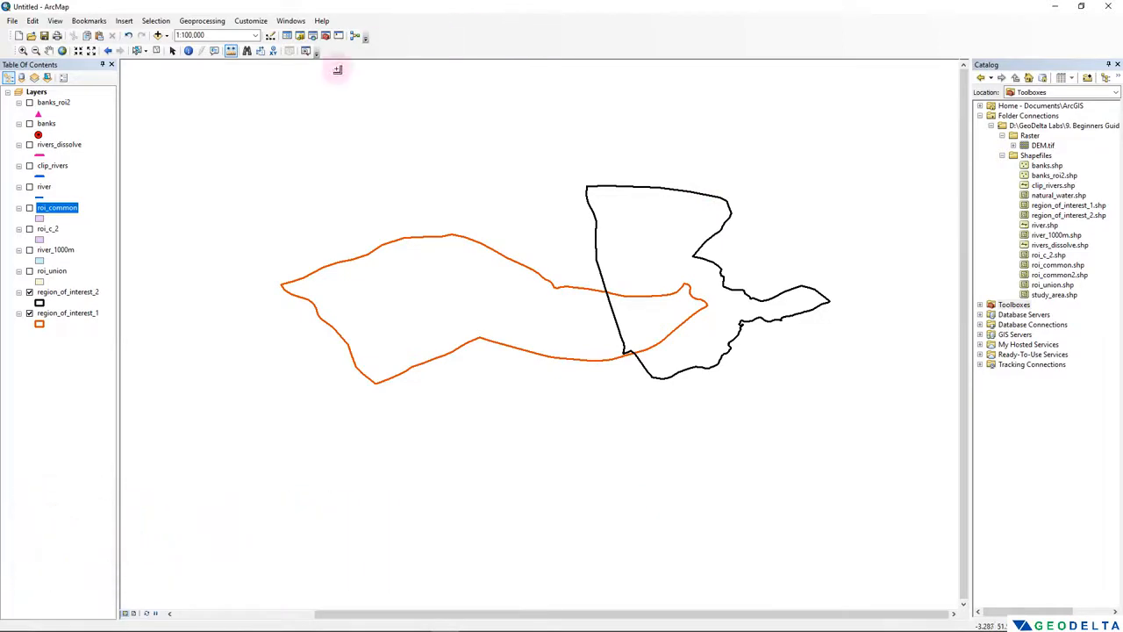
- Add the OpenStreetMap basemap to the map document
{"action": "left_click", "coordinate": [14, 21]}
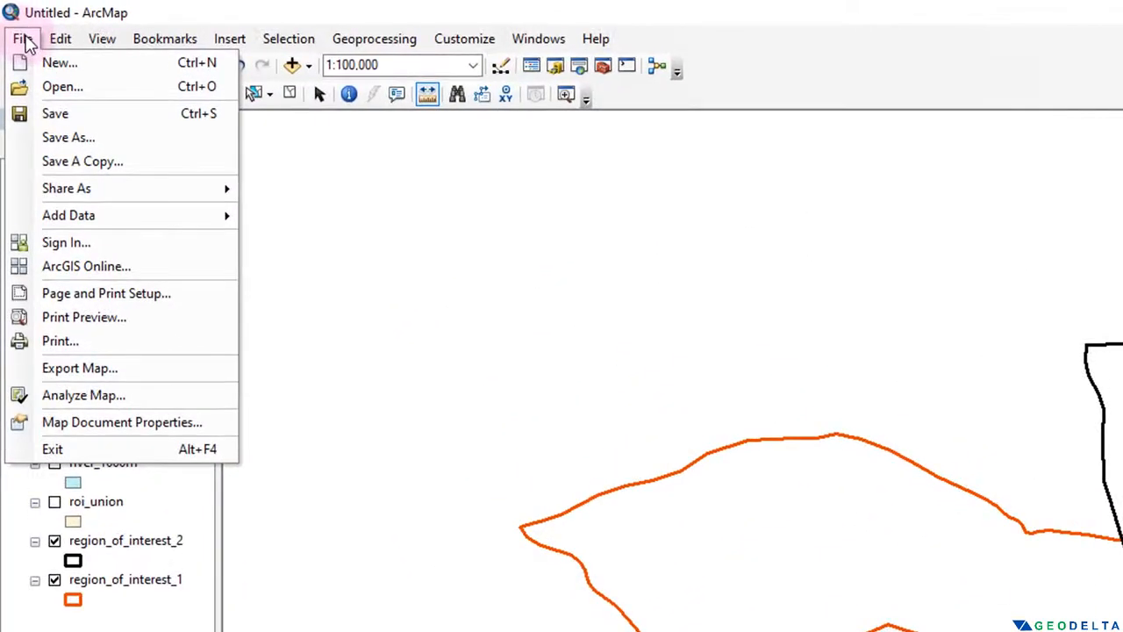
{"action": "mouse_move", "coordinate": [90, 203]}
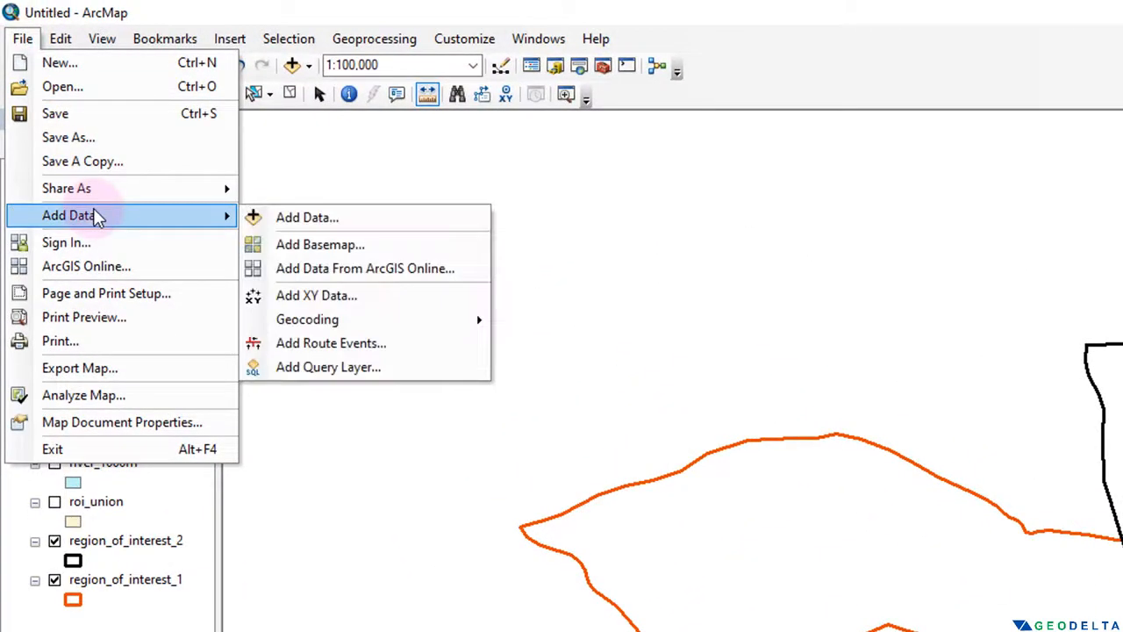
{"action": "left_click", "coordinate": [321, 244]}
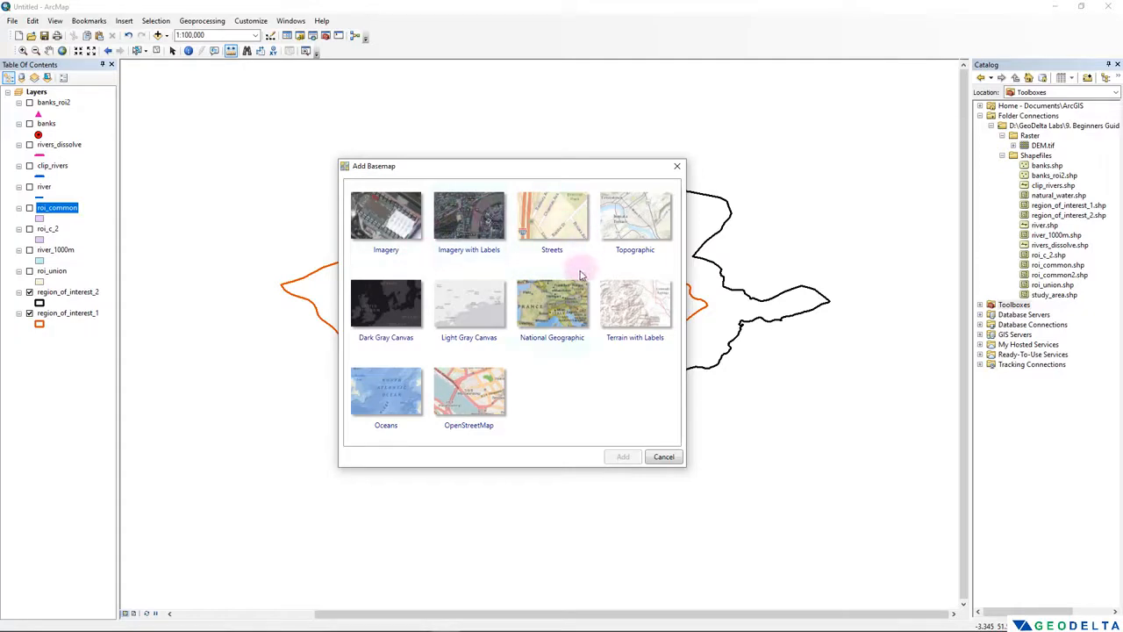
{"action": "left_click", "coordinate": [403, 211]}
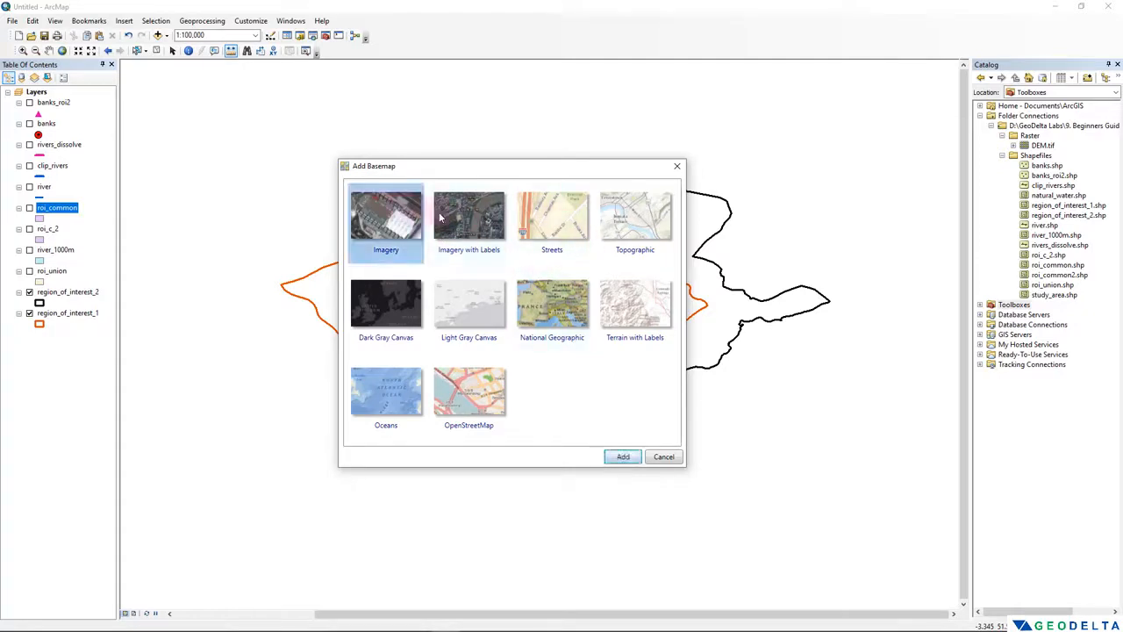
{"action": "left_click", "coordinate": [471, 217]}
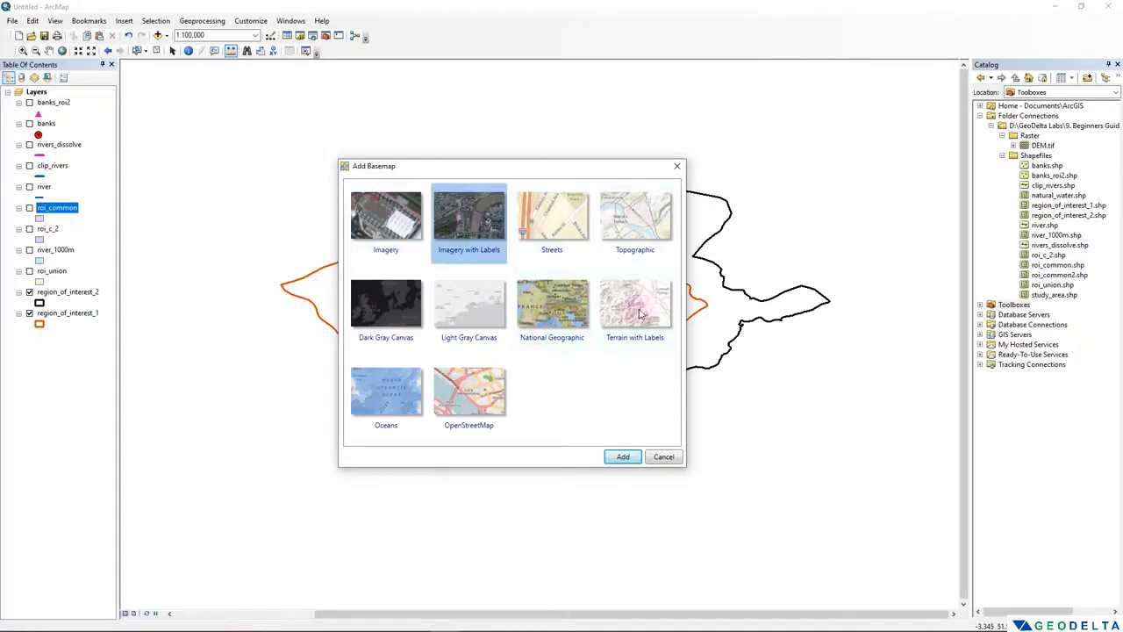
{"action": "left_click", "coordinate": [478, 397]}
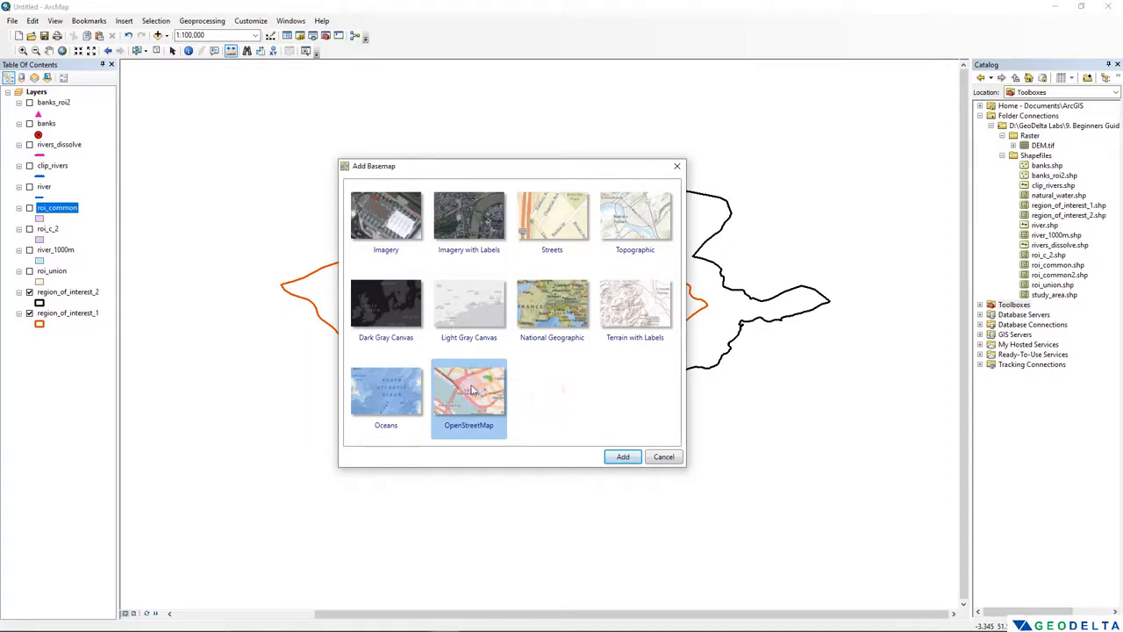
{"action": "left_click", "coordinate": [621, 457]}
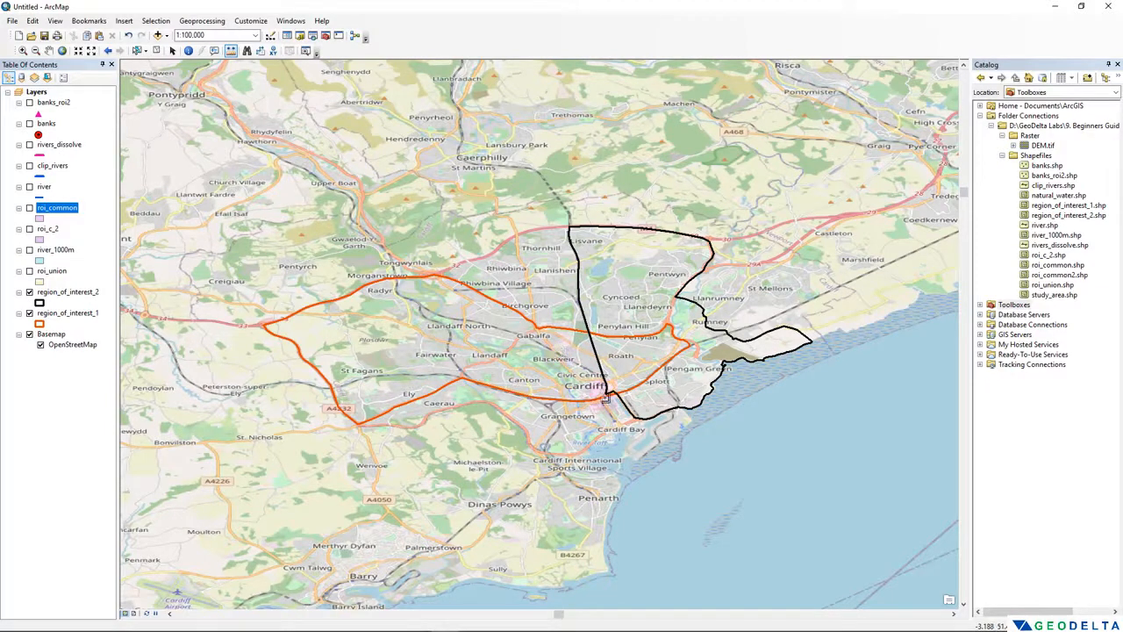
- Change the outline color of the region_of_interest_1 layer's symbol to magenta-pink
{"action": "scroll", "coordinate": [590, 391], "scroll_direction": "down", "scroll_amount": 1}
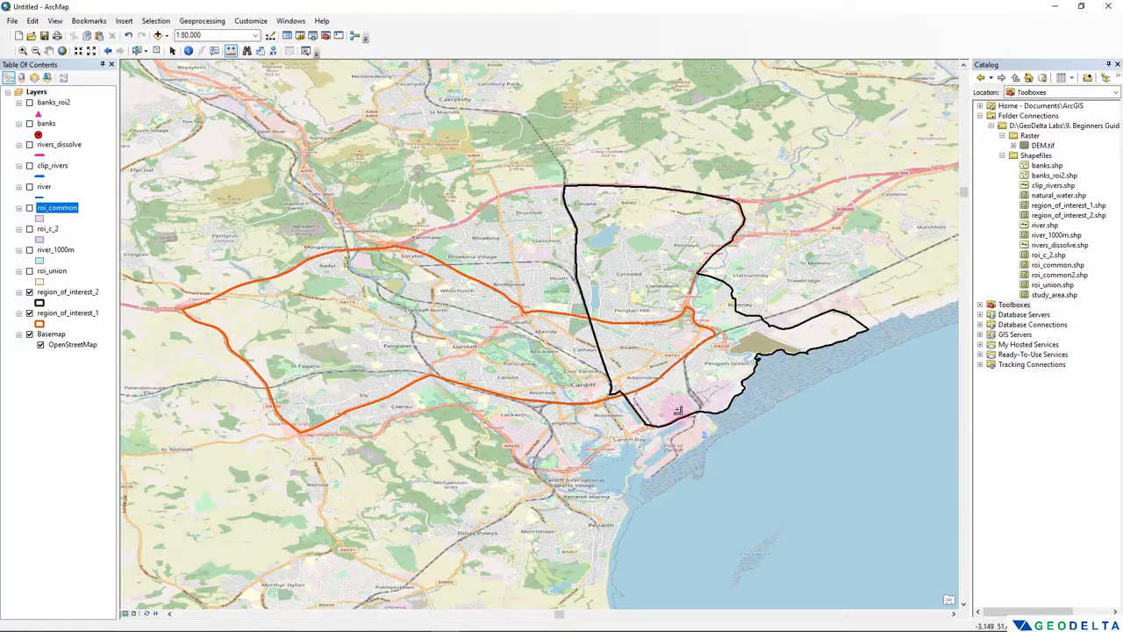
{"action": "left_click", "coordinate": [38, 323]}
{"action": "left_click", "coordinate": [291, 344]}
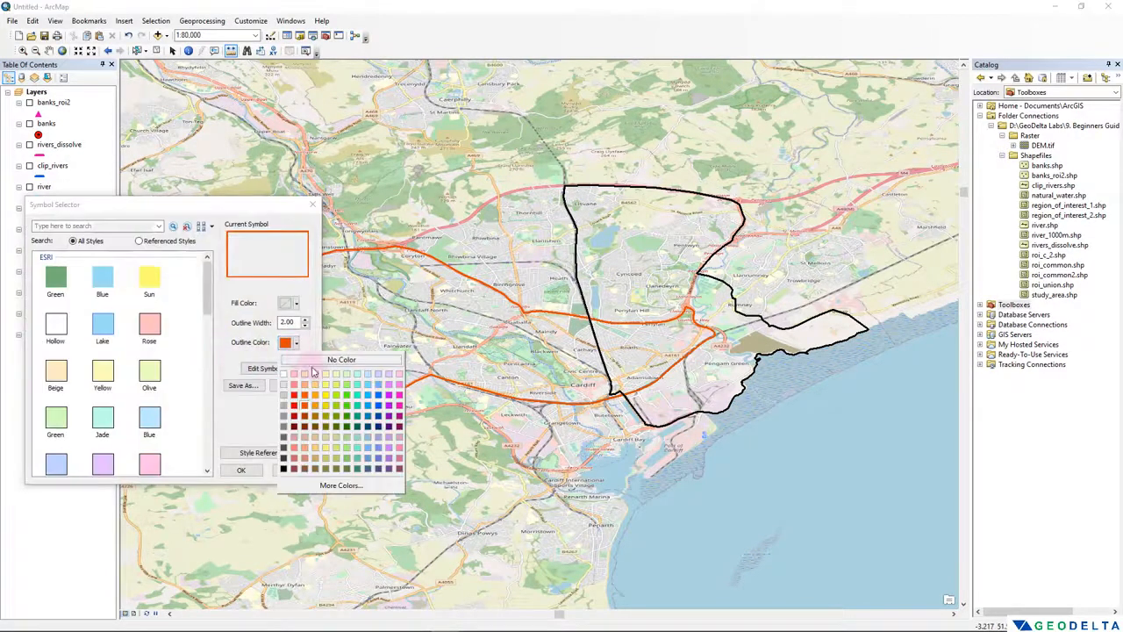
{"action": "left_click", "coordinate": [399, 405]}
{"action": "left_click", "coordinate": [241, 469]}
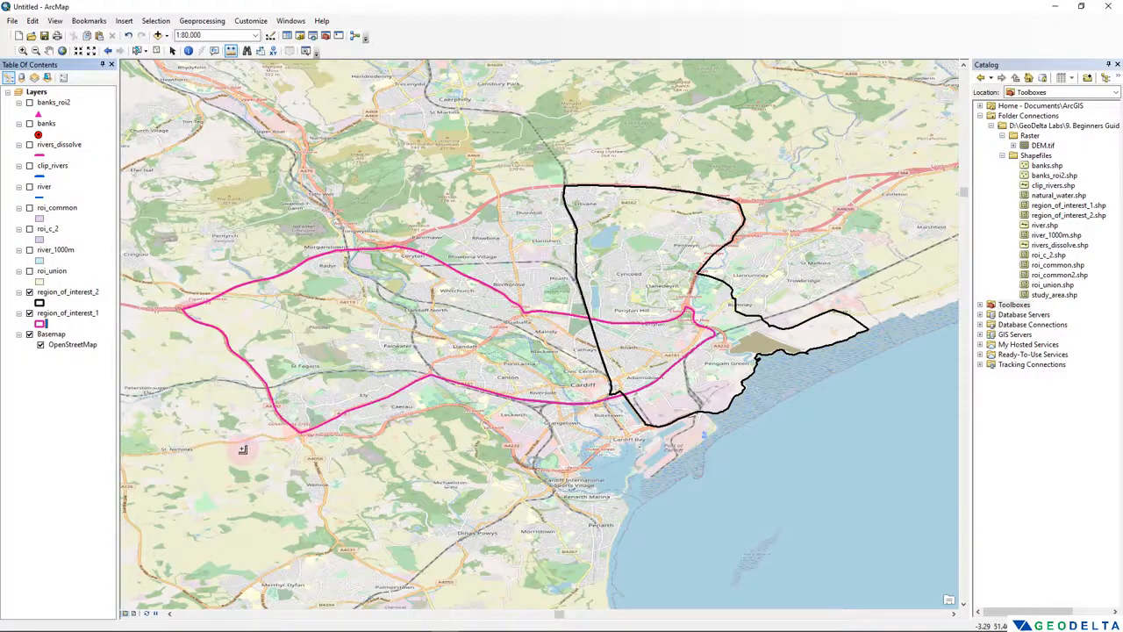
- View the regions on the country-wide basemap, then return to the extent of the region_of_interest_1 layer
{"action": "left_click_drag", "start_coordinate": [346, 290], "coordinate": [405, 313]}
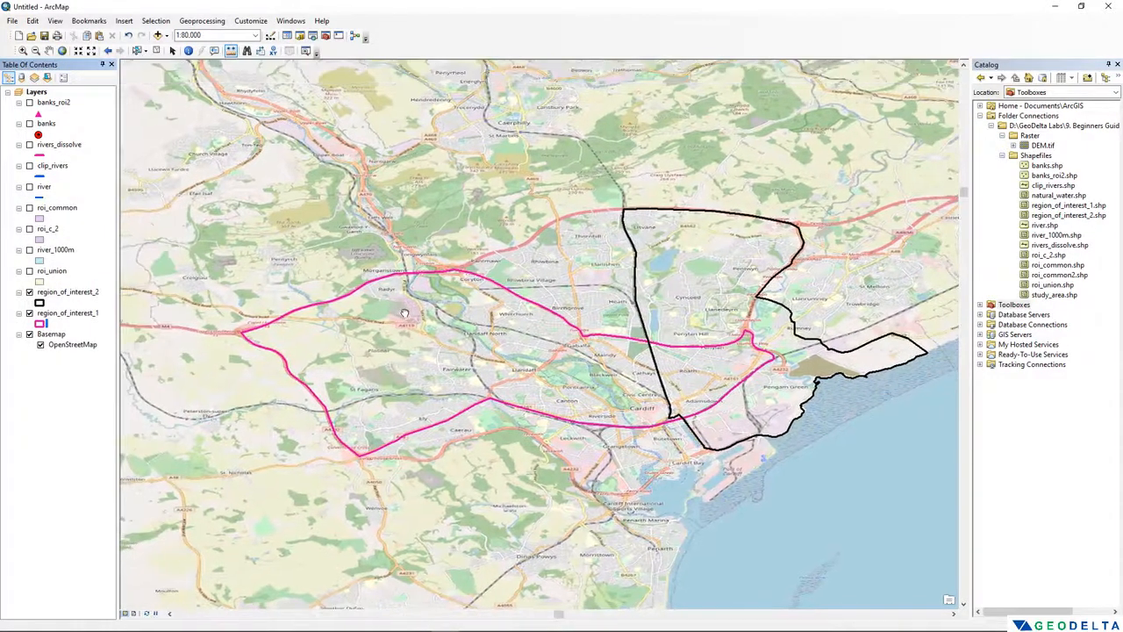
{"action": "scroll", "coordinate": [406, 314], "scroll_direction": "down", "scroll_amount": 10}
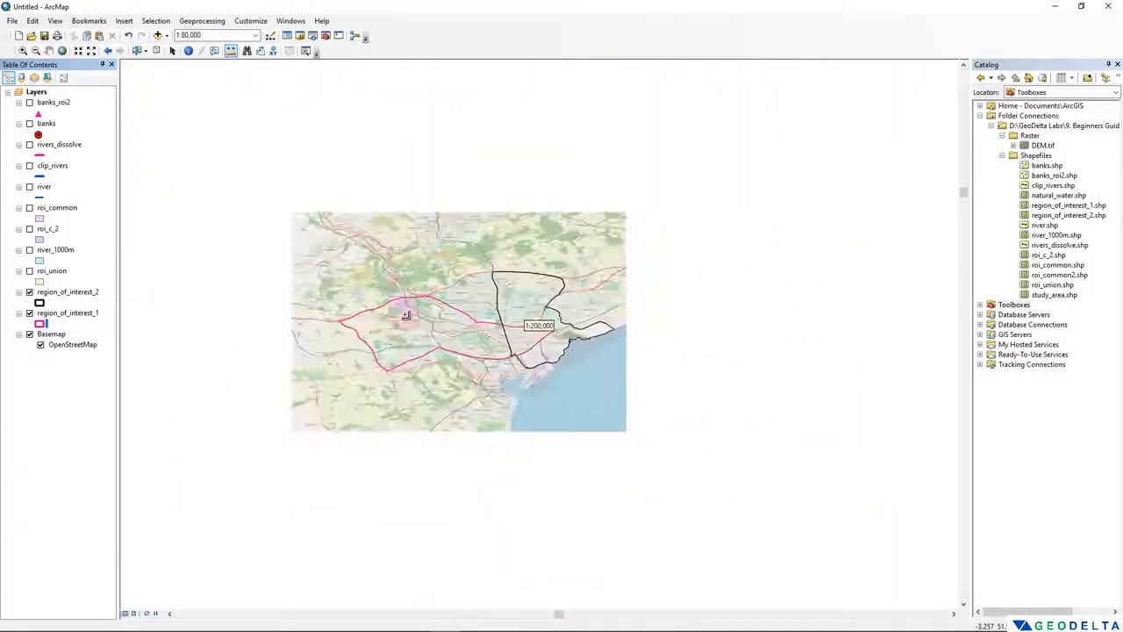
{"action": "scroll", "coordinate": [405, 314], "scroll_direction": "down", "scroll_amount": 3}
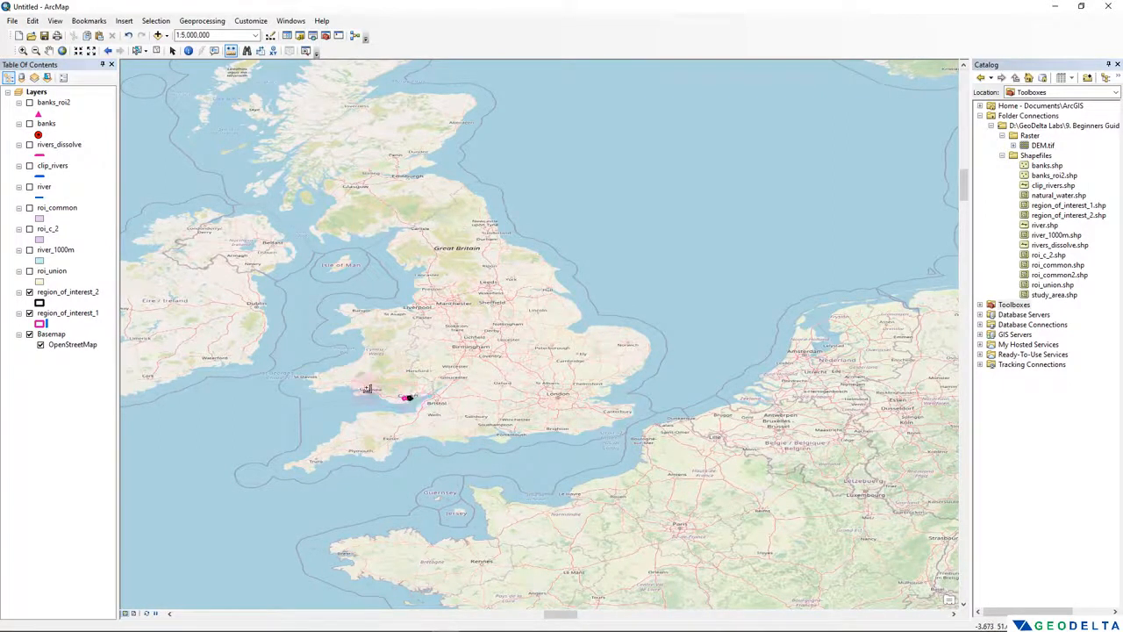
{"action": "left_click", "coordinate": [68, 314]}
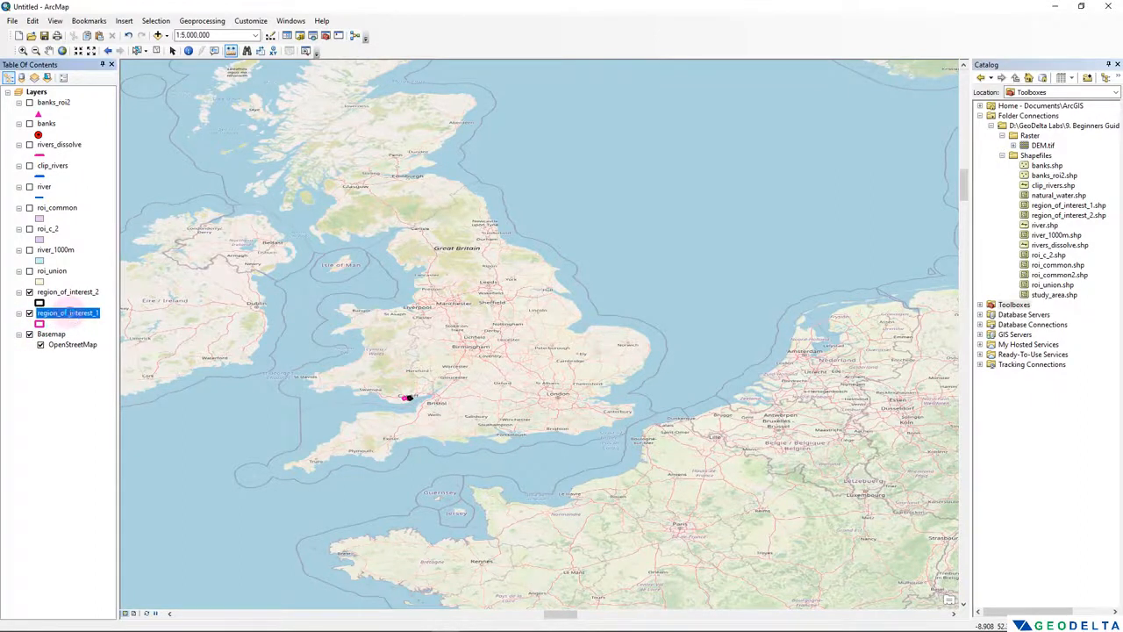
{"action": "right_click", "coordinate": [68, 314]}
{"action": "left_click", "coordinate": [125, 376]}
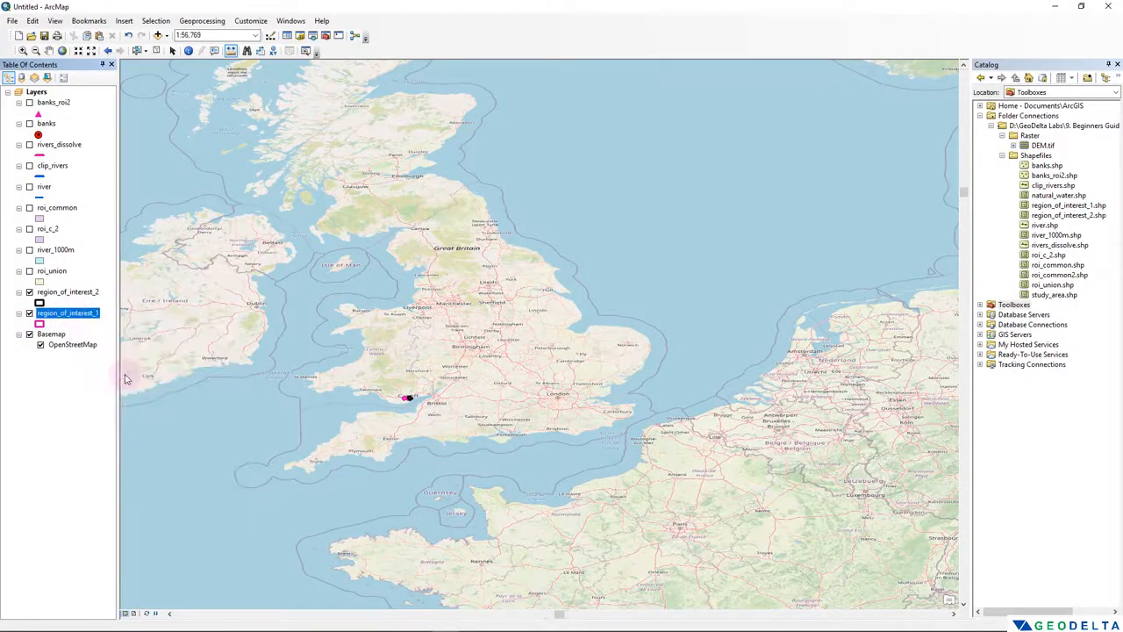
{"action": "scroll", "coordinate": [546, 351], "scroll_direction": "down", "scroll_amount": 1}
{"action": "left_click_drag", "start_coordinate": [546, 351], "coordinate": [473, 351]}
{"action": "scroll", "coordinate": [518, 359], "scroll_direction": "down", "scroll_amount": 1}
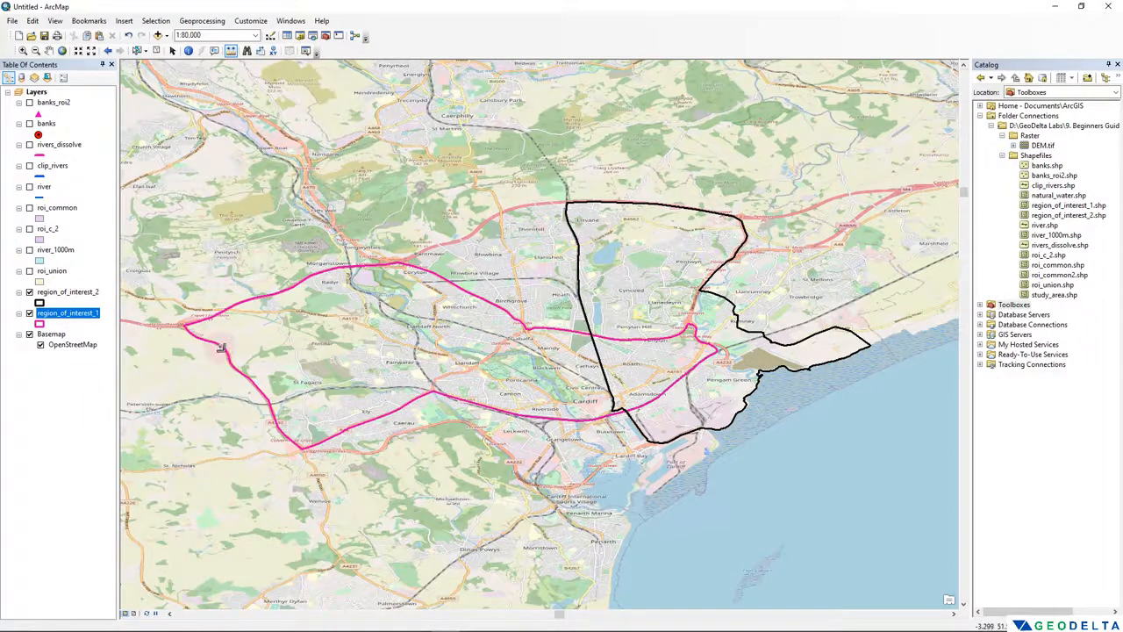
- Set the transparency of the Basemap layer to 35%
{"action": "right_click", "coordinate": [51, 335]}
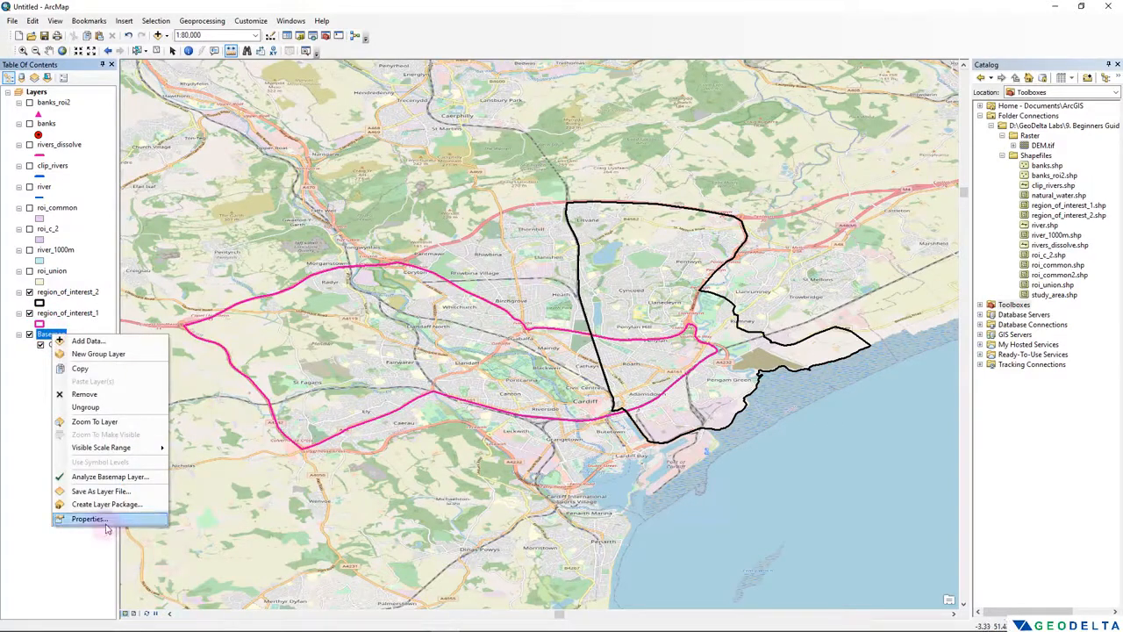
{"action": "left_click", "coordinate": [106, 523]}
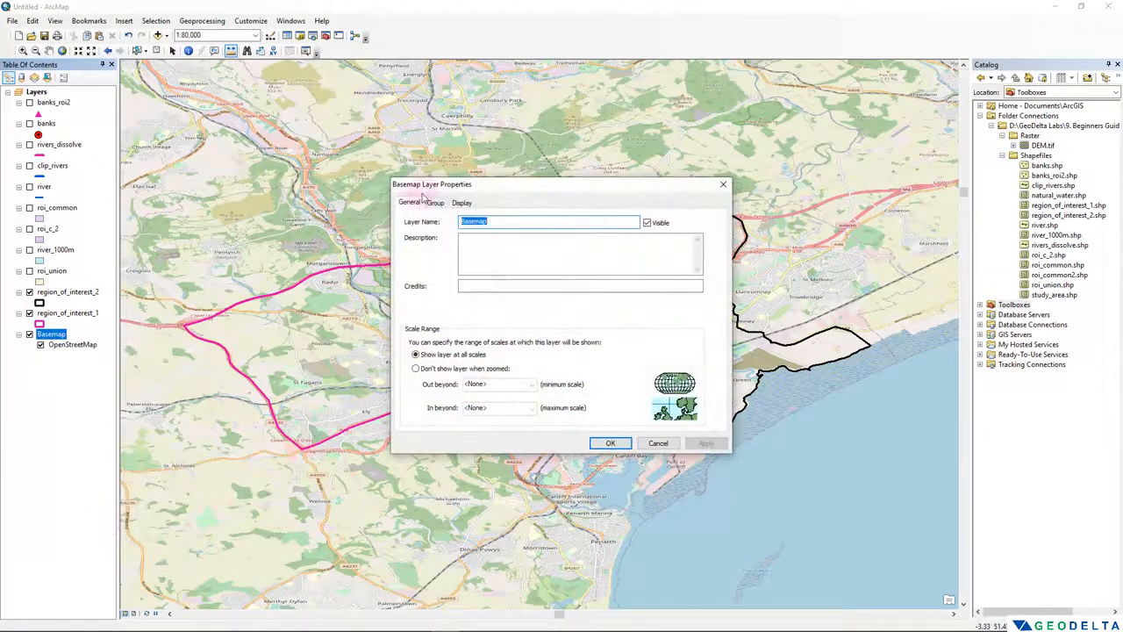
{"action": "left_click", "coordinate": [459, 204]}
{"action": "left_click_drag", "start_coordinate": [501, 184], "coordinate": [776, 87]}
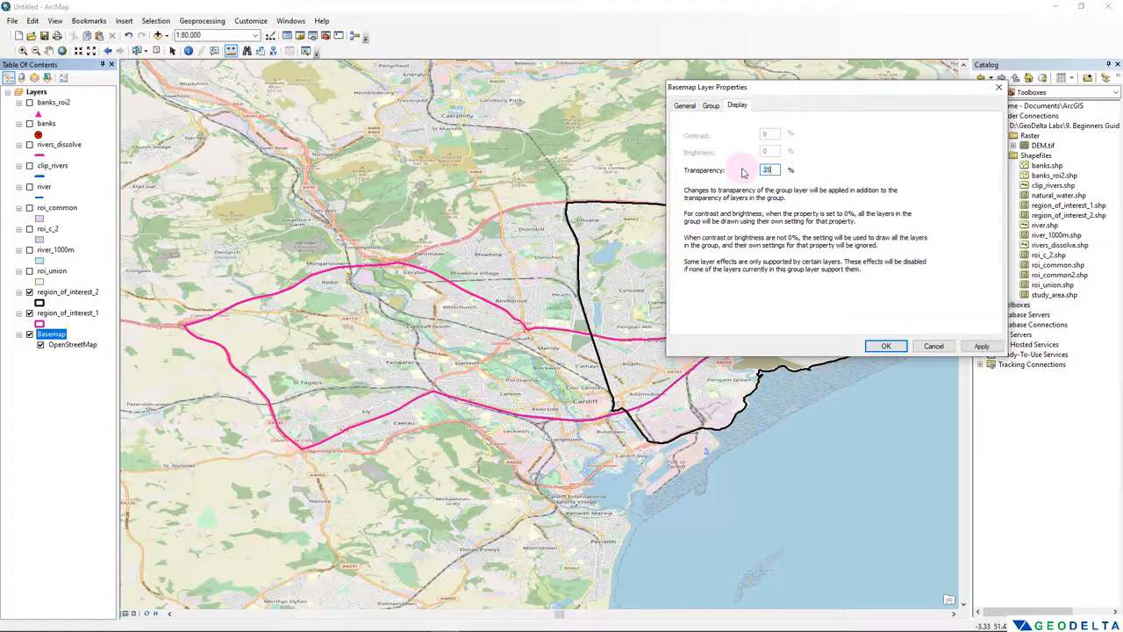
{"action": "left_click", "coordinate": [981, 346]}
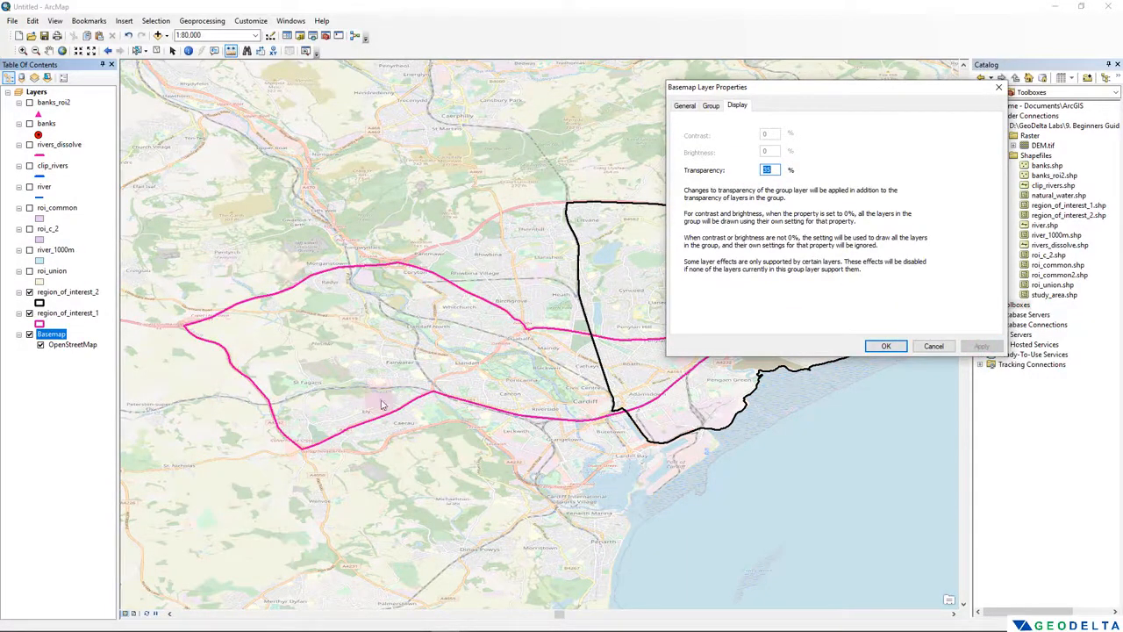
{"action": "left_click", "coordinate": [886, 345]}
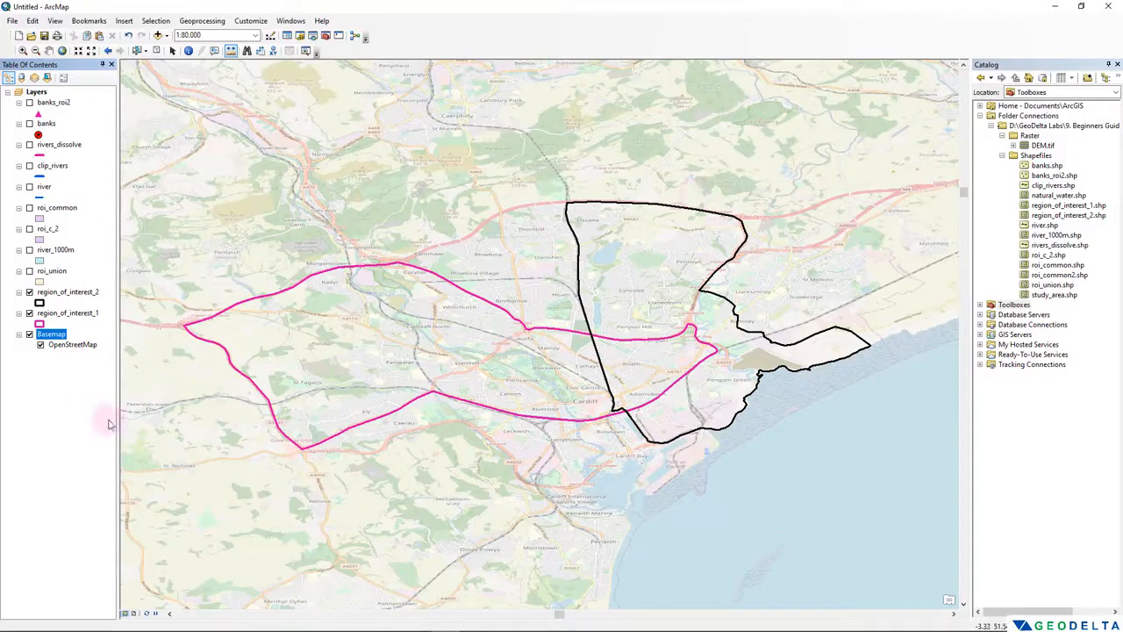
- Show the clip_rivers layer to compare its lines with the rivers on the basemap, and hide it again
{"action": "scroll", "coordinate": [536, 360], "scroll_direction": "up", "scroll_amount": 1}
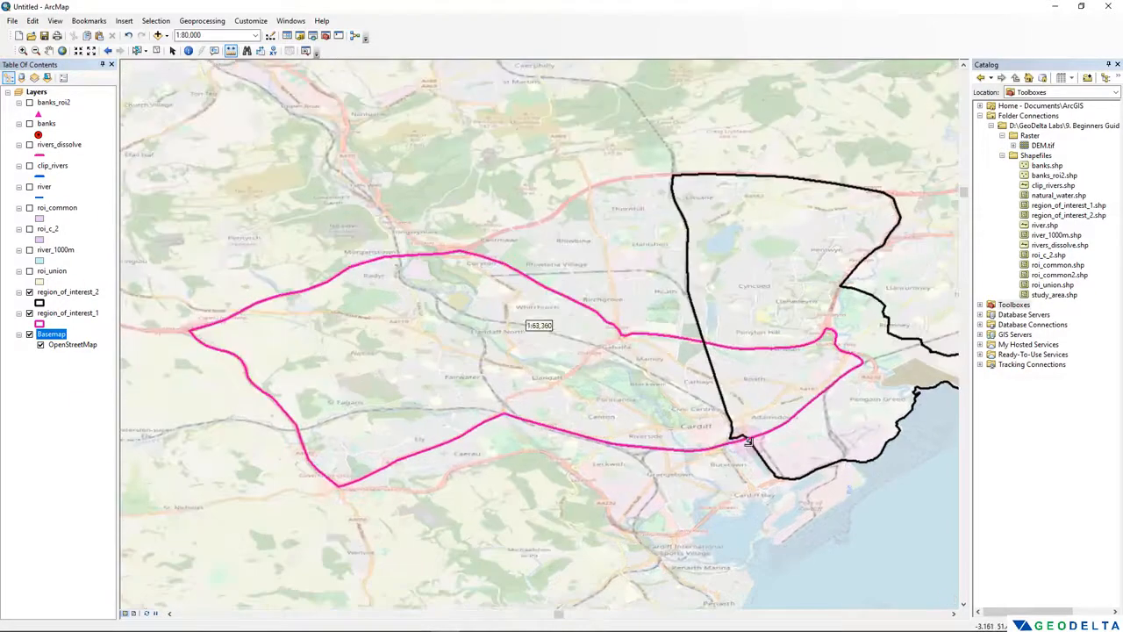
{"action": "scroll", "coordinate": [748, 442], "scroll_direction": "up", "scroll_amount": 4}
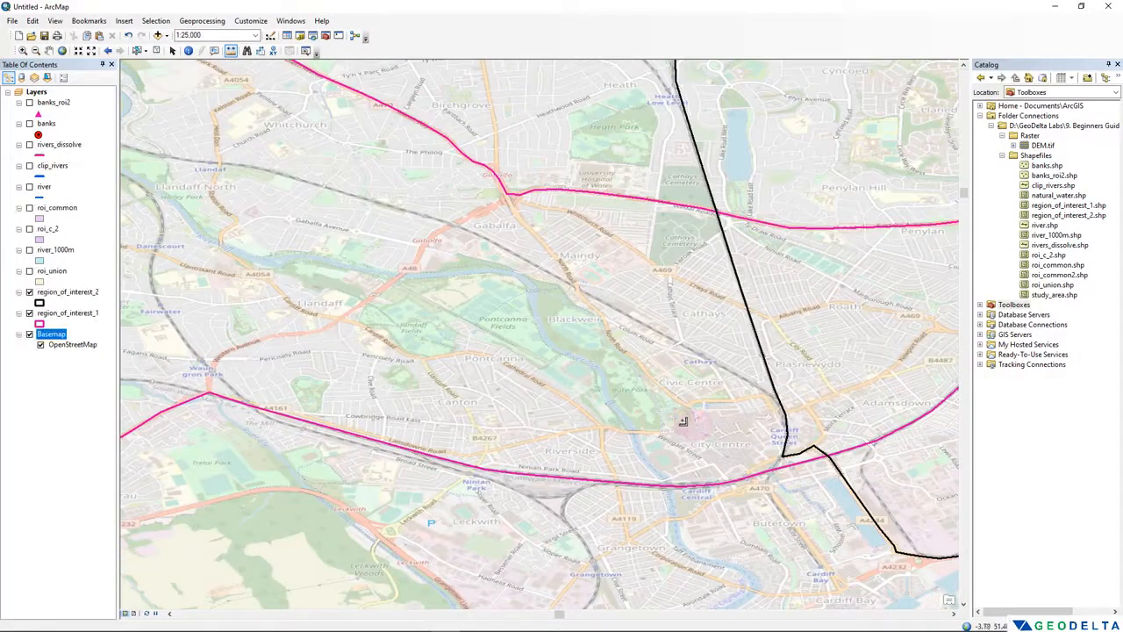
{"action": "left_click_drag", "start_coordinate": [656, 417], "coordinate": [660, 319]}
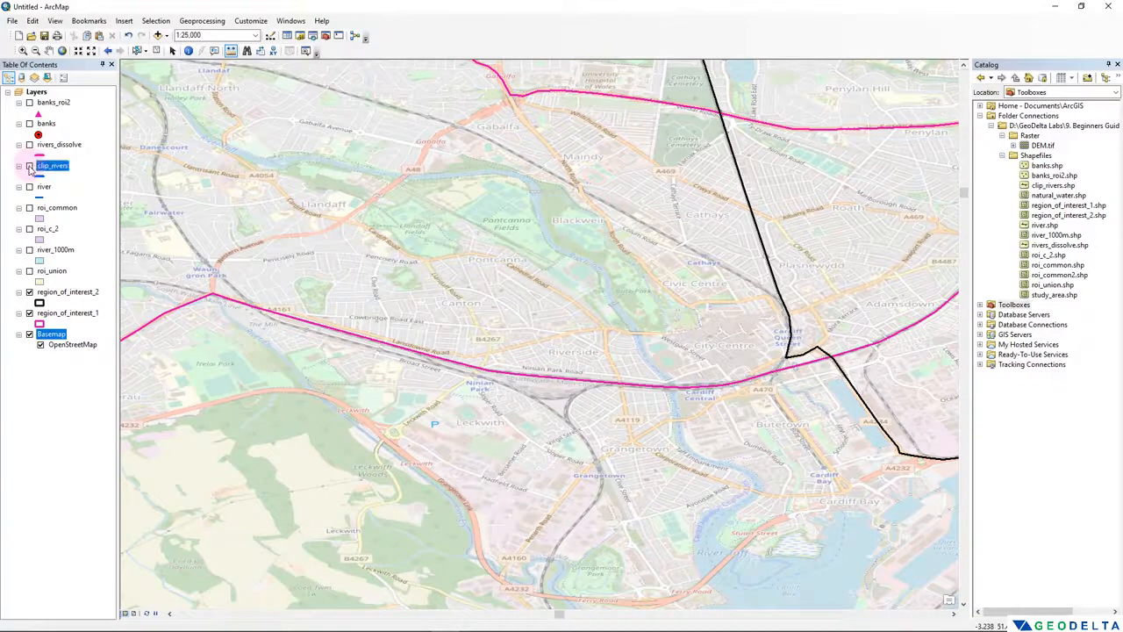
{"action": "left_click", "coordinate": [29, 166]}
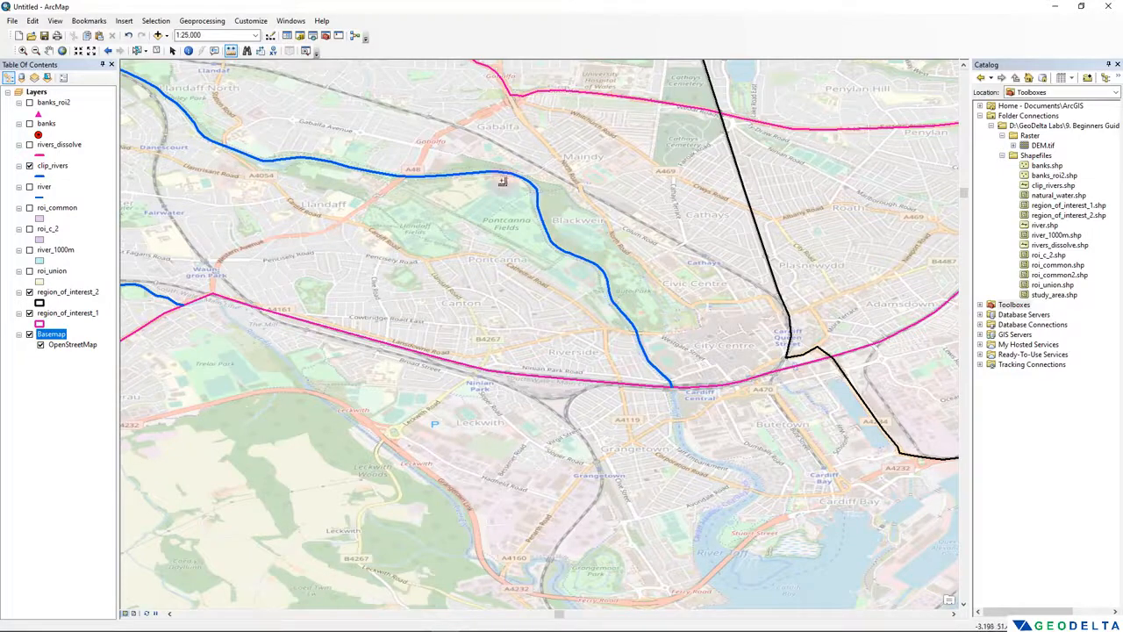
{"action": "left_click_drag", "start_coordinate": [453, 290], "coordinate": [571, 605]}
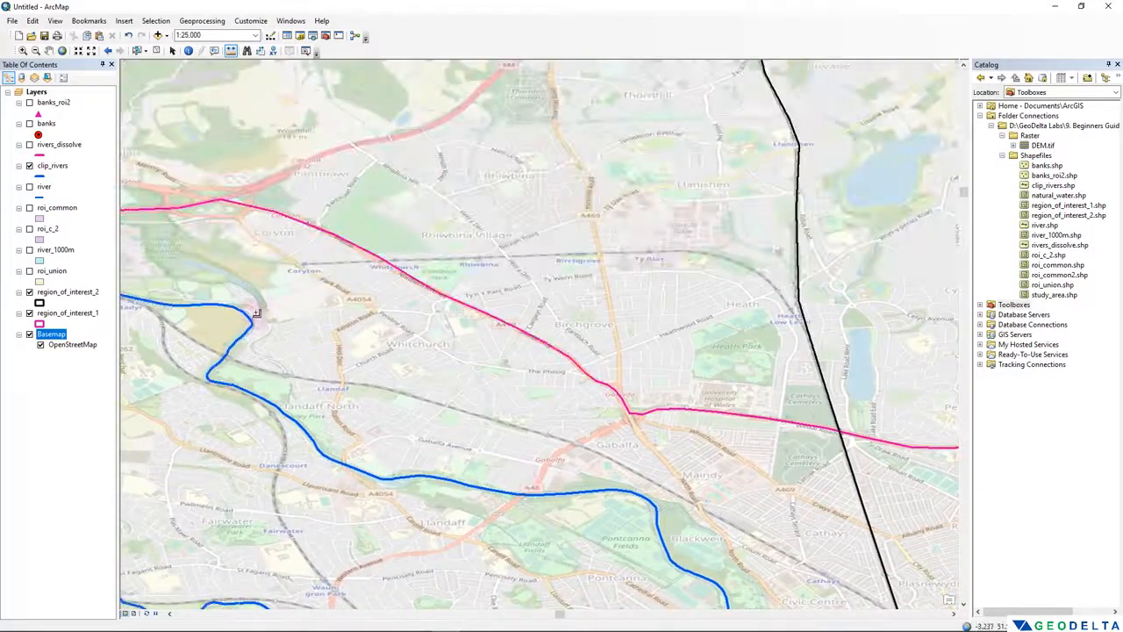
{"action": "scroll", "coordinate": [703, 368], "scroll_direction": "down", "scroll_amount": 1}
{"action": "scroll", "coordinate": [704, 369], "scroll_direction": "down", "scroll_amount": 3}
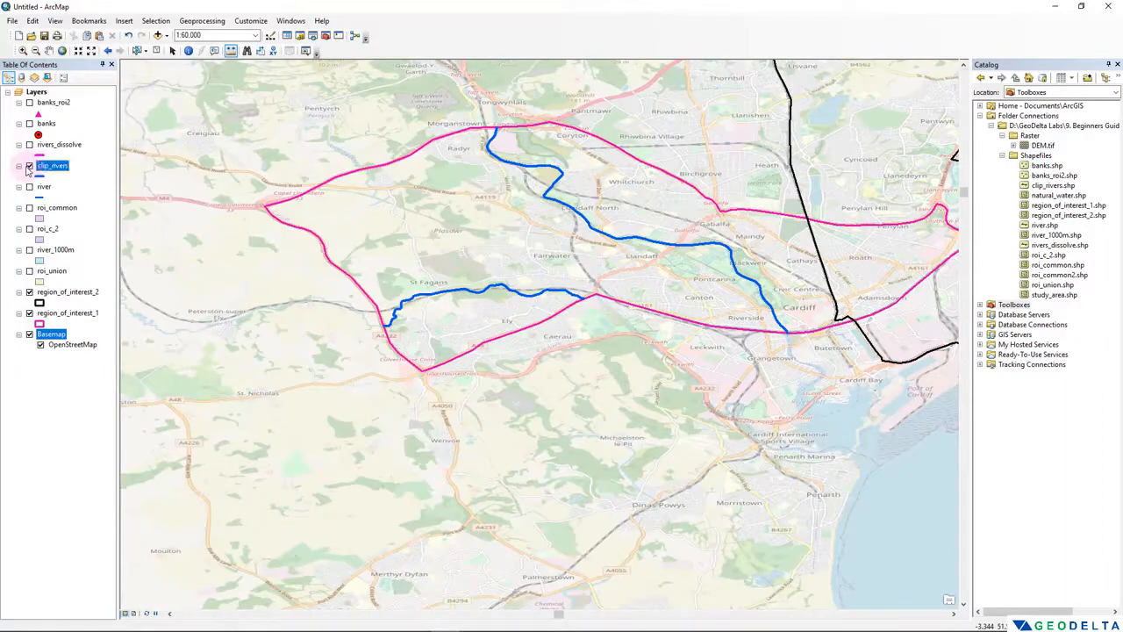
{"action": "left_click", "coordinate": [29, 166]}
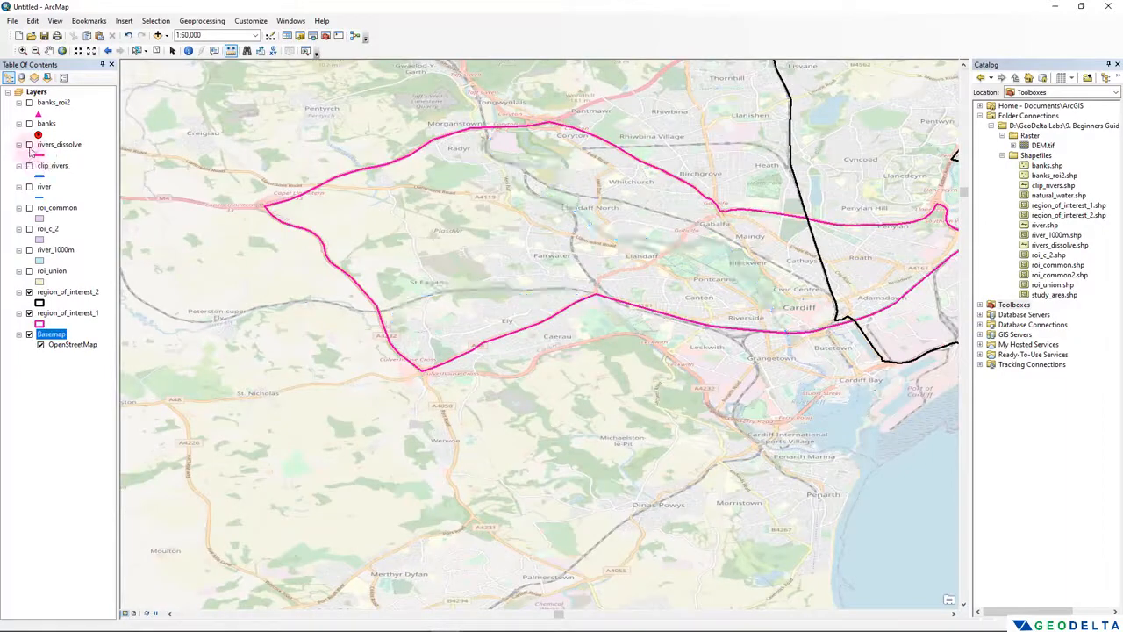
- Switch the river layer on and off to compare its course with the basemap, leaving it hidden
{"action": "left_click", "coordinate": [29, 144]}
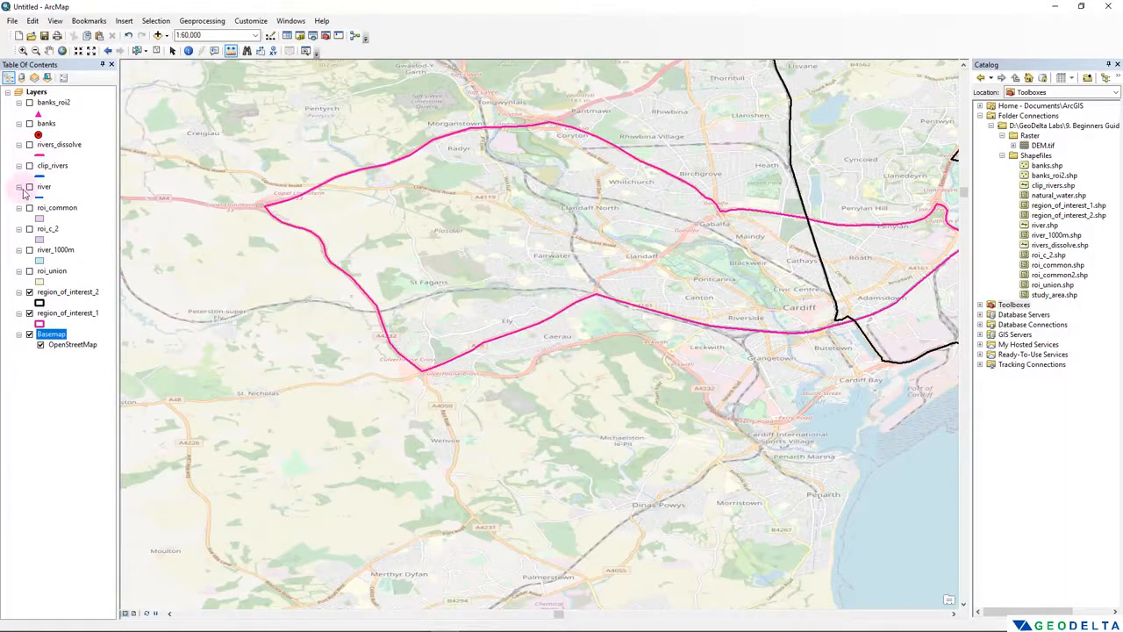
{"action": "left_click", "coordinate": [29, 187]}
{"action": "scroll", "coordinate": [829, 408], "scroll_direction": "up", "scroll_amount": 3}
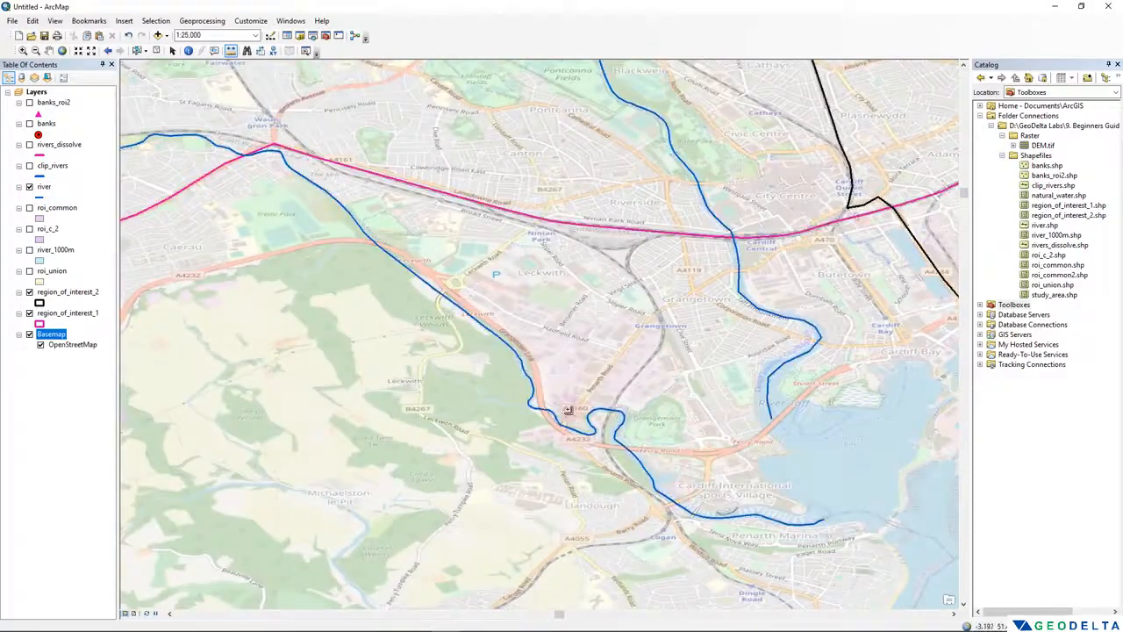
{"action": "left_click", "coordinate": [29, 187]}
{"action": "left_click", "coordinate": [29, 187]}
{"action": "left_click", "coordinate": [29, 186]}
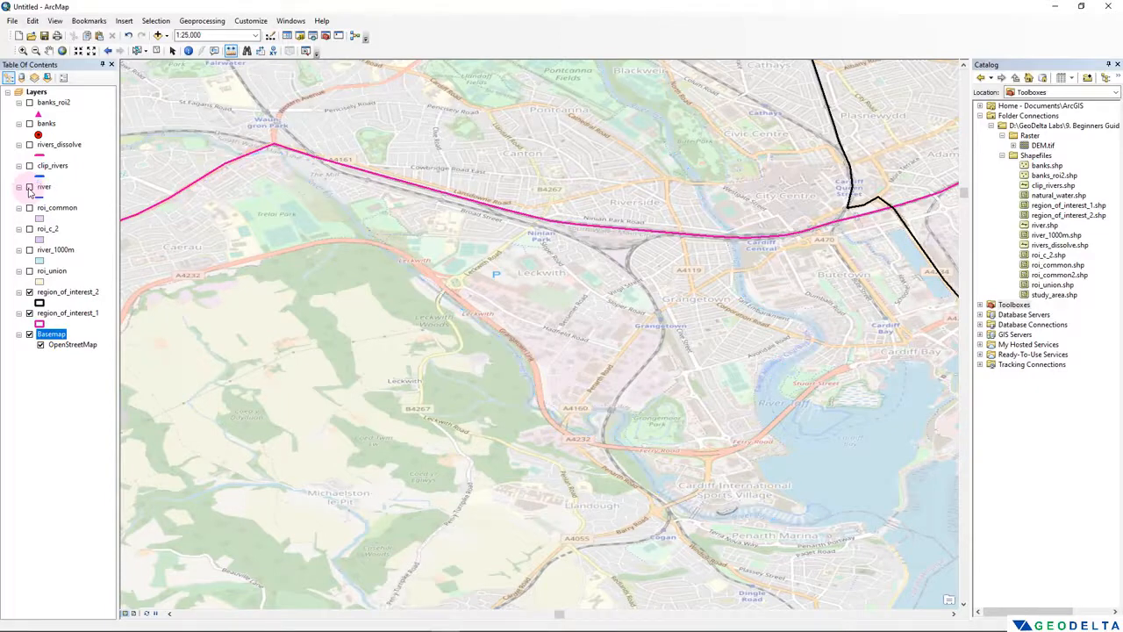
{"action": "left_click", "coordinate": [29, 187]}
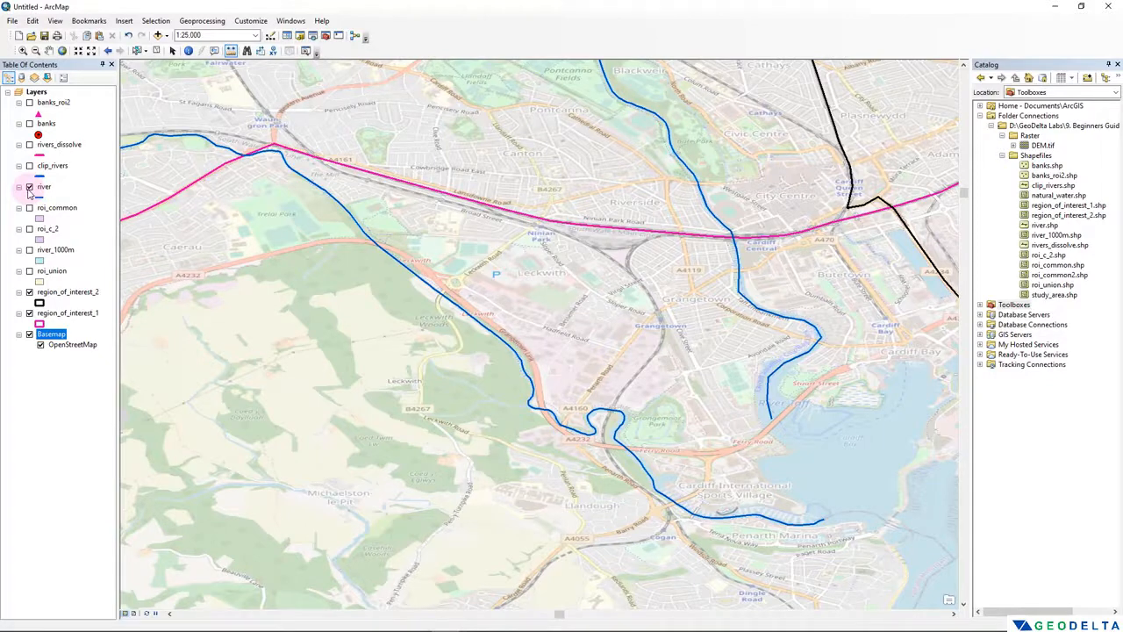
{"action": "left_click", "coordinate": [29, 188]}
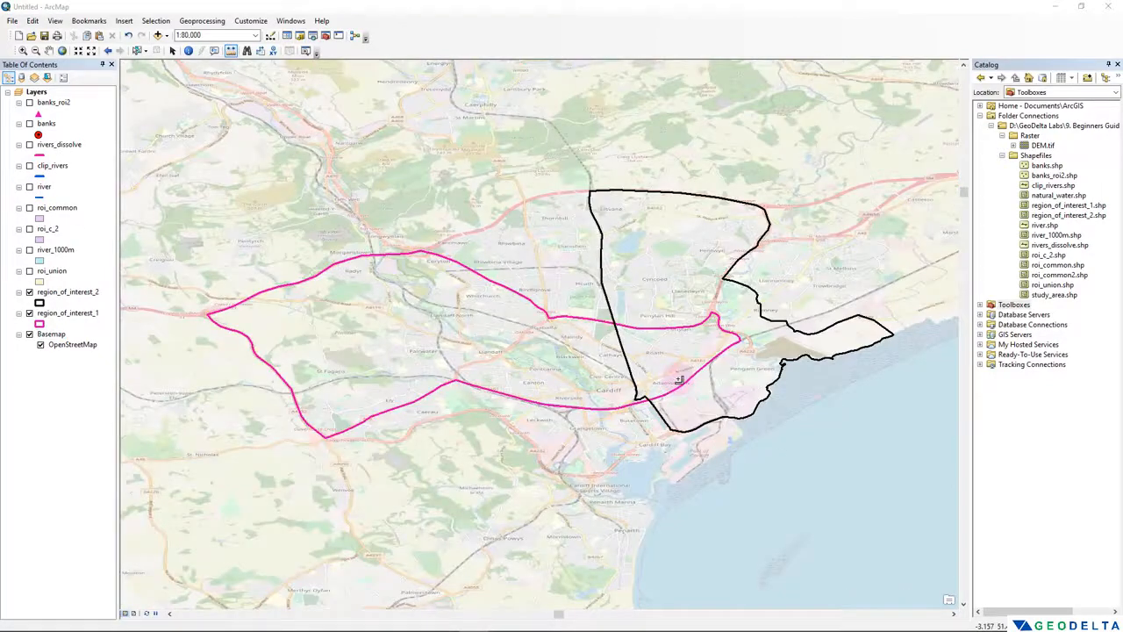
{"action": "left_click_drag", "start_coordinate": [675, 377], "coordinate": [671, 397]}
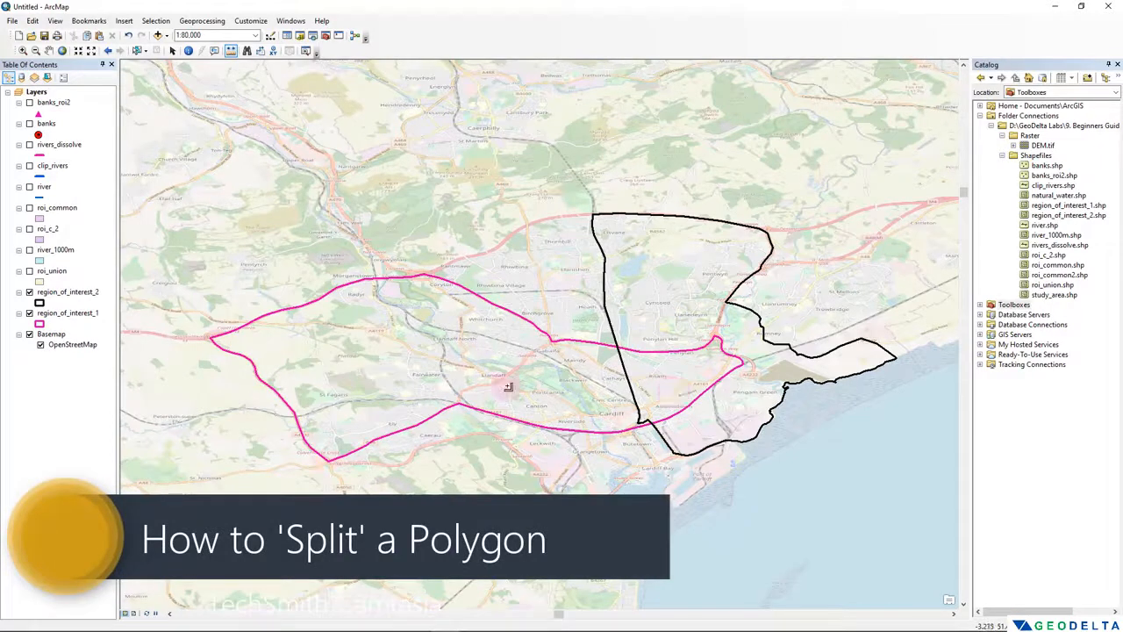
{"action": "scroll", "coordinate": [450, 379], "scroll_direction": "up", "scroll_amount": 2}
{"action": "scroll", "coordinate": [456, 360], "scroll_direction": "up", "scroll_amount": 2}
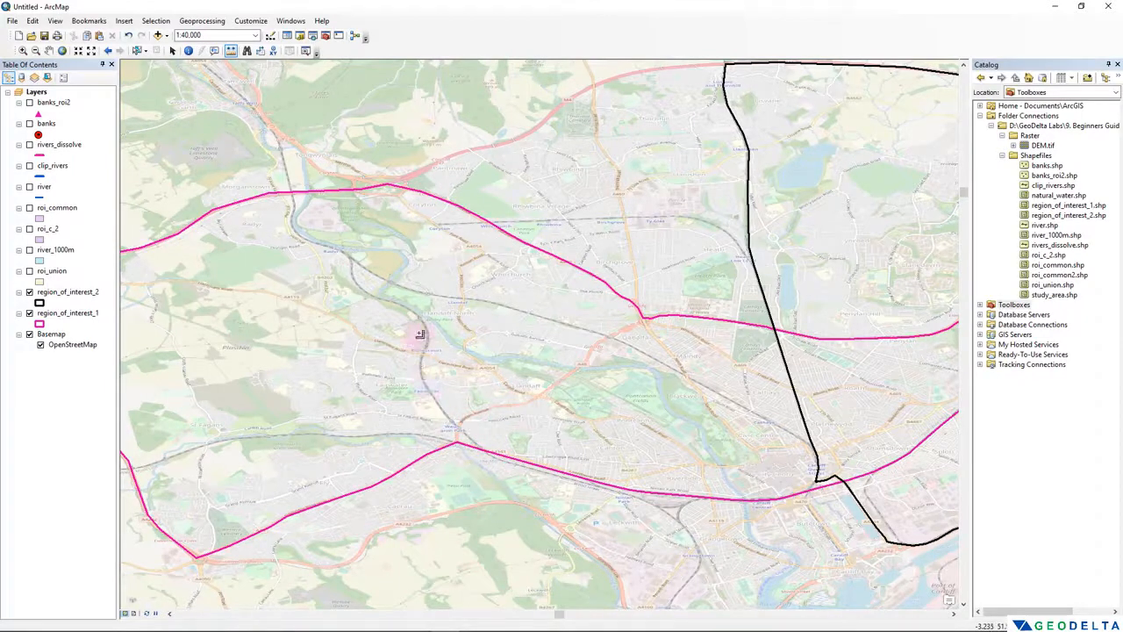
- Hide the region_of_interest_1 and region_of_interest_2 layers, and show the roi_union layer over the basemap instead
{"action": "scroll", "coordinate": [350, 260], "scroll_direction": "up", "scroll_amount": 2}
{"action": "scroll", "coordinate": [350, 260], "scroll_direction": "up", "scroll_amount": 1}
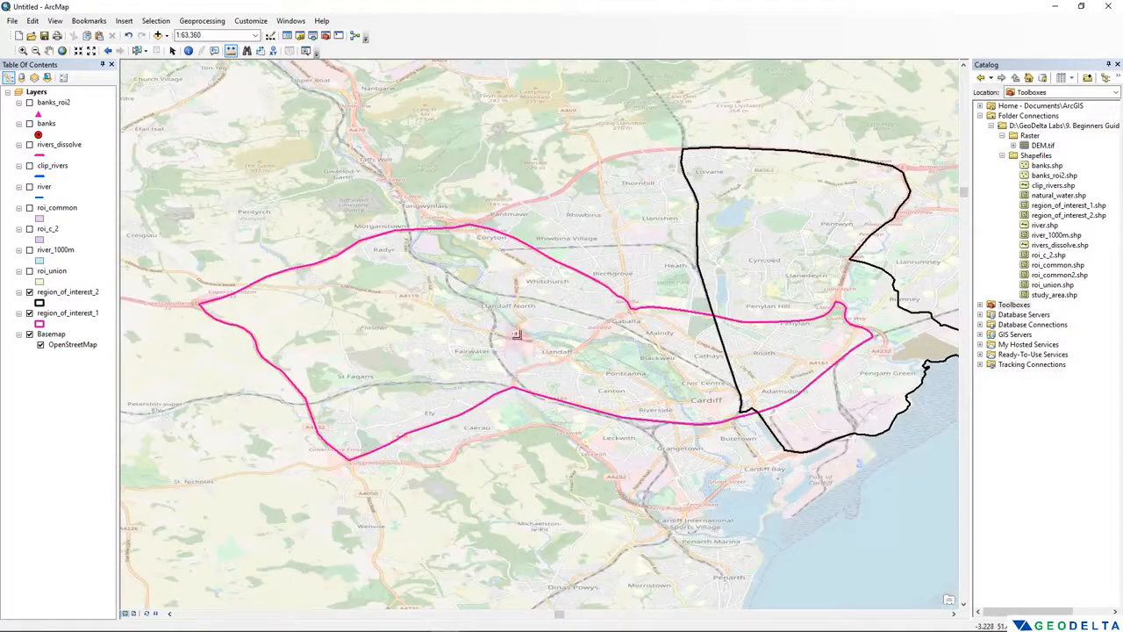
{"action": "left_click", "coordinate": [29, 314]}
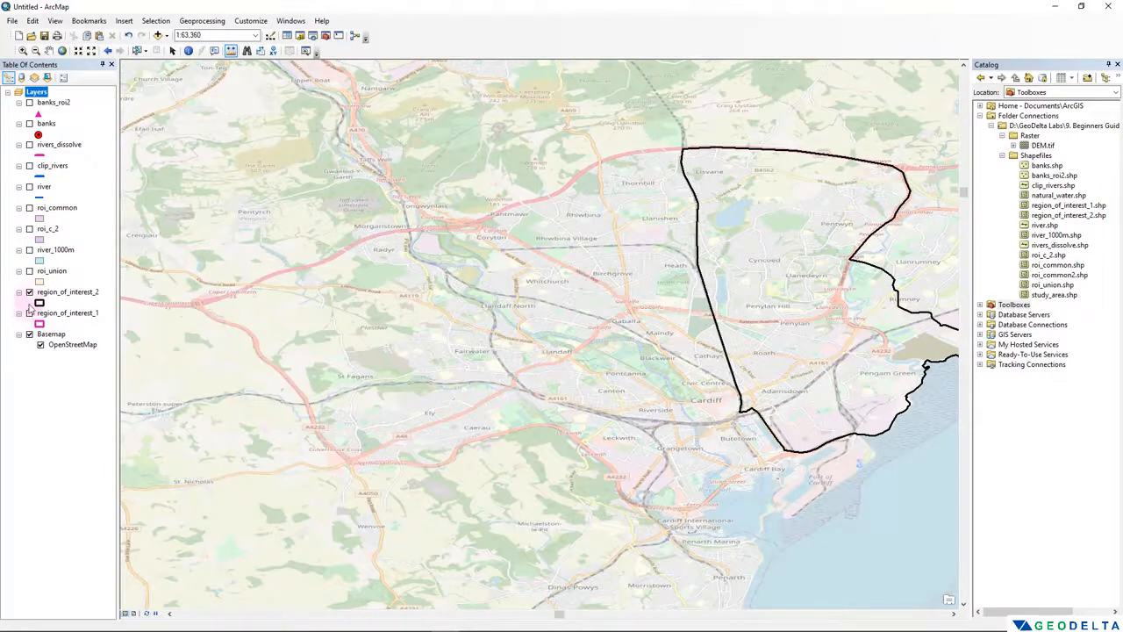
{"action": "left_click", "coordinate": [29, 292]}
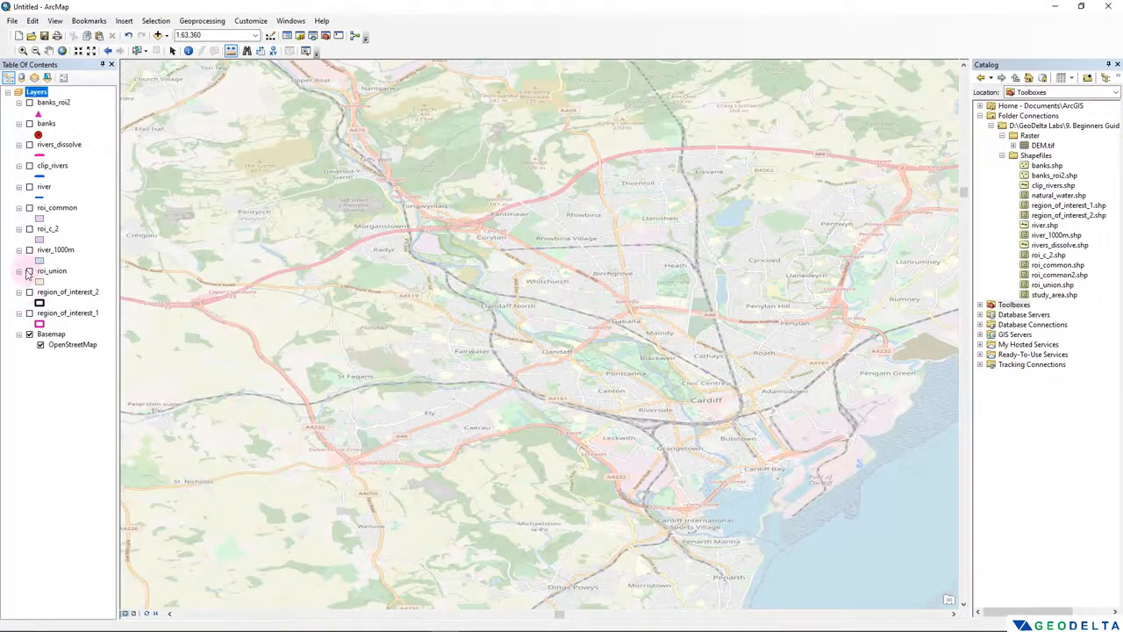
{"action": "left_click", "coordinate": [29, 208]}
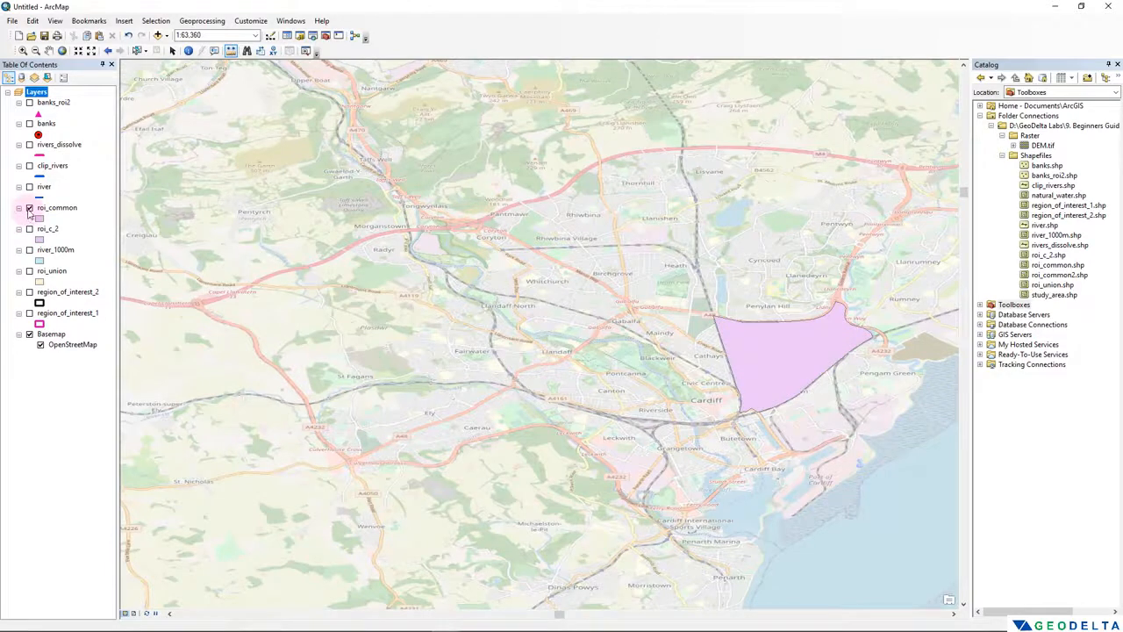
{"action": "left_click", "coordinate": [28, 208]}
{"action": "left_click", "coordinate": [28, 271]}
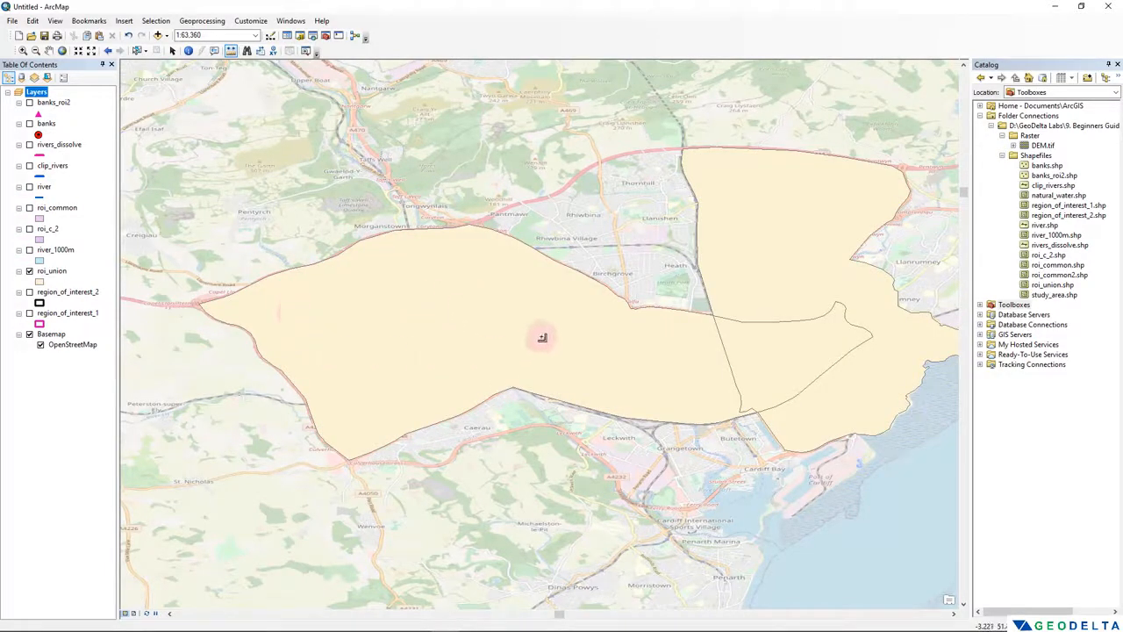
- Symbolize the roi_union layer with no fill colour and a thicker blue outline
{"action": "left_click", "coordinate": [39, 282]}
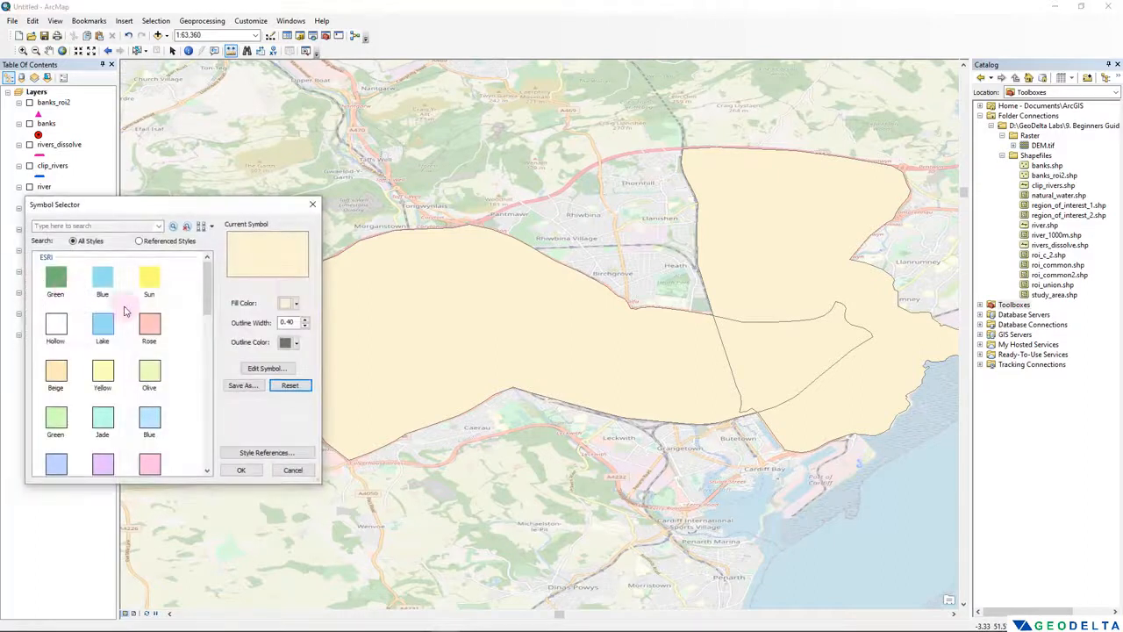
{"action": "left_click", "coordinate": [289, 303]}
{"action": "left_click", "coordinate": [306, 322]}
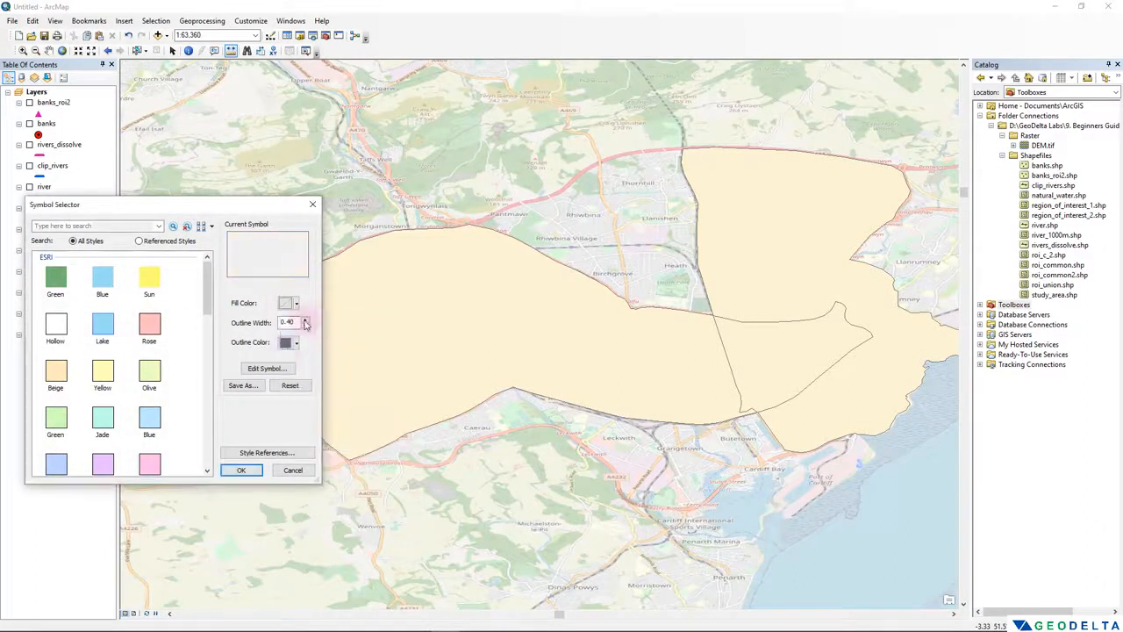
{"action": "left_click", "coordinate": [289, 342]}
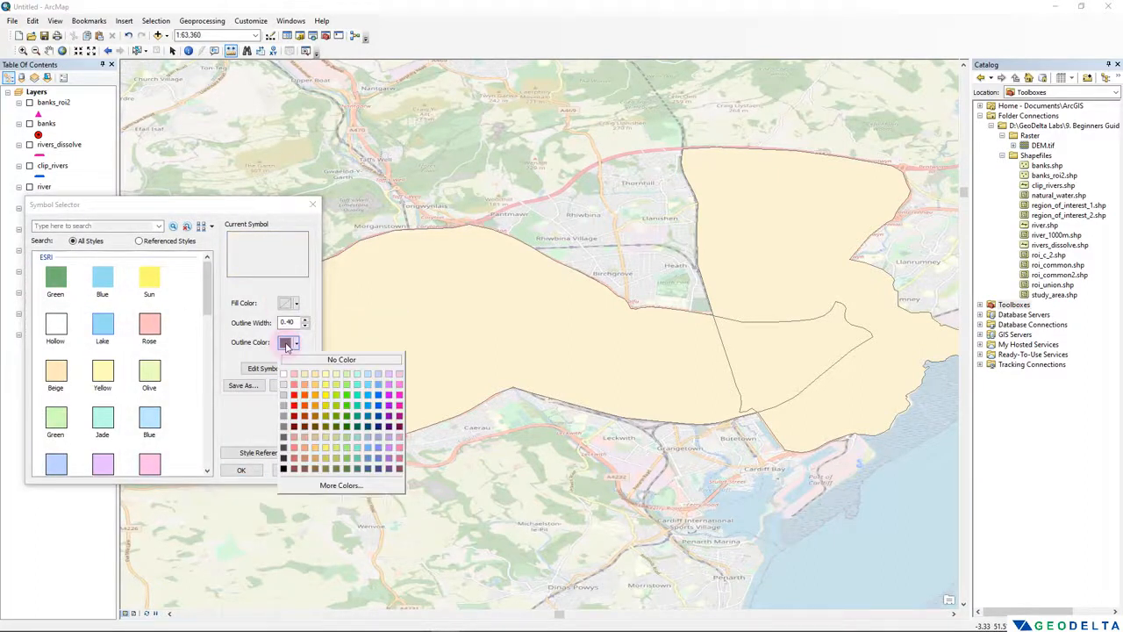
{"action": "left_click", "coordinate": [377, 399]}
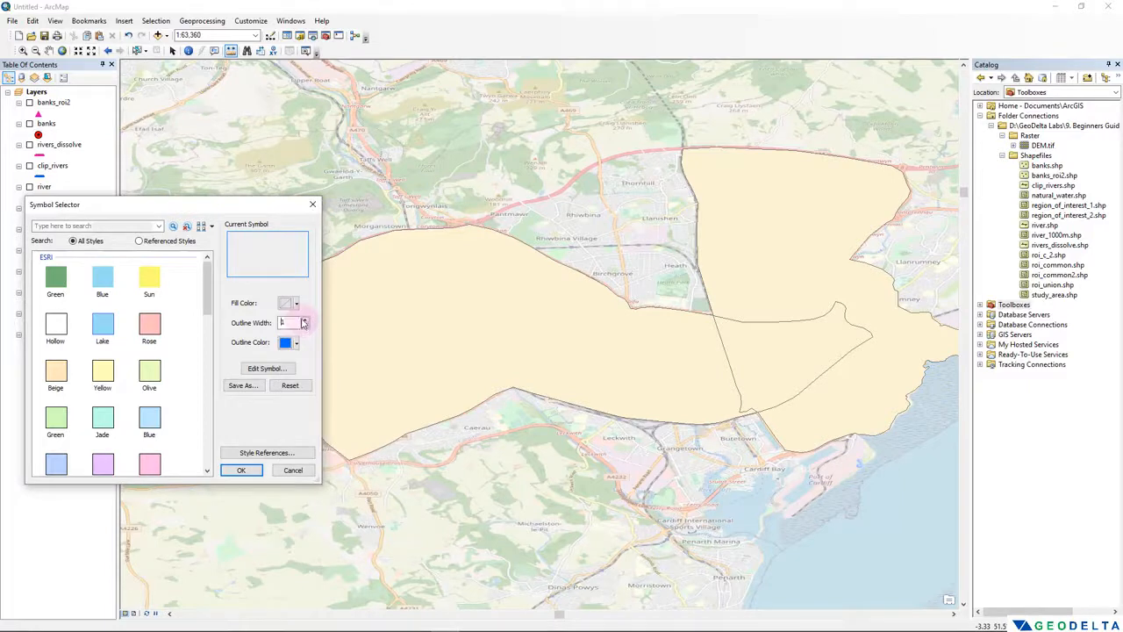
{"action": "left_click", "coordinate": [303, 320]}
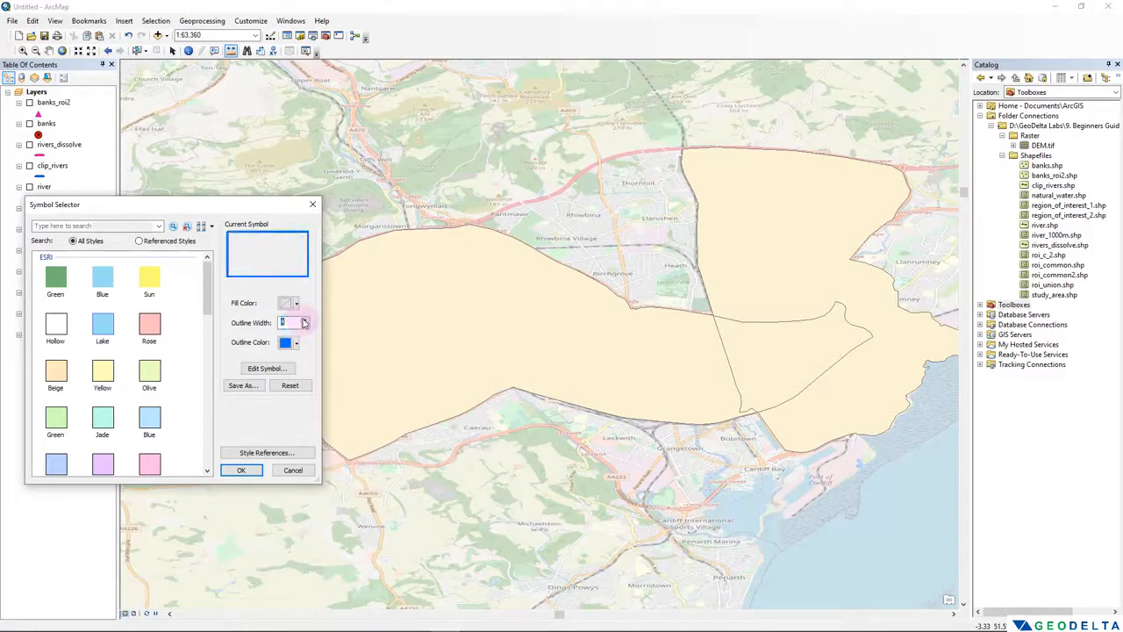
{"action": "left_click", "coordinate": [242, 471]}
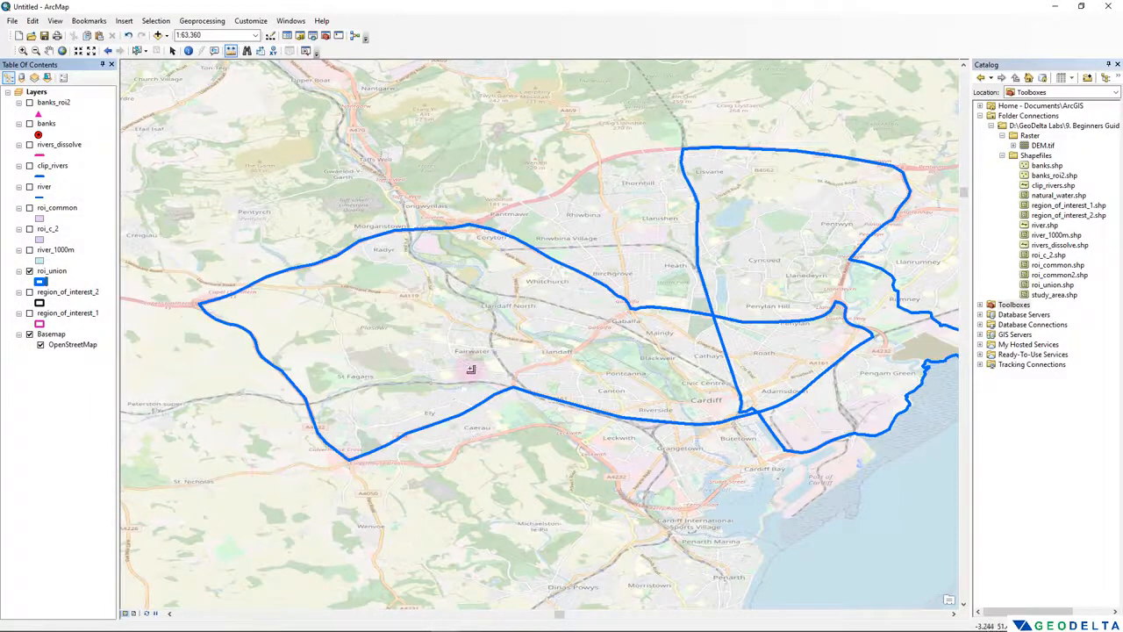
- Start an edit session on the roi_union layer
{"action": "left_click_drag", "start_coordinate": [494, 258], "coordinate": [461, 243]}
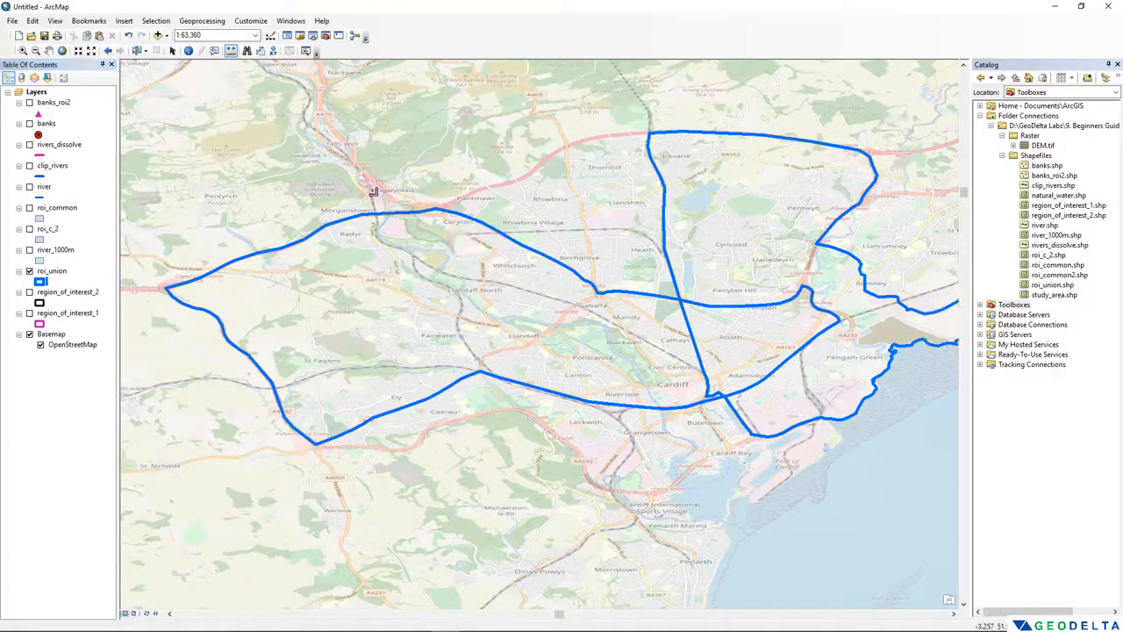
{"action": "scroll", "coordinate": [447, 273], "scroll_direction": "up", "scroll_amount": 2}
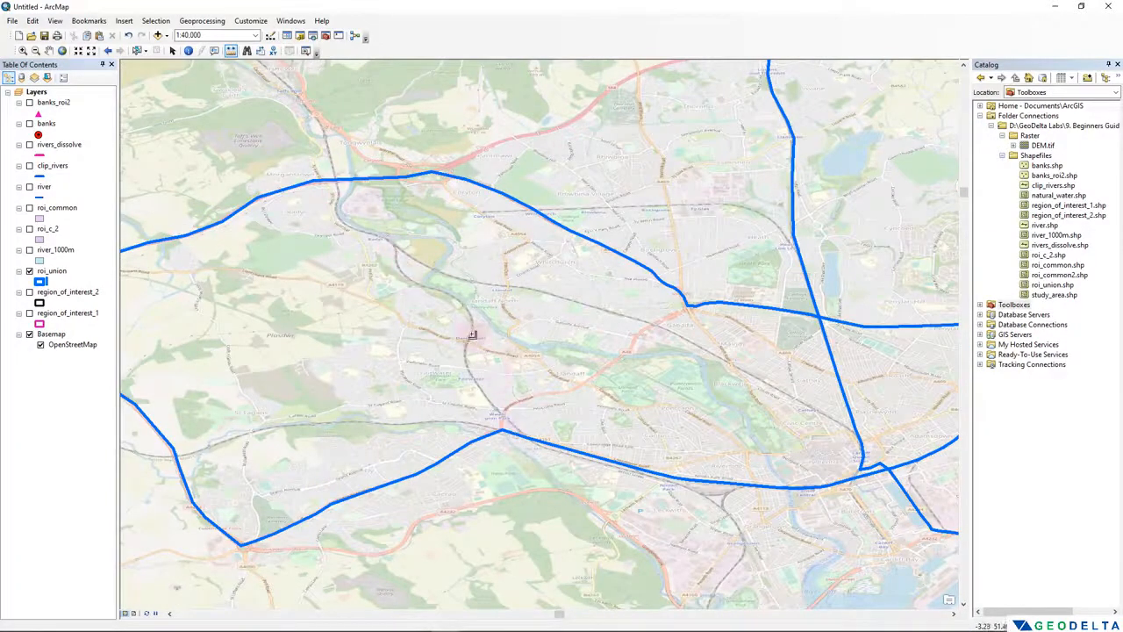
{"action": "scroll", "coordinate": [471, 332], "scroll_direction": "down", "scroll_amount": 2}
{"action": "scroll", "coordinate": [351, 283], "scroll_direction": "up", "scroll_amount": 2}
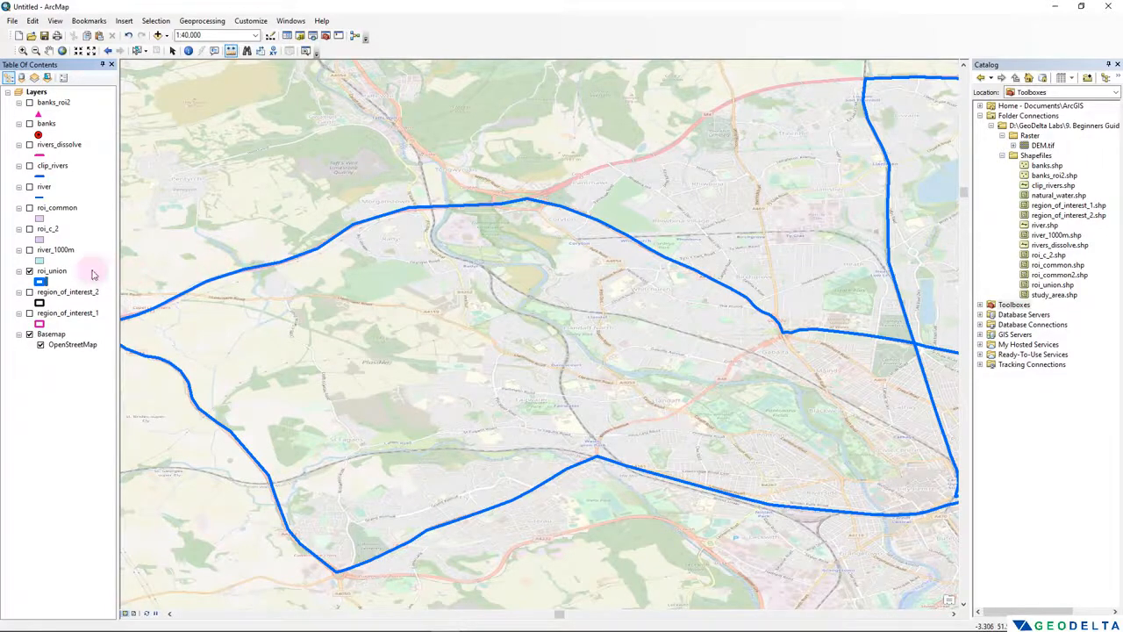
{"action": "left_click", "coordinate": [54, 274]}
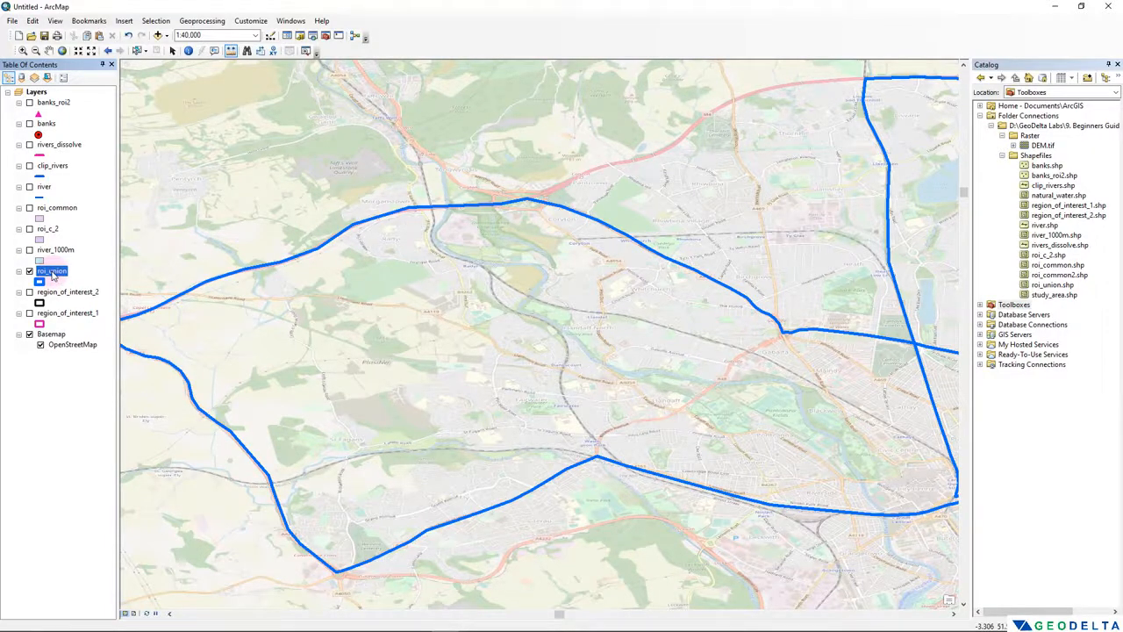
{"action": "right_click", "coordinate": [53, 275]}
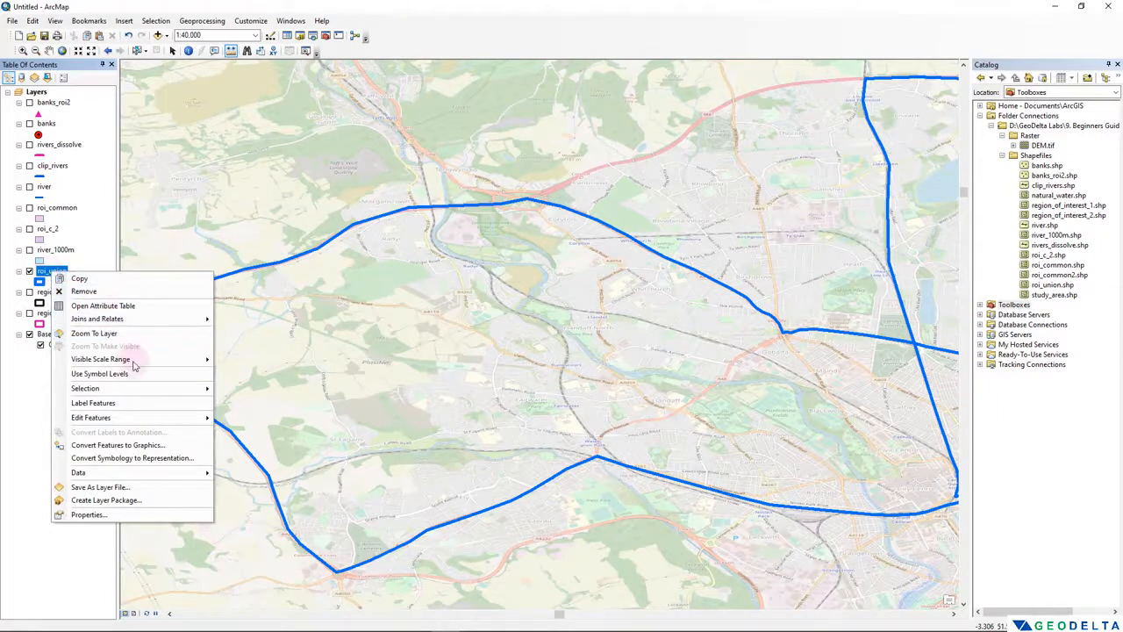
{"action": "mouse_move", "coordinate": [140, 418]}
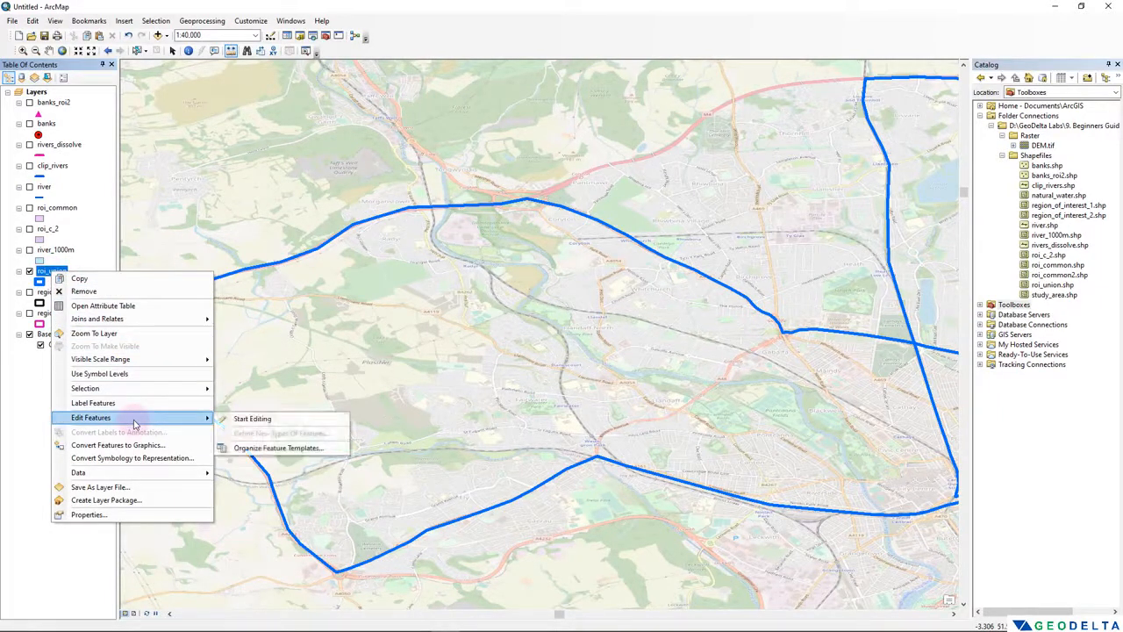
{"action": "left_click", "coordinate": [253, 418]}
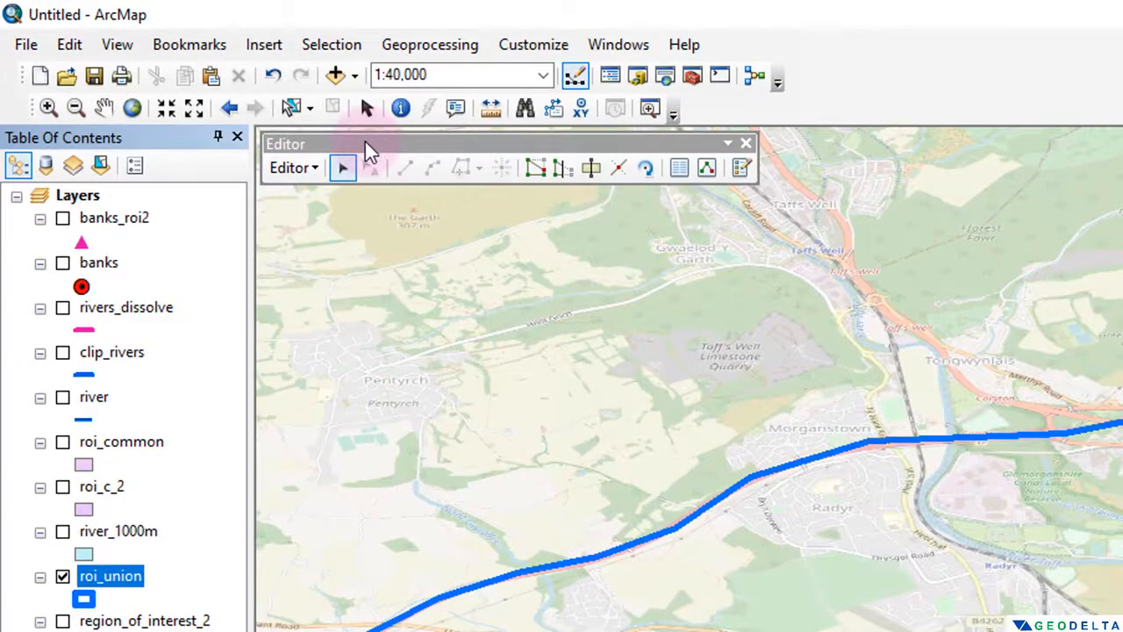
- Dock the floating Editor toolbar above the map, clear of the standard tools
{"action": "left_click_drag", "start_coordinate": [365, 141], "coordinate": [521, 312]}
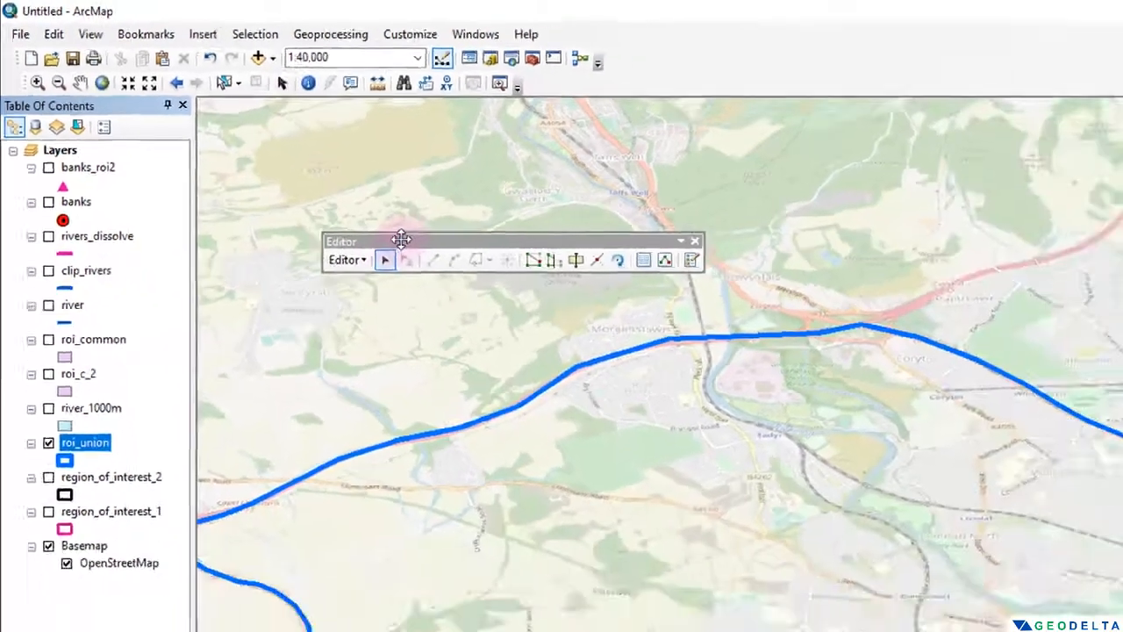
{"action": "left_click_drag", "start_coordinate": [401, 239], "coordinate": [744, 62]}
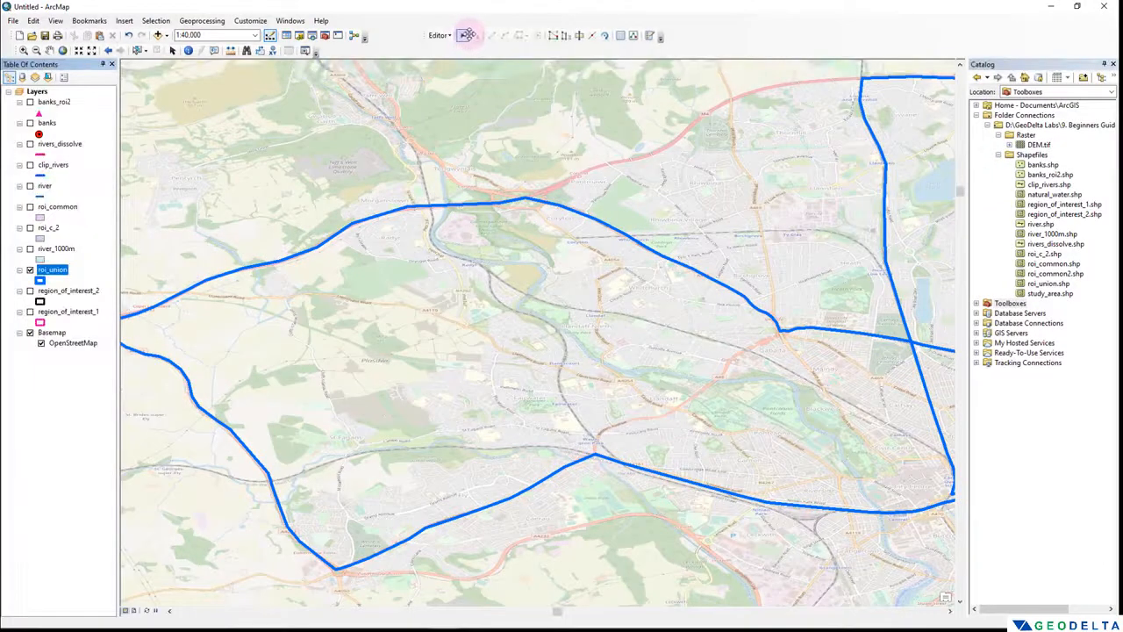
{"action": "left_click_drag", "start_coordinate": [423, 35], "coordinate": [524, 33]}
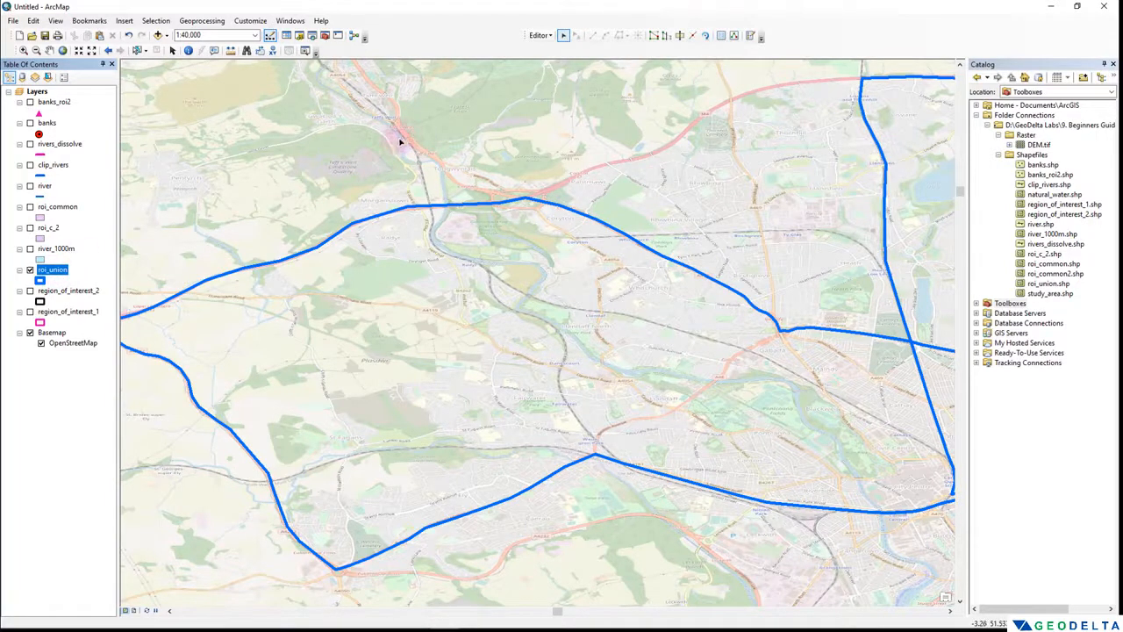
- Examine the polygons of roi_union by selecting each attribute table record in turn, then clear the selection and close the table
{"action": "right_click", "coordinate": [75, 272]}
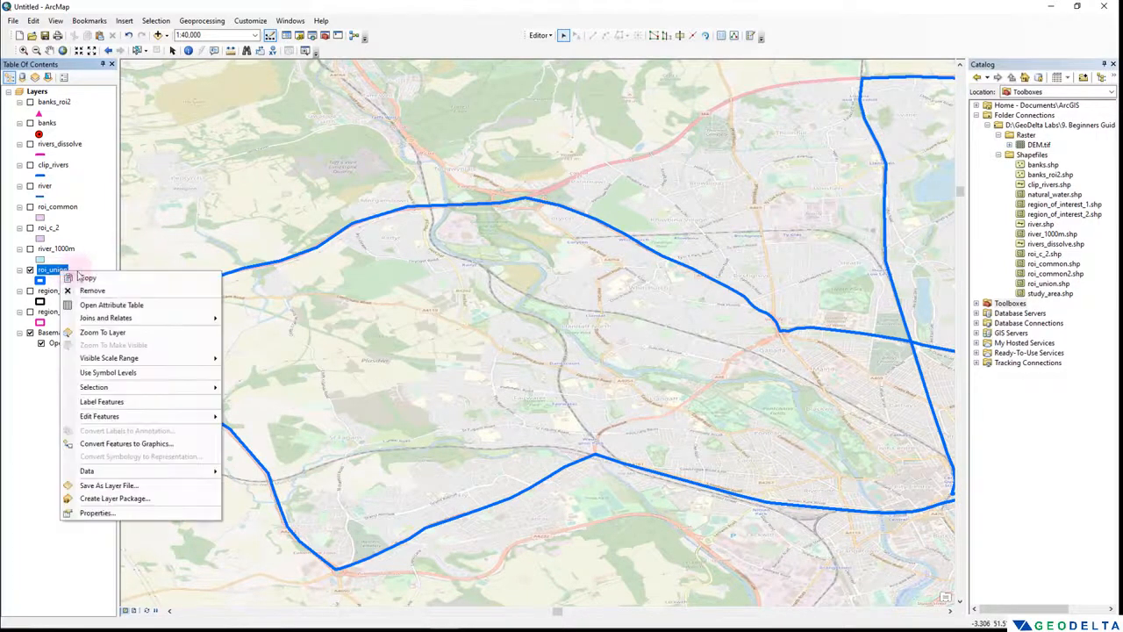
{"action": "left_click", "coordinate": [123, 303]}
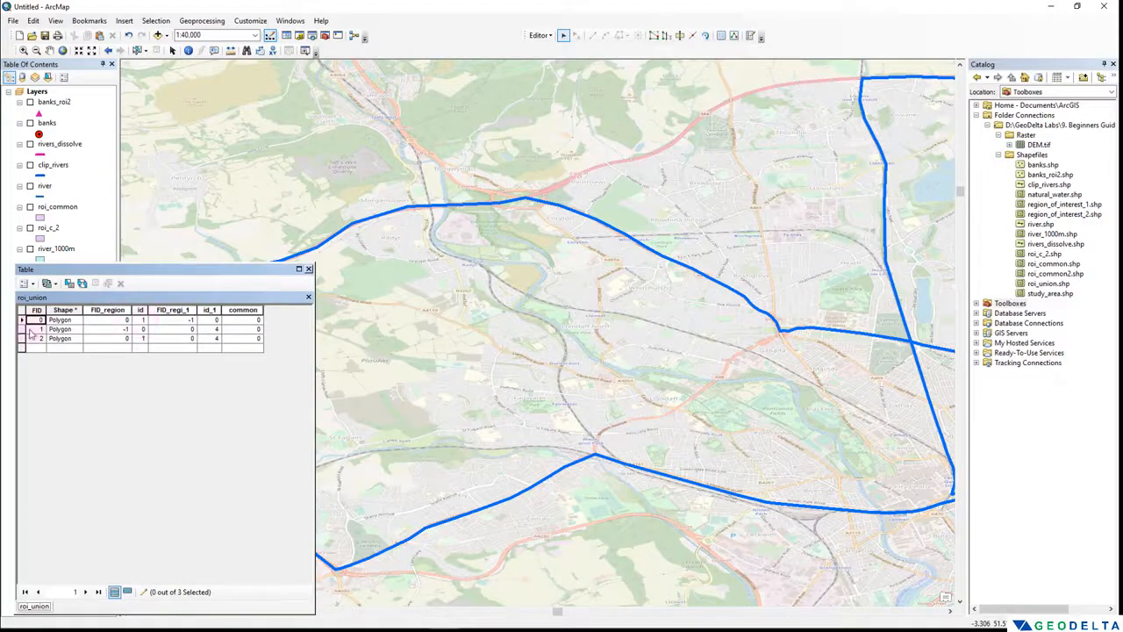
{"action": "left_click", "coordinate": [22, 320]}
{"action": "left_click", "coordinate": [22, 329]}
{"action": "left_click", "coordinate": [22, 338]}
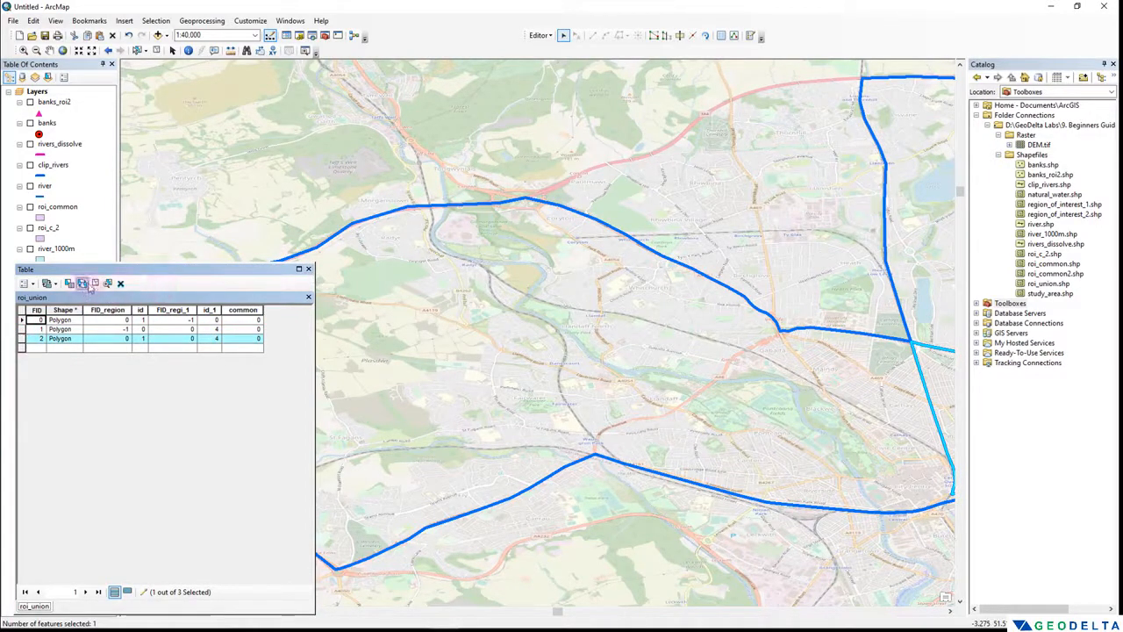
{"action": "left_click", "coordinate": [111, 284]}
{"action": "left_click", "coordinate": [308, 268]}
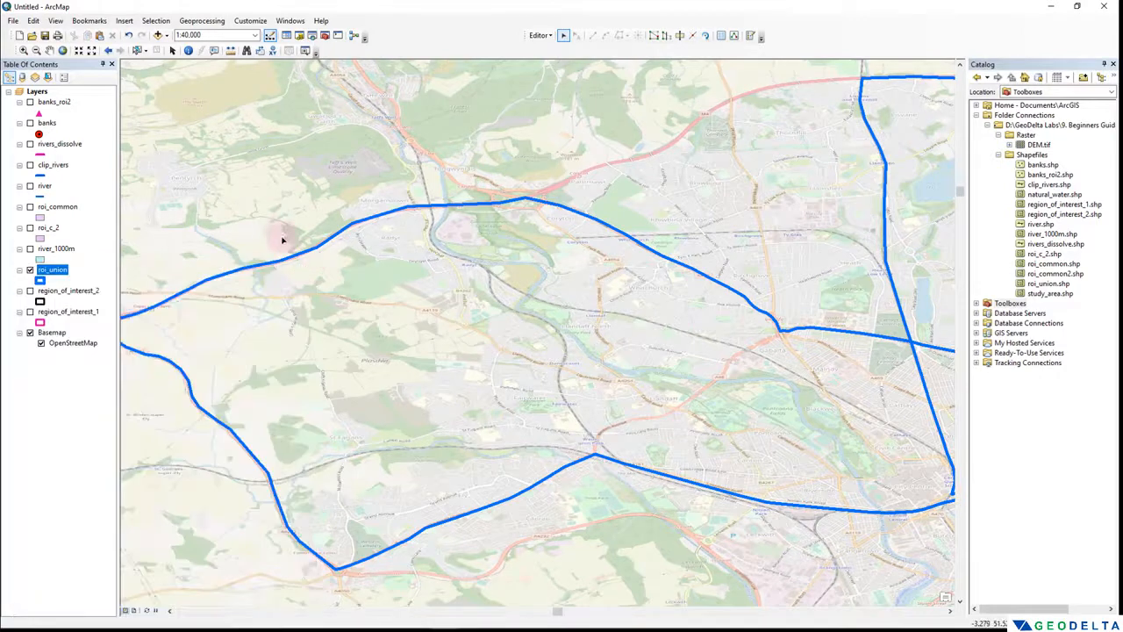
- Select the polygon with FID 0 in the roi_union attribute table as the feature to cut
{"action": "left_click", "coordinate": [680, 37]}
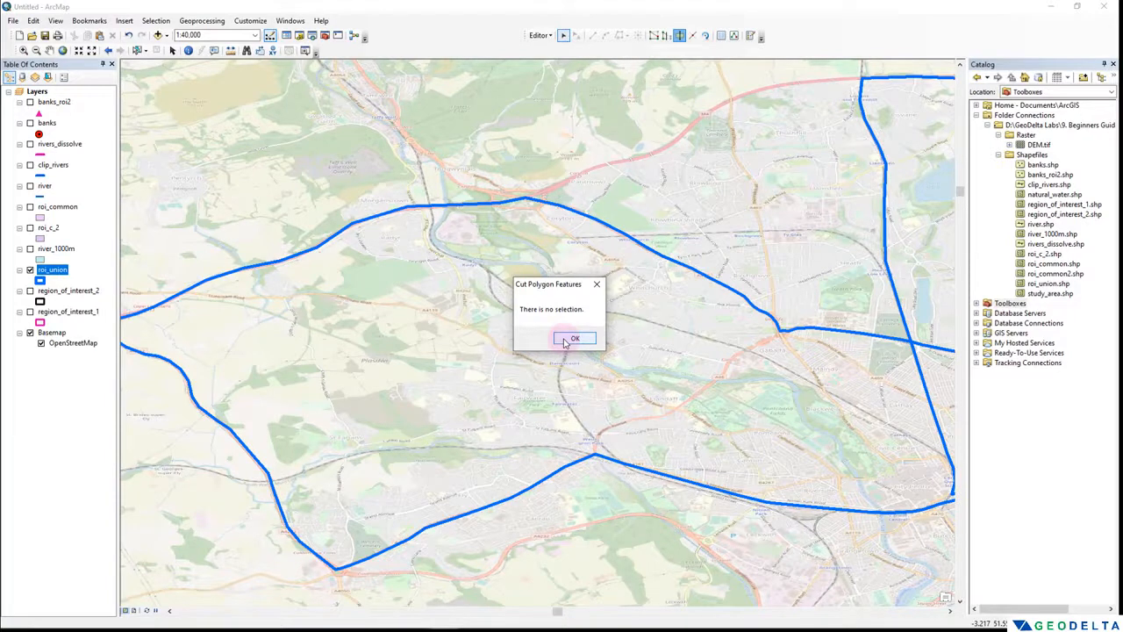
{"action": "left_click", "coordinate": [572, 339]}
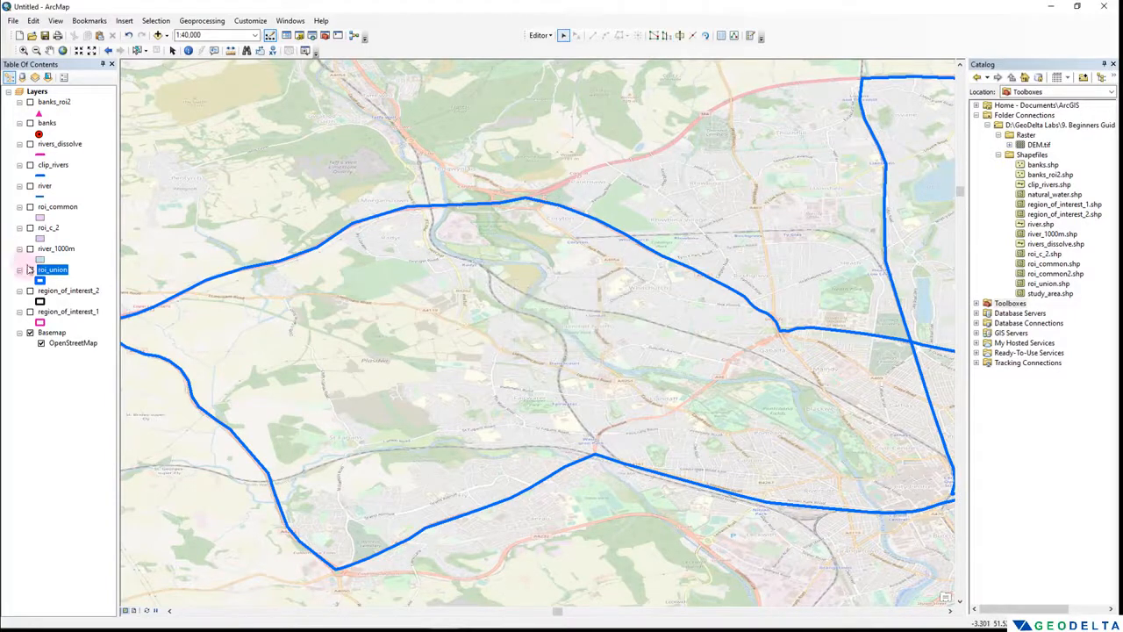
{"action": "right_click", "coordinate": [52, 269]}
{"action": "left_click", "coordinate": [89, 303]}
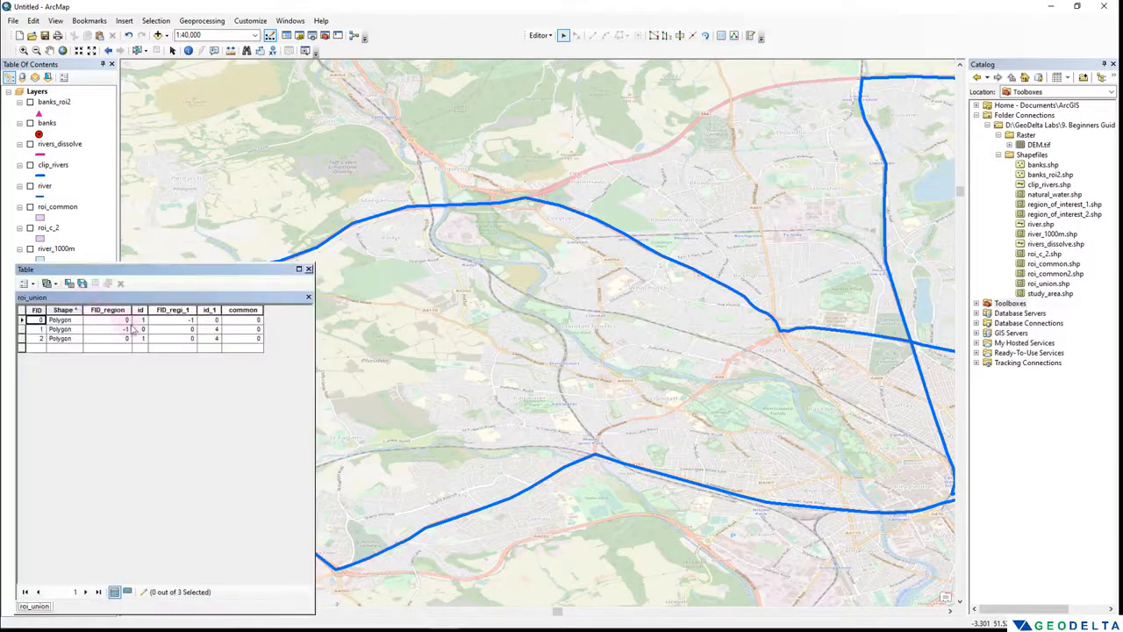
{"action": "left_click_drag", "start_coordinate": [307, 338], "coordinate": [225, 338]}
{"action": "left_click", "coordinate": [22, 319]}
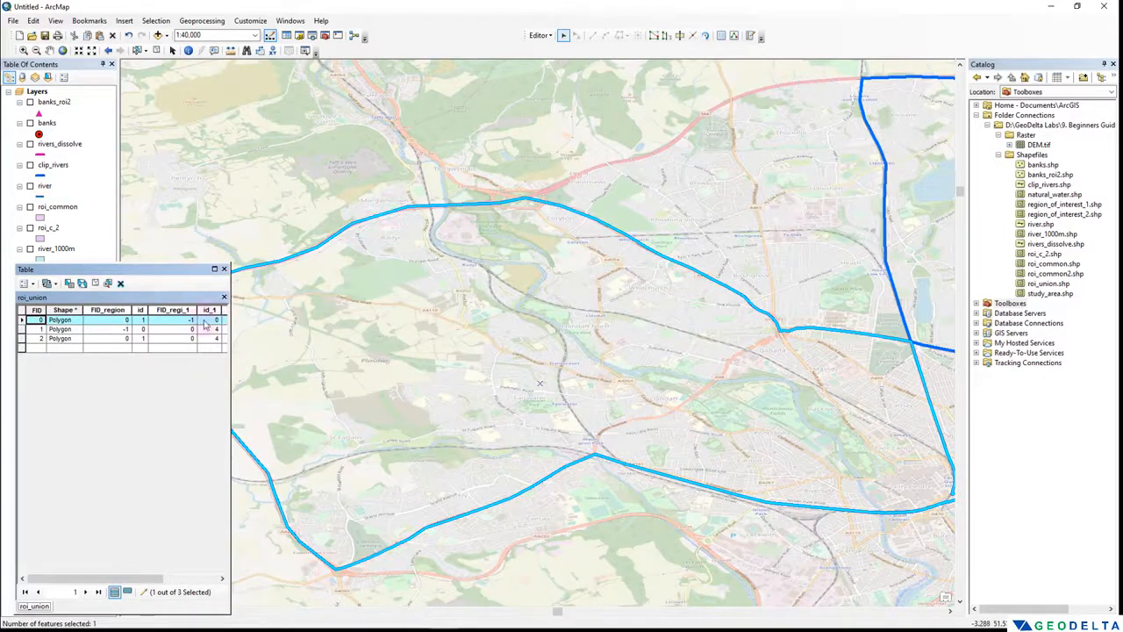
- Start a Cut Polygons line north of the selected polygon's northern boundary and trace the railway south-eastwards to the branch below the river bend
{"action": "left_click", "coordinate": [680, 39]}
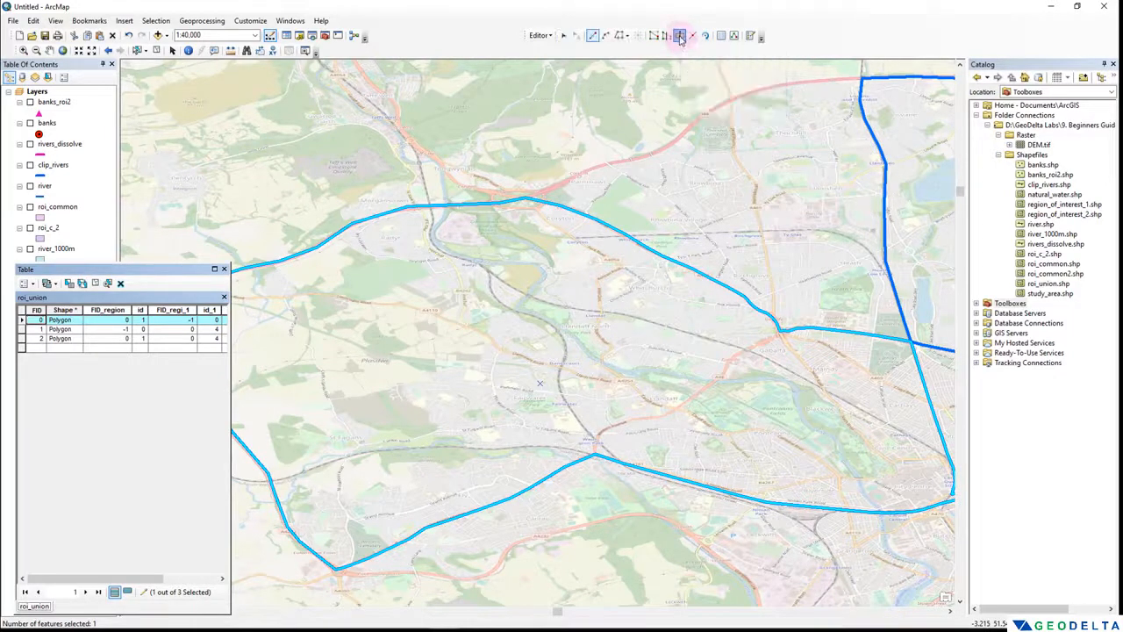
{"action": "scroll", "coordinate": [423, 175], "scroll_direction": "up", "scroll_amount": 2}
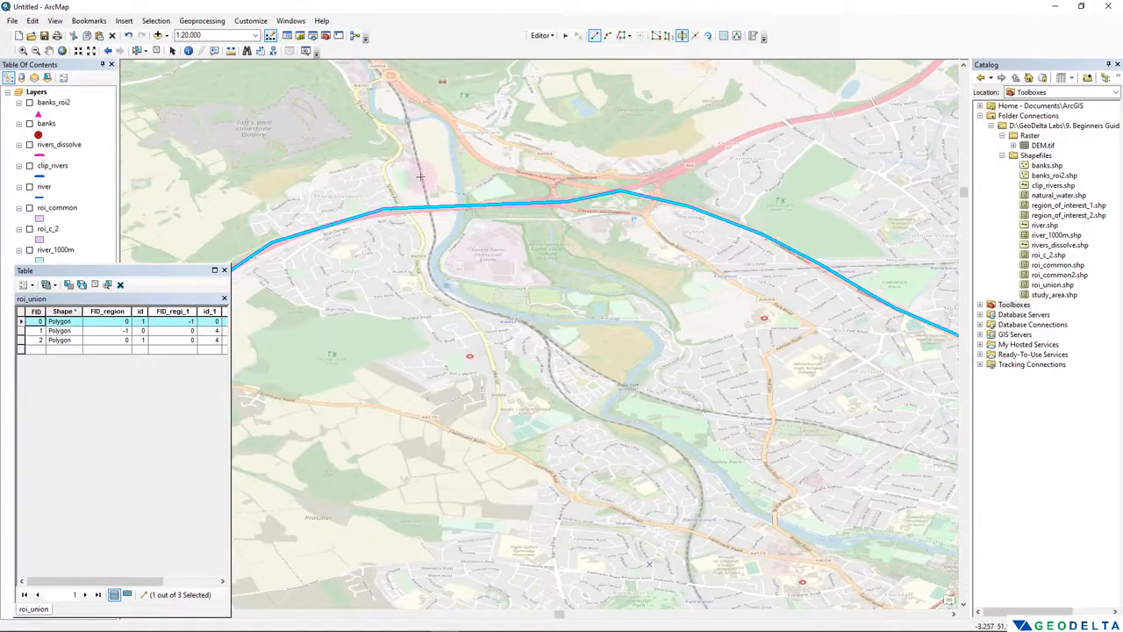
{"action": "left_click", "coordinate": [421, 176]}
{"action": "left_click", "coordinate": [432, 223]}
{"action": "left_click", "coordinate": [434, 239]}
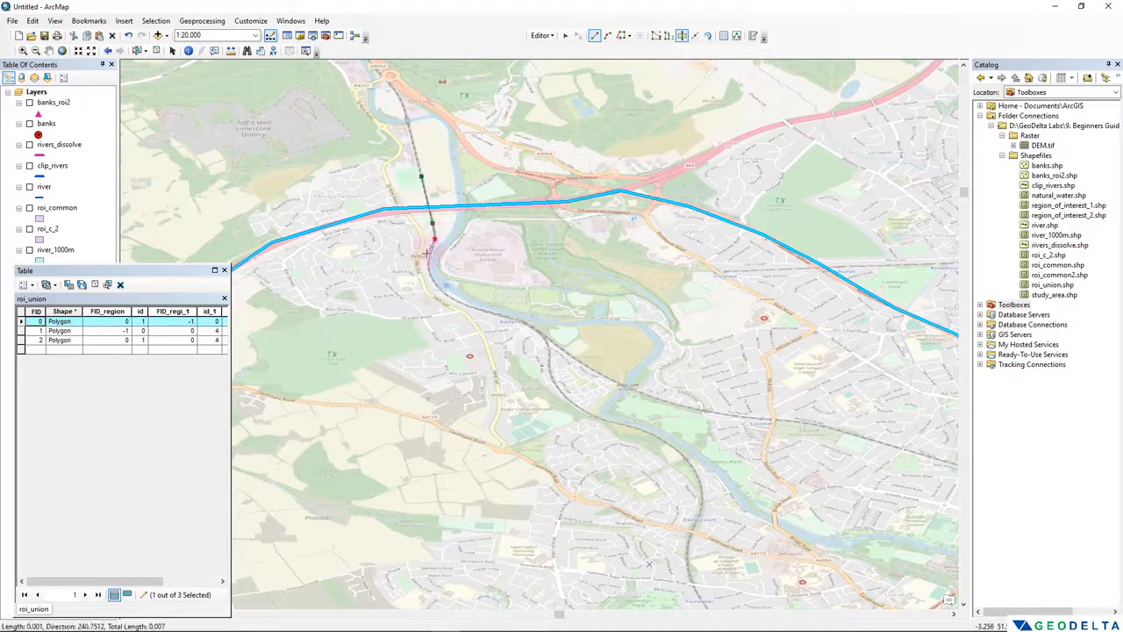
{"action": "left_click", "coordinate": [429, 262]}
{"action": "left_click", "coordinate": [429, 271]}
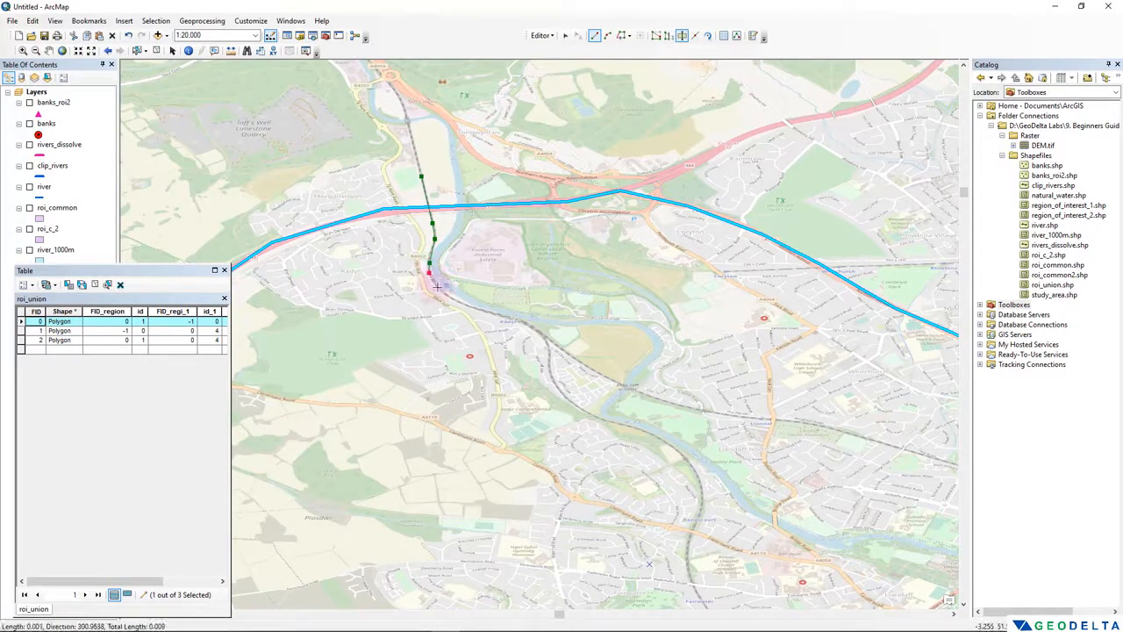
{"action": "left_click", "coordinate": [437, 287]}
{"action": "left_click", "coordinate": [452, 299]}
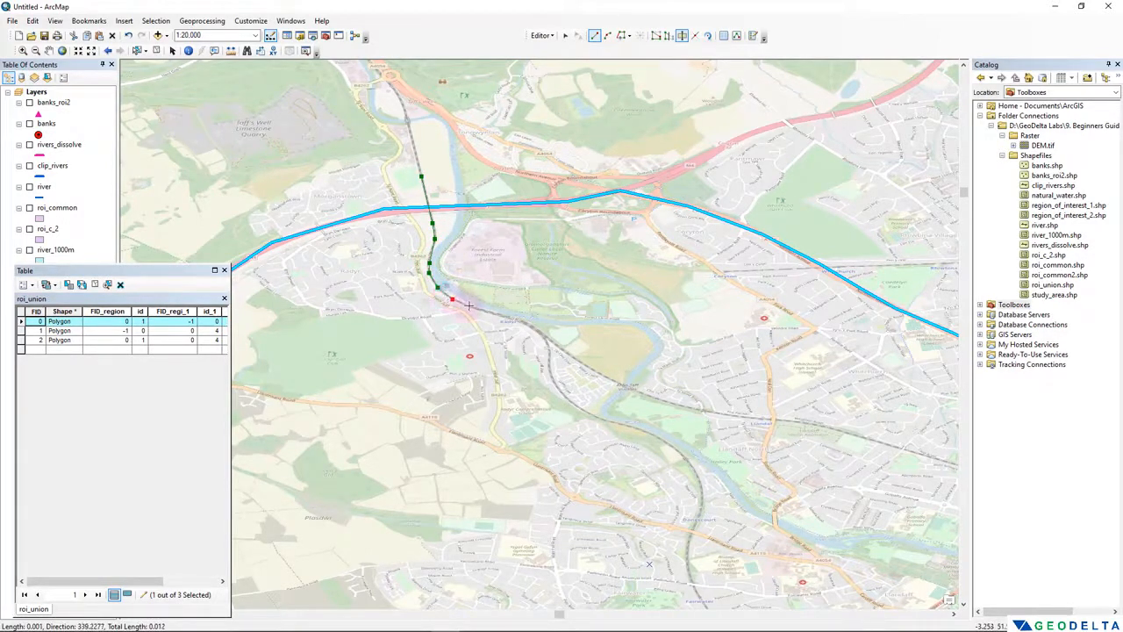
{"action": "left_click", "coordinate": [469, 307]}
{"action": "left_click", "coordinate": [496, 313]}
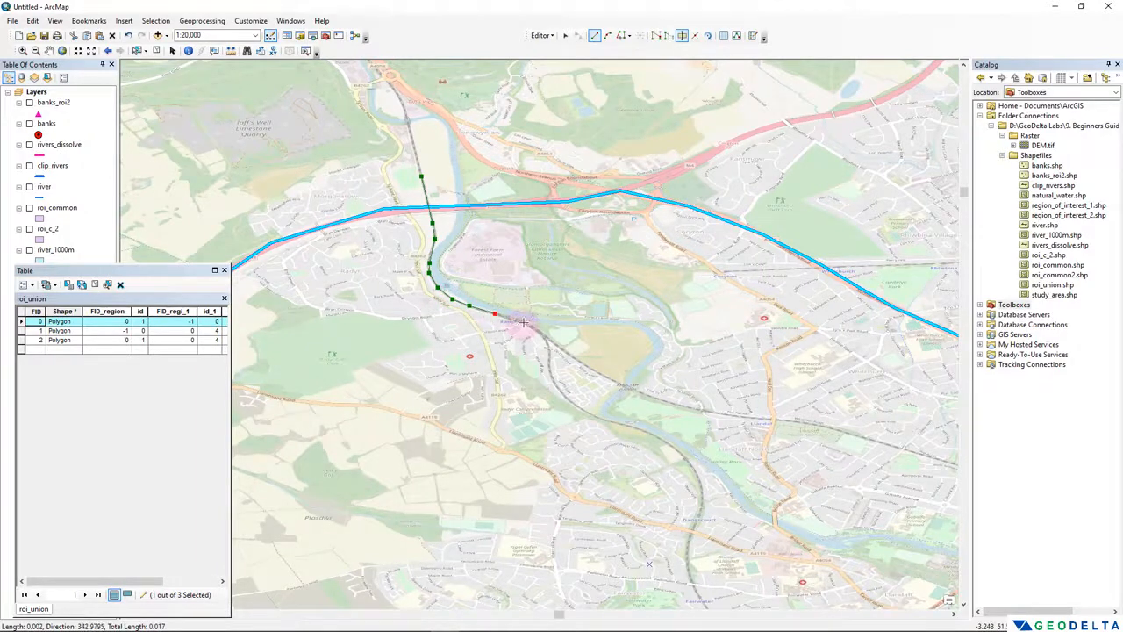
{"action": "left_click", "coordinate": [523, 323]}
{"action": "left_click", "coordinate": [542, 334]}
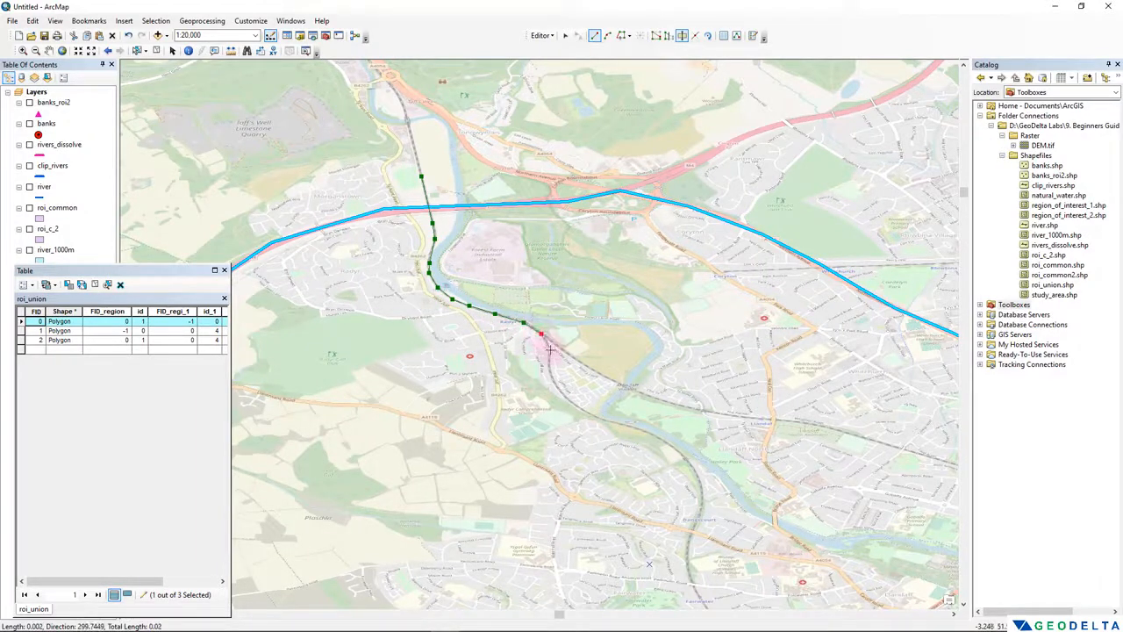
{"action": "left_click", "coordinate": [550, 350]}
{"action": "left_click", "coordinate": [551, 375]}
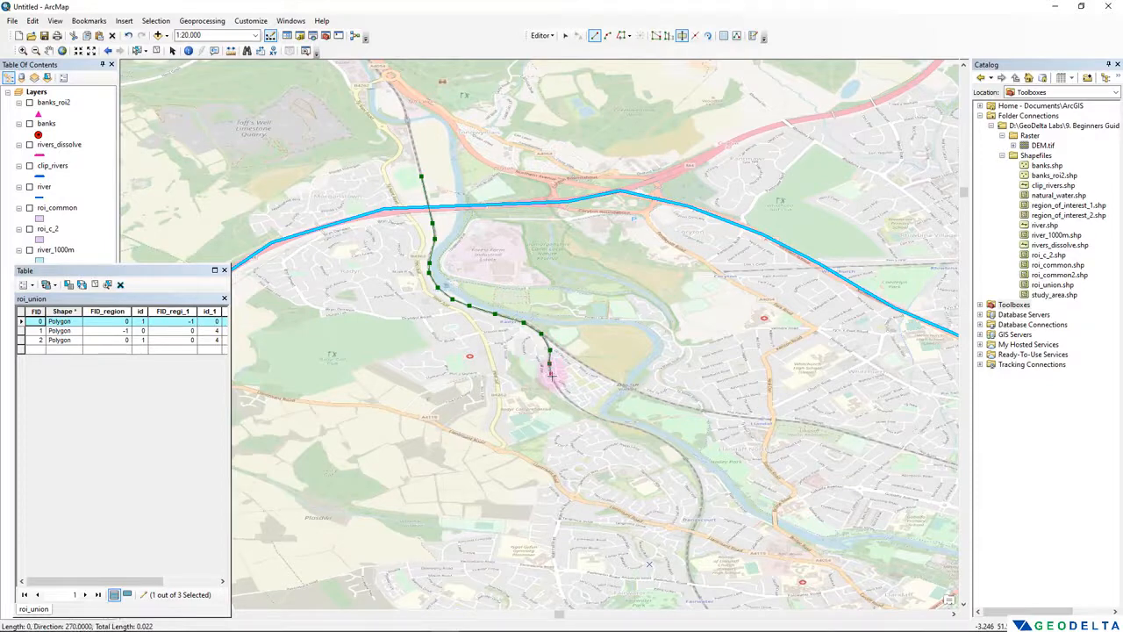
- Continue the cut line along the railway past Fairwater and beyond the southern boundary, then finish it to split the polygon
{"action": "mouse_move", "coordinate": [563, 395]}
{"action": "left_mouse_down"}
{"action": "mouse_move", "coordinate": [469, 162]}
{"action": "mouse_move", "coordinate": [426, 166]}
{"action": "left_mouse_up"}
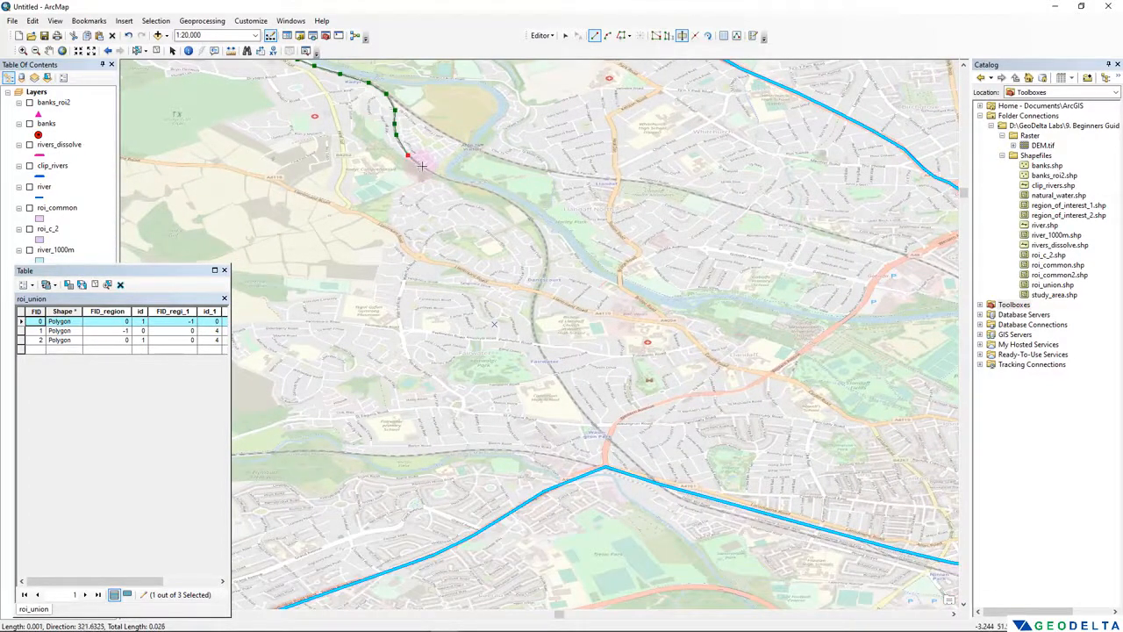
{"action": "left_click", "coordinate": [422, 166]}
{"action": "left_click", "coordinate": [442, 178]}
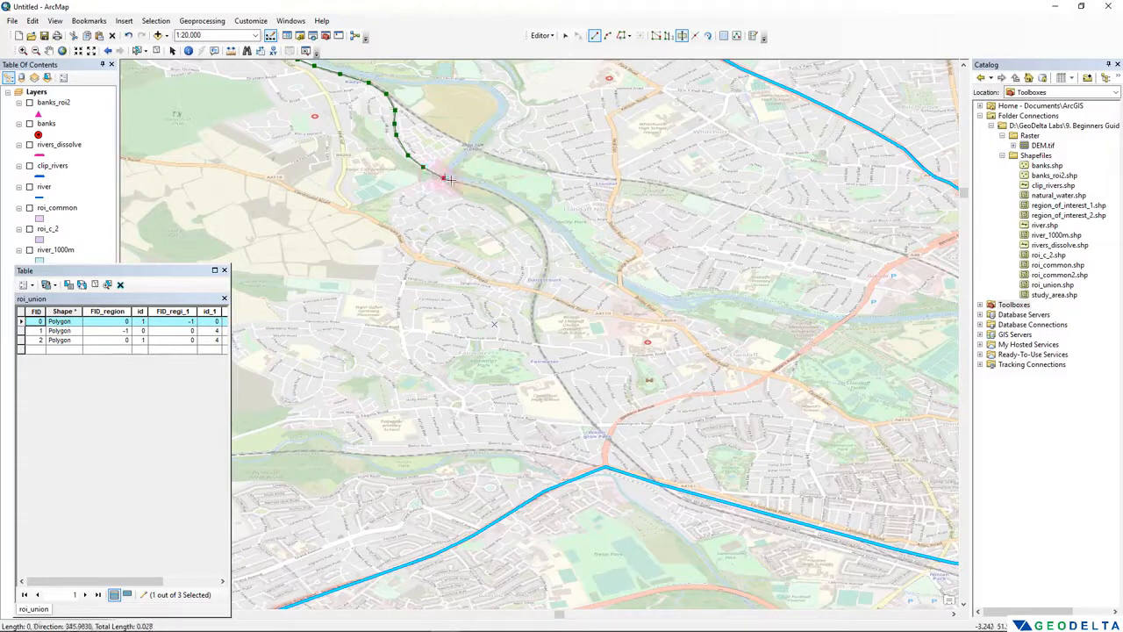
{"action": "left_click", "coordinate": [461, 184]}
{"action": "left_click", "coordinate": [482, 188]}
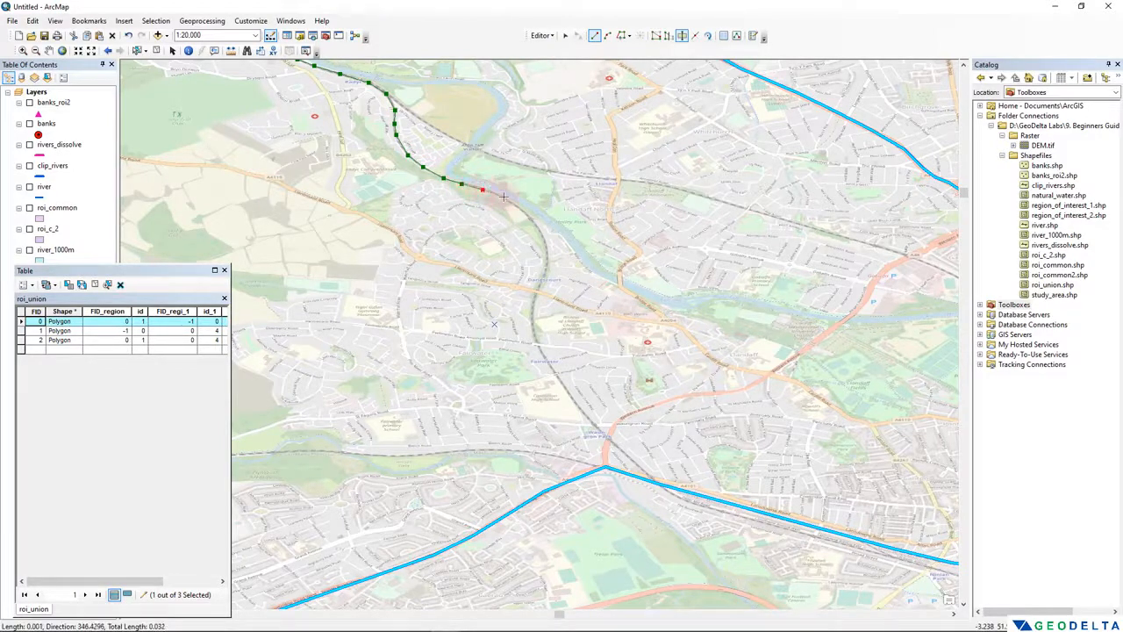
{"action": "left_click", "coordinate": [503, 196]}
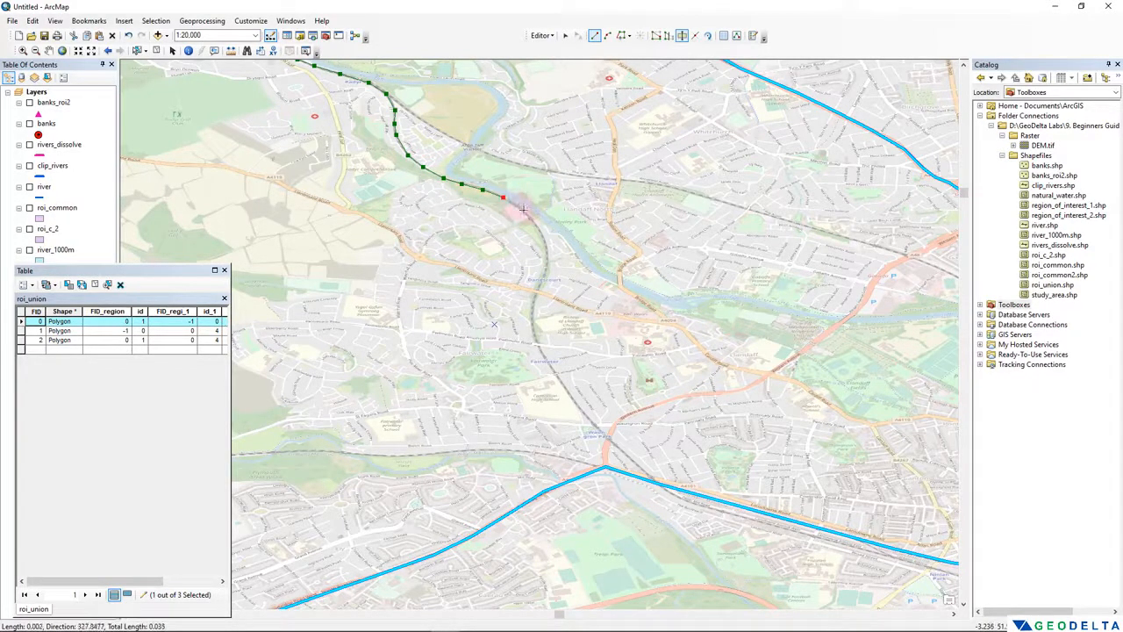
{"action": "left_click", "coordinate": [523, 210]}
{"action": "left_click", "coordinate": [535, 225]}
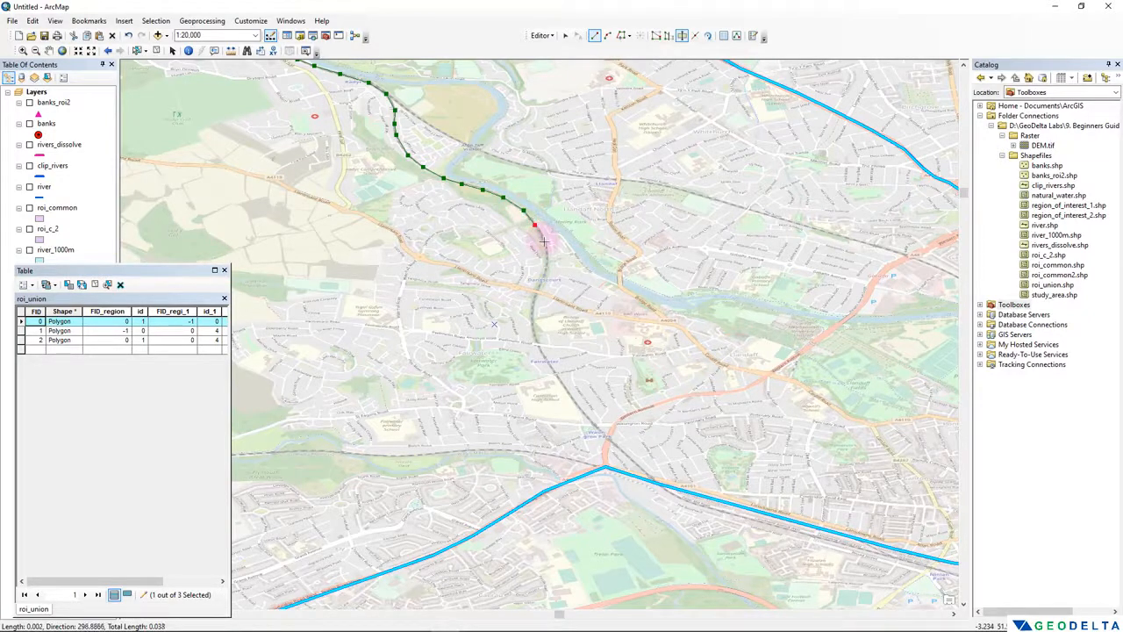
{"action": "left_click", "coordinate": [544, 241]}
{"action": "left_click", "coordinate": [548, 258]}
{"action": "left_click", "coordinate": [544, 277]}
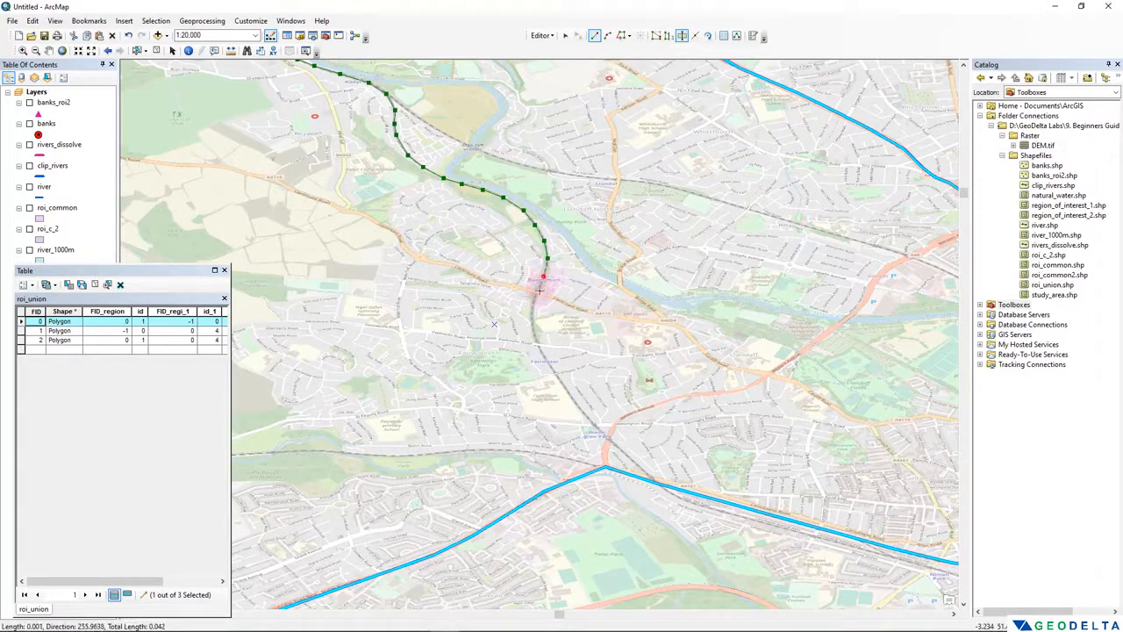
{"action": "left_click", "coordinate": [537, 293]}
{"action": "left_click", "coordinate": [533, 309]}
{"action": "left_click", "coordinate": [534, 326]}
{"action": "left_click", "coordinate": [541, 349]}
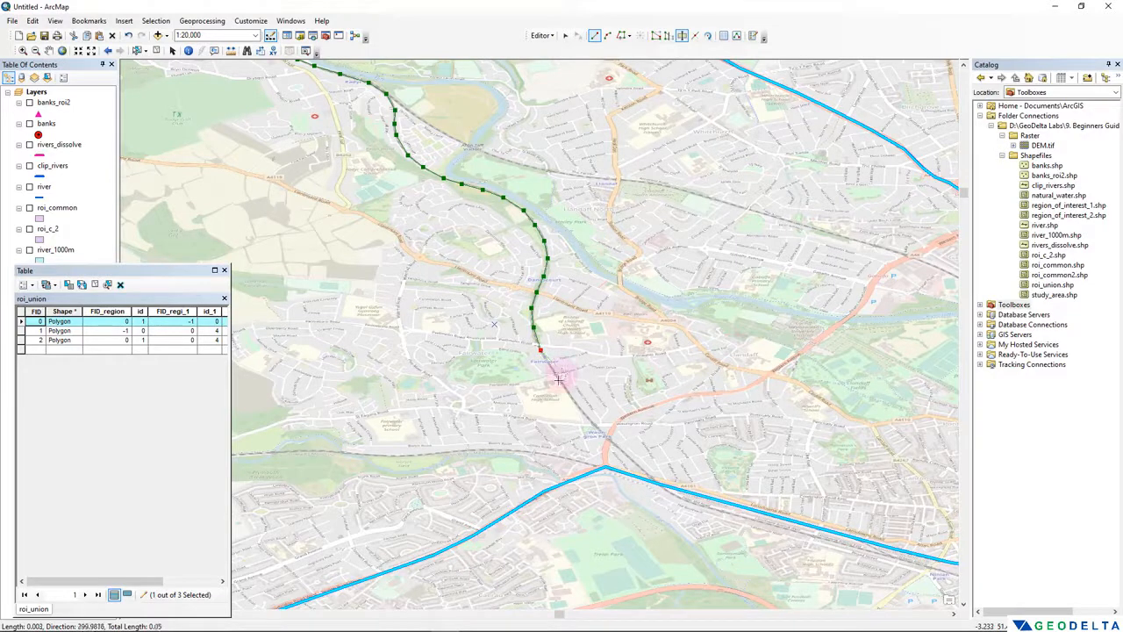
{"action": "left_click", "coordinate": [559, 382]}
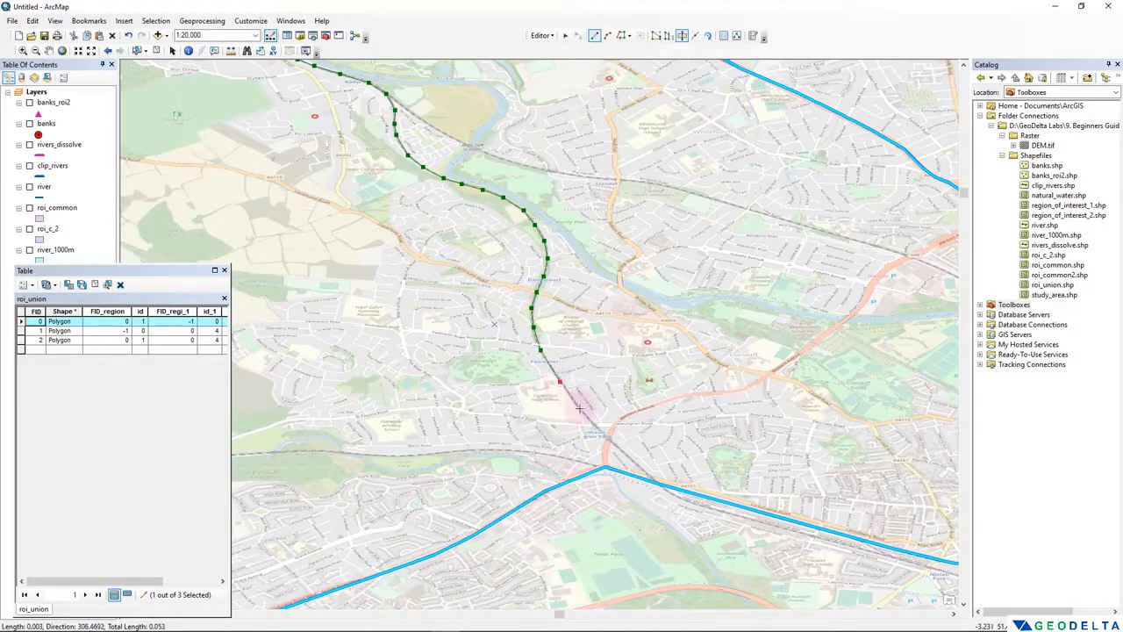
{"action": "left_click", "coordinate": [580, 408]}
{"action": "left_click", "coordinate": [607, 439]}
{"action": "left_click", "coordinate": [632, 460]}
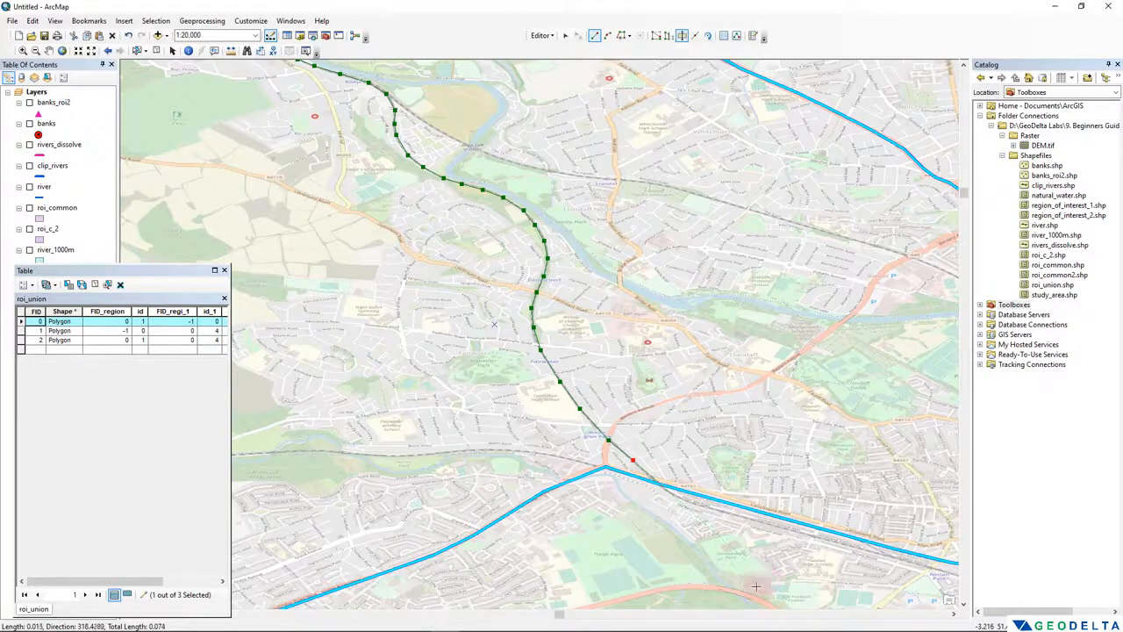
{"action": "scroll", "coordinate": [717, 504], "scroll_direction": "up", "scroll_amount": 2}
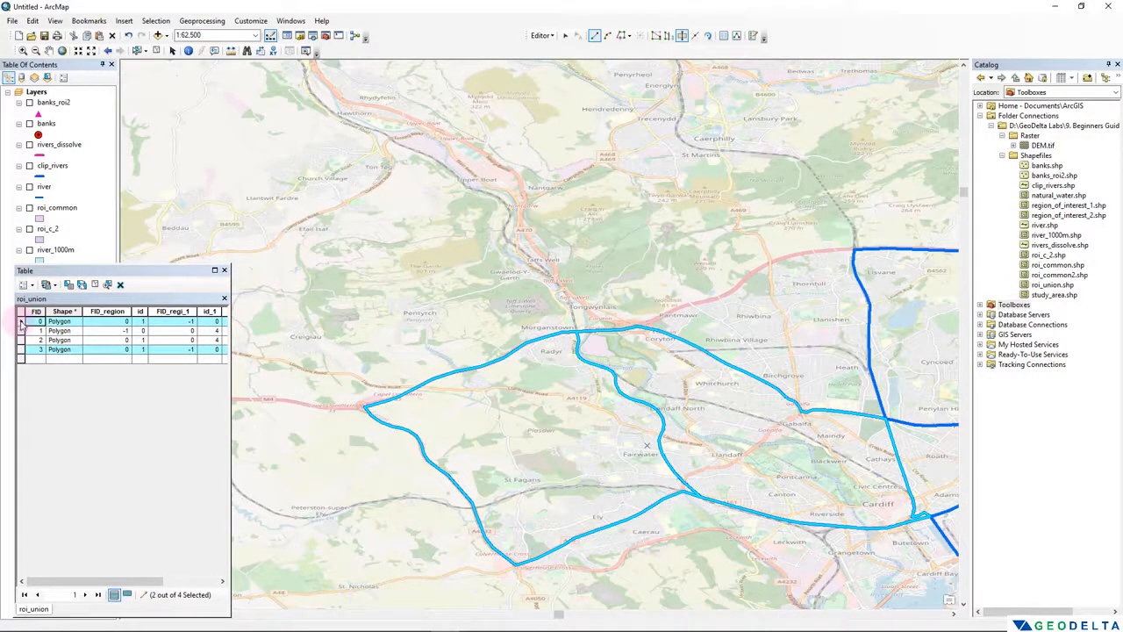
- Examine the roi_union polygons by selecting records FID 0 to 3 in turn, then clear the selection
{"action": "left_click", "coordinate": [22, 322]}
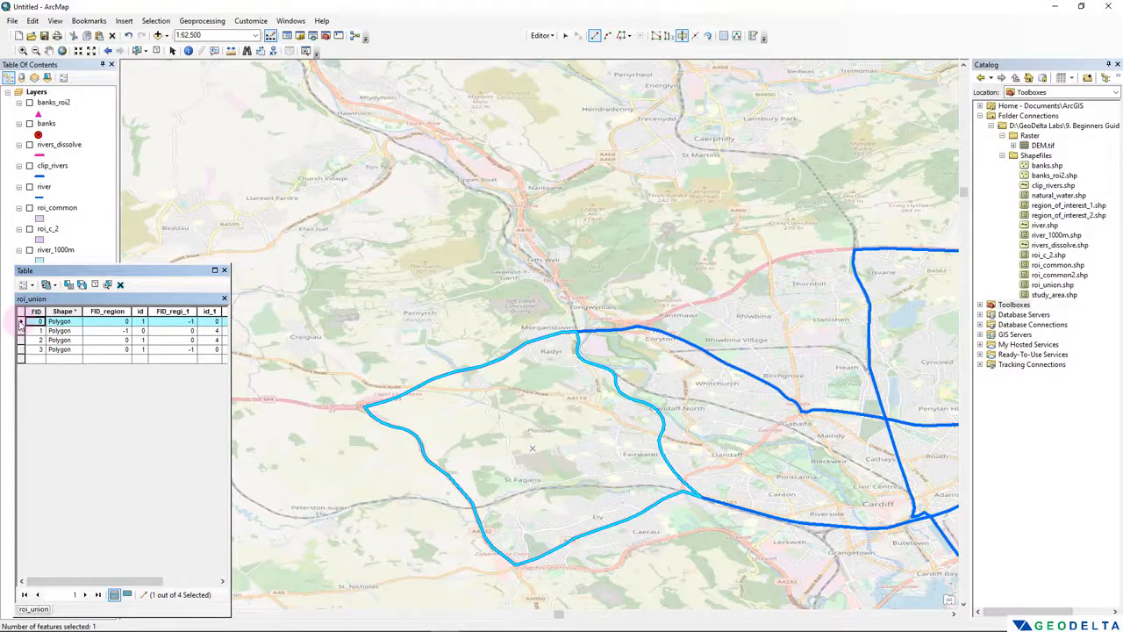
{"action": "left_click", "coordinate": [20, 333]}
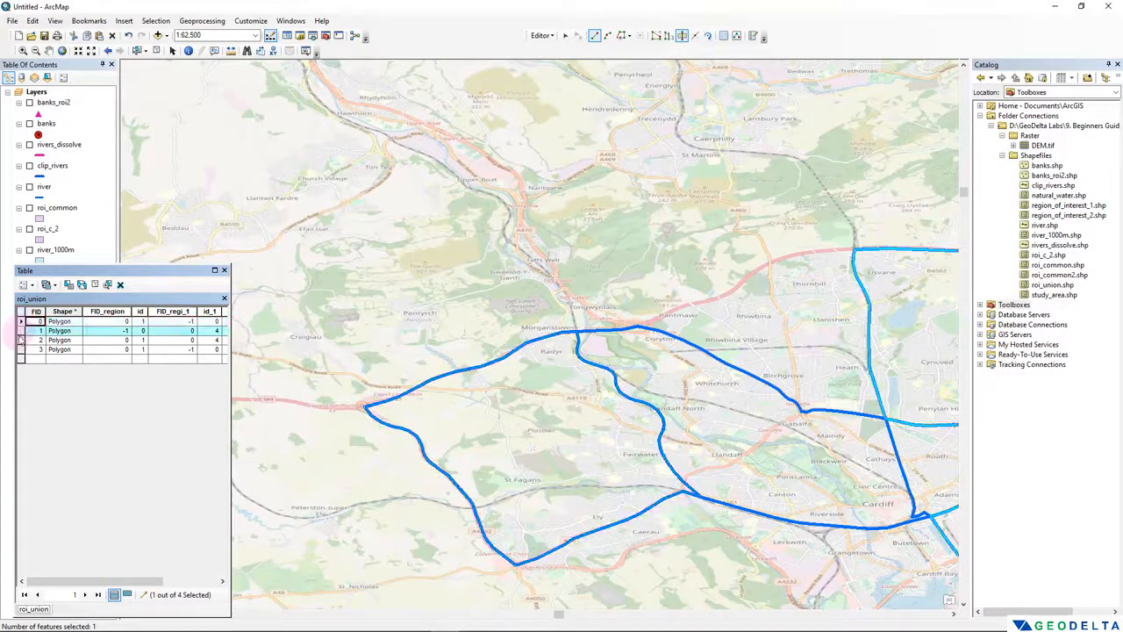
{"action": "left_click", "coordinate": [21, 342]}
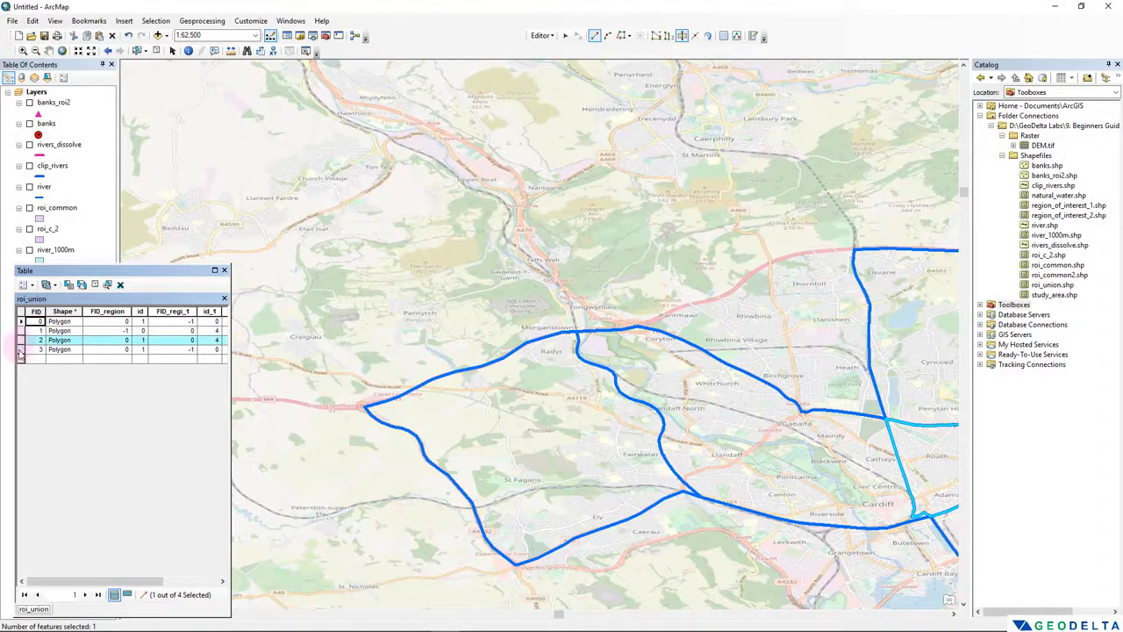
{"action": "left_click", "coordinate": [20, 351]}
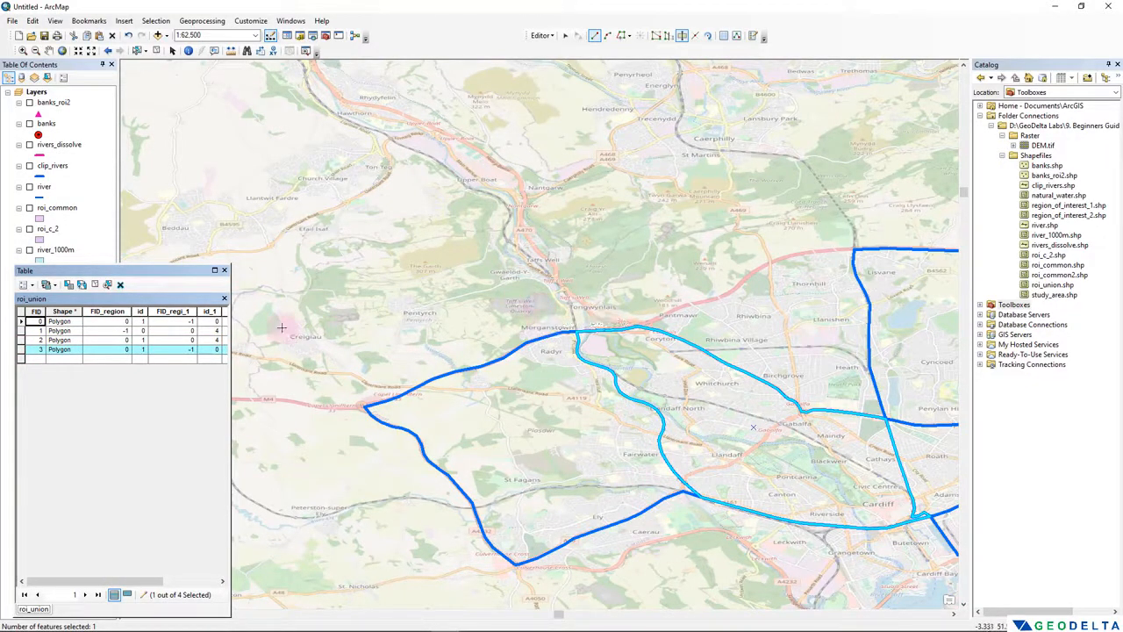
{"action": "left_click", "coordinate": [94, 288]}
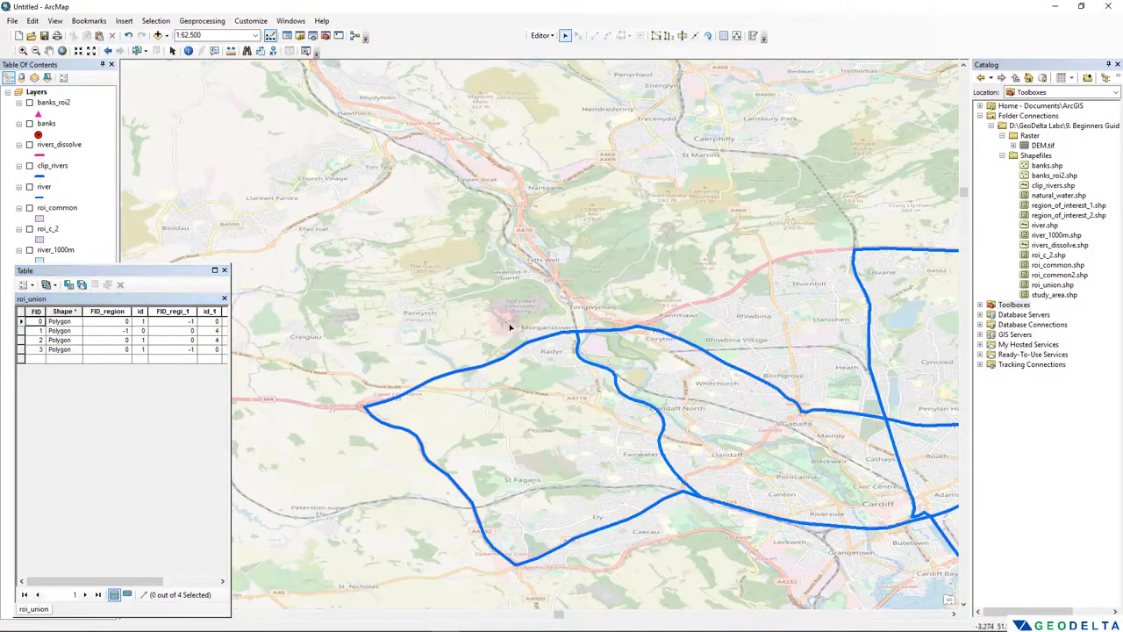
- Move the attribute table window clear of the roi_union entry in the layer list
{"action": "scroll", "coordinate": [510, 327], "scroll_direction": "down", "scroll_amount": 3}
{"action": "left_click_drag", "start_coordinate": [685, 327], "coordinate": [629, 247]}
{"action": "scroll", "coordinate": [628, 247], "scroll_direction": "up", "scroll_amount": 2}
{"action": "left_click_drag", "start_coordinate": [142, 273], "coordinate": [192, 338]}
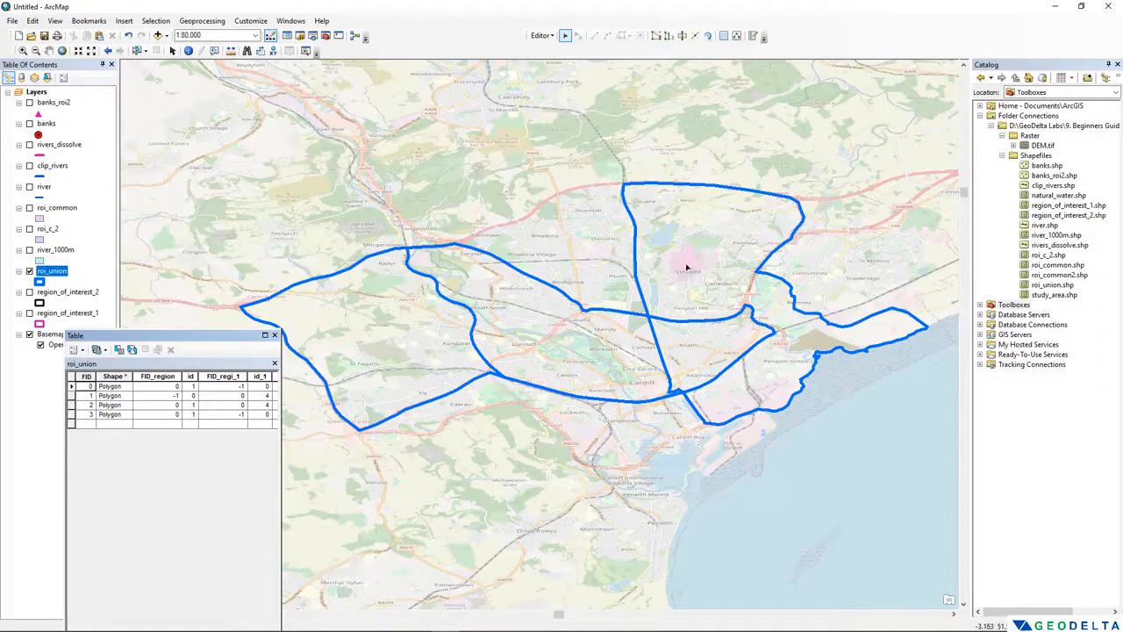
{"action": "left_click_drag", "start_coordinate": [500, 327], "coordinate": [639, 343]}
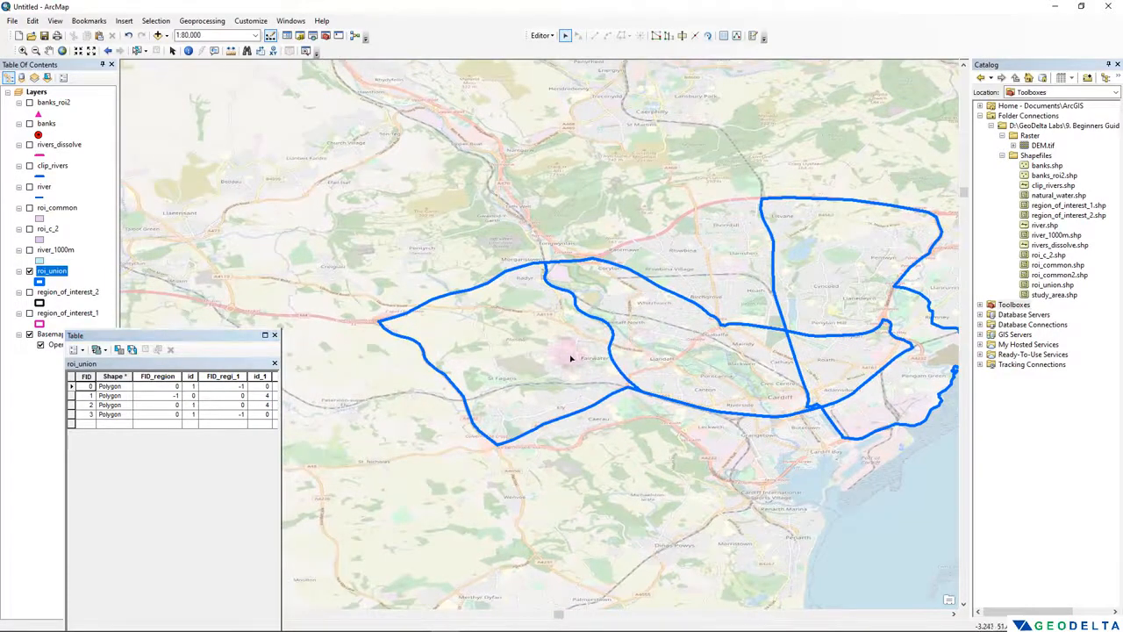
{"action": "scroll", "coordinate": [569, 355], "scroll_direction": "up", "scroll_amount": 1}
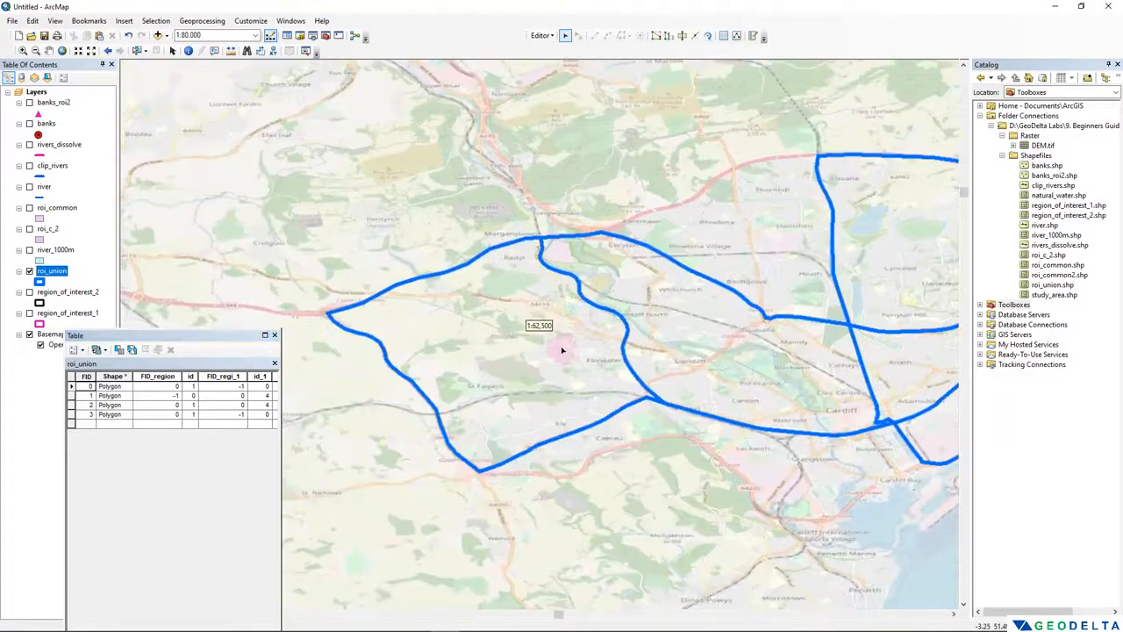
- Select the western polygon, FID 0, in the roi_union attribute table as the feature to cut
{"action": "left_click", "coordinate": [74, 415]}
{"action": "left_click", "coordinate": [73, 406]}
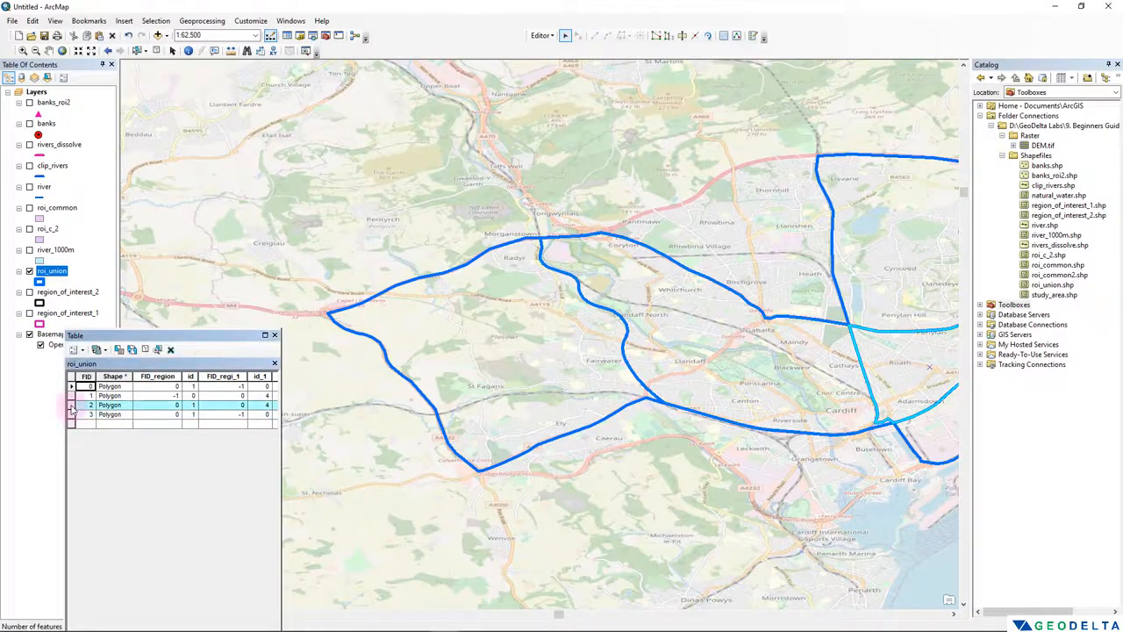
{"action": "left_click", "coordinate": [71, 387]}
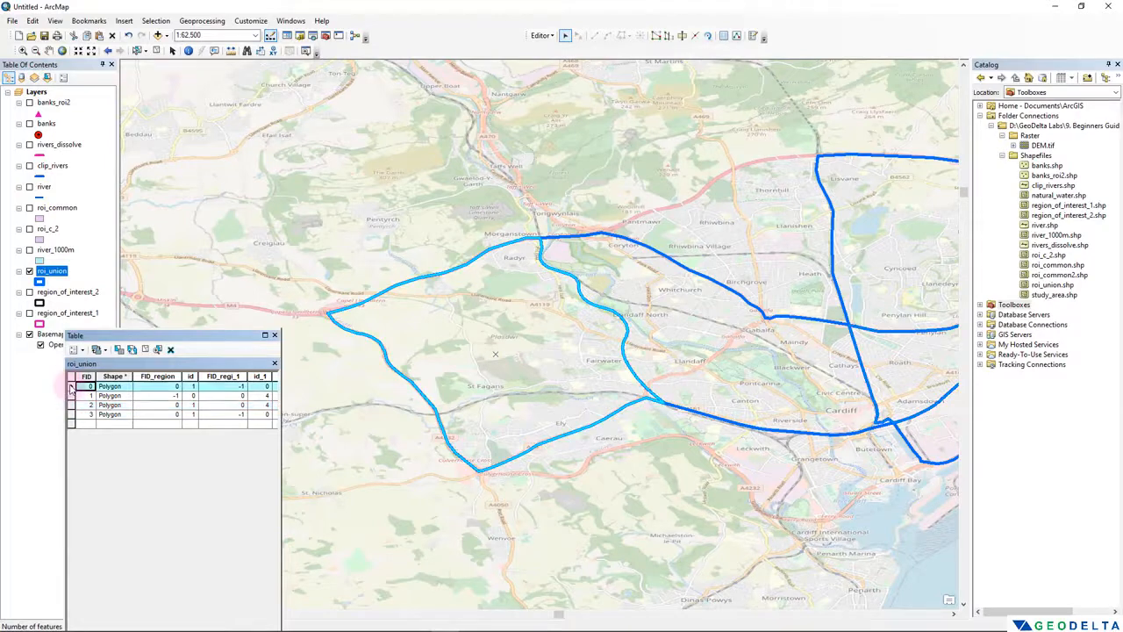
- Cut the selected polygon with a freehand zigzag line from outside its western edge near St Fagans to beyond its eastern edge near Llandaff North
{"action": "scroll", "coordinate": [579, 342], "scroll_direction": "down", "scroll_amount": 1}
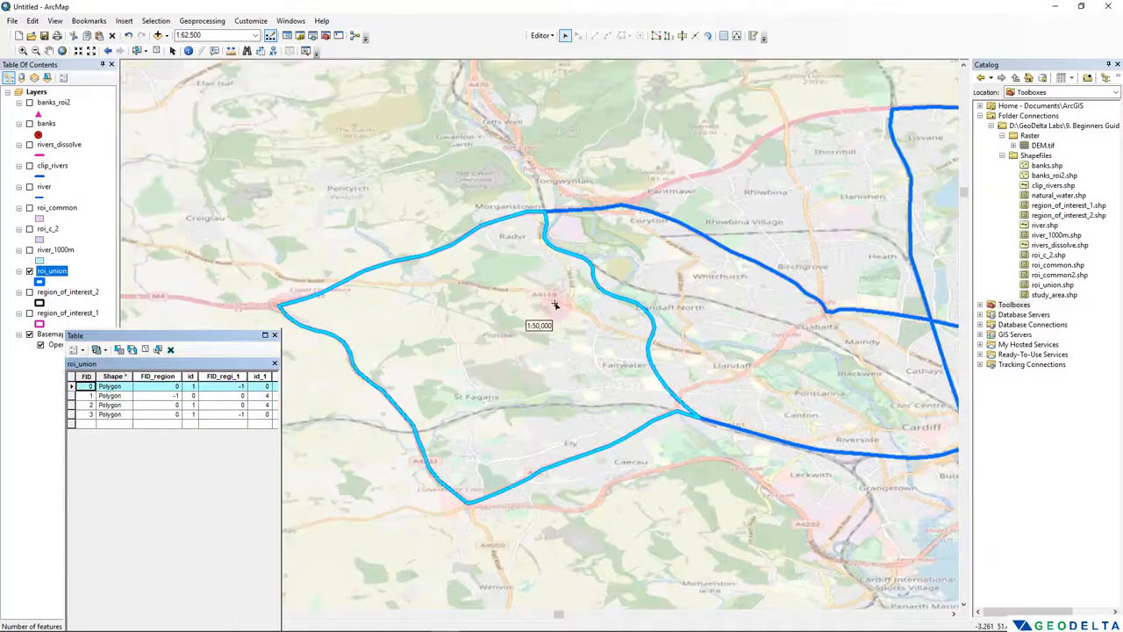
{"action": "left_click", "coordinate": [682, 35]}
{"action": "left_click", "coordinate": [372, 407]}
{"action": "left_click", "coordinate": [407, 384]}
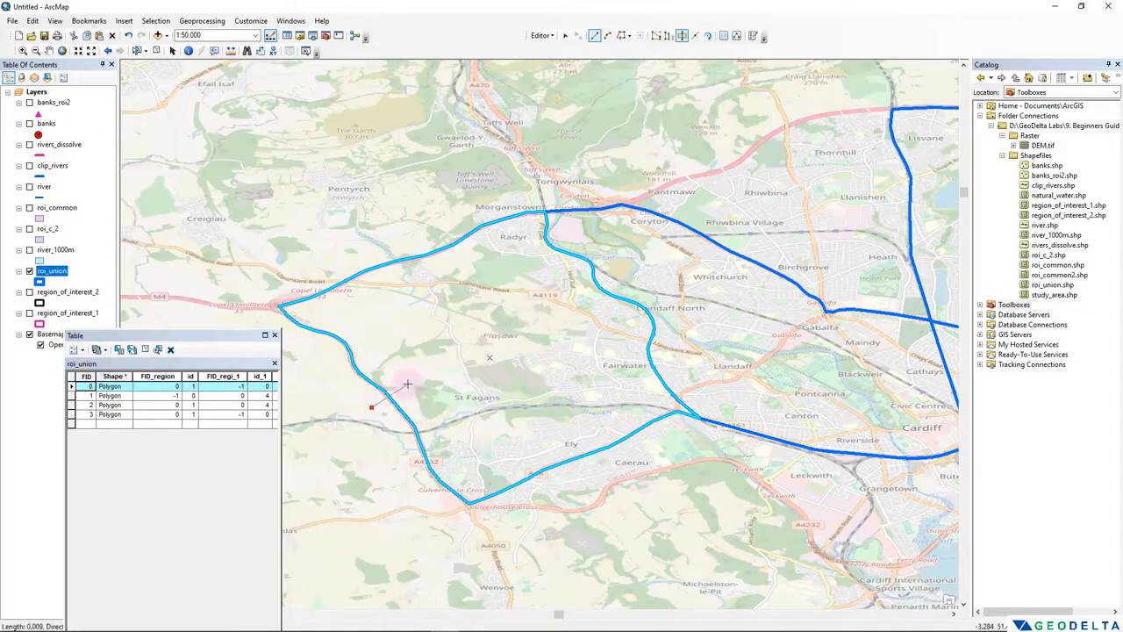
{"action": "left_click", "coordinate": [431, 347]}
{"action": "left_click", "coordinate": [499, 361]}
{"action": "left_click", "coordinate": [556, 406]}
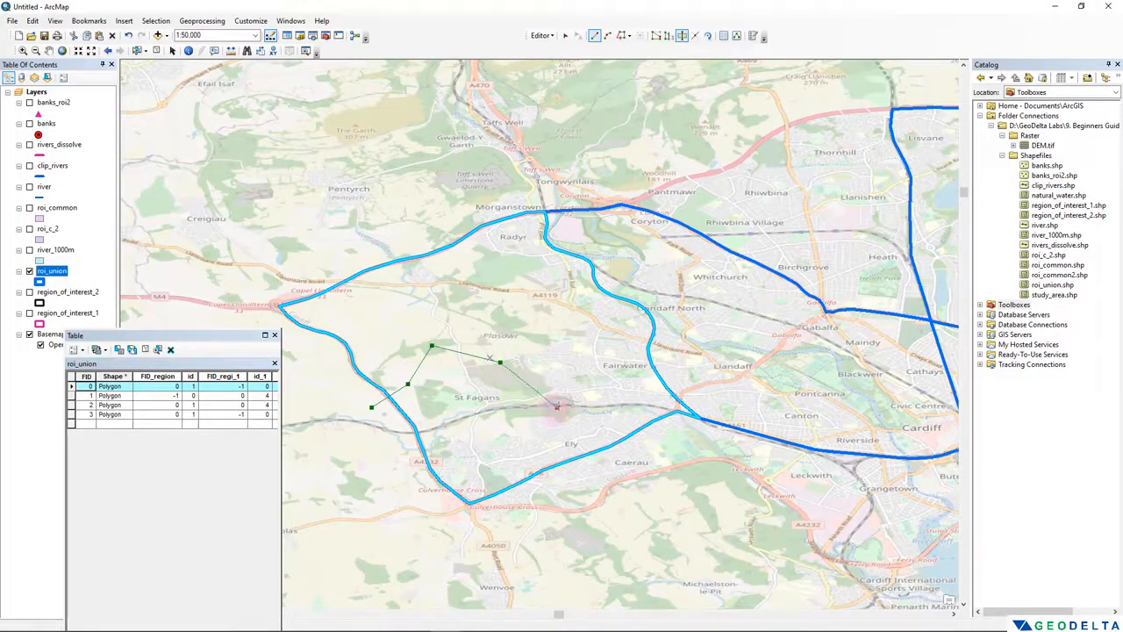
{"action": "left_click", "coordinate": [564, 349]}
{"action": "left_click", "coordinate": [561, 313]}
{"action": "left_click", "coordinate": [598, 315]}
{"action": "left_click", "coordinate": [622, 317]}
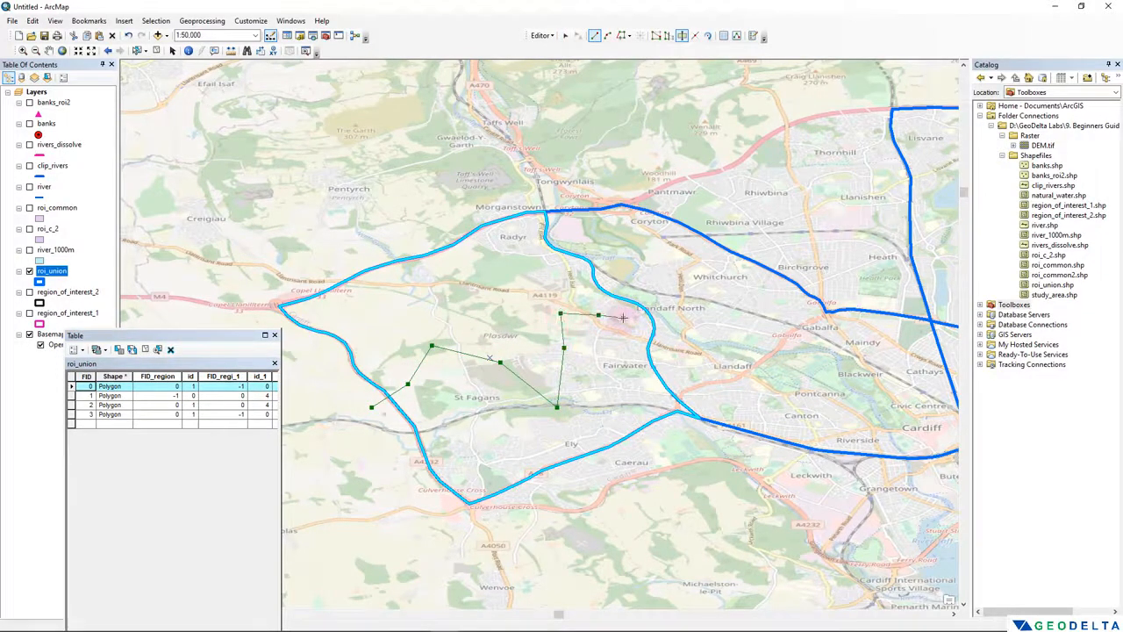
{"action": "double_click", "coordinate": [666, 282]}
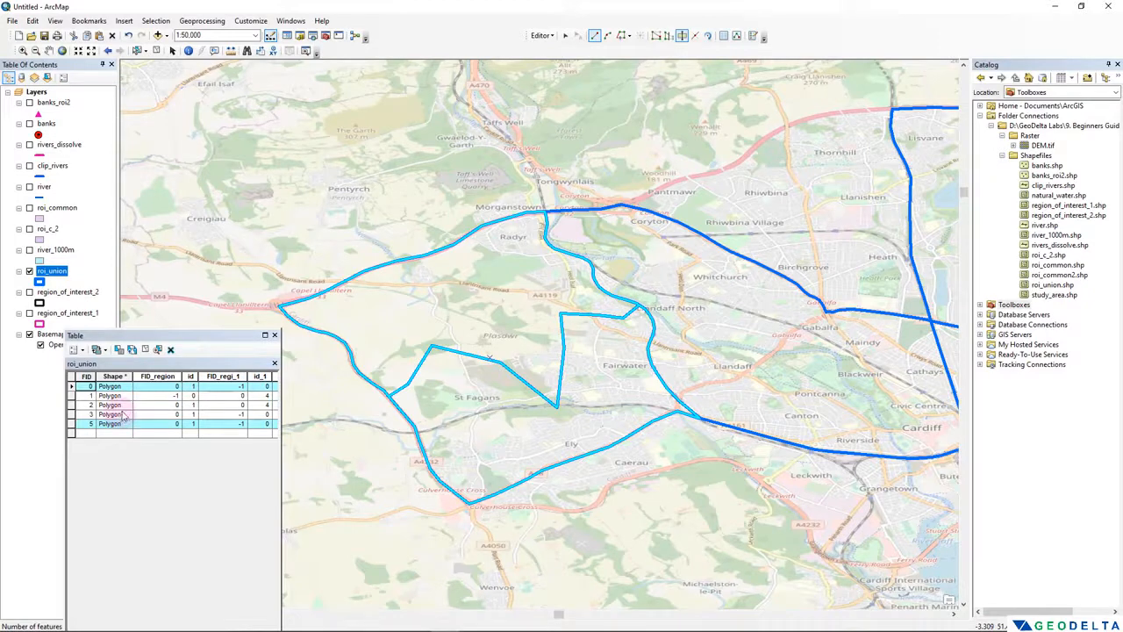
- Examine the two pieces of the cut polygon by selecting records FID 0 and FID 5 in turn
{"action": "left_click", "coordinate": [72, 387]}
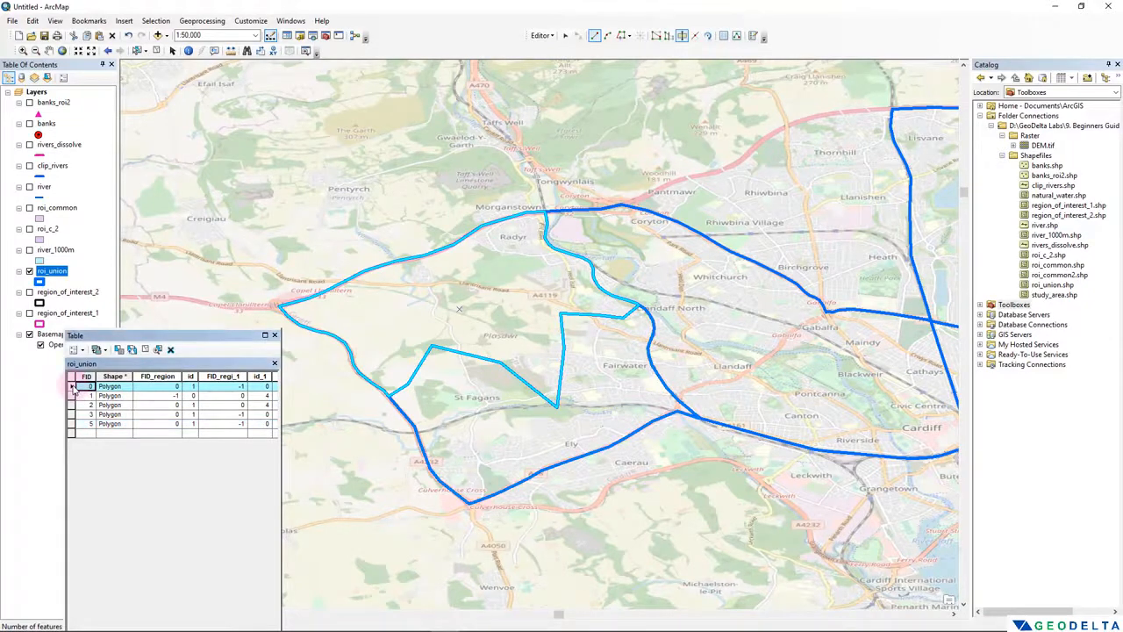
{"action": "left_click", "coordinate": [72, 424]}
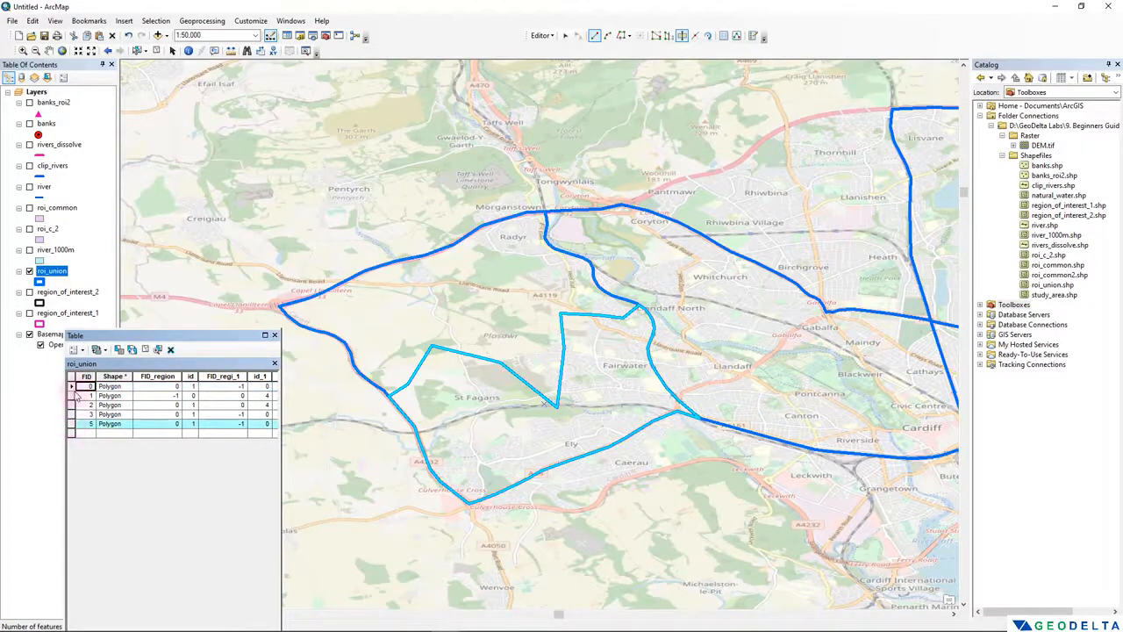
- Compare the two cut pieces by selecting records FID 0 and FID 5 again, and clear the selection
{"action": "left_click", "coordinate": [72, 386]}
{"action": "left_click", "coordinate": [72, 424]}
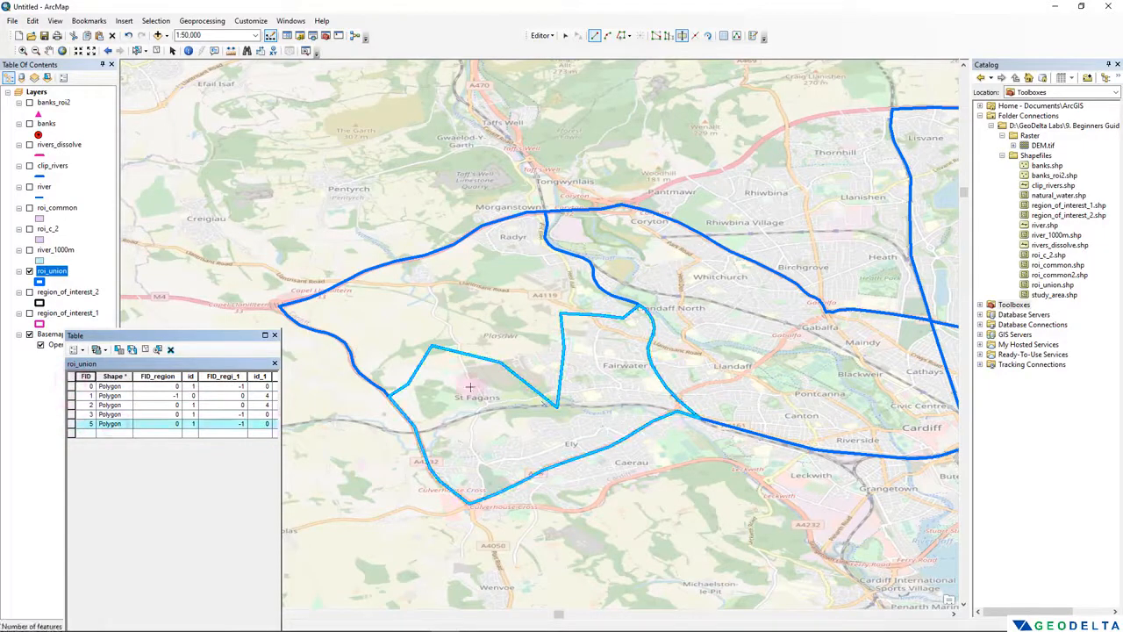
{"action": "scroll", "coordinate": [455, 352], "scroll_direction": "down", "scroll_amount": 1}
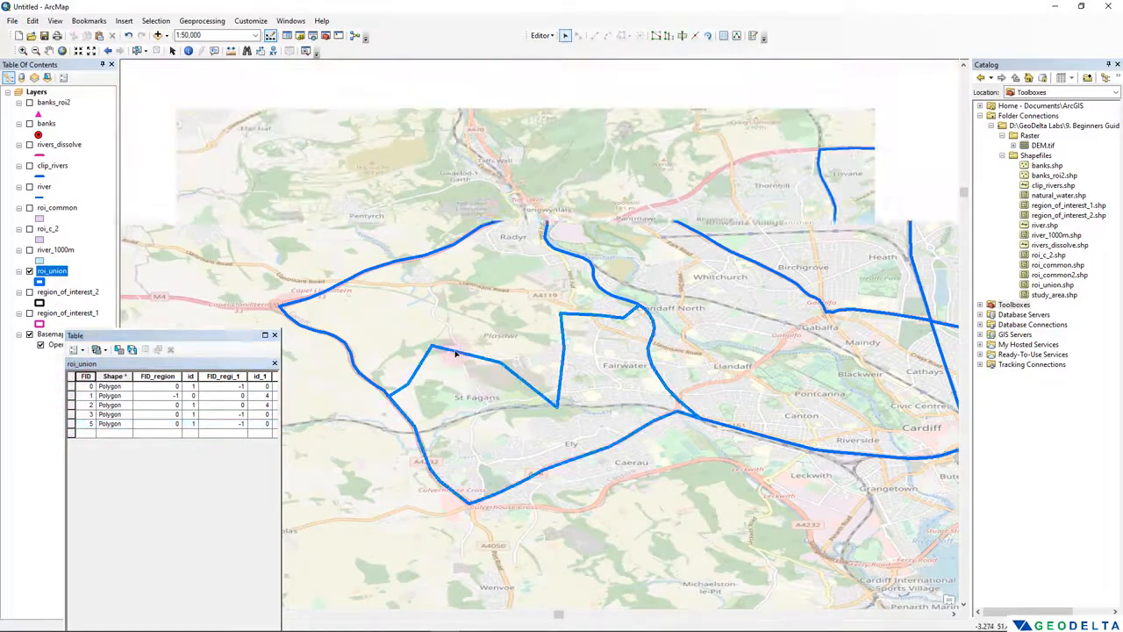
{"action": "scroll", "coordinate": [456, 352], "scroll_direction": "down", "scroll_amount": 1}
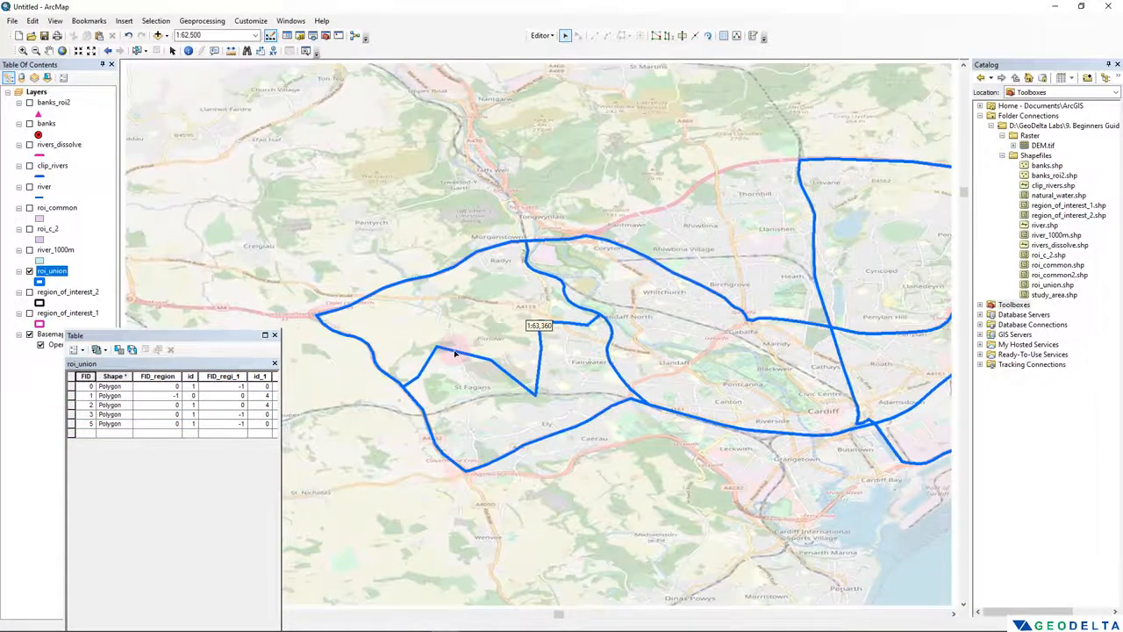
{"action": "scroll", "coordinate": [452, 349], "scroll_direction": "down", "scroll_amount": 2}
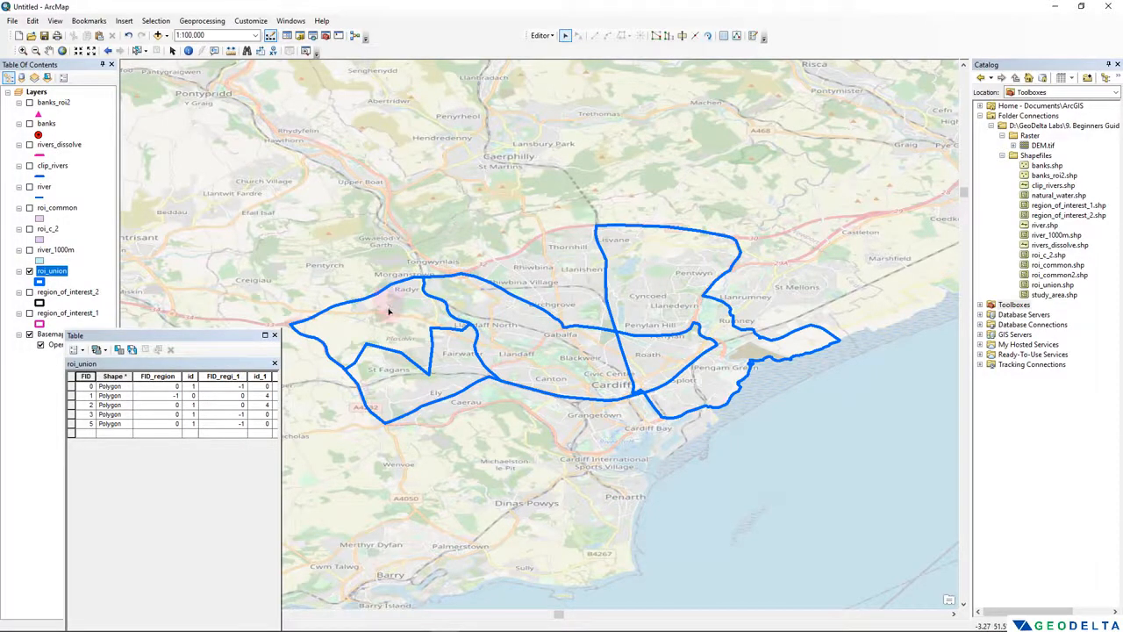
- Move the northern piece of the cut polygon north towards Upper Boat, undo the move and clear the selection
{"action": "left_click", "coordinate": [389, 309]}
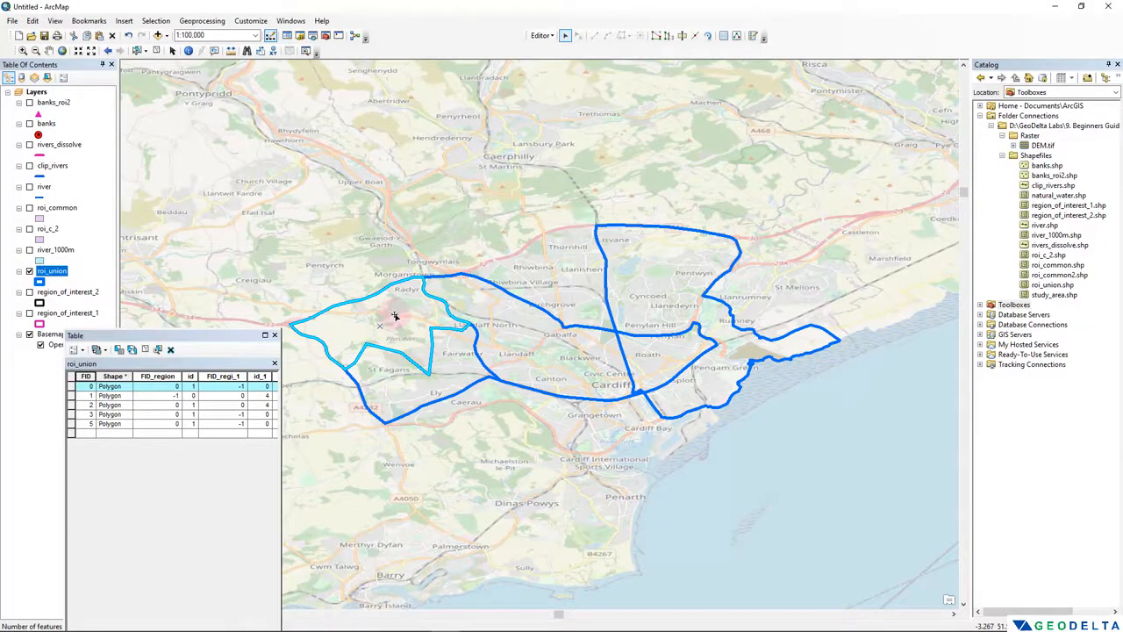
{"action": "left_click_drag", "start_coordinate": [395, 316], "coordinate": [437, 181]}
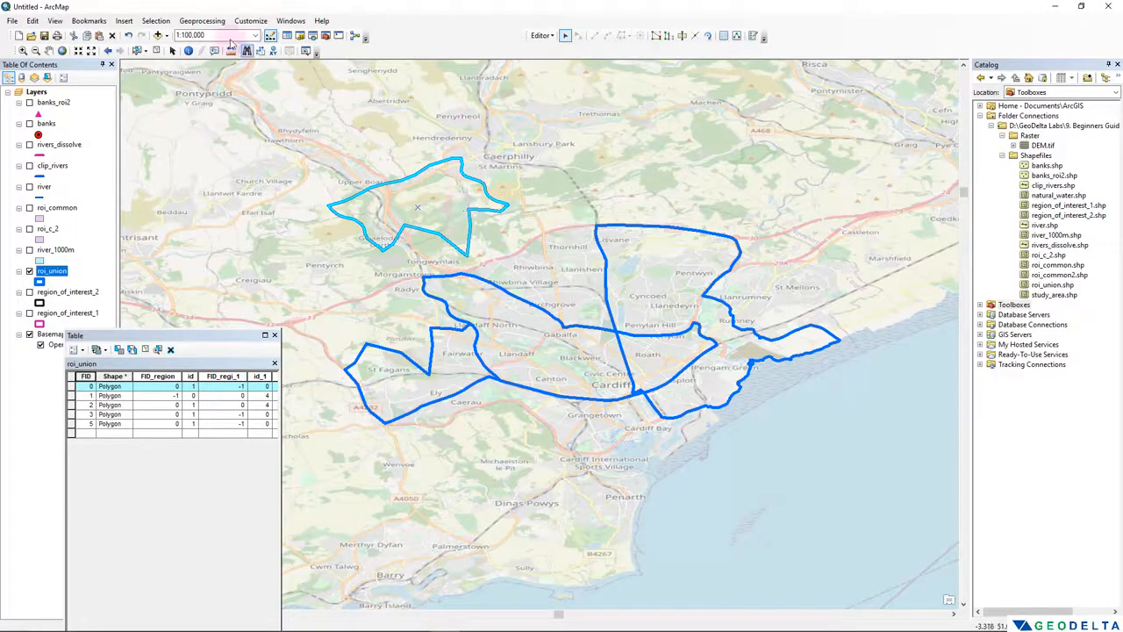
{"action": "left_click", "coordinate": [33, 21]}
{"action": "left_click", "coordinate": [58, 37]}
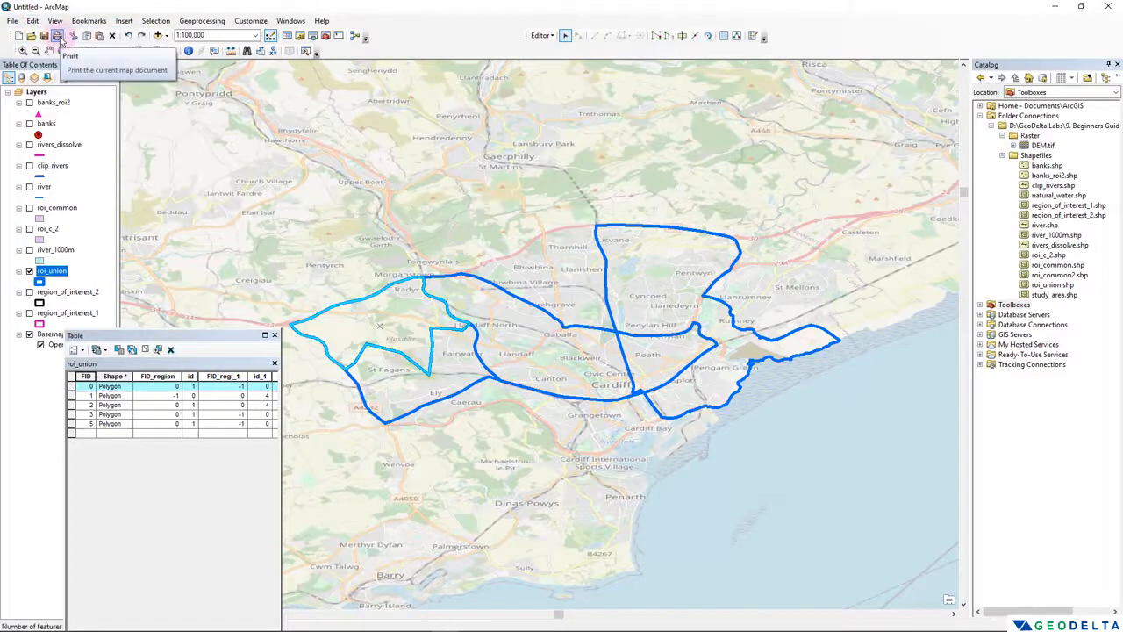
{"action": "left_click", "coordinate": [130, 351]}
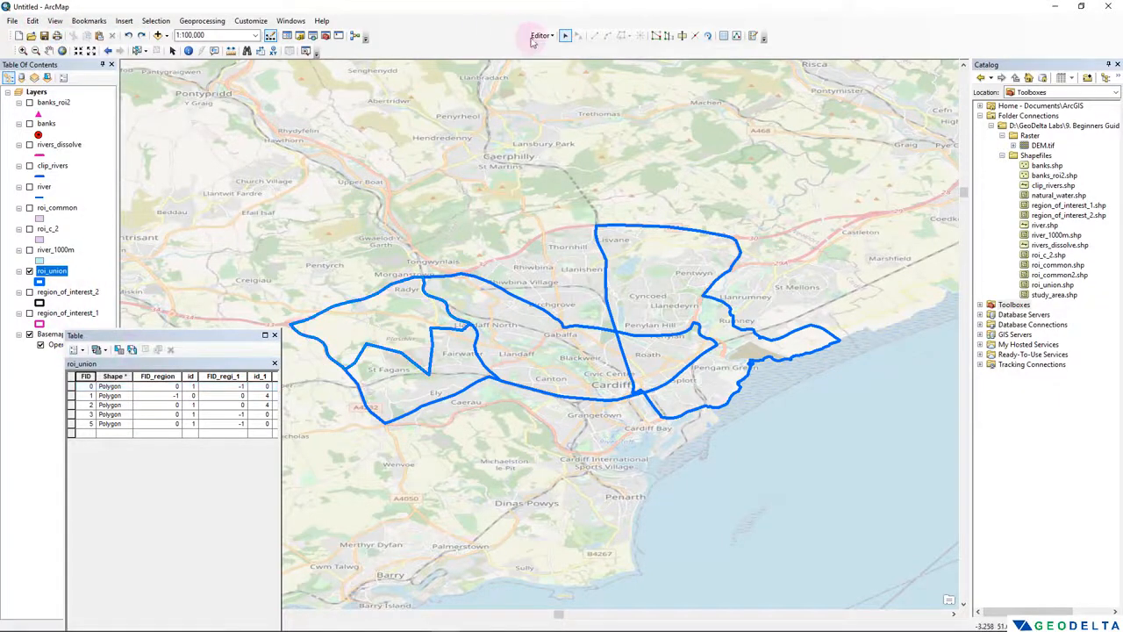
- Stop editing with the edits saved, and close the roi_union attribute table
{"action": "left_click", "coordinate": [541, 35]}
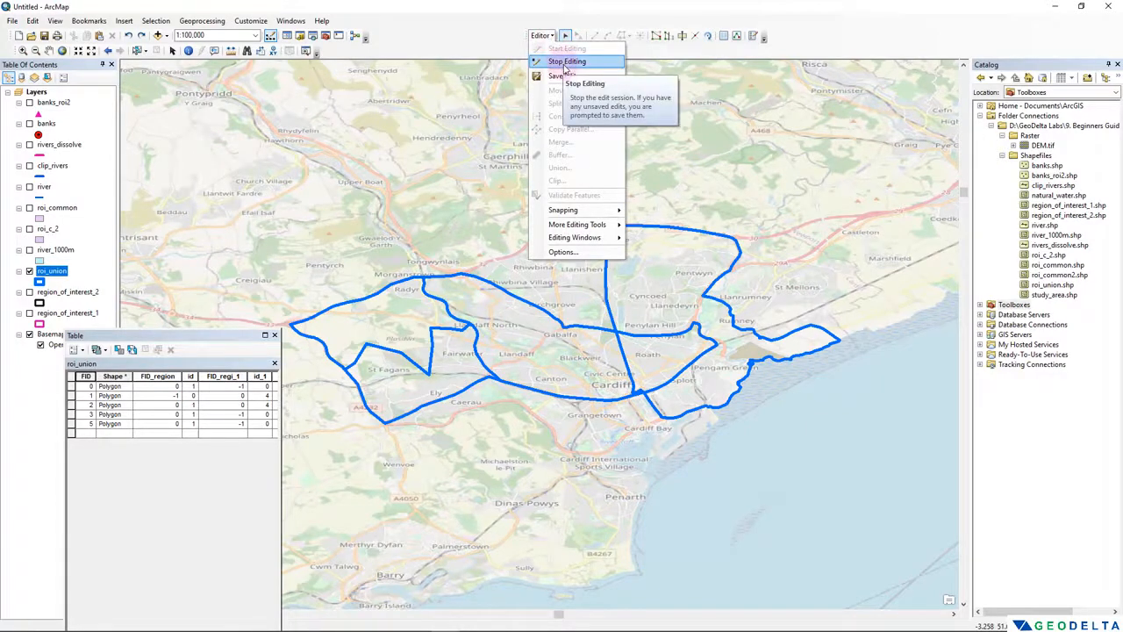
{"action": "left_click", "coordinate": [565, 64]}
{"action": "left_click_drag", "start_coordinate": [549, 297], "coordinate": [429, 107]}
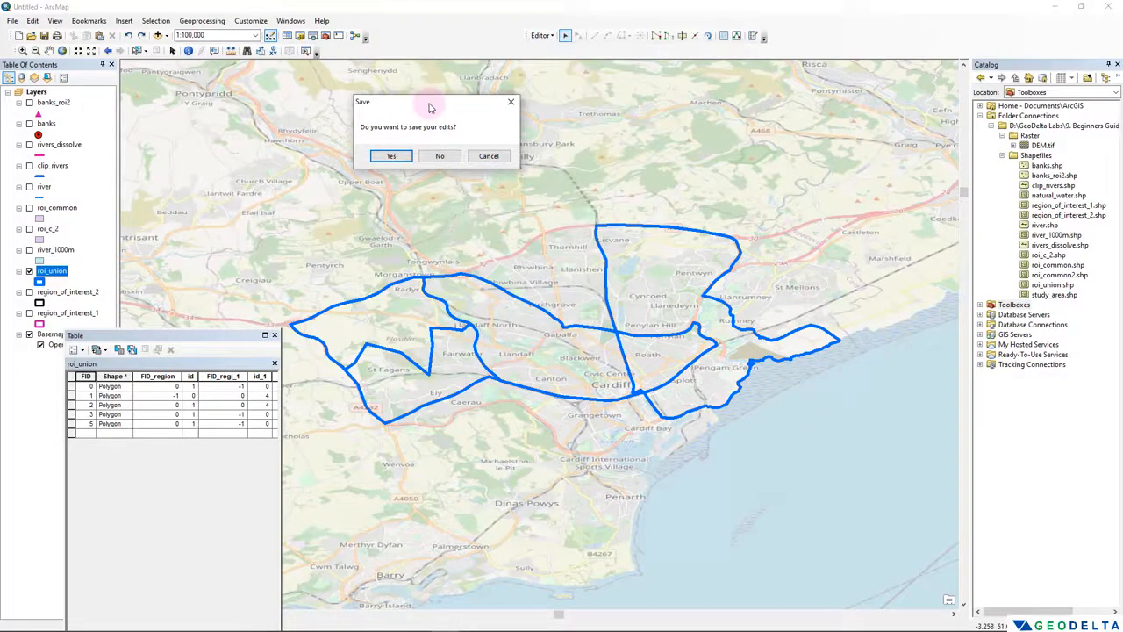
{"action": "left_click", "coordinate": [392, 157]}
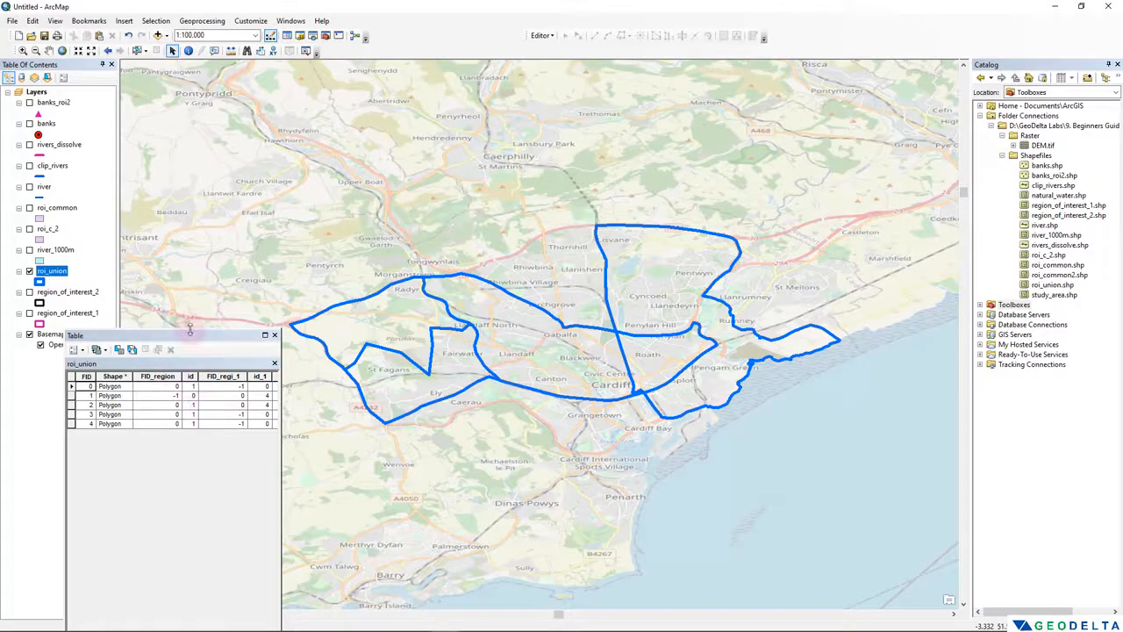
{"action": "left_click_drag", "start_coordinate": [187, 335], "coordinate": [179, 382]}
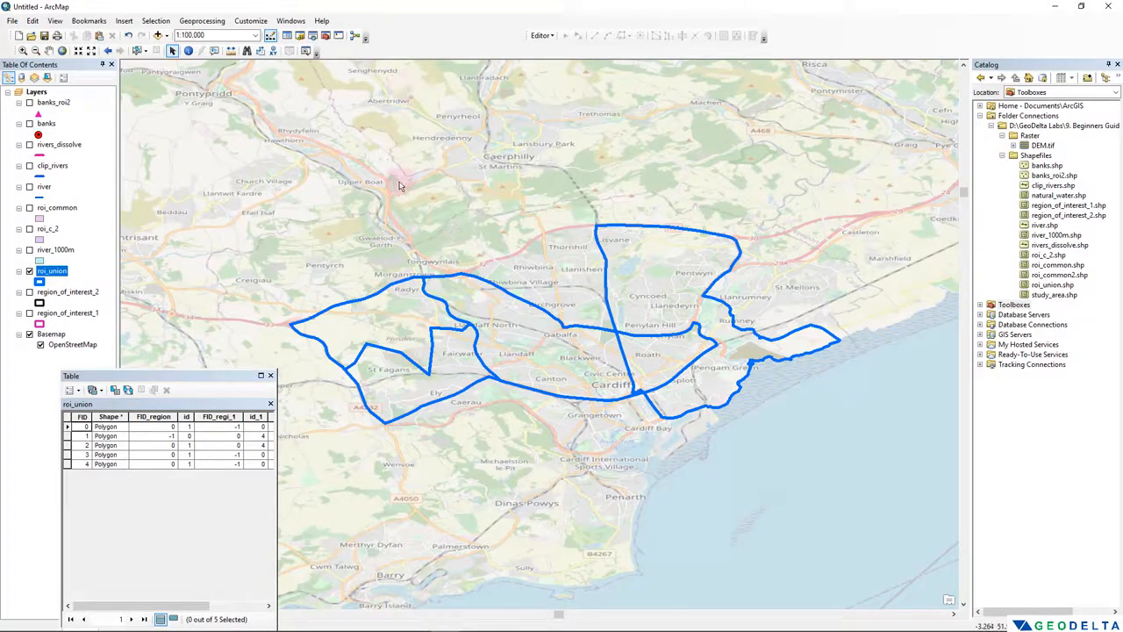
{"action": "left_click", "coordinate": [270, 376]}
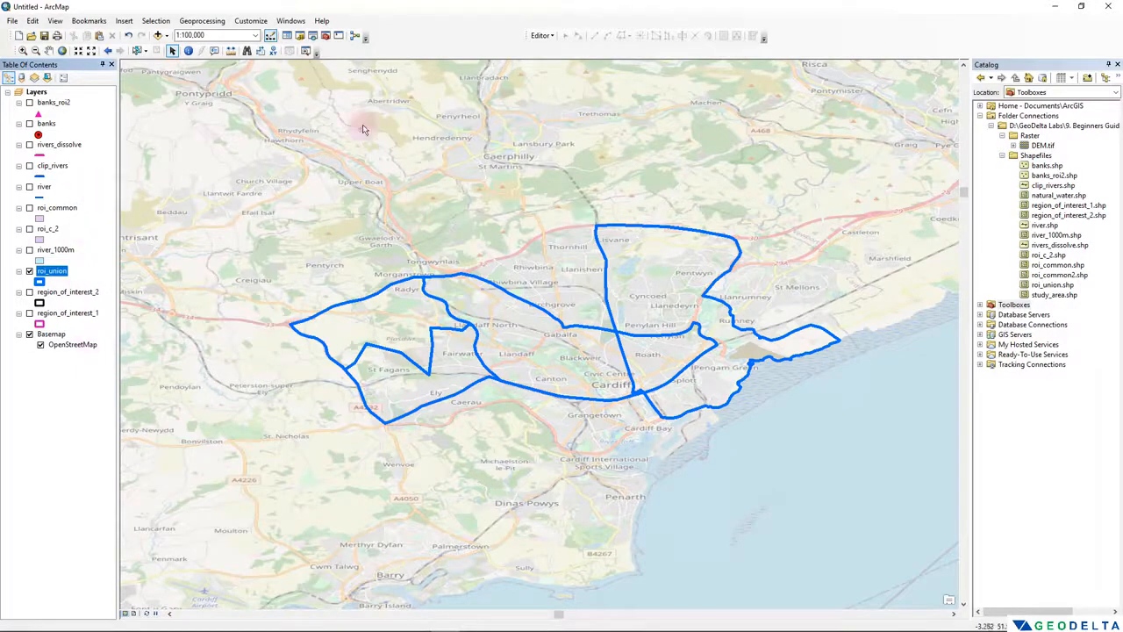
- Set the data frame's coordinate system to WGS 1984 from the World group of the geographic coordinate systems
{"action": "left_click", "coordinate": [38, 94]}
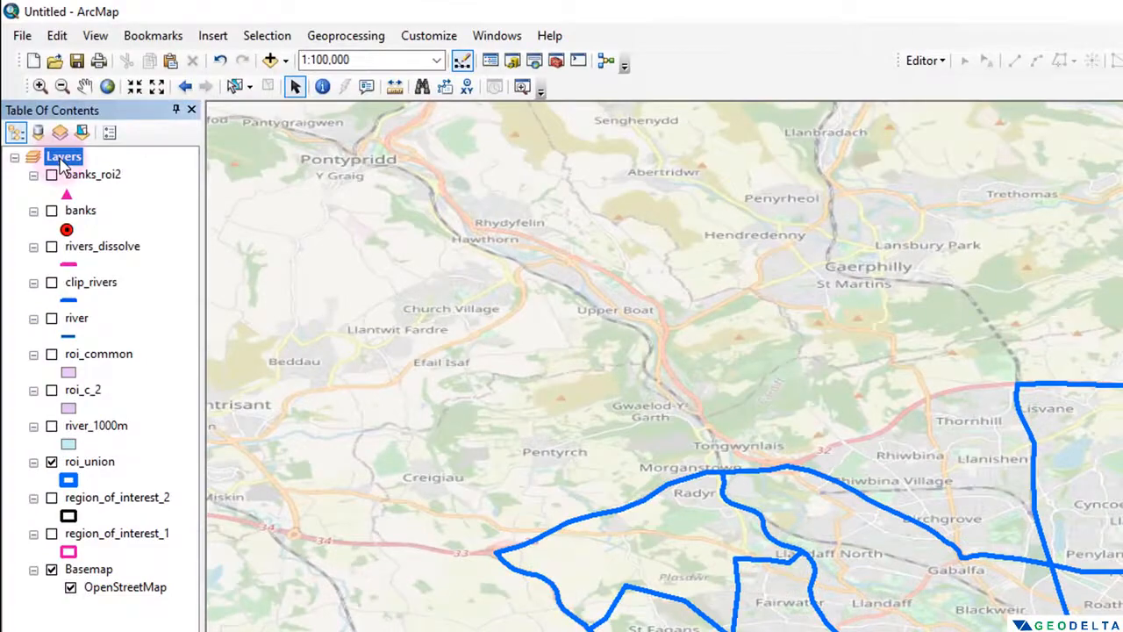
{"action": "right_click", "coordinate": [61, 160]}
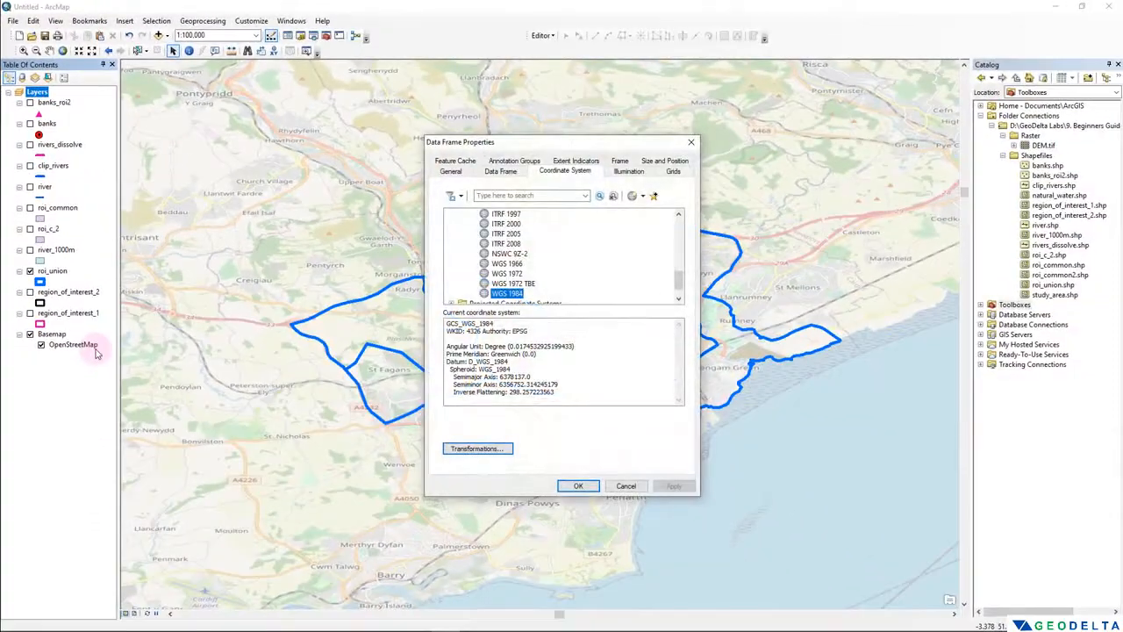
{"action": "scroll", "coordinate": [527, 288], "scroll_direction": "up", "scroll_amount": 4}
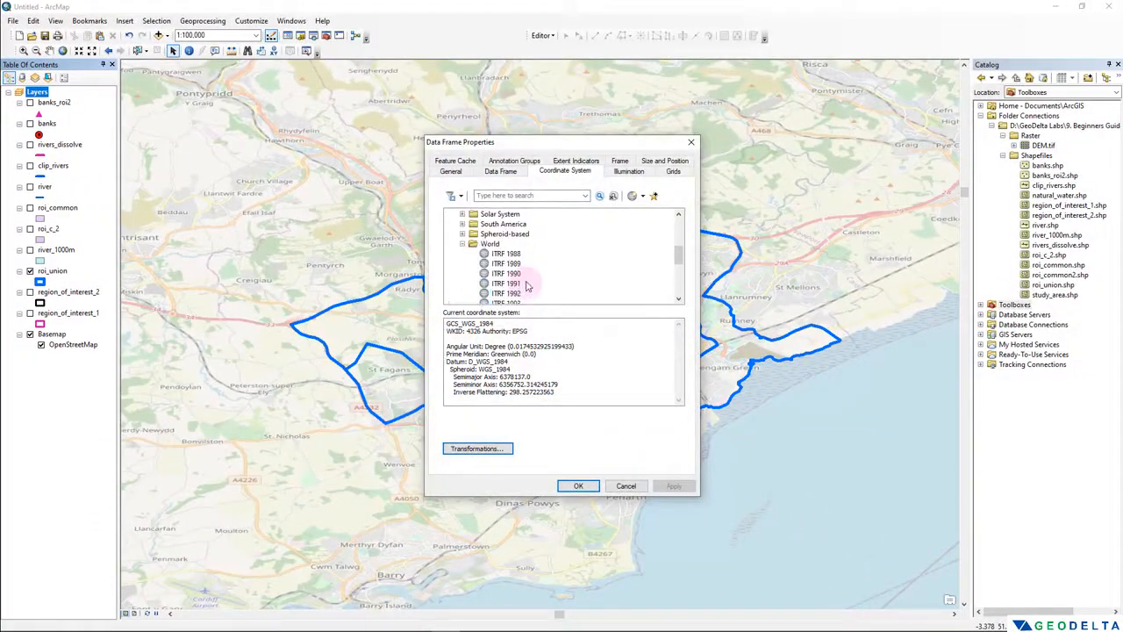
{"action": "left_click", "coordinate": [462, 244]}
{"action": "scroll", "coordinate": [478, 252], "scroll_direction": "up", "scroll_amount": 3}
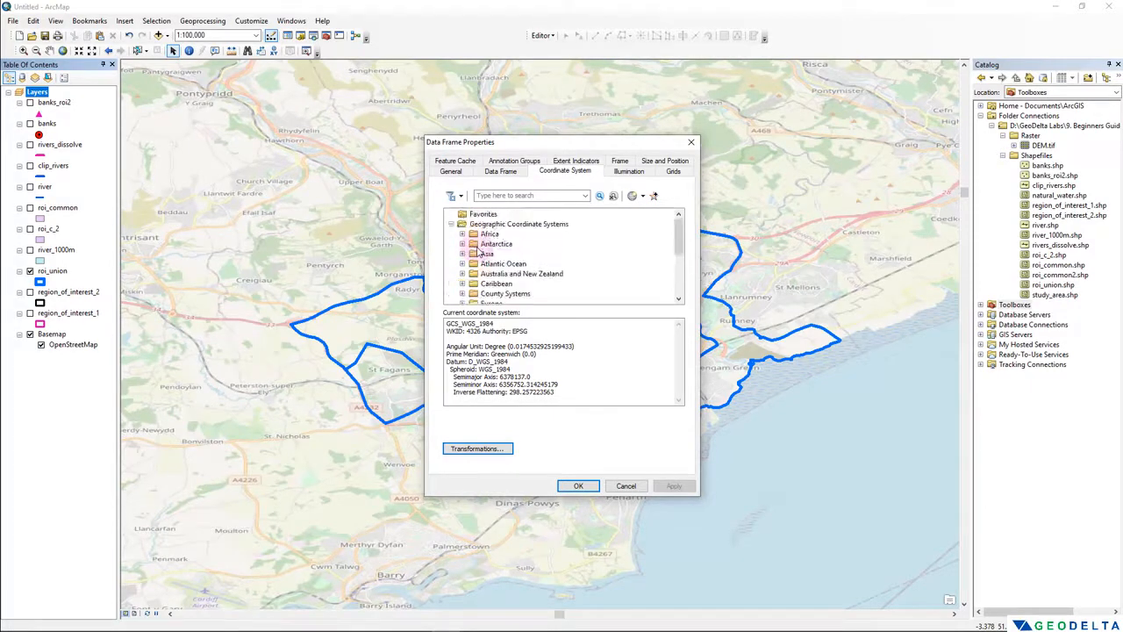
{"action": "left_click", "coordinate": [450, 224]}
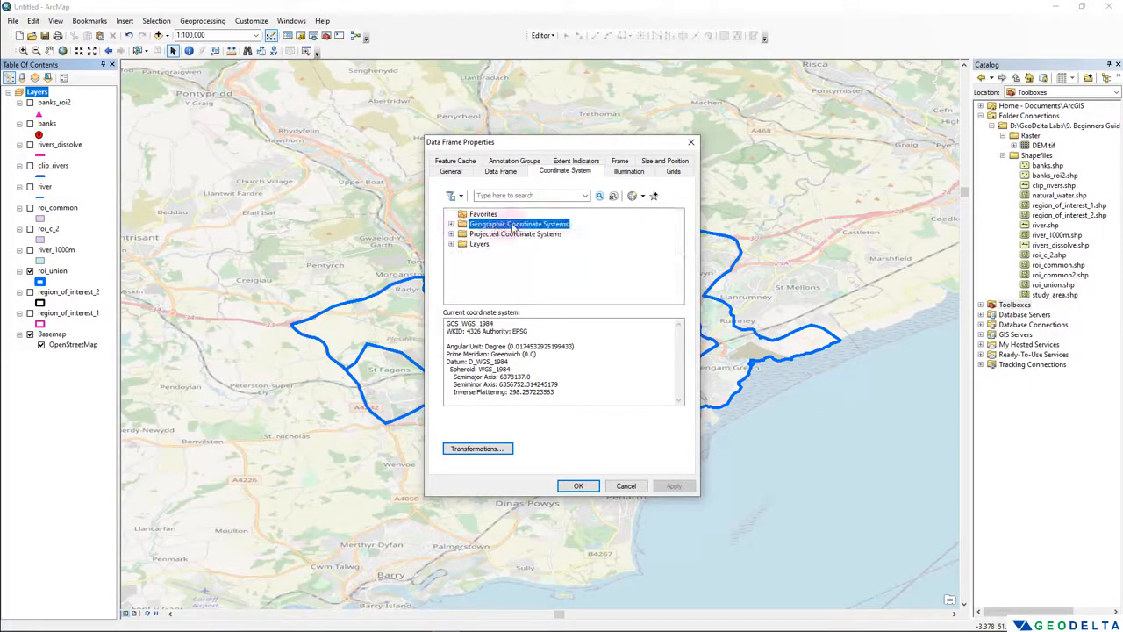
{"action": "double_click", "coordinate": [474, 226]}
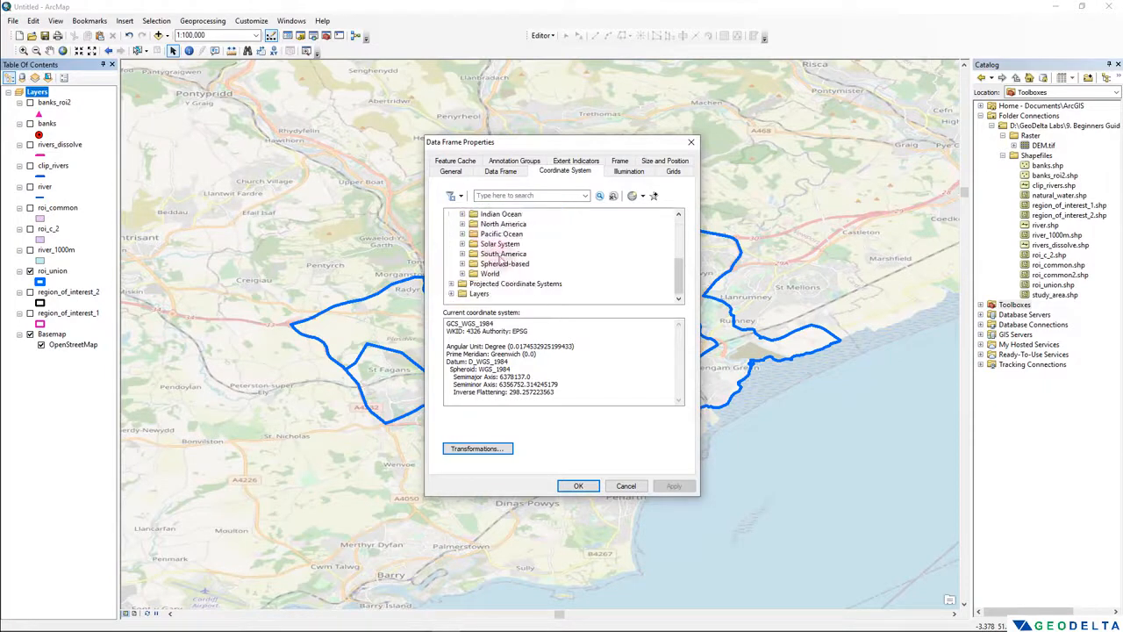
{"action": "double_click", "coordinate": [489, 273]}
{"action": "scroll", "coordinate": [509, 263], "scroll_direction": "down", "scroll_amount": 3}
{"action": "left_click", "coordinate": [507, 274]}
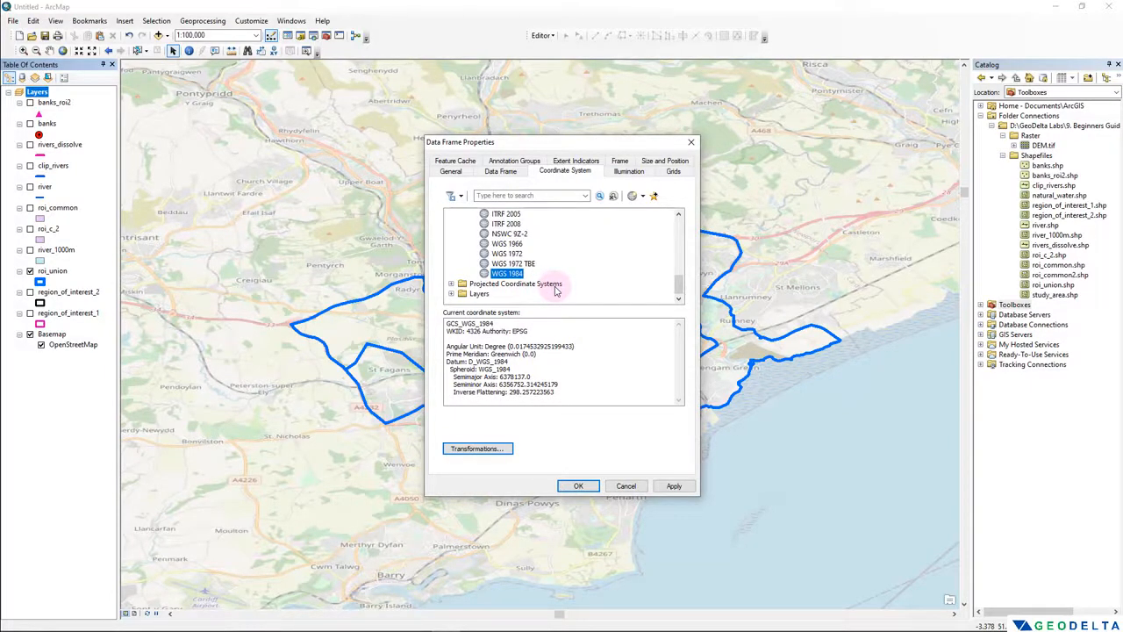
{"action": "left_click", "coordinate": [579, 485]}
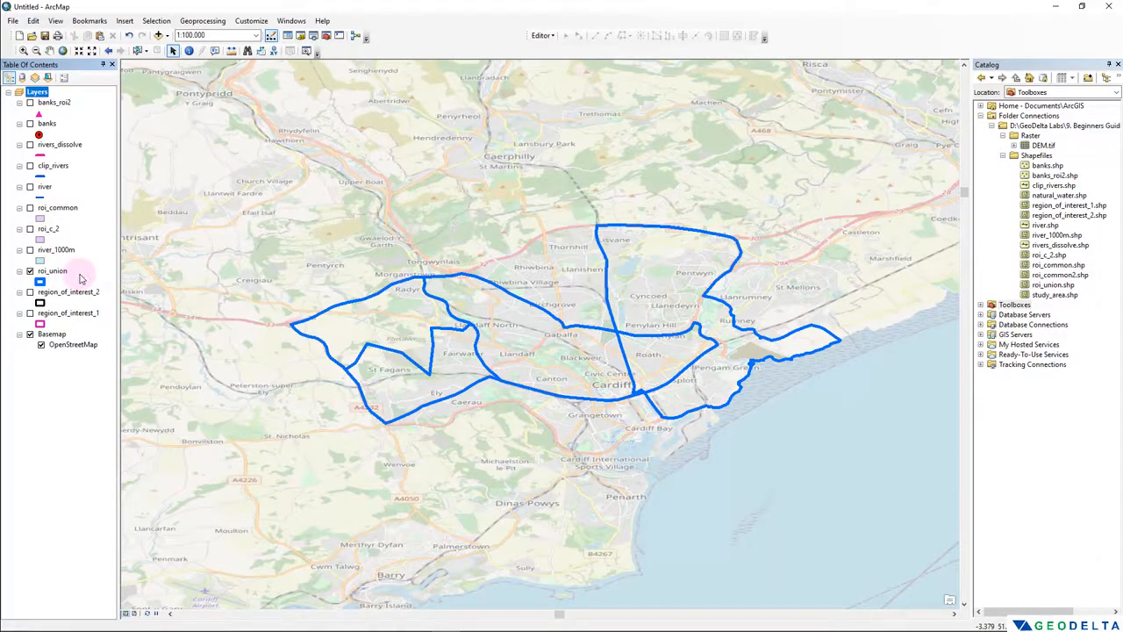
- Hide roi_union, show region_of_interest_1 and open its attribute table, keeping the polygon visible beside the table
{"action": "left_click", "coordinate": [30, 270]}
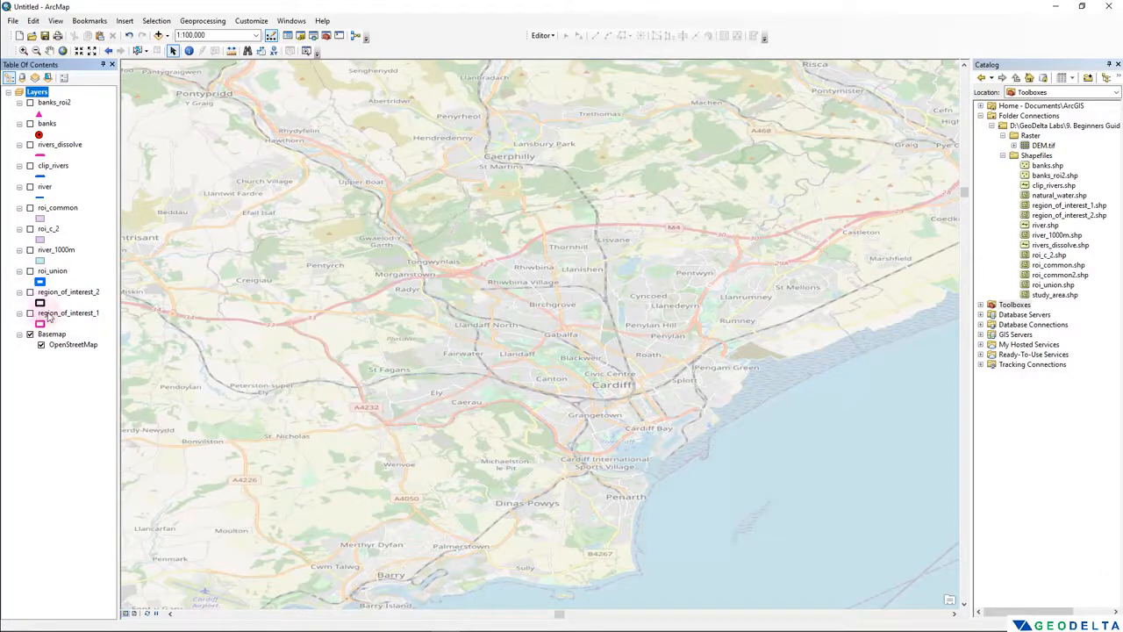
{"action": "left_click", "coordinate": [30, 313]}
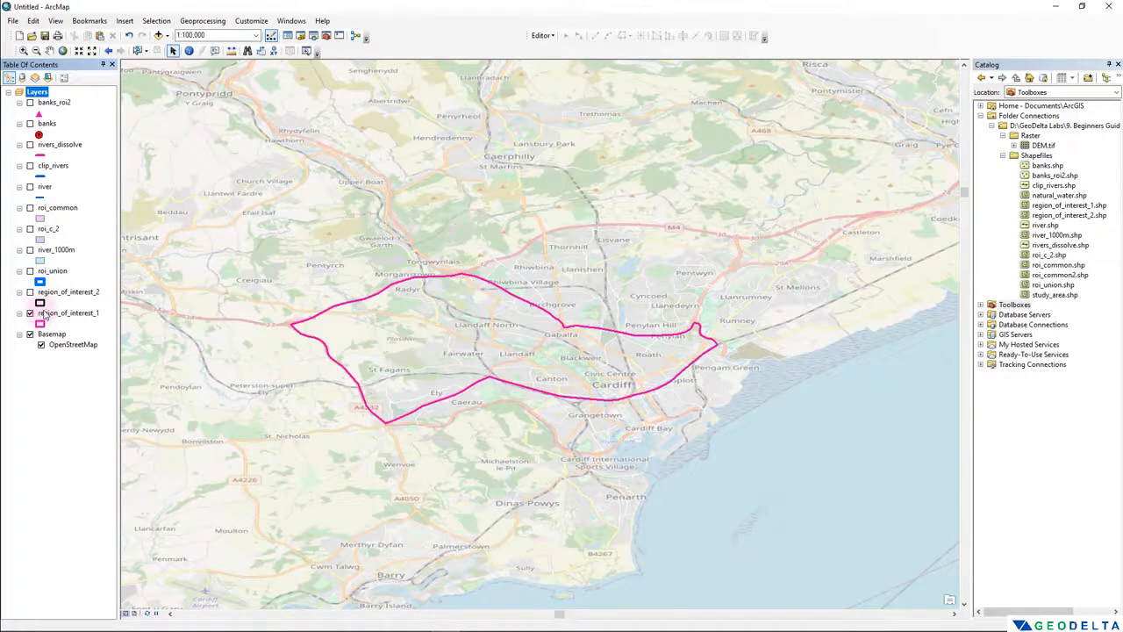
{"action": "right_click", "coordinate": [48, 313]}
{"action": "left_click", "coordinate": [108, 346]}
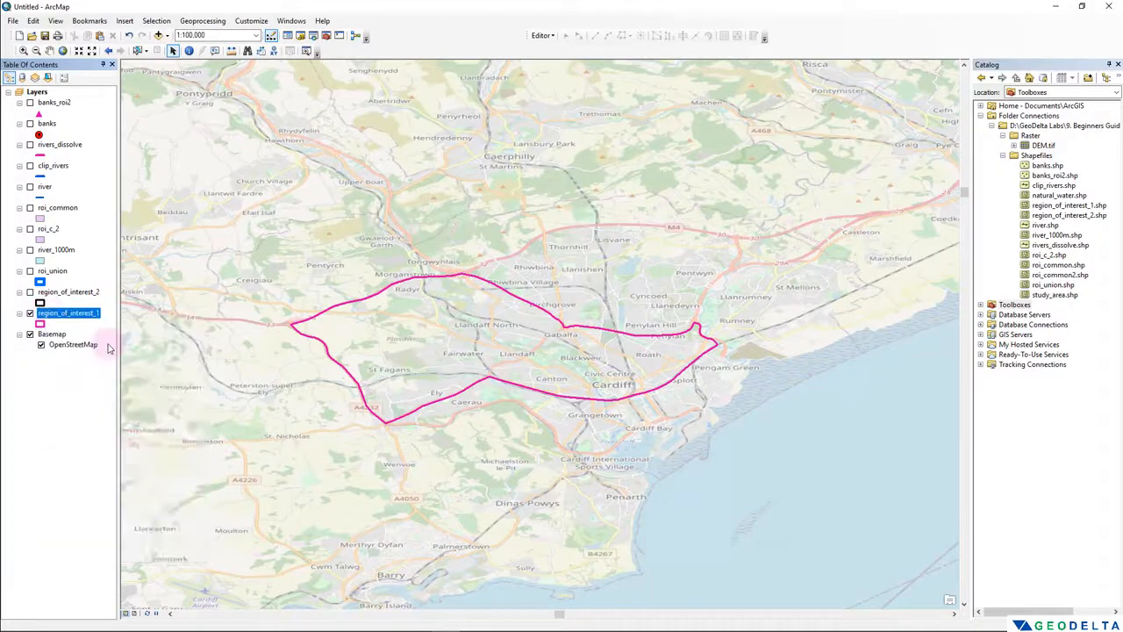
{"action": "left_click_drag", "start_coordinate": [202, 376], "coordinate": [202, 164]}
{"action": "left_click_drag", "start_coordinate": [277, 242], "coordinate": [363, 223]}
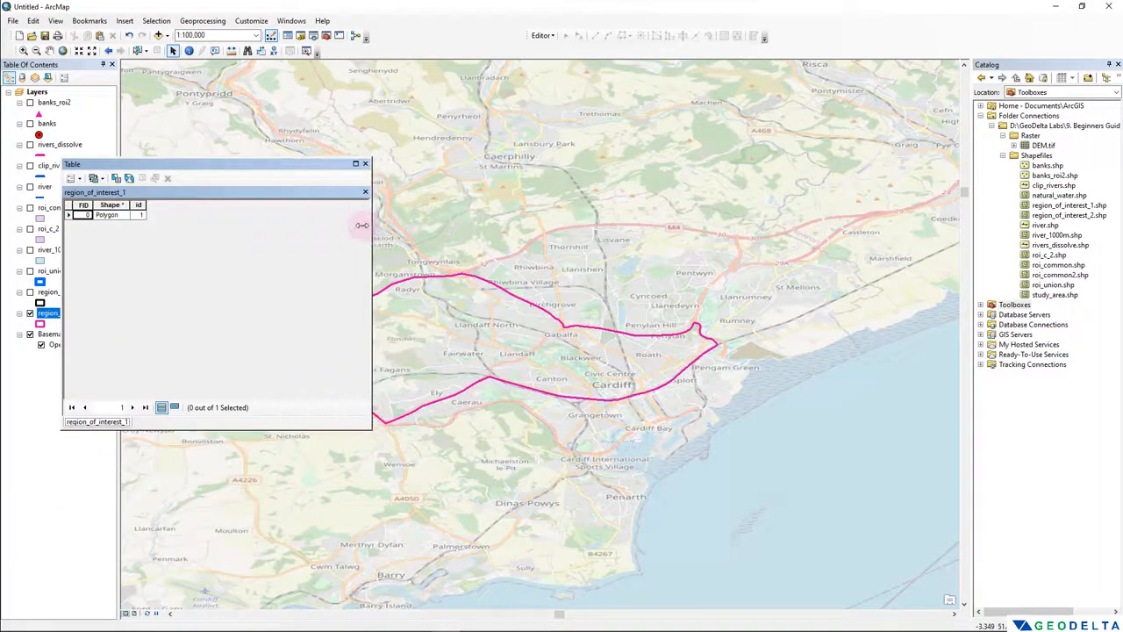
{"action": "left_click_drag", "start_coordinate": [483, 301], "coordinate": [653, 301]}
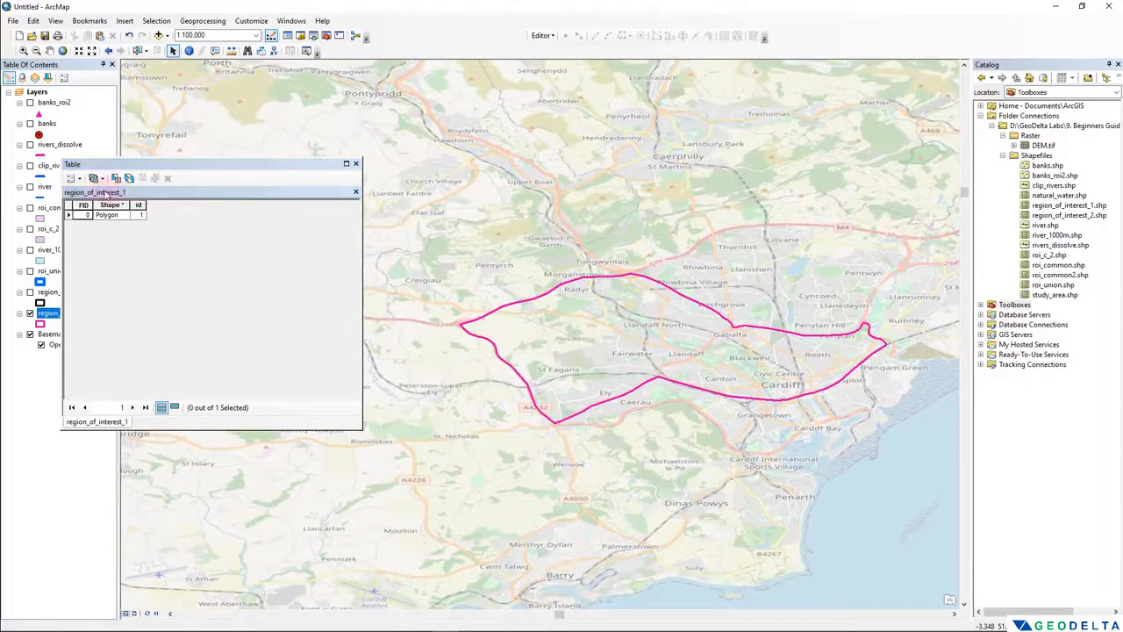
- Add a field named area of type Double to the region_of_interest_1 attribute table
{"action": "left_click", "coordinate": [79, 179]}
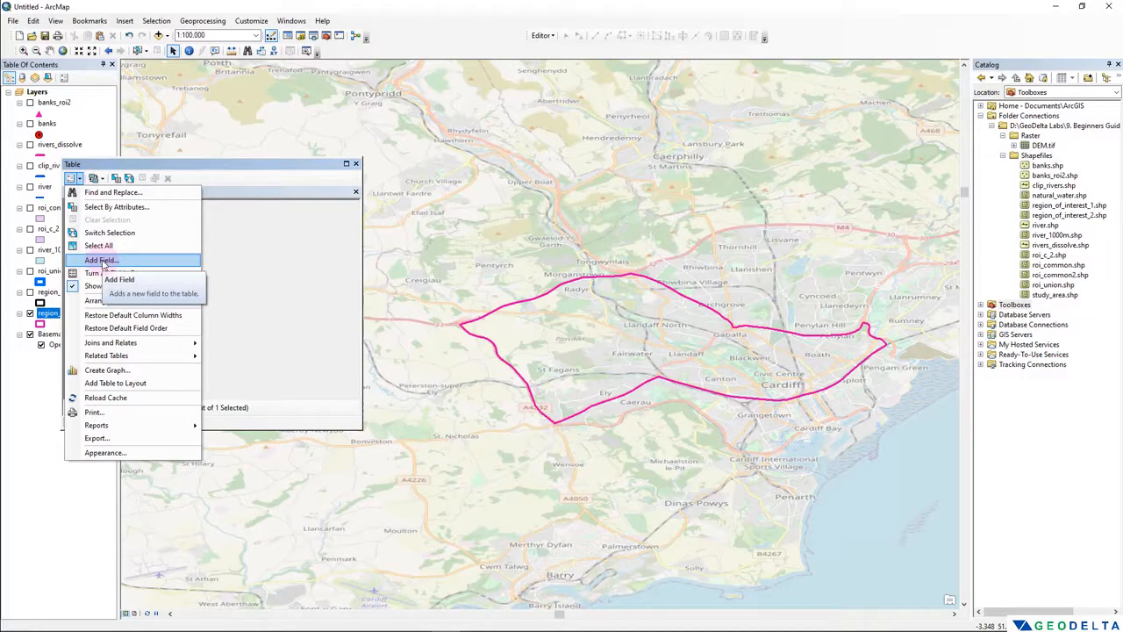
{"action": "left_click", "coordinate": [102, 261]}
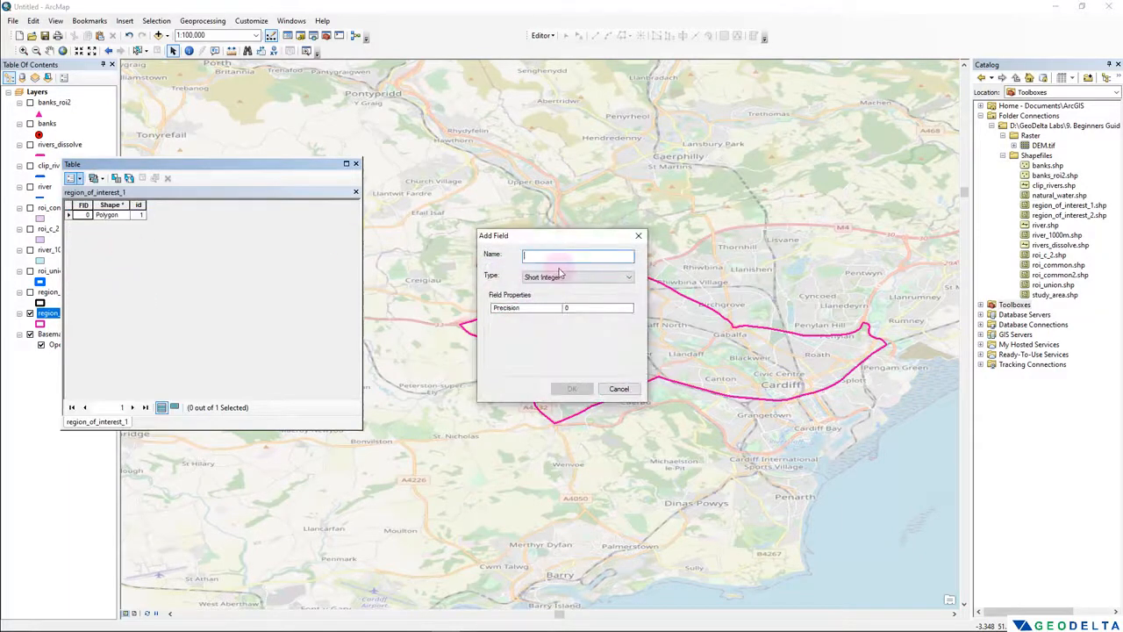
{"action": "type", "text": "area"}
{"action": "left_click", "coordinate": [569, 278]}
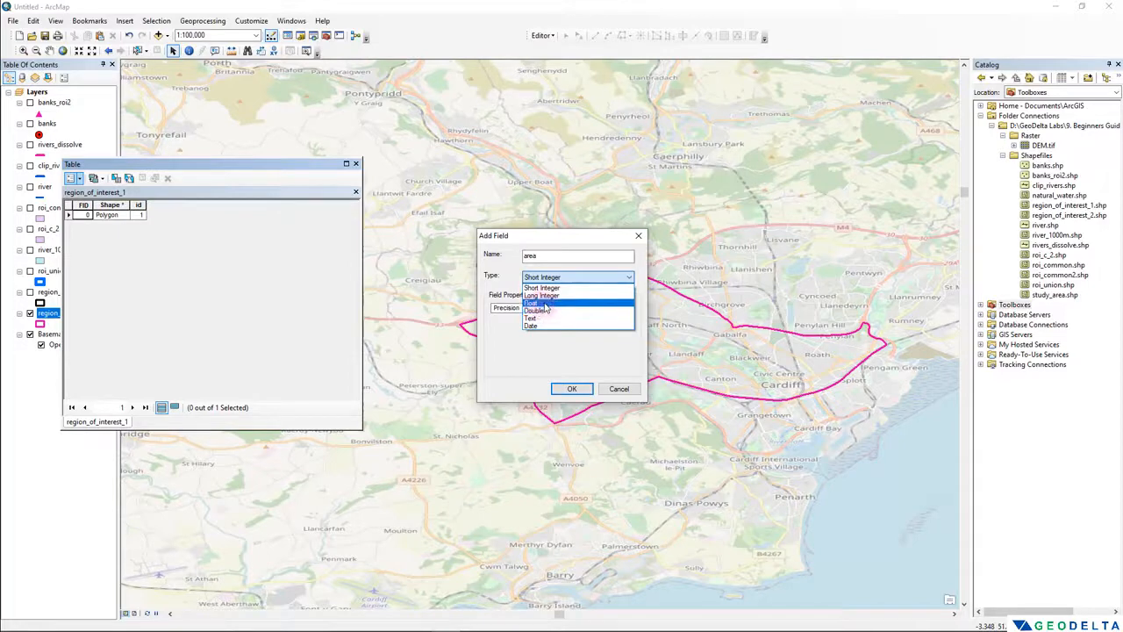
{"action": "left_click", "coordinate": [548, 312]}
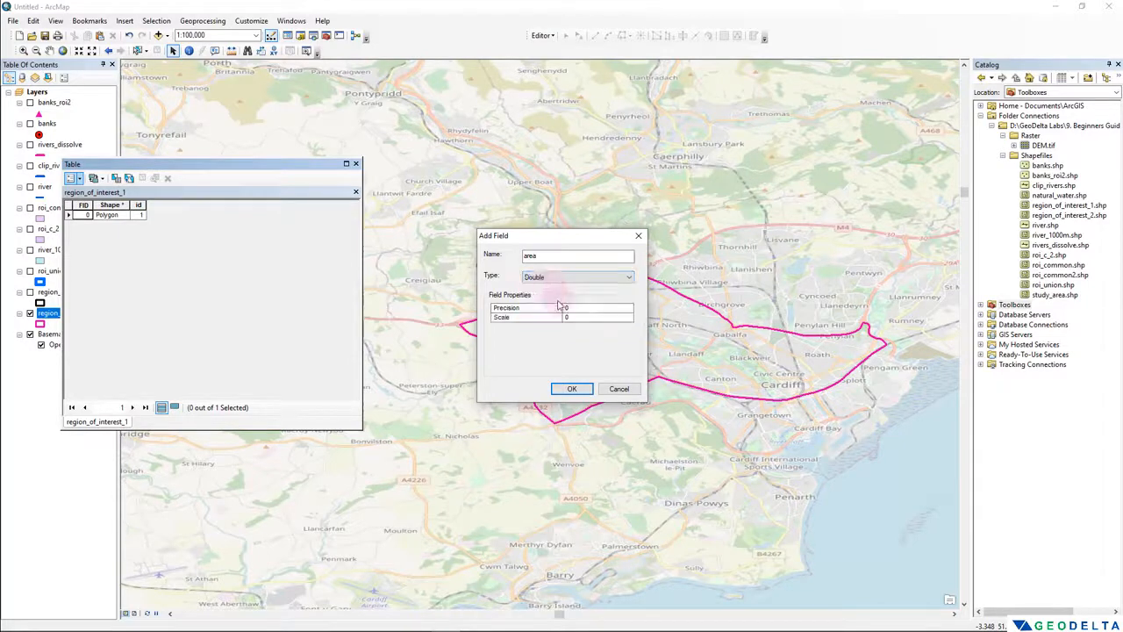
{"action": "left_click", "coordinate": [571, 389]}
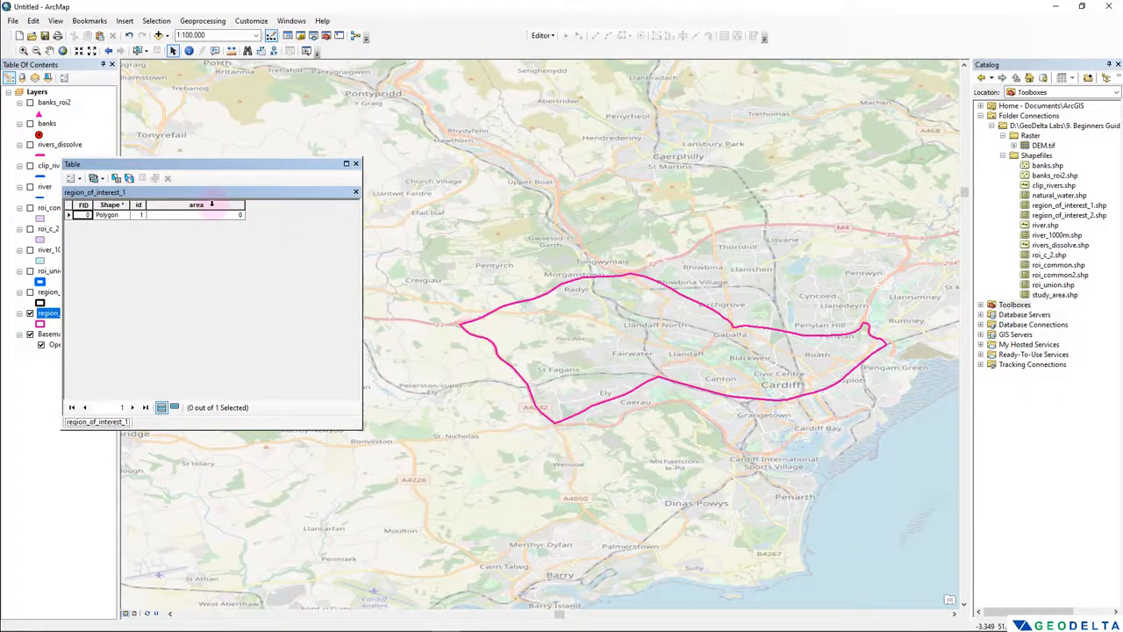
- Try to calculate the Area property for the area field with Calculate Geometry, cancel it and close the region_of_interest_1 attribute table
{"action": "left_click", "coordinate": [210, 203]}
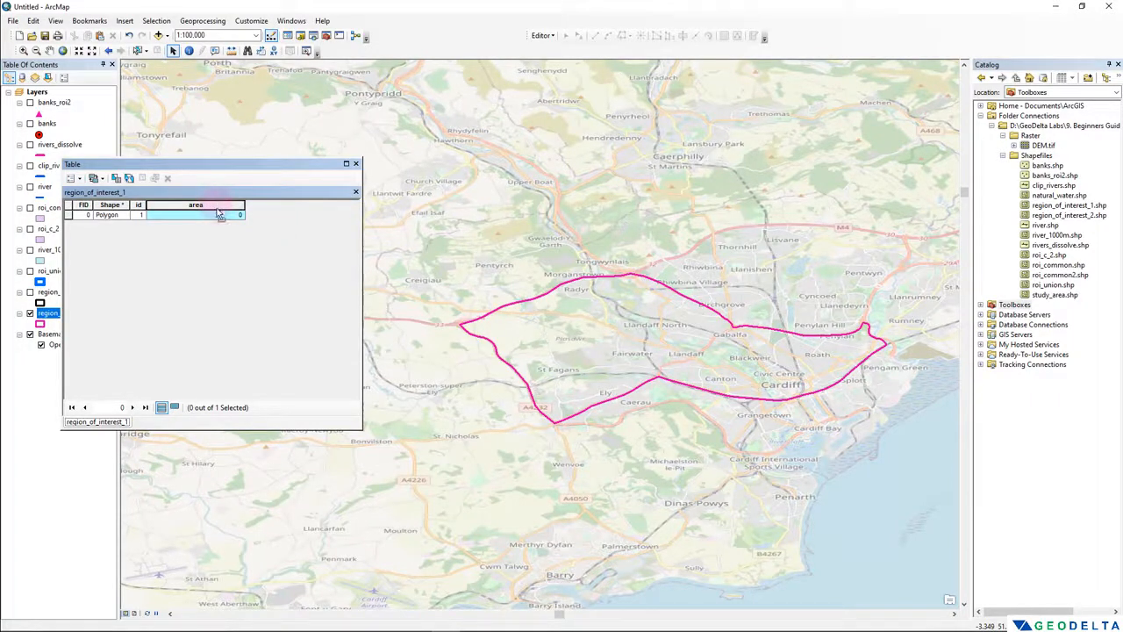
{"action": "right_click", "coordinate": [219, 206]}
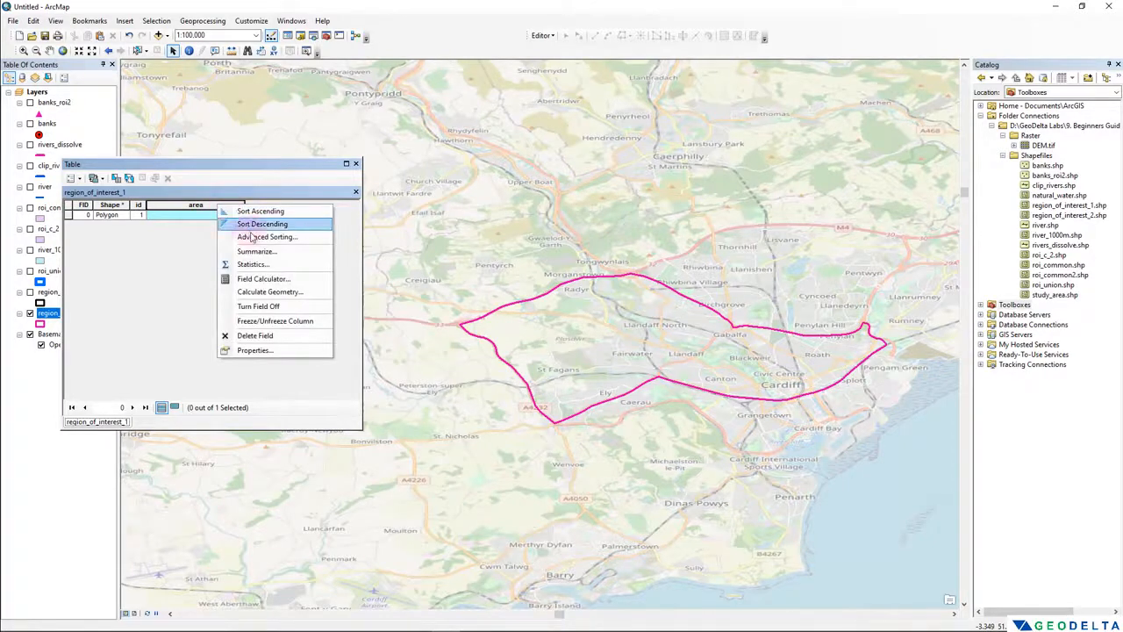
{"action": "left_click", "coordinate": [276, 292]}
{"action": "left_click", "coordinate": [547, 343]}
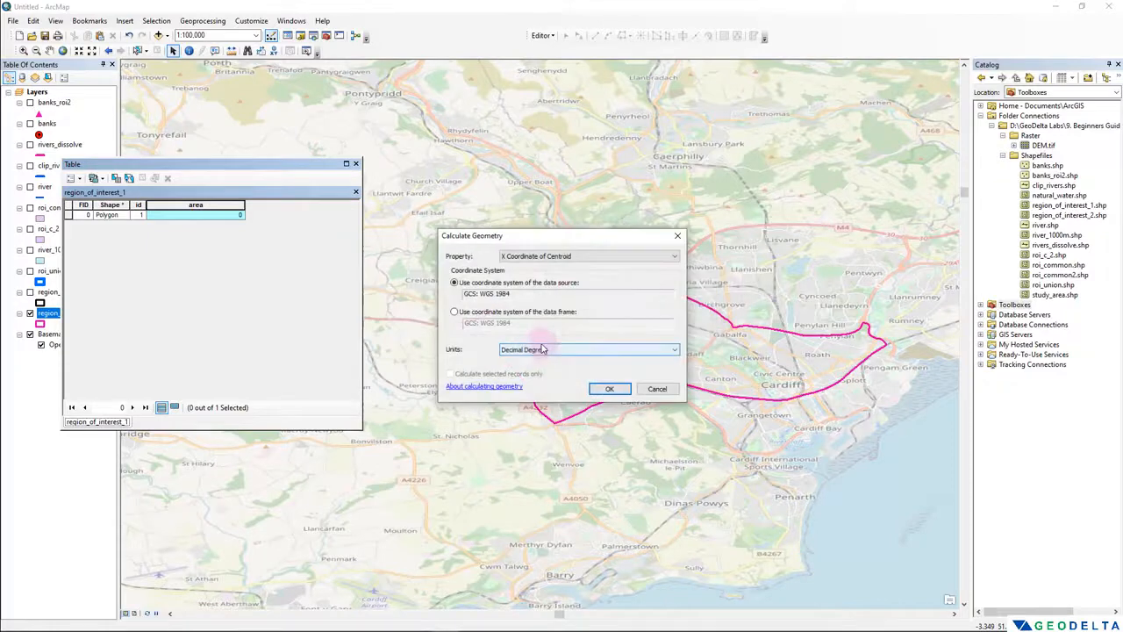
{"action": "left_click_drag", "start_coordinate": [556, 236], "coordinate": [264, 252]}
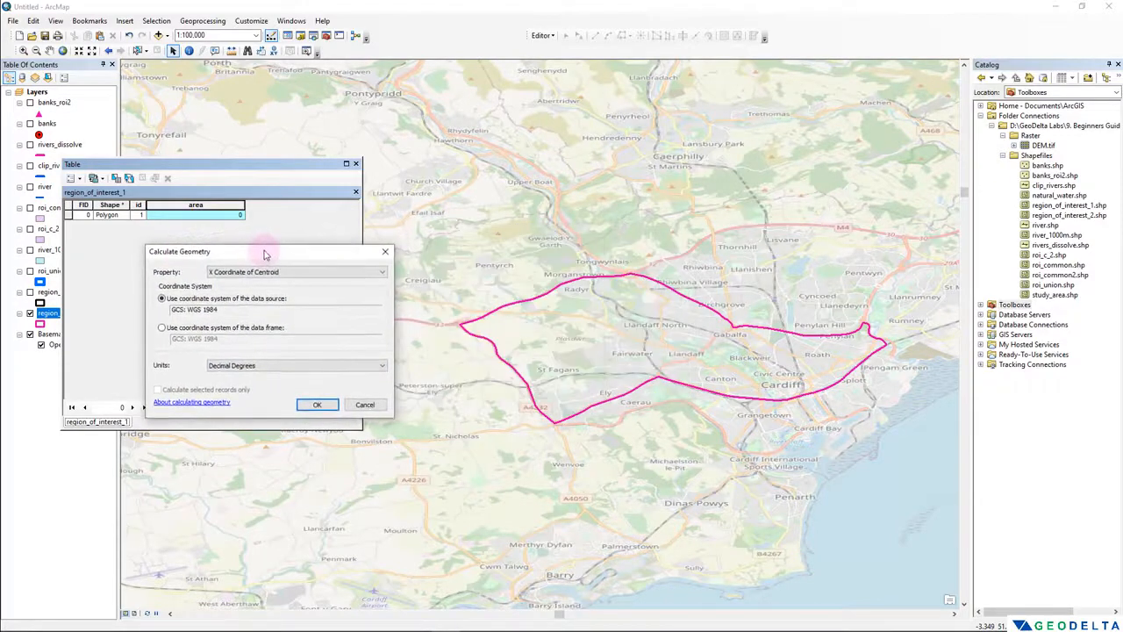
{"action": "left_click", "coordinate": [267, 273]}
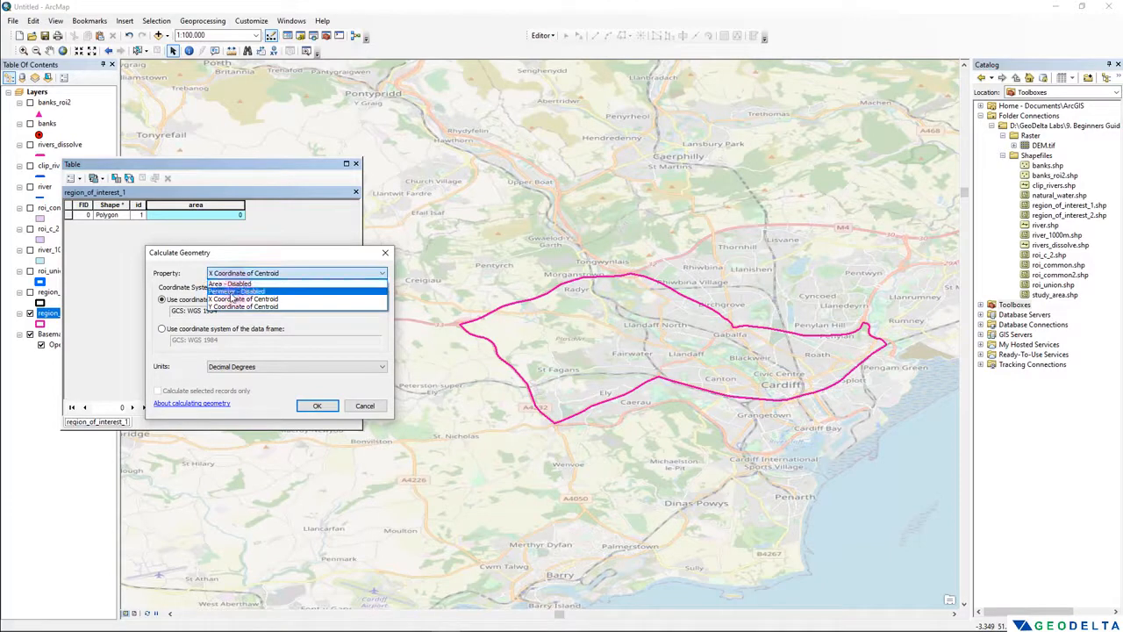
{"action": "left_click", "coordinate": [234, 284]}
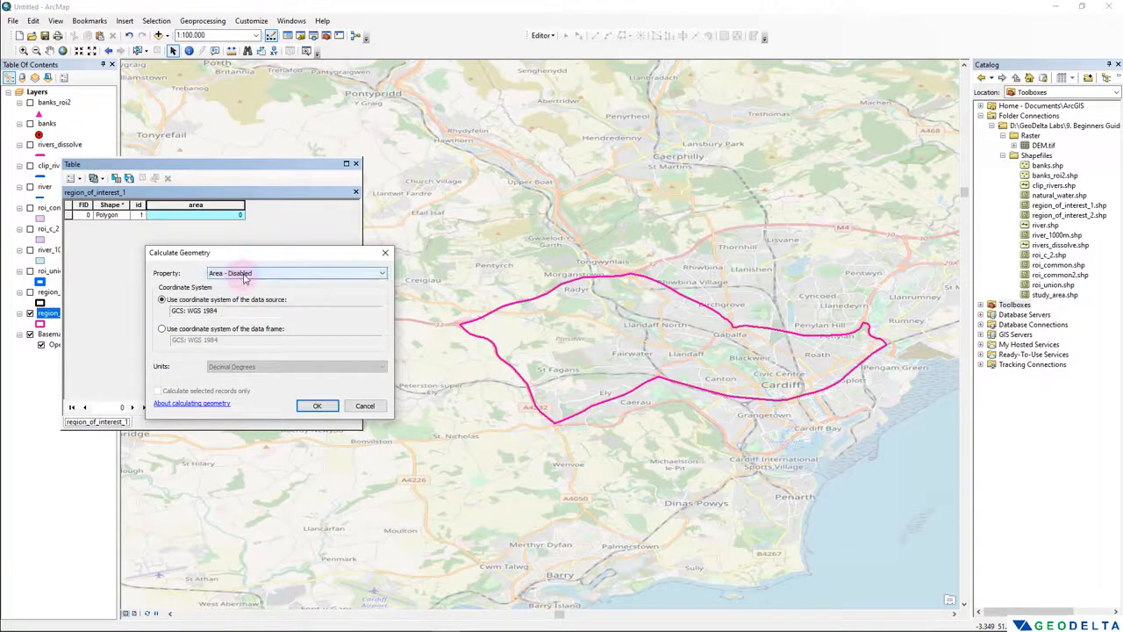
{"action": "left_click_drag", "start_coordinate": [223, 311], "coordinate": [167, 311]}
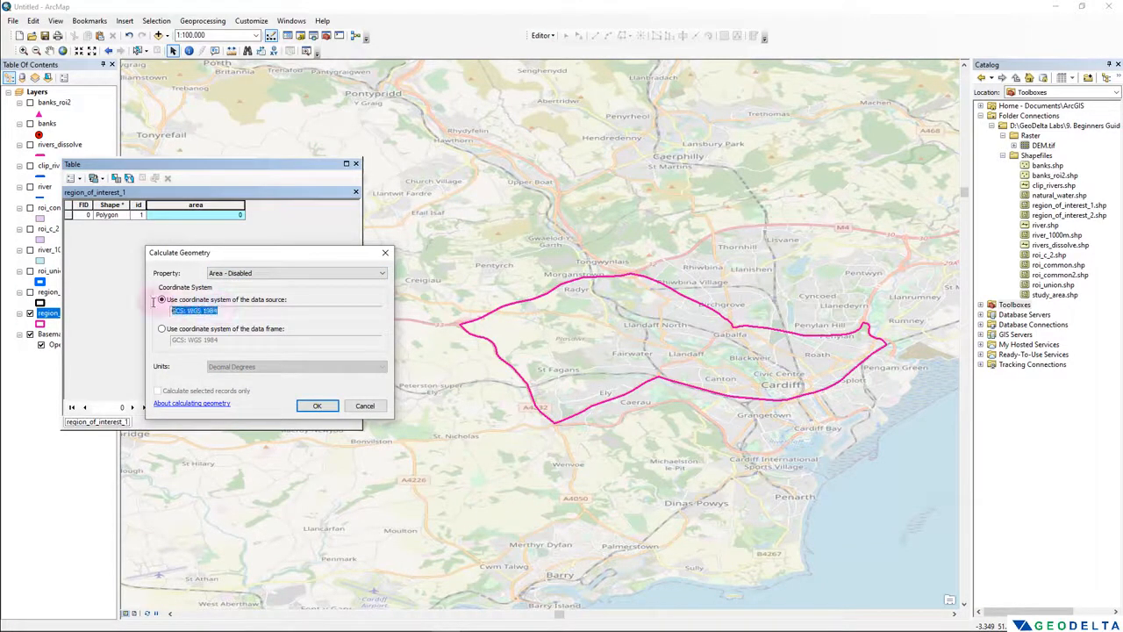
{"action": "left_click", "coordinate": [364, 405]}
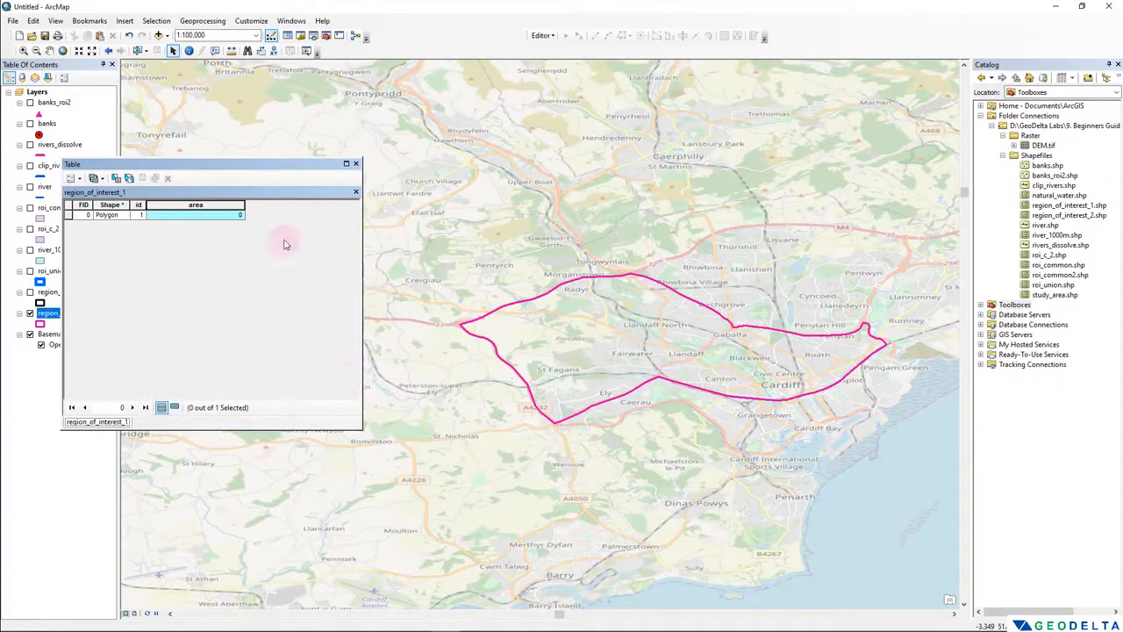
{"action": "left_click", "coordinate": [355, 191]}
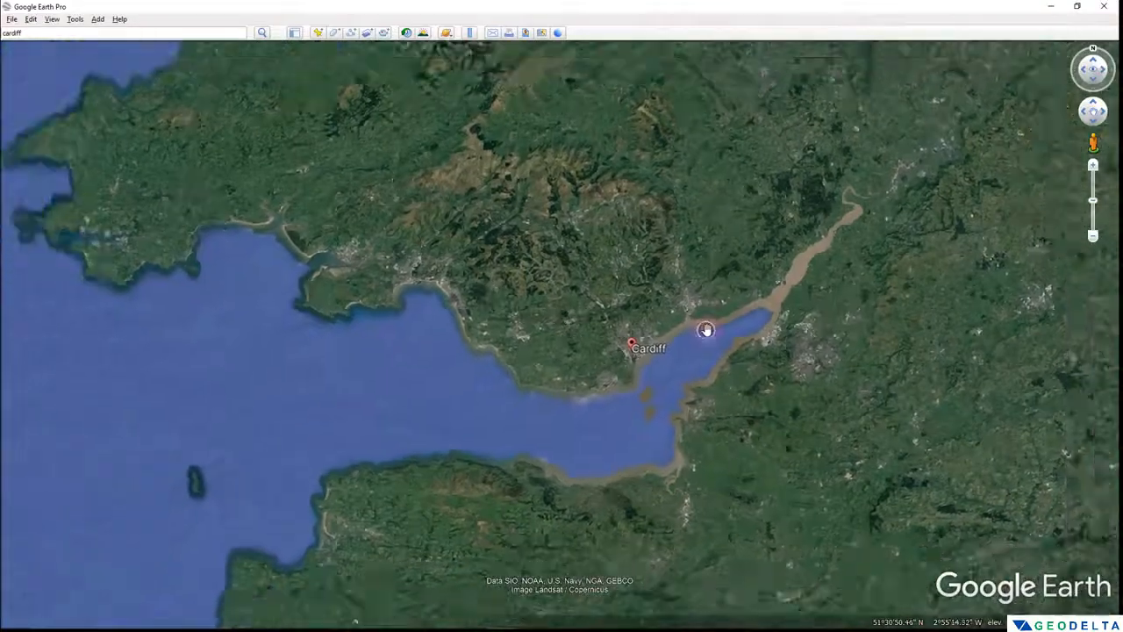
- Switch to Google Earth Pro, centre on Cardiff and set the Show Lat/Long format to Universal Transverse Mercator
{"action": "scroll", "coordinate": [707, 329], "scroll_direction": "down", "scroll_amount": 5}
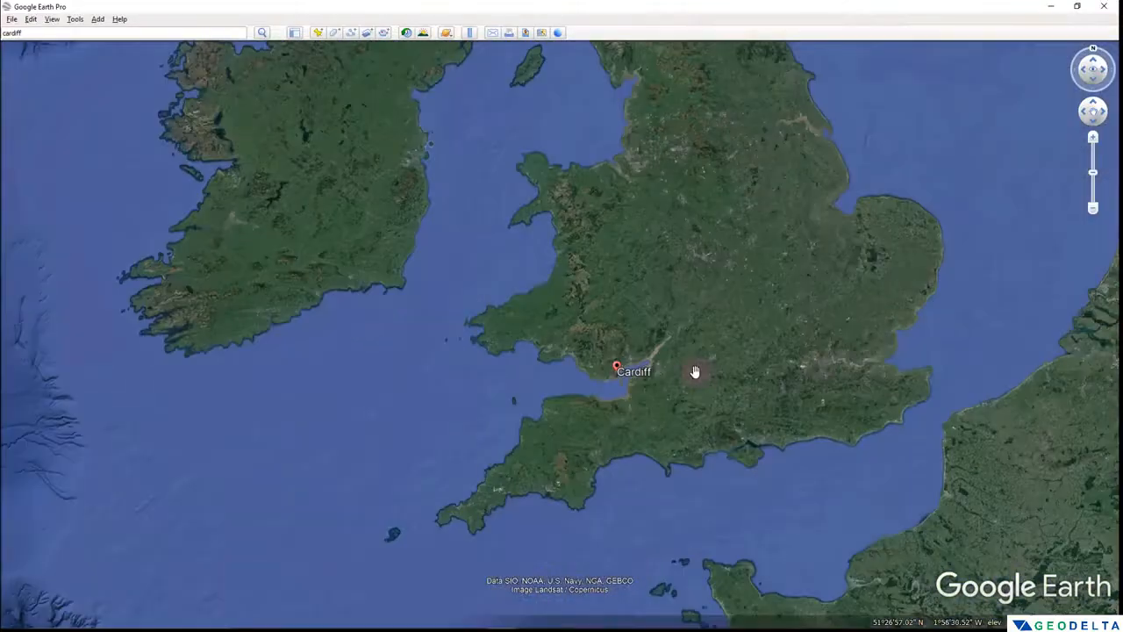
{"action": "scroll", "coordinate": [640, 372], "scroll_direction": "up", "scroll_amount": 5}
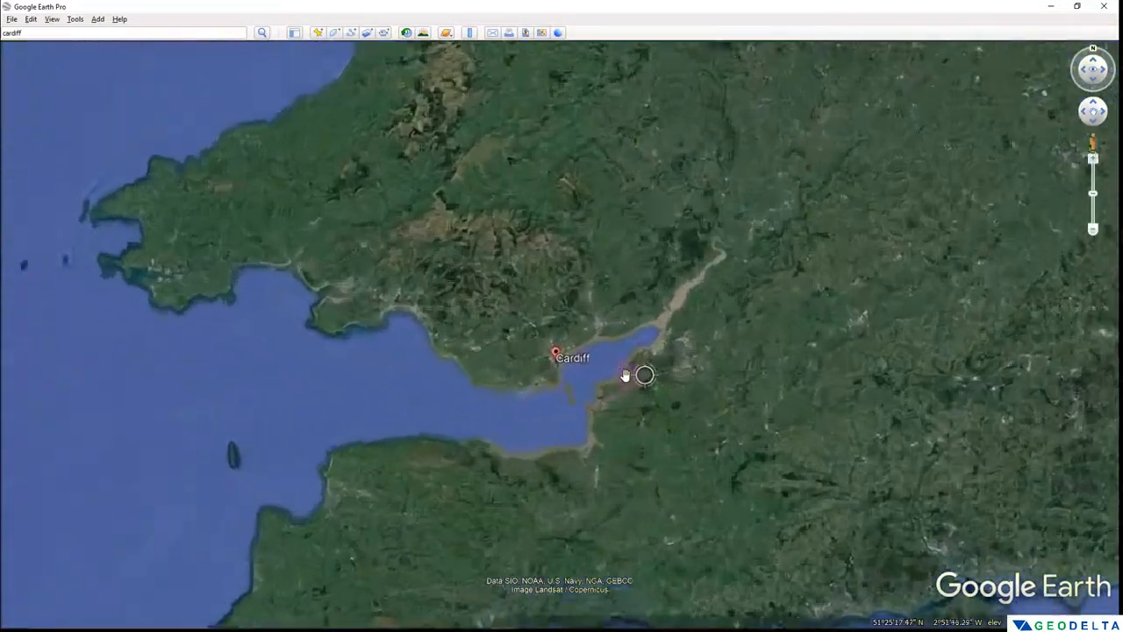
{"action": "scroll", "coordinate": [527, 331], "scroll_direction": "up", "scroll_amount": 5}
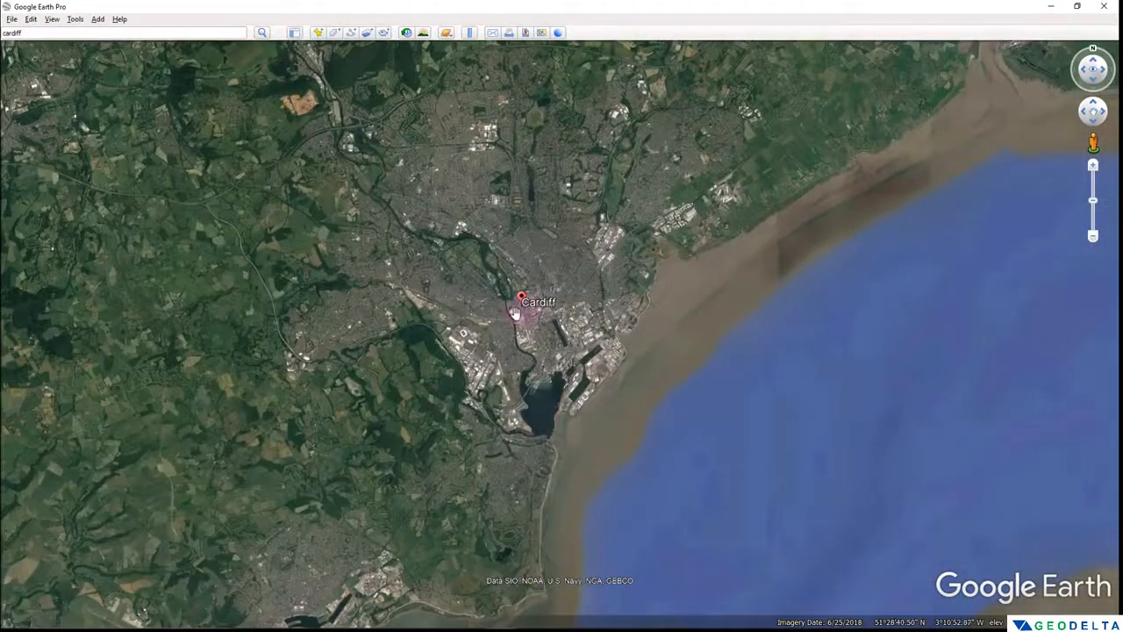
{"action": "left_click_drag", "start_coordinate": [527, 332], "coordinate": [477, 253]}
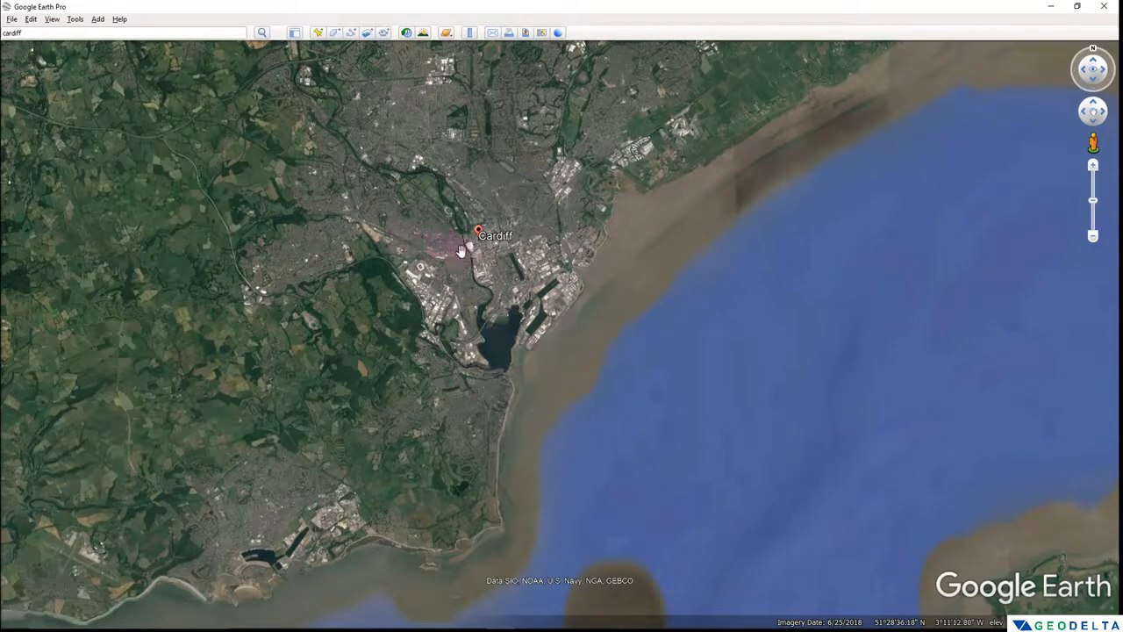
{"action": "left_click", "coordinate": [76, 19]}
{"action": "left_click", "coordinate": [122, 115]}
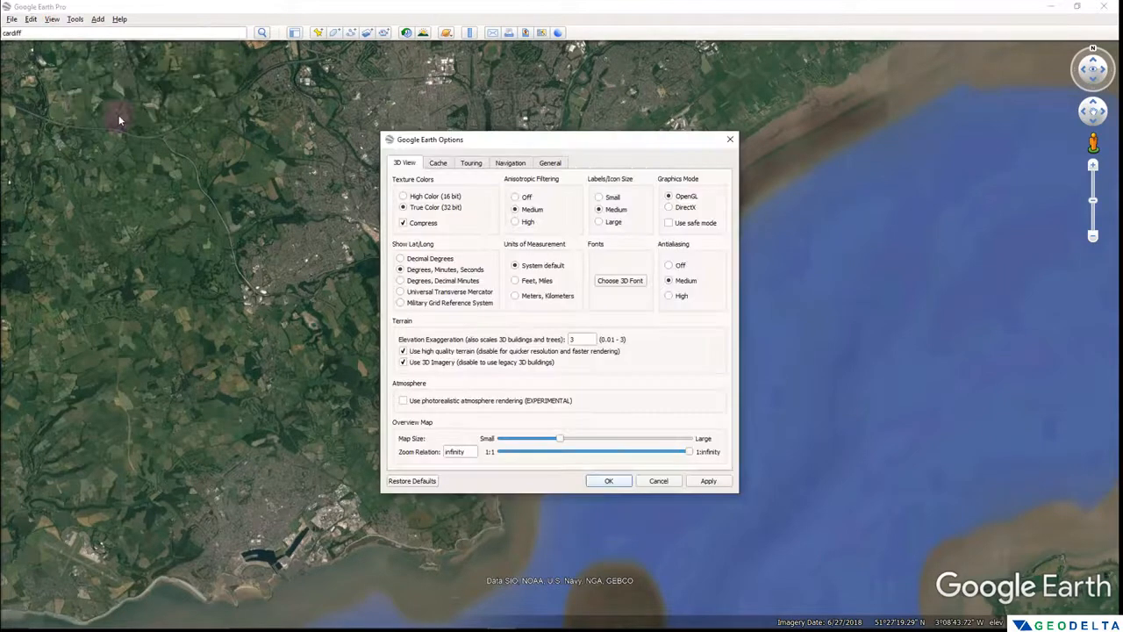
{"action": "left_click", "coordinate": [426, 293]}
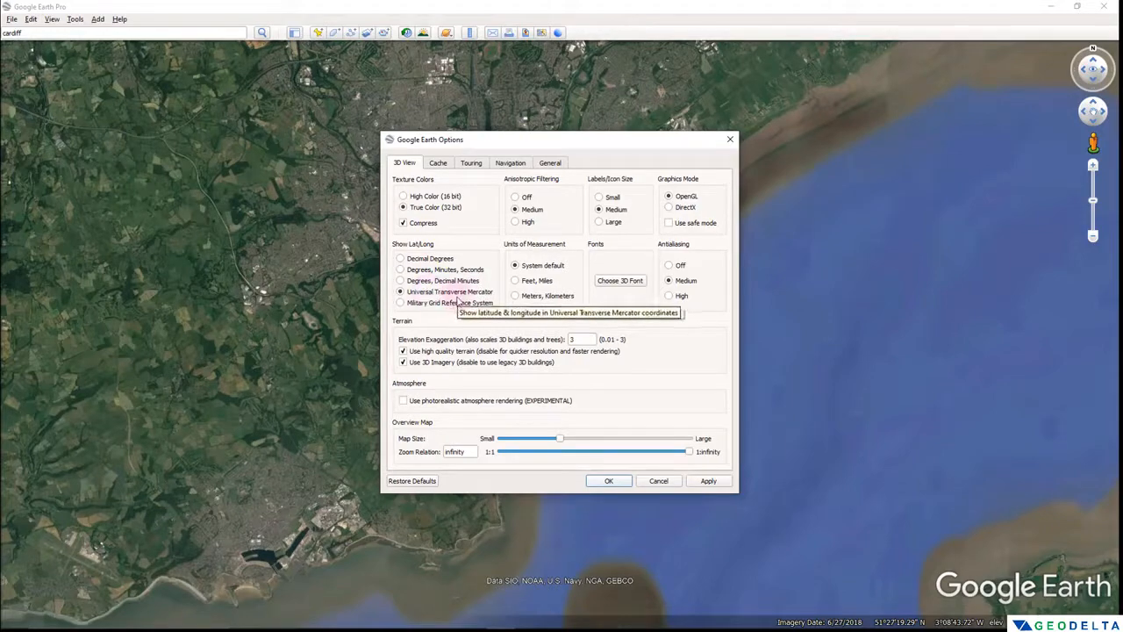
{"action": "left_click", "coordinate": [708, 481]}
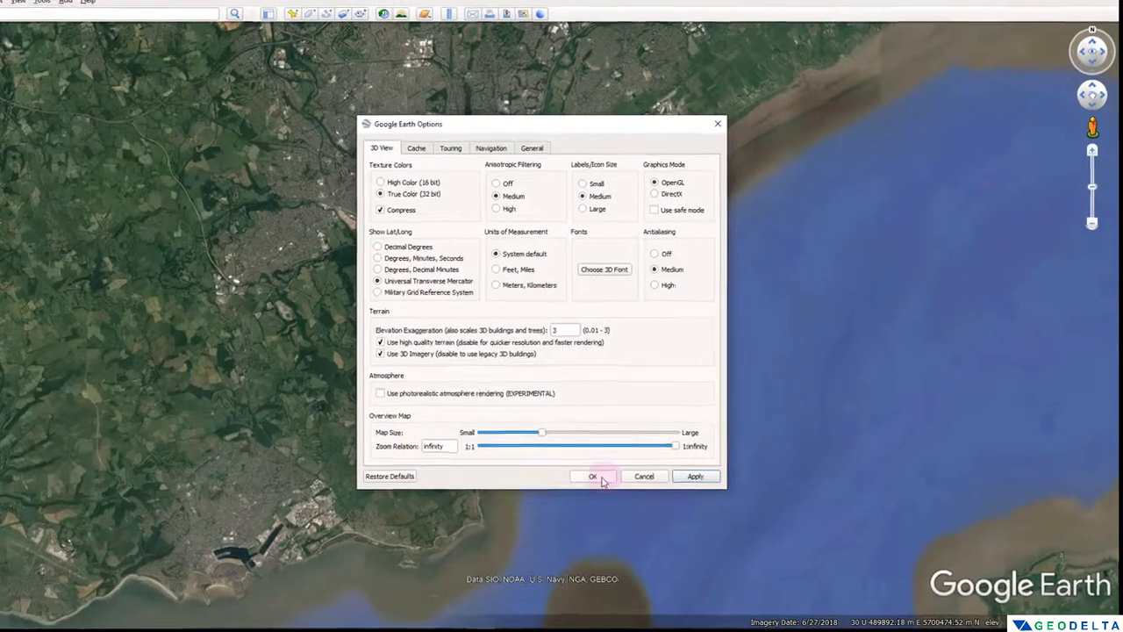
{"action": "left_click", "coordinate": [593, 477]}
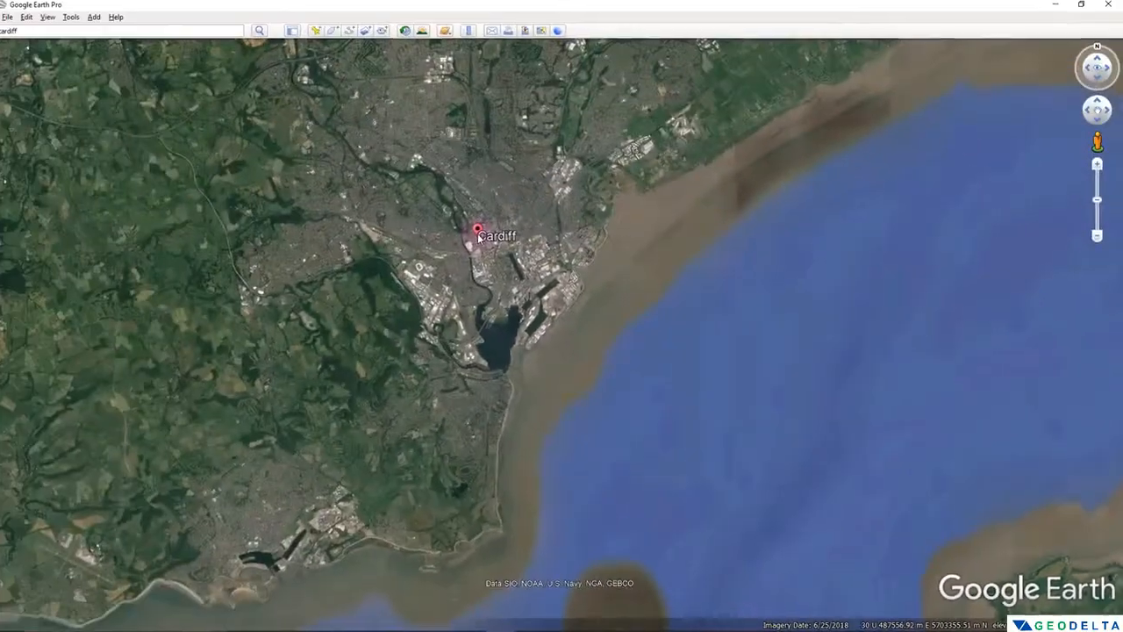
- Examine the UTM zone given for Cardiff in the coordinate read-out, and return to ArcMap
{"action": "scroll", "coordinate": [481, 240], "scroll_direction": "down", "scroll_amount": 5}
{"action": "scroll", "coordinate": [481, 239], "scroll_direction": "down", "scroll_amount": 3}
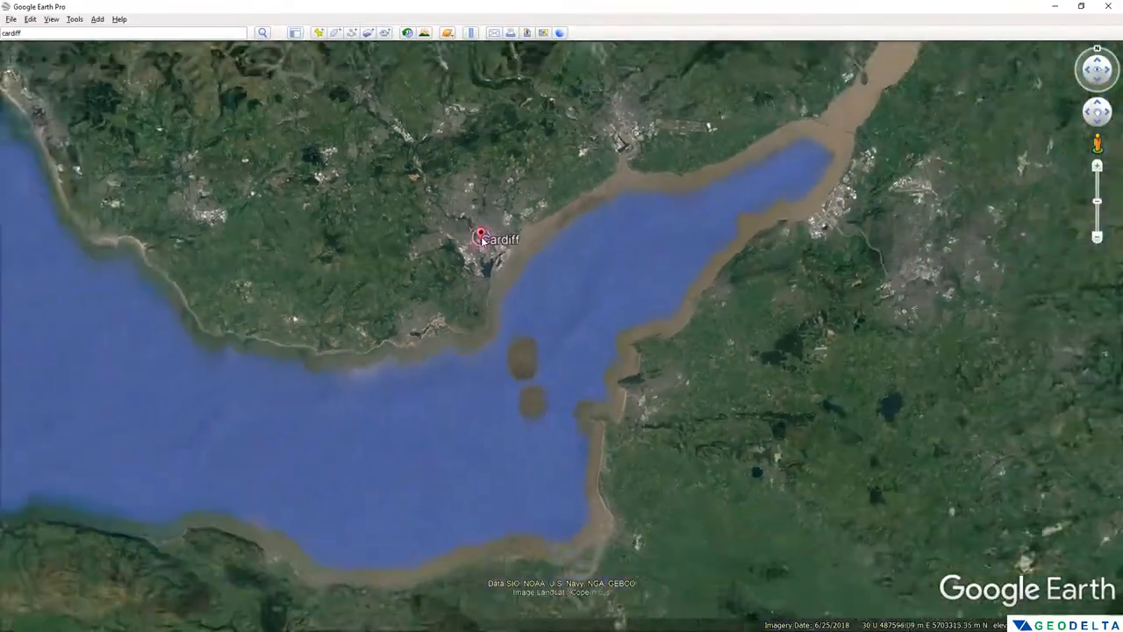
{"action": "scroll", "coordinate": [481, 240], "scroll_direction": "up", "scroll_amount": 3}
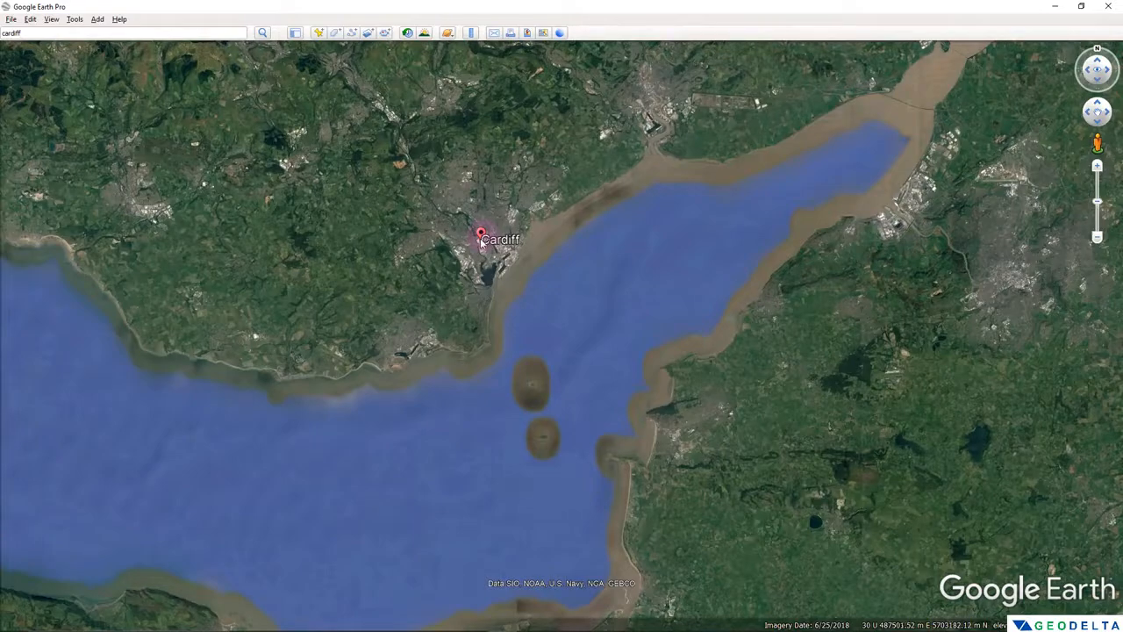
{"action": "left_click", "coordinate": [1053, 8]}
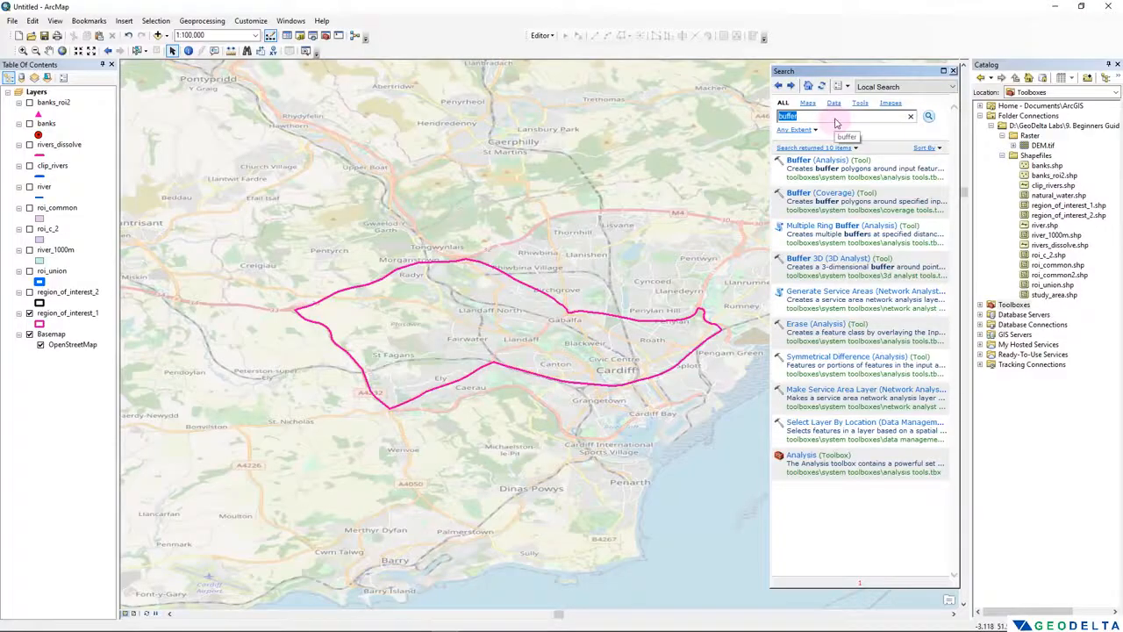
- Search the ArcMap tools for reproject
{"action": "type", "text": "repro"}
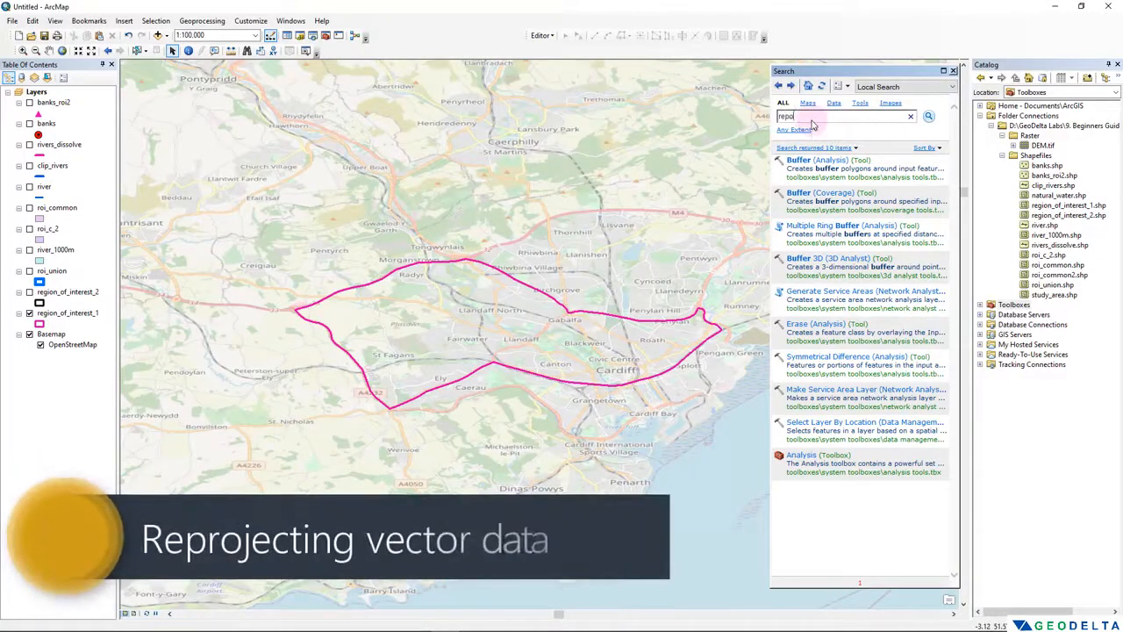
{"action": "type", "text": "ject"}
{"action": "key", "text": "Return"}
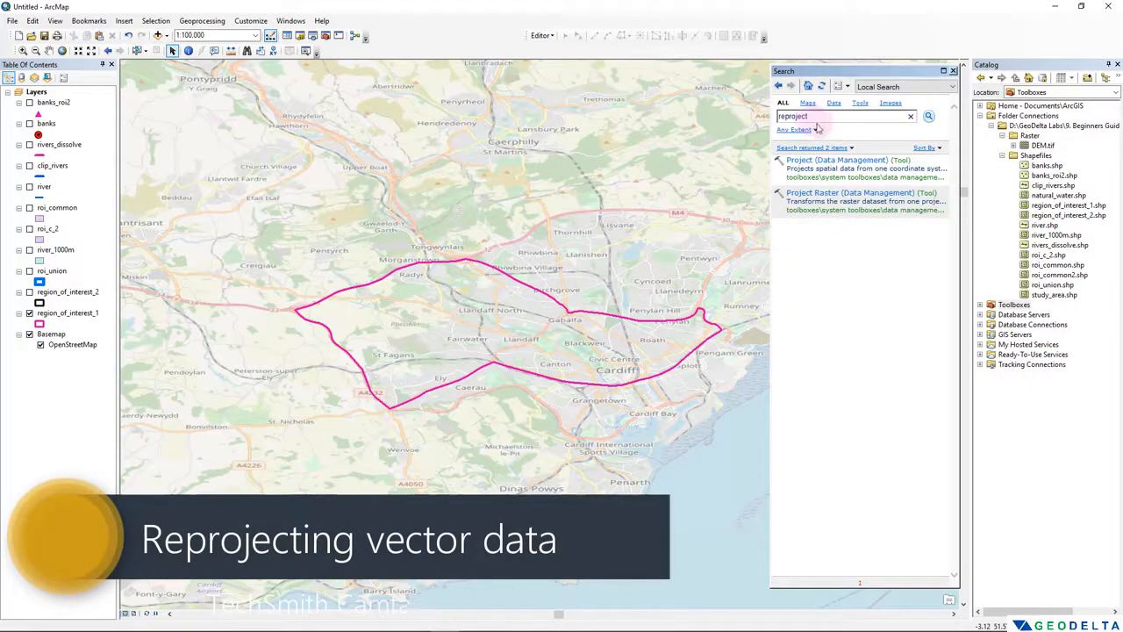
- Locate the Project tool in the catalog tree under Data Management Tools, Projections and Transformations
{"action": "left_click", "coordinate": [856, 178]}
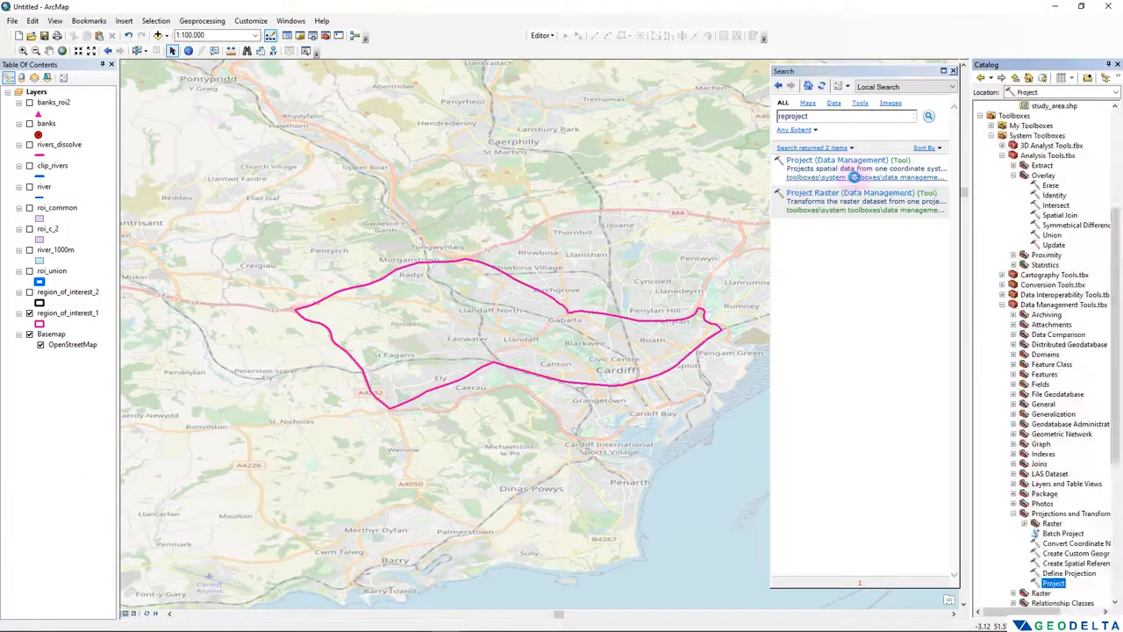
{"action": "scroll", "coordinate": [1035, 264], "scroll_direction": "up", "scroll_amount": 3}
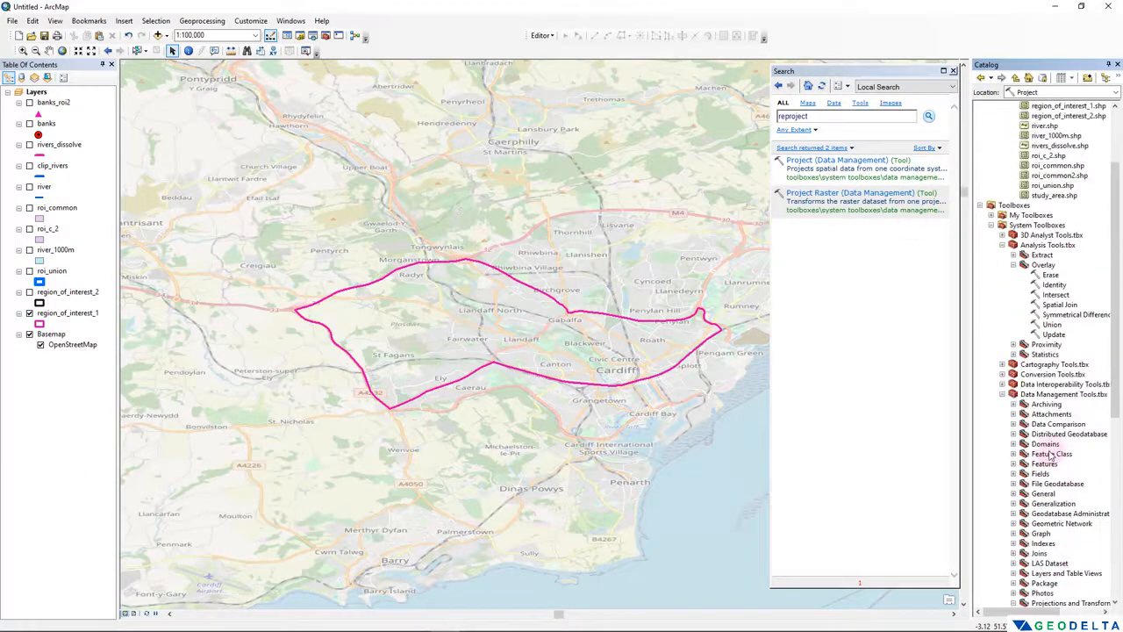
{"action": "scroll", "coordinate": [1018, 210], "scroll_direction": "down", "scroll_amount": 2}
{"action": "left_click", "coordinate": [1002, 187]}
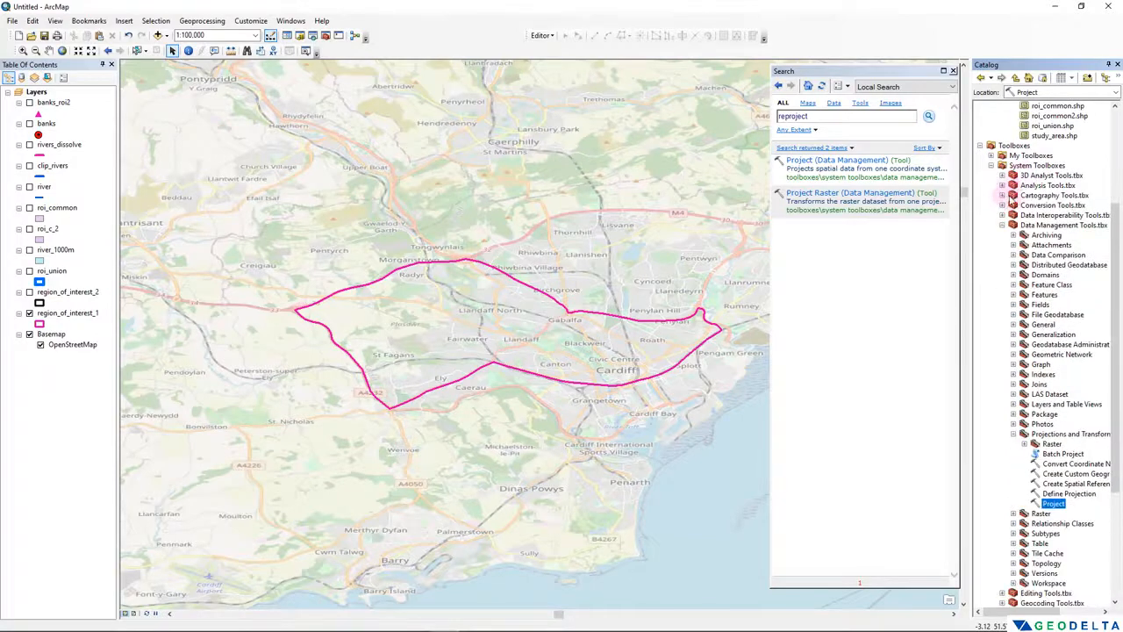
{"action": "left_click", "coordinate": [1049, 226]}
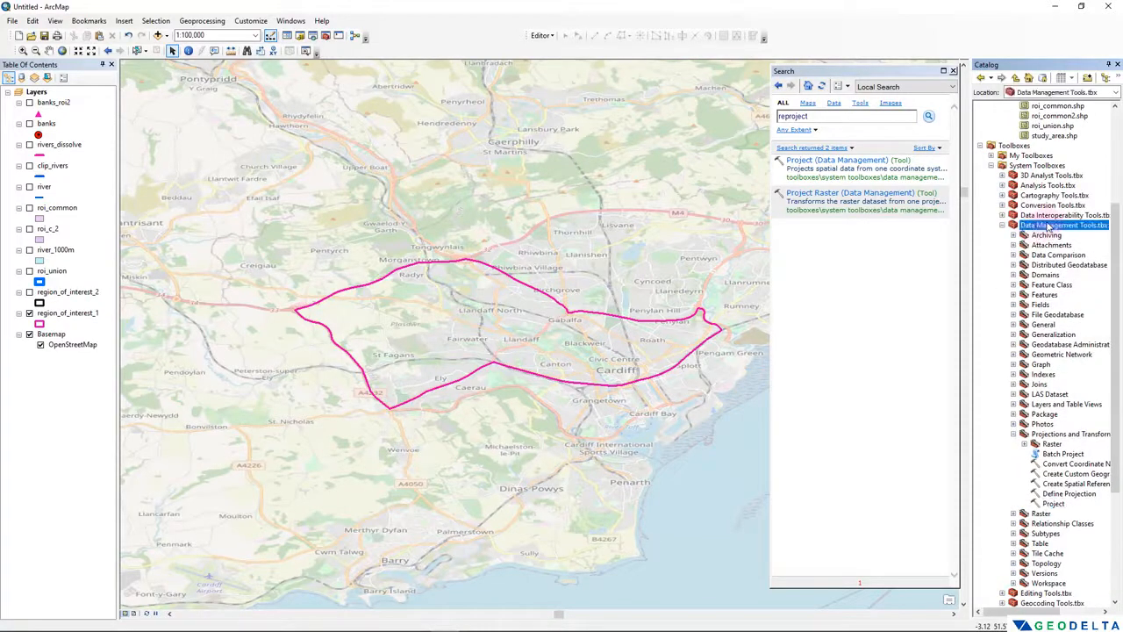
{"action": "left_click", "coordinate": [1070, 436]}
{"action": "scroll", "coordinate": [1070, 439], "scroll_direction": "down", "scroll_amount": 3}
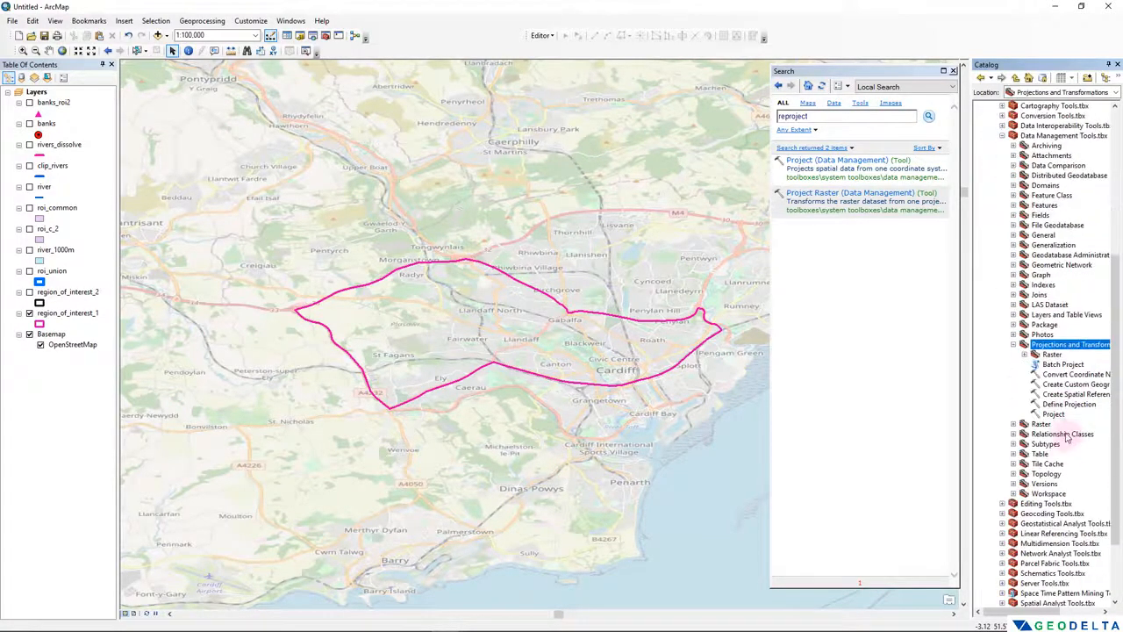
{"action": "left_click", "coordinate": [1053, 414]}
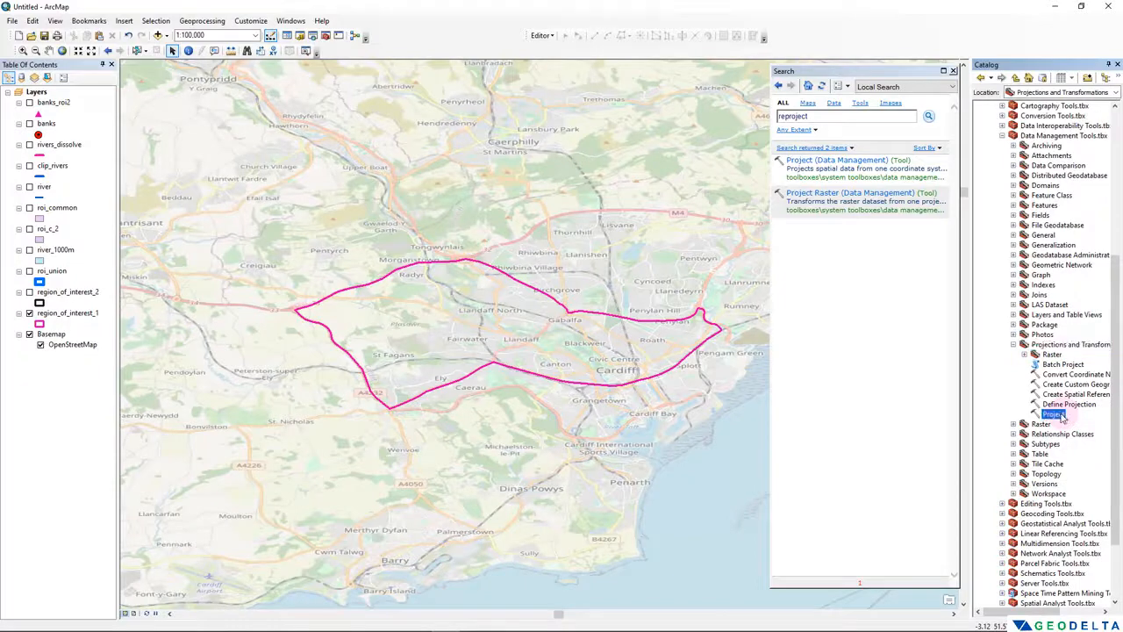
- Open the Project (Data Management) tool and set region_of_interest_1 as its input dataset
{"action": "left_click", "coordinate": [847, 160]}
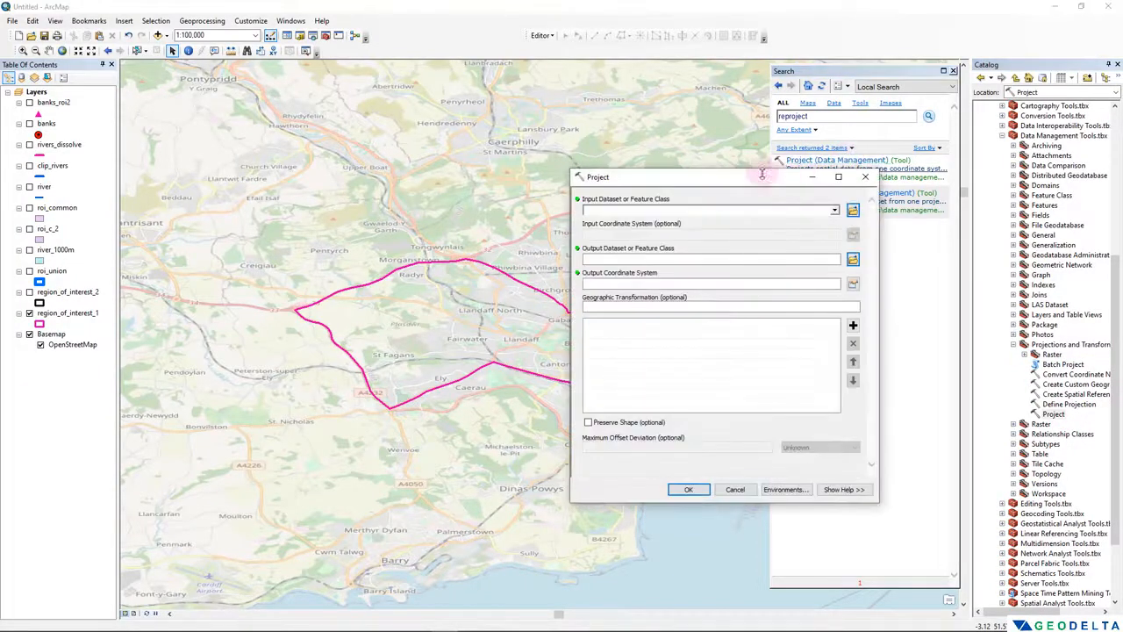
{"action": "left_click_drag", "start_coordinate": [693, 177], "coordinate": [351, 126]}
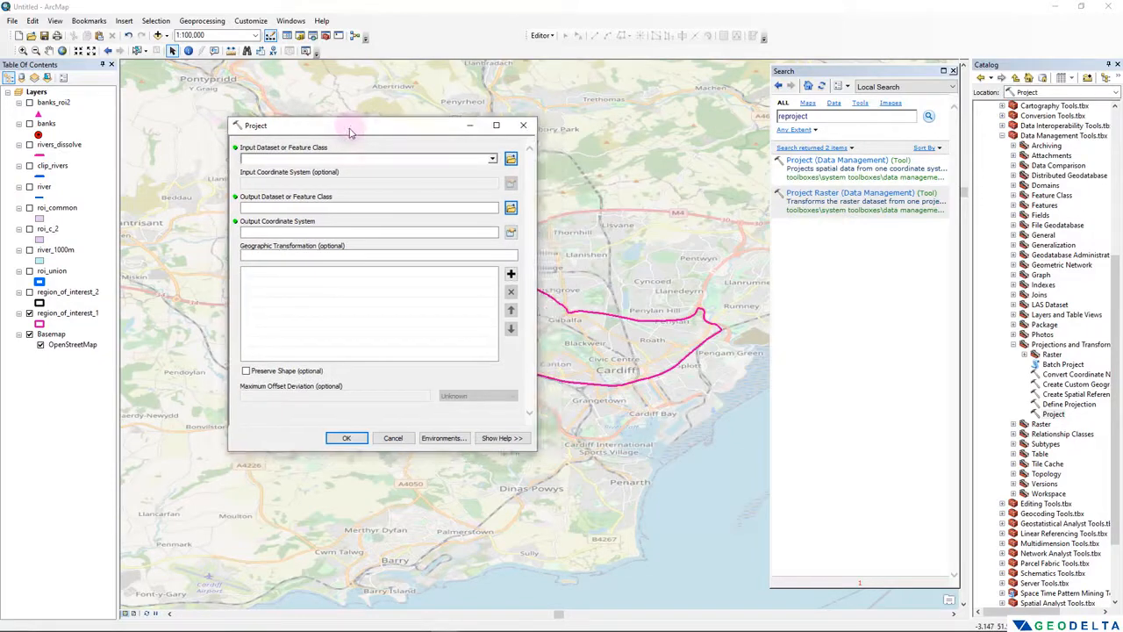
{"action": "left_click", "coordinate": [68, 313]}
{"action": "left_click_drag", "start_coordinate": [68, 314], "coordinate": [279, 159]}
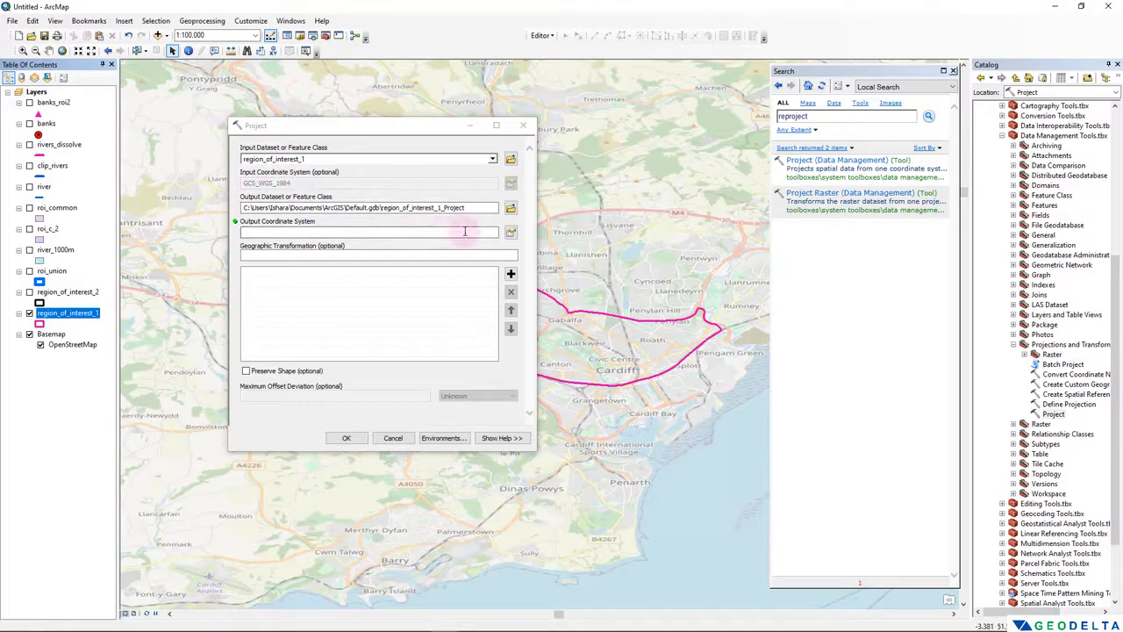
- Set the output coordinate system to the projected WGS 1984 Complex UTM Zone 30N, from the UTM, WGS 1984, Northern Hemisphere group
{"action": "left_click", "coordinate": [510, 232]}
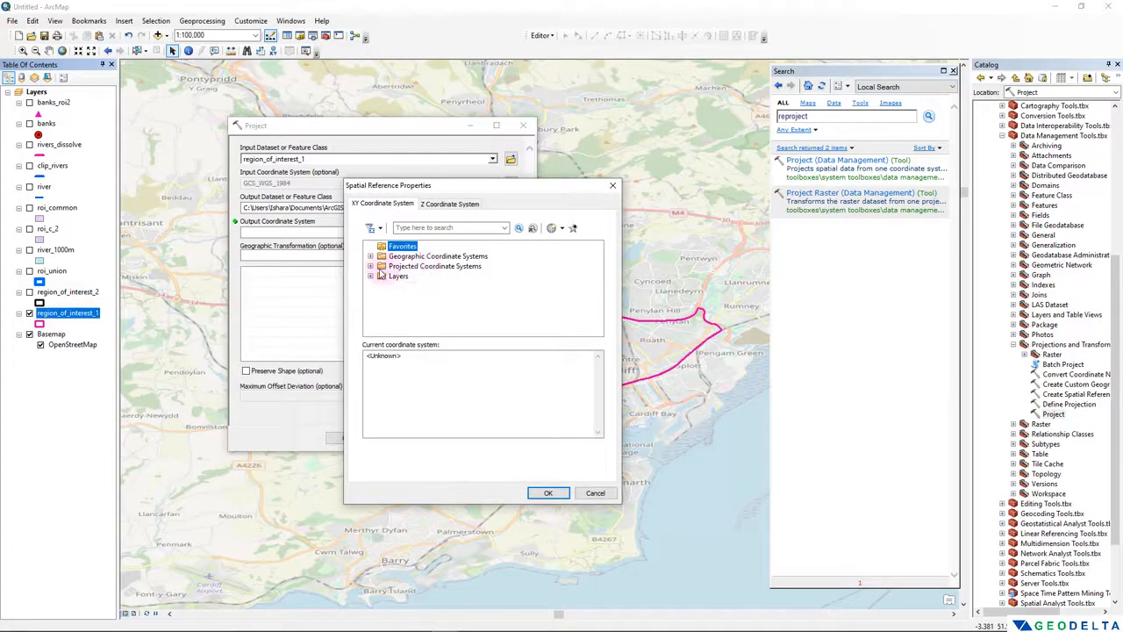
{"action": "left_click", "coordinate": [370, 267]}
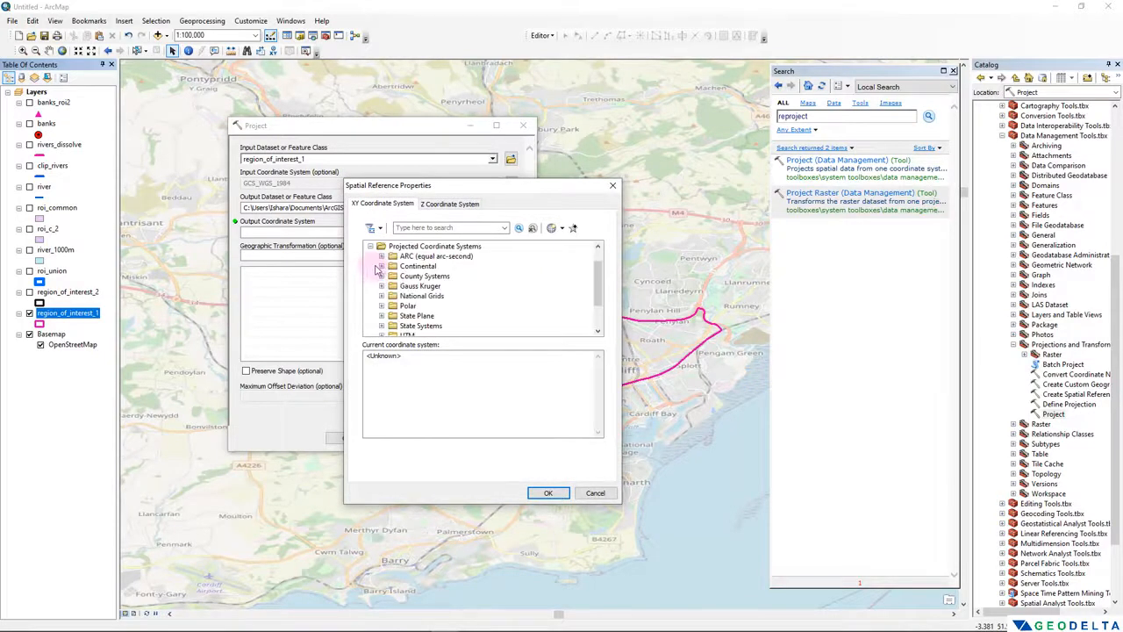
{"action": "left_click", "coordinate": [371, 266]}
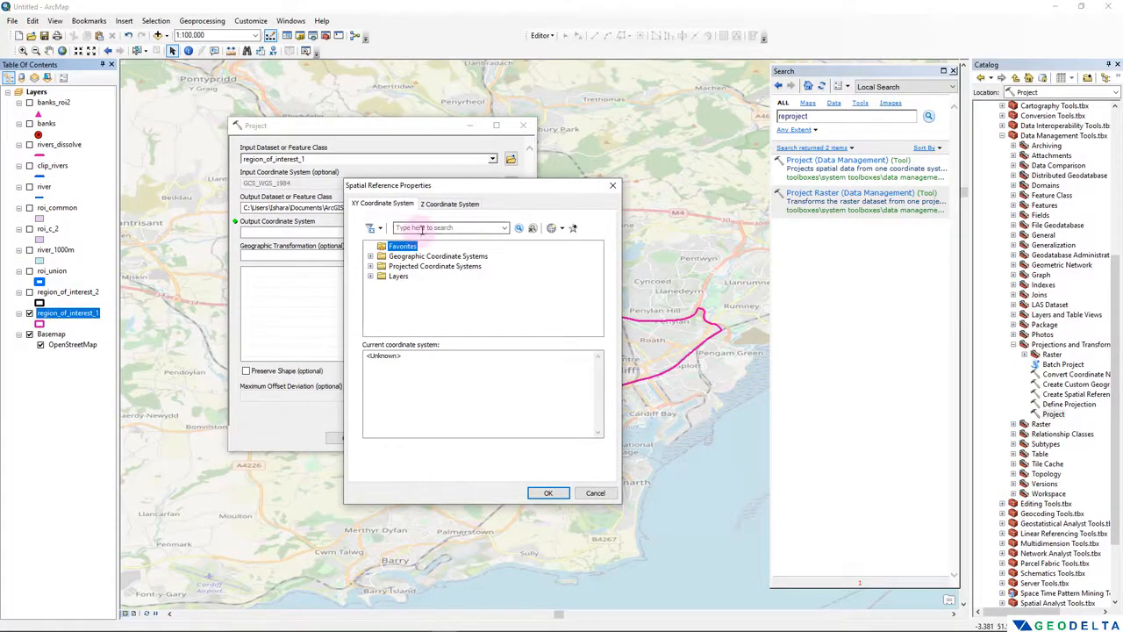
{"action": "left_click", "coordinate": [426, 229]}
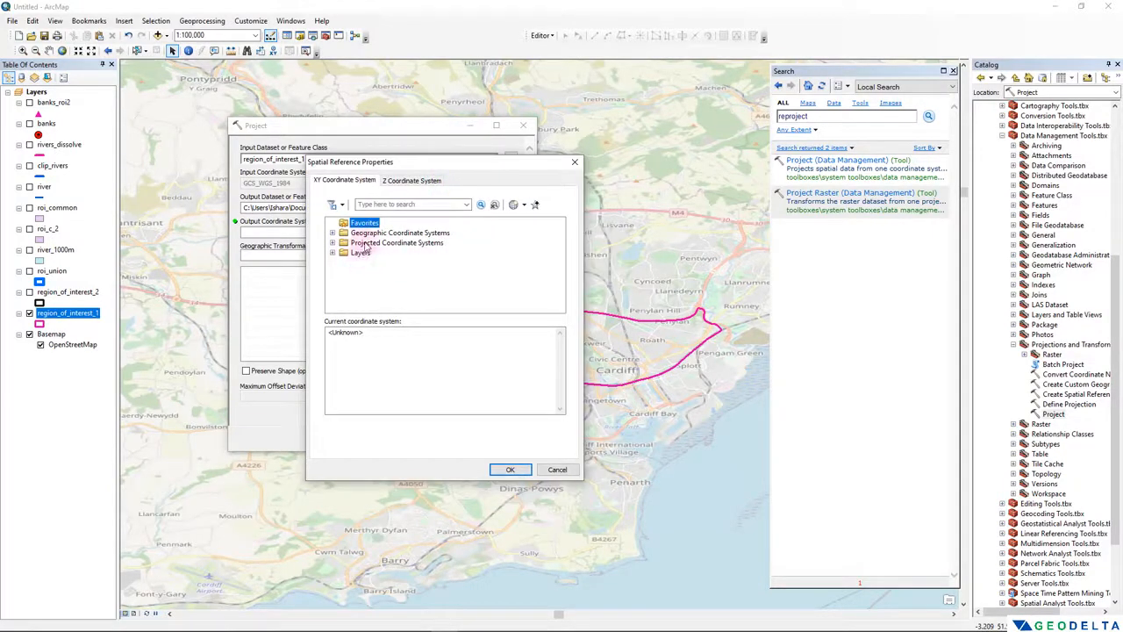
{"action": "double_click", "coordinate": [376, 244]}
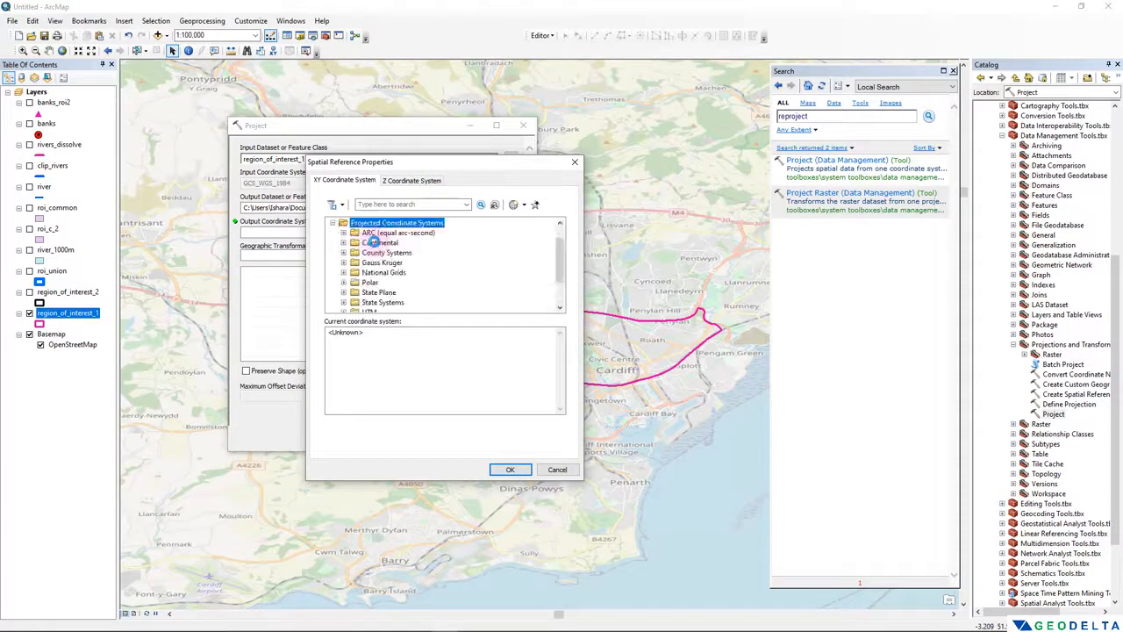
{"action": "scroll", "coordinate": [374, 263], "scroll_direction": "down", "scroll_amount": 1}
{"action": "left_click", "coordinate": [370, 273]}
{"action": "double_click", "coordinate": [370, 273]}
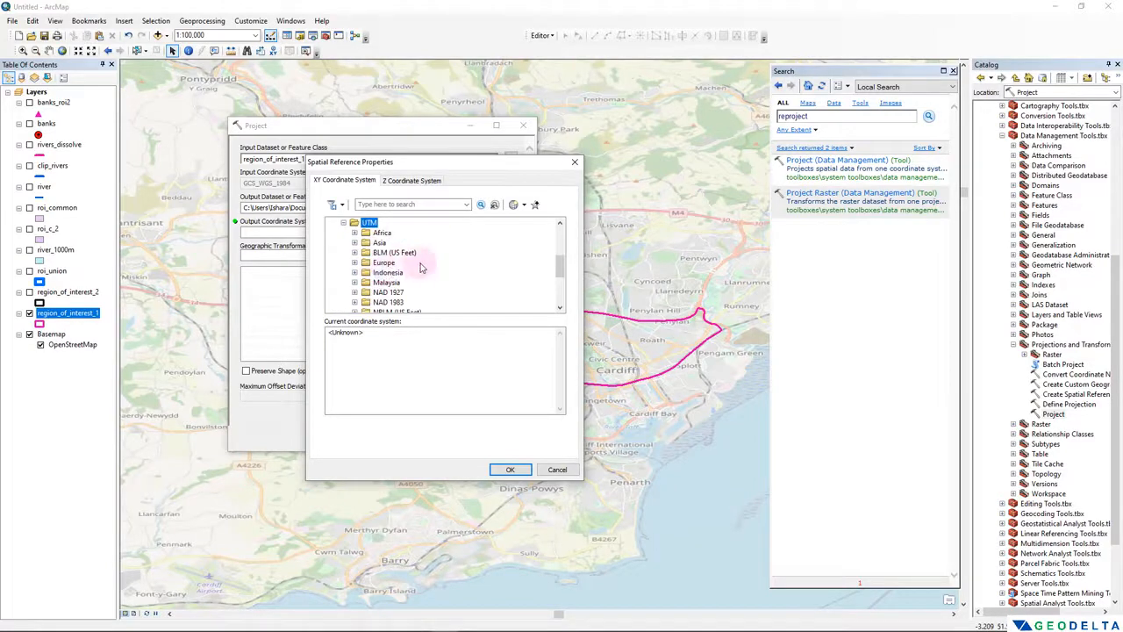
{"action": "scroll", "coordinate": [413, 263], "scroll_direction": "down", "scroll_amount": 2}
{"action": "double_click", "coordinate": [391, 273]}
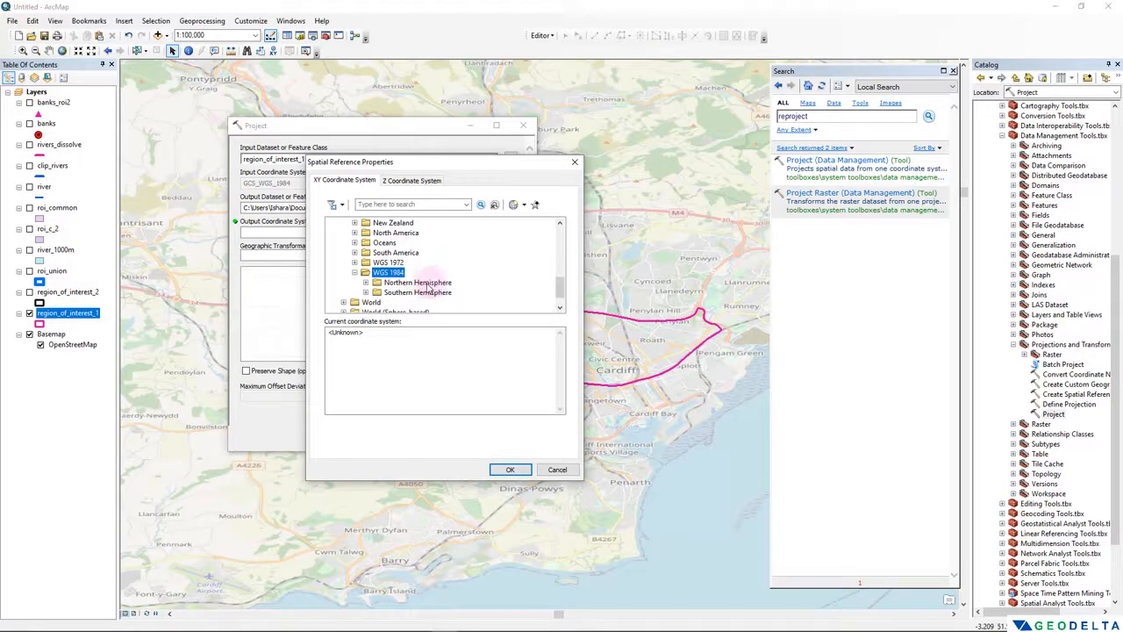
{"action": "double_click", "coordinate": [424, 284]}
{"action": "scroll", "coordinate": [446, 285], "scroll_direction": "down", "scroll_amount": 2}
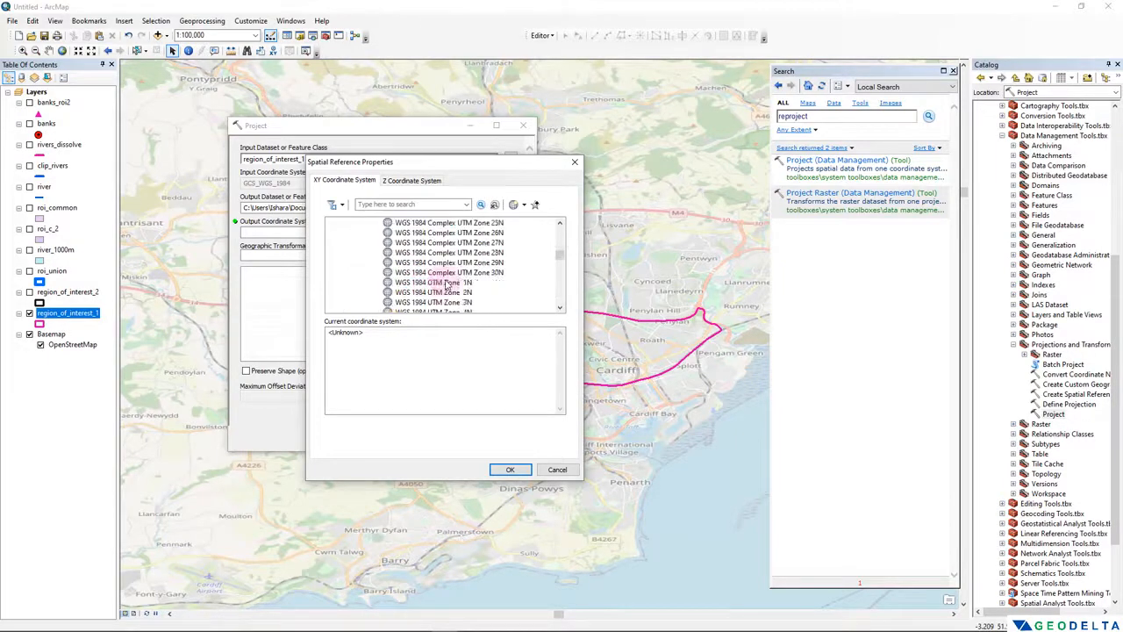
{"action": "left_click", "coordinate": [468, 273]}
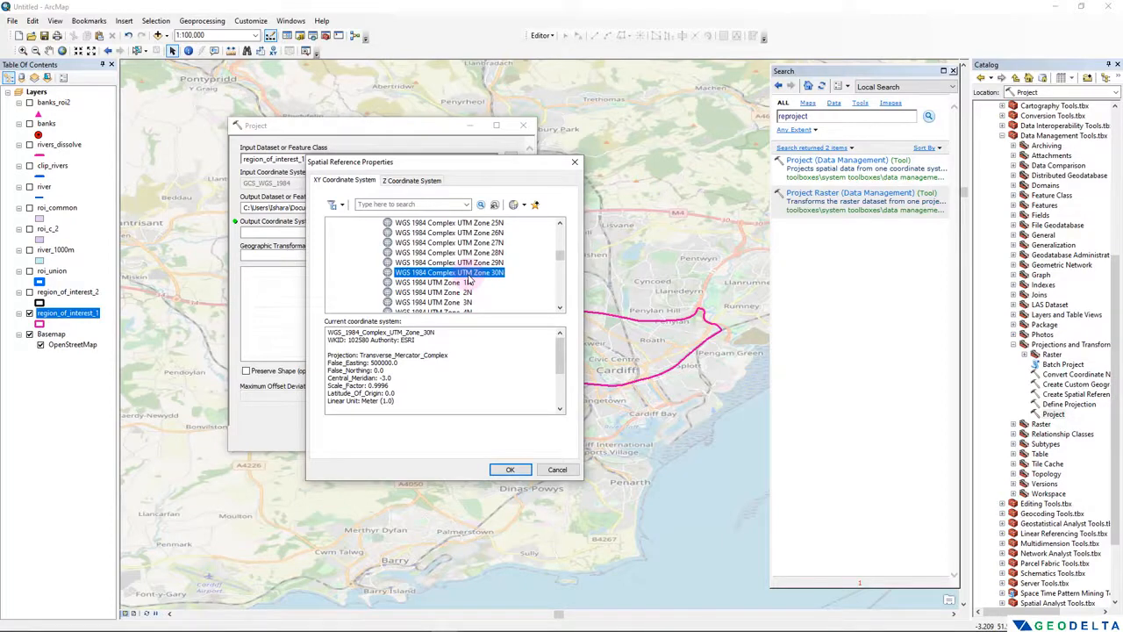
{"action": "left_click", "coordinate": [510, 470]}
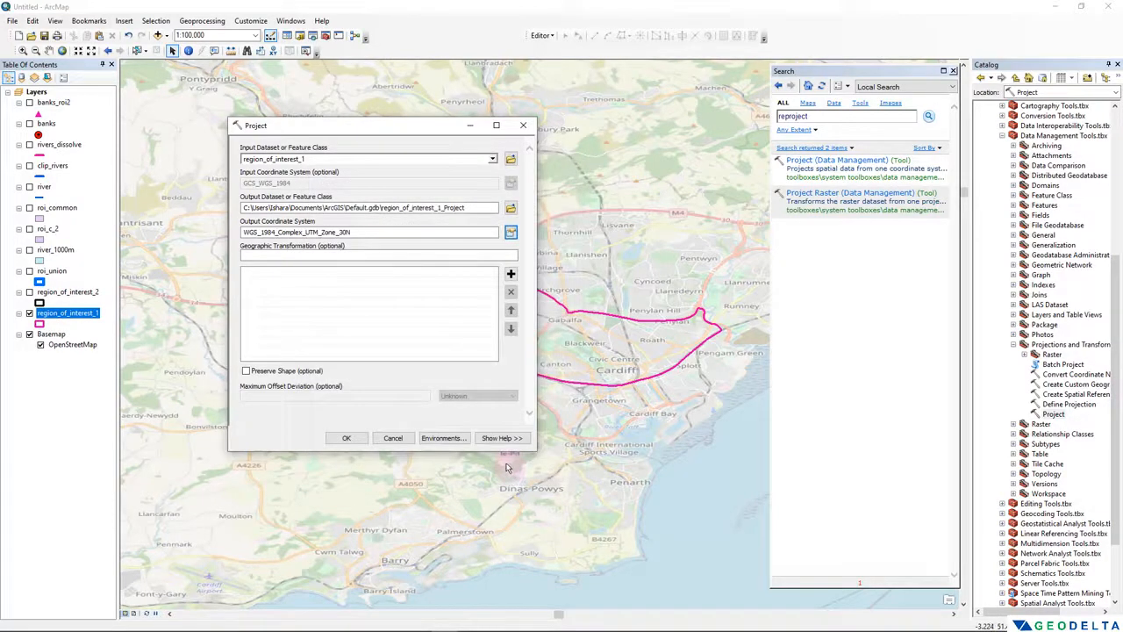
- Name the output feature class roi1_UTM30N in the Shapefiles folder and run the Project tool
{"action": "left_click", "coordinate": [511, 207]}
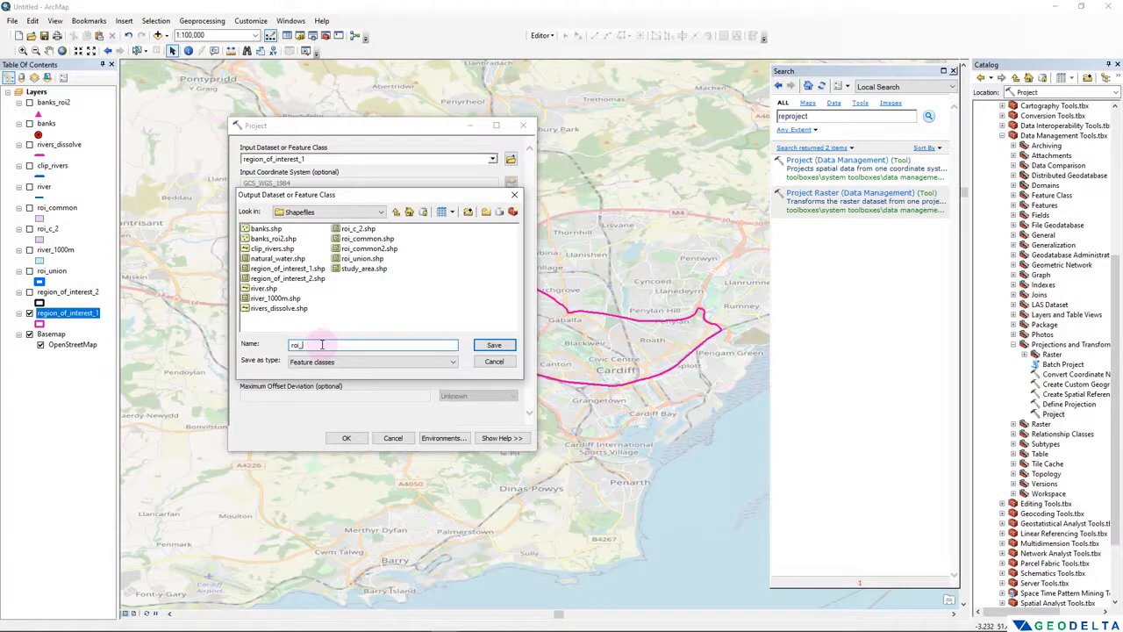
{"action": "type", "text": "roi_UT"}
{"action": "type", "text": "1"}
{"action": "left_click", "coordinate": [492, 345]}
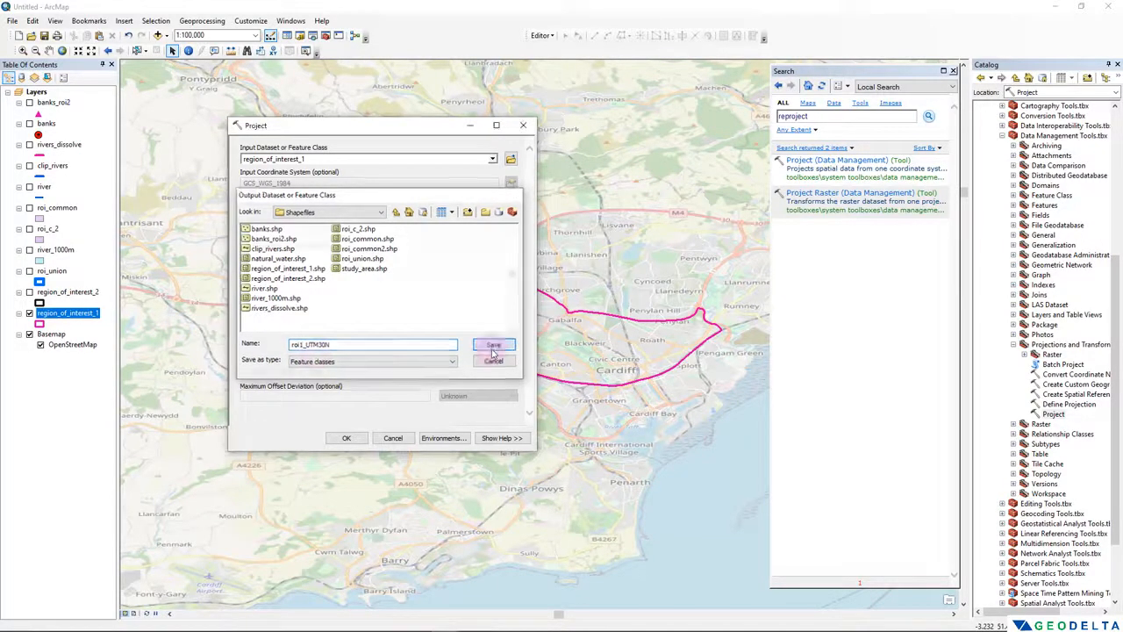
{"action": "left_click", "coordinate": [347, 439]}
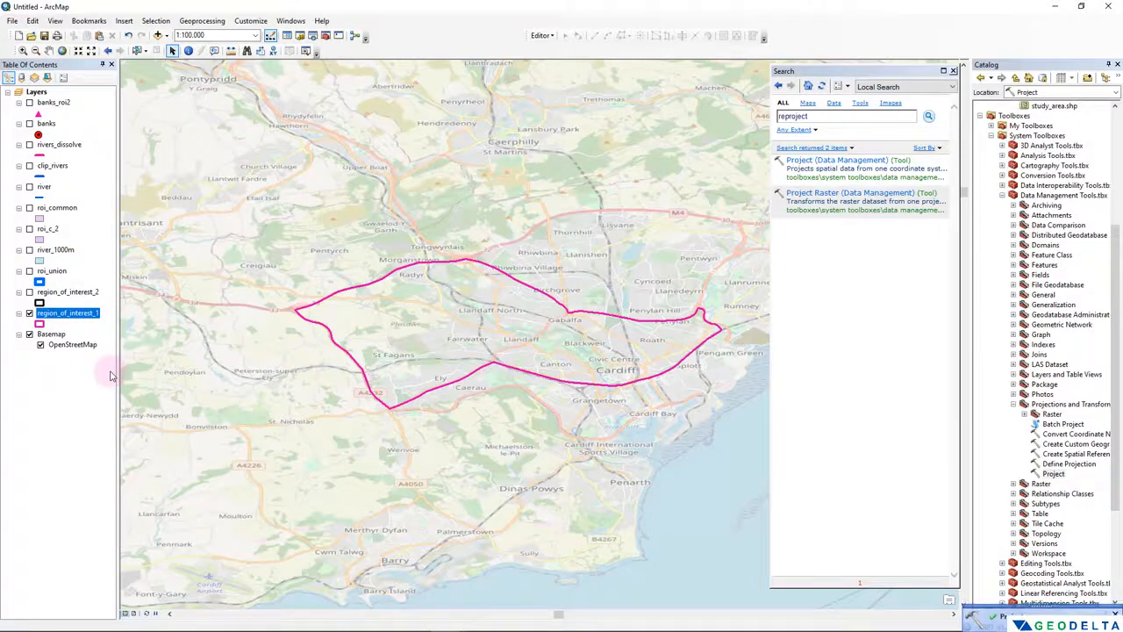
- Collapse the Toolboxes in the catalog tree and add roi1_UTM30N.shp to the map above all other layers
{"action": "scroll", "coordinate": [995, 298], "scroll_direction": "up", "scroll_amount": 9}
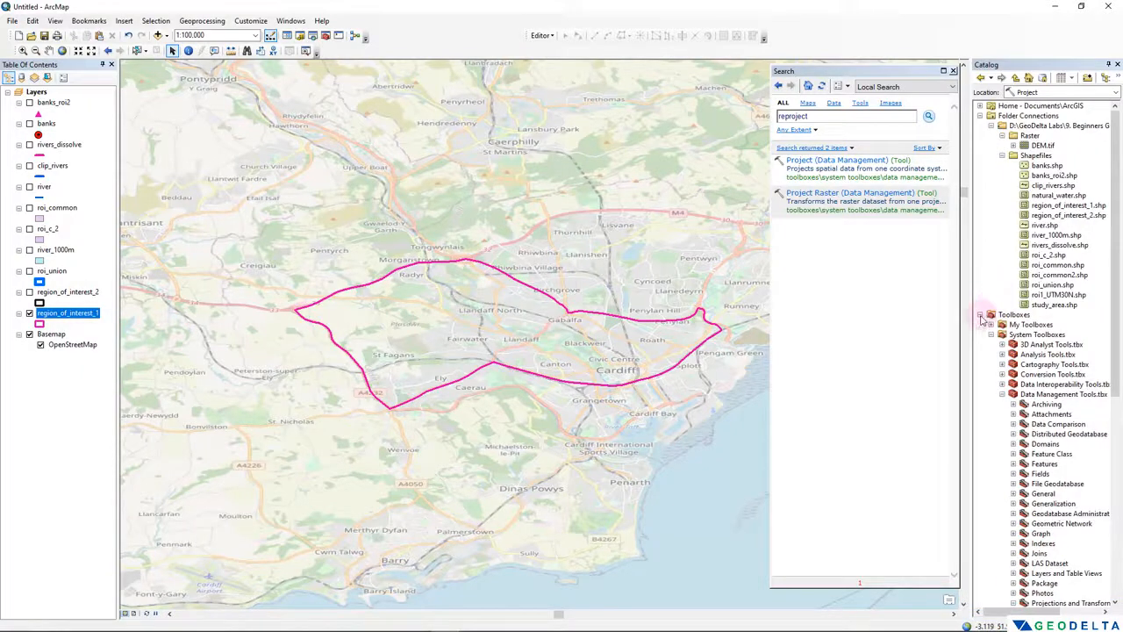
{"action": "left_click", "coordinate": [981, 315]}
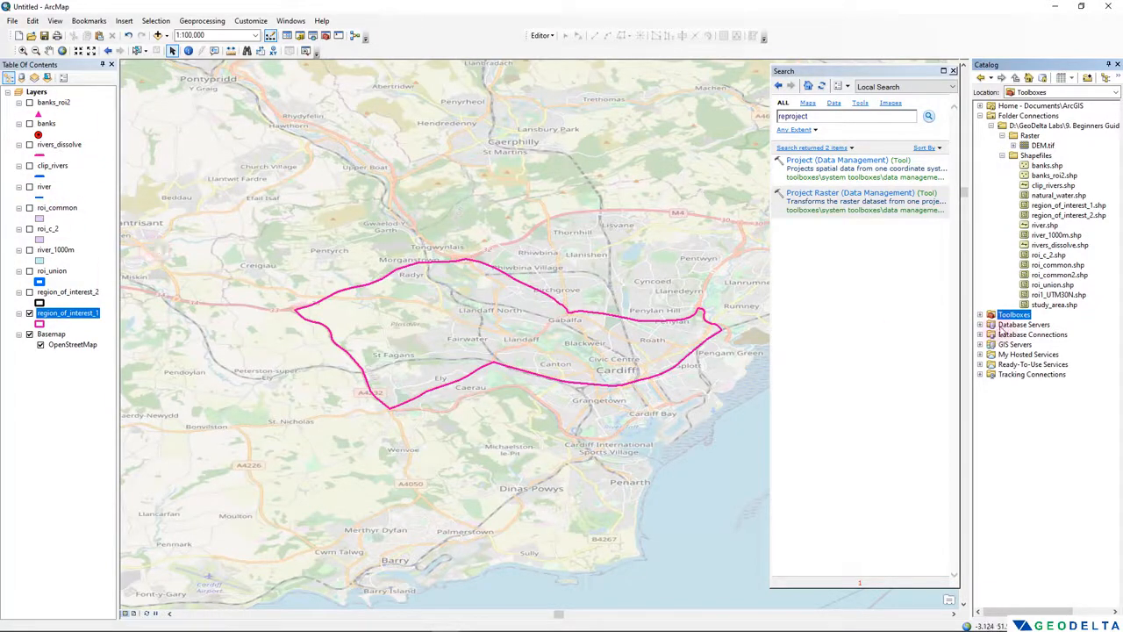
{"action": "left_click", "coordinate": [1058, 296]}
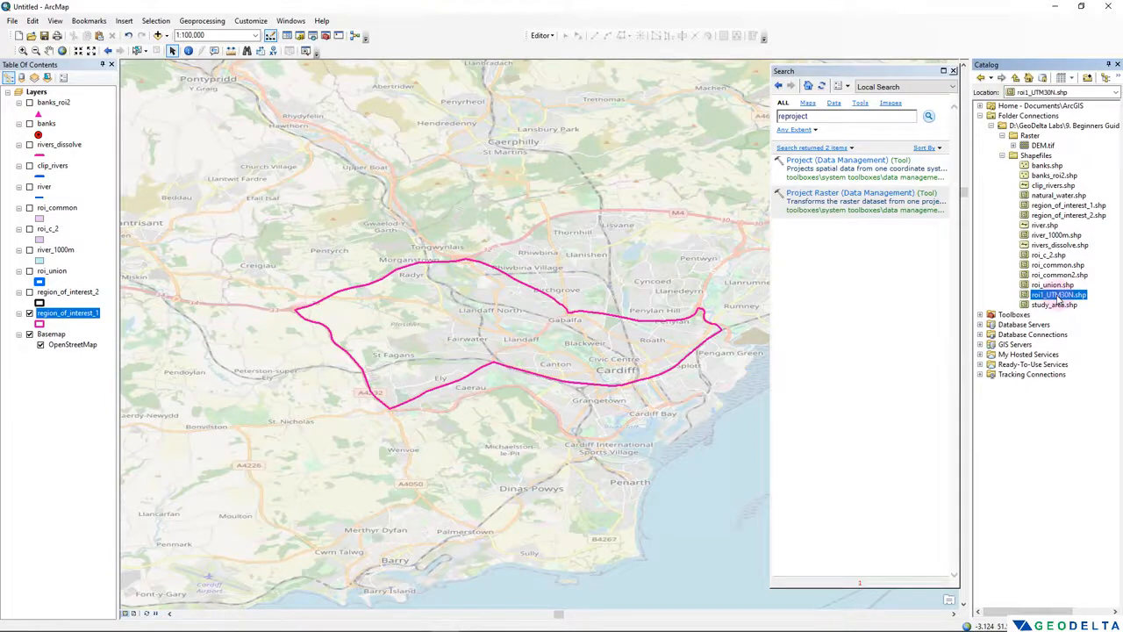
{"action": "left_click_drag", "start_coordinate": [1058, 298], "coordinate": [85, 92]}
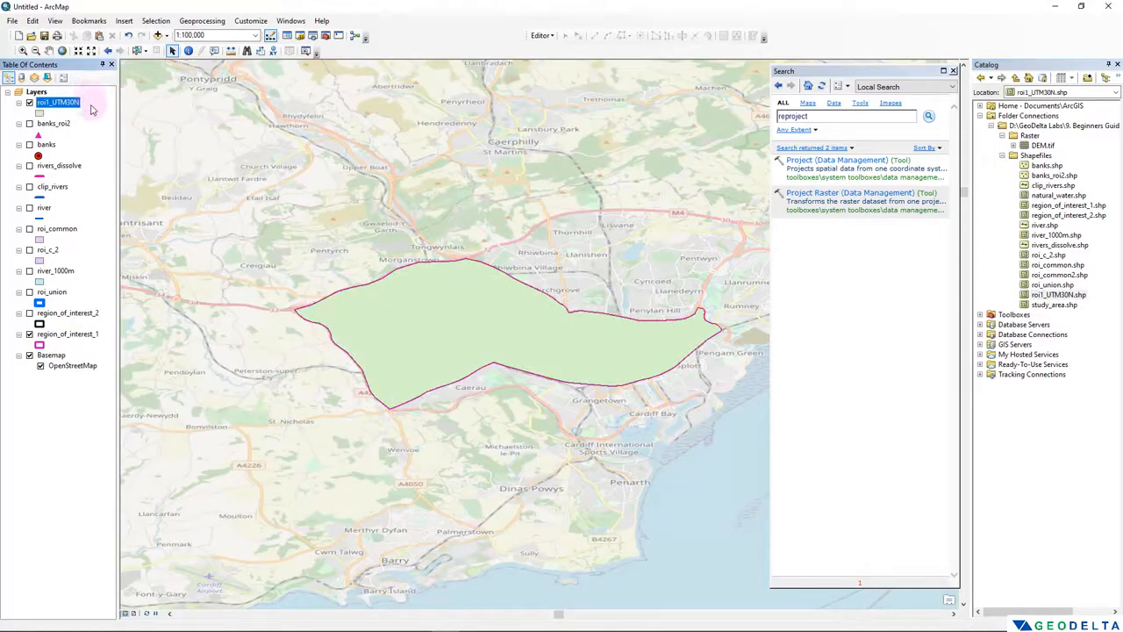
- Check the projected coordinate system in the source properties of the roi1_UTM30N layer, and close the properties
{"action": "left_click", "coordinate": [66, 104]}
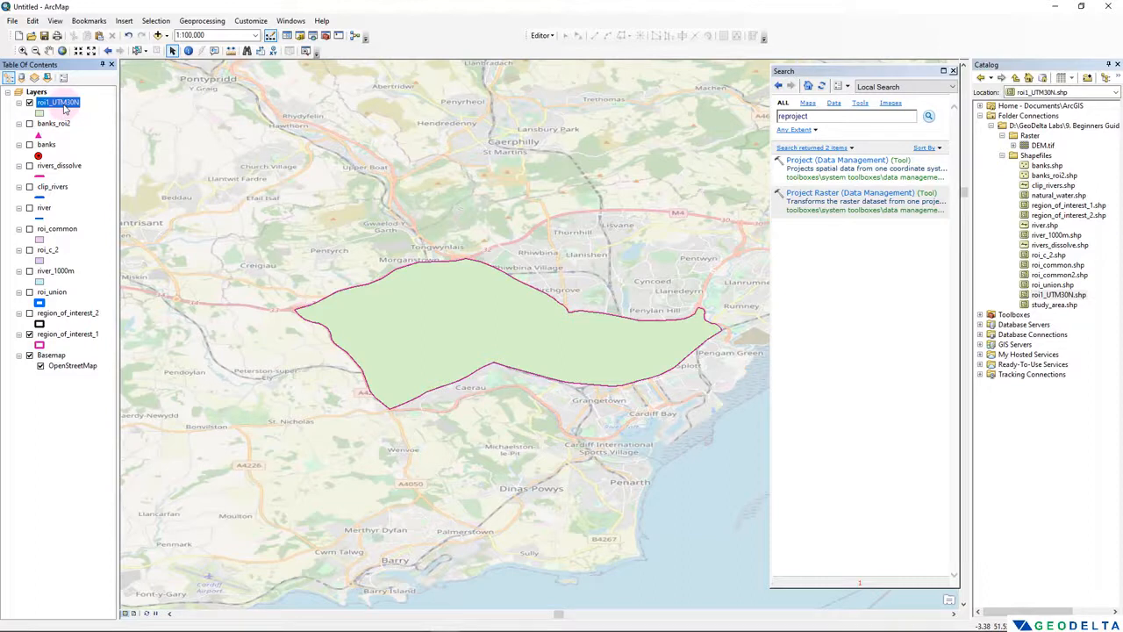
{"action": "right_click", "coordinate": [62, 104]}
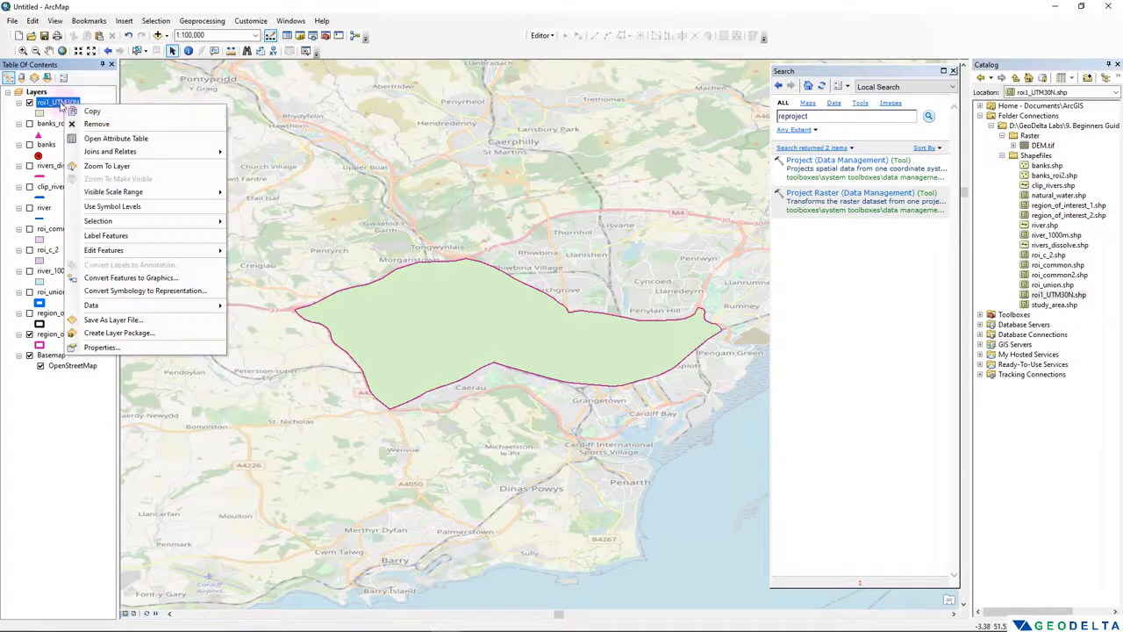
{"action": "left_click", "coordinate": [98, 347]}
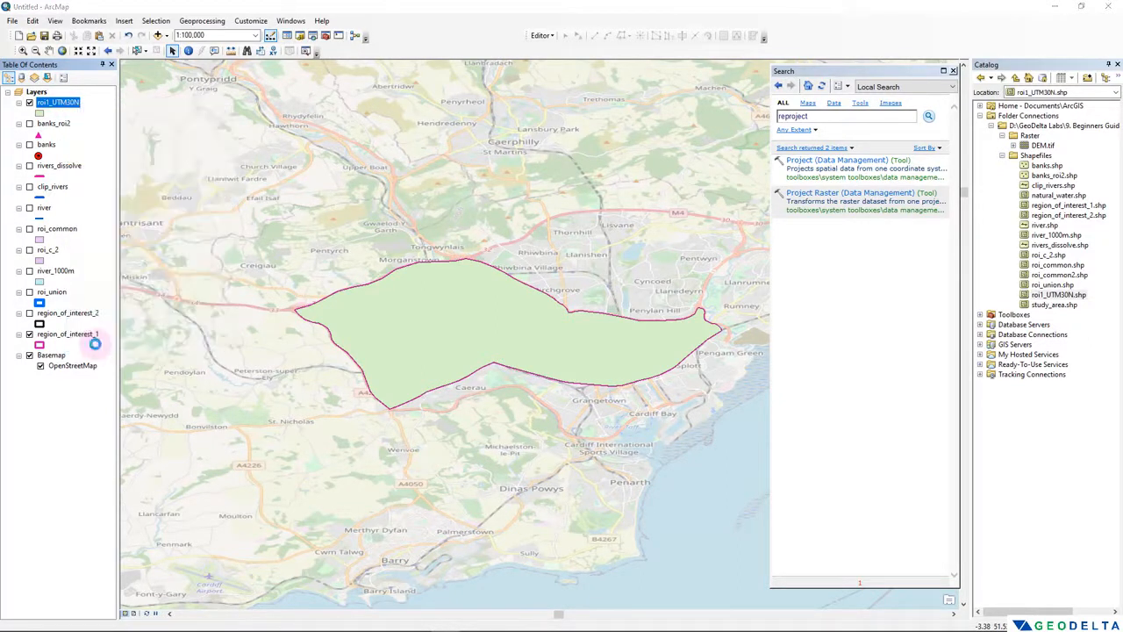
{"action": "left_click", "coordinate": [416, 193]}
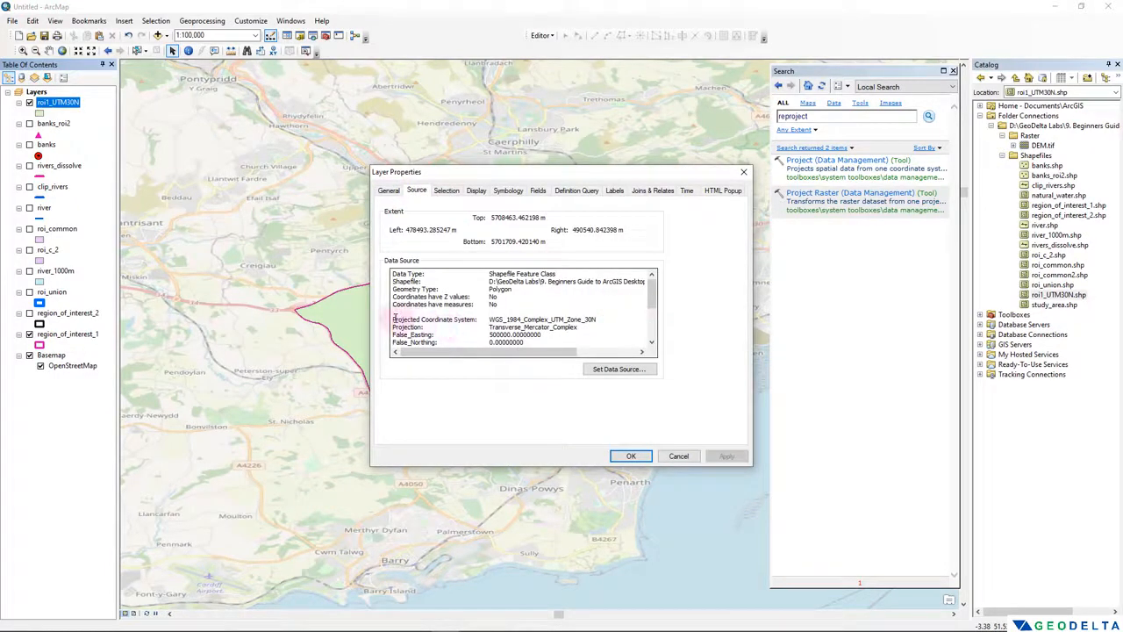
{"action": "left_click", "coordinate": [602, 321]}
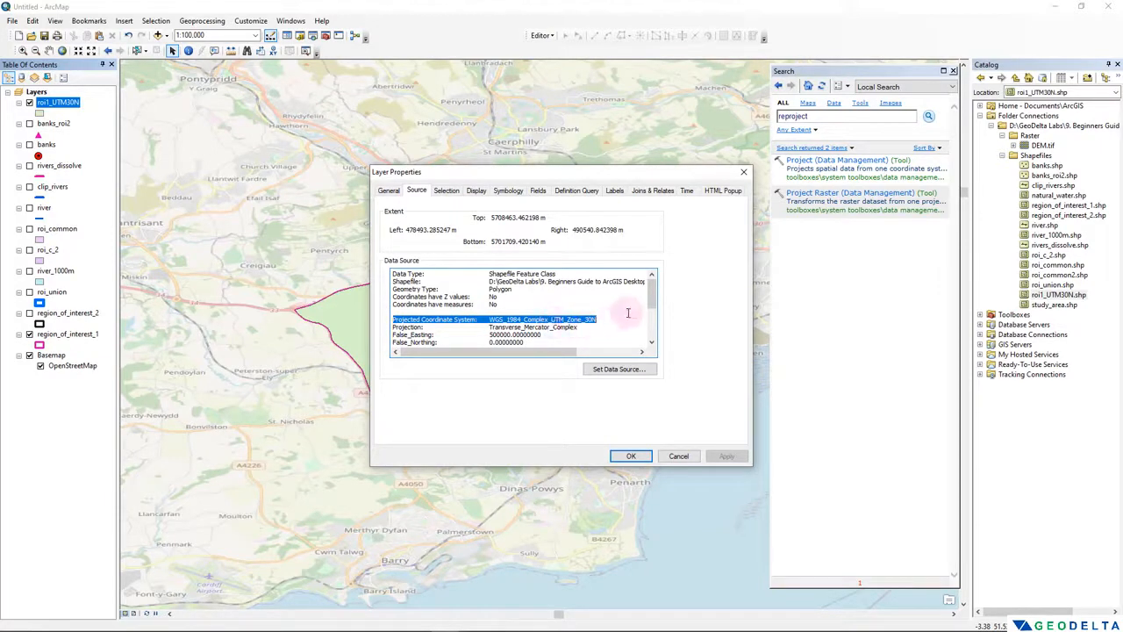
{"action": "left_click", "coordinate": [744, 171]}
- Check the geographic coordinate system in the source properties of the region_of_interest_1 layer for comparison, and close the properties
{"action": "left_click", "coordinate": [76, 342]}
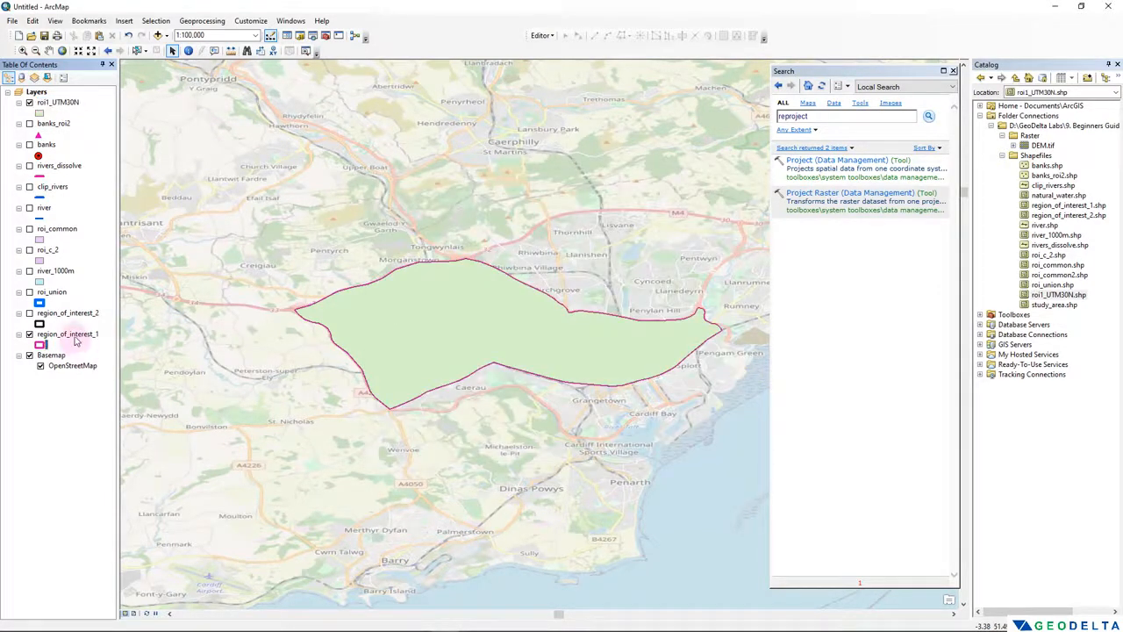
{"action": "right_click", "coordinate": [75, 337]}
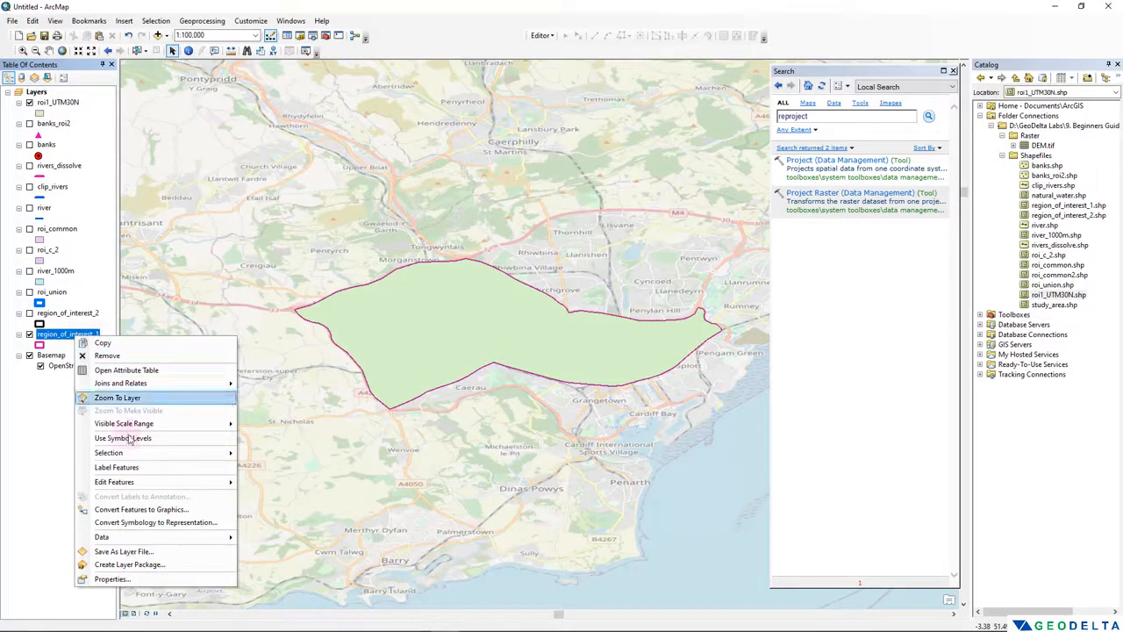
{"action": "left_click", "coordinate": [133, 581]}
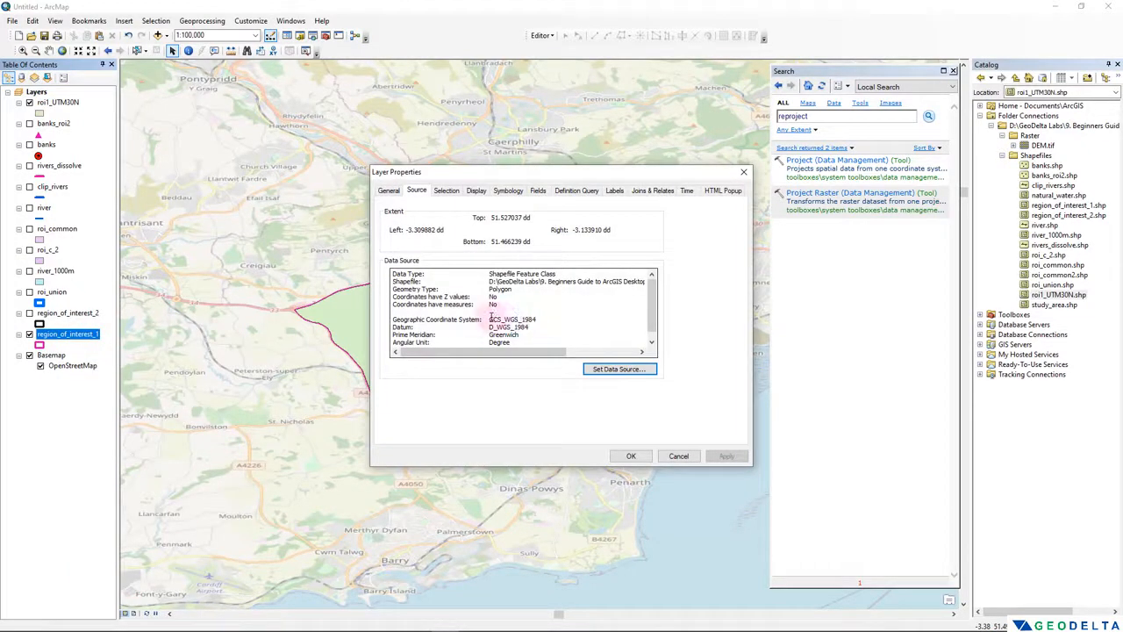
{"action": "left_click_drag", "start_coordinate": [490, 320], "coordinate": [533, 319]}
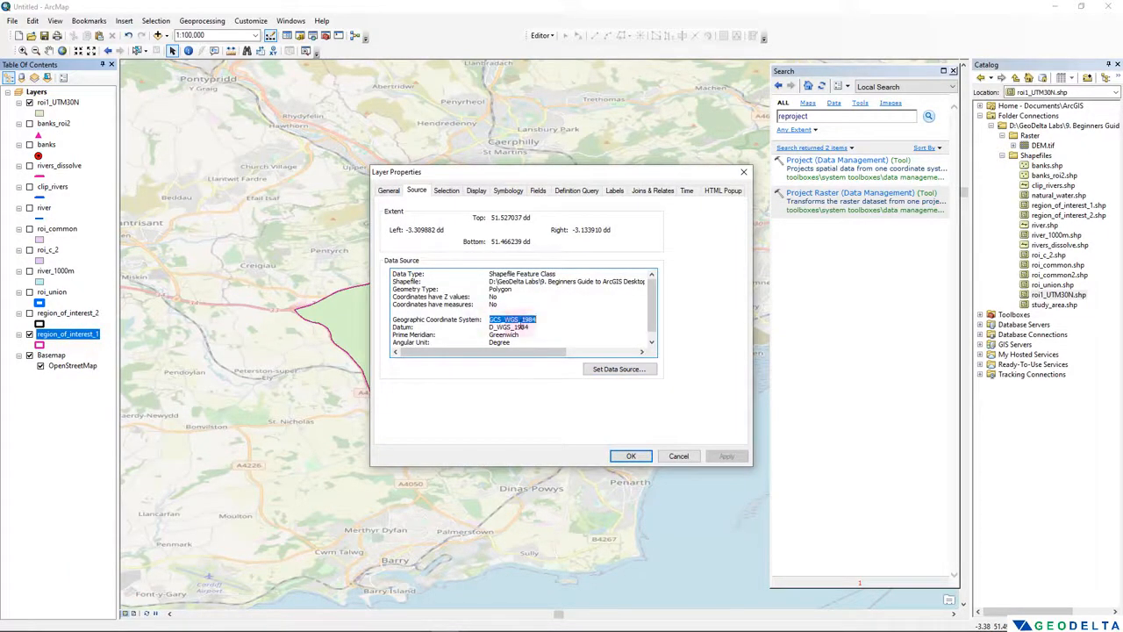
{"action": "left_click", "coordinate": [745, 170]}
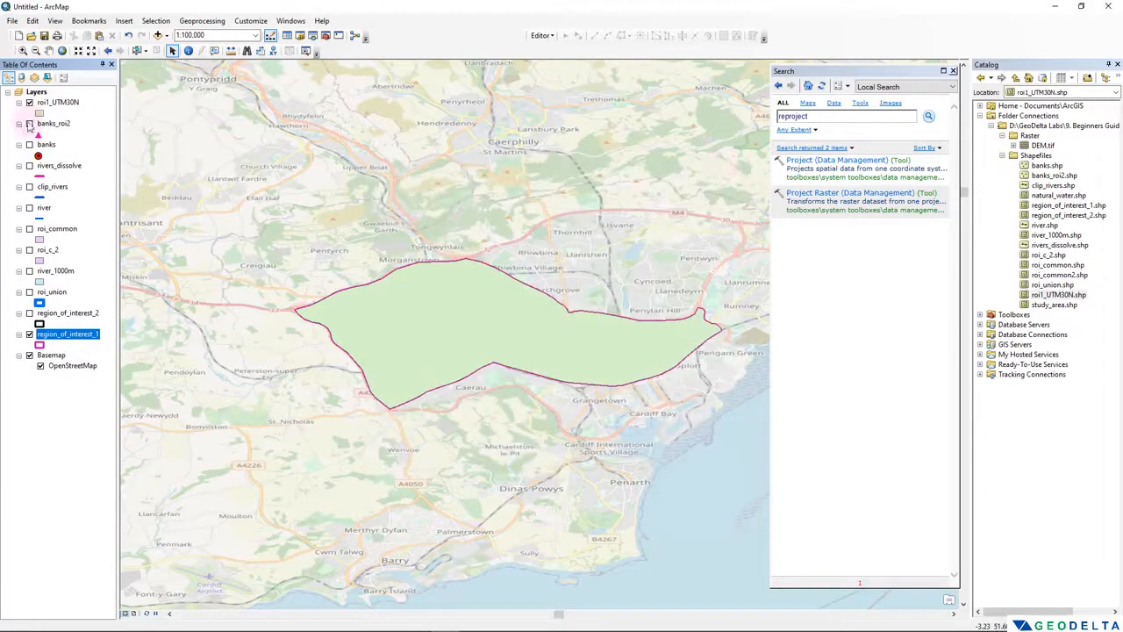
- Open the attribute table of roi1_UTM30N and start Calculate Geometry on its area field outside an edit session
{"action": "left_click", "coordinate": [57, 103]}
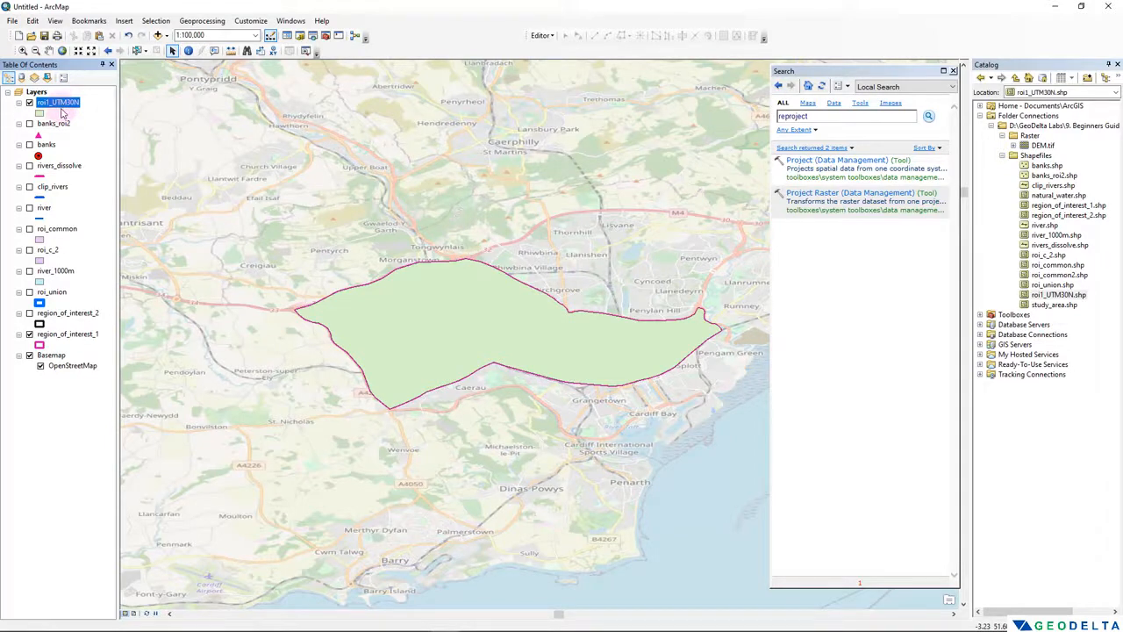
{"action": "right_click", "coordinate": [56, 104]}
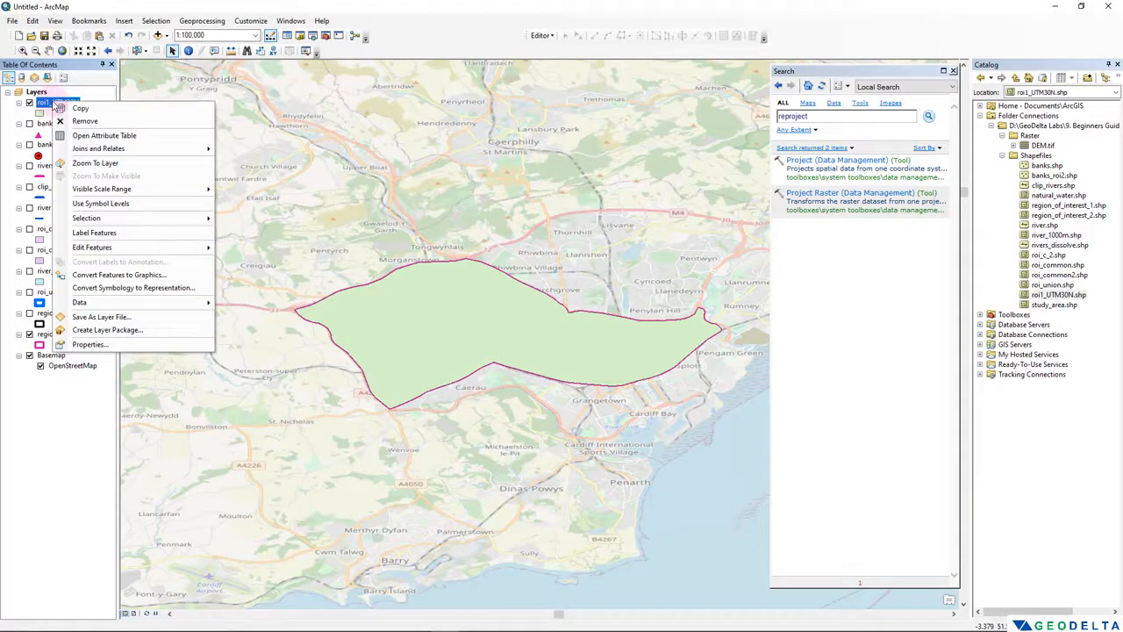
{"action": "left_click", "coordinate": [91, 136]}
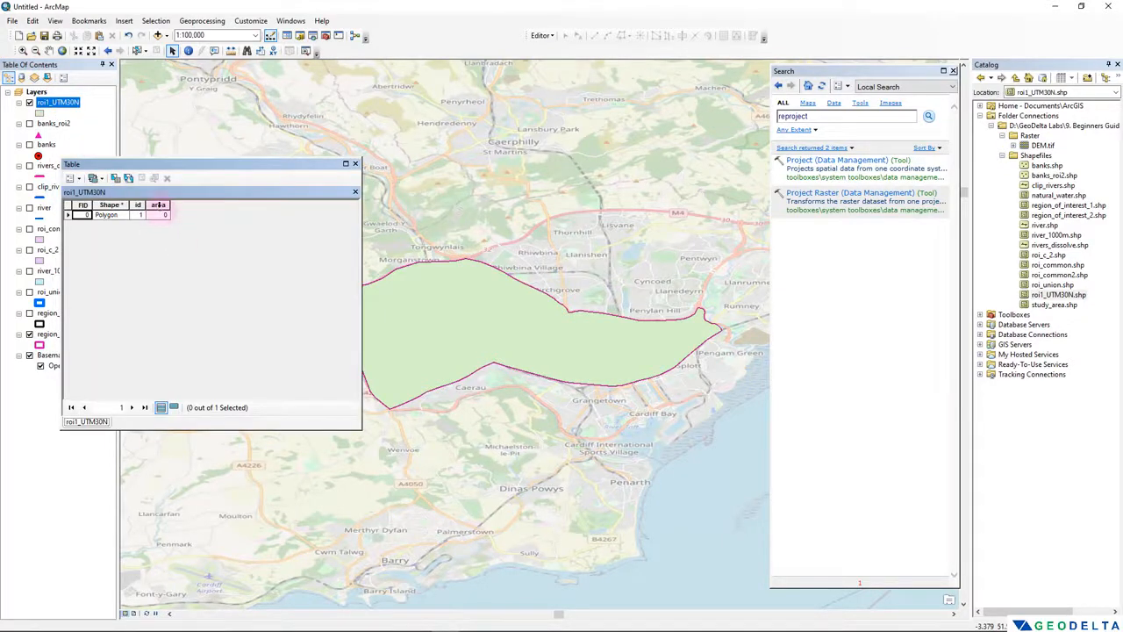
{"action": "left_click", "coordinate": [158, 204]}
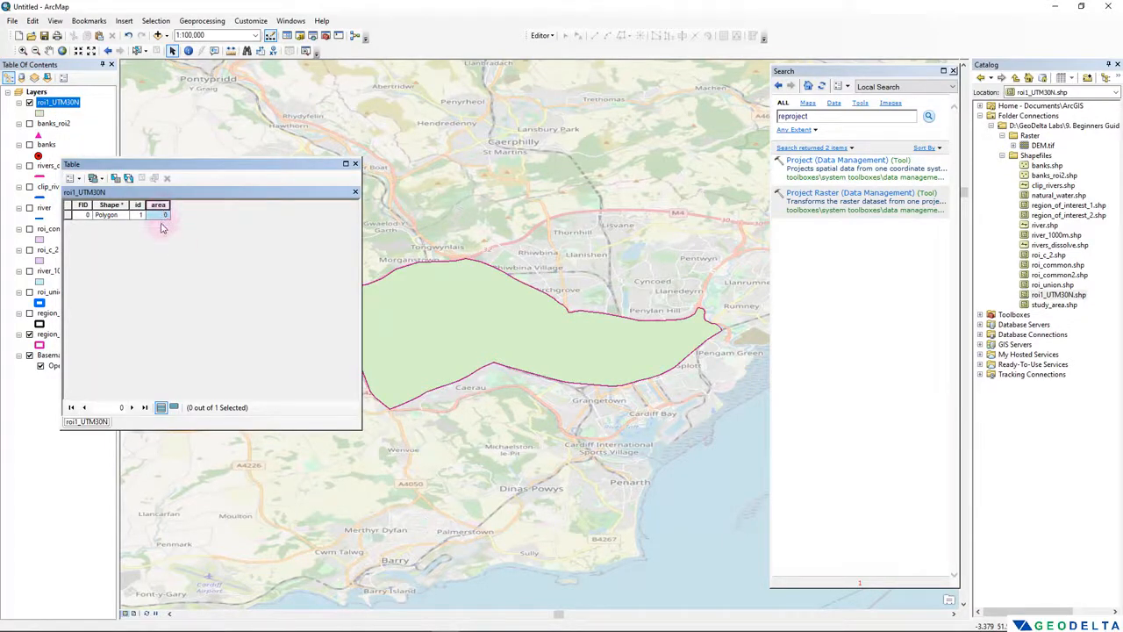
{"action": "right_click", "coordinate": [156, 206]}
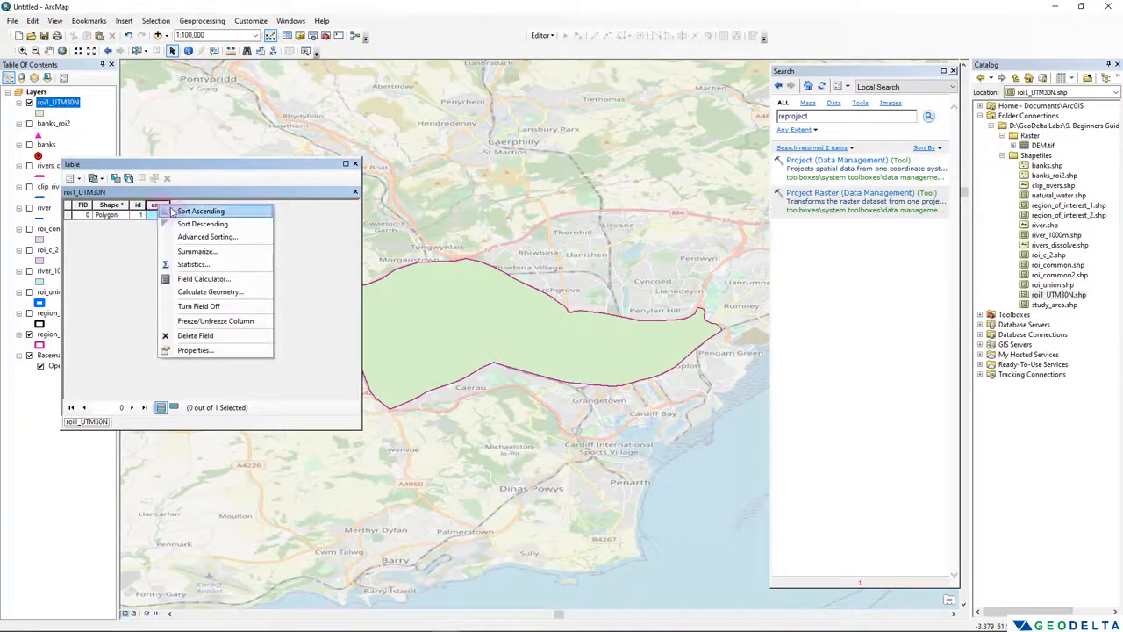
{"action": "left_click", "coordinate": [220, 292]}
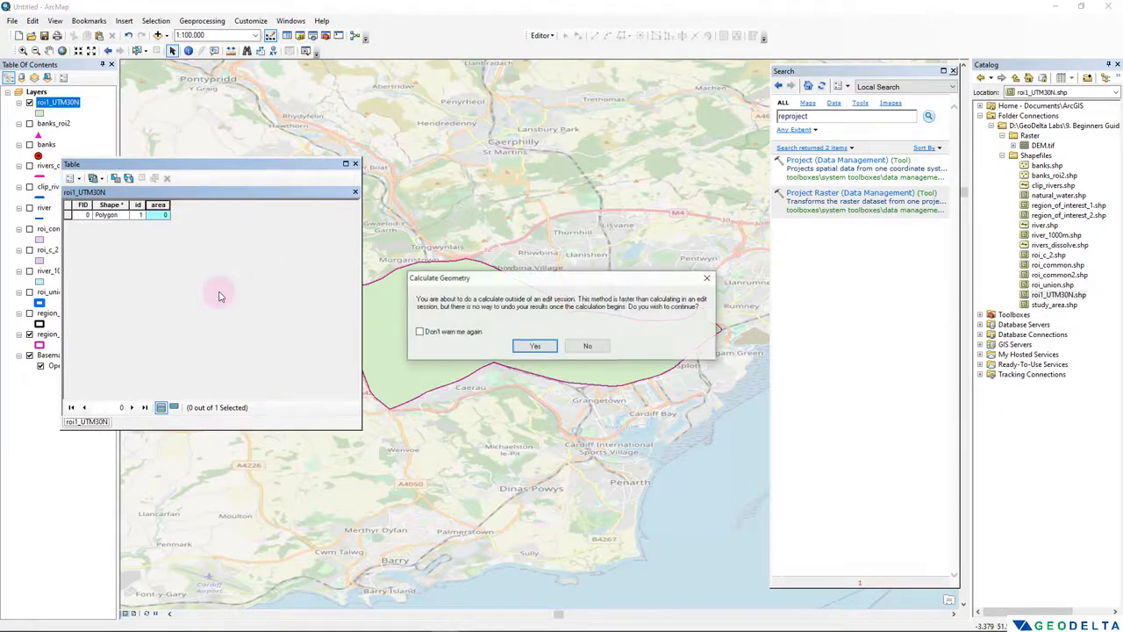
{"action": "left_click", "coordinate": [535, 347]}
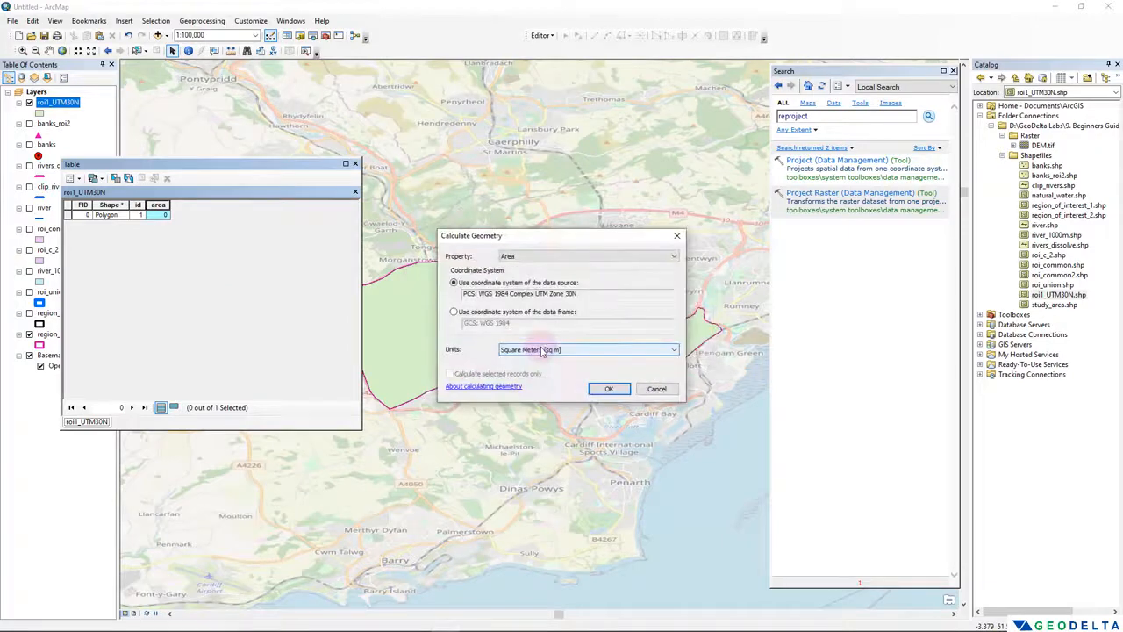
- Calculate the polygon's Area in Square Kilometers, using the coordinate system of the data source
{"action": "left_click_drag", "start_coordinate": [562, 237], "coordinate": [264, 212]}
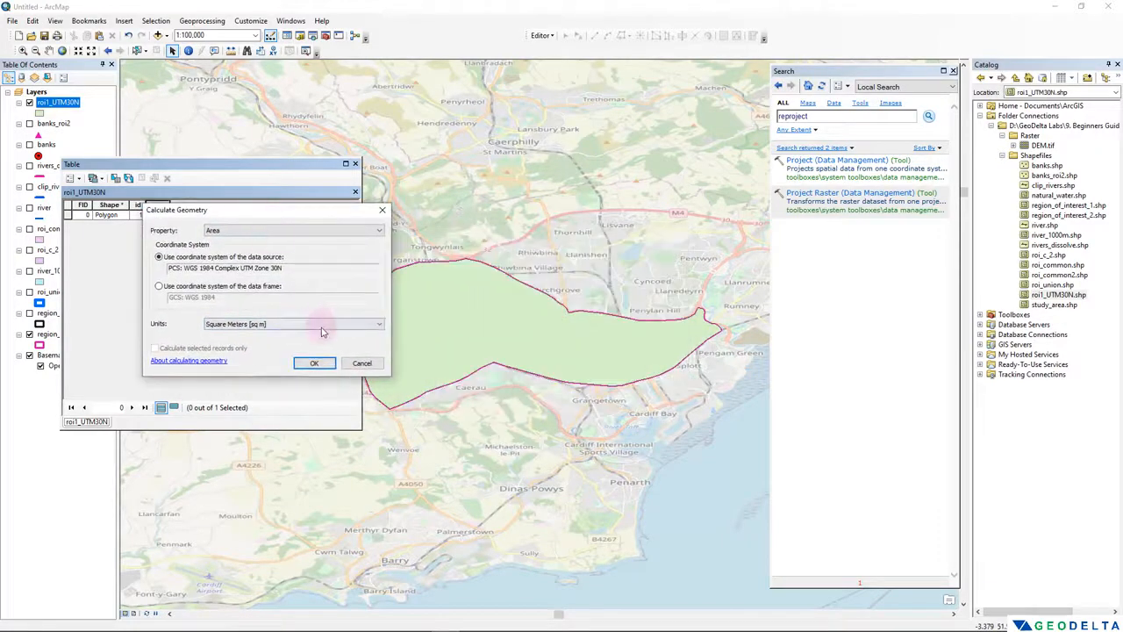
{"action": "left_click", "coordinate": [361, 324]}
{"action": "left_click", "coordinate": [355, 324]}
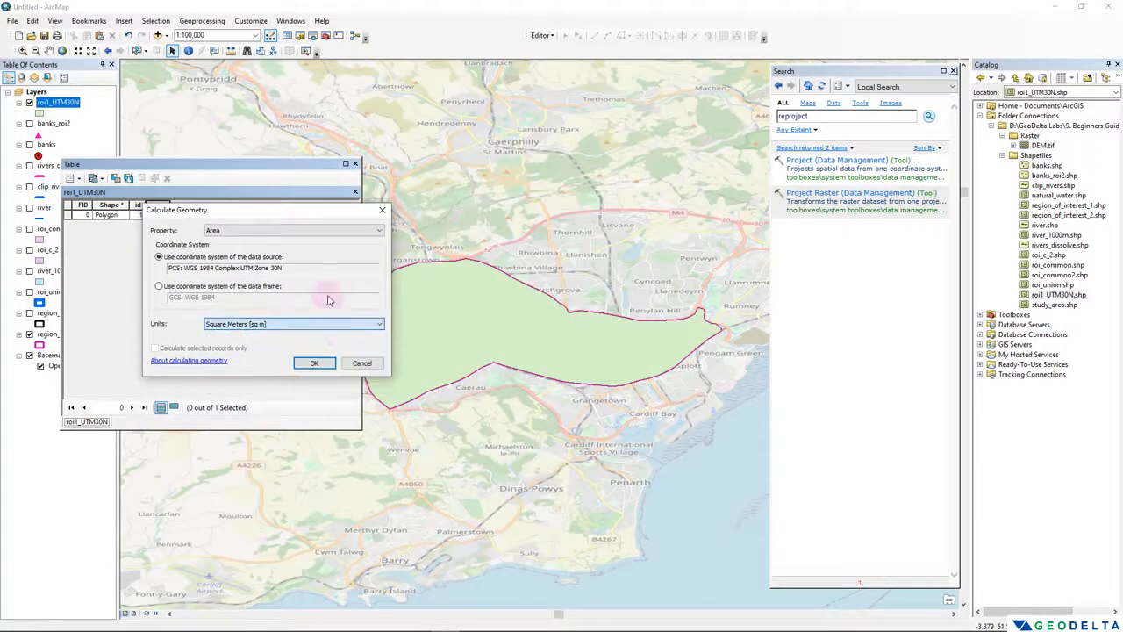
{"action": "left_click", "coordinate": [291, 231]}
{"action": "left_click", "coordinate": [273, 242]}
{"action": "left_click", "coordinate": [265, 325]}
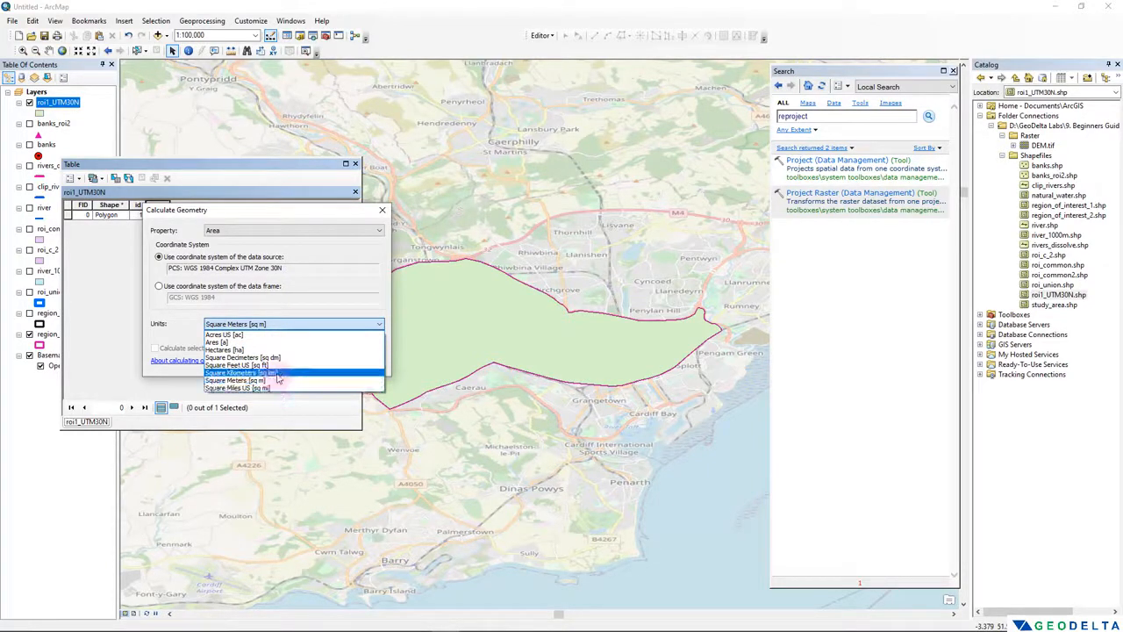
{"action": "left_click", "coordinate": [279, 374]}
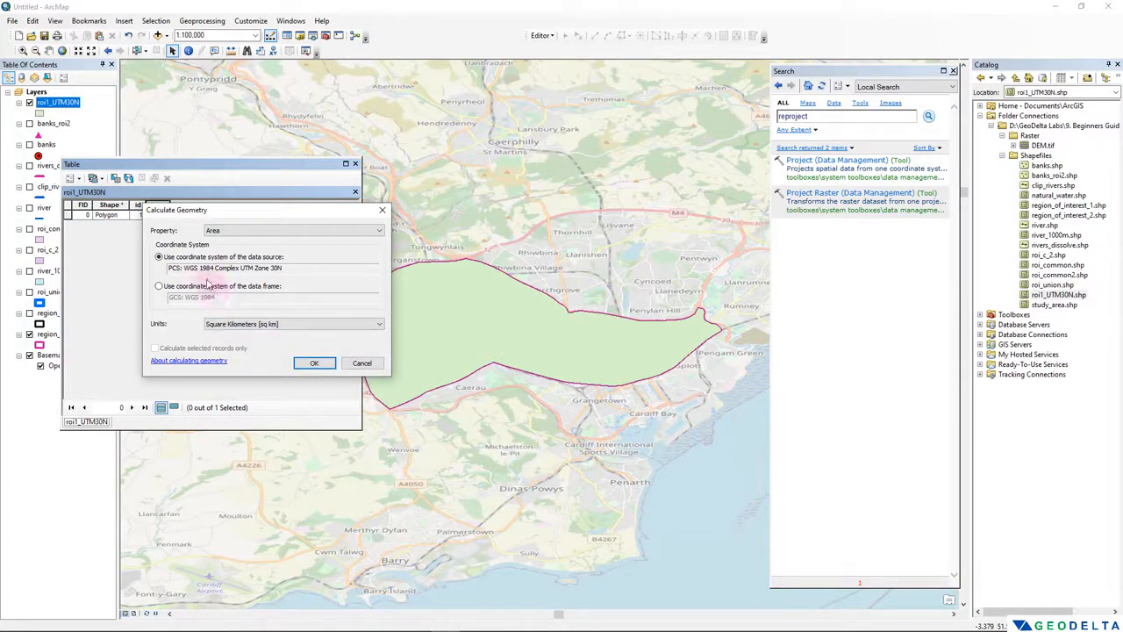
{"action": "left_click", "coordinate": [313, 363]}
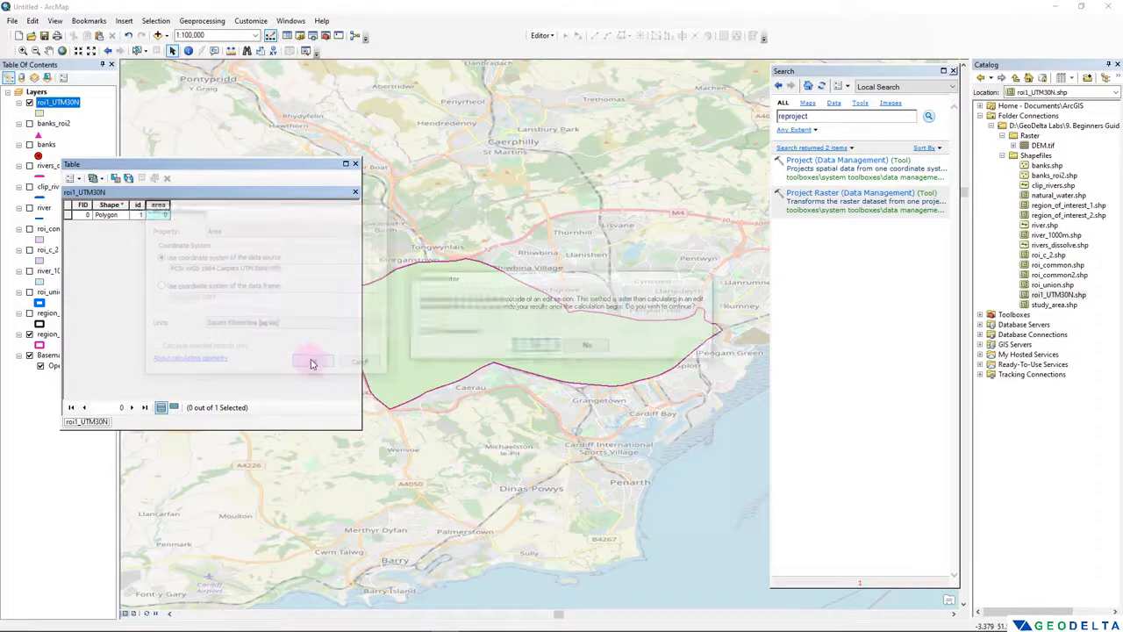
{"action": "left_click", "coordinate": [535, 345]}
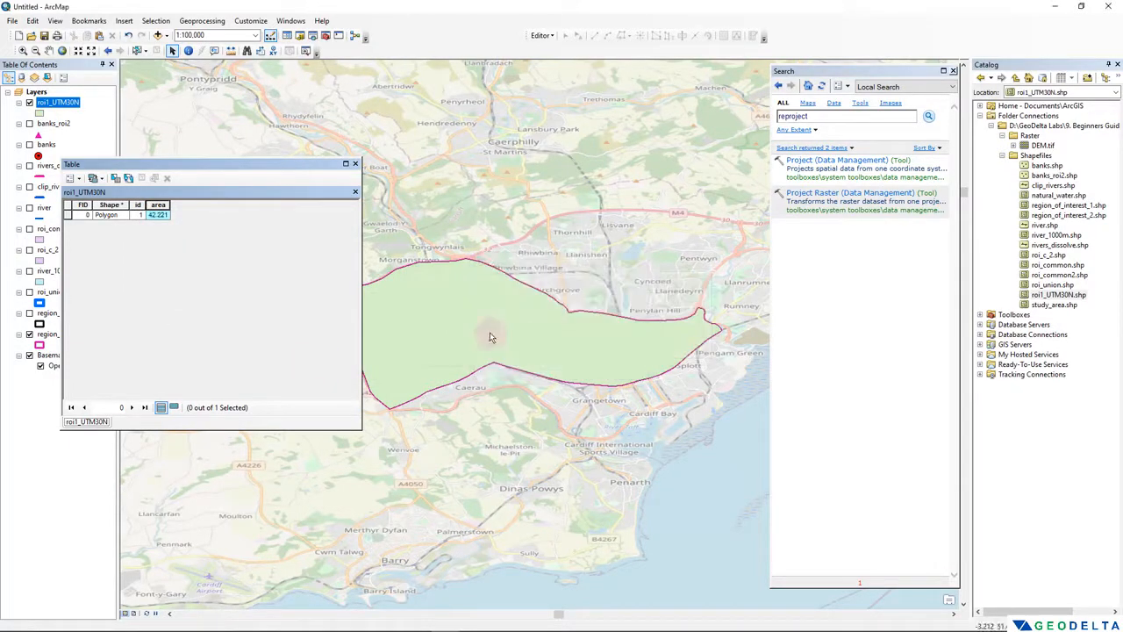
{"action": "left_click", "coordinate": [155, 216]}
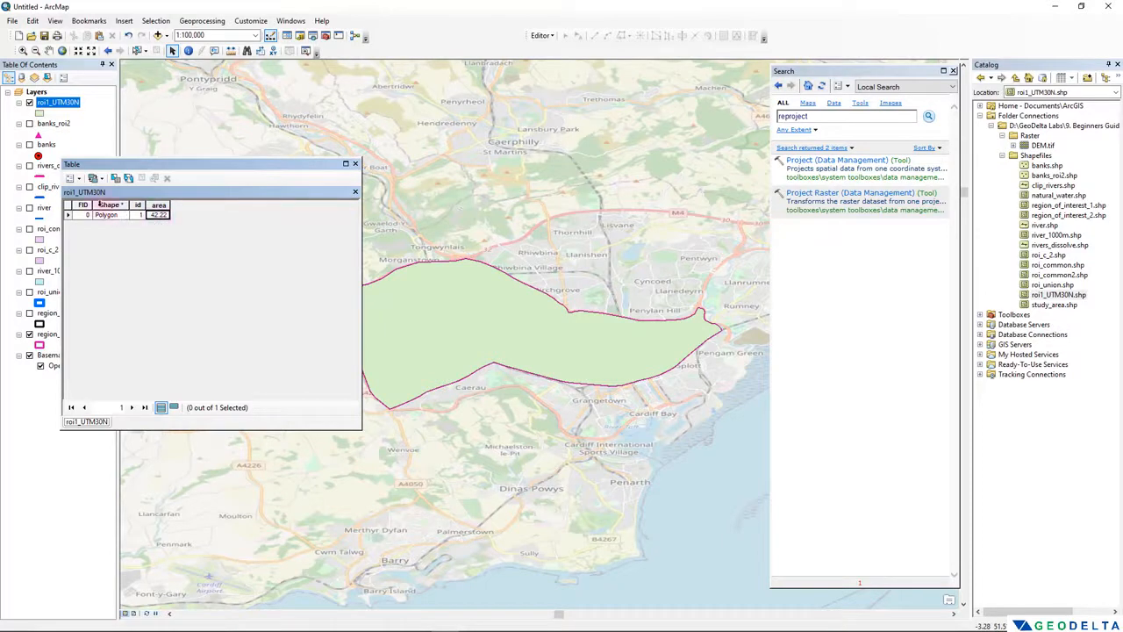
- Add a Short Integer field named perim to the roi1_UTM30N attribute table
{"action": "left_click_drag", "start_coordinate": [123, 167], "coordinate": [193, 186]}
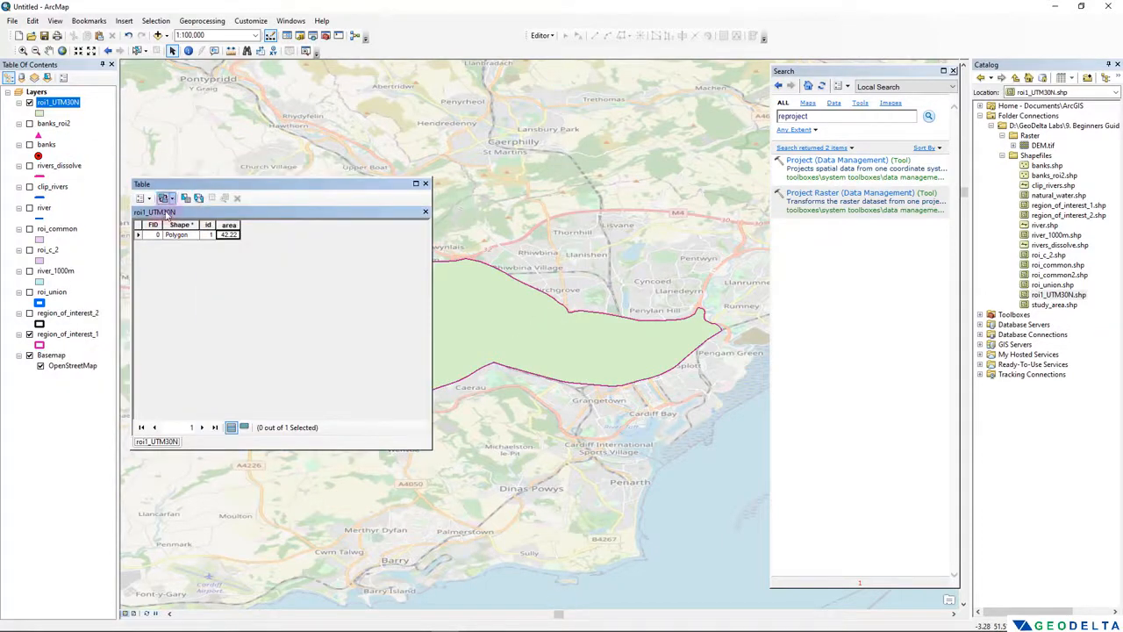
{"action": "left_click", "coordinate": [145, 198]}
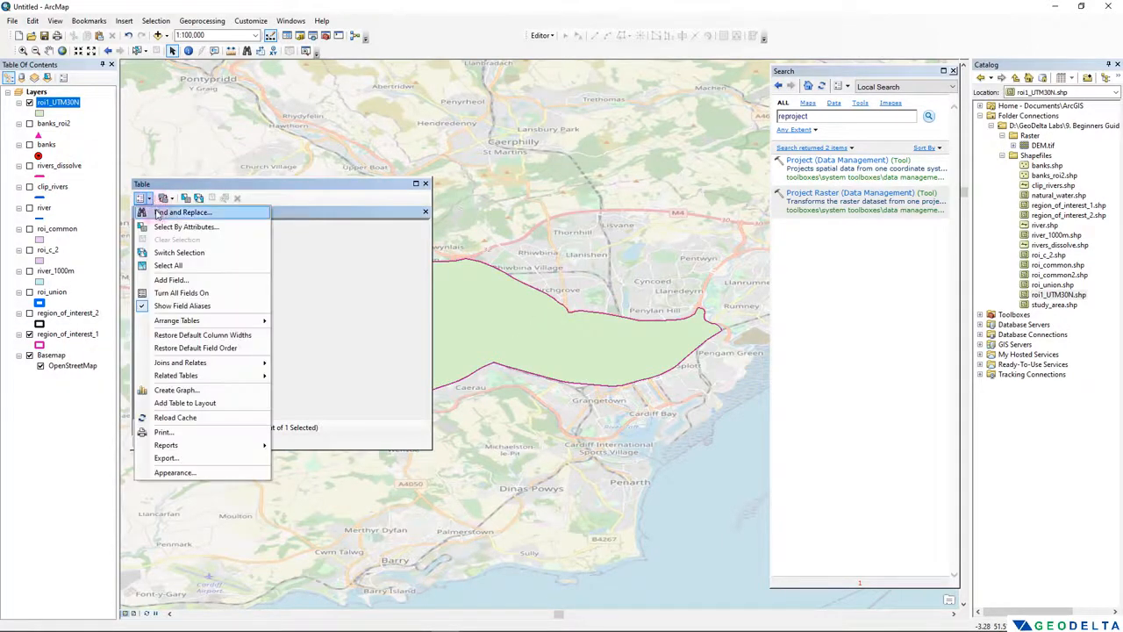
{"action": "left_click", "coordinate": [175, 280]}
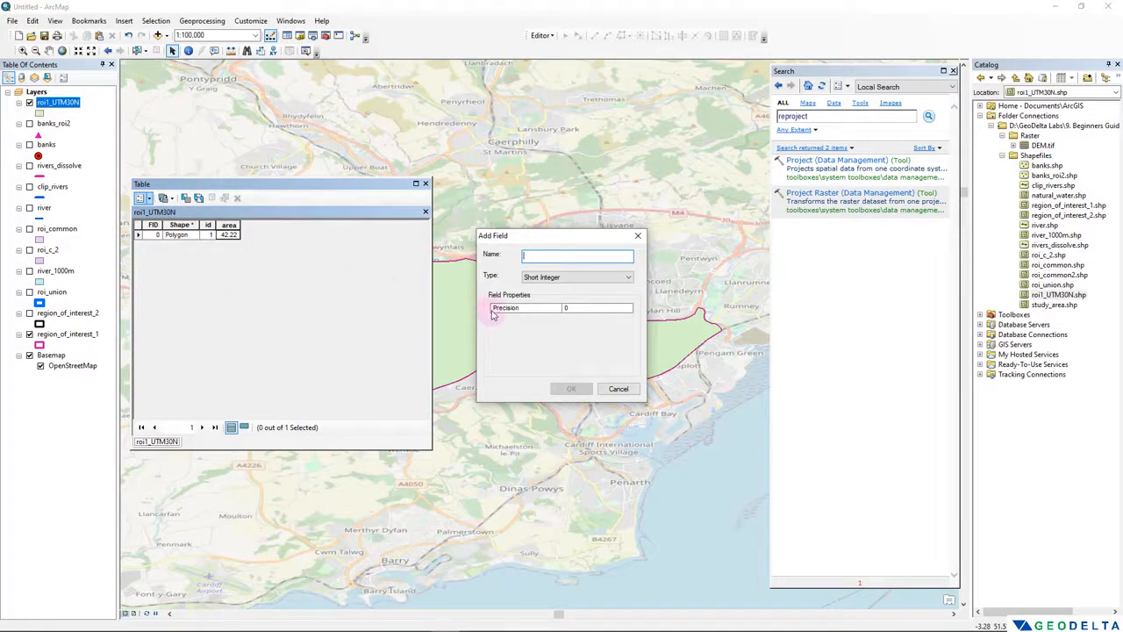
{"action": "type", "text": "perim"}
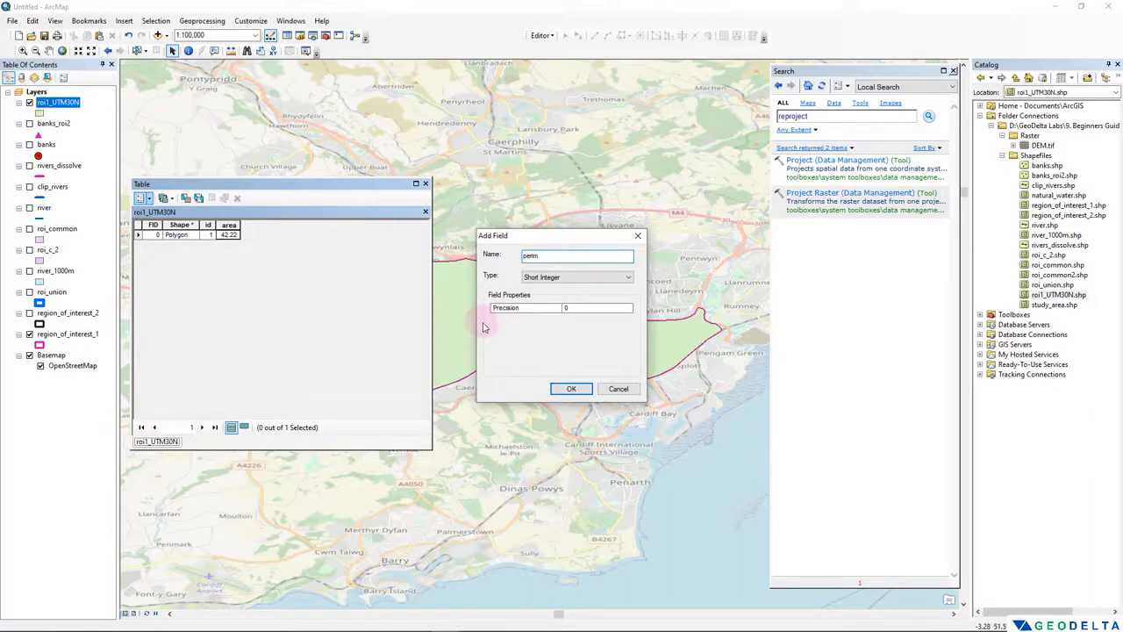
{"action": "left_click", "coordinate": [558, 278]}
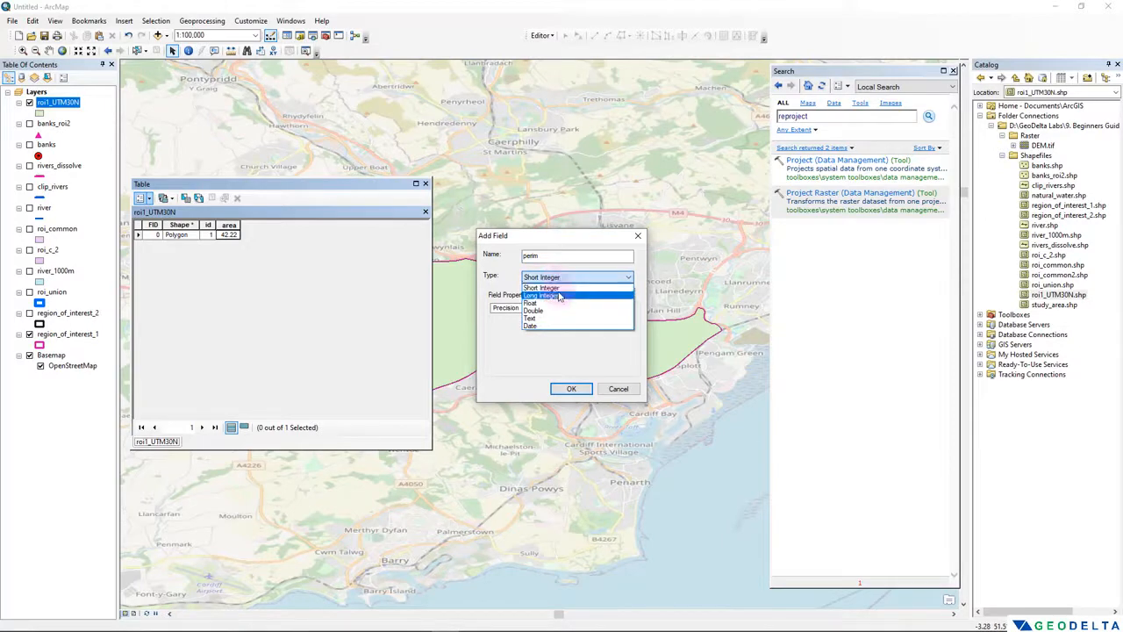
{"action": "left_click", "coordinate": [559, 290]}
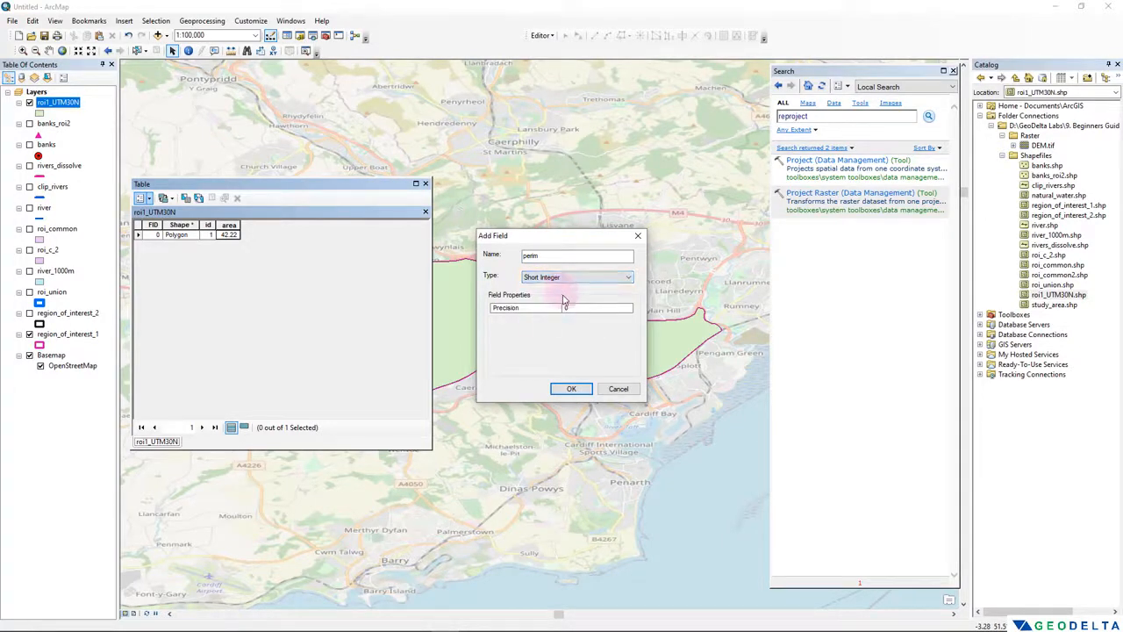
{"action": "left_click", "coordinate": [571, 389]}
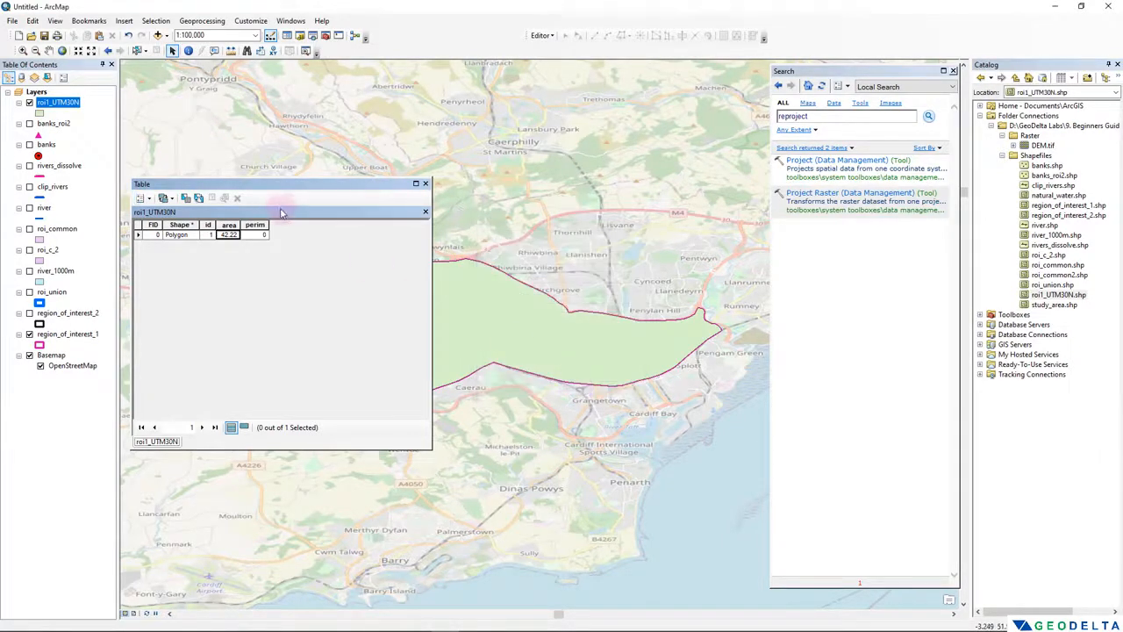
- Start Calculate Geometry on the perim field outside an edit session and set the property to Perimeter
{"action": "left_click", "coordinate": [254, 226]}
{"action": "right_click", "coordinate": [255, 226]}
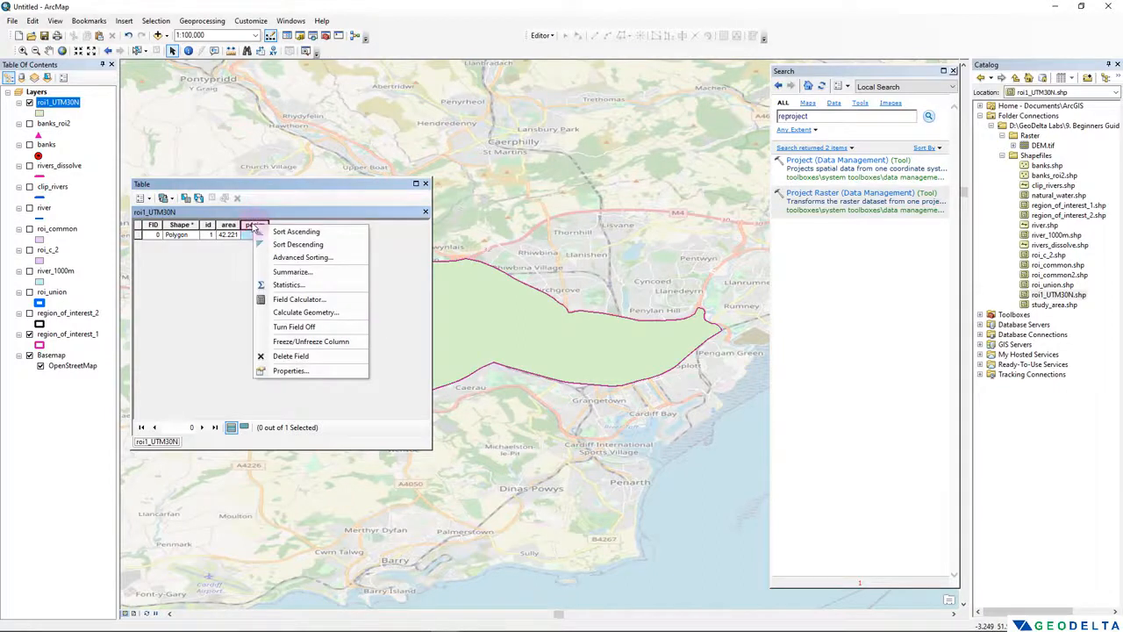
{"action": "left_click", "coordinate": [332, 314]}
{"action": "left_click", "coordinate": [530, 349]}
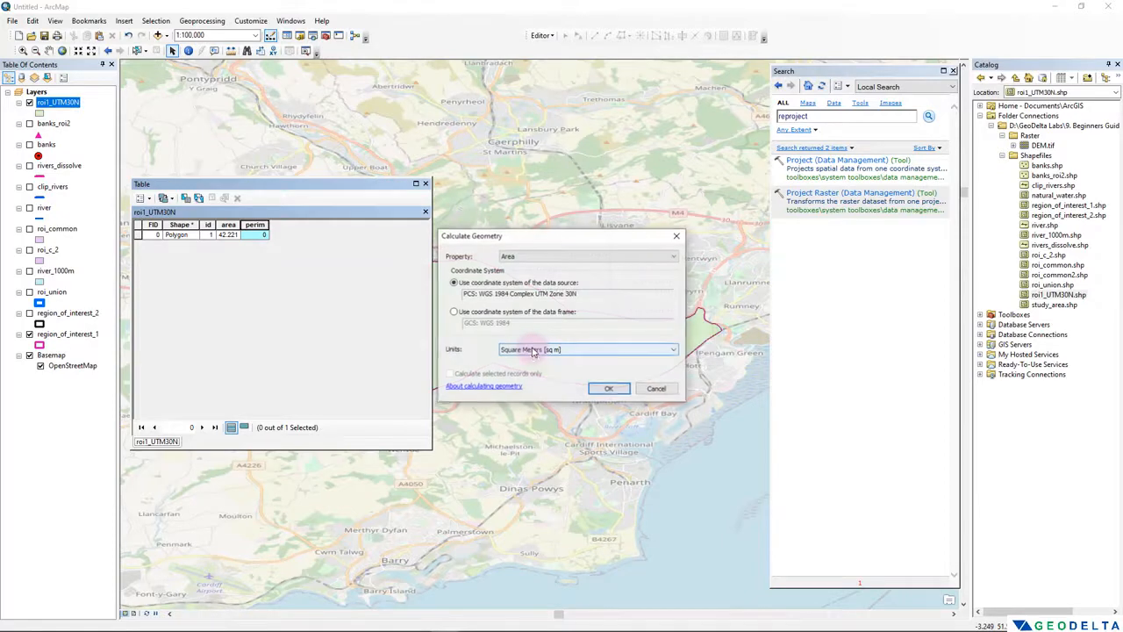
{"action": "left_click", "coordinate": [542, 350]}
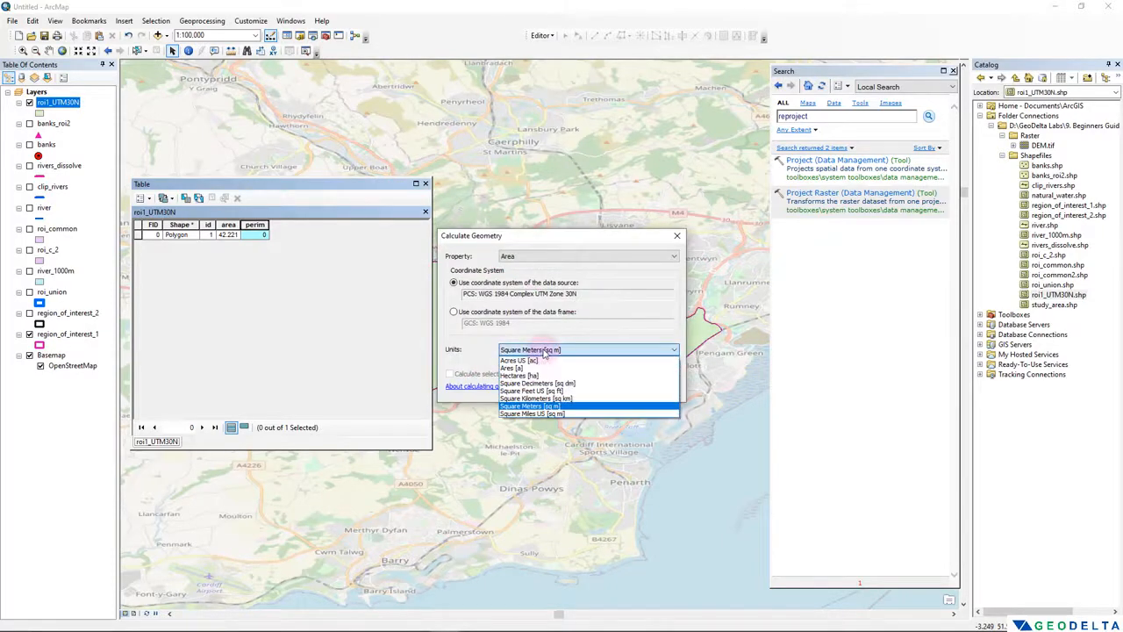
{"action": "left_click", "coordinate": [536, 256]}
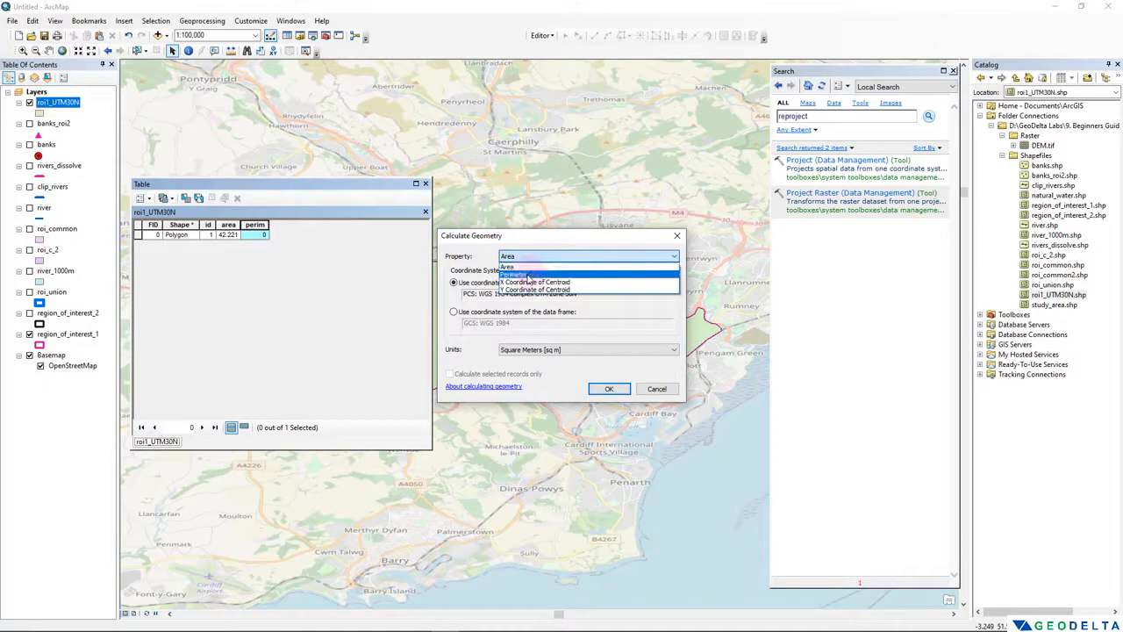
{"action": "left_click", "coordinate": [529, 277]}
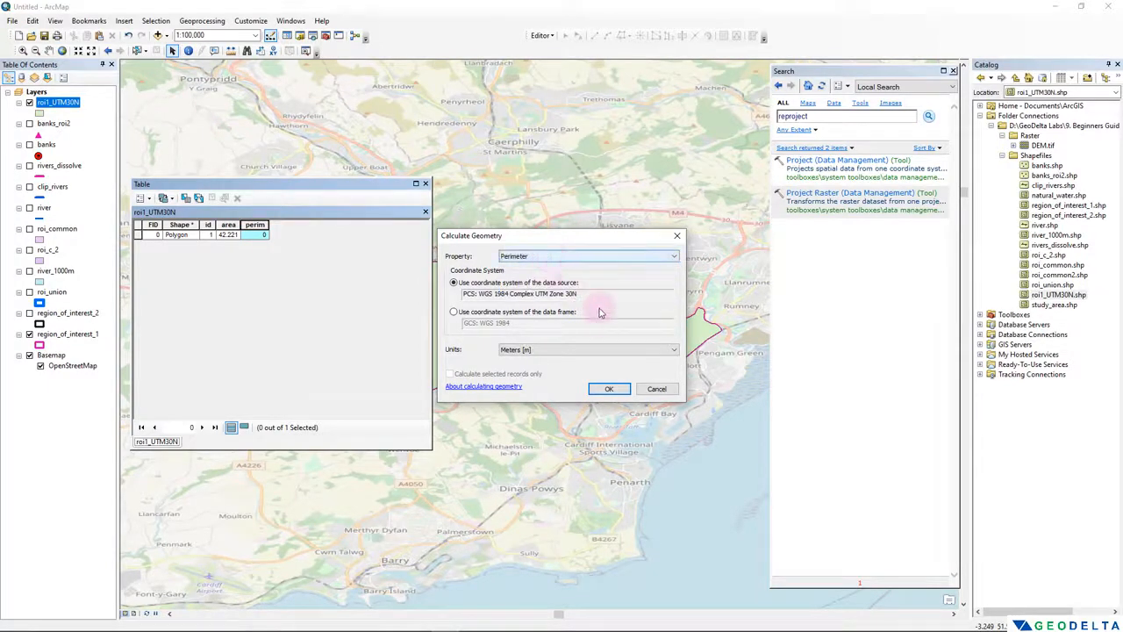
- Calculate the polygon's perimeter in Meters and close the attribute table
{"action": "left_click_drag", "start_coordinate": [563, 247], "coordinate": [359, 290]}
{"action": "left_click", "coordinate": [351, 393]}
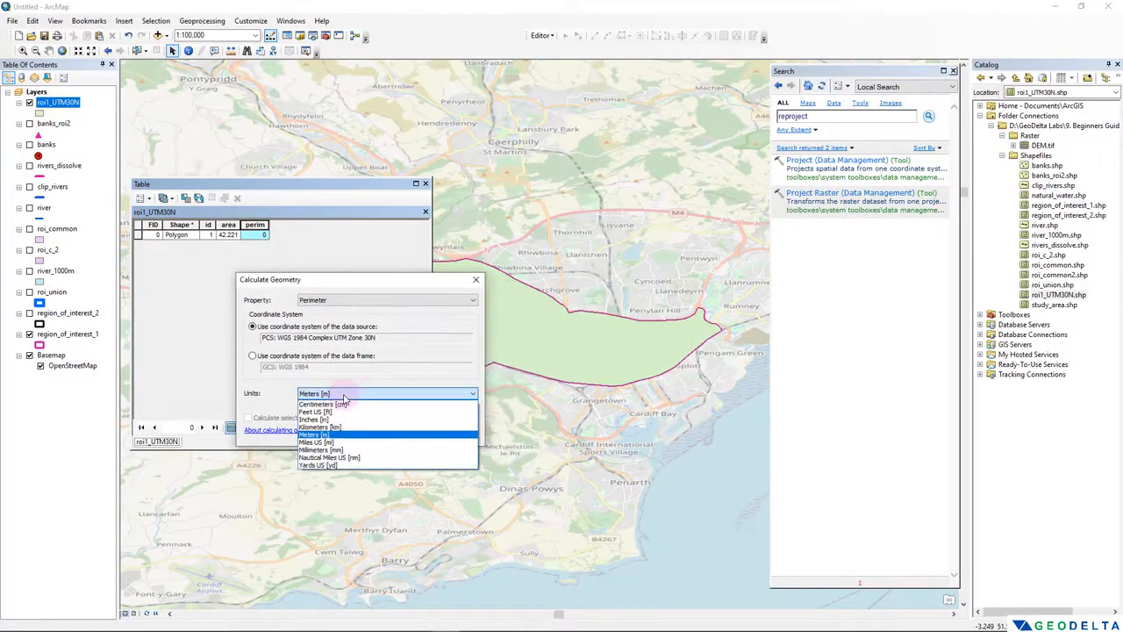
{"action": "left_click", "coordinate": [346, 436]}
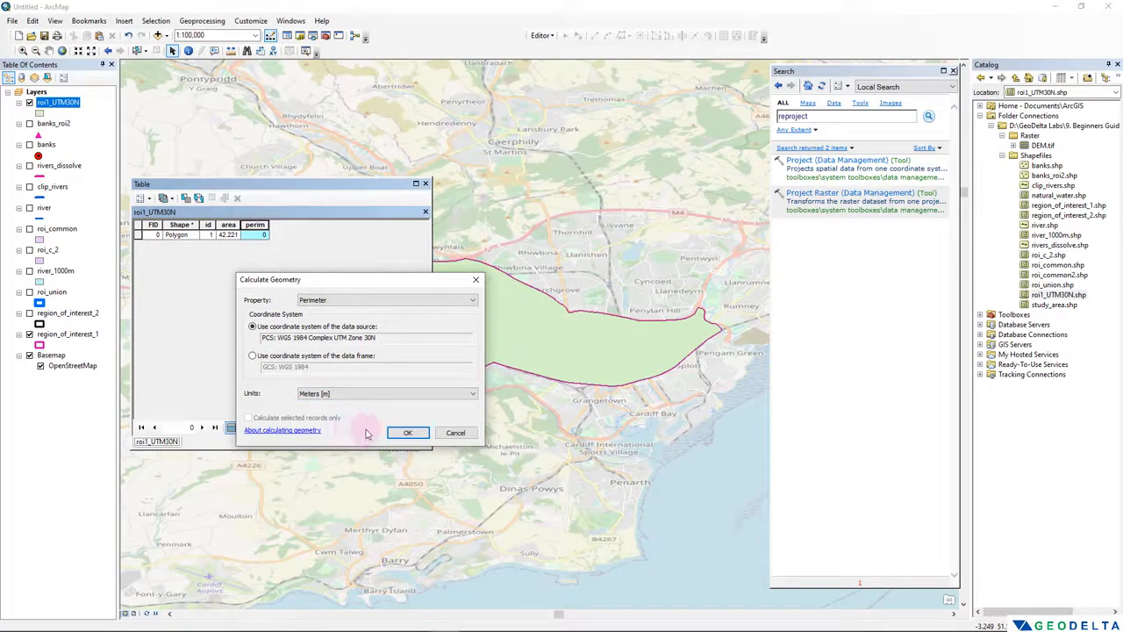
{"action": "left_click", "coordinate": [409, 433]}
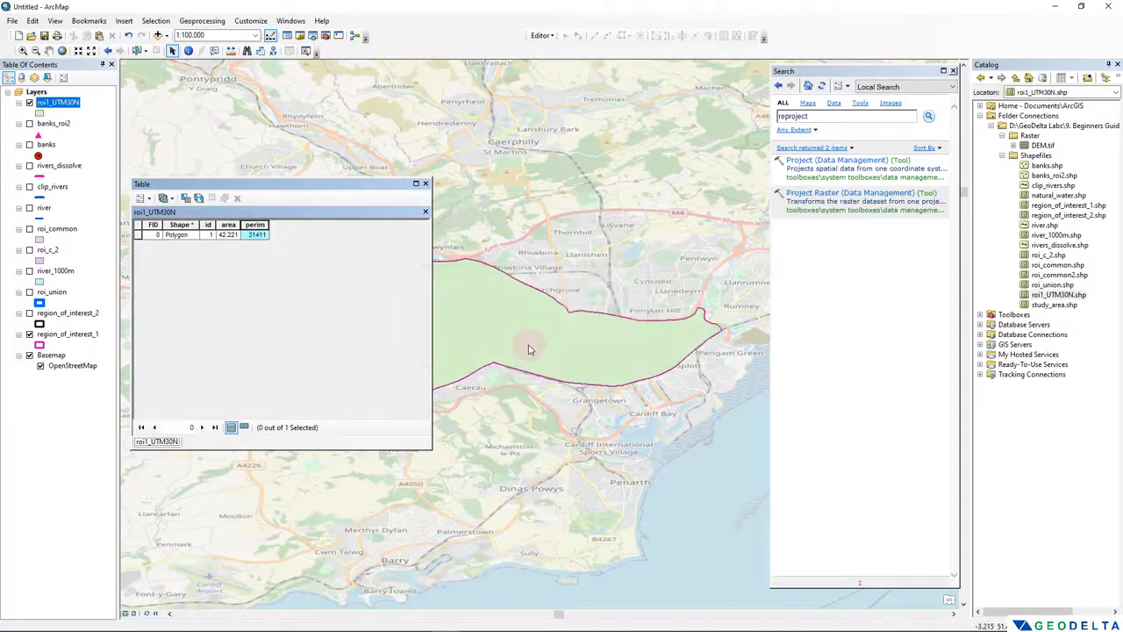
{"action": "left_click", "coordinate": [533, 346]}
{"action": "left_click", "coordinate": [253, 235]}
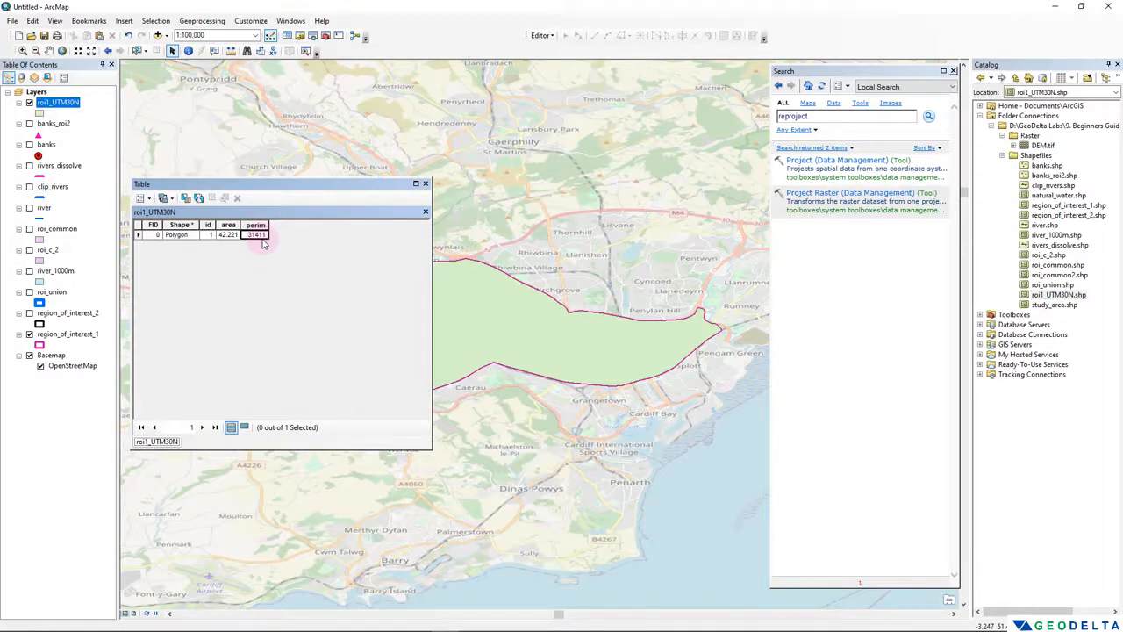
{"action": "left_click", "coordinate": [425, 183]}
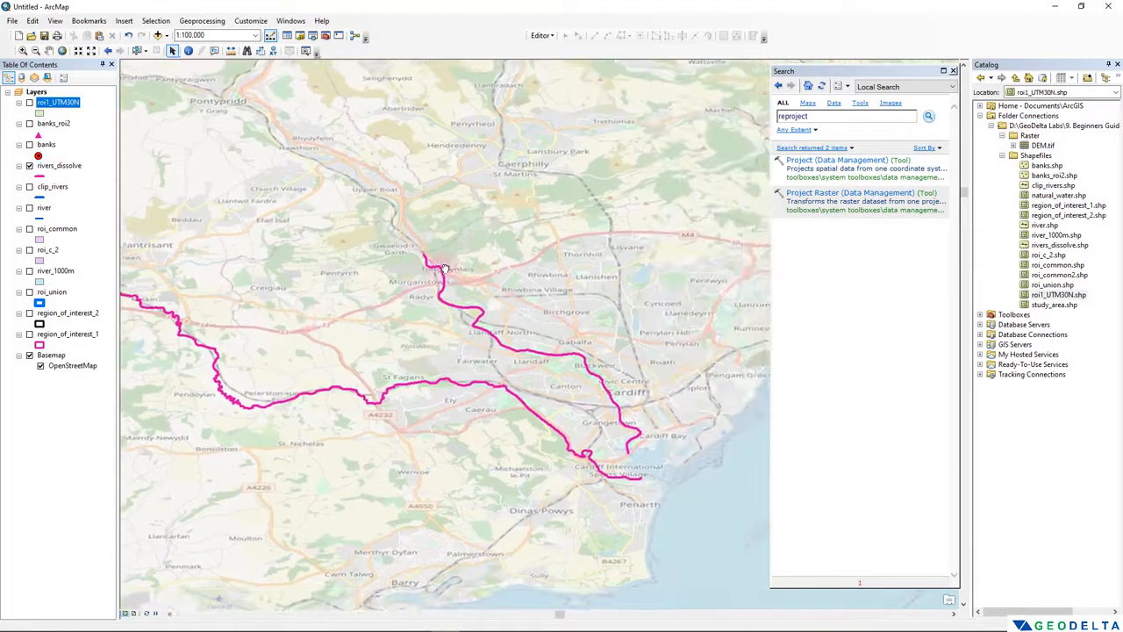
- Start the Measure tool over the Cardiff rivers and set its distance unit to Meters
{"action": "left_click_drag", "start_coordinate": [470, 266], "coordinate": [277, 233]}
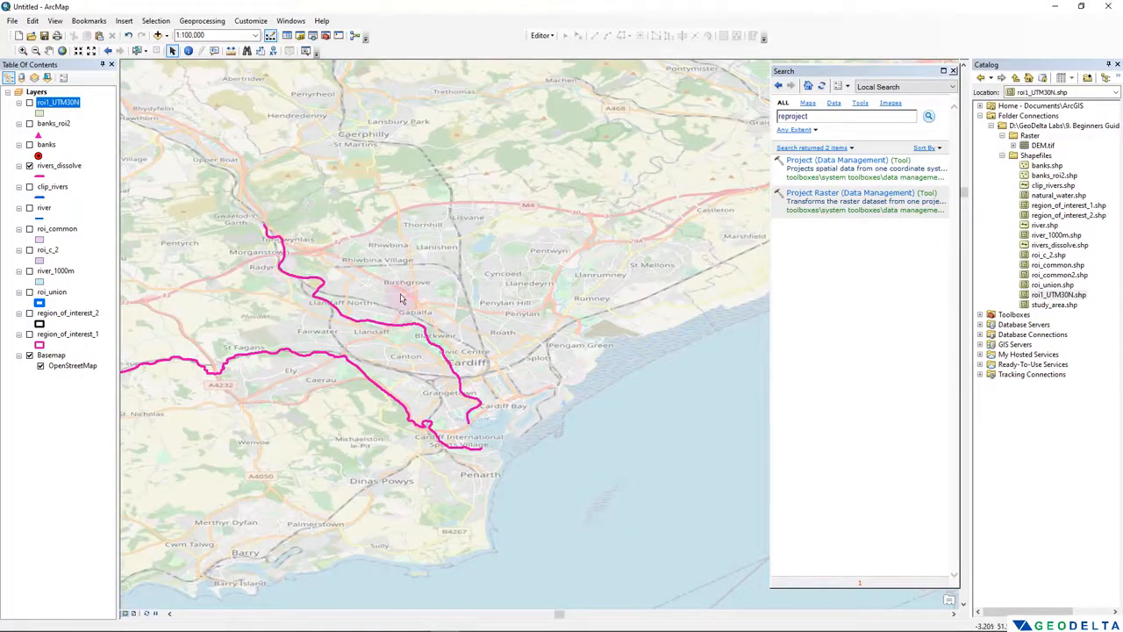
{"action": "scroll", "coordinate": [402, 297], "scroll_direction": "up", "scroll_amount": 2}
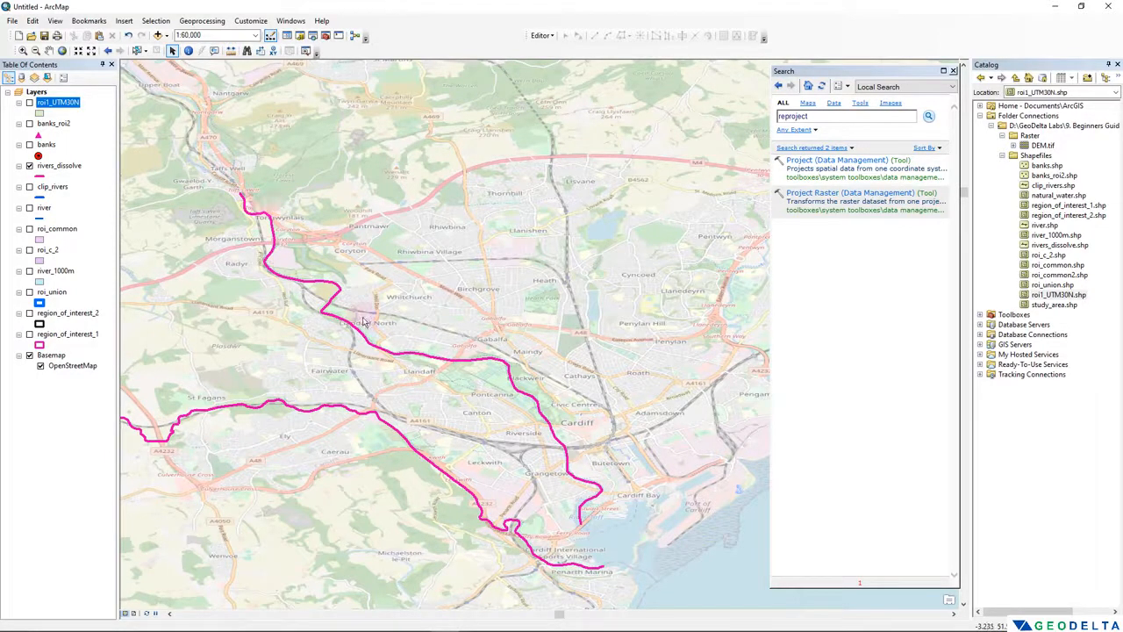
{"action": "left_click", "coordinate": [231, 52]}
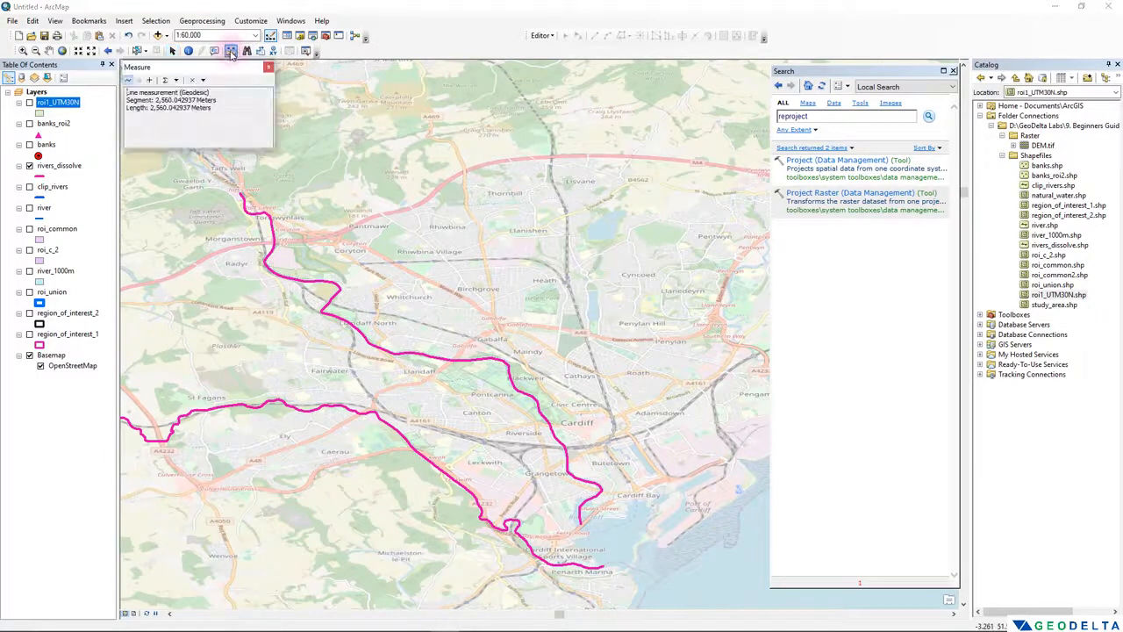
{"action": "left_click", "coordinate": [176, 81]}
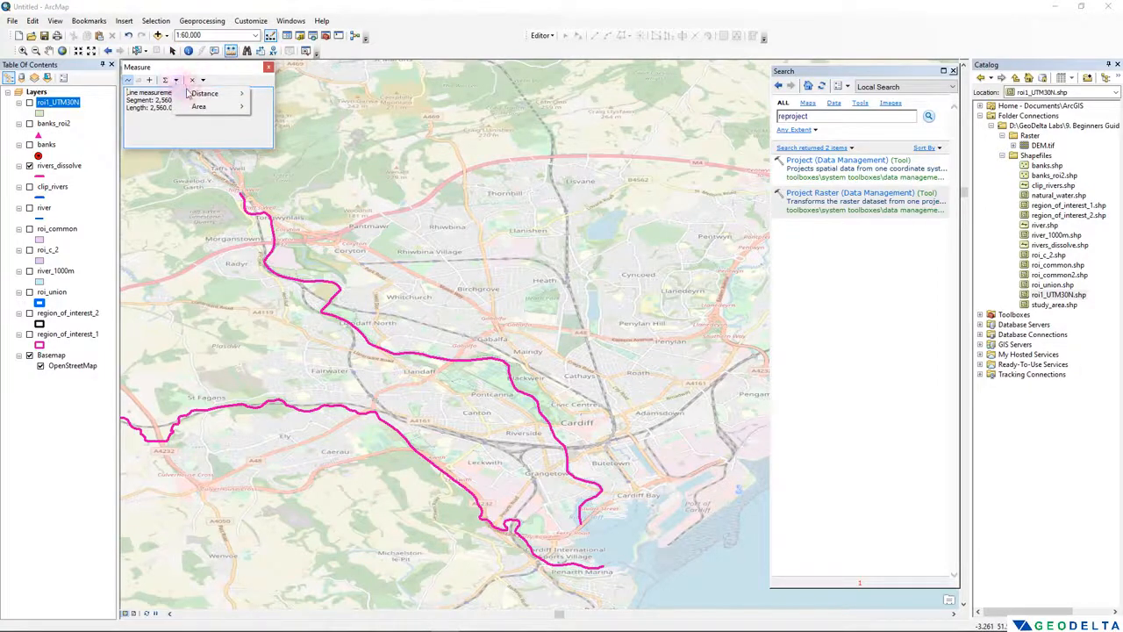
{"action": "mouse_move", "coordinate": [197, 93]}
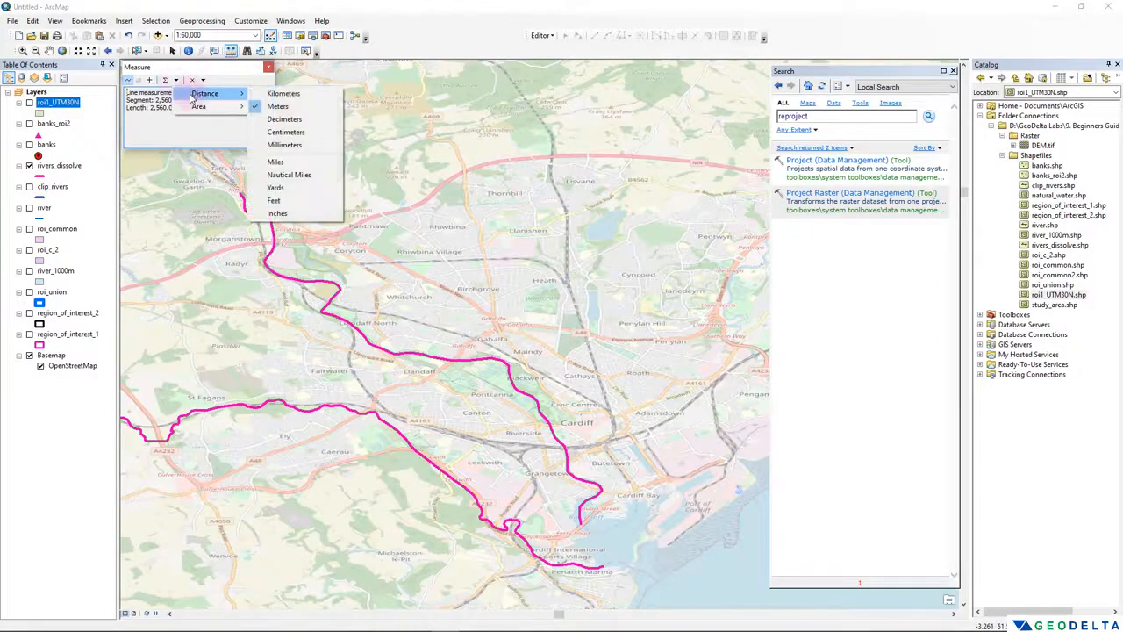
{"action": "left_click", "coordinate": [279, 106]}
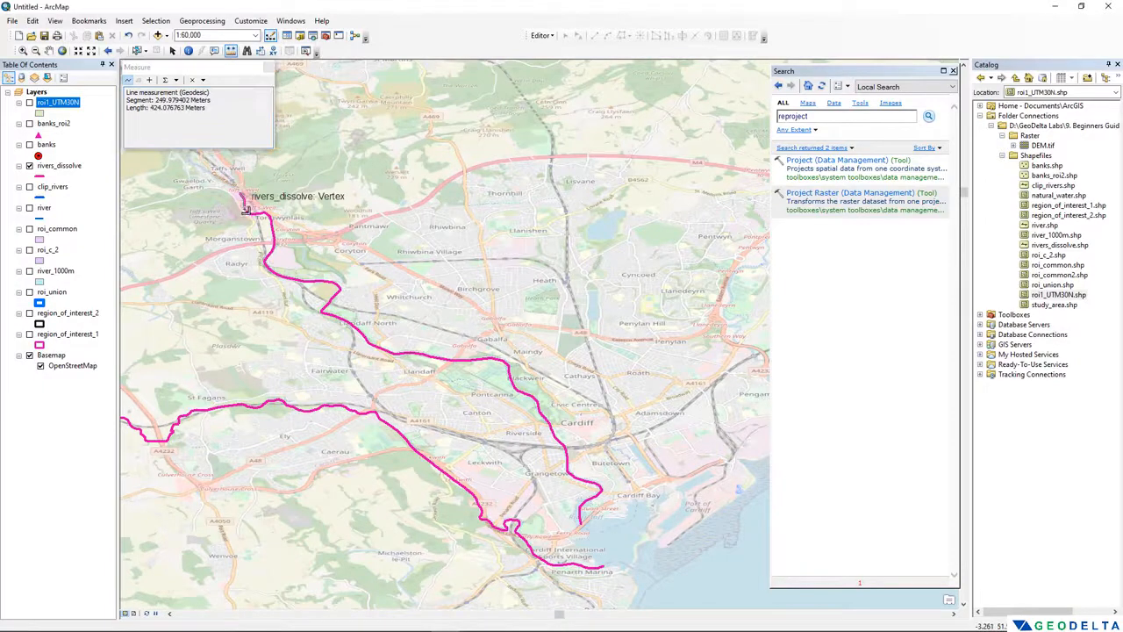
- Measure the northern rivers_dissolve line by tracing its vertices from near Taffs Well to its endpoint at Cardiff Bay, and close the measurement
{"action": "left_click", "coordinate": [249, 213]}
{"action": "left_click", "coordinate": [264, 212]}
{"action": "left_click", "coordinate": [271, 219]}
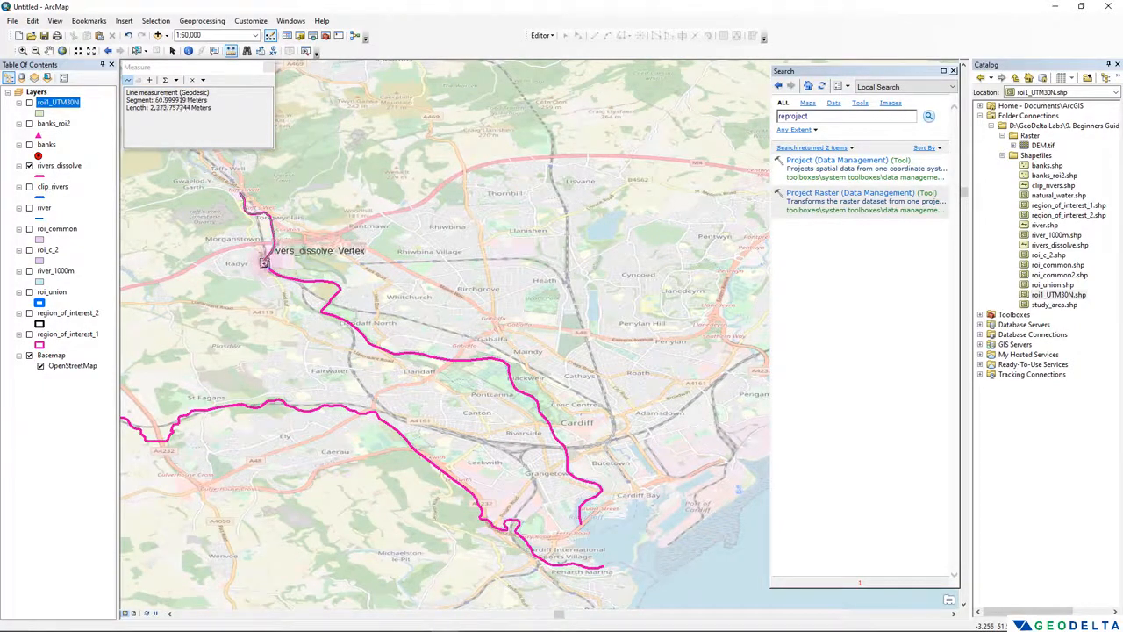
{"action": "double_click", "coordinate": [277, 279]}
{"action": "left_click", "coordinate": [288, 281]}
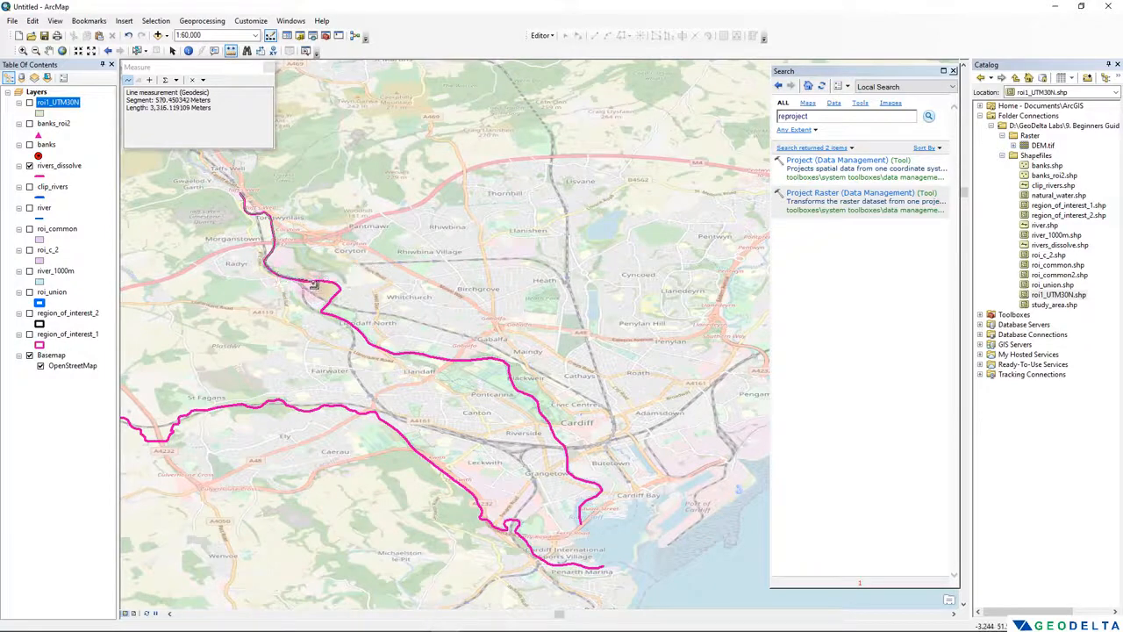
{"action": "left_click", "coordinate": [314, 281]}
{"action": "left_click", "coordinate": [332, 283]}
{"action": "left_click", "coordinate": [339, 289]}
{"action": "left_click", "coordinate": [330, 302]}
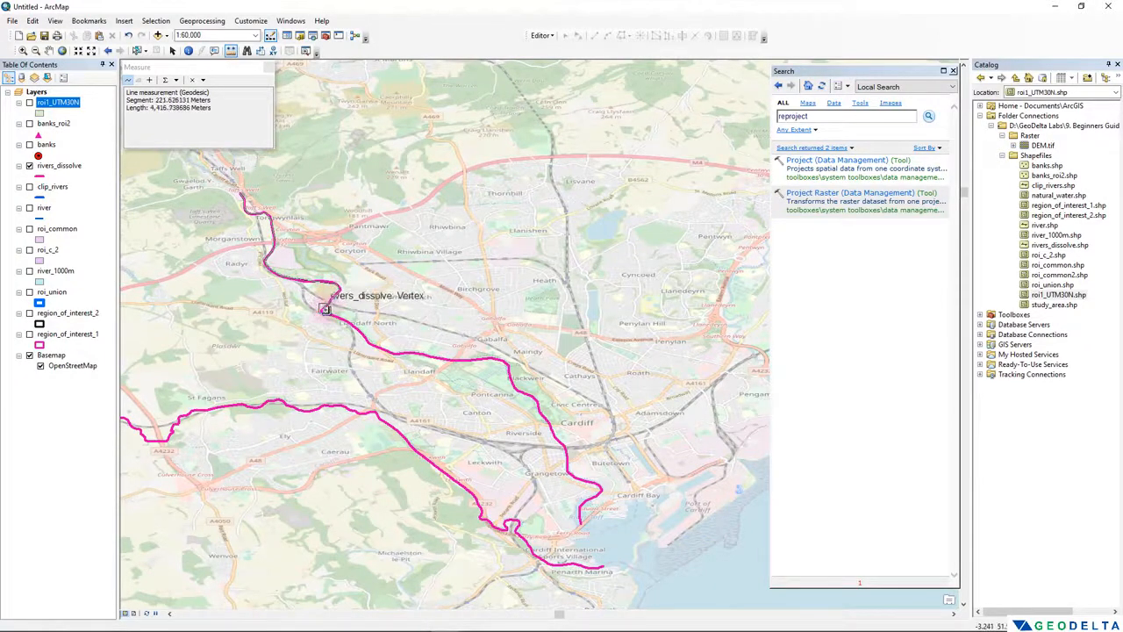
{"action": "left_click", "coordinate": [323, 312]}
{"action": "left_click", "coordinate": [346, 320]}
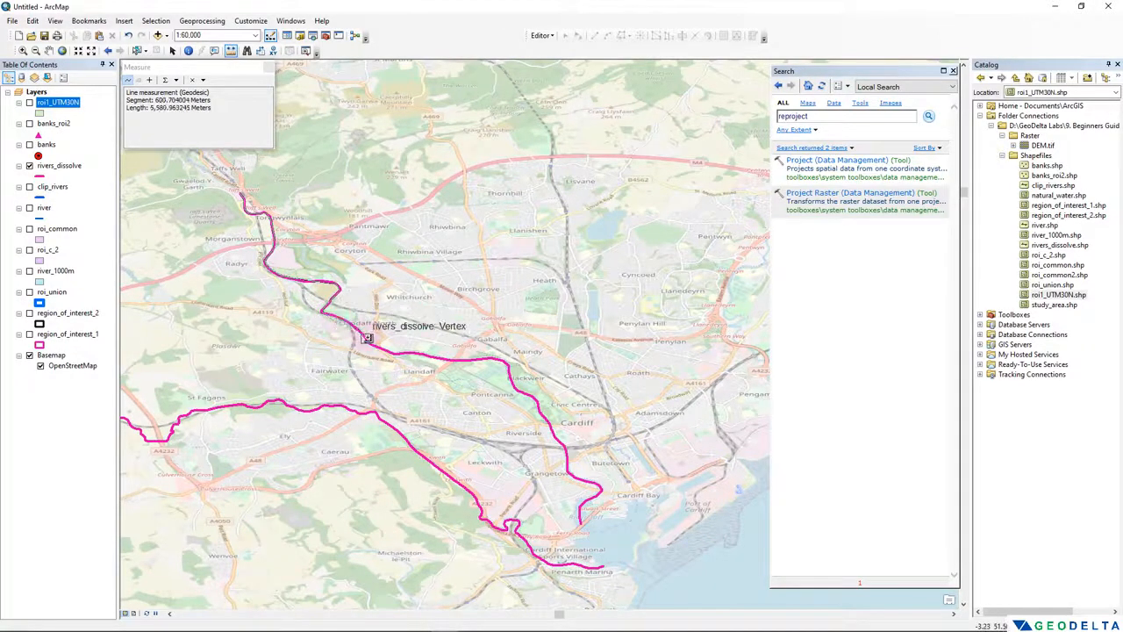
{"action": "left_click", "coordinate": [368, 339]}
{"action": "left_click", "coordinate": [395, 354]}
{"action": "left_click", "coordinate": [412, 352]}
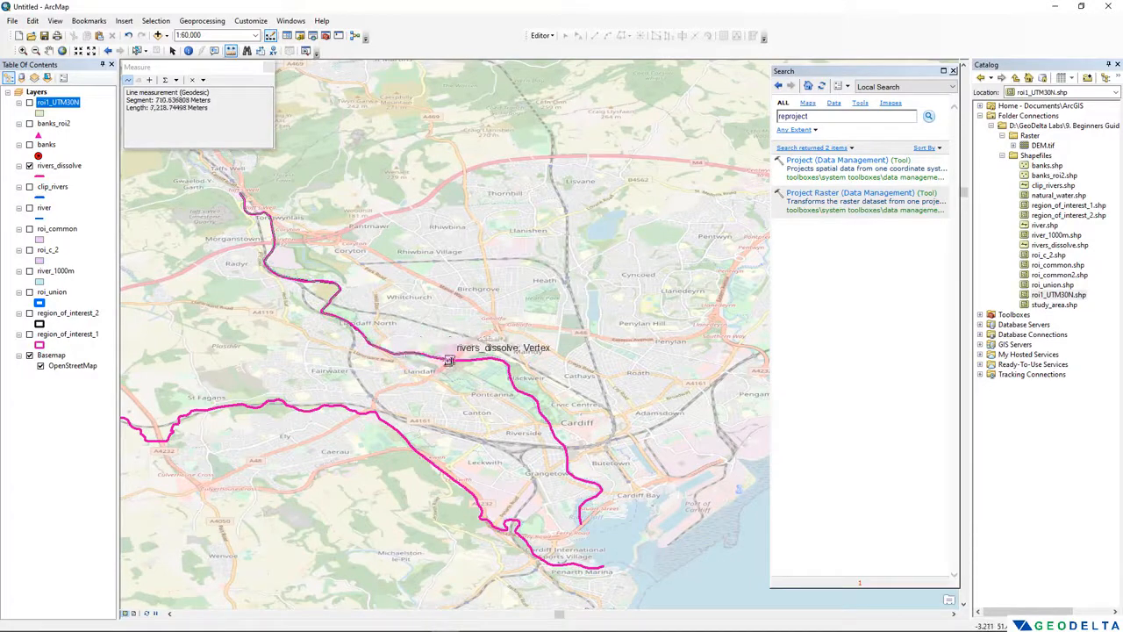
{"action": "left_click", "coordinate": [450, 360]}
{"action": "left_click_drag", "start_coordinate": [493, 360], "coordinate": [326, 254]}
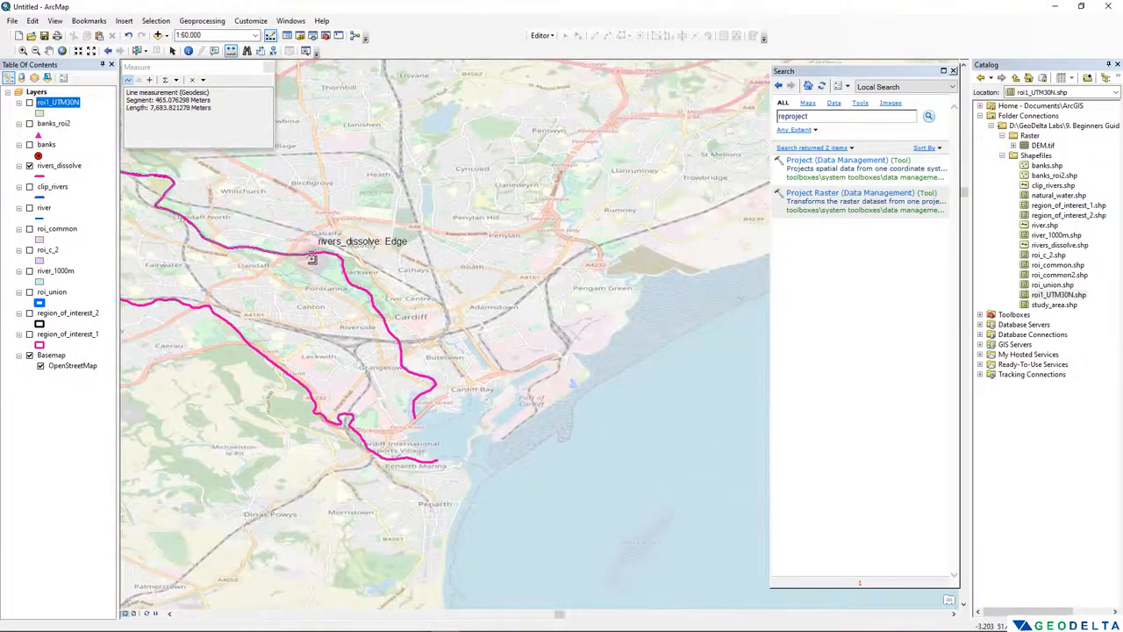
{"action": "left_click", "coordinate": [312, 257]}
{"action": "left_click", "coordinate": [338, 255]}
{"action": "left_click", "coordinate": [349, 280]}
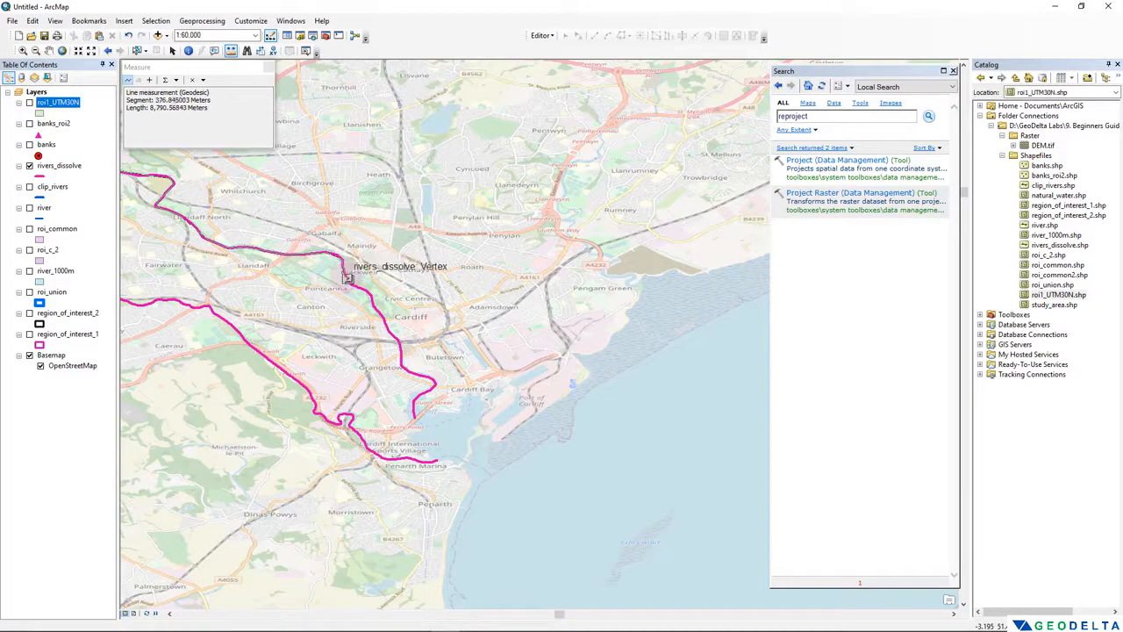
{"action": "left_click", "coordinate": [364, 292]}
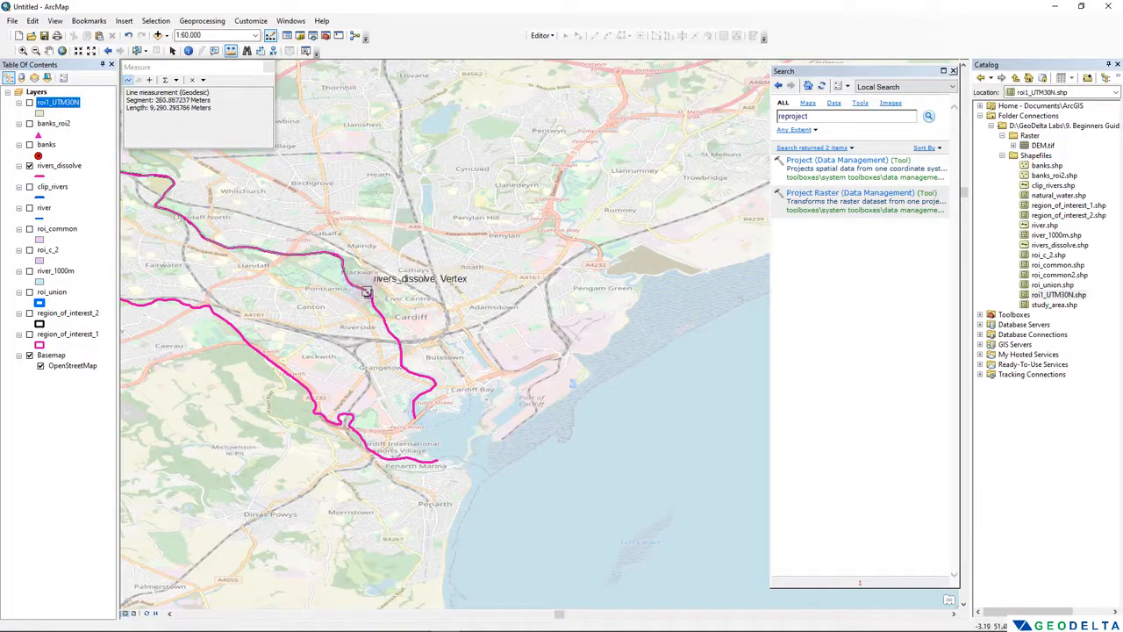
{"action": "left_click", "coordinate": [372, 298]}
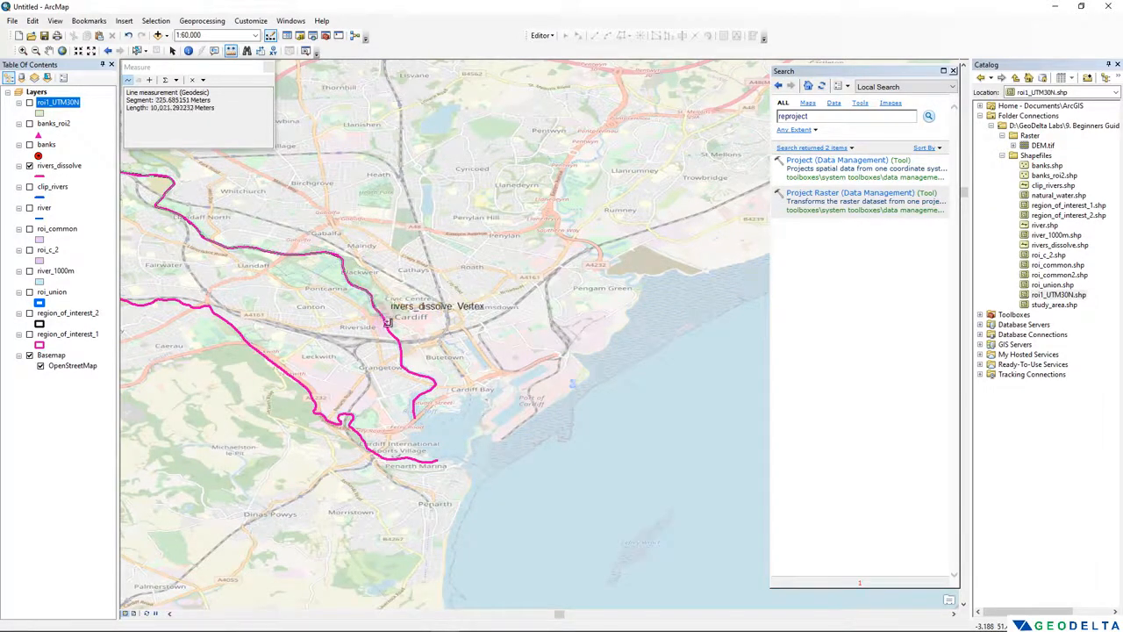
{"action": "left_click", "coordinate": [393, 334]}
{"action": "left_click", "coordinate": [398, 341]}
{"action": "left_click", "coordinate": [401, 355]}
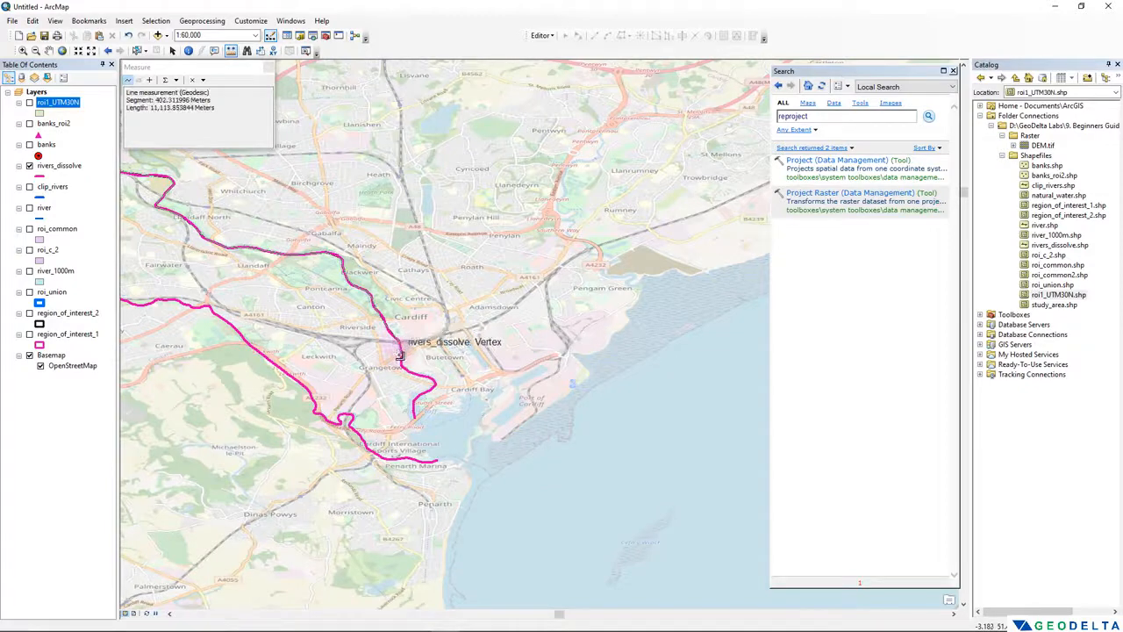
{"action": "left_click", "coordinate": [401, 366]}
{"action": "left_click", "coordinate": [410, 370]}
{"action": "left_click", "coordinate": [430, 377]}
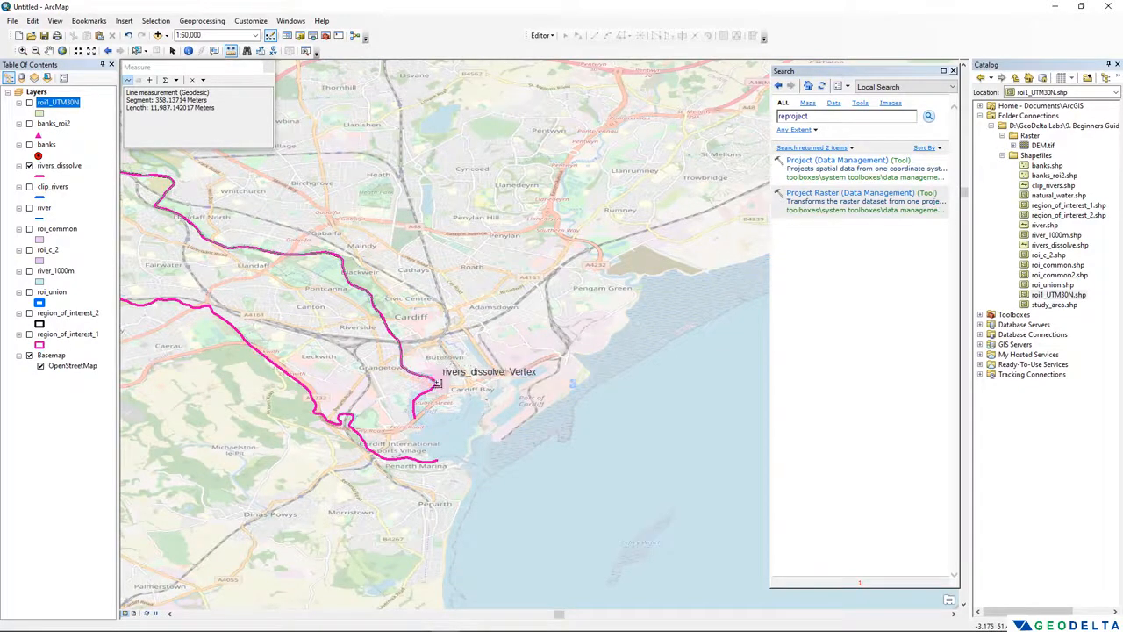
{"action": "left_click", "coordinate": [436, 385]}
{"action": "left_click", "coordinate": [432, 390]}
{"action": "left_click", "coordinate": [420, 397]}
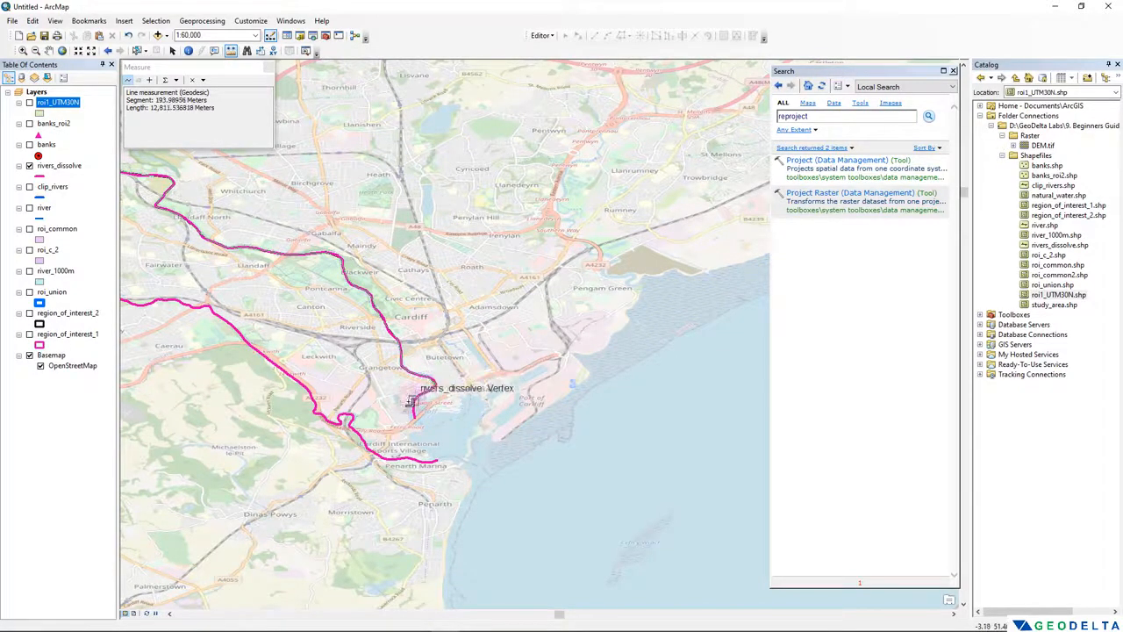
{"action": "left_click", "coordinate": [412, 404]}
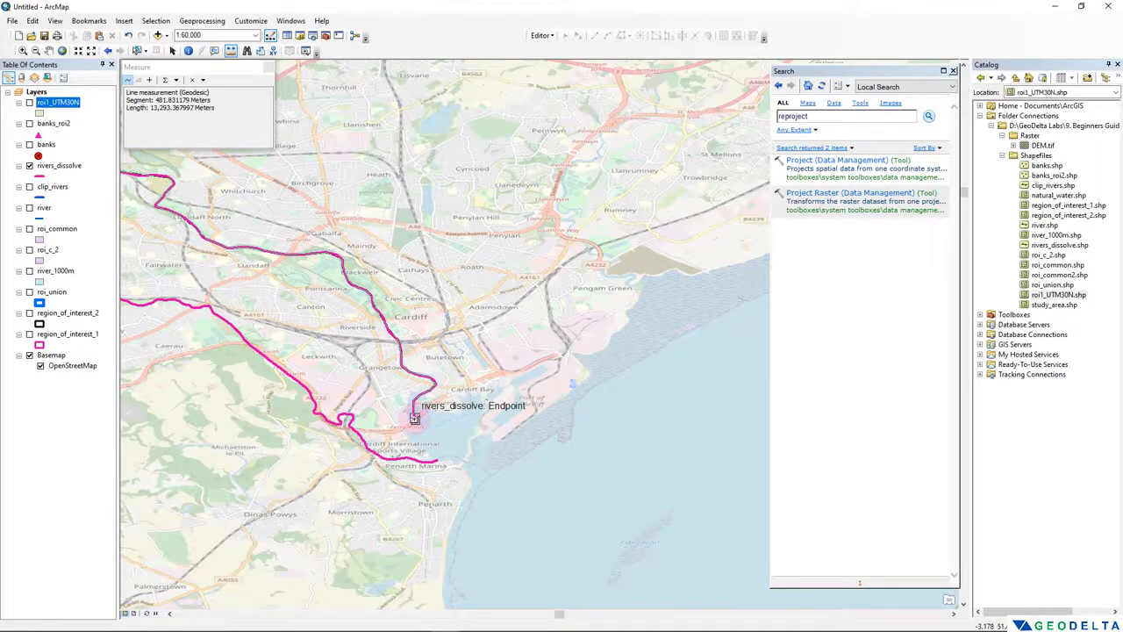
{"action": "double_click", "coordinate": [414, 419]}
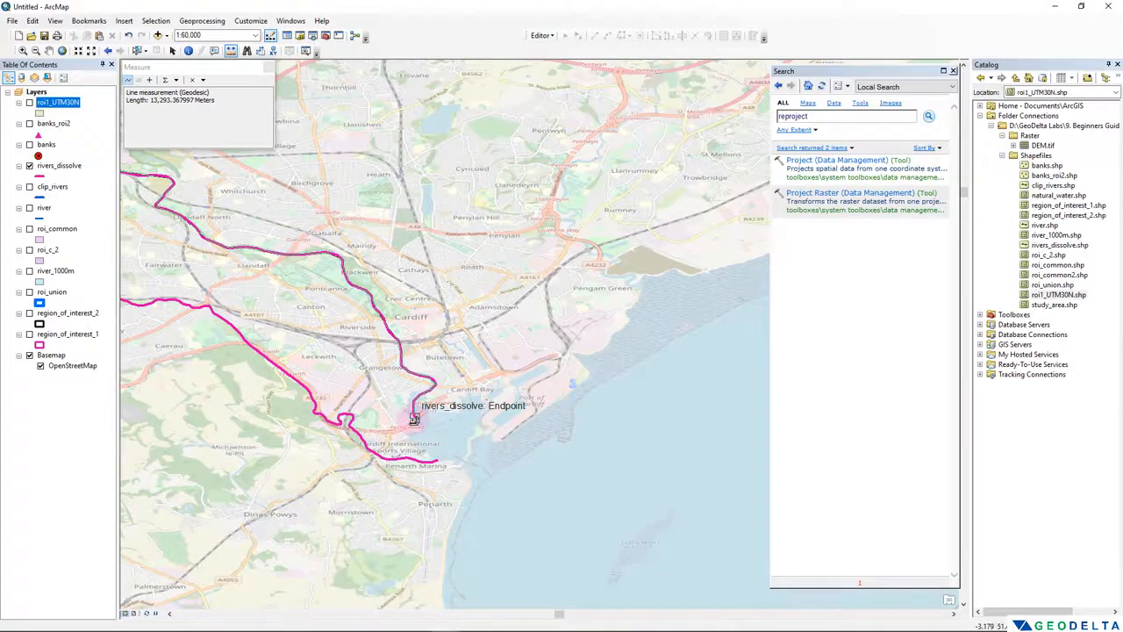
{"action": "double_click", "coordinate": [454, 409]}
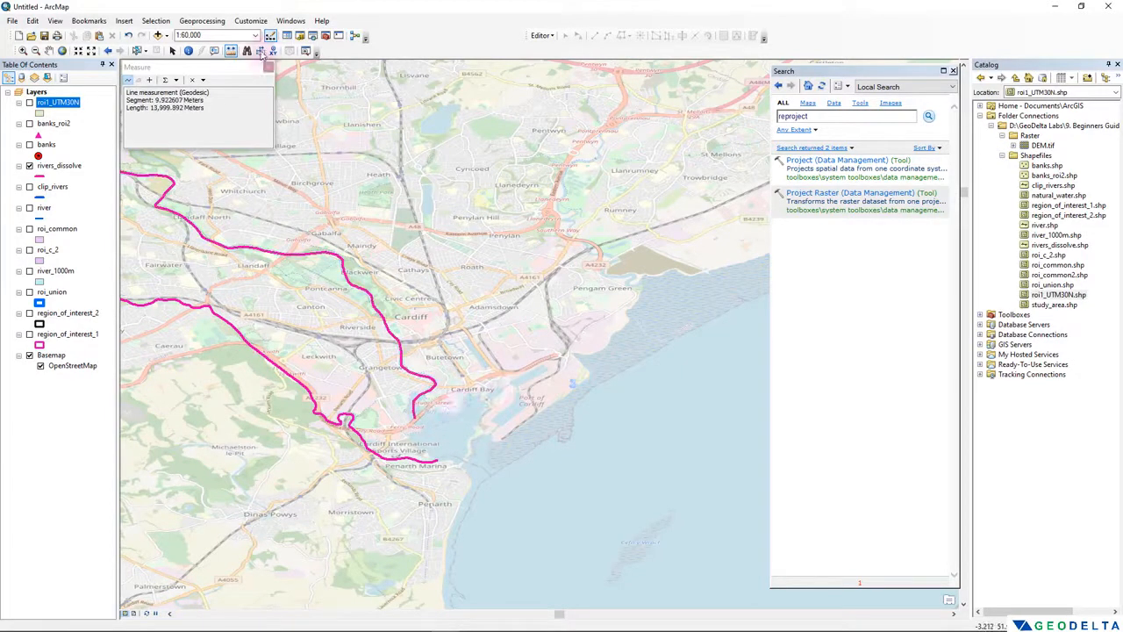
{"action": "left_click", "coordinate": [267, 67]}
- Check the coordinate system of the rivers_dissolve layer in its source properties
{"action": "left_click_drag", "start_coordinate": [360, 266], "coordinate": [557, 334]}
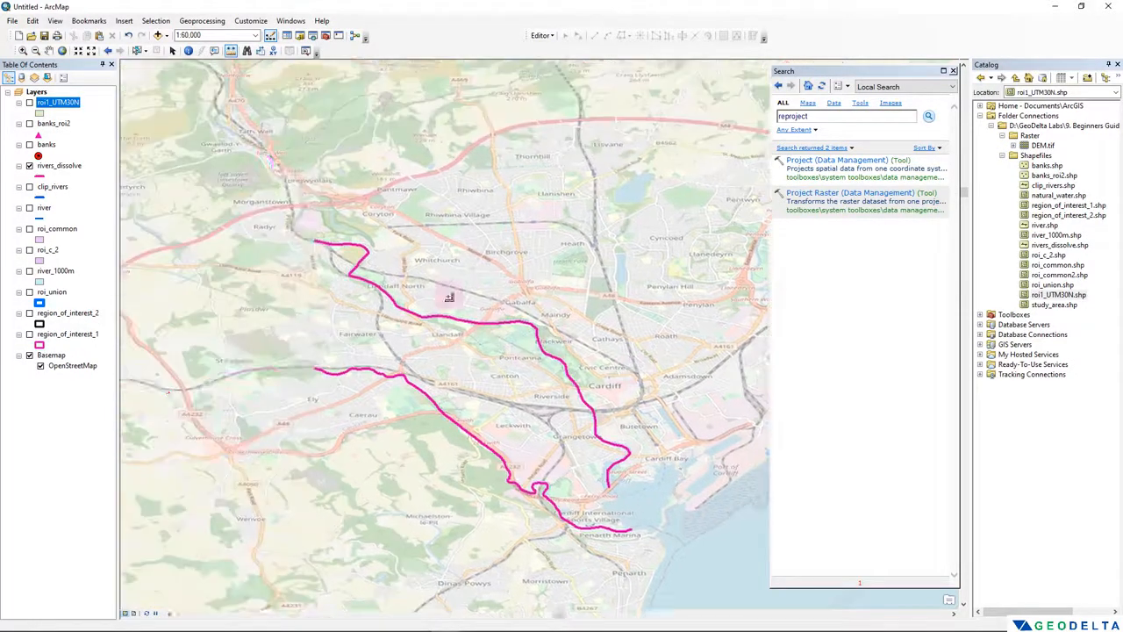
{"action": "left_click_drag", "start_coordinate": [300, 203], "coordinate": [358, 253]}
{"action": "left_click", "coordinate": [53, 123]}
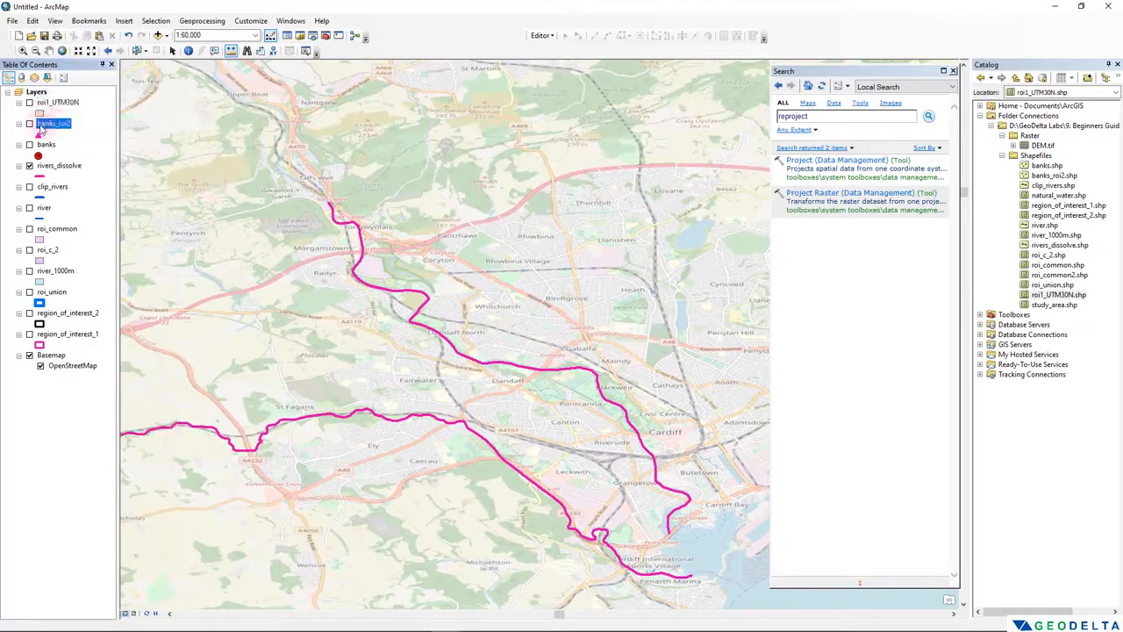
{"action": "left_click", "coordinate": [49, 166]}
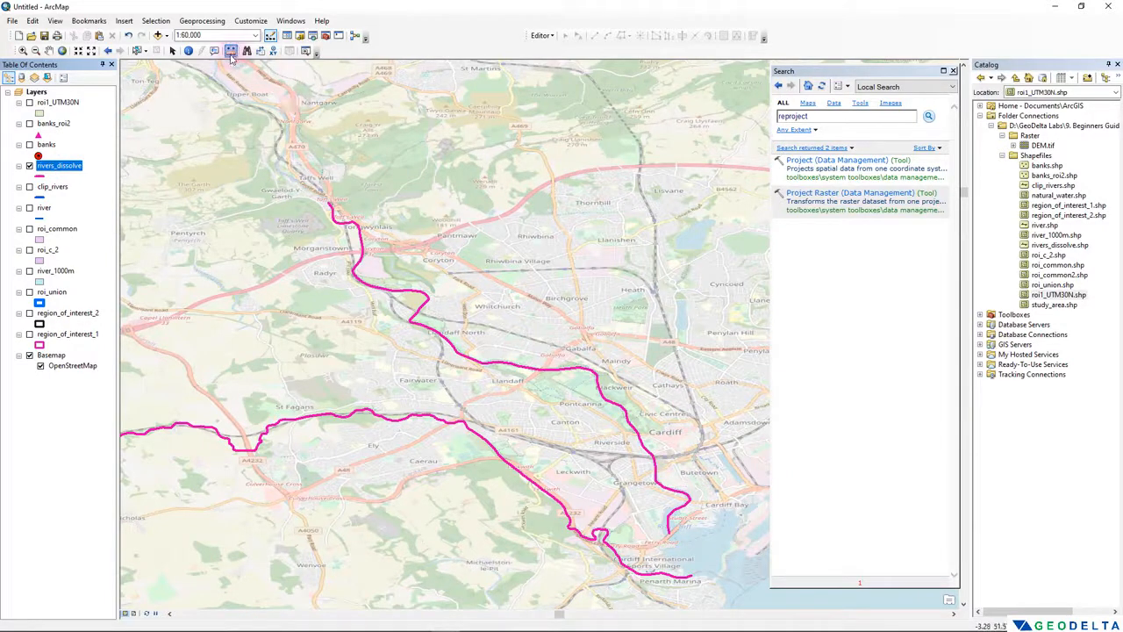
{"action": "right_click", "coordinate": [61, 169]}
{"action": "left_click", "coordinate": [99, 408]}
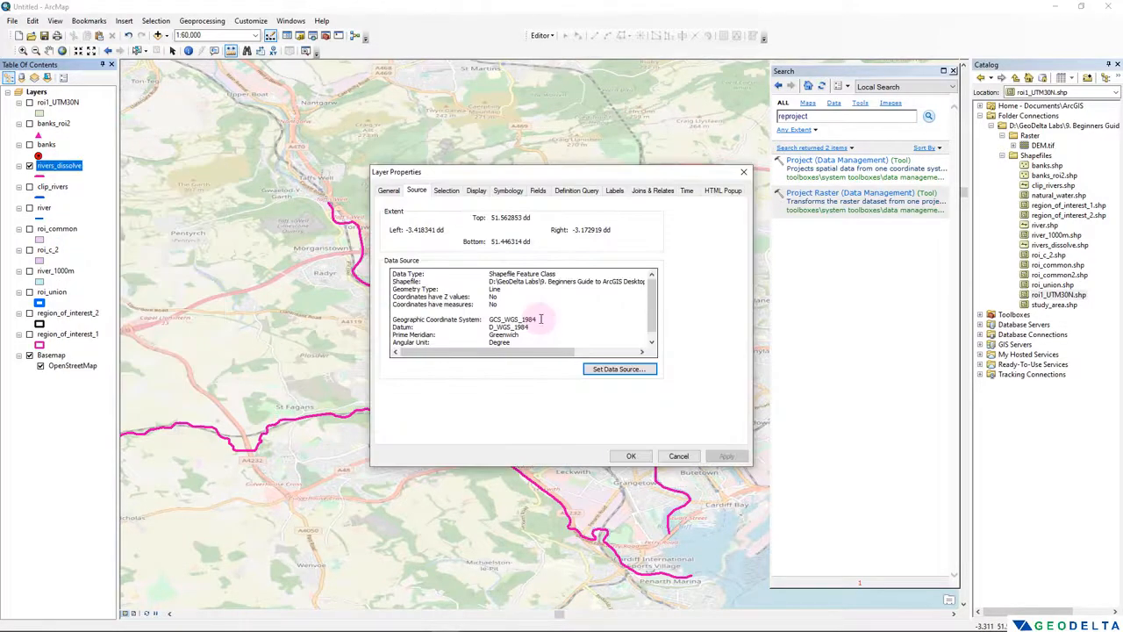
{"action": "left_click_drag", "start_coordinate": [540, 318], "coordinate": [432, 314]}
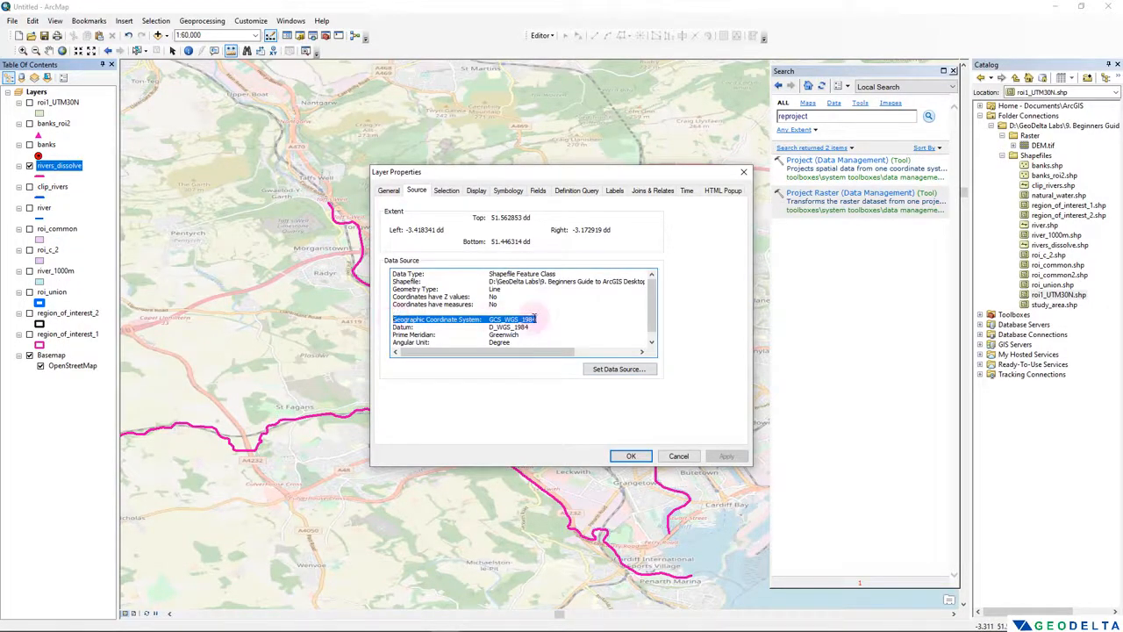
{"action": "left_click", "coordinate": [743, 171]}
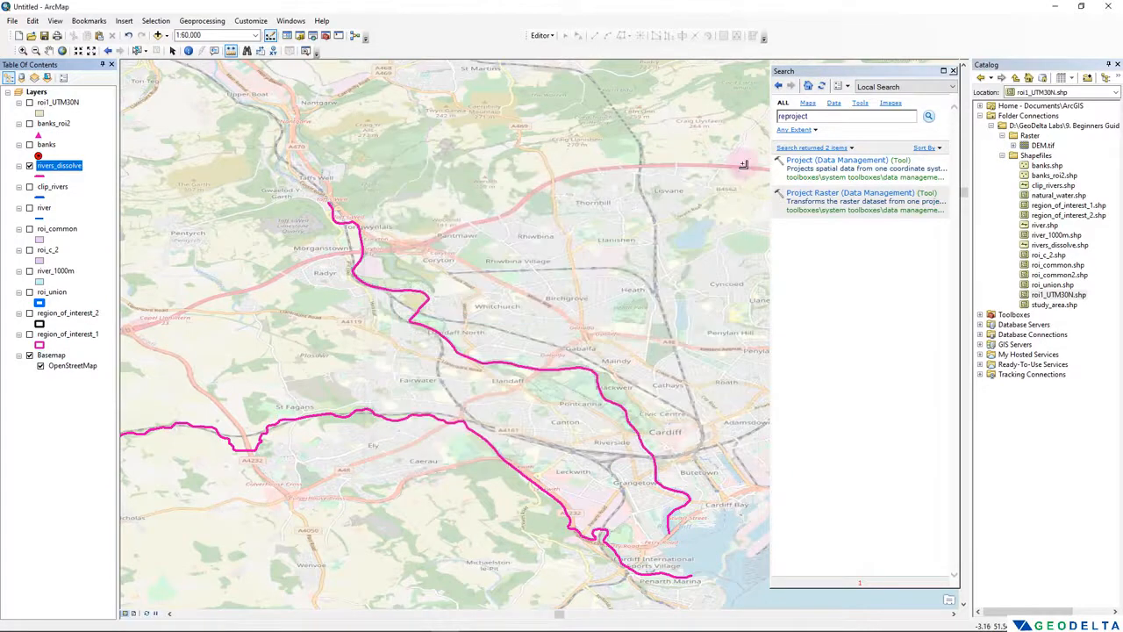
- Start the Project tool with rivers_dissolve as the input dataset and open the output coordinate system selection
{"action": "left_click", "coordinate": [826, 160]}
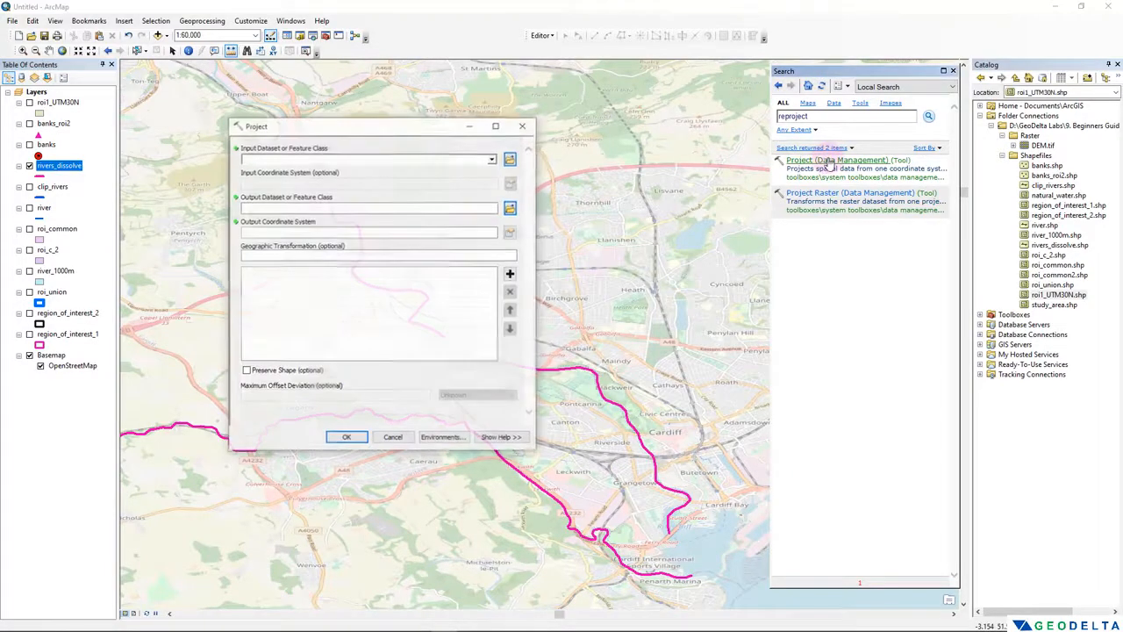
{"action": "left_click_drag", "start_coordinate": [55, 172], "coordinate": [283, 159]}
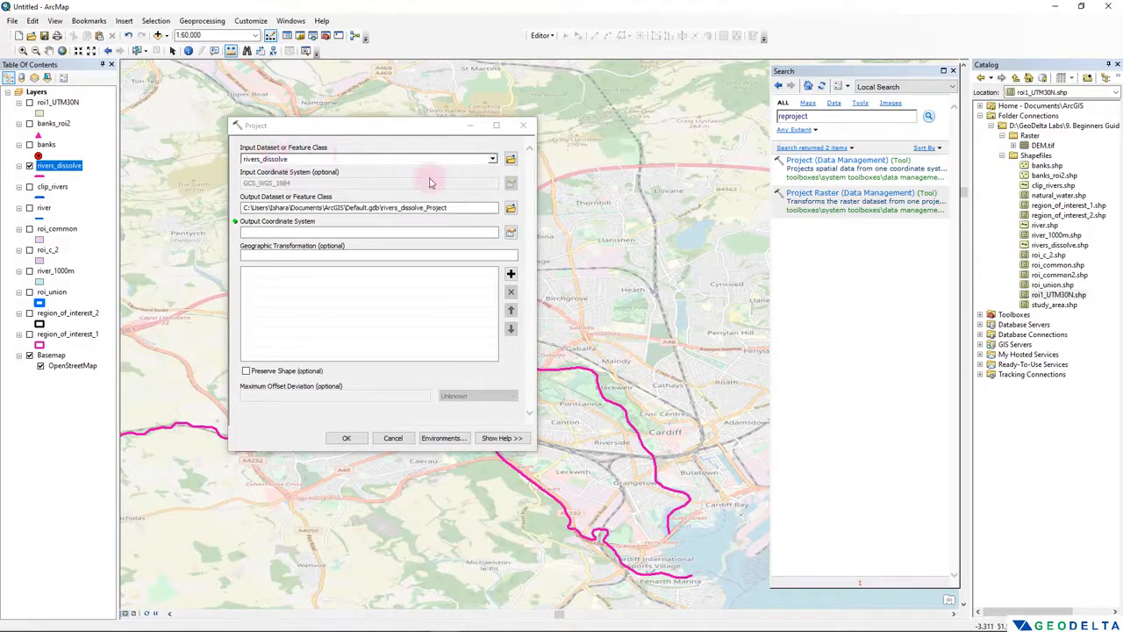
{"action": "left_click", "coordinate": [510, 232]}
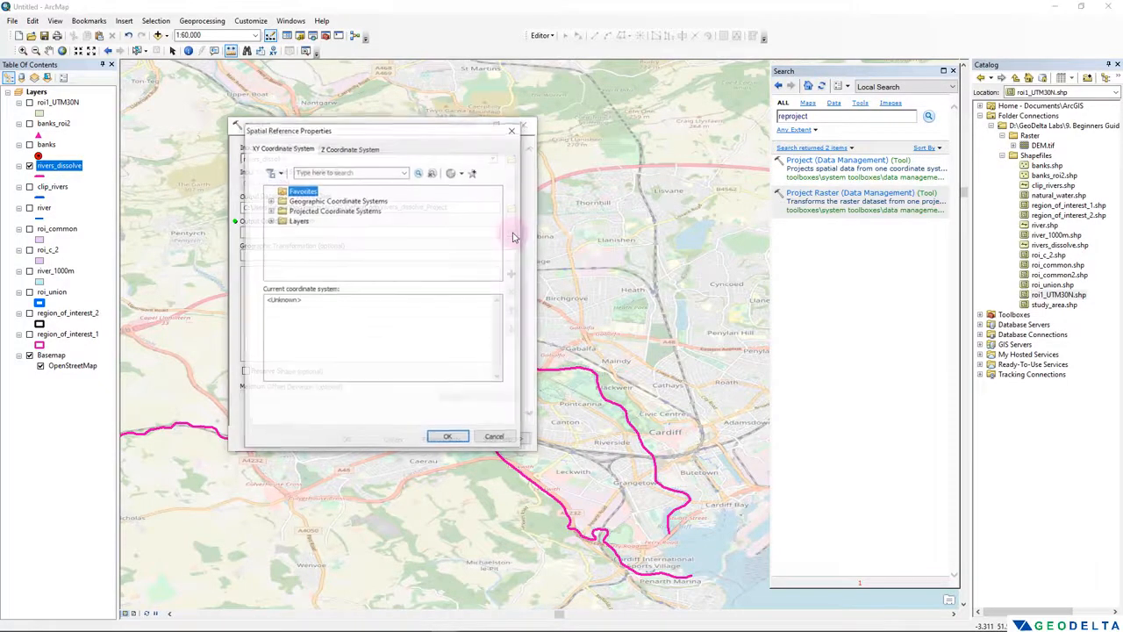
- Set the output coordinate system to WGS 1984 Complex UTM Zone 30N from the projected UTM systems for the Northern Hemisphere
{"action": "left_click", "coordinate": [323, 211]}
{"action": "double_click", "coordinate": [322, 211]}
{"action": "scroll", "coordinate": [309, 264], "scroll_direction": "down", "scroll_amount": 3}
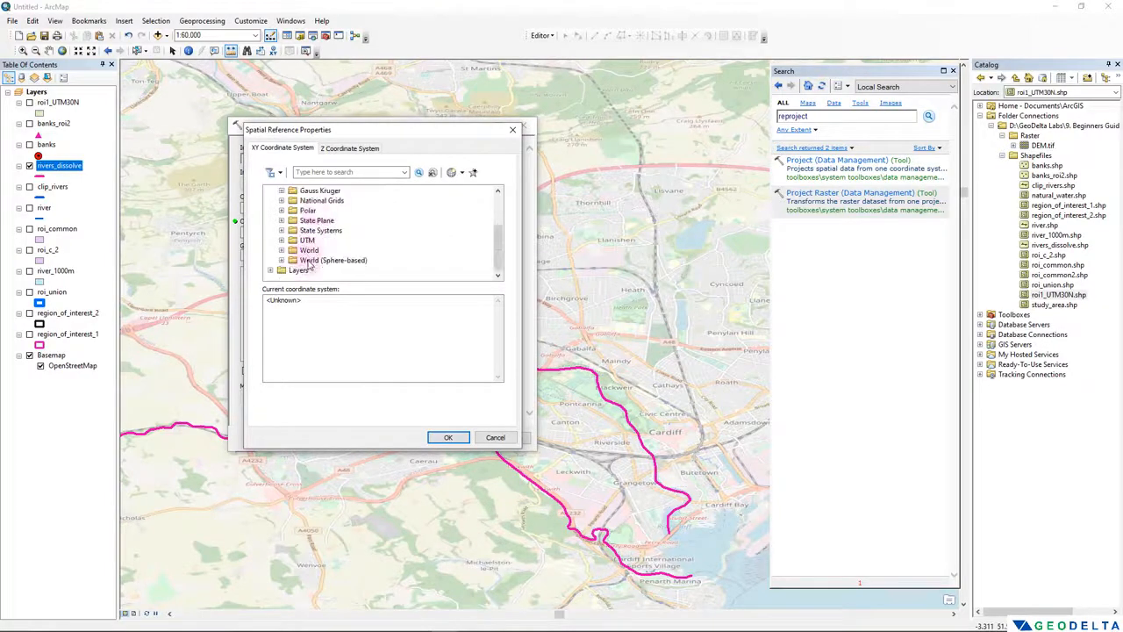
{"action": "double_click", "coordinate": [310, 251]}
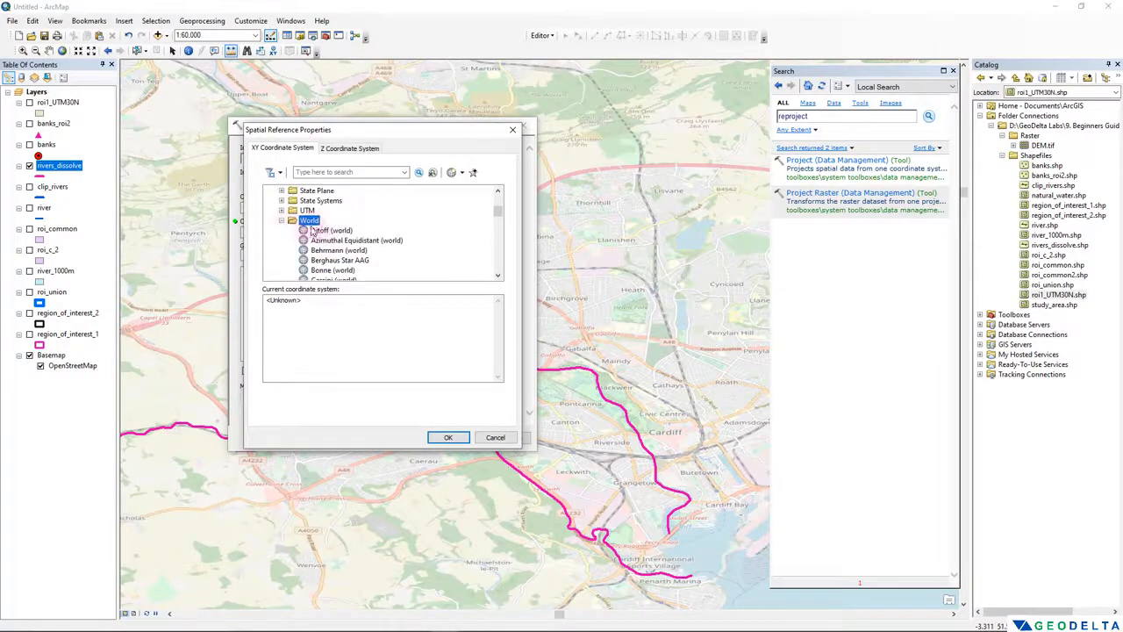
{"action": "left_click", "coordinate": [281, 221]}
{"action": "double_click", "coordinate": [310, 240]}
{"action": "scroll", "coordinate": [326, 239], "scroll_direction": "down", "scroll_amount": 3}
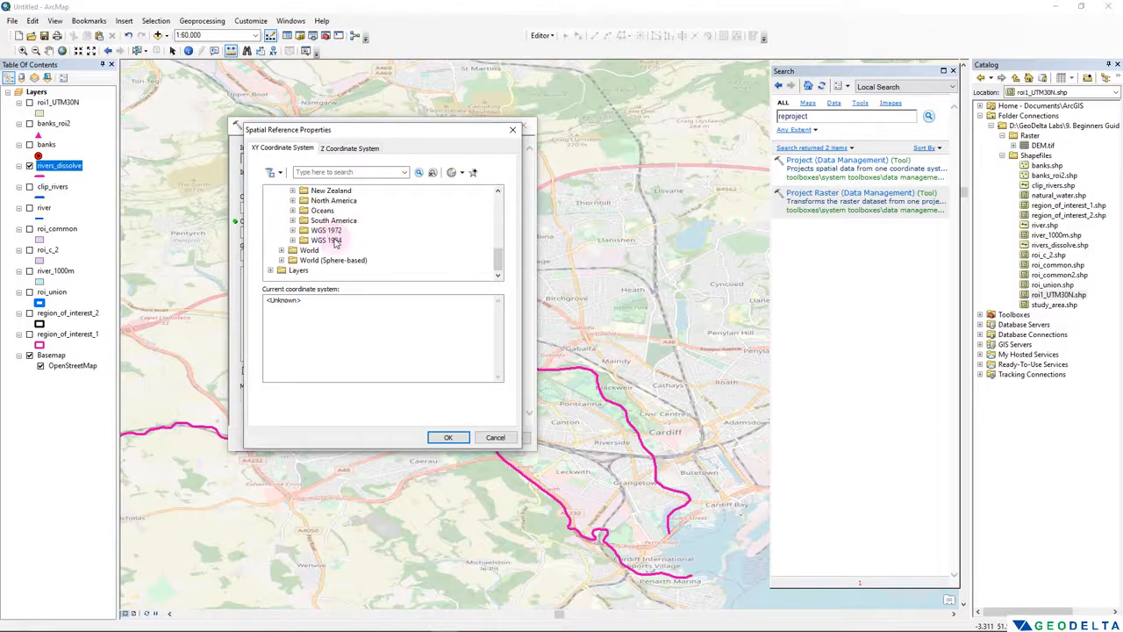
{"action": "double_click", "coordinate": [330, 240]}
{"action": "left_click", "coordinate": [377, 234]}
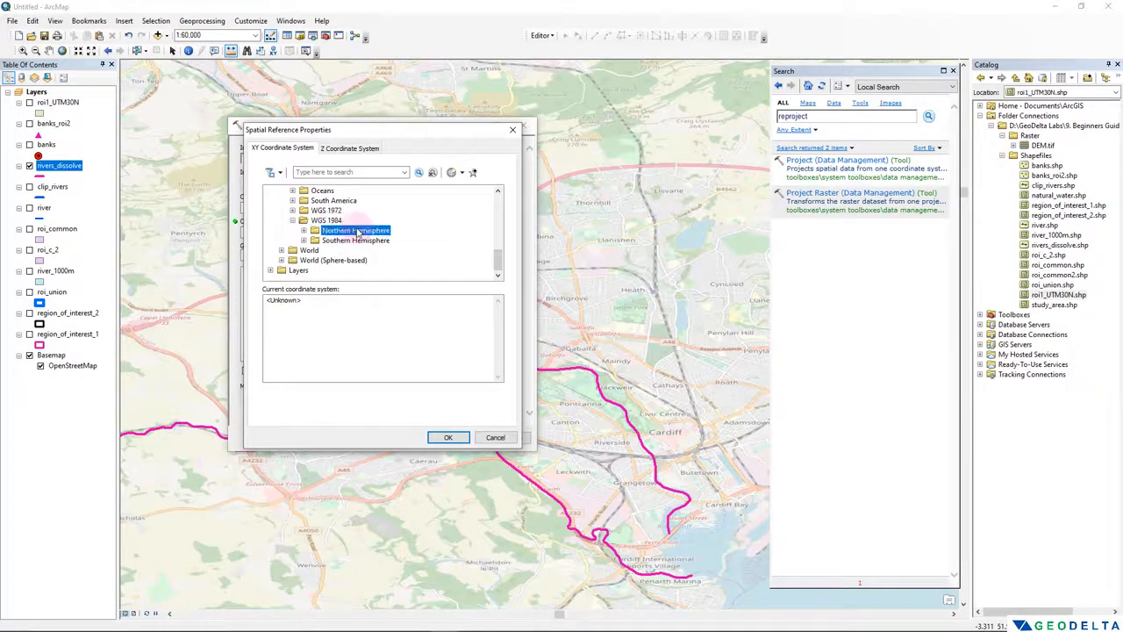
{"action": "double_click", "coordinate": [378, 233]}
{"action": "scroll", "coordinate": [388, 235], "scroll_direction": "down", "scroll_amount": 3}
{"action": "left_click", "coordinate": [386, 211]}
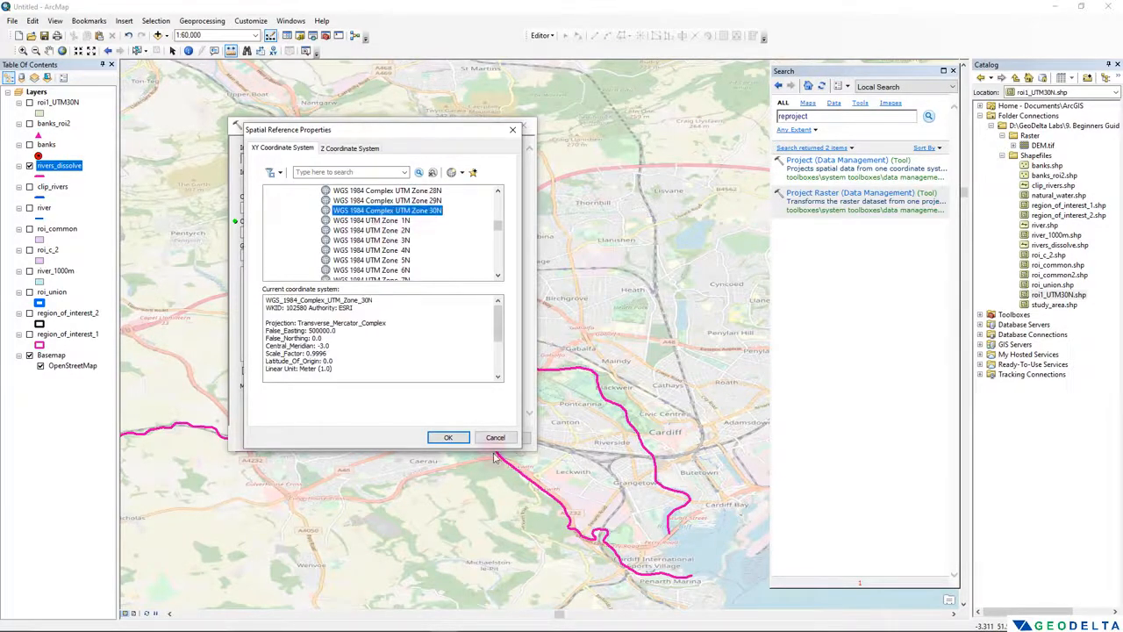
{"action": "left_click", "coordinate": [444, 435]}
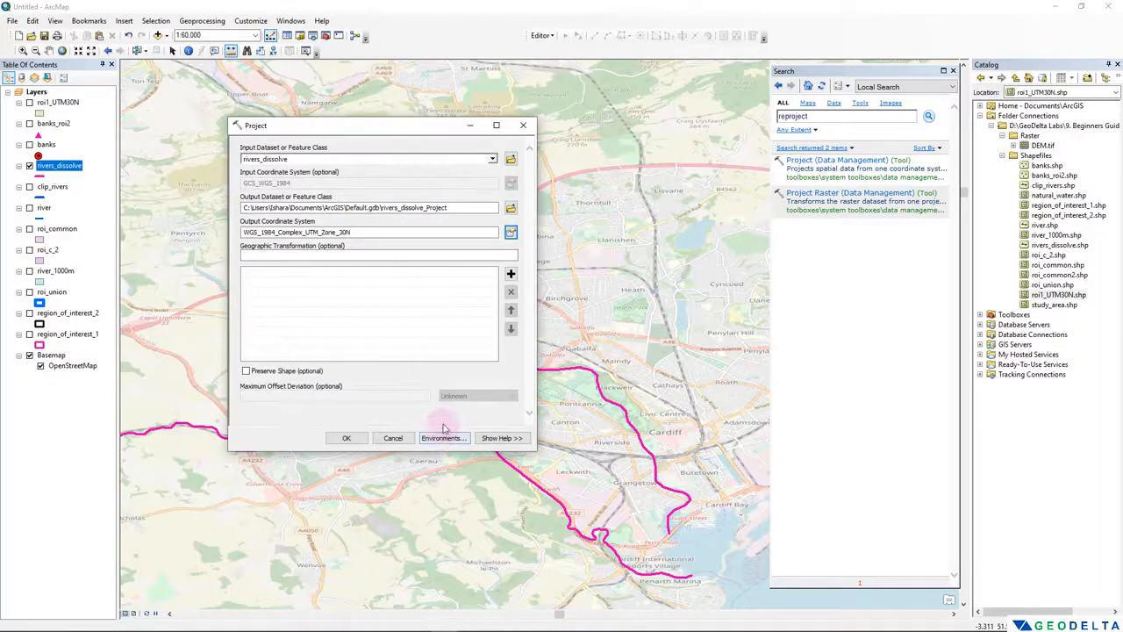
- Name the projected output rivers_UTM30N in the Shapefiles folder, run the Project tool, and close the tool search
{"action": "left_click", "coordinate": [509, 209]}
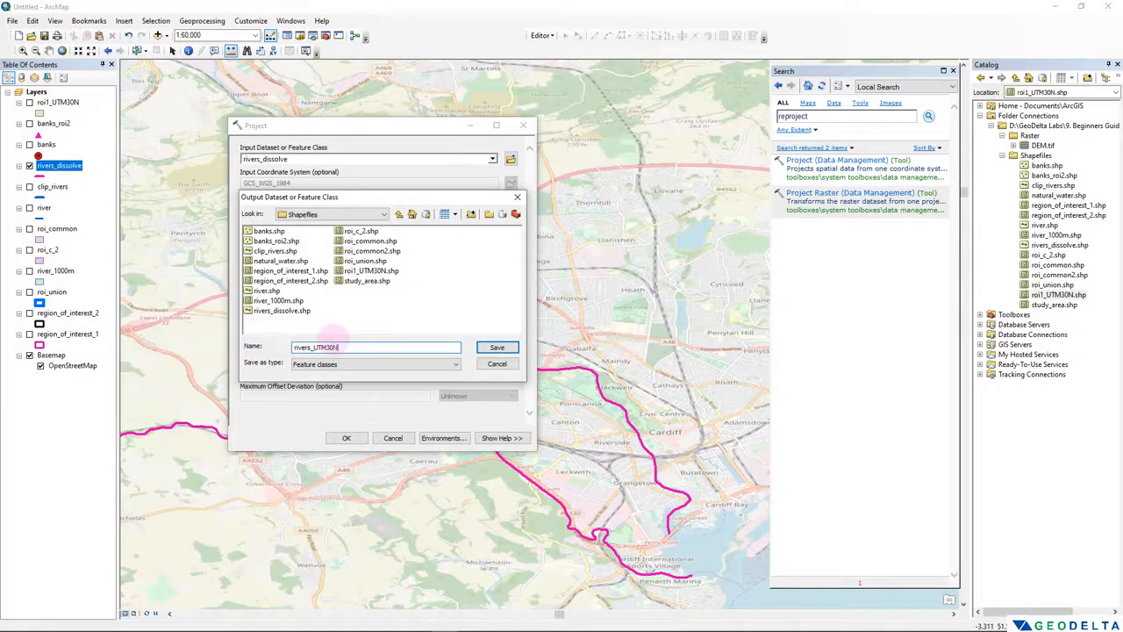
{"action": "left_click", "coordinate": [498, 350]}
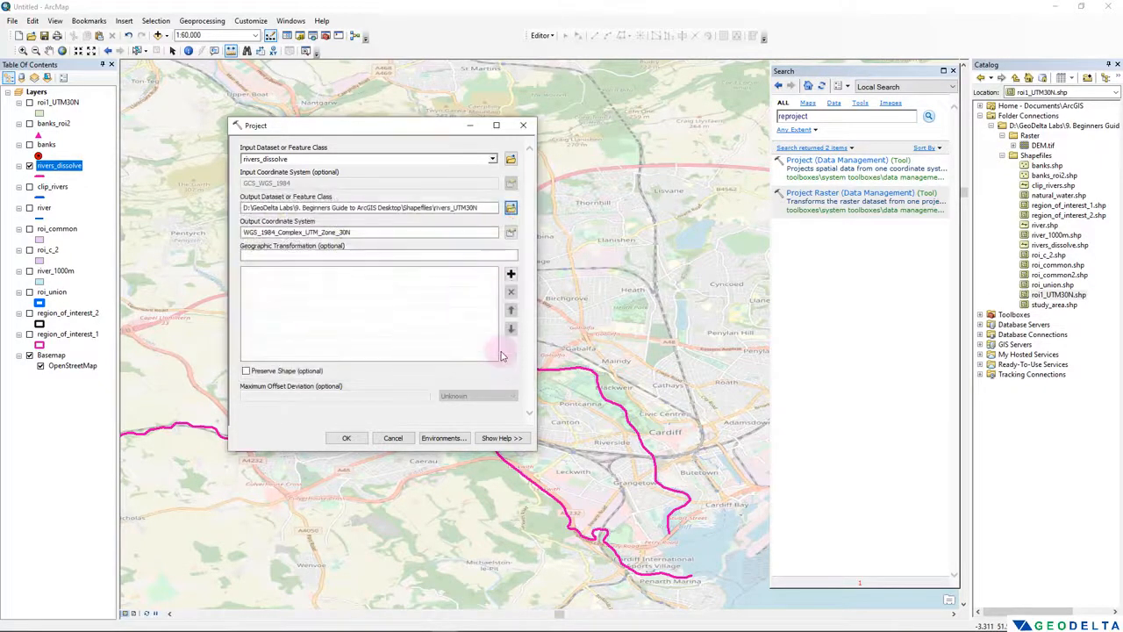
{"action": "left_click", "coordinate": [344, 438]}
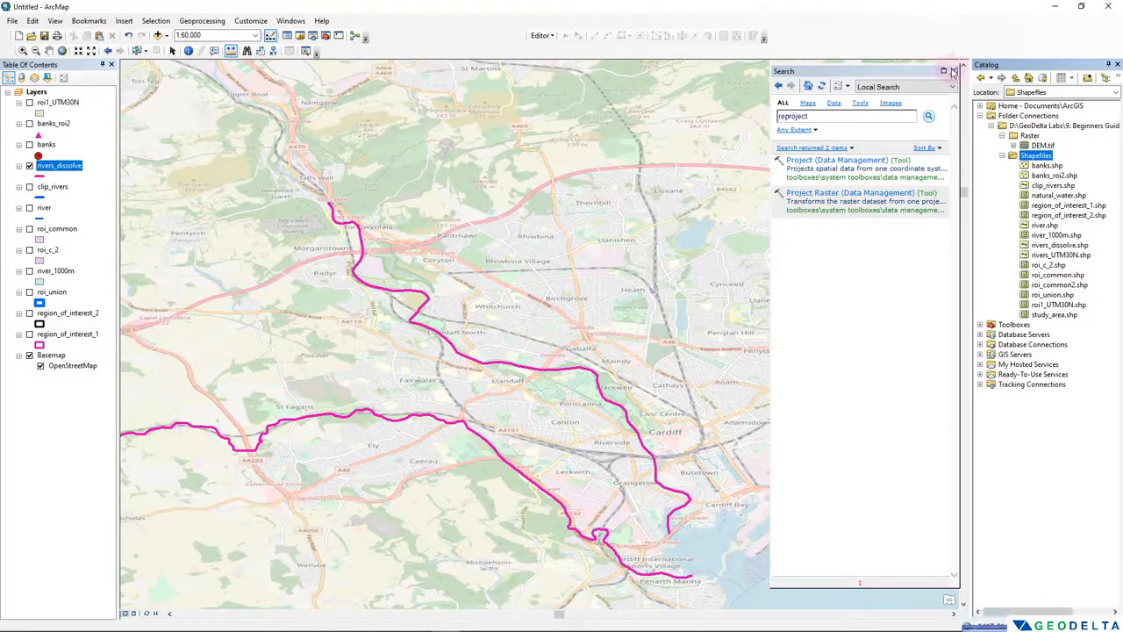
{"action": "left_click", "coordinate": [953, 70]}
- Add rivers_UTM30N.shp to the map above the rivers_dissolve layer and hide rivers_dissolve
{"action": "left_click", "coordinate": [1062, 255]}
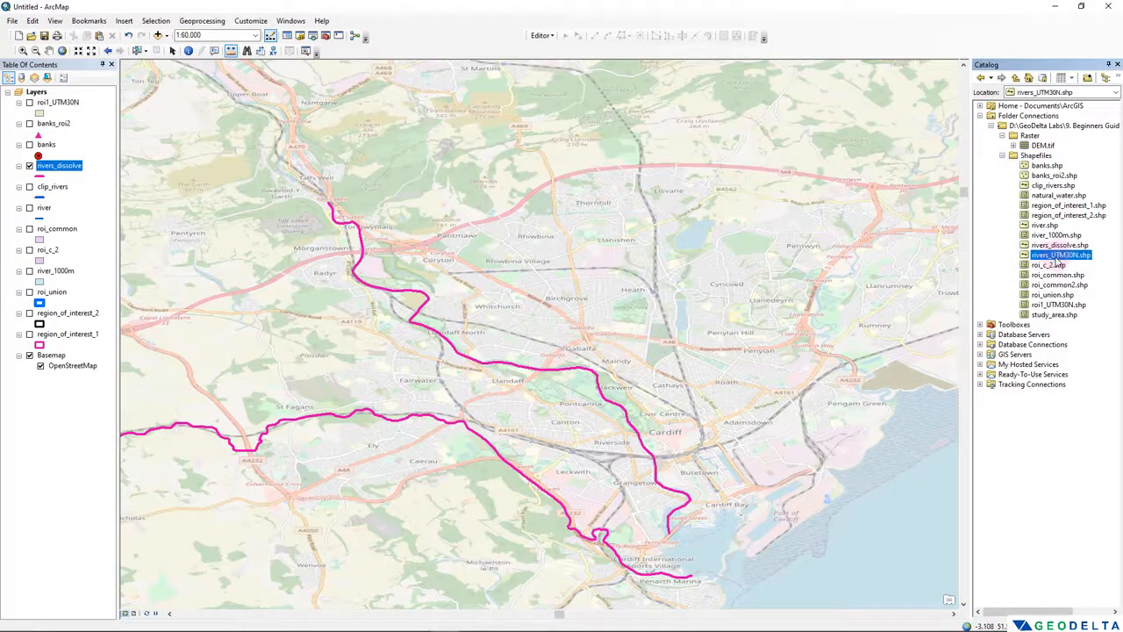
{"action": "left_click_drag", "start_coordinate": [1071, 256], "coordinate": [74, 158]}
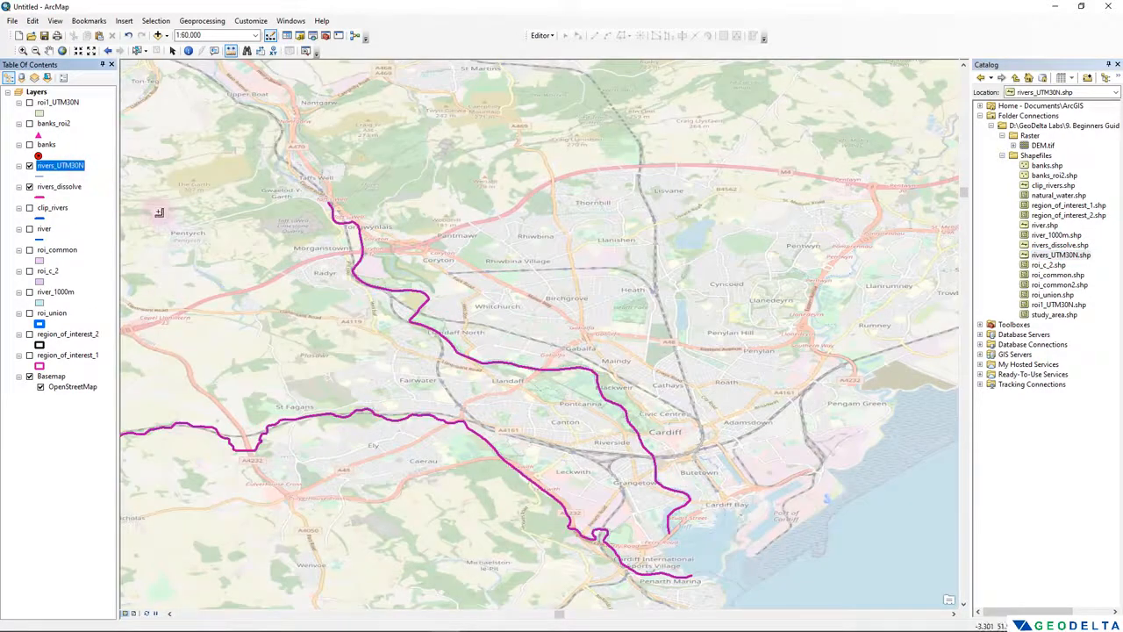
{"action": "left_click", "coordinate": [29, 187]}
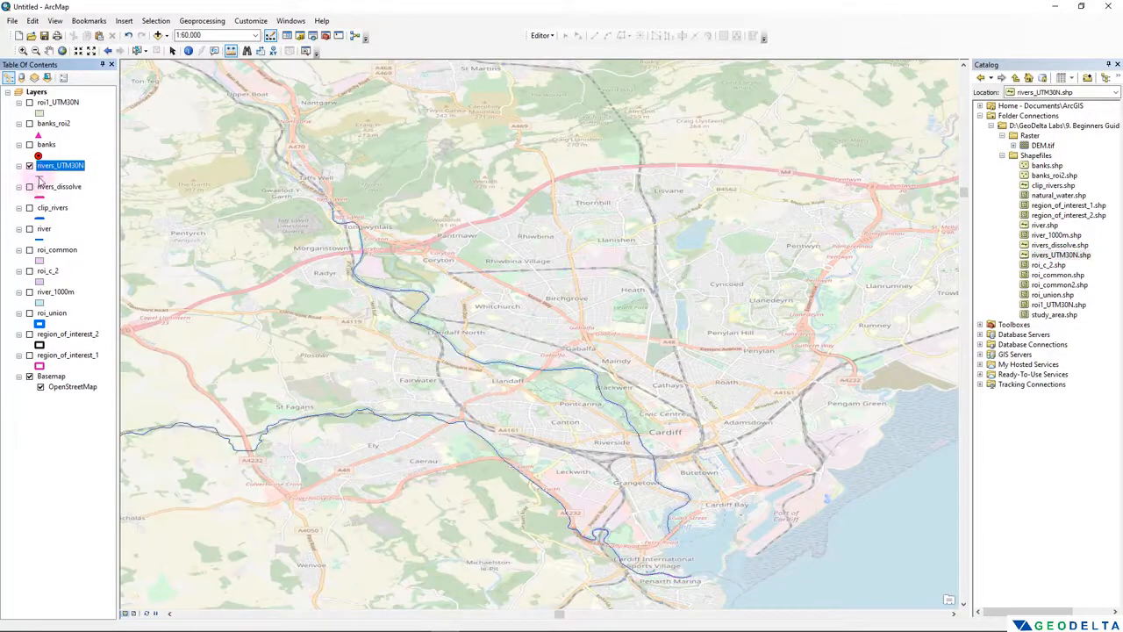
- Set the line symbol width of the rivers_UTM30N layer to 4
{"action": "left_click", "coordinate": [42, 175]}
{"action": "left_click", "coordinate": [292, 318]}
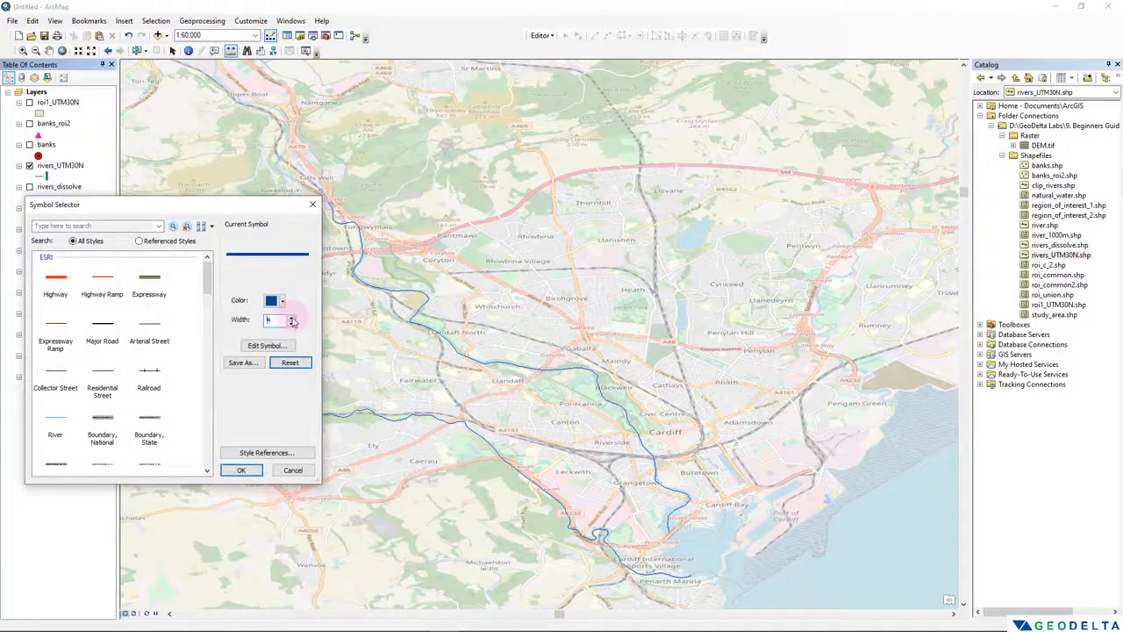
{"action": "left_click", "coordinate": [241, 469]}
- Add a Double field named len to the attribute table of rivers_UTM30N
{"action": "right_click", "coordinate": [62, 166]}
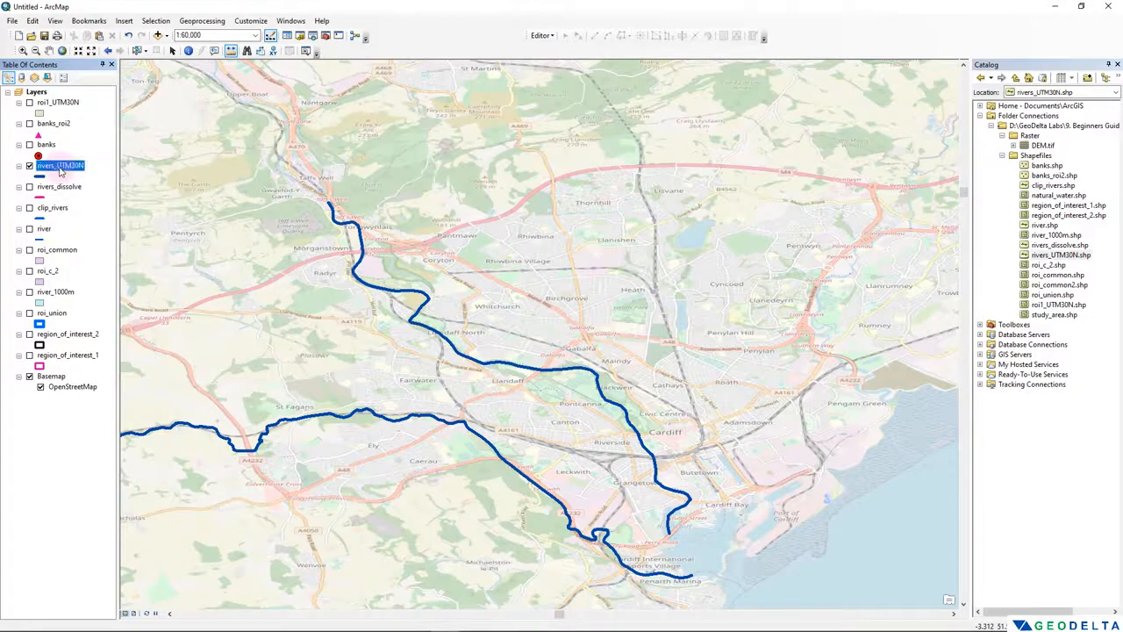
{"action": "left_click", "coordinate": [102, 203]}
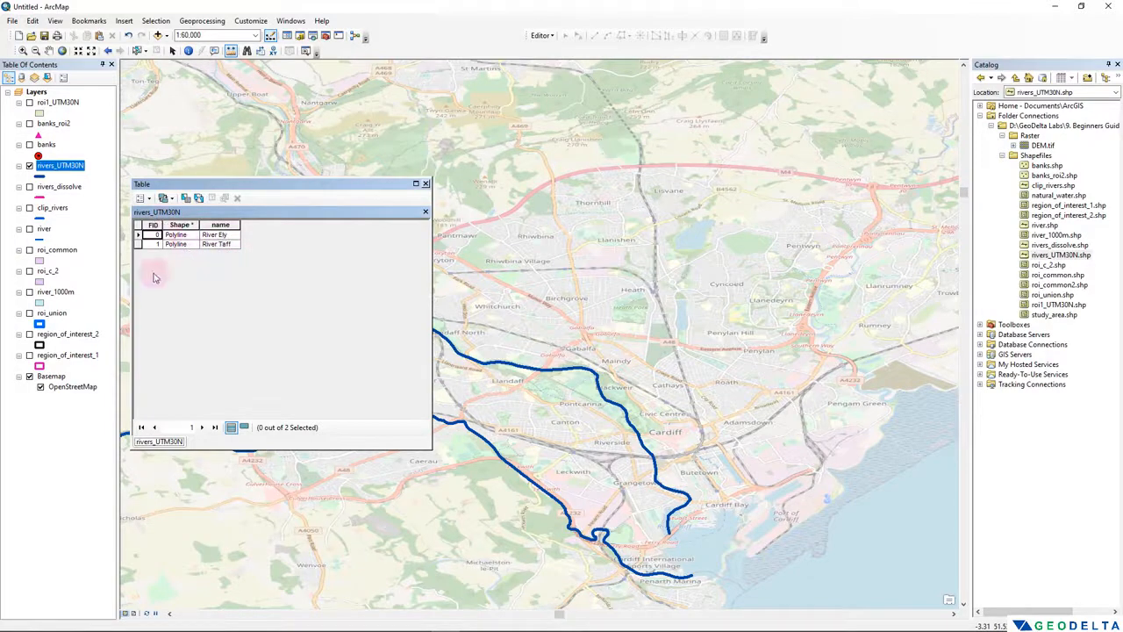
{"action": "left_click", "coordinate": [144, 199]}
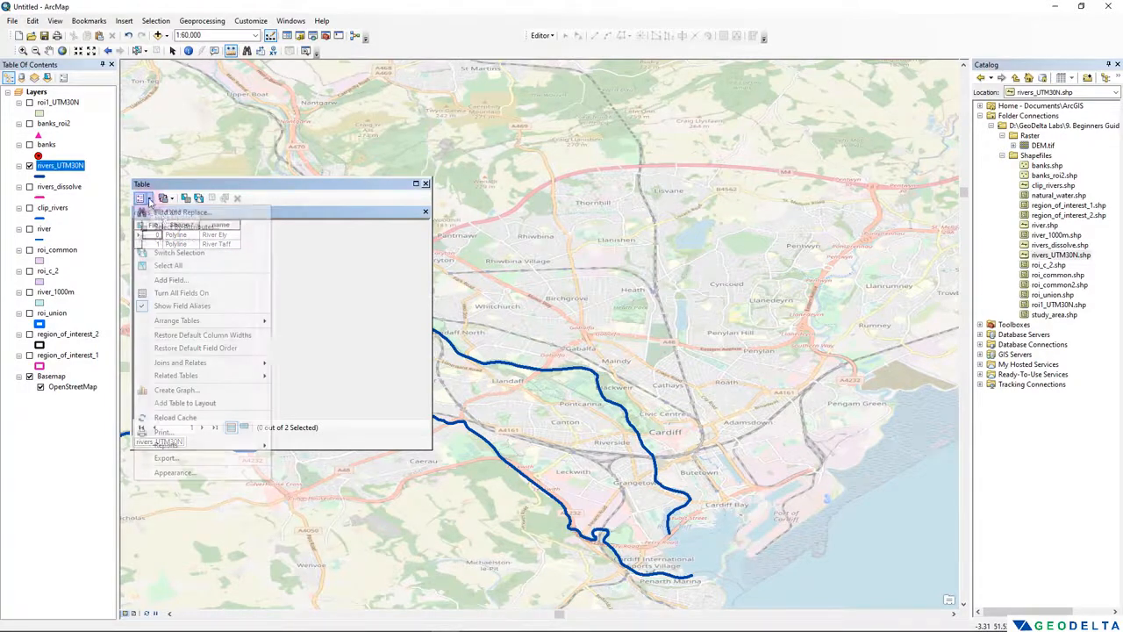
{"action": "left_click", "coordinate": [194, 280]}
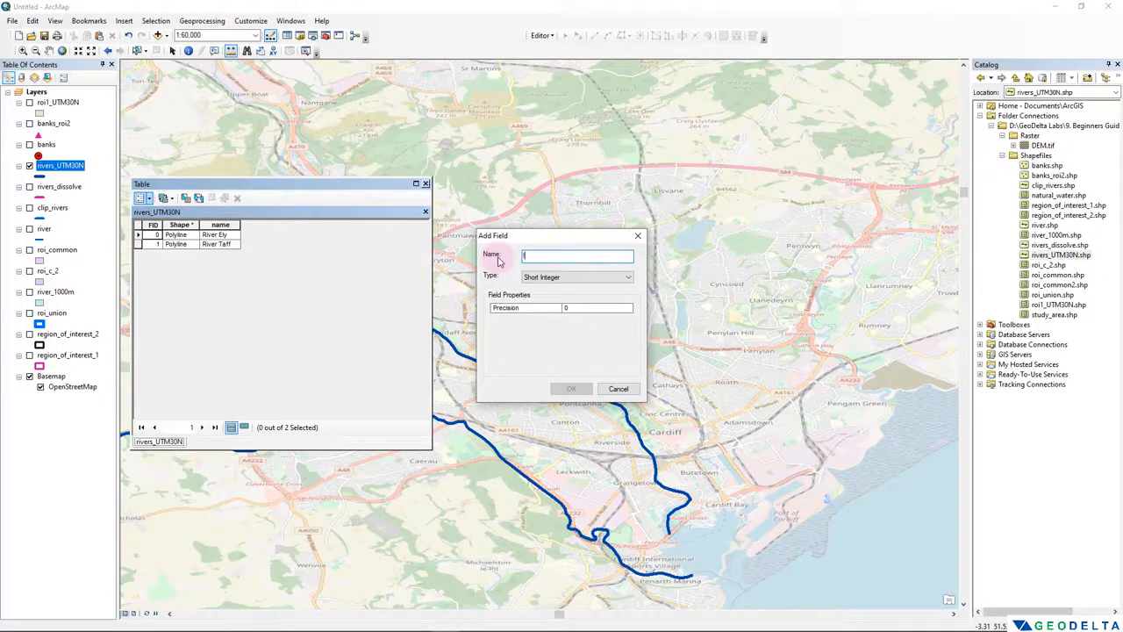
{"action": "left_click", "coordinate": [581, 277]}
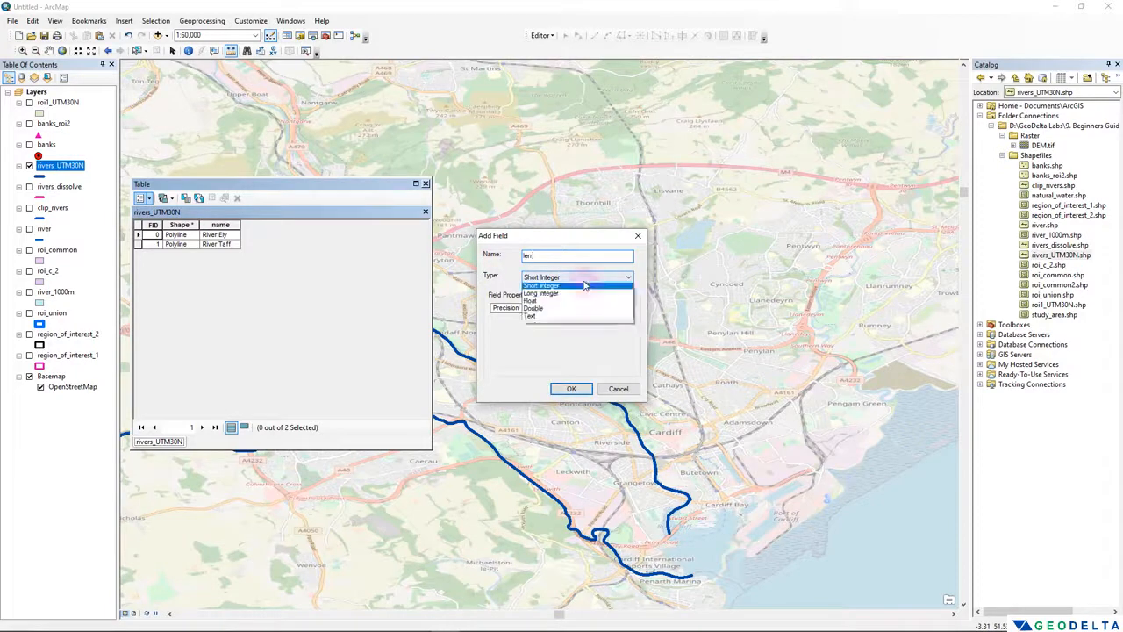
{"action": "left_click", "coordinate": [568, 311]}
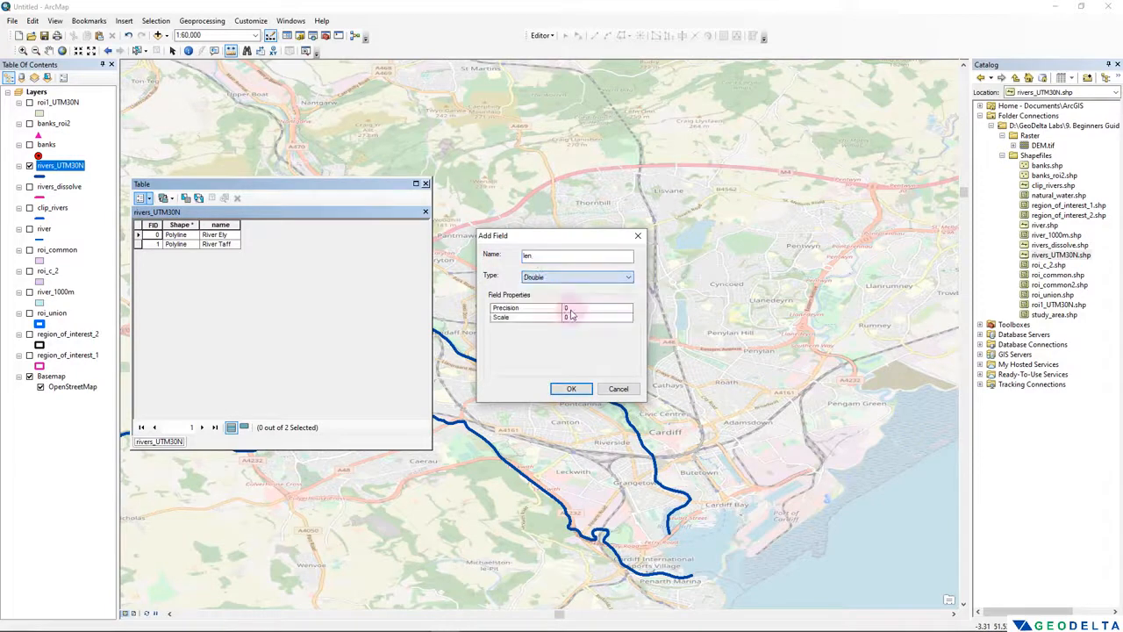
{"action": "left_click", "coordinate": [571, 389]}
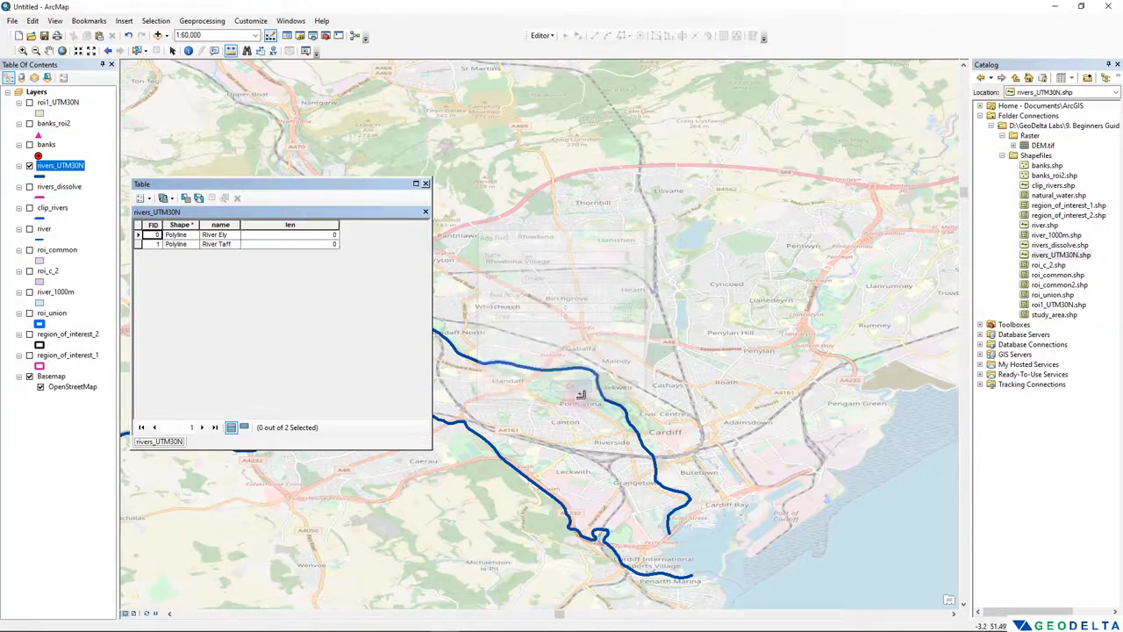
- Calculate the len field's geometry as Length in Meters using the data source's coordinate system, and select the River Taff record
{"action": "left_click", "coordinate": [306, 225]}
{"action": "right_click", "coordinate": [306, 225]}
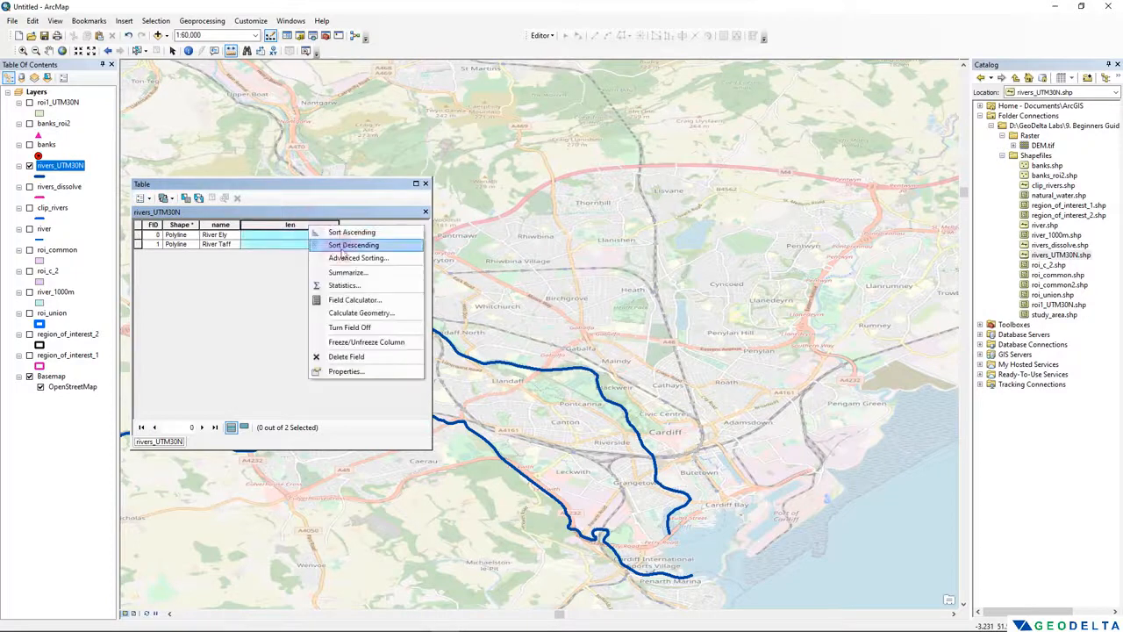
{"action": "left_click", "coordinate": [380, 315]}
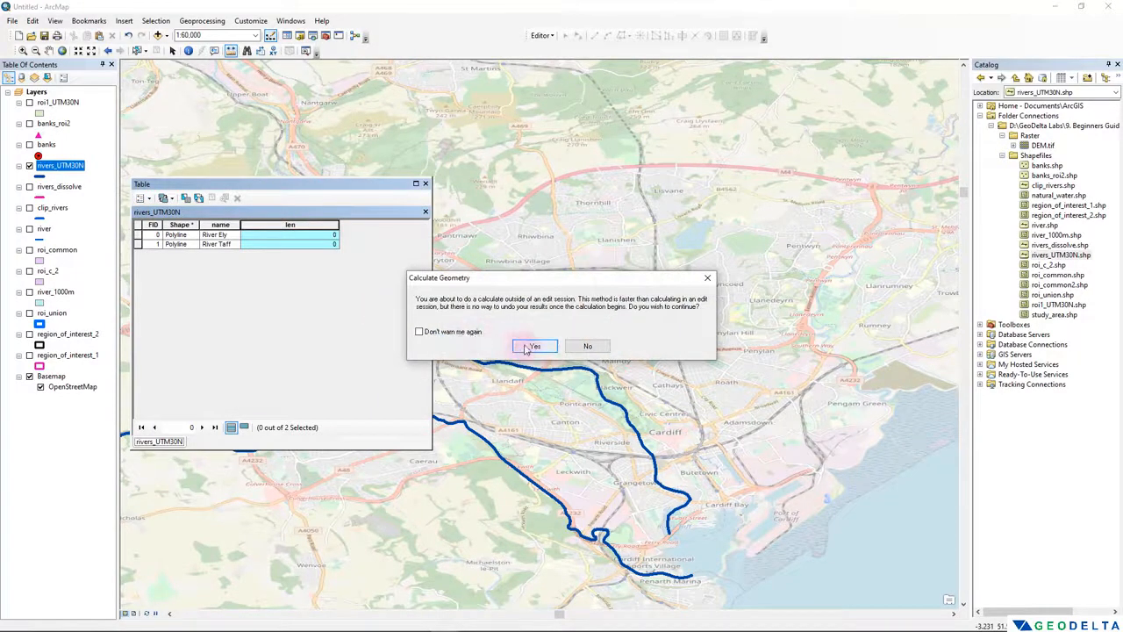
{"action": "left_click", "coordinate": [533, 343]}
{"action": "left_click", "coordinate": [546, 259]}
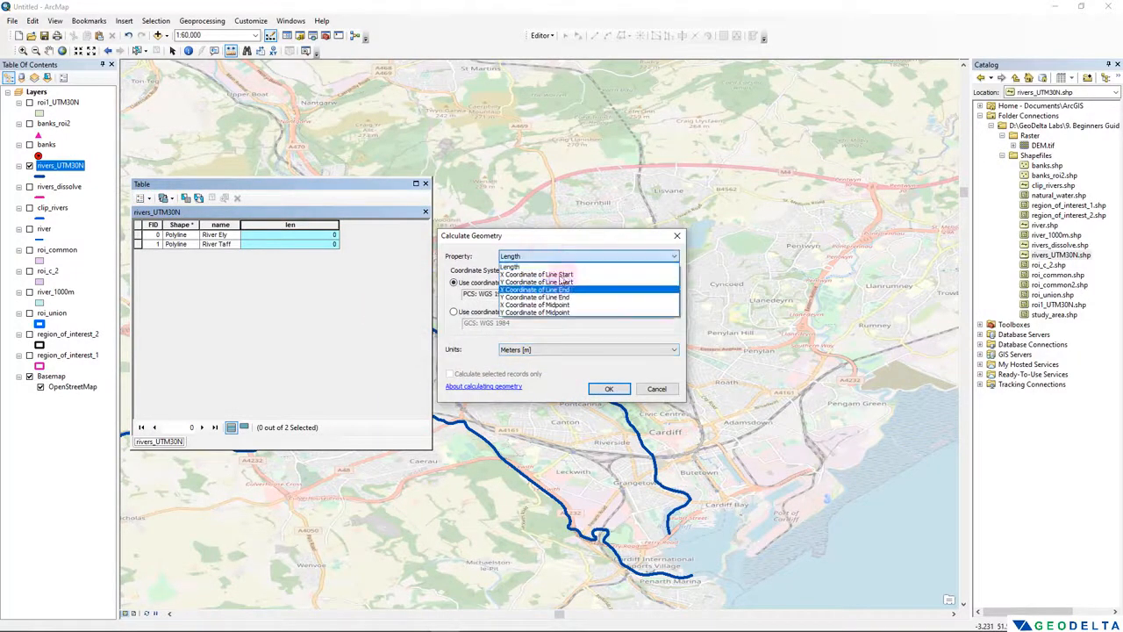
{"action": "left_click", "coordinate": [566, 255]}
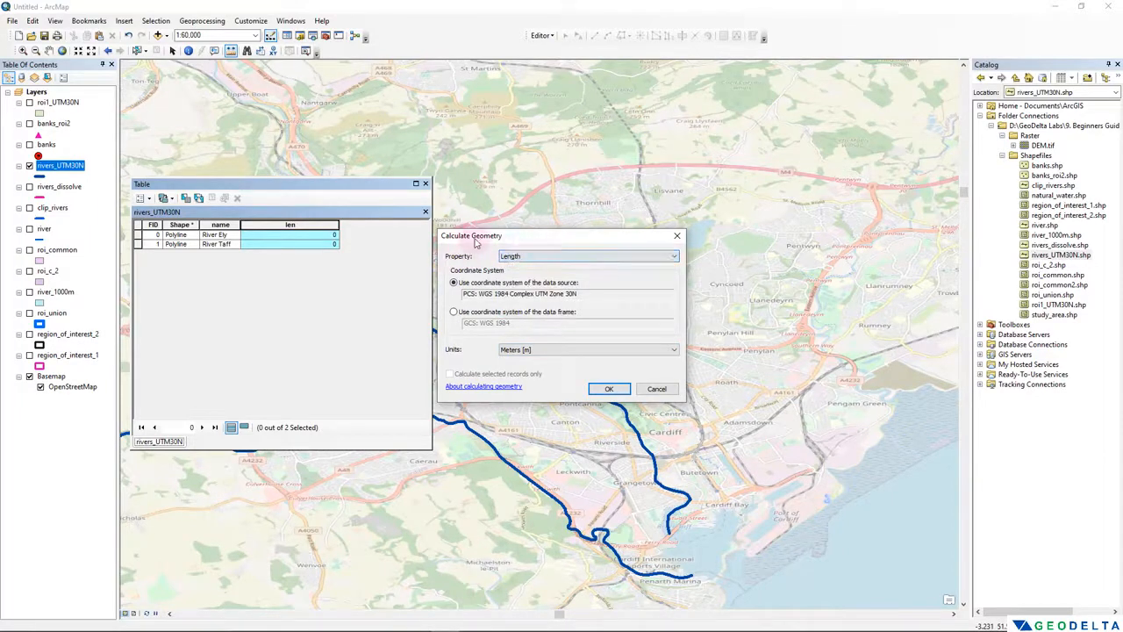
{"action": "left_click_drag", "start_coordinate": [476, 242], "coordinate": [191, 315]}
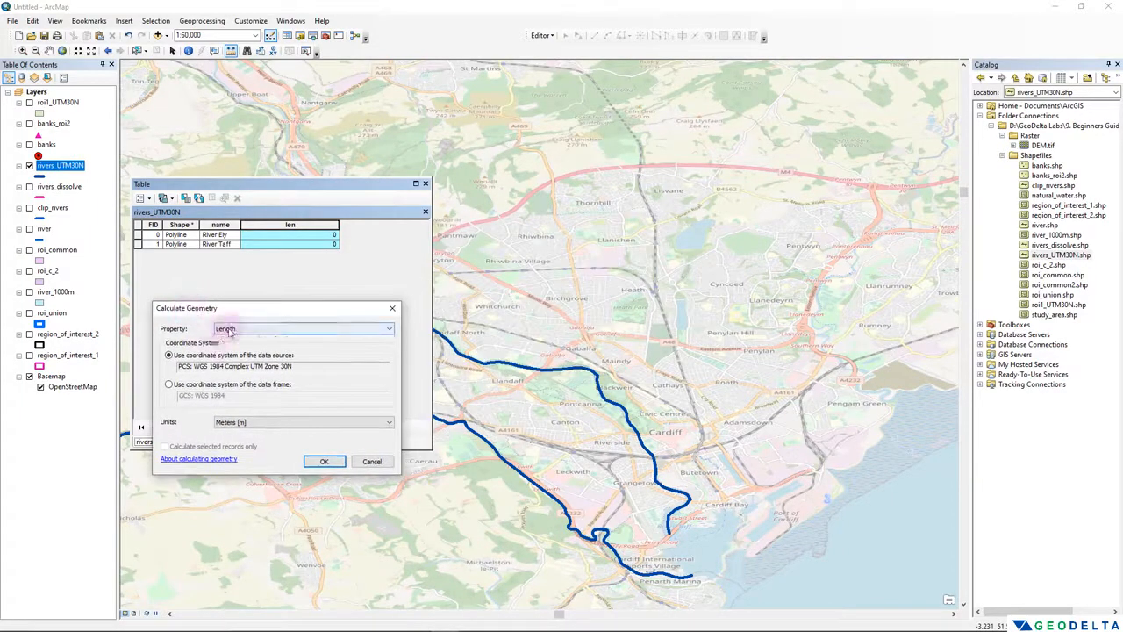
{"action": "left_click", "coordinate": [231, 330]}
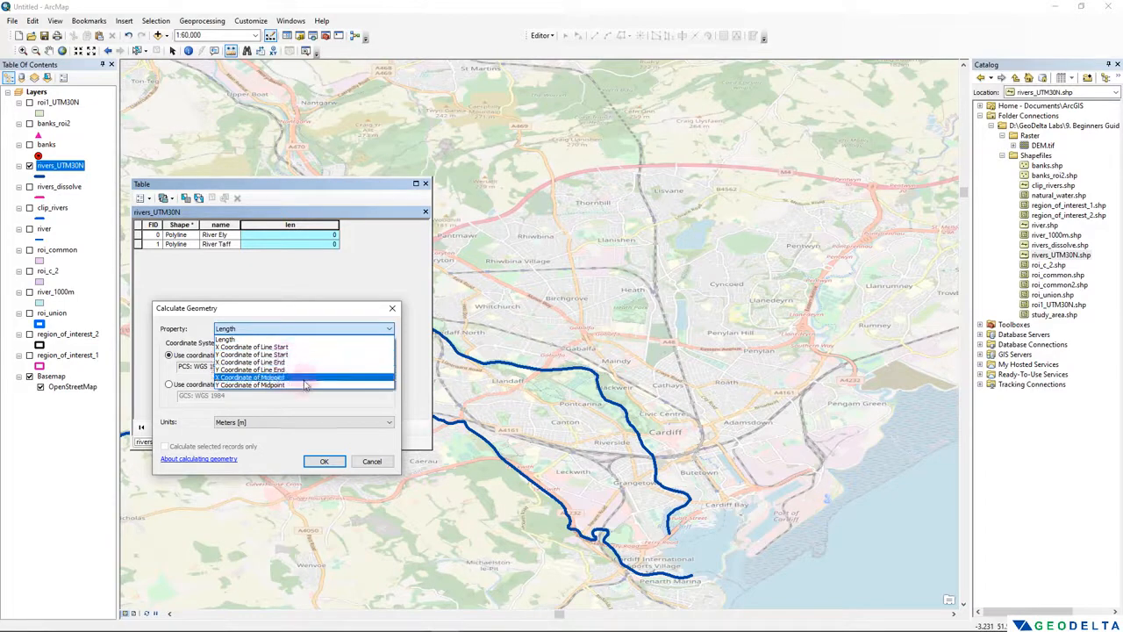
{"action": "left_click", "coordinate": [295, 333]}
{"action": "left_click", "coordinate": [293, 332]}
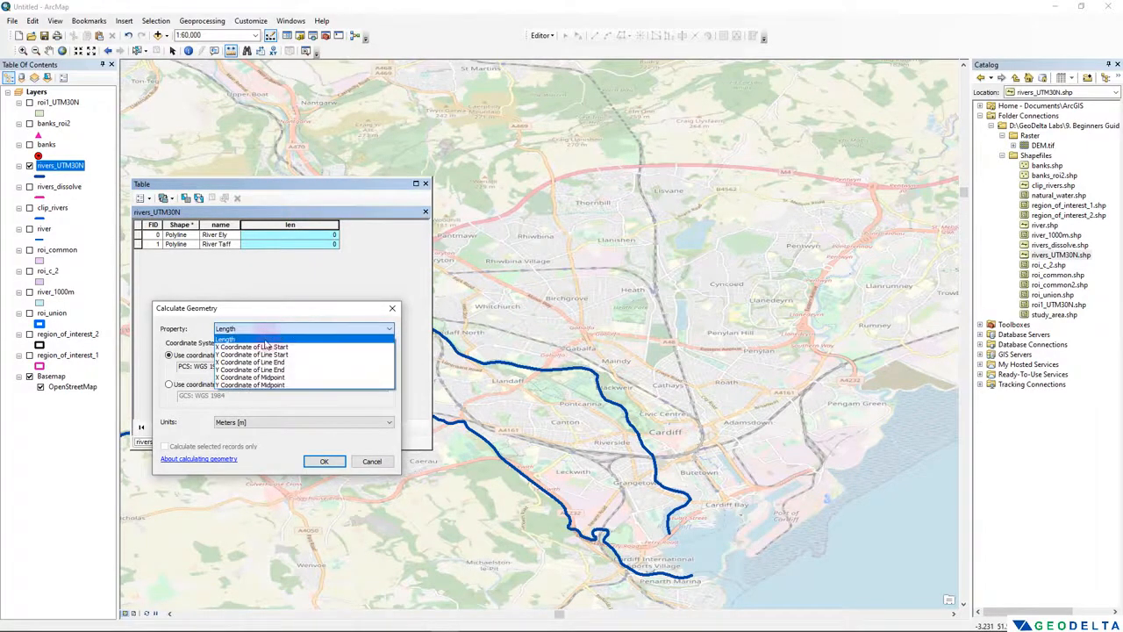
{"action": "left_click", "coordinate": [225, 339]}
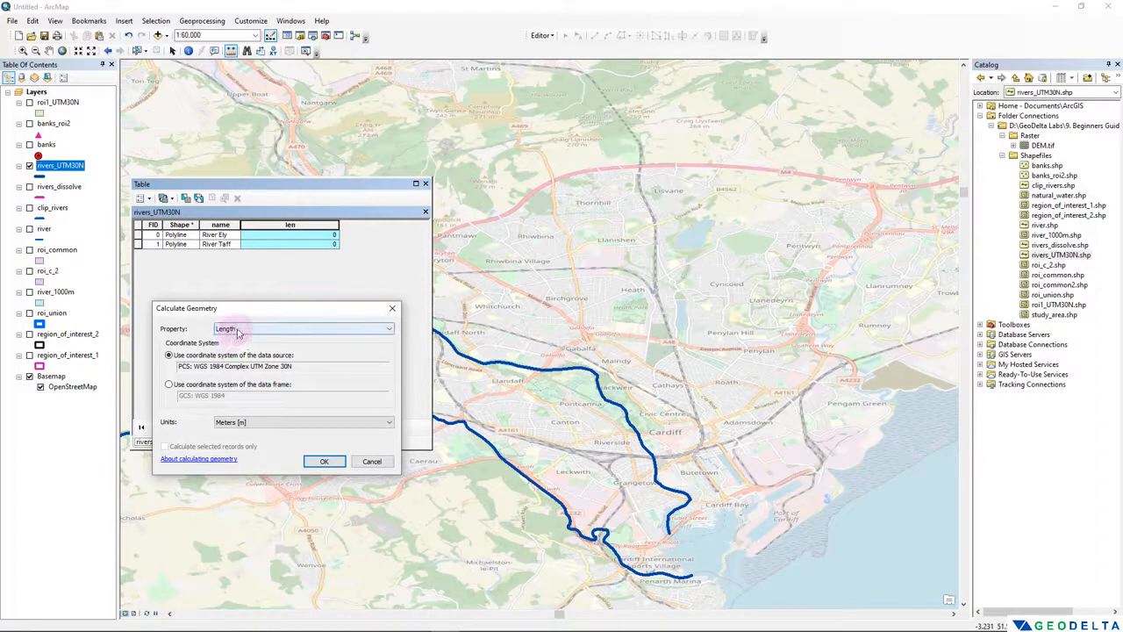
{"action": "left_click", "coordinate": [215, 422]}
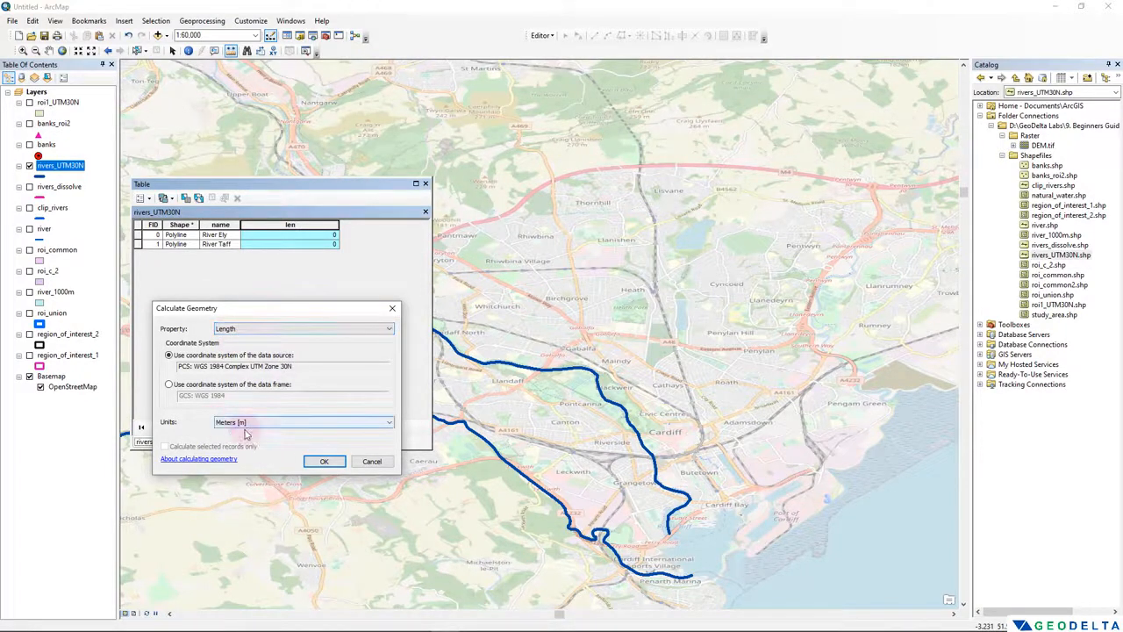
{"action": "left_click", "coordinate": [324, 460]}
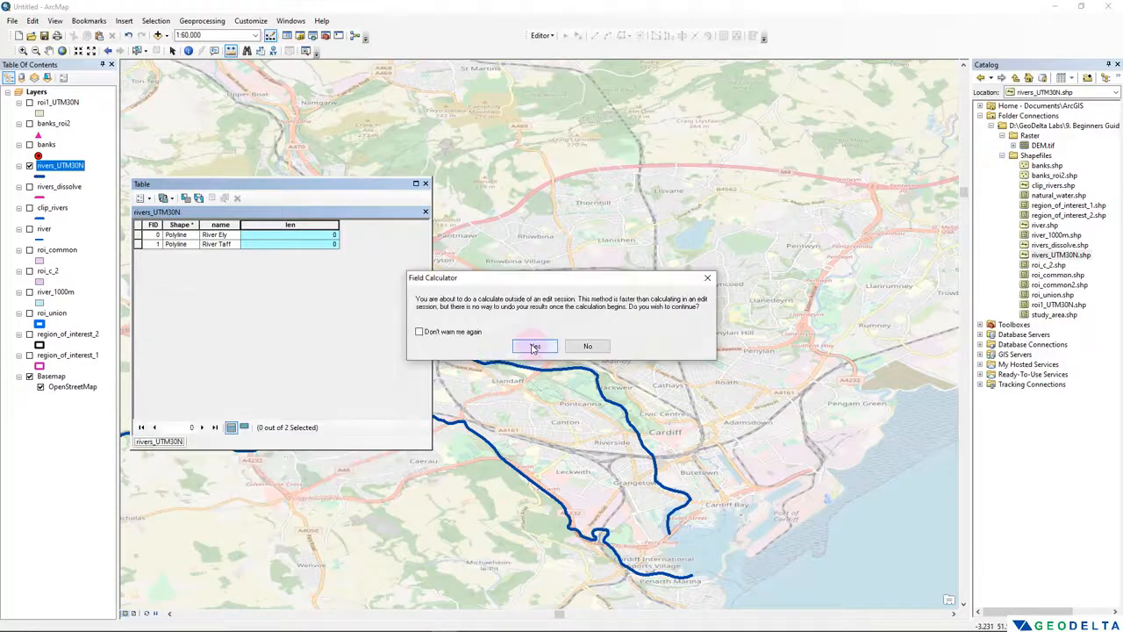
{"action": "left_click", "coordinate": [531, 345]}
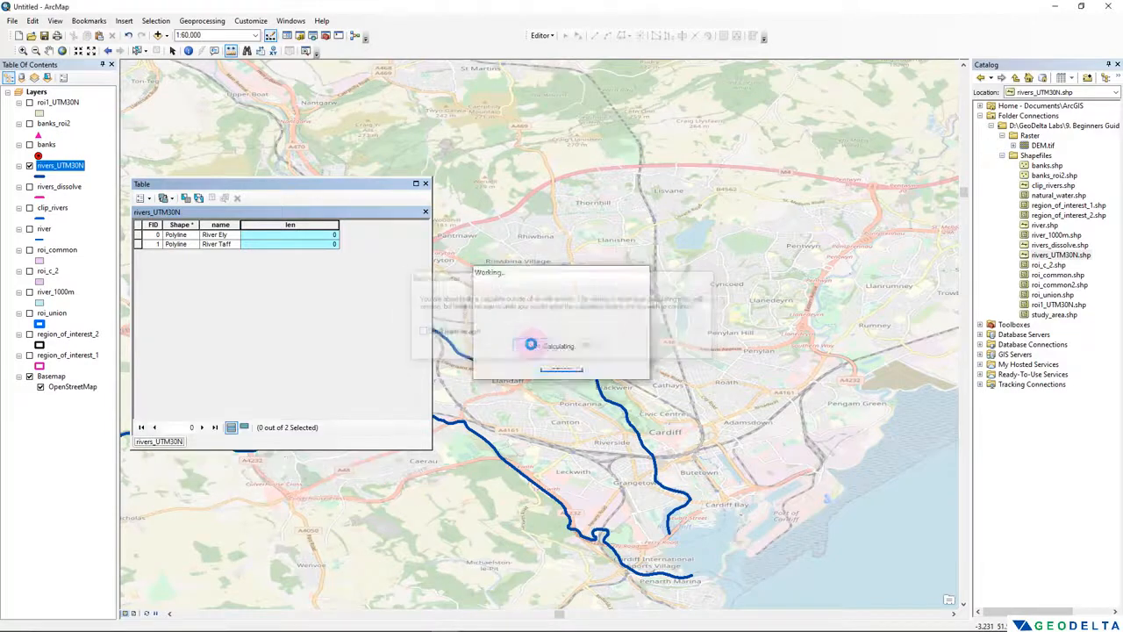
{"action": "left_click", "coordinate": [138, 245]}
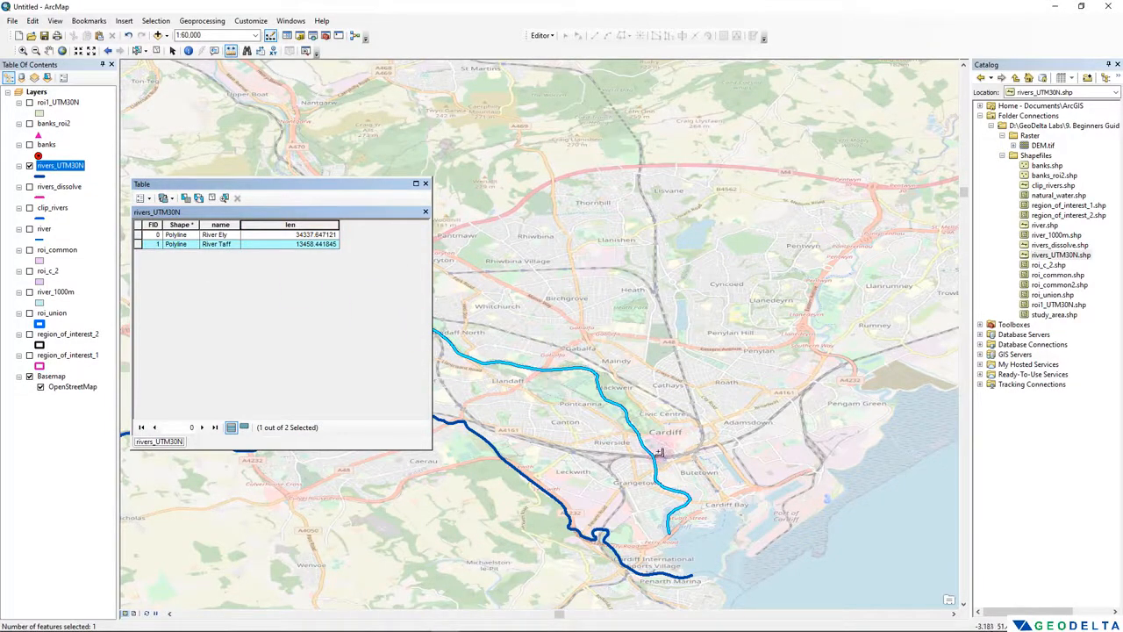
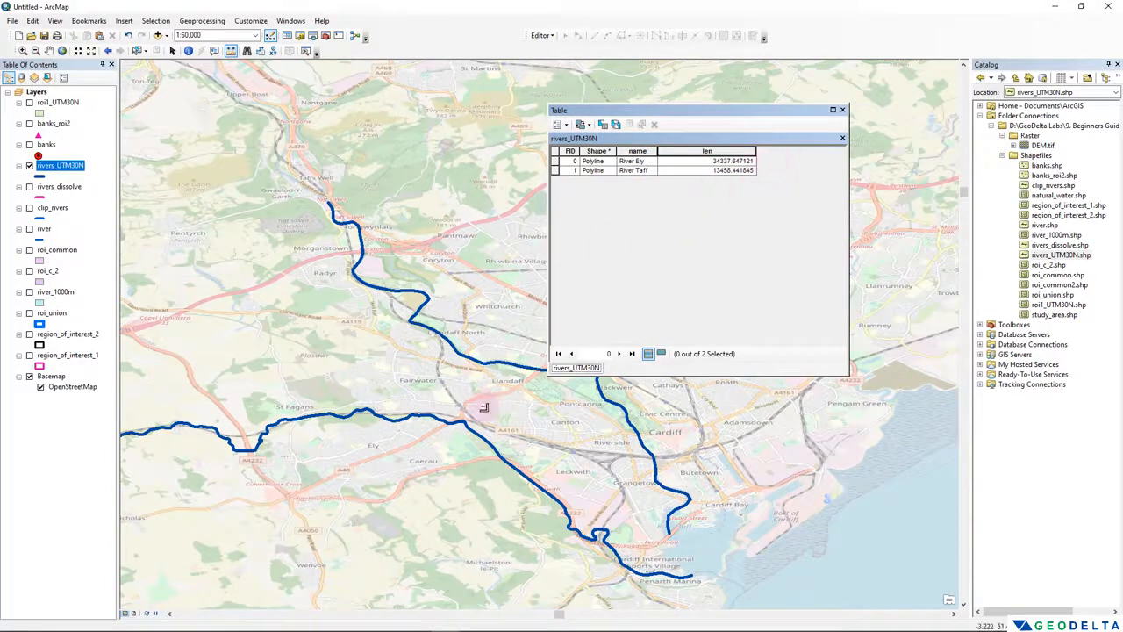
- Add a Double field named X to the rivers_UTM30N attribute table and widen the table window
{"action": "left_click_drag", "start_coordinate": [619, 112], "coordinate": [445, 143]}
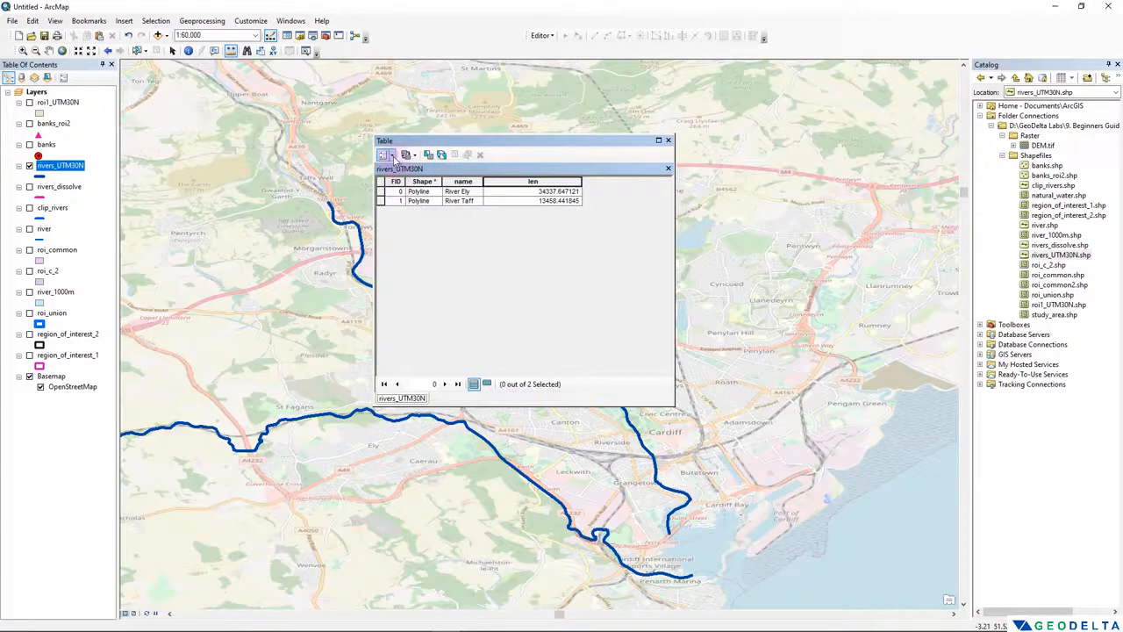
{"action": "left_click", "coordinate": [383, 155]}
{"action": "left_click", "coordinate": [409, 238]}
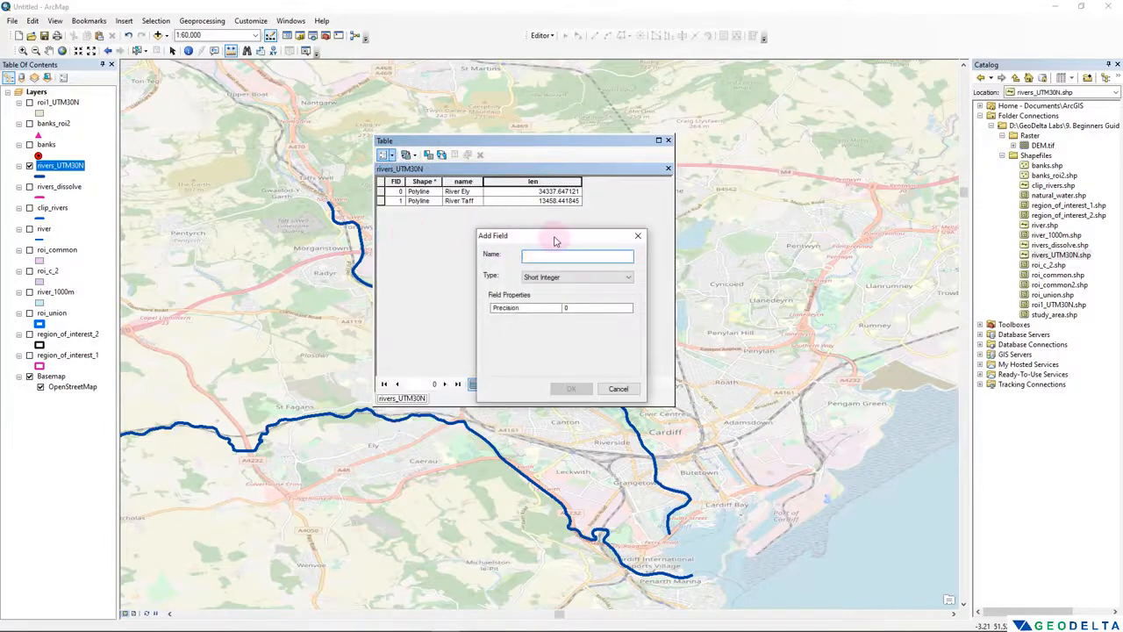
{"action": "type", "text": "X"}
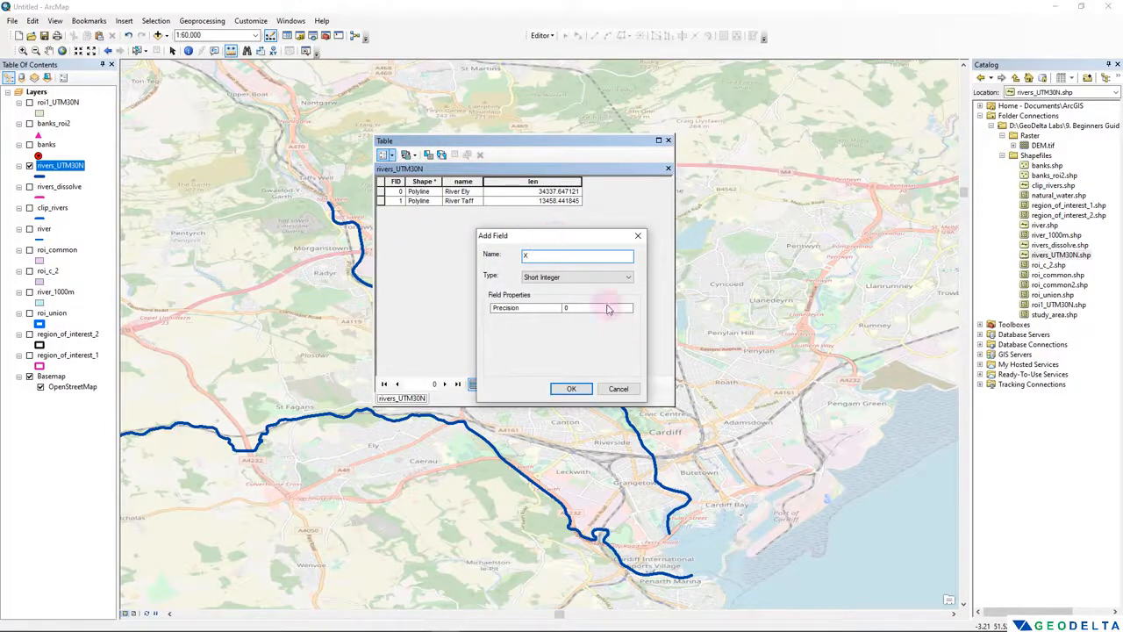
{"action": "left_click", "coordinate": [579, 277]}
{"action": "left_click", "coordinate": [534, 310]}
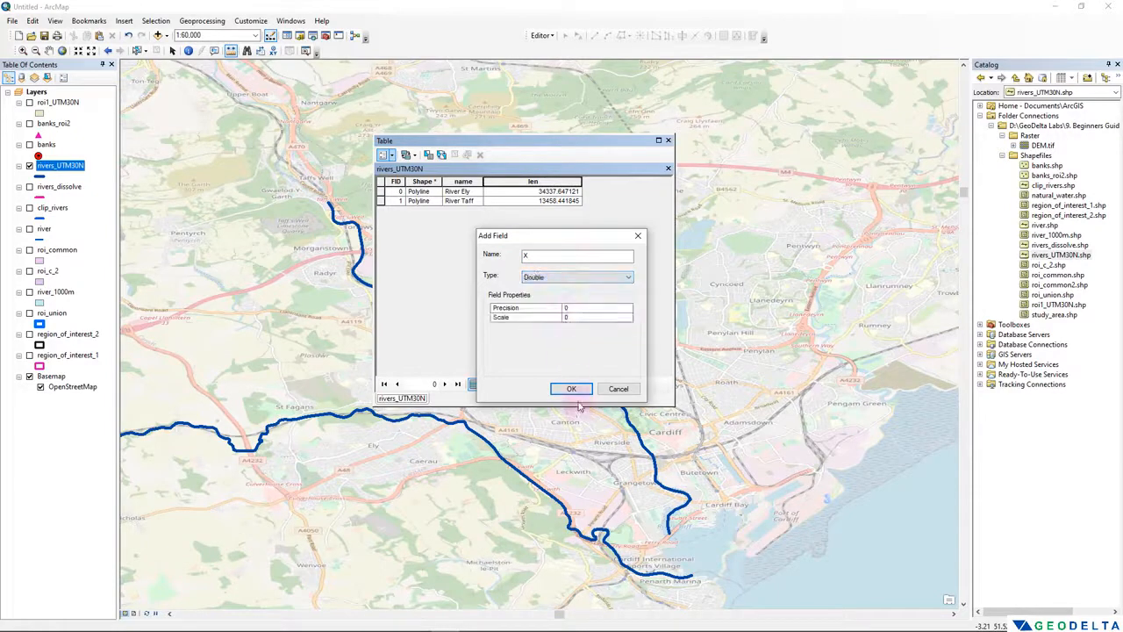
{"action": "left_click", "coordinate": [570, 389]}
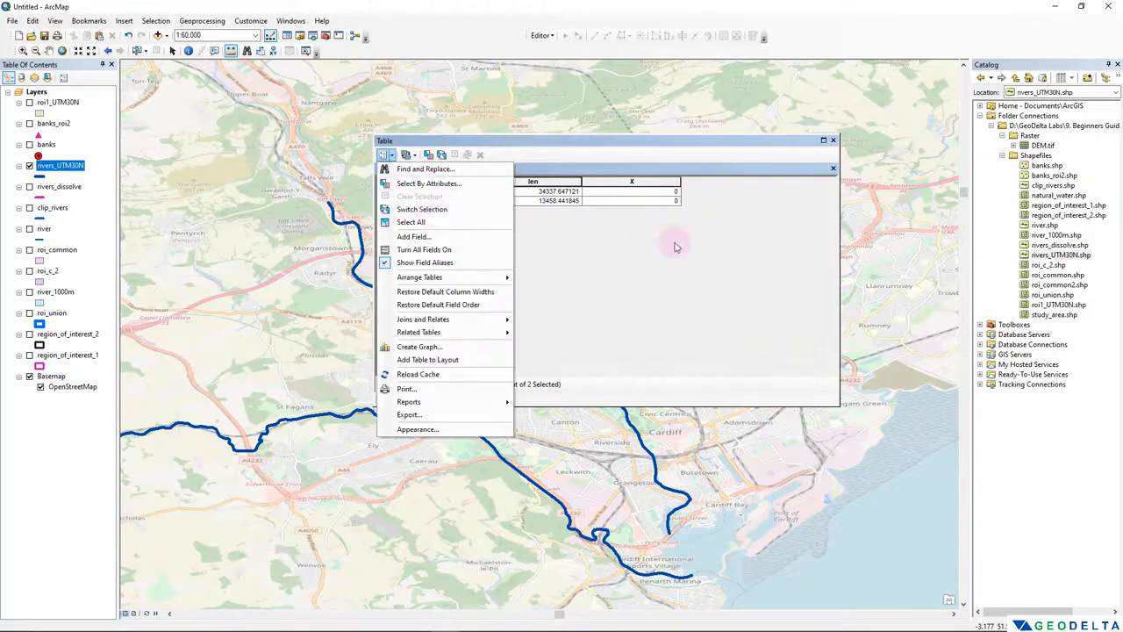
{"action": "left_click", "coordinate": [675, 245]}
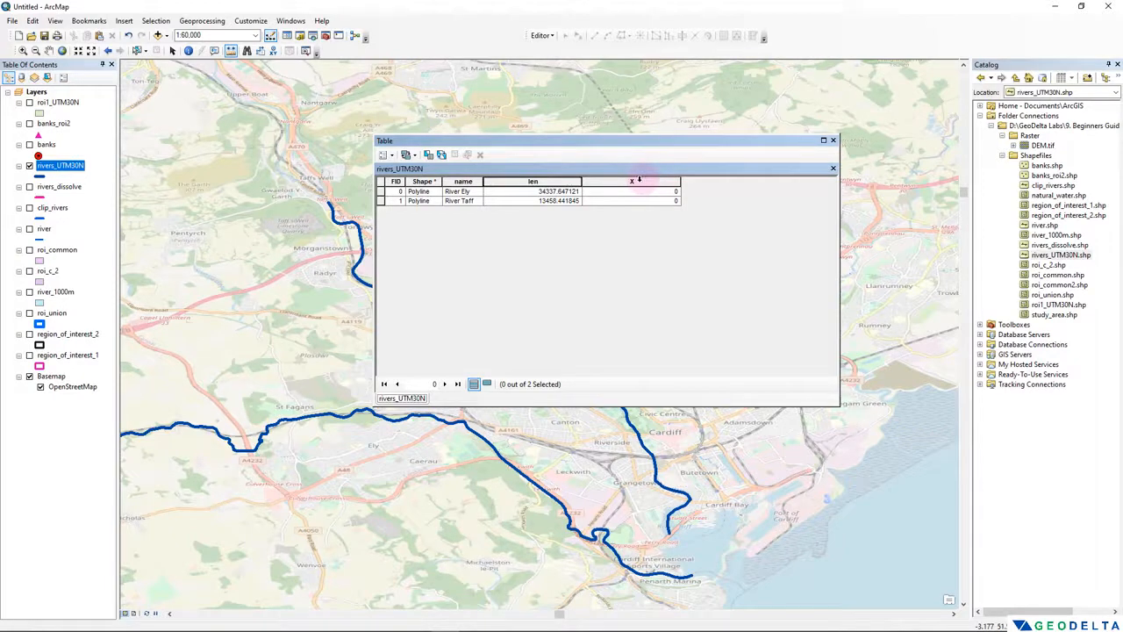
- Delete the X field from the rivers_UTM30N attribute table
{"action": "left_click", "coordinate": [639, 181]}
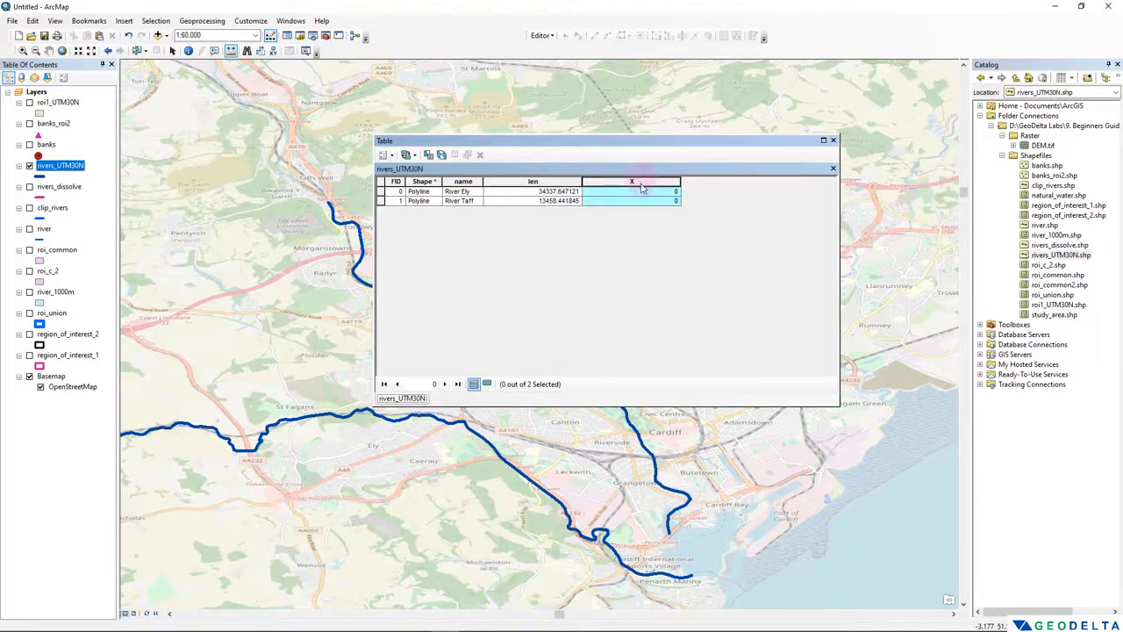
{"action": "right_click", "coordinate": [641, 188]}
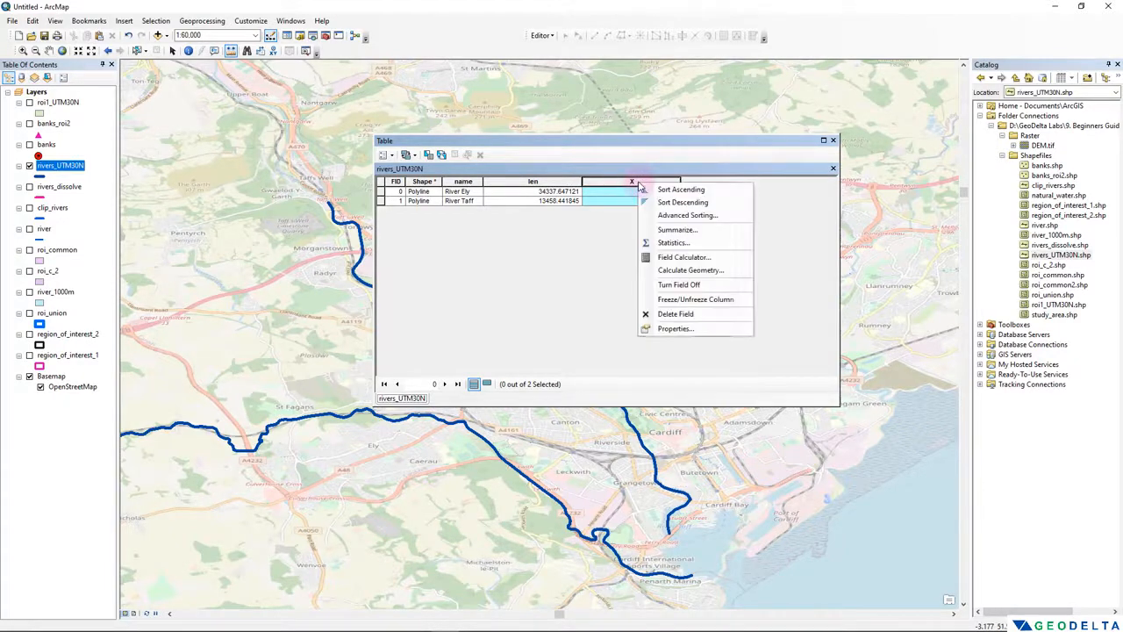
{"action": "left_click", "coordinate": [671, 317]}
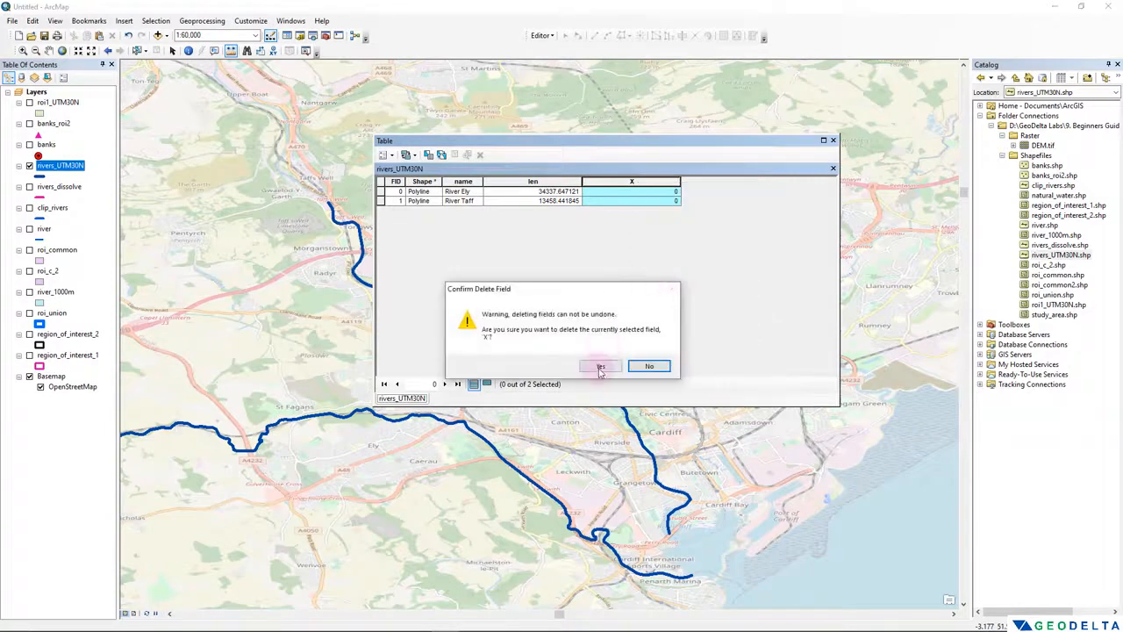
{"action": "left_click", "coordinate": [597, 366]}
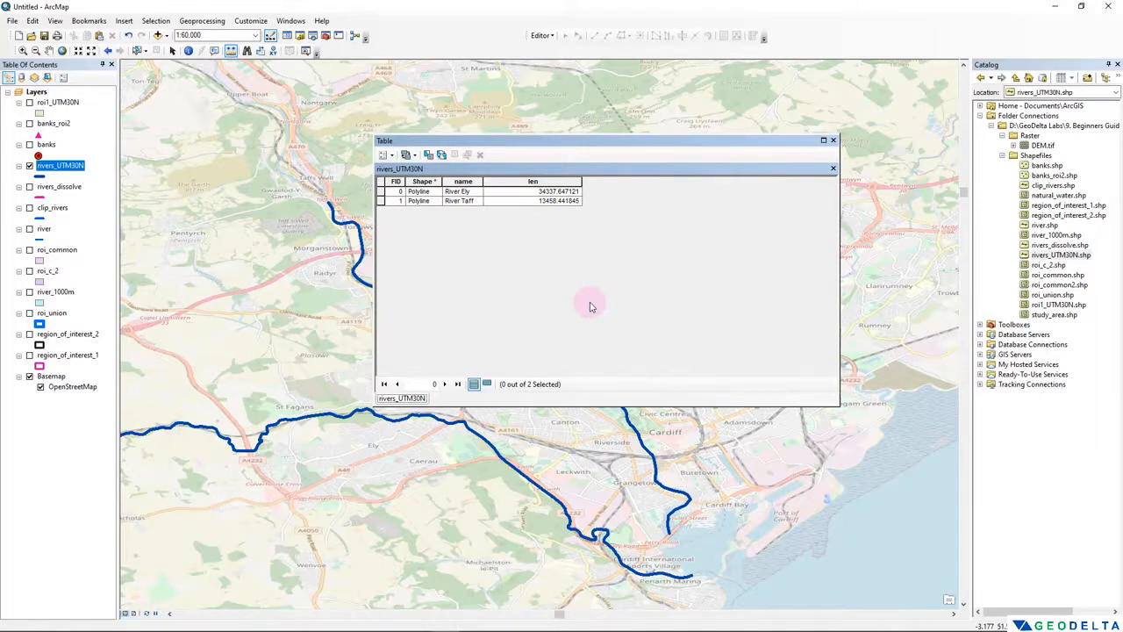
- Narrow the len column and add a Double field named X_Mid to the rivers_UTM30N attribute table
{"action": "left_click_drag", "start_coordinate": [581, 180], "coordinate": [544, 181]}
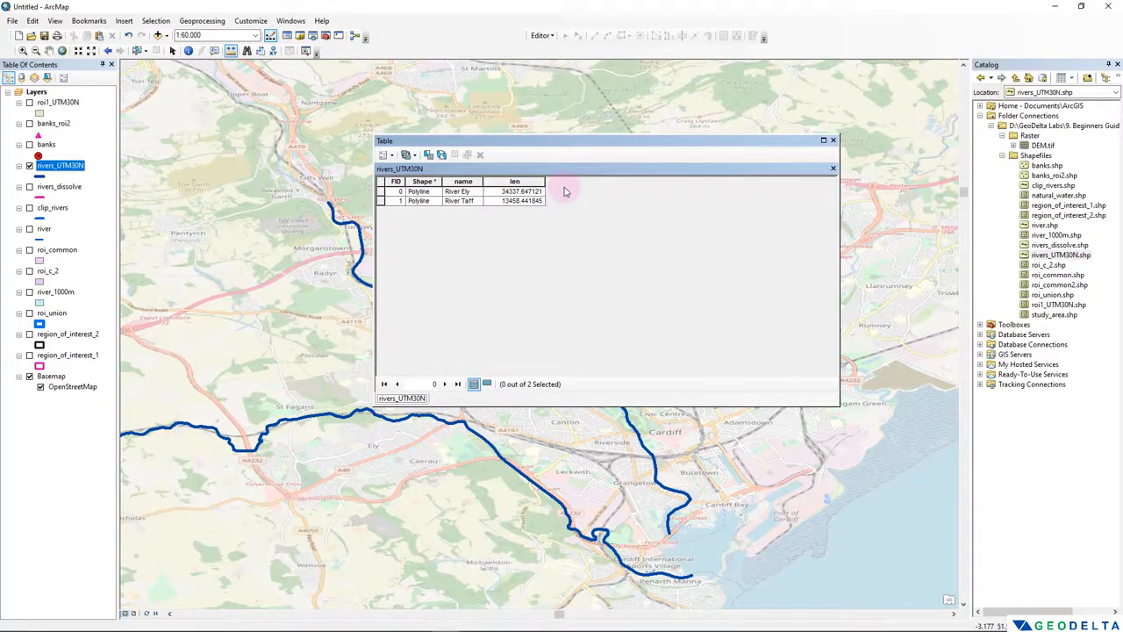
{"action": "left_click", "coordinate": [391, 155]}
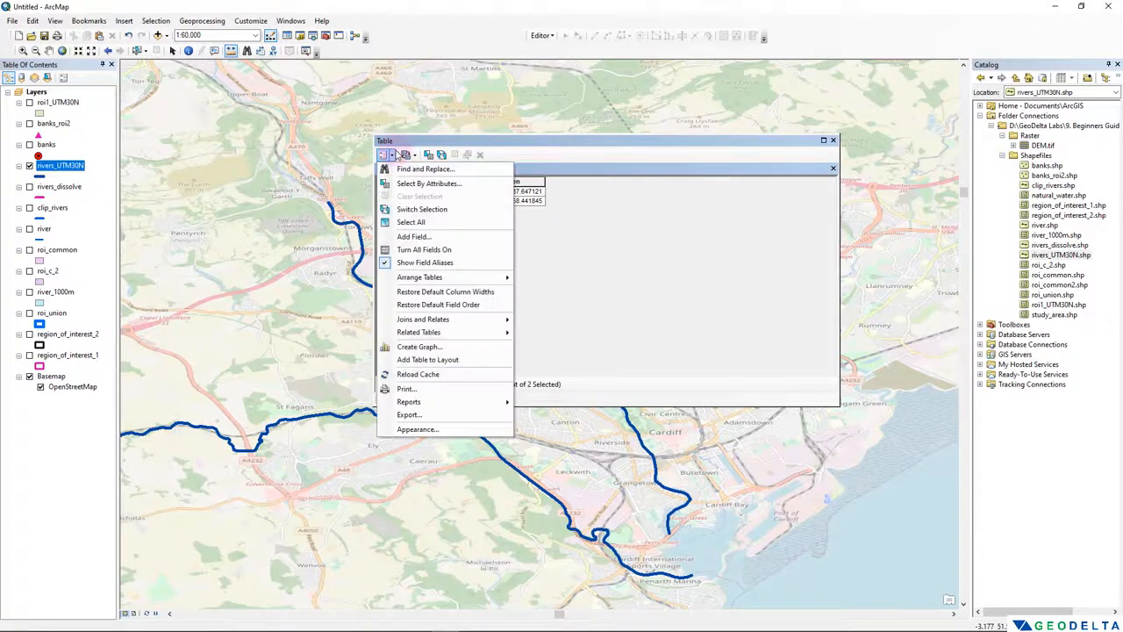
{"action": "left_click", "coordinate": [416, 236]}
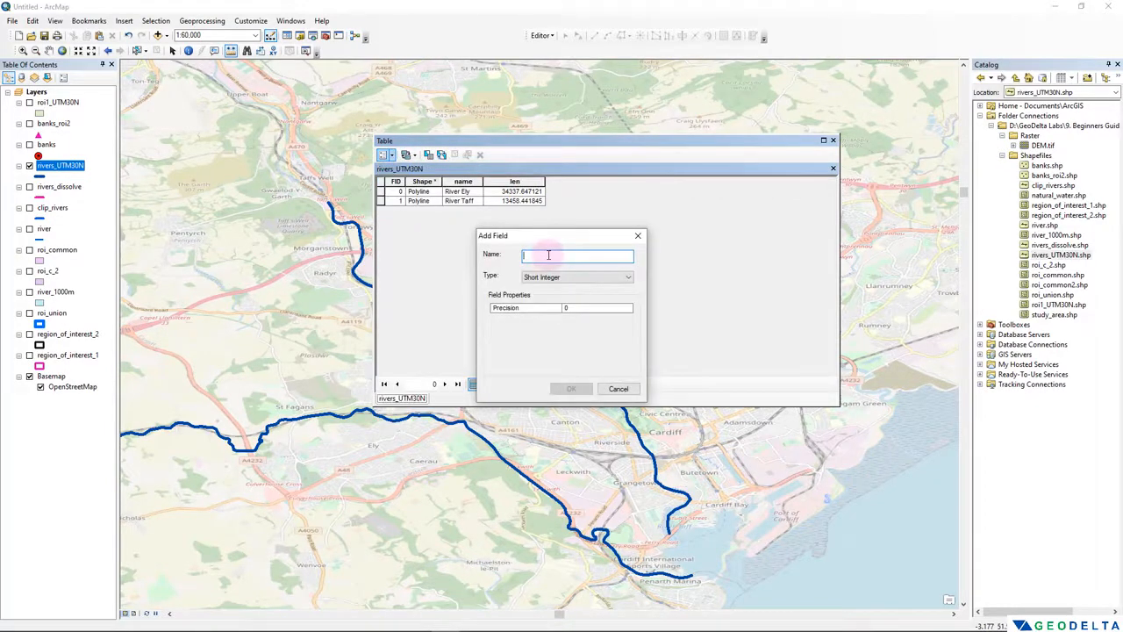
{"action": "type", "text": "X_Mid"}
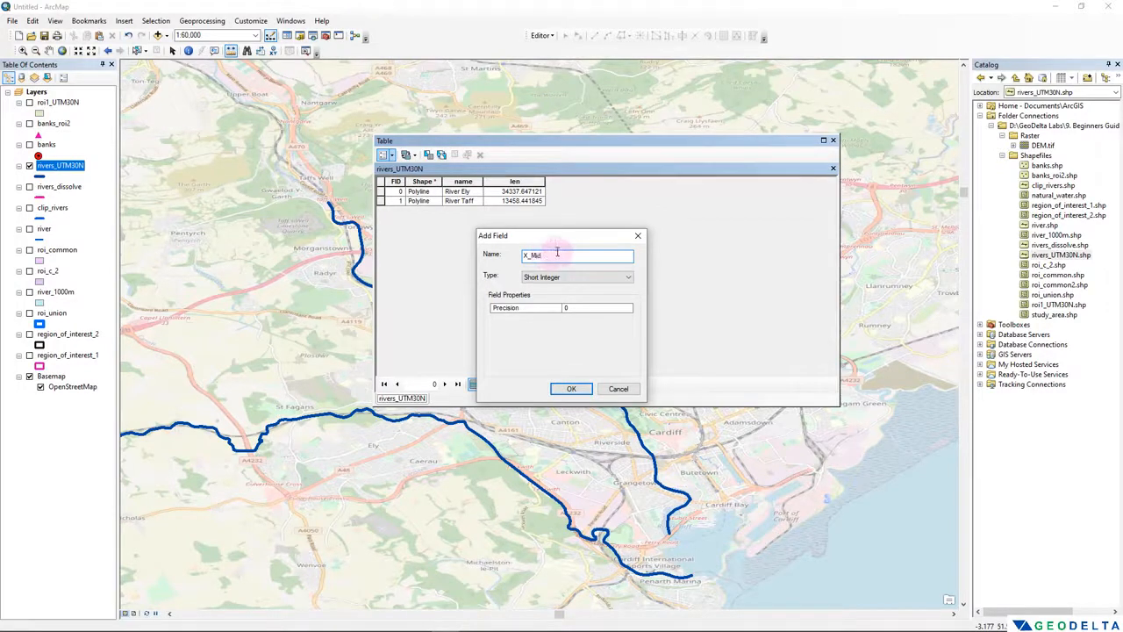
{"action": "left_click", "coordinate": [570, 277]}
{"action": "left_click", "coordinate": [565, 312]}
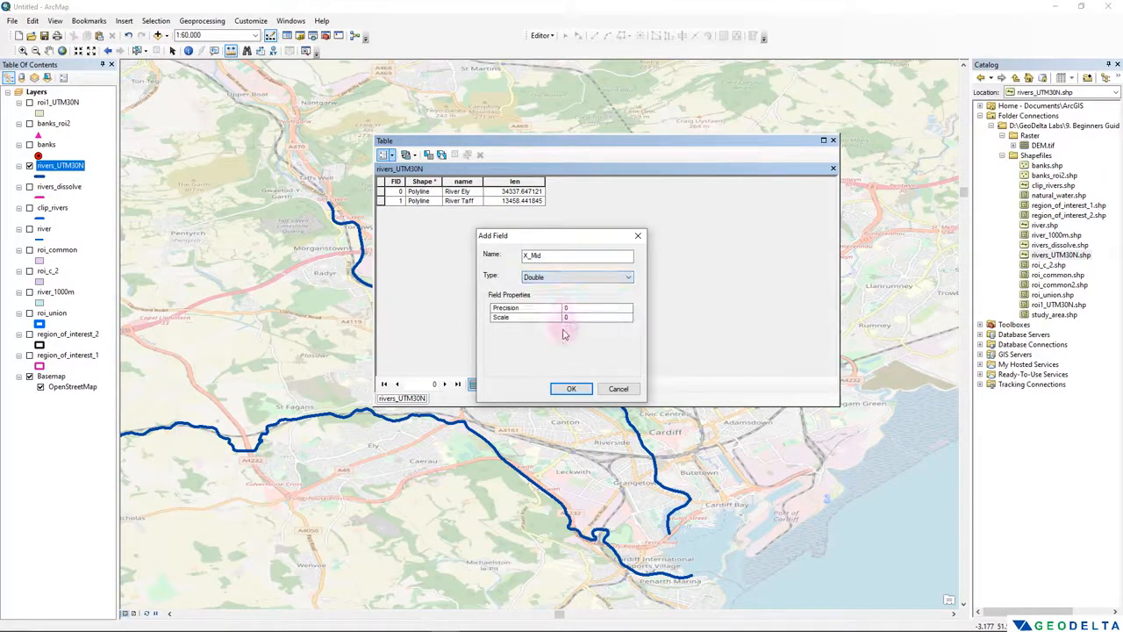
{"action": "left_click", "coordinate": [570, 389]}
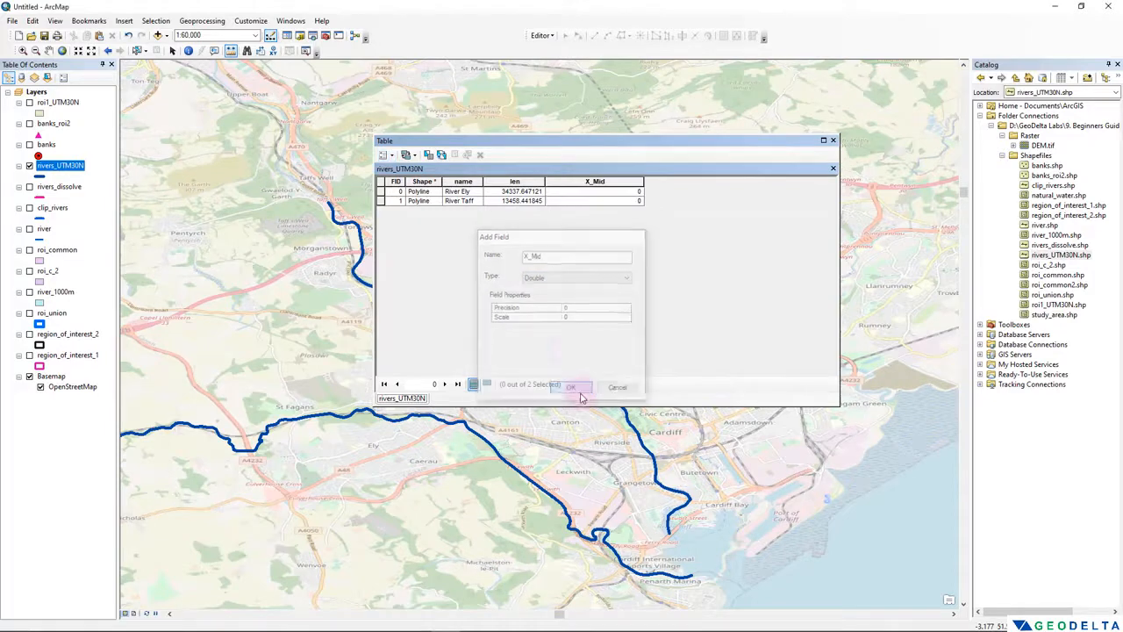
- Add a Double field named Y_Mid to the rivers_UTM30N attribute table
{"action": "left_click", "coordinate": [383, 154]}
{"action": "left_click", "coordinate": [430, 239]}
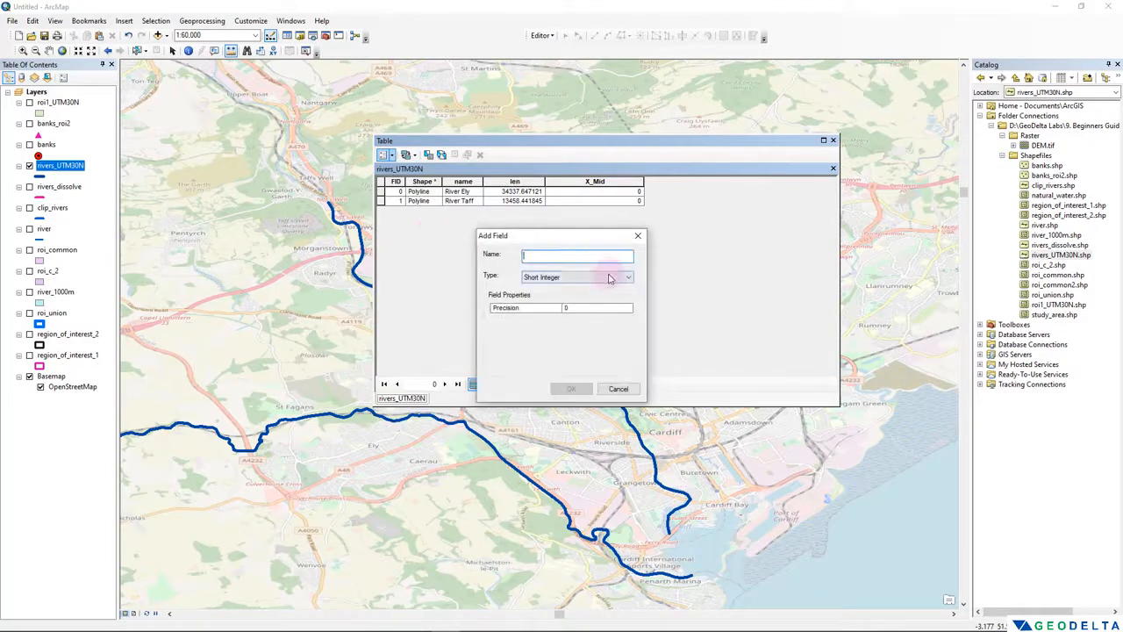
{"action": "type", "text": "Y_Mid"}
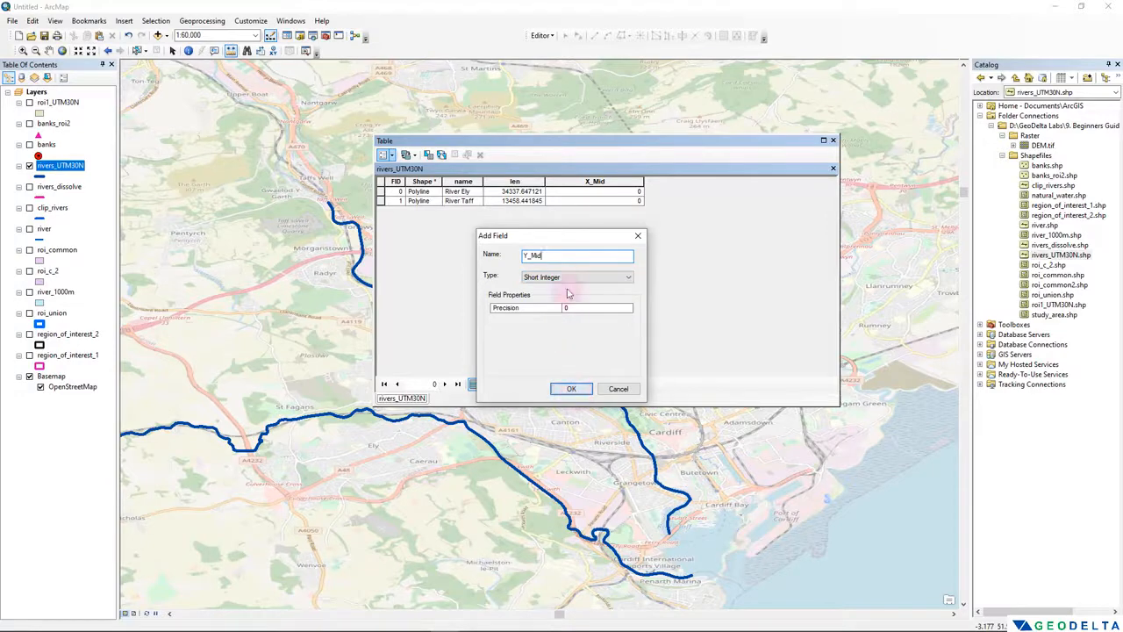
{"action": "left_click", "coordinate": [566, 278]}
{"action": "left_click", "coordinate": [566, 314]}
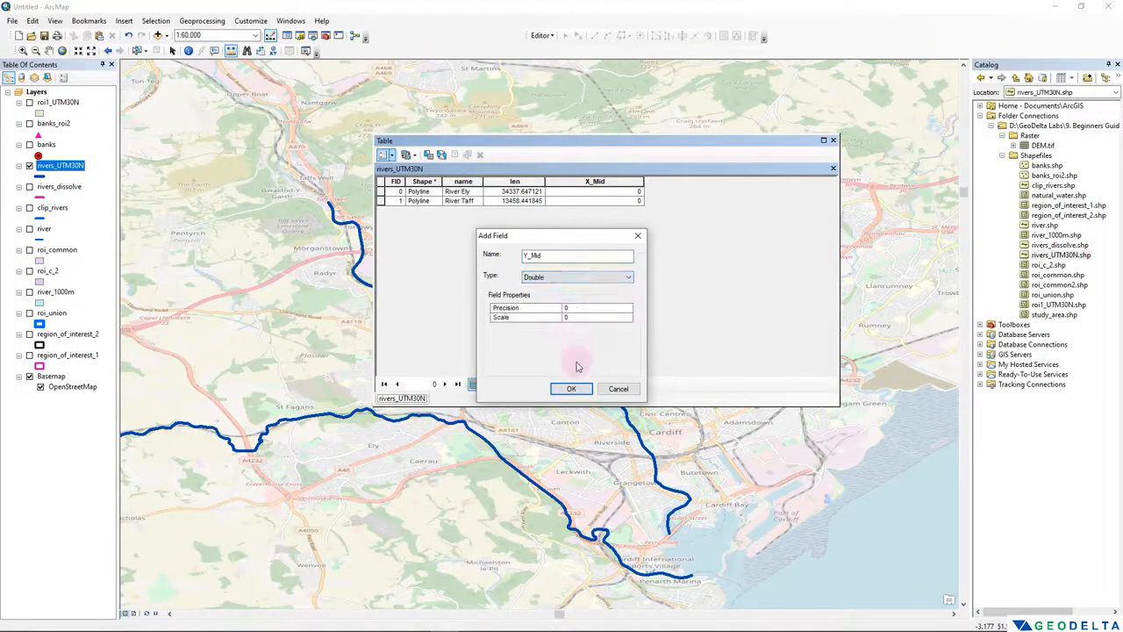
{"action": "left_click", "coordinate": [573, 388]}
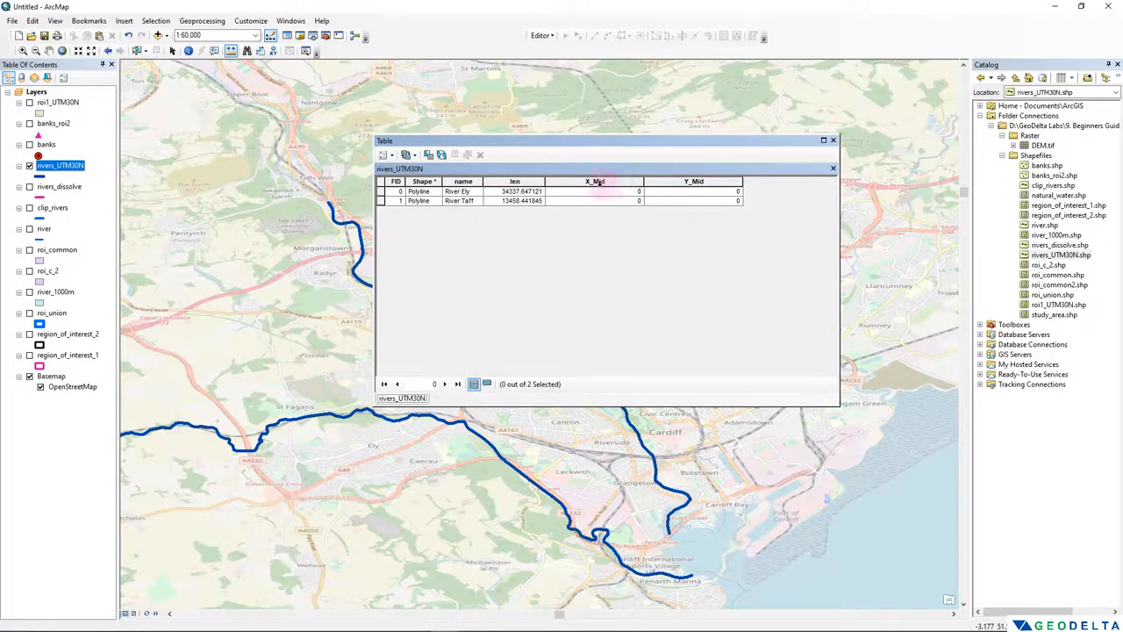
- Calculate the X_Mid field's geometry as X Coordinate of Midpoint in Meters, using the data source's coordinate system
{"action": "left_click", "coordinate": [600, 184]}
{"action": "right_click", "coordinate": [600, 186]}
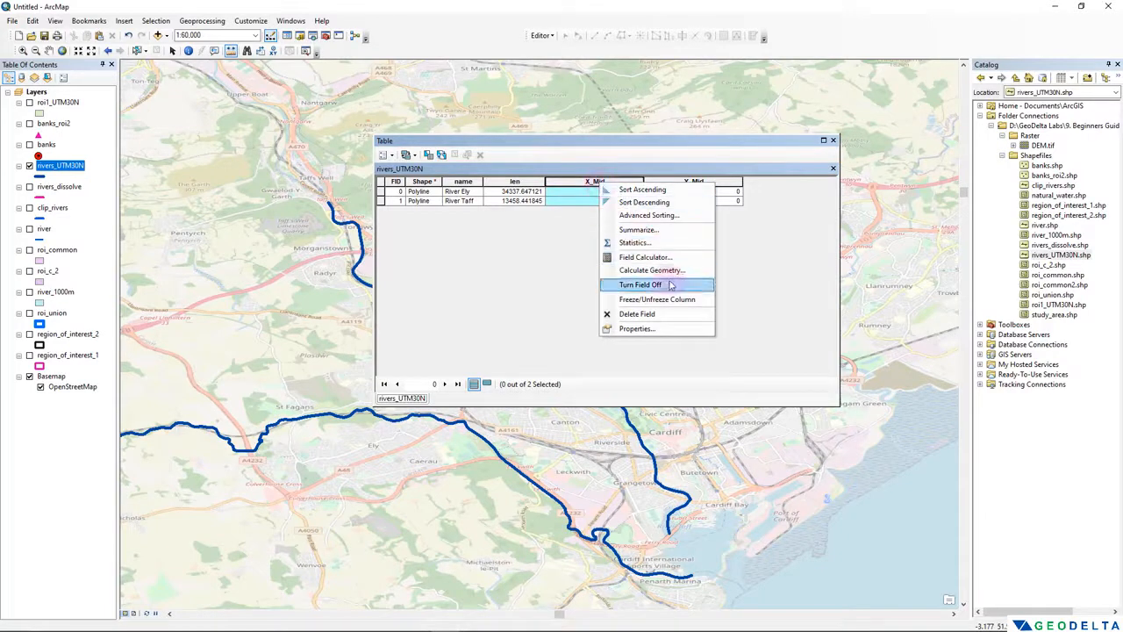
{"action": "left_click", "coordinate": [676, 271]}
{"action": "left_click", "coordinate": [514, 343]}
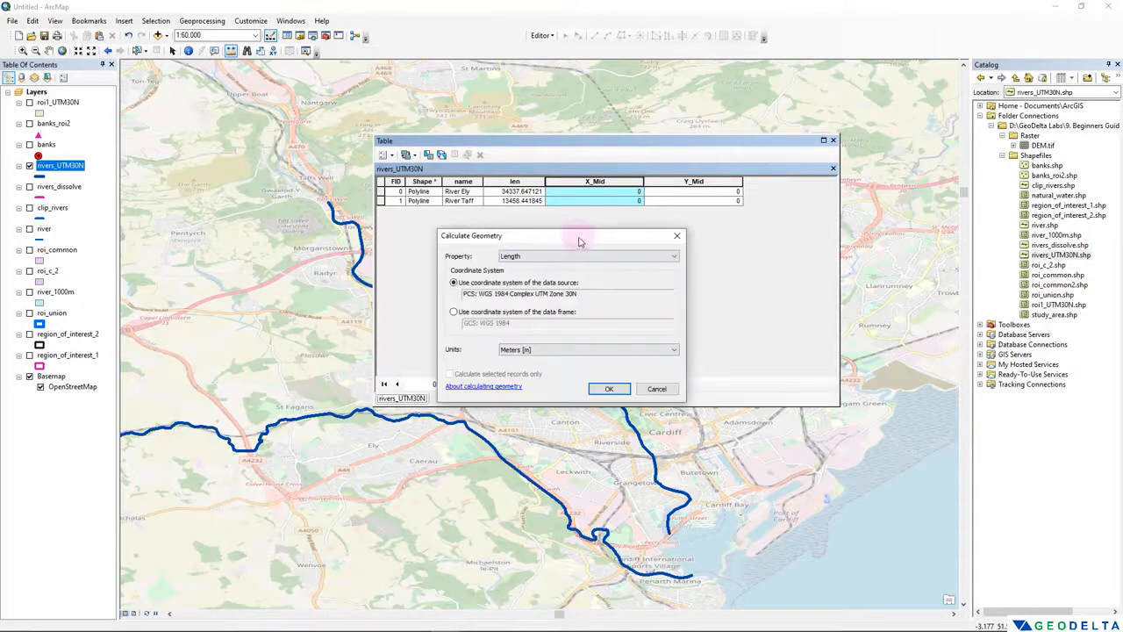
{"action": "left_click_drag", "start_coordinate": [583, 237], "coordinate": [312, 225]}
{"action": "left_click", "coordinate": [333, 249]}
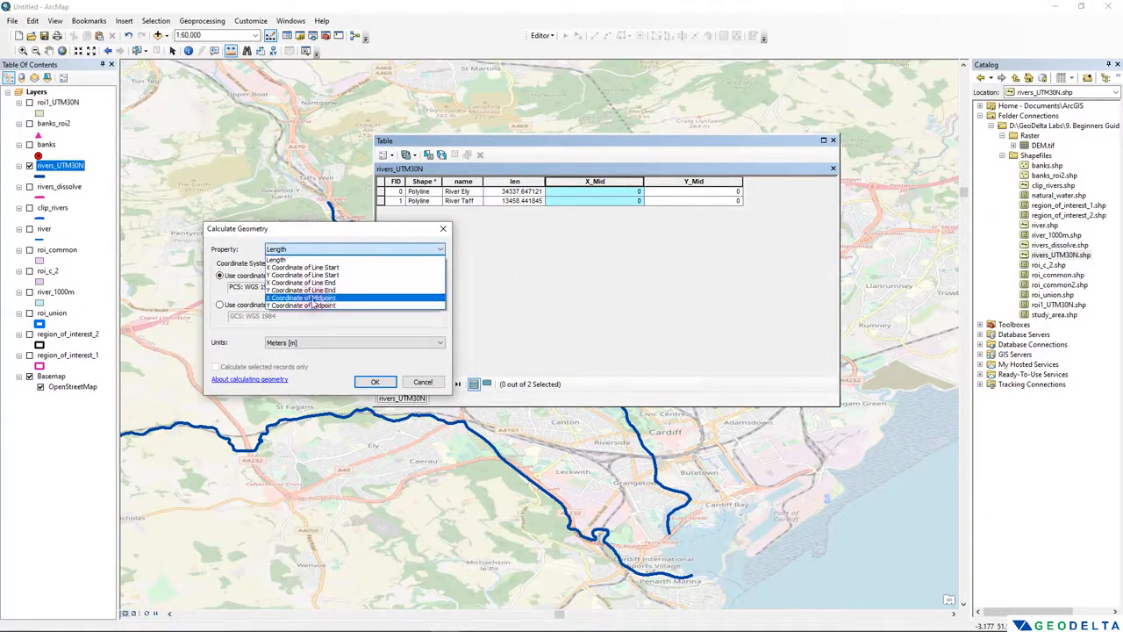
{"action": "left_click", "coordinate": [312, 298]}
{"action": "left_click", "coordinate": [320, 343]}
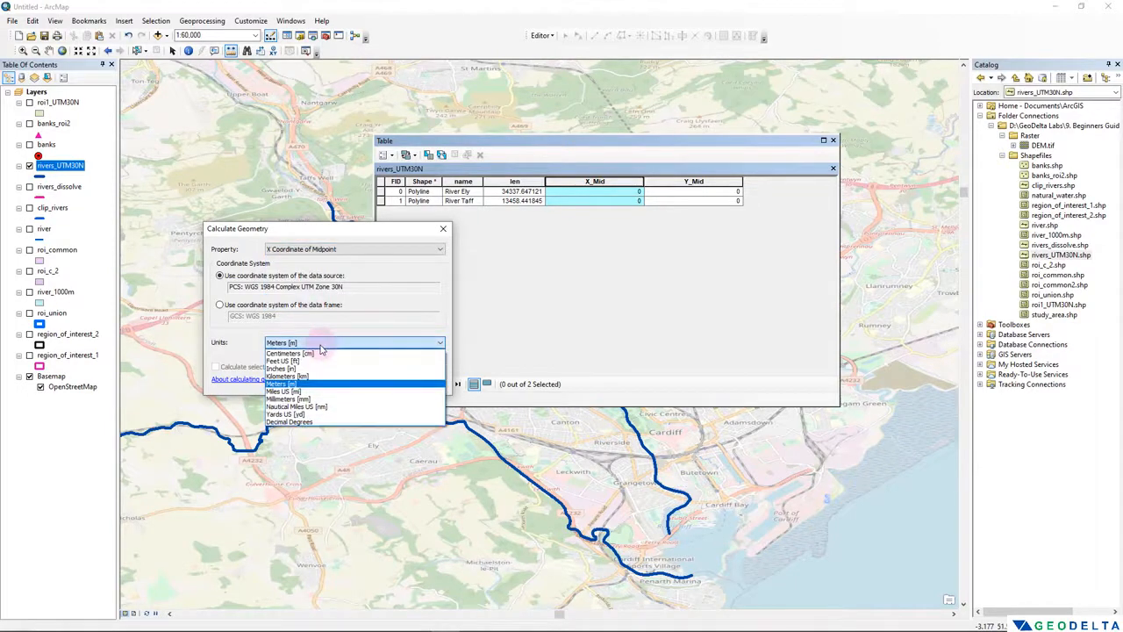
{"action": "left_click", "coordinate": [317, 384]}
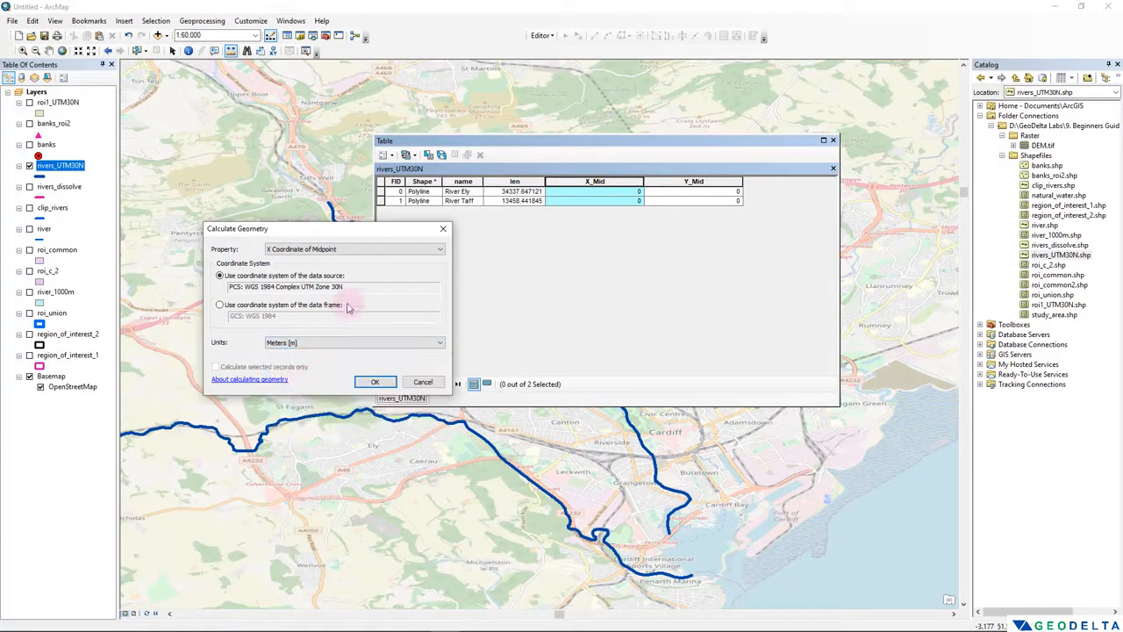
{"action": "left_click_drag", "start_coordinate": [358, 286], "coordinate": [230, 287]}
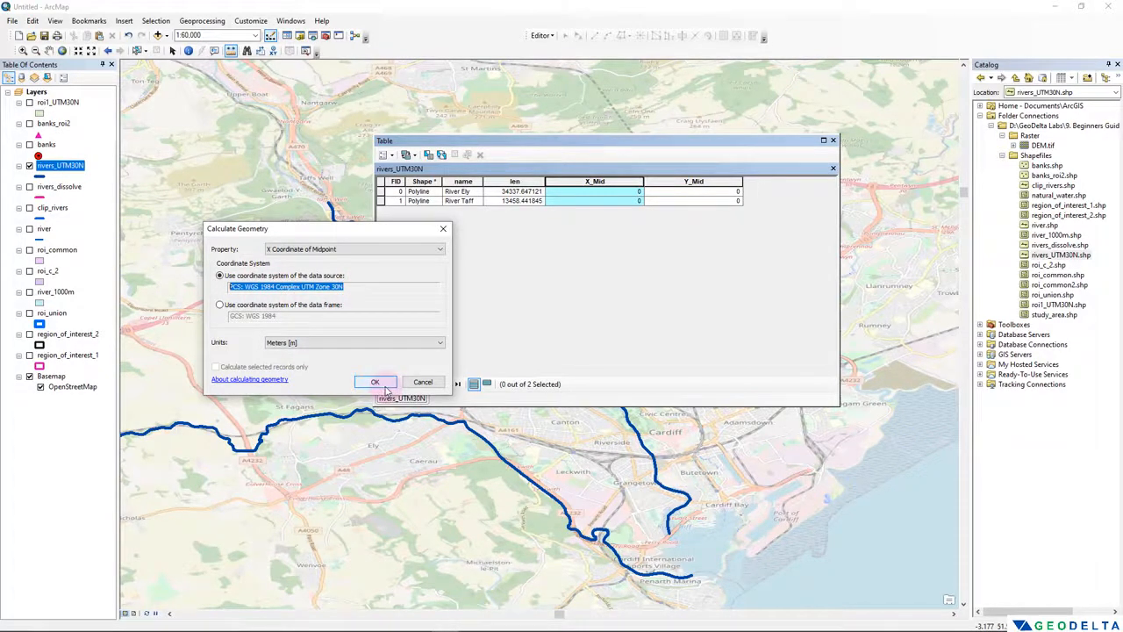
{"action": "left_click", "coordinate": [375, 382]}
{"action": "left_click", "coordinate": [465, 345]}
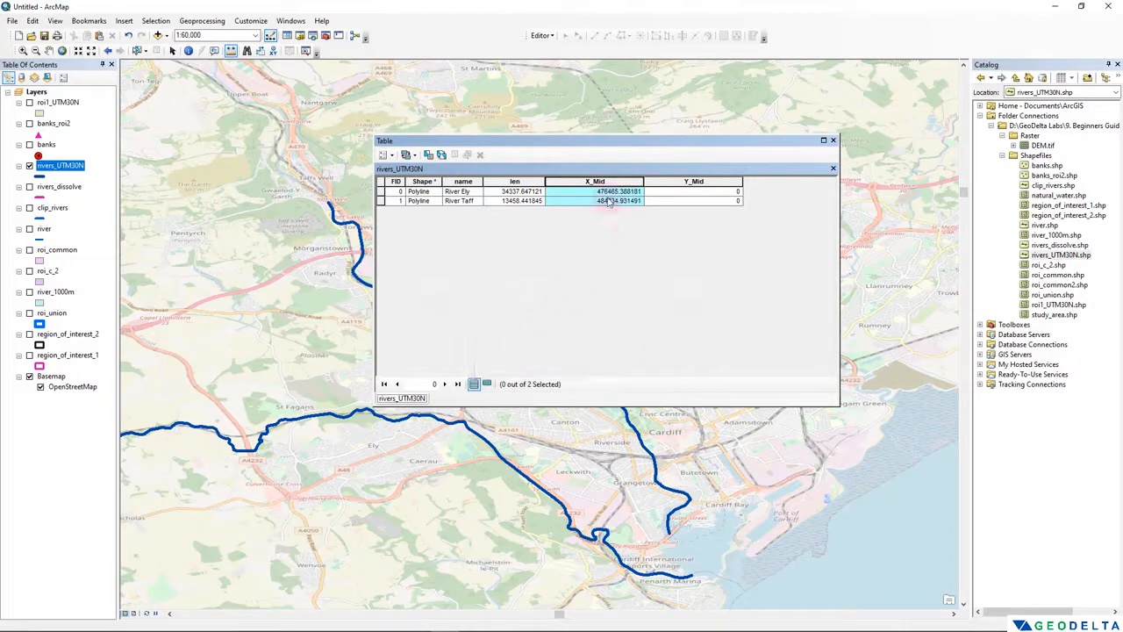
- Examine the calculated X_Mid values of the River Ely and River Taff records
{"action": "left_click", "coordinate": [603, 192]}
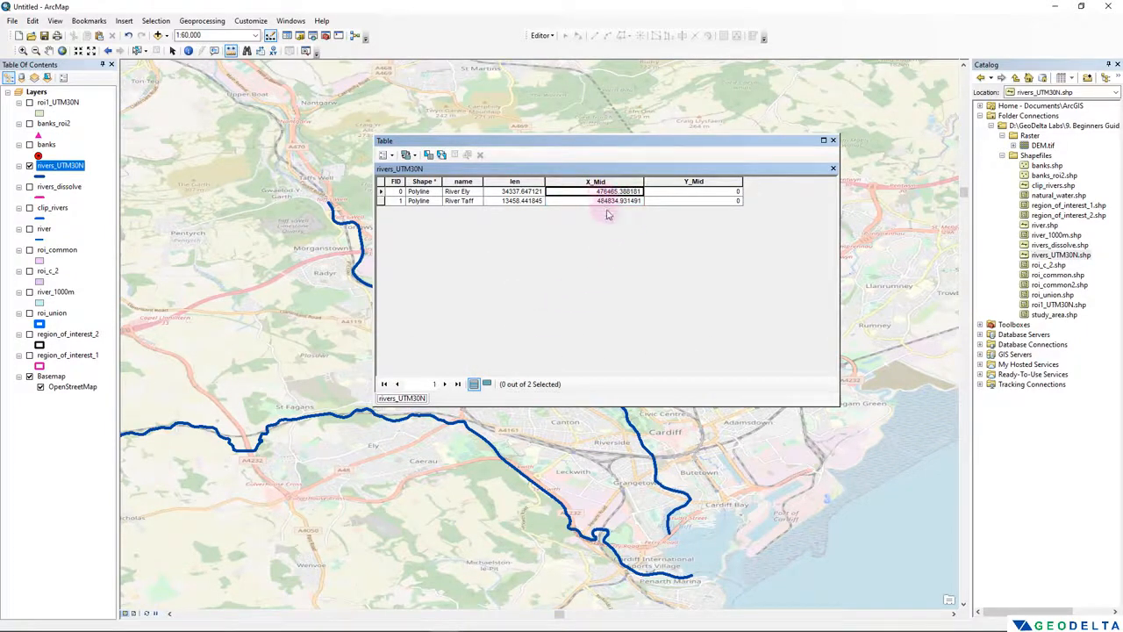
{"action": "left_click", "coordinate": [605, 201]}
{"action": "left_click", "coordinate": [605, 192]}
{"action": "left_click", "coordinate": [604, 201]}
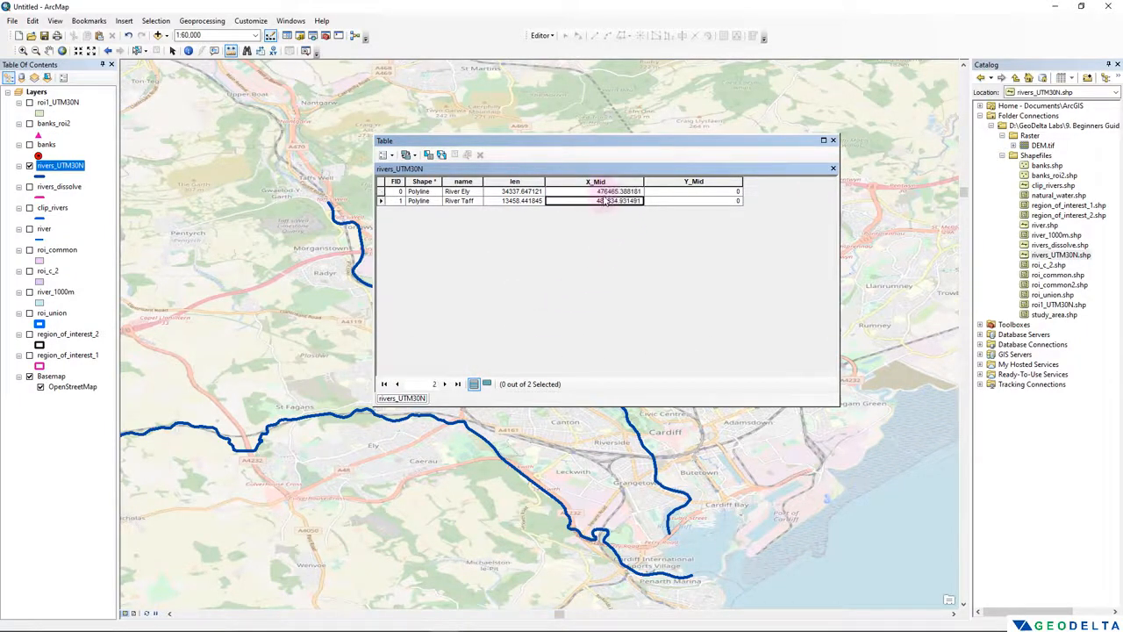
{"action": "left_click", "coordinate": [606, 192]}
{"action": "left_click", "coordinate": [607, 201]}
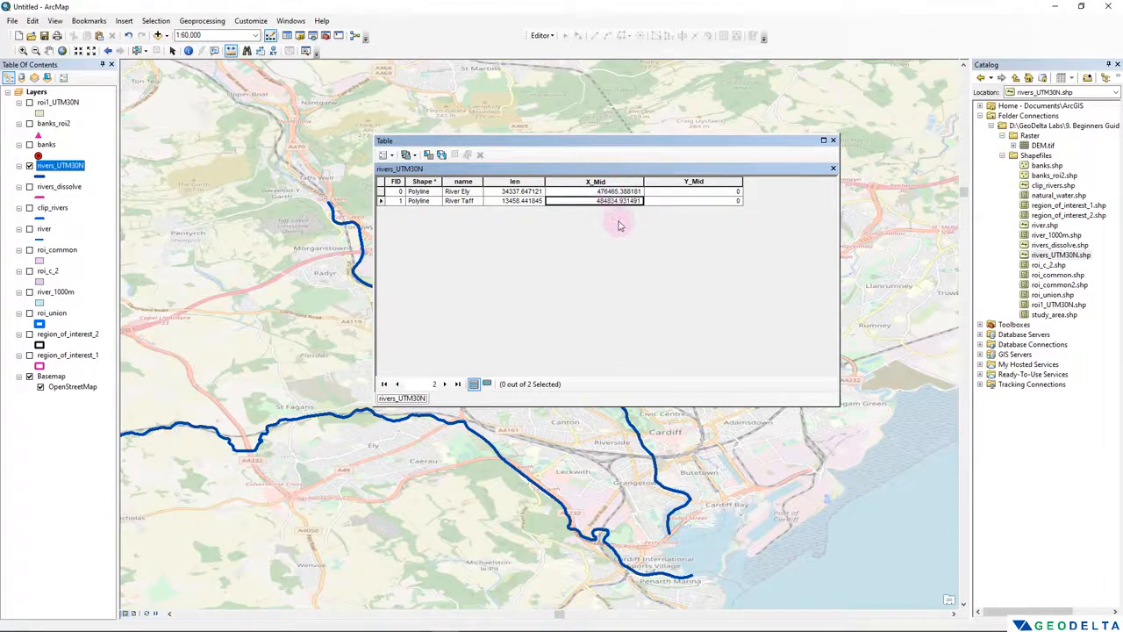
- Calculate the Y_Mid field's geometry as Y Coordinate of Midpoint in Meters, using the data source's coordinate system
{"action": "left_click", "coordinate": [711, 193]}
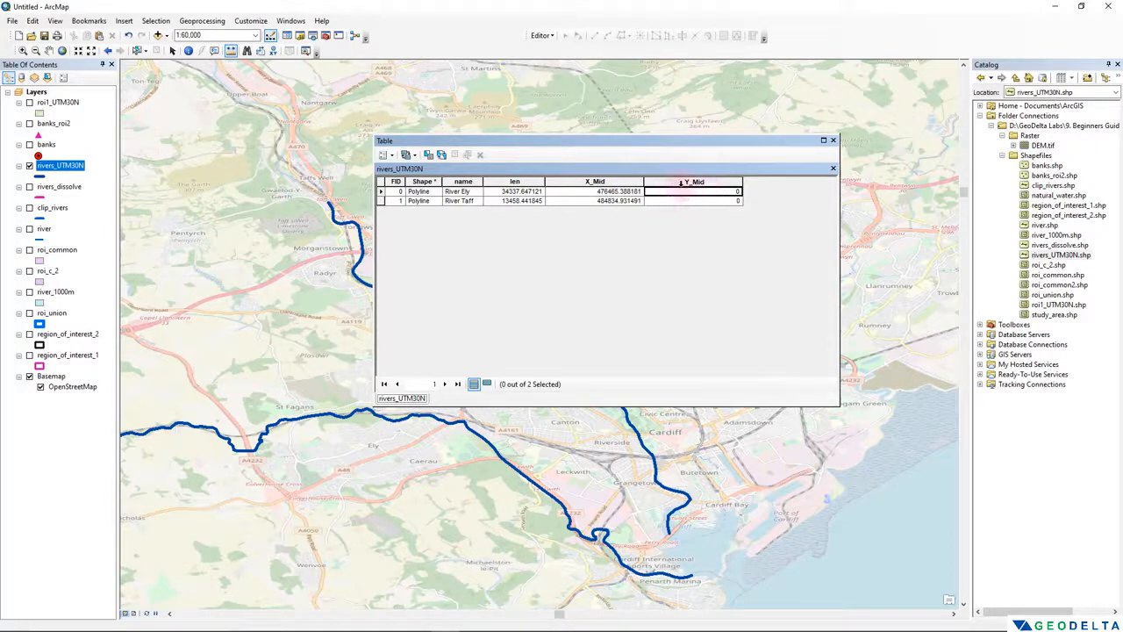
{"action": "right_click", "coordinate": [684, 182]}
{"action": "left_click", "coordinate": [735, 271]}
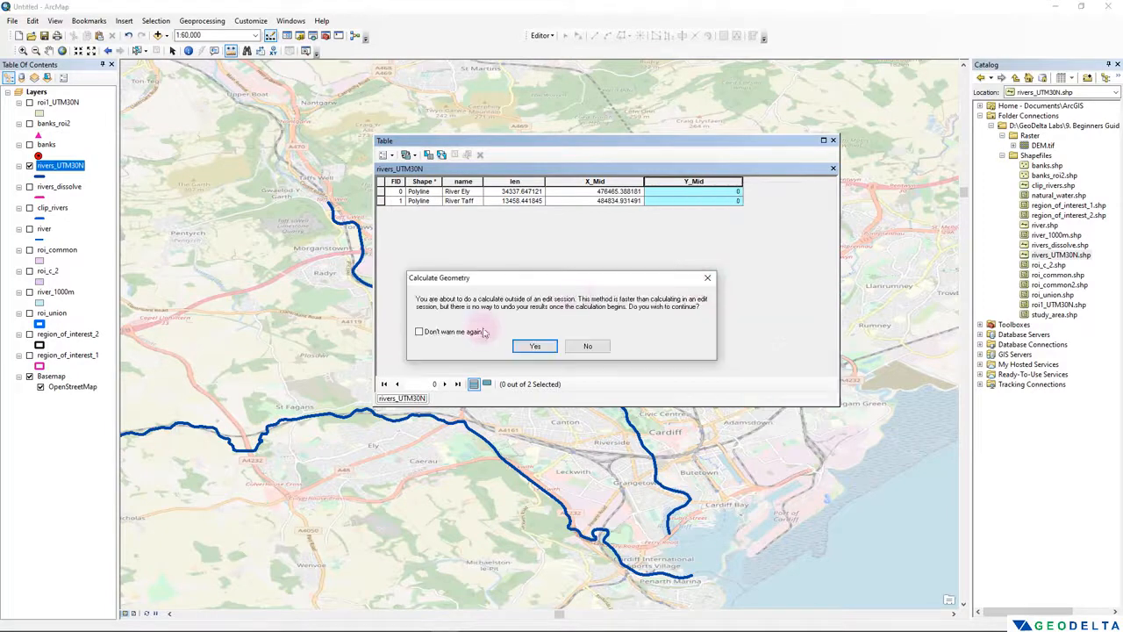
{"action": "left_click", "coordinate": [532, 345]}
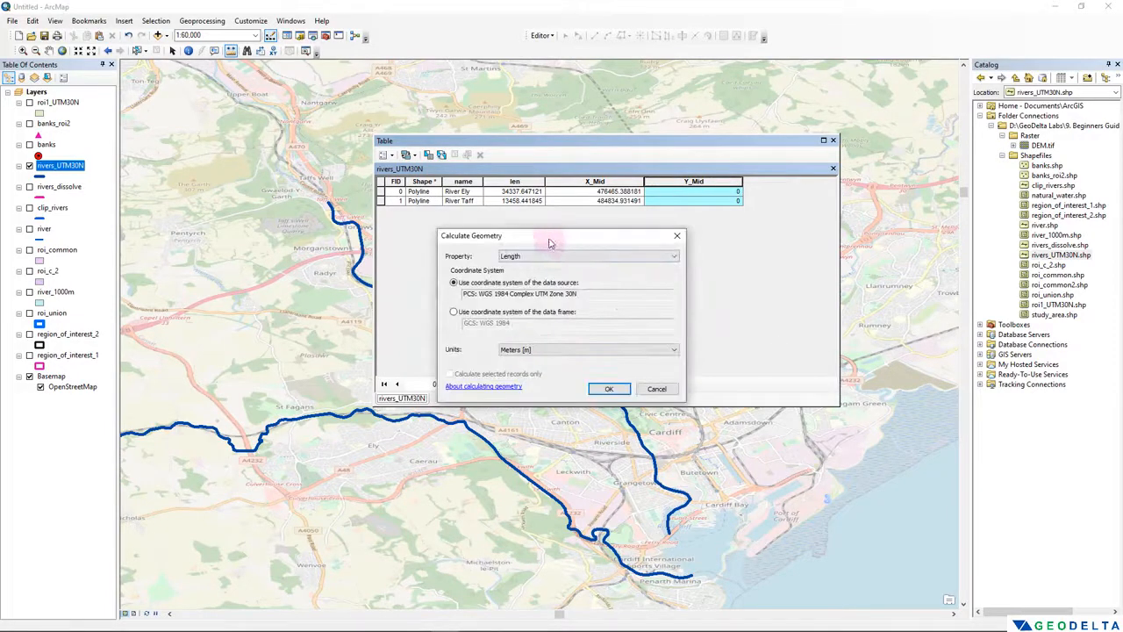
{"action": "left_click_drag", "start_coordinate": [566, 237], "coordinate": [301, 258]}
{"action": "left_click", "coordinate": [299, 277]}
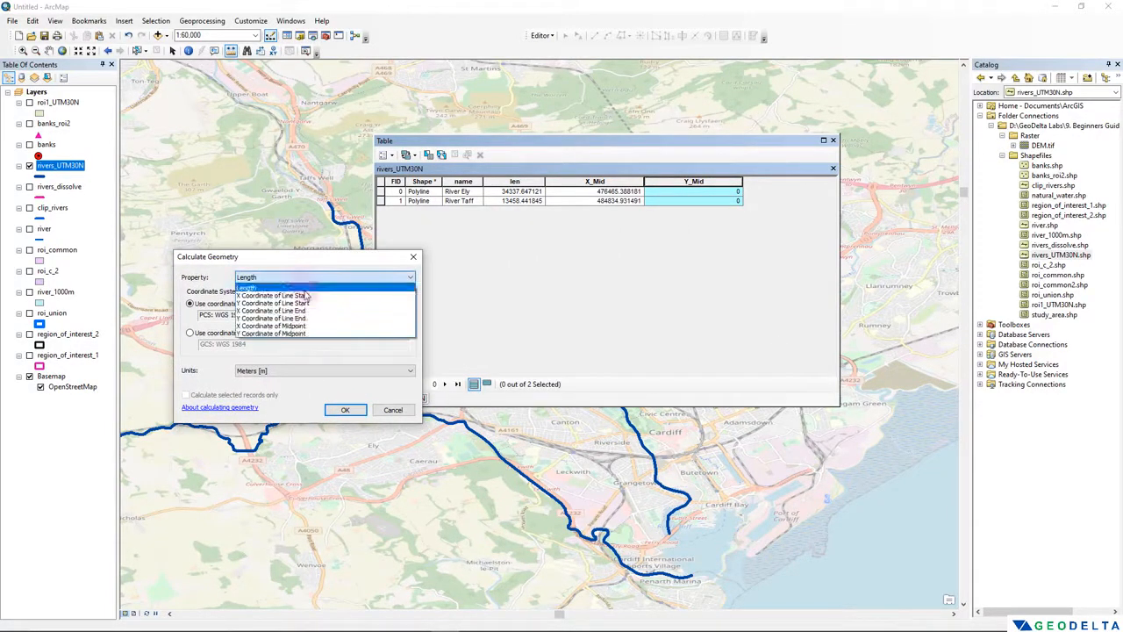
{"action": "left_click", "coordinate": [309, 337]}
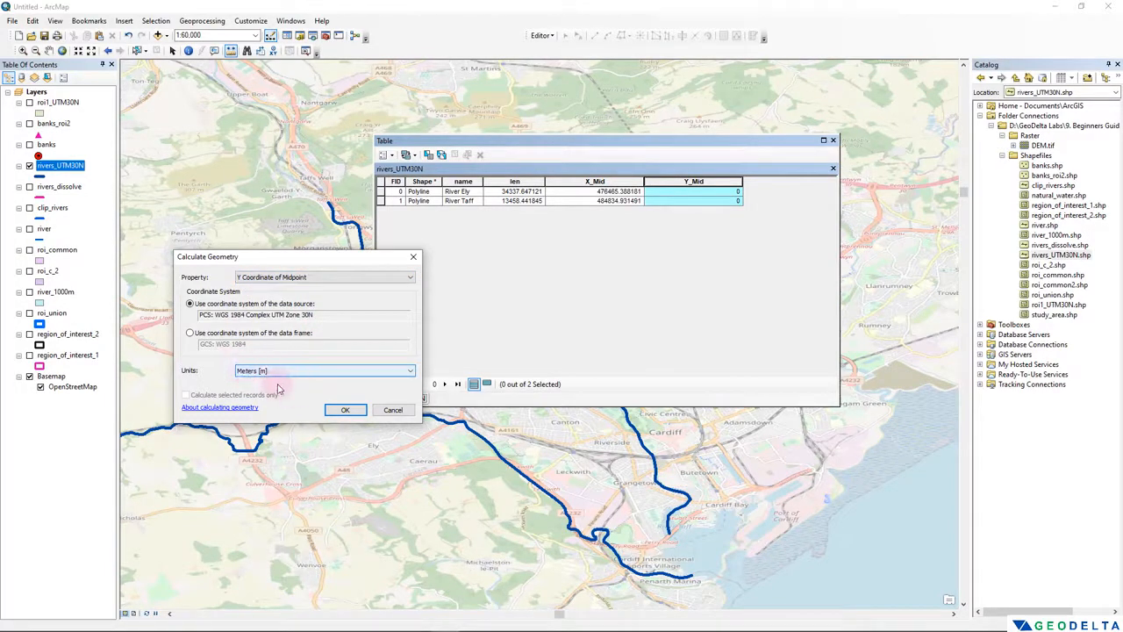
{"action": "left_click", "coordinate": [344, 410]}
{"action": "left_click", "coordinate": [521, 344]}
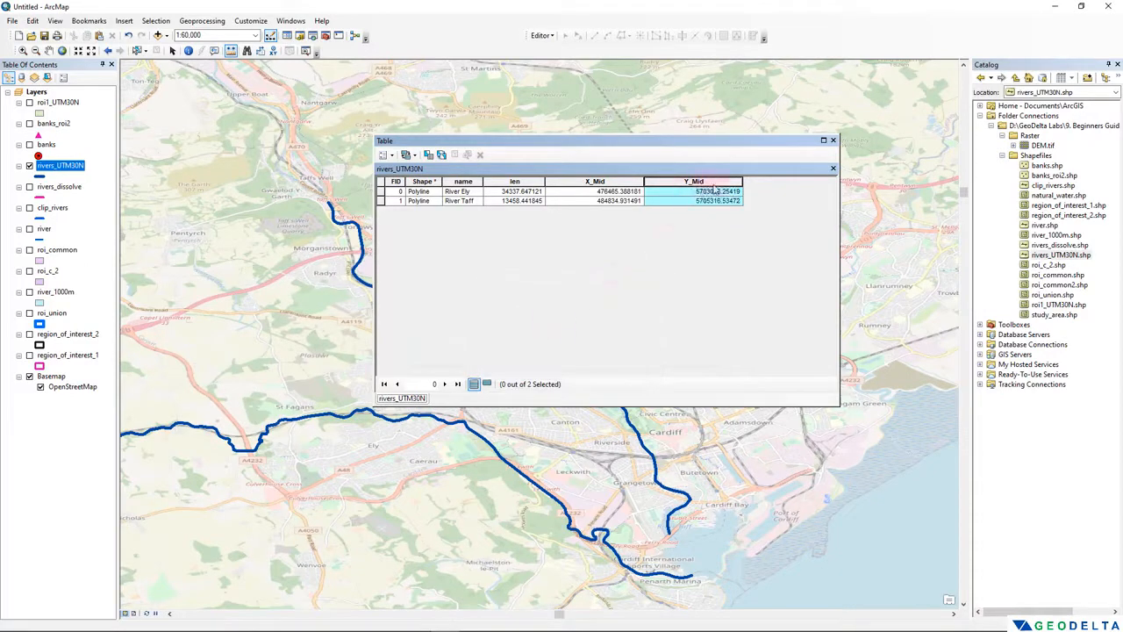
- Select the River Ely record and examine its midpoint coordinates against the whole river on the map
{"action": "left_click", "coordinate": [621, 192]}
{"action": "left_click", "coordinate": [670, 192]}
{"action": "left_click", "coordinate": [381, 192]}
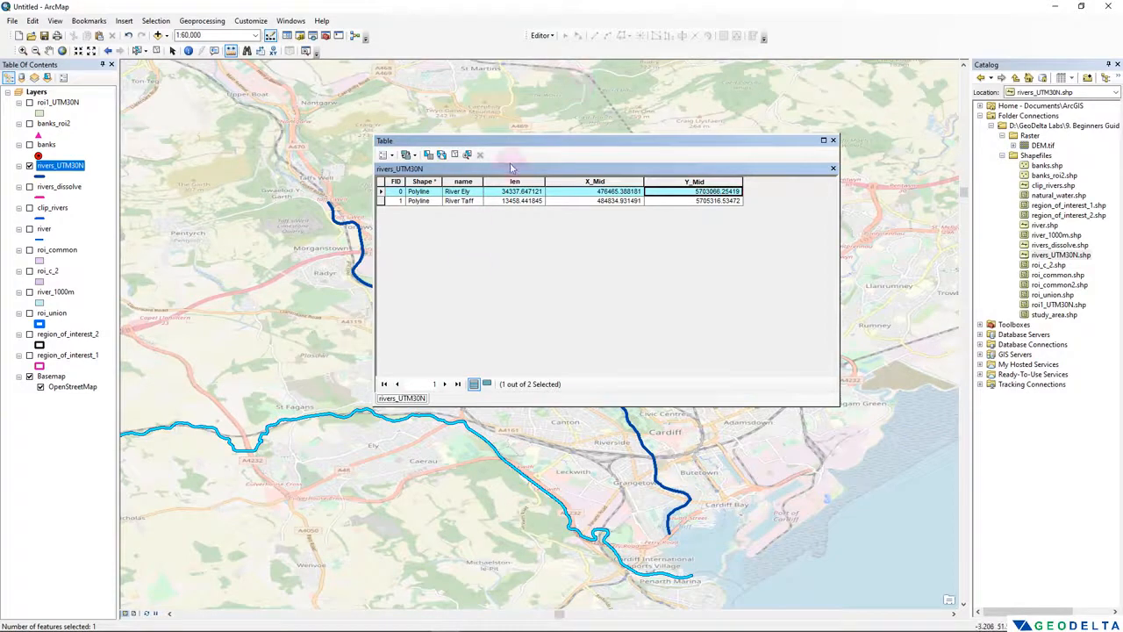
{"action": "left_click_drag", "start_coordinate": [524, 144], "coordinate": [592, 80]}
{"action": "scroll", "coordinate": [282, 356], "scroll_direction": "up", "scroll_amount": 2}
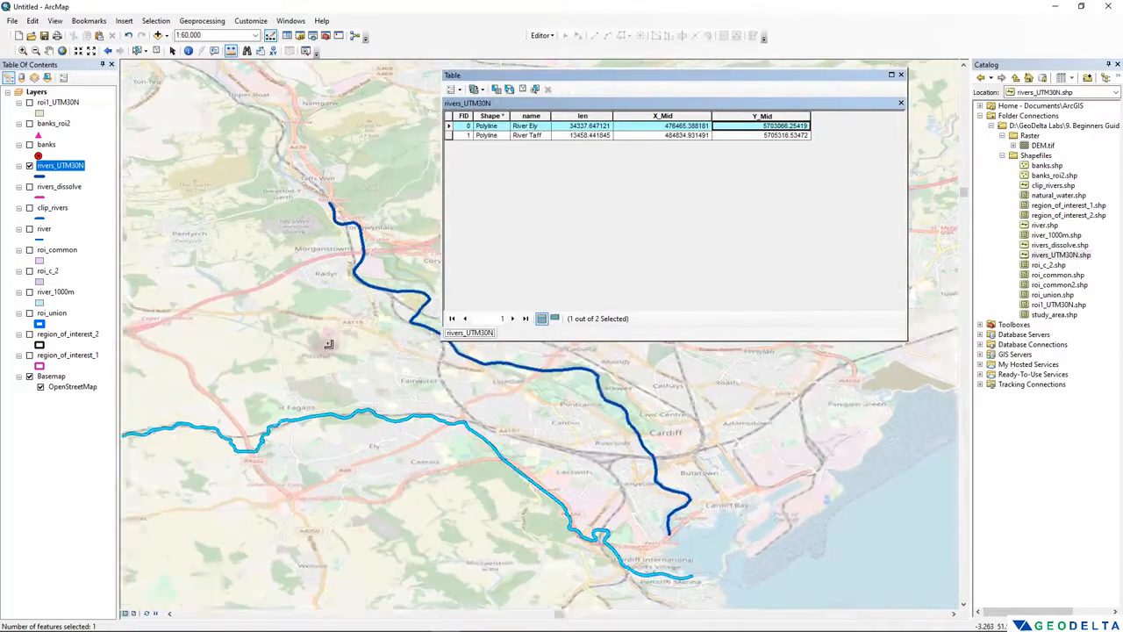
{"action": "scroll", "coordinate": [397, 425], "scroll_direction": "up", "scroll_amount": 2}
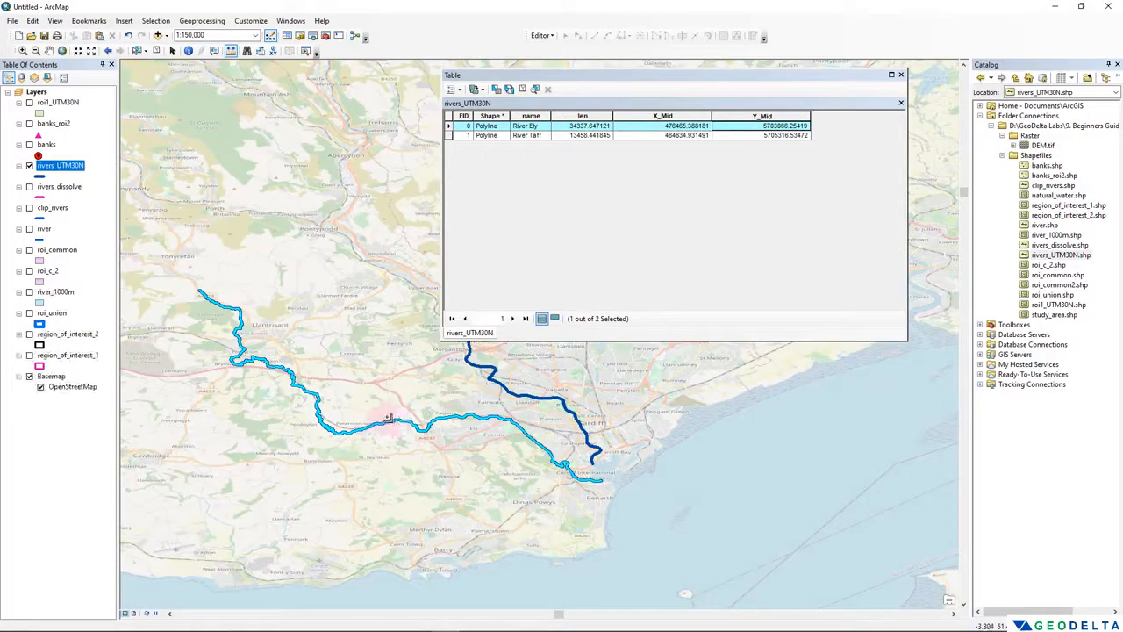
- Select the River Taff record and compare its midpoint coordinates with the river's course on the map
{"action": "left_click", "coordinate": [450, 135]}
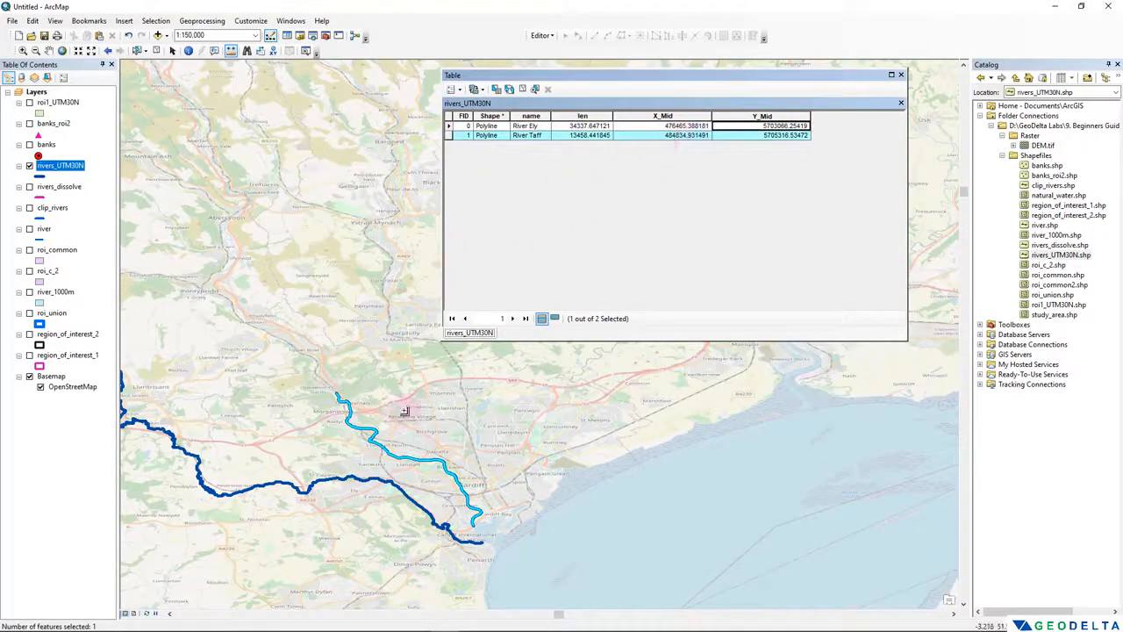
{"action": "left_click_drag", "start_coordinate": [404, 411], "coordinate": [318, 308]}
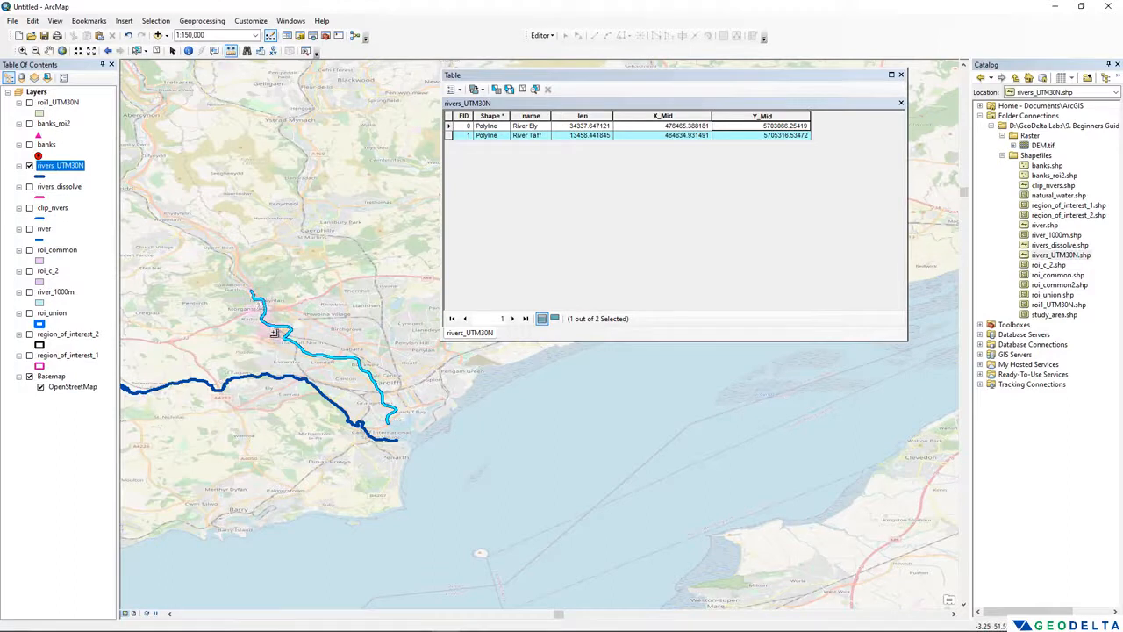
{"action": "left_click_drag", "start_coordinate": [312, 300], "coordinate": [388, 355]}
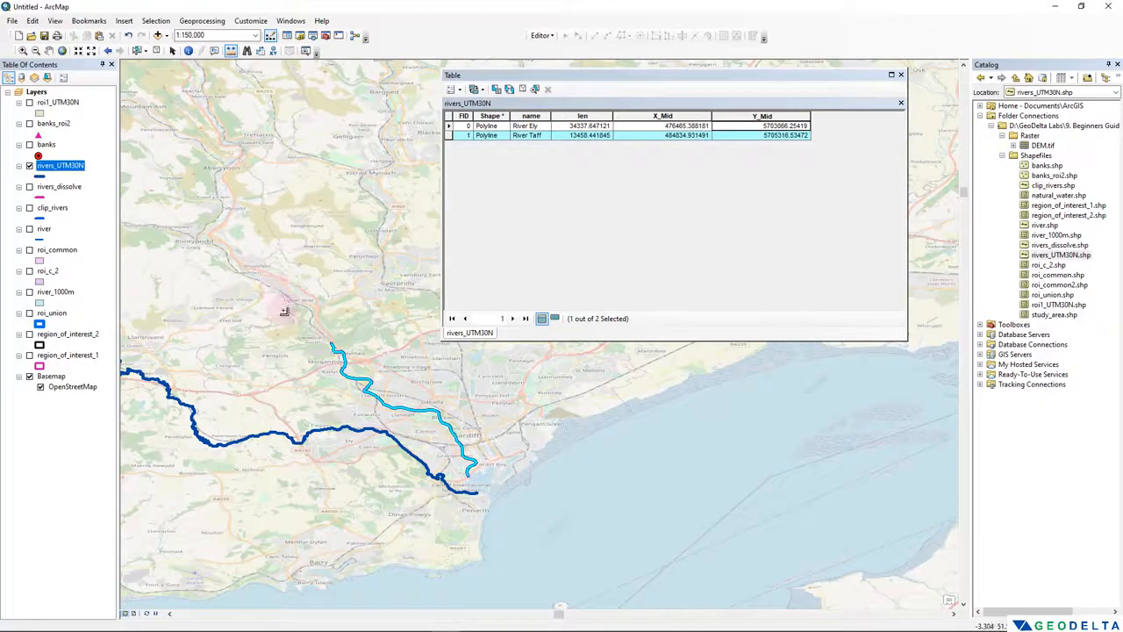
{"action": "scroll", "coordinate": [263, 308], "scroll_direction": "up", "scroll_amount": 2}
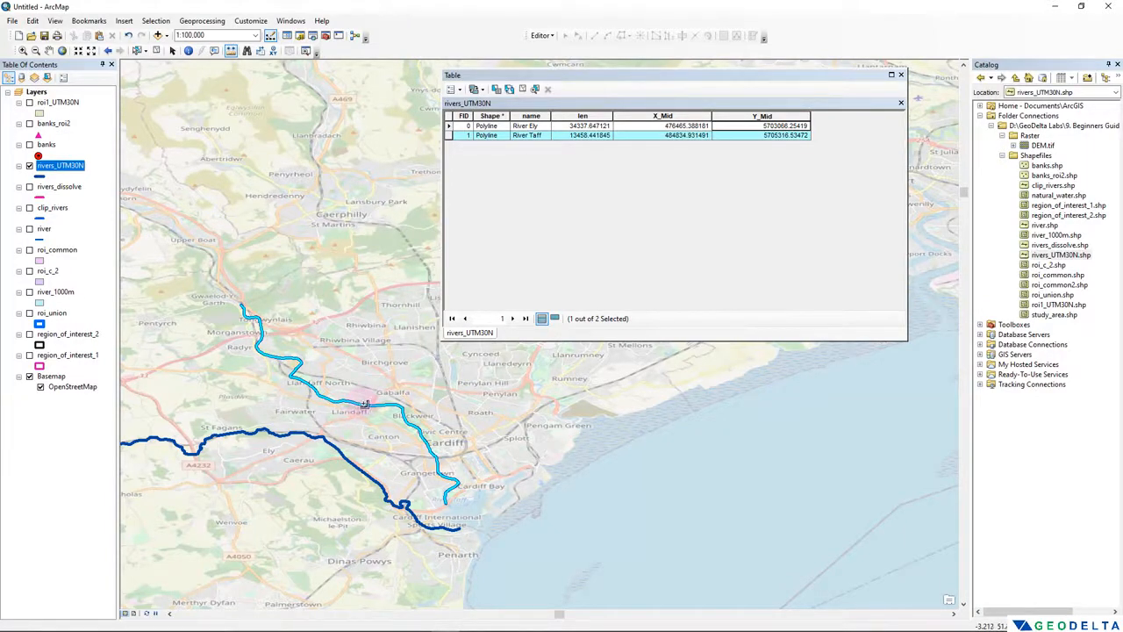
{"action": "left_click", "coordinate": [730, 136]}
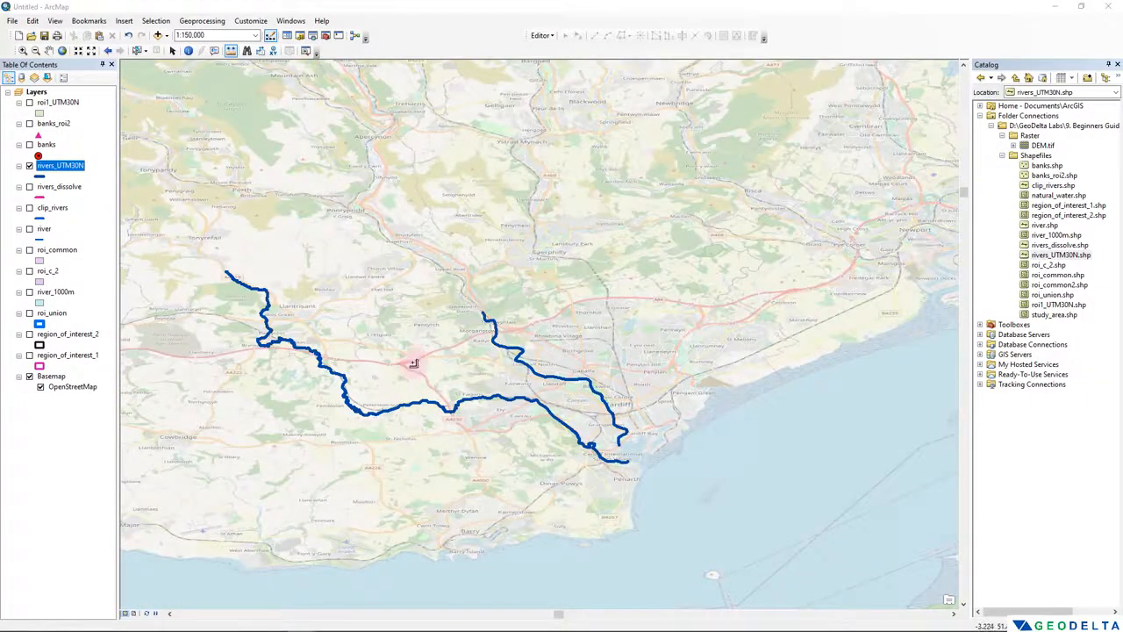
- Display the banks layer and check its coordinate system in the data source properties
{"action": "left_click", "coordinate": [30, 145]}
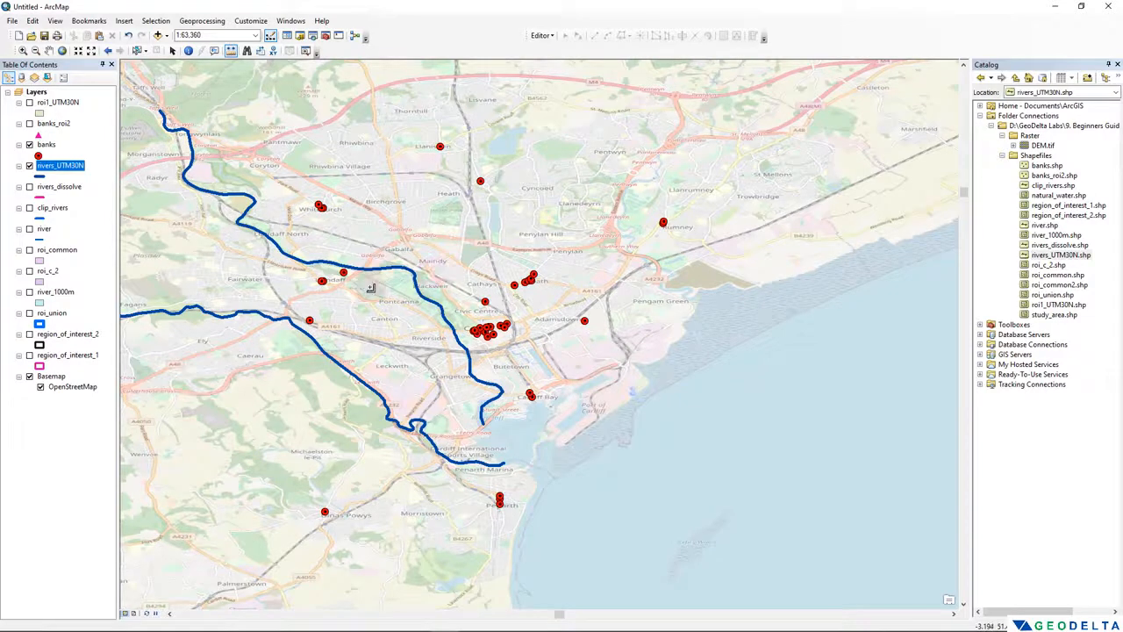
{"action": "left_click", "coordinate": [45, 146]}
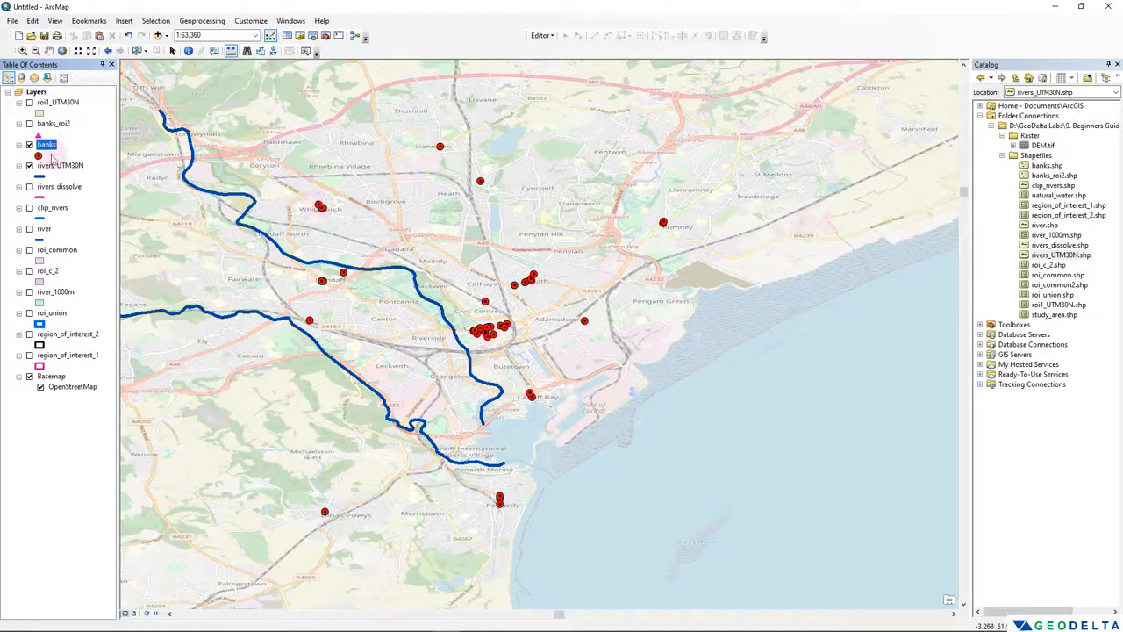
{"action": "right_click", "coordinate": [49, 150]}
{"action": "left_click", "coordinate": [84, 392]}
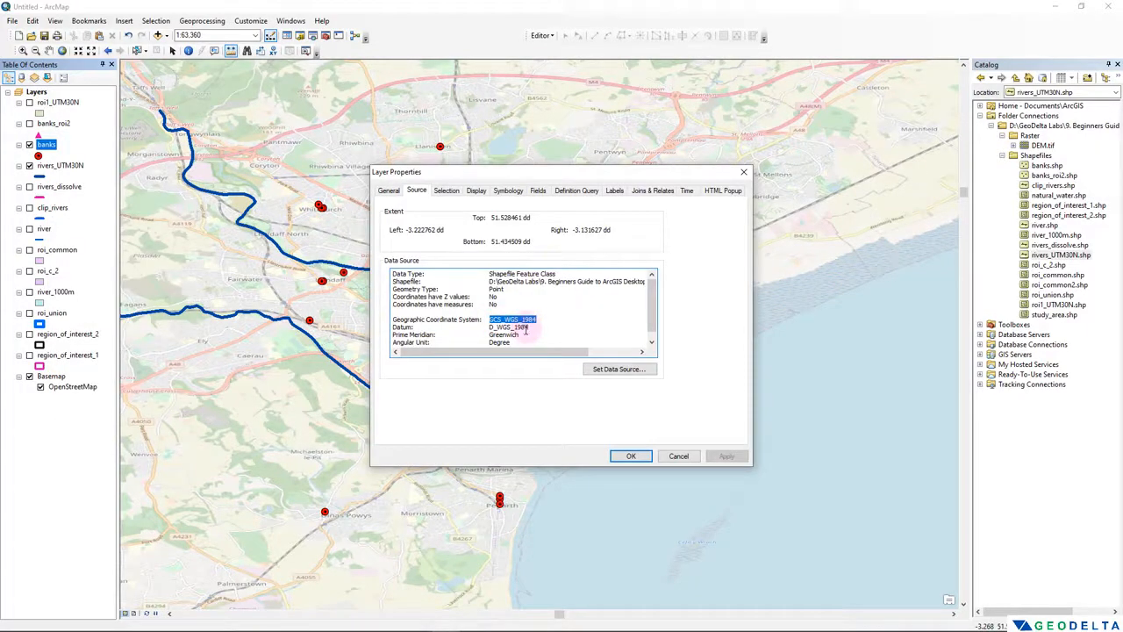
{"action": "left_click", "coordinate": [679, 456]}
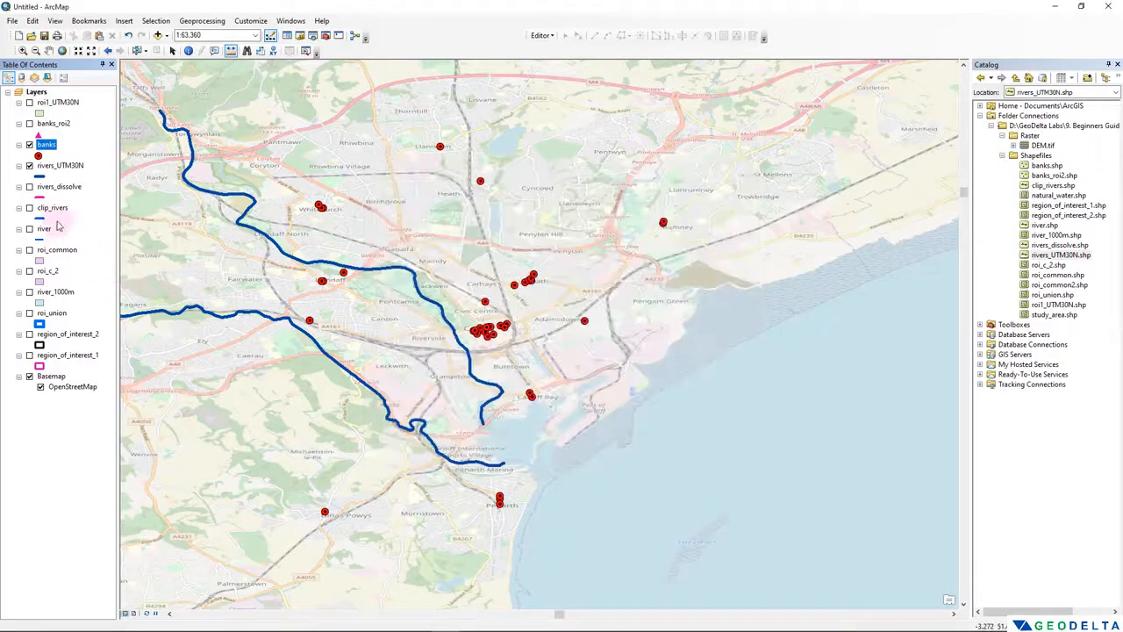
- Open the banks layer's attribute table and enlarge it to view its last fields
{"action": "right_click", "coordinate": [46, 145]}
{"action": "left_click", "coordinate": [106, 183]}
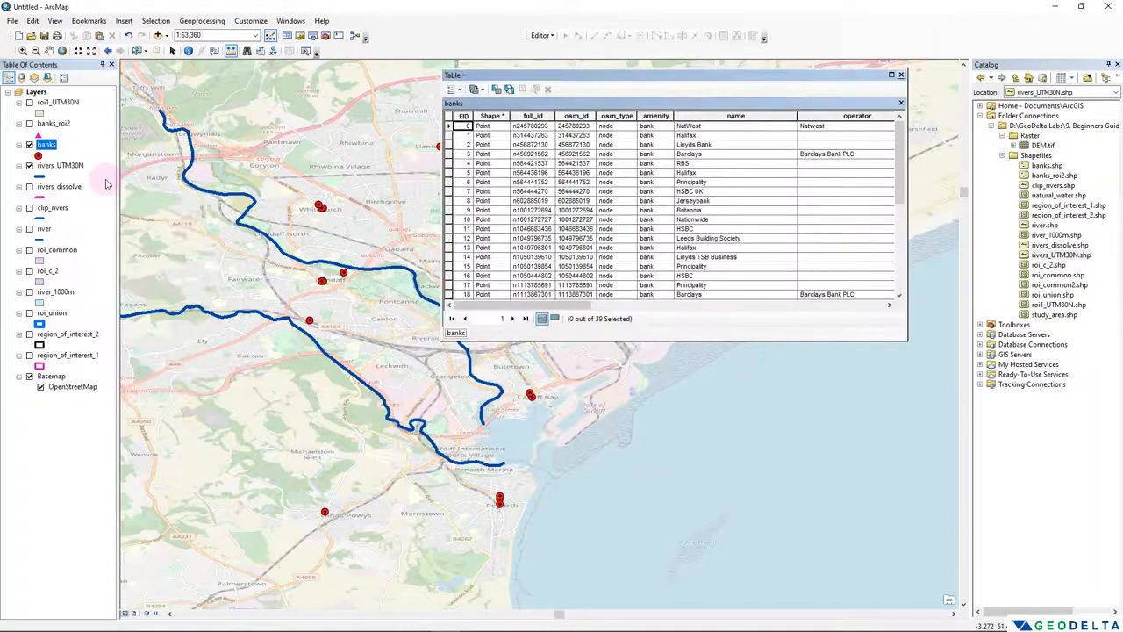
{"action": "left_click_drag", "start_coordinate": [564, 79], "coordinate": [233, 167]}
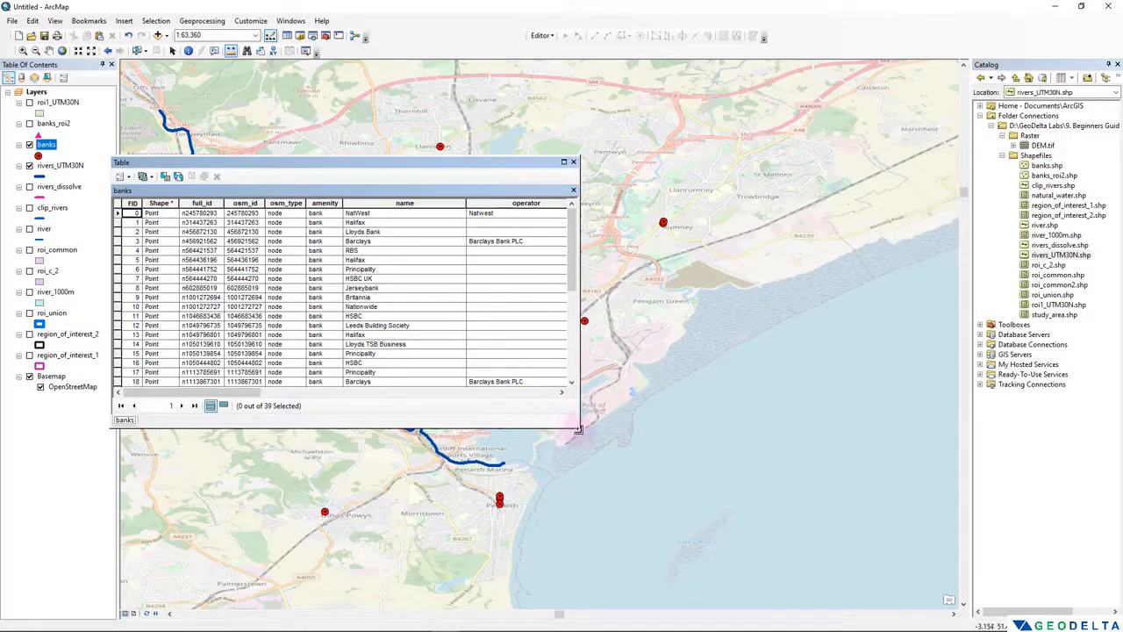
{"action": "left_click_drag", "start_coordinate": [641, 471], "coordinate": [881, 555]}
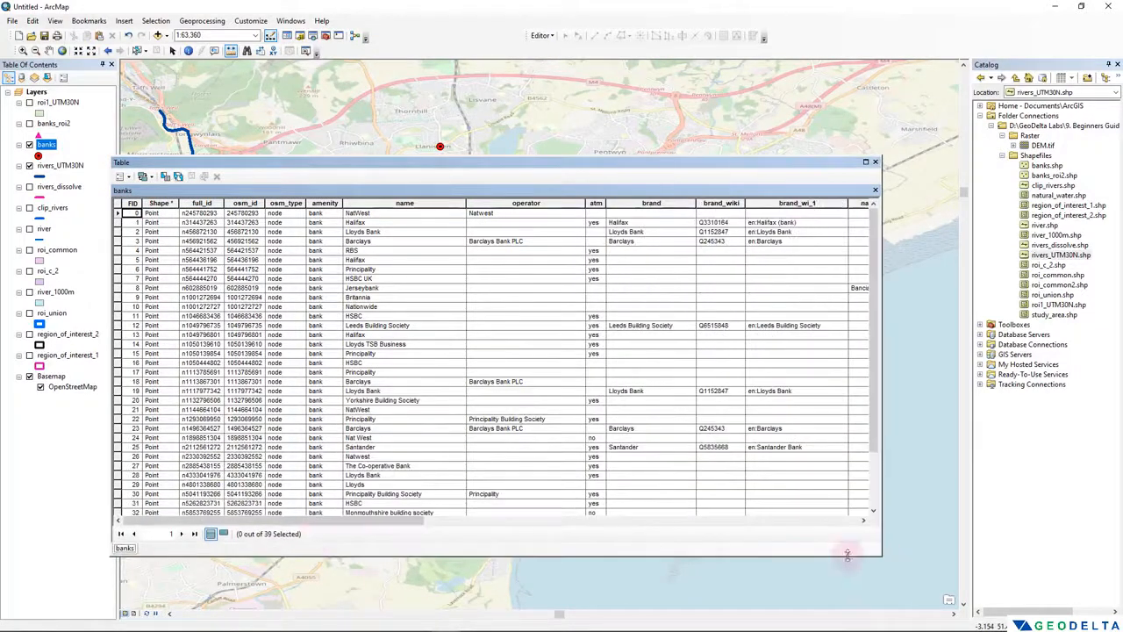
{"action": "left_click_drag", "start_coordinate": [323, 520], "coordinate": [752, 519]}
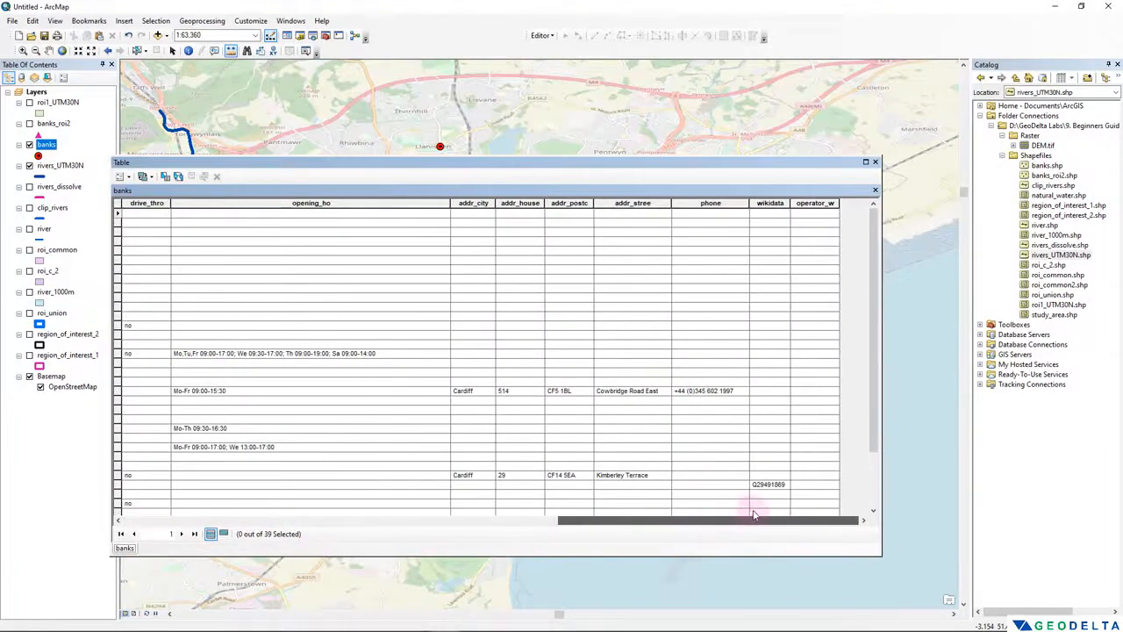
- Add a Double field named X_coord to the banks attribute table
{"action": "left_click", "coordinate": [123, 177]}
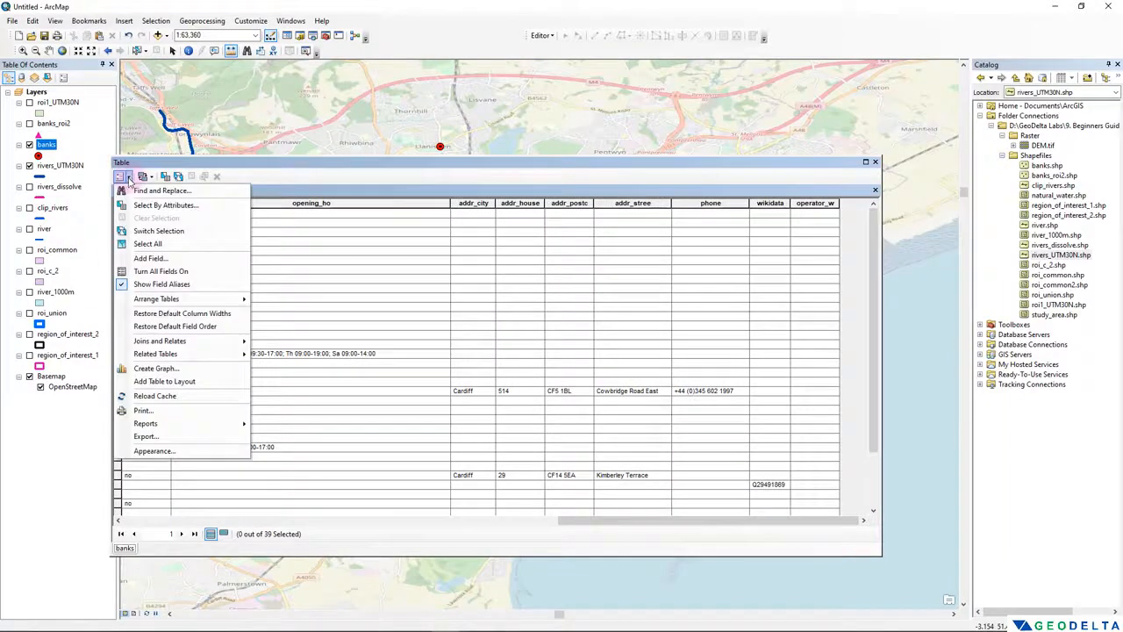
{"action": "left_click", "coordinate": [157, 259]}
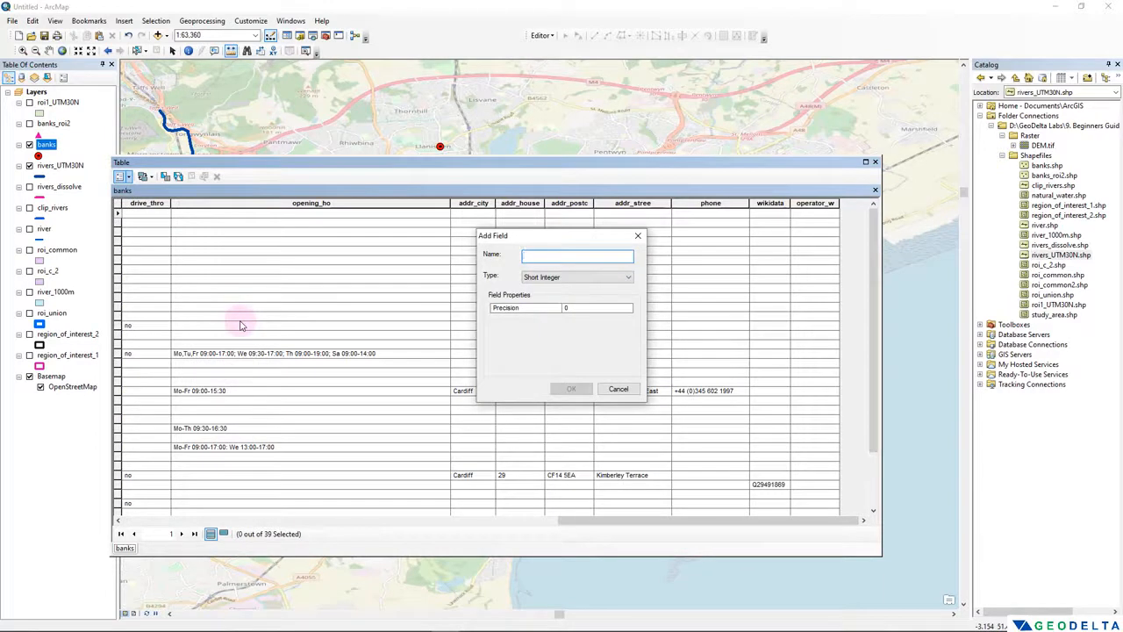
{"action": "type", "text": "X_coord"}
{"action": "left_click", "coordinate": [570, 277]}
{"action": "left_click", "coordinate": [570, 311]}
{"action": "left_click", "coordinate": [571, 389]}
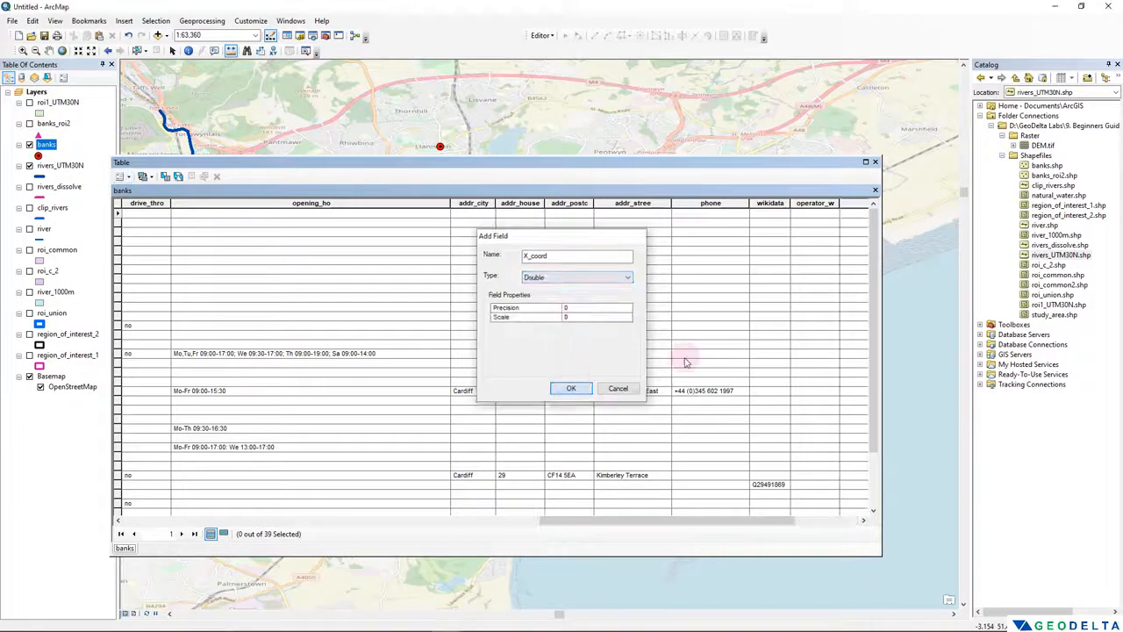
{"action": "left_click_drag", "start_coordinate": [751, 525], "coordinate": [817, 524]}
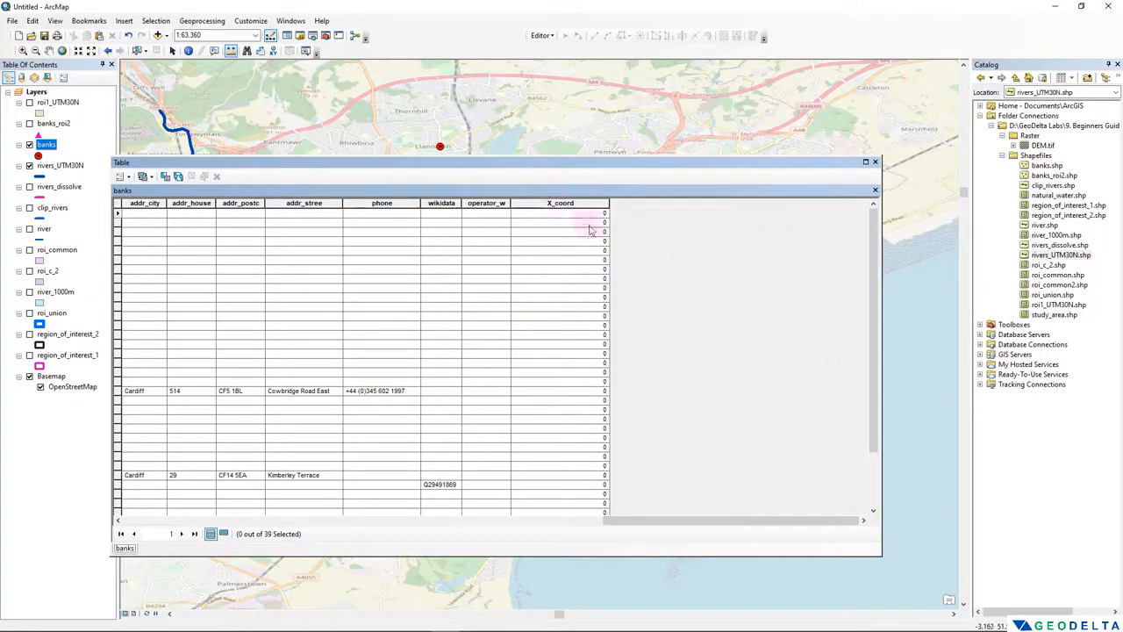
- Add a Double field named Y_coord to the banks attribute table
{"action": "left_click", "coordinate": [121, 176]}
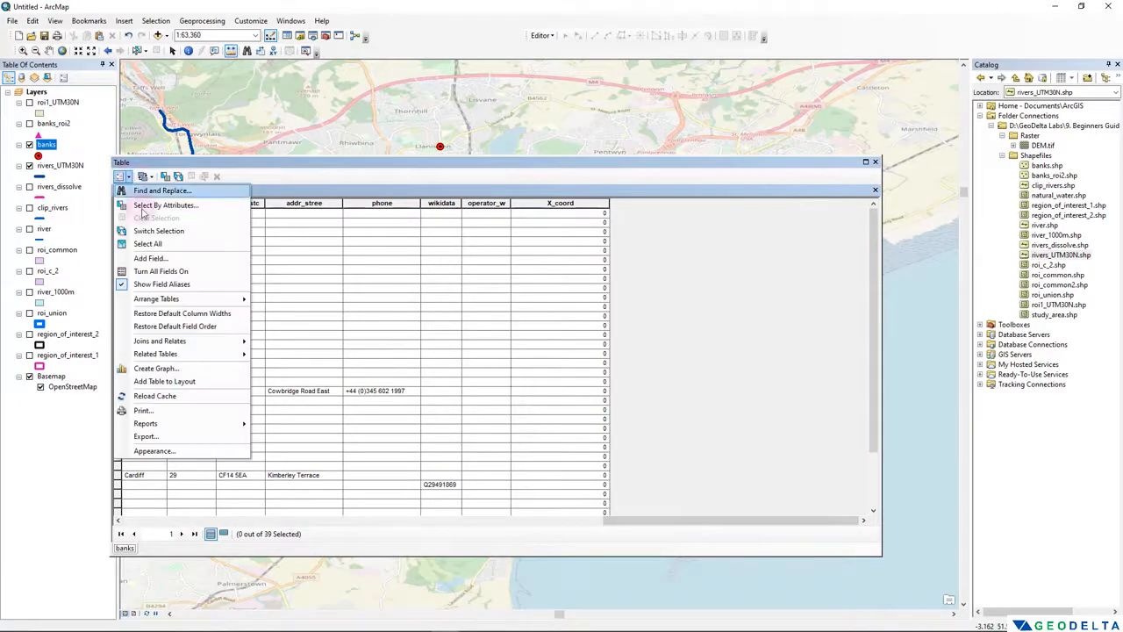
{"action": "left_click", "coordinate": [151, 259]}
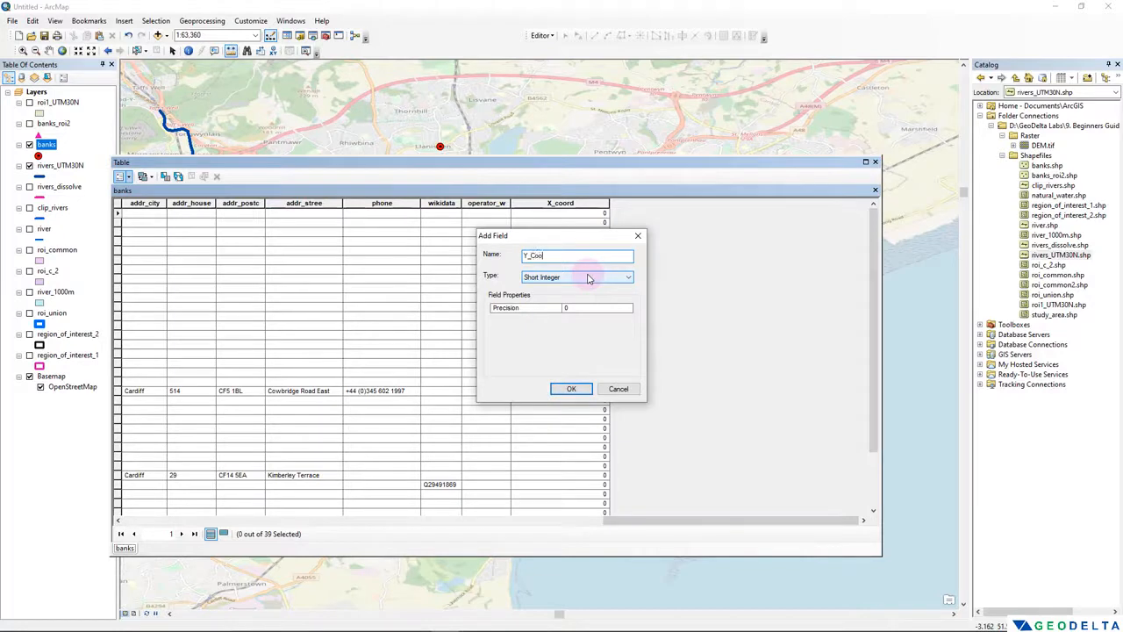
{"action": "left_click", "coordinate": [585, 276]}
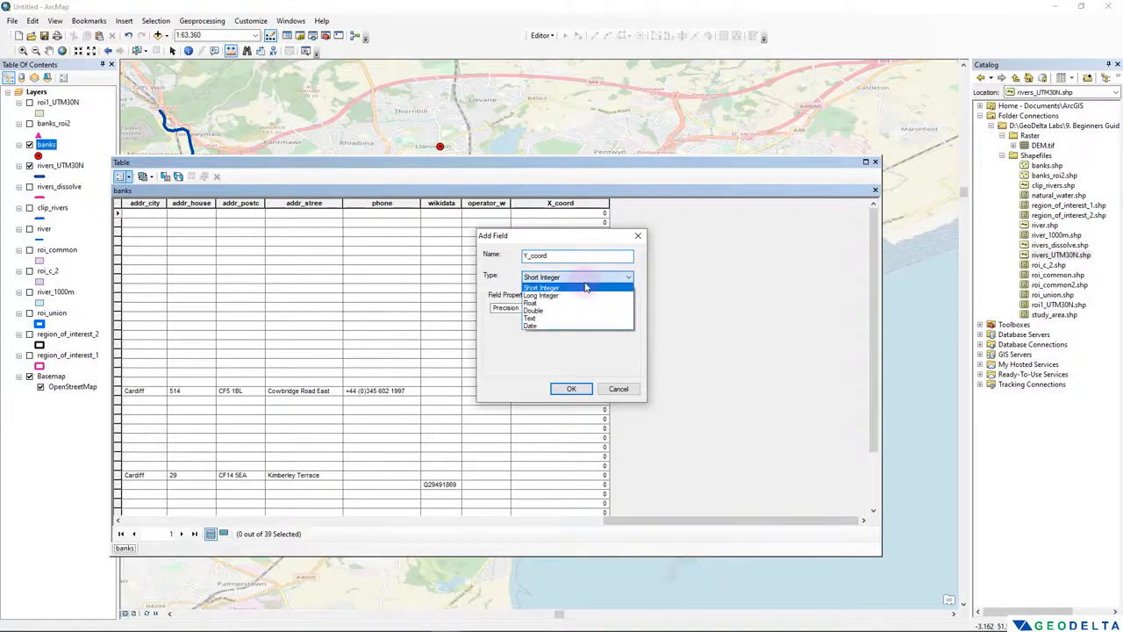
{"action": "left_click", "coordinate": [559, 307]}
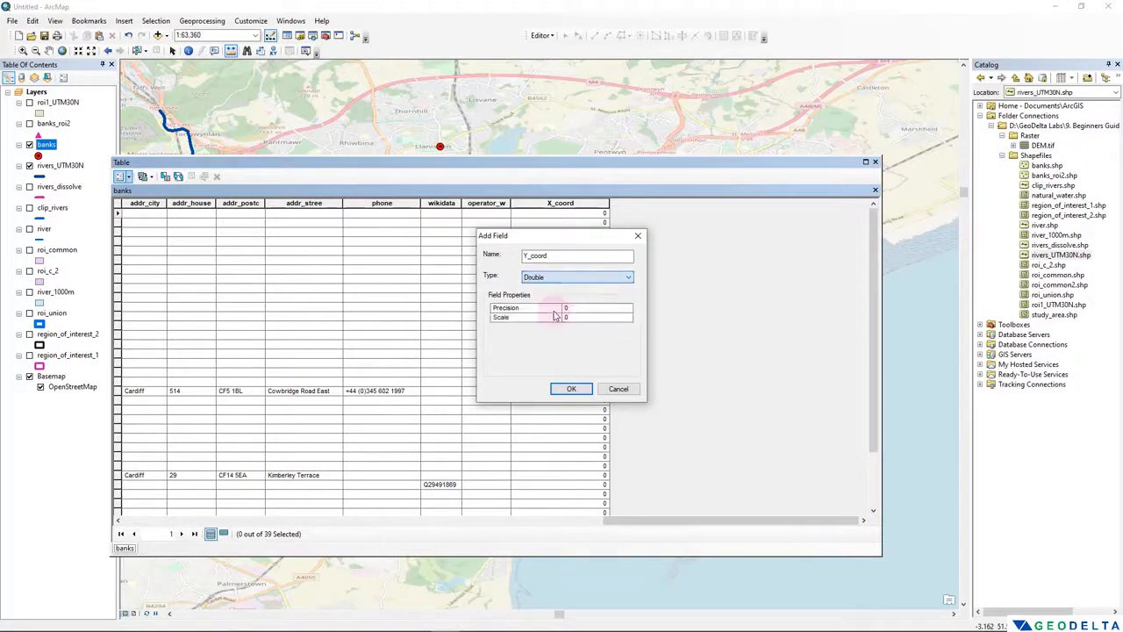
{"action": "left_click", "coordinate": [571, 389]}
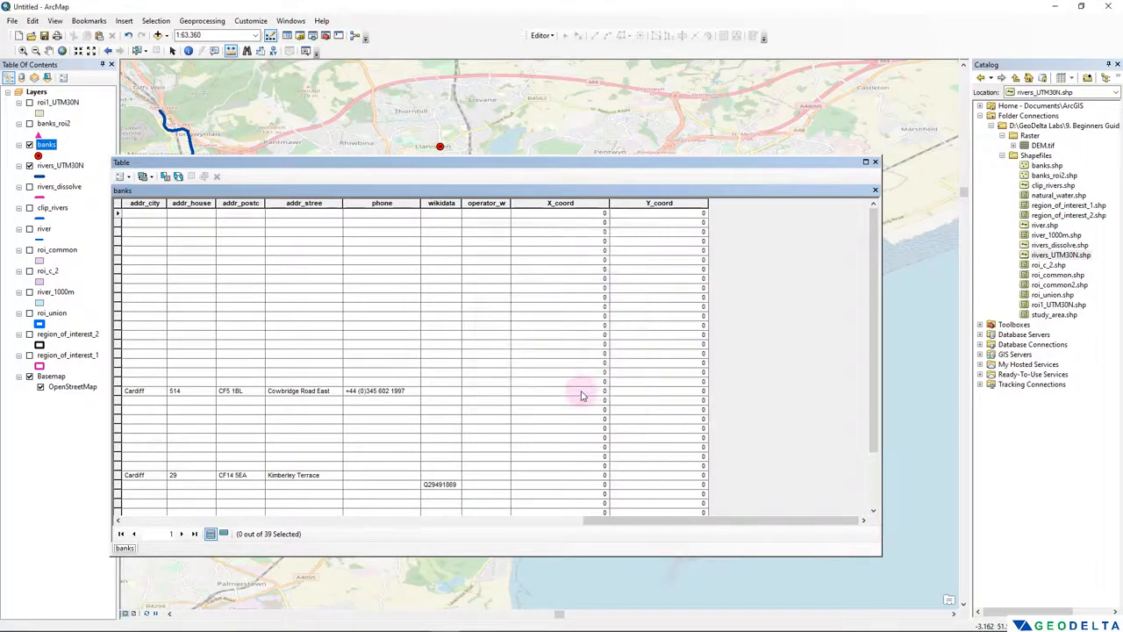
- Calculate the X_coord field as the X Coordinate of Point in decimal degrees, using the data source's WGS 1984 coordinate system
{"action": "left_click", "coordinate": [570, 202]}
{"action": "right_click", "coordinate": [573, 207]}
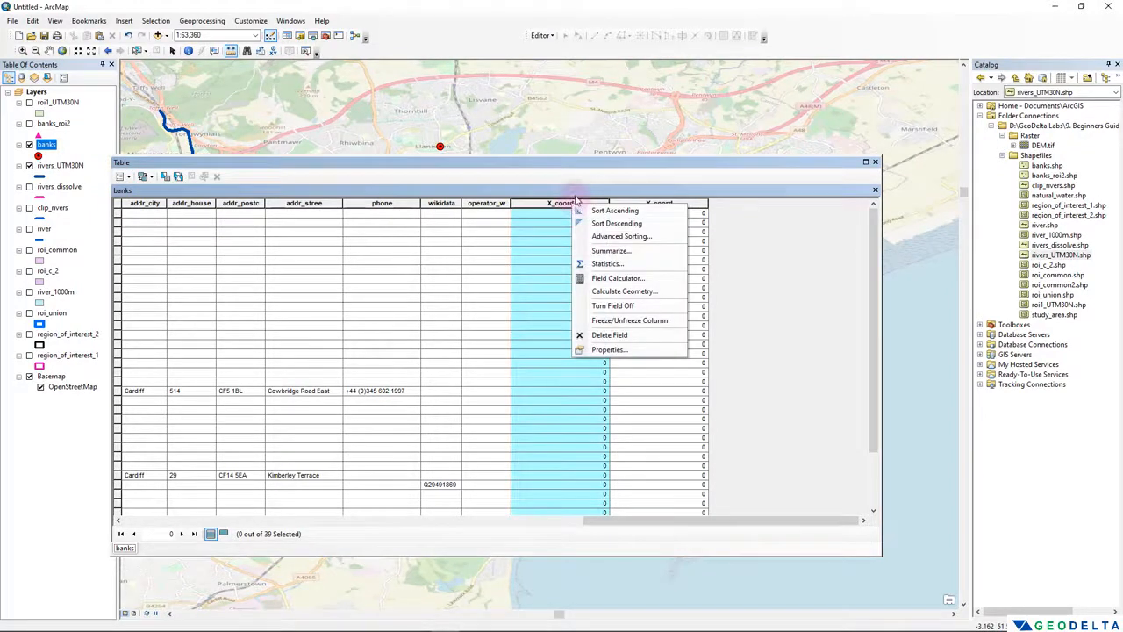
{"action": "left_click", "coordinate": [624, 292]}
{"action": "left_click", "coordinate": [536, 349]}
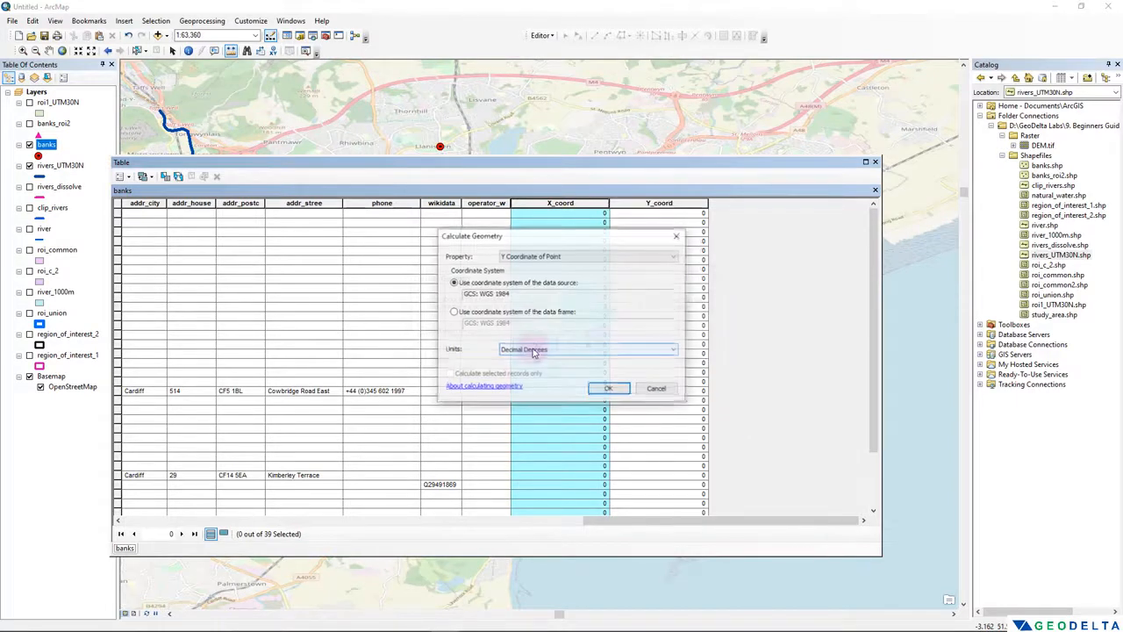
{"action": "left_click_drag", "start_coordinate": [598, 238], "coordinate": [232, 259]}
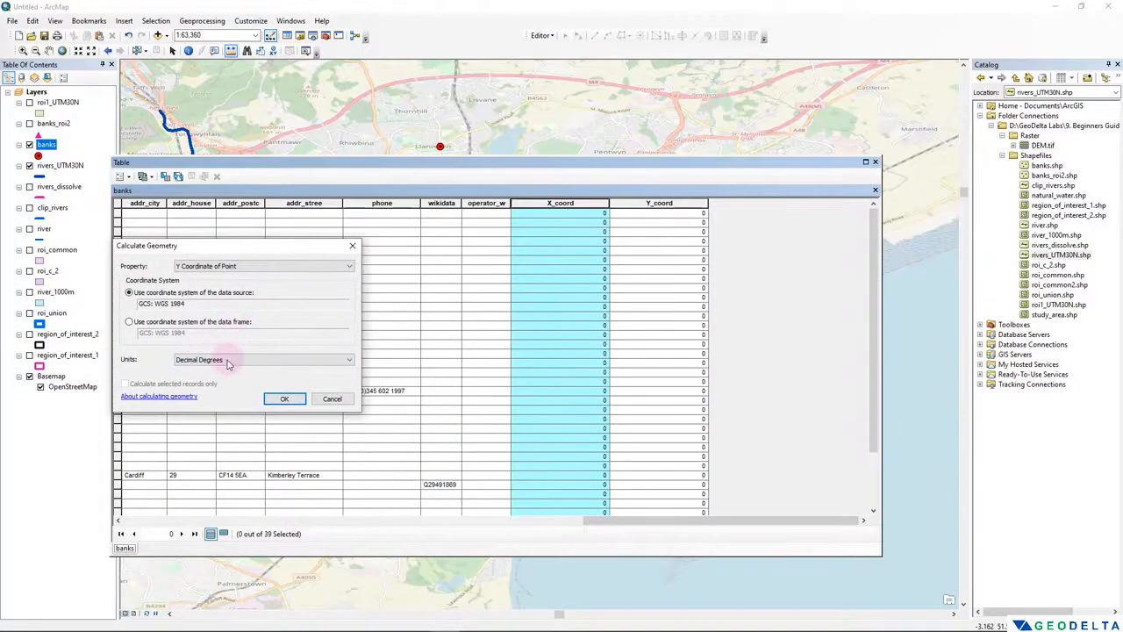
{"action": "left_click_drag", "start_coordinate": [200, 303], "coordinate": [101, 299]}
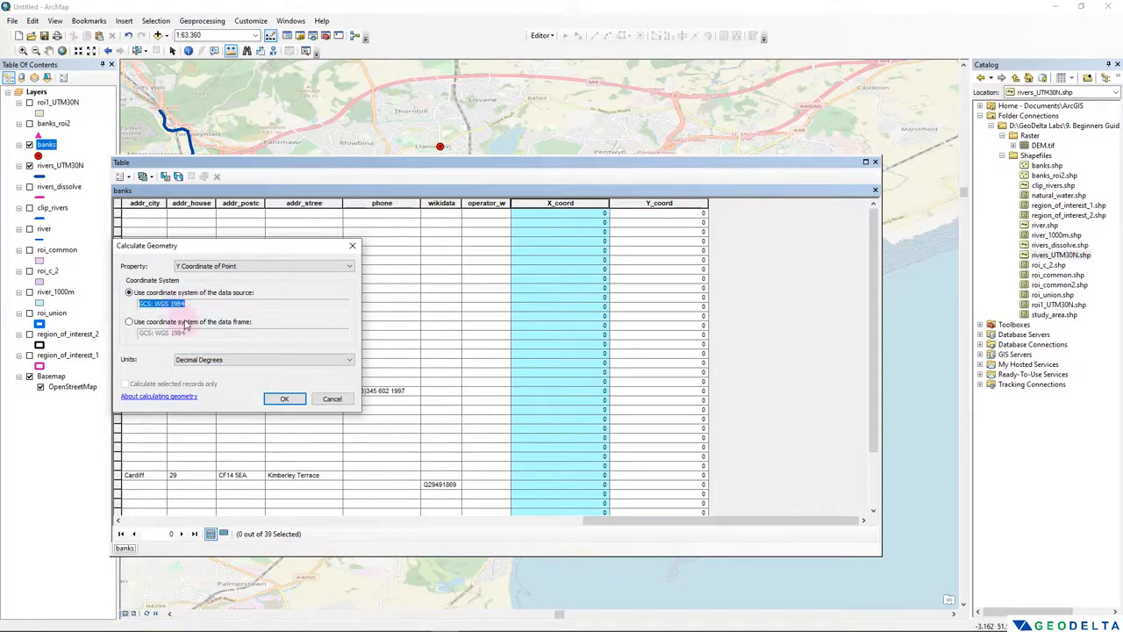
{"action": "left_click", "coordinate": [204, 360]}
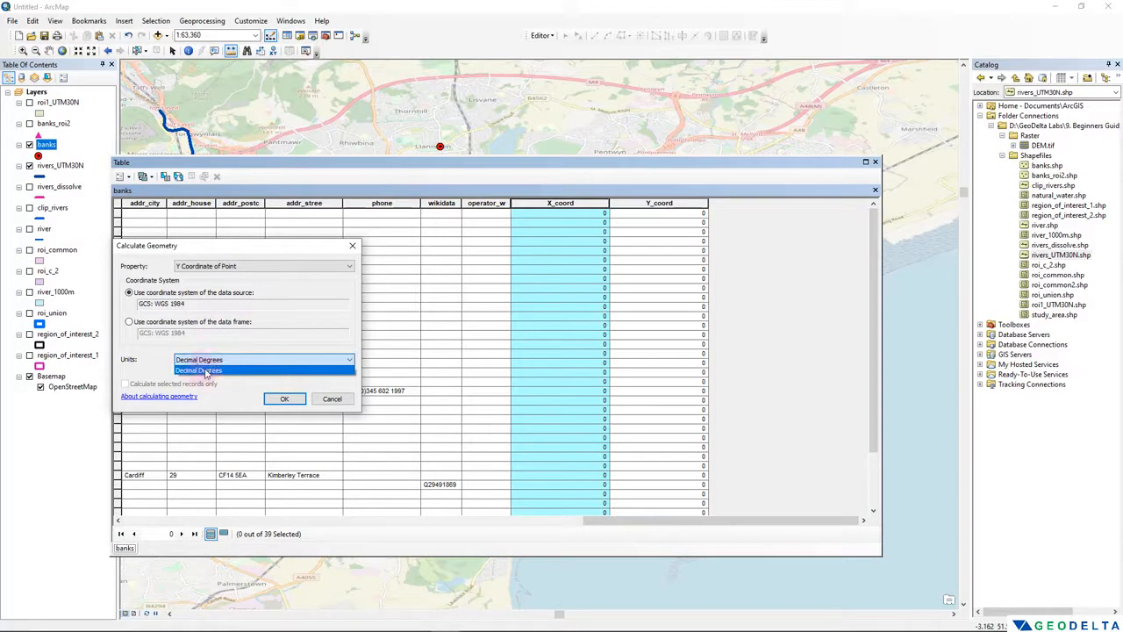
{"action": "left_click", "coordinate": [210, 368]}
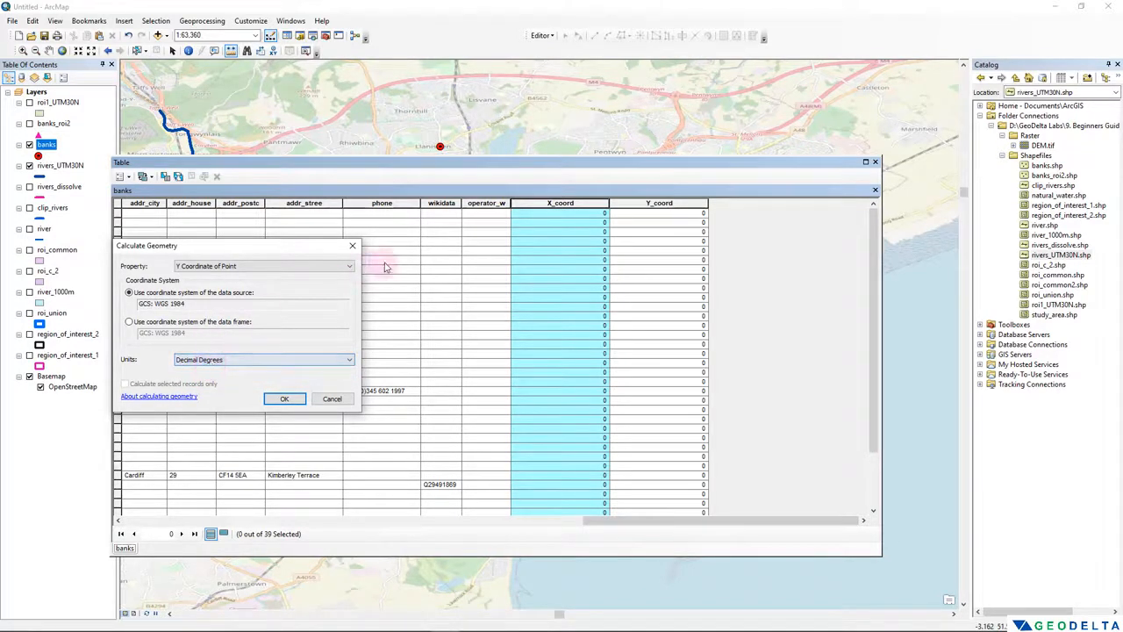
{"action": "left_click", "coordinate": [235, 266]}
{"action": "left_click", "coordinate": [230, 276]}
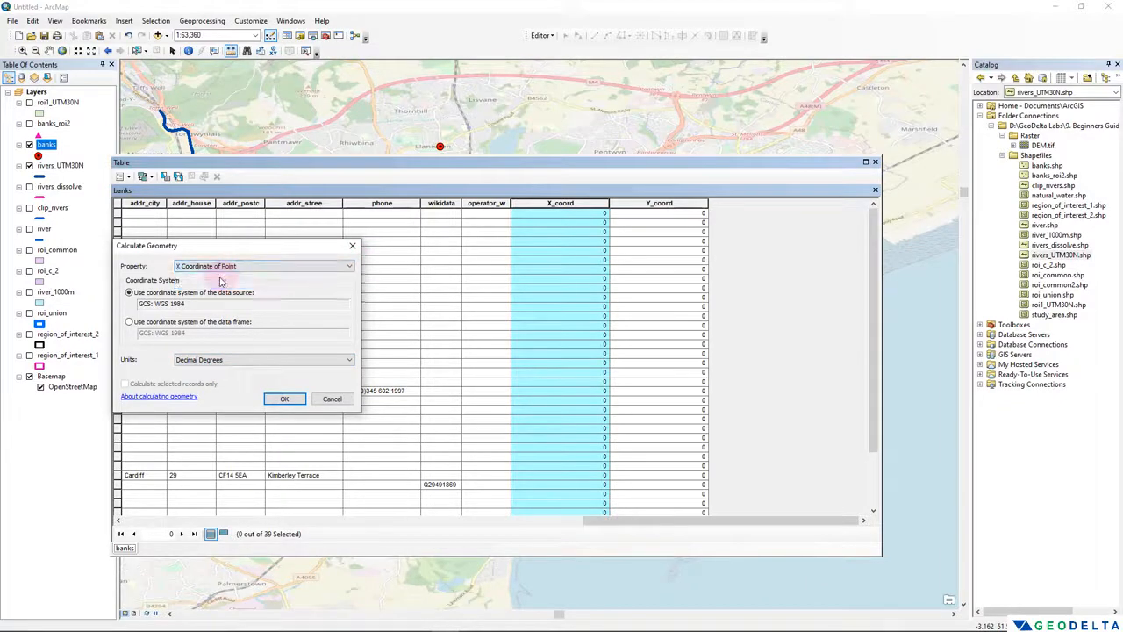
{"action": "left_click", "coordinate": [287, 401]}
{"action": "left_click", "coordinate": [535, 346]}
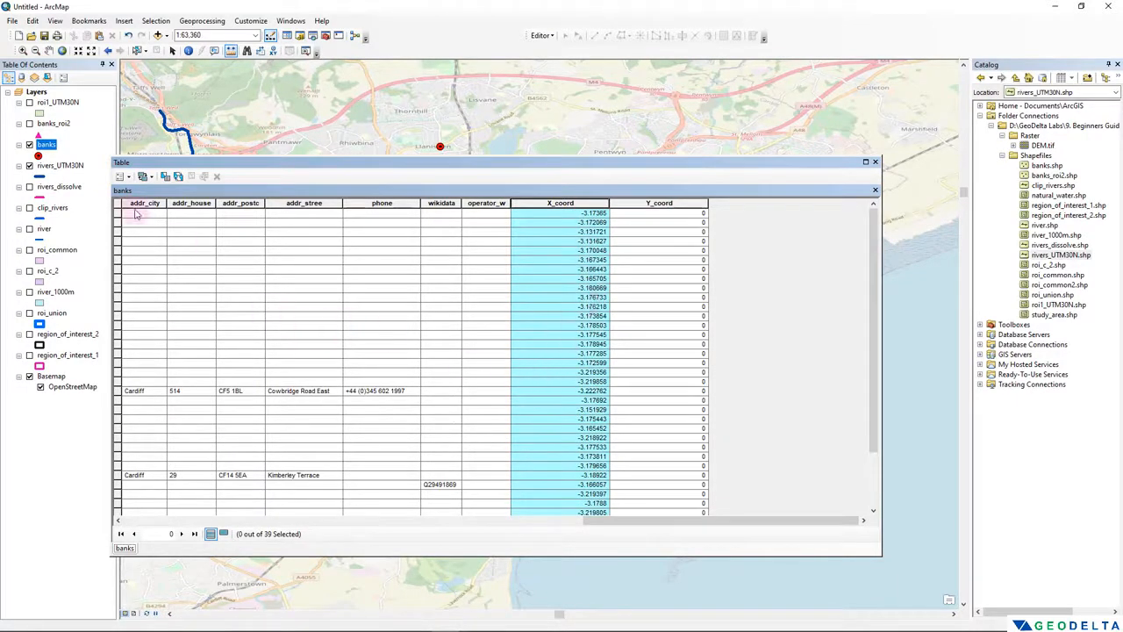
- Calculate the Y_coord field as the Y Coordinate of Point in decimal degrees, using the data source's WGS 1984 coordinate system
{"action": "left_click", "coordinate": [663, 204]}
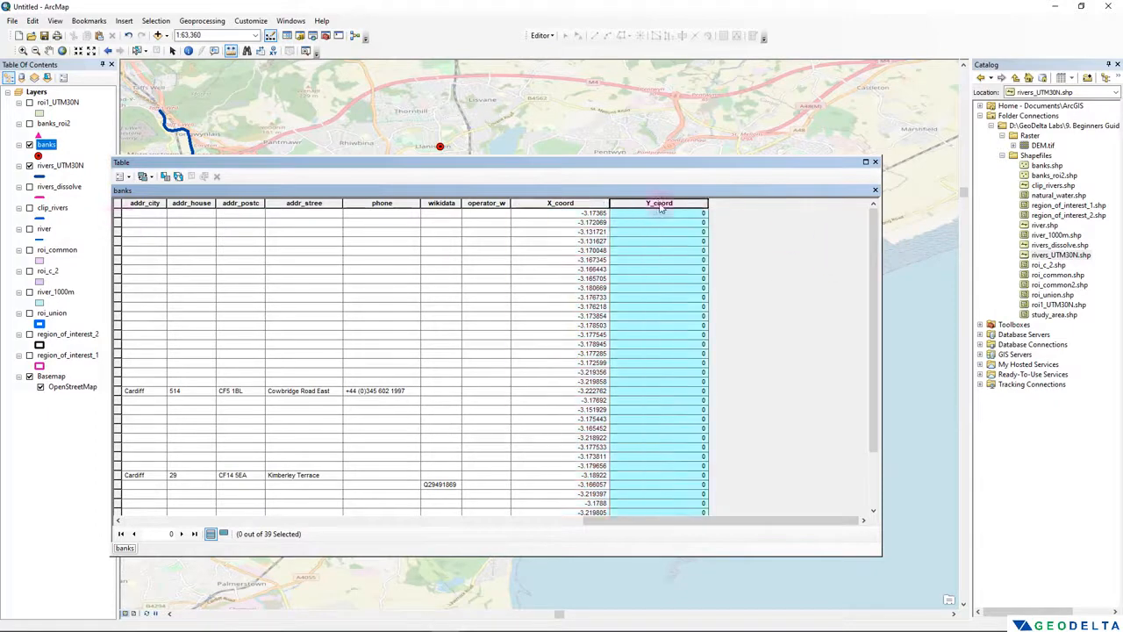
{"action": "right_click", "coordinate": [661, 204]}
{"action": "left_click", "coordinate": [709, 291]}
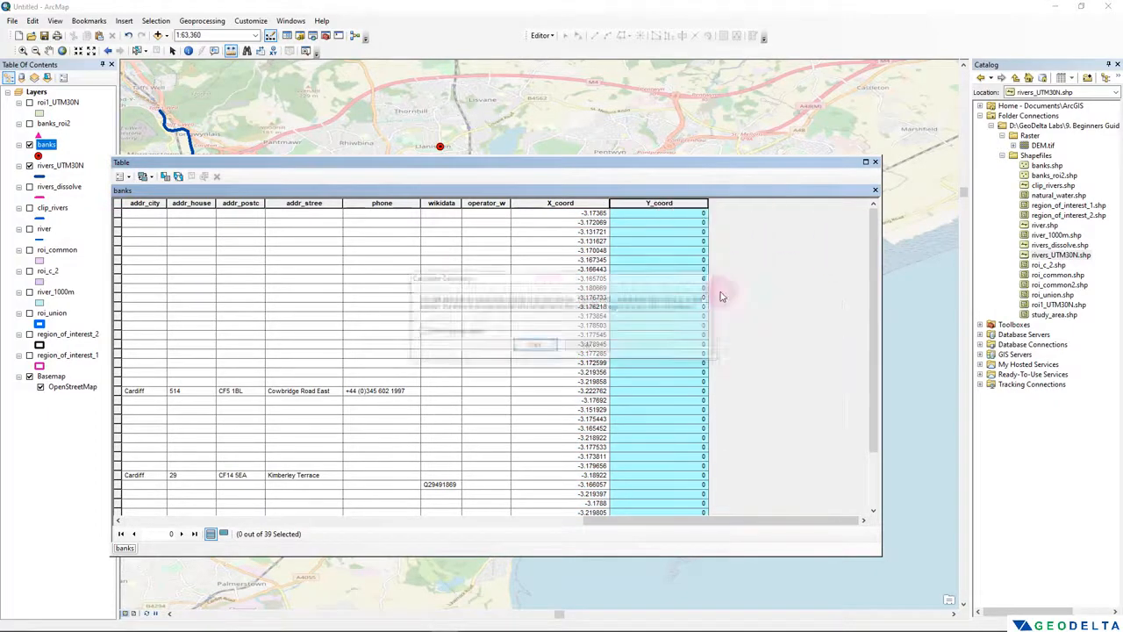
{"action": "left_click", "coordinate": [535, 345]}
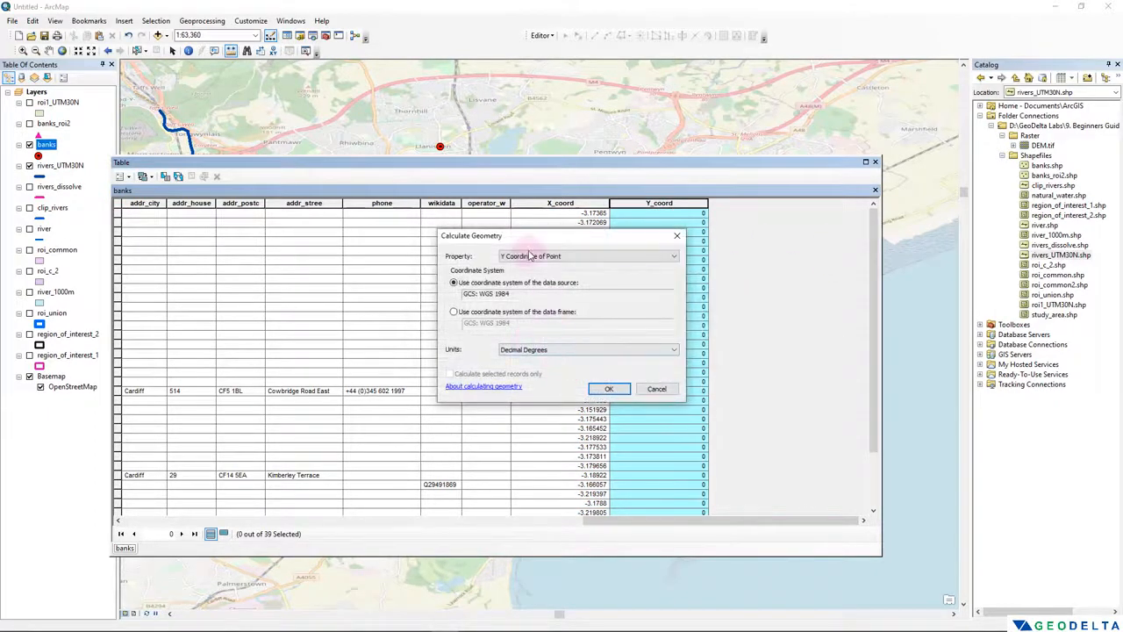
{"action": "left_click_drag", "start_coordinate": [501, 236], "coordinate": [228, 220]}
{"action": "left_click", "coordinate": [342, 380]}
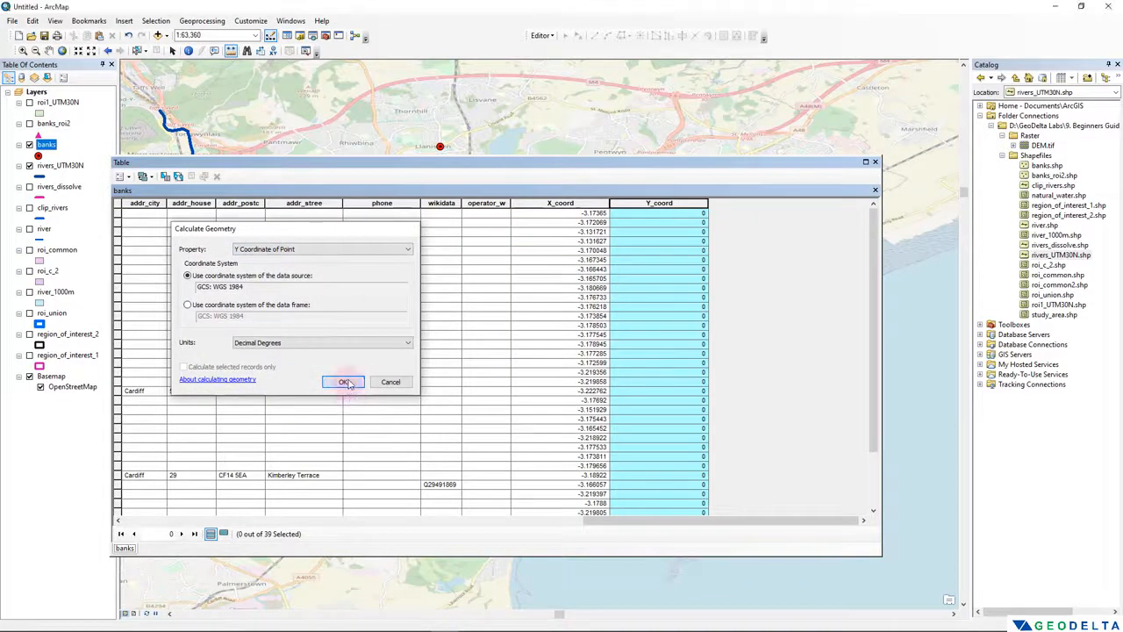
{"action": "left_click", "coordinate": [537, 346]}
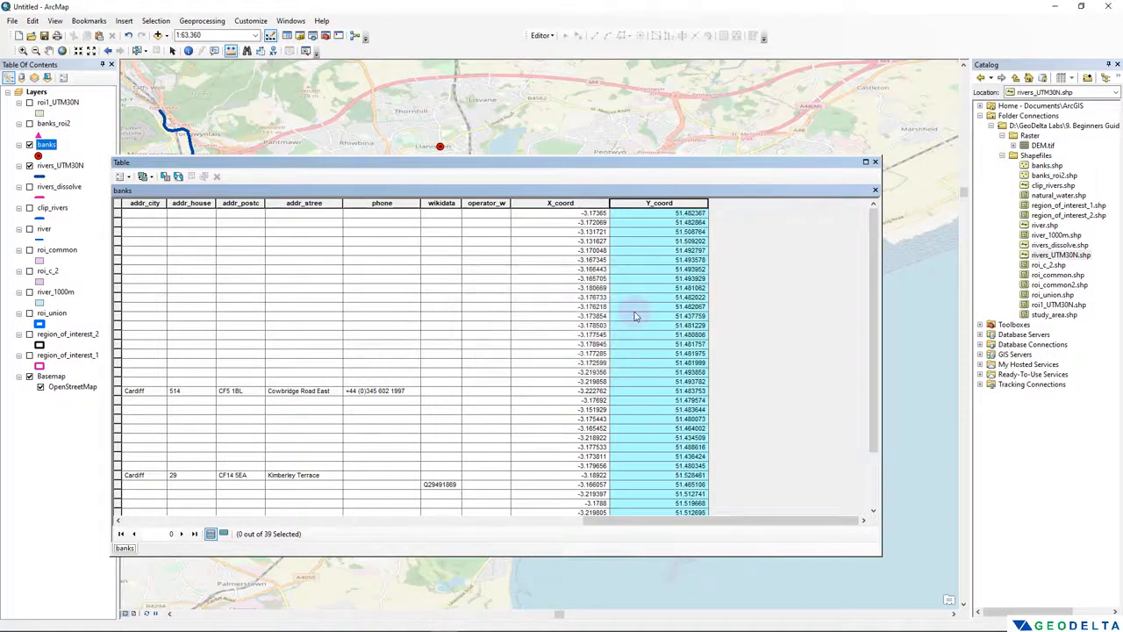
- Shrink the banks table, select the sixth bank record, and move the table down to uncover the map
{"action": "left_click_drag", "start_coordinate": [882, 337], "coordinate": [566, 337]}
{"action": "left_click", "coordinate": [439, 512]}
{"action": "left_click_drag", "start_coordinate": [437, 523], "coordinate": [517, 521]}
{"action": "left_click", "coordinate": [118, 213]}
{"action": "left_click_drag", "start_coordinate": [501, 156], "coordinate": [501, 387]}
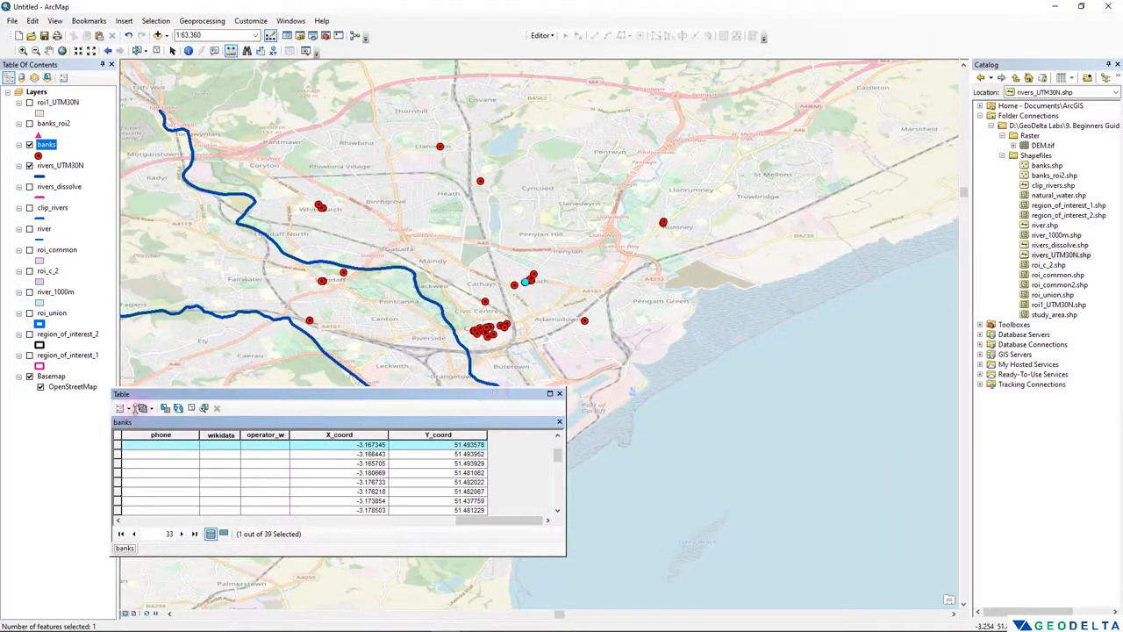
- Zoom the map to the selected bank point and examine its X_coord and Y_coord values in the table
{"action": "double_click", "coordinate": [121, 447]}
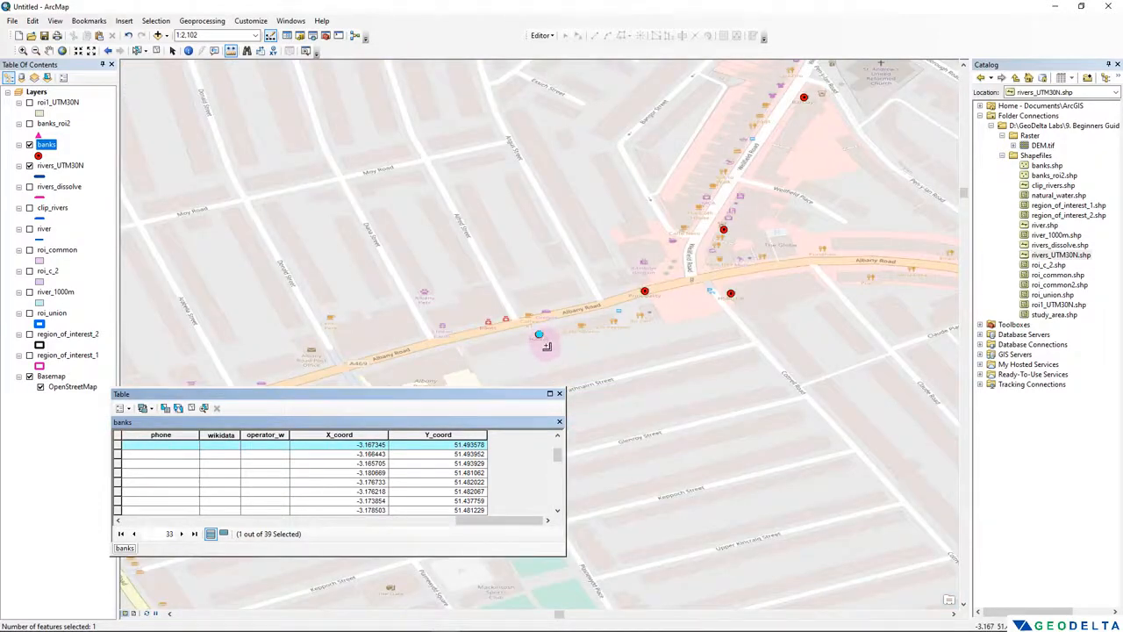
{"action": "mouse_move", "coordinate": [488, 521]}
{"action": "left_mouse_down"}
{"action": "mouse_move", "coordinate": [137, 538]}
{"action": "mouse_move", "coordinate": [389, 539]}
{"action": "mouse_move", "coordinate": [469, 527]}
{"action": "left_mouse_up"}
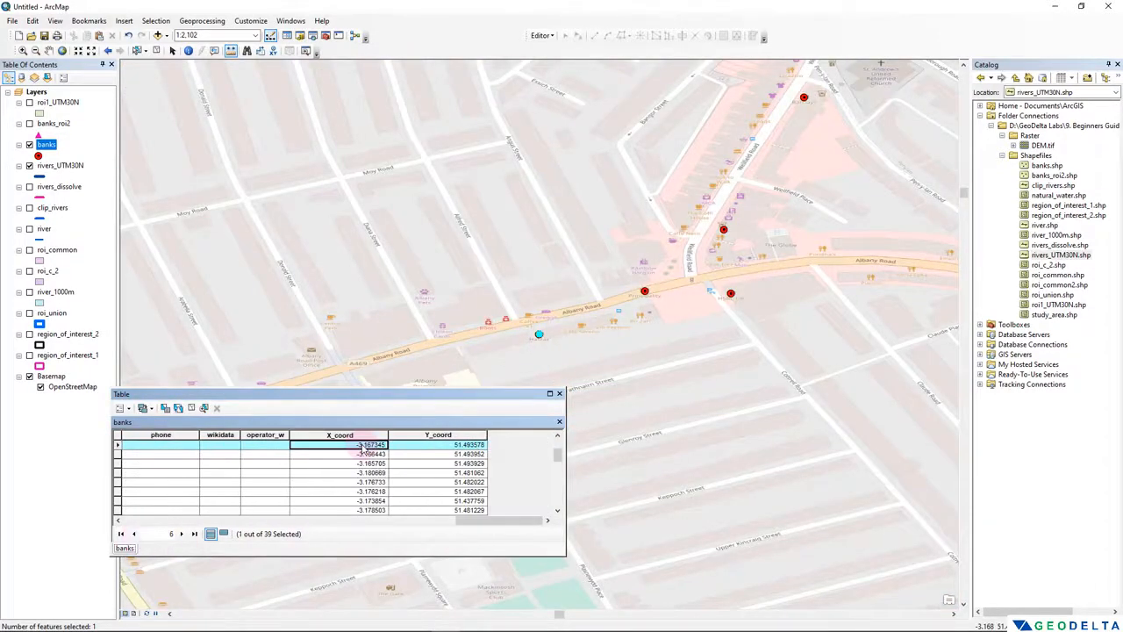
{"action": "left_click", "coordinate": [430, 448]}
{"action": "left_click", "coordinate": [340, 445]}
{"action": "left_click", "coordinate": [434, 436]}
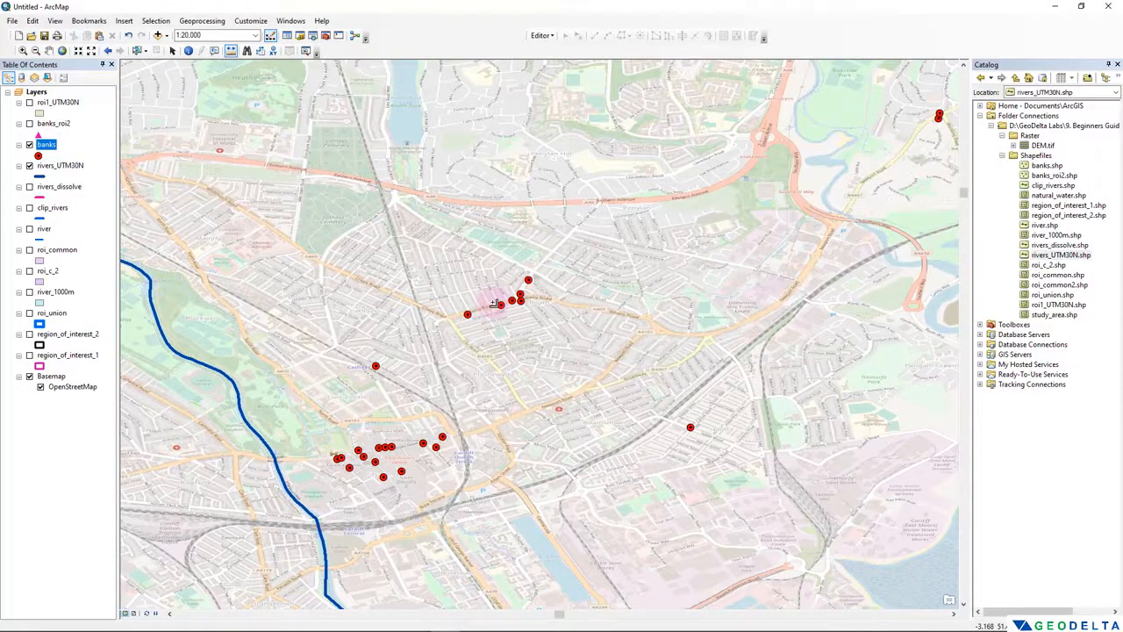
{"action": "scroll", "coordinate": [495, 304], "scroll_direction": "up", "scroll_amount": 5}
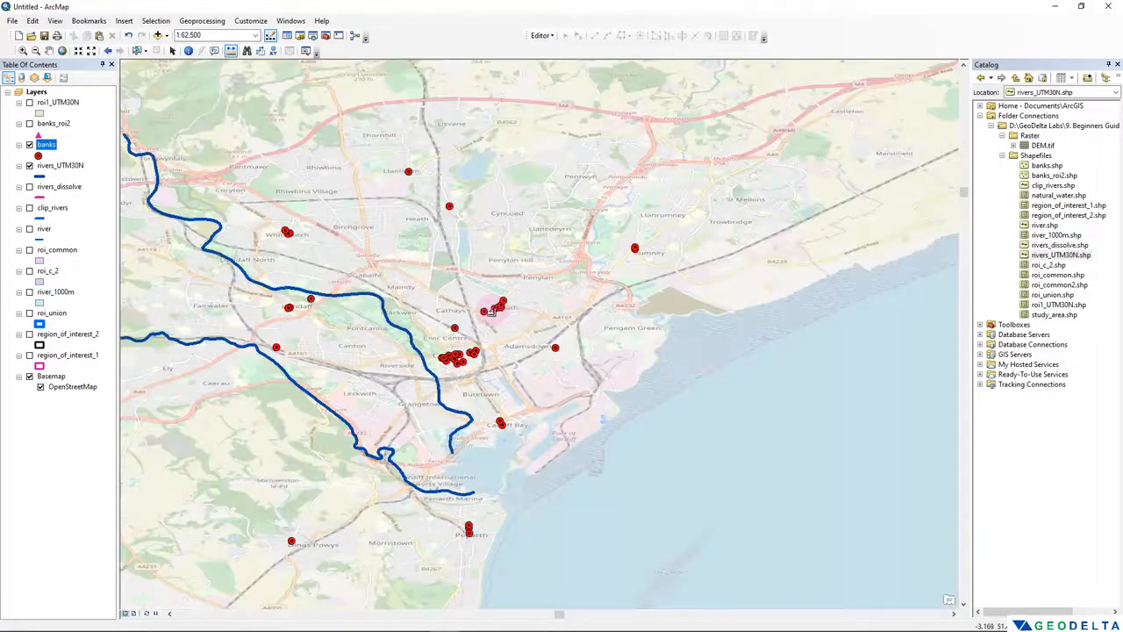
{"action": "left_click_drag", "start_coordinate": [197, 277], "coordinate": [401, 297]}
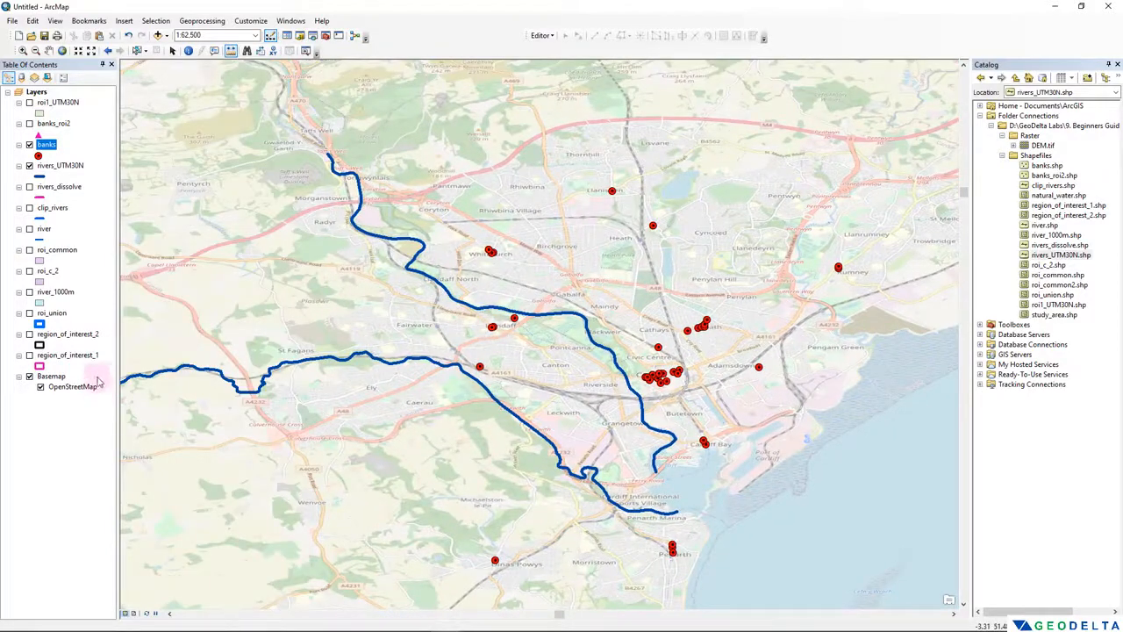
{"action": "left_click", "coordinate": [68, 334]}
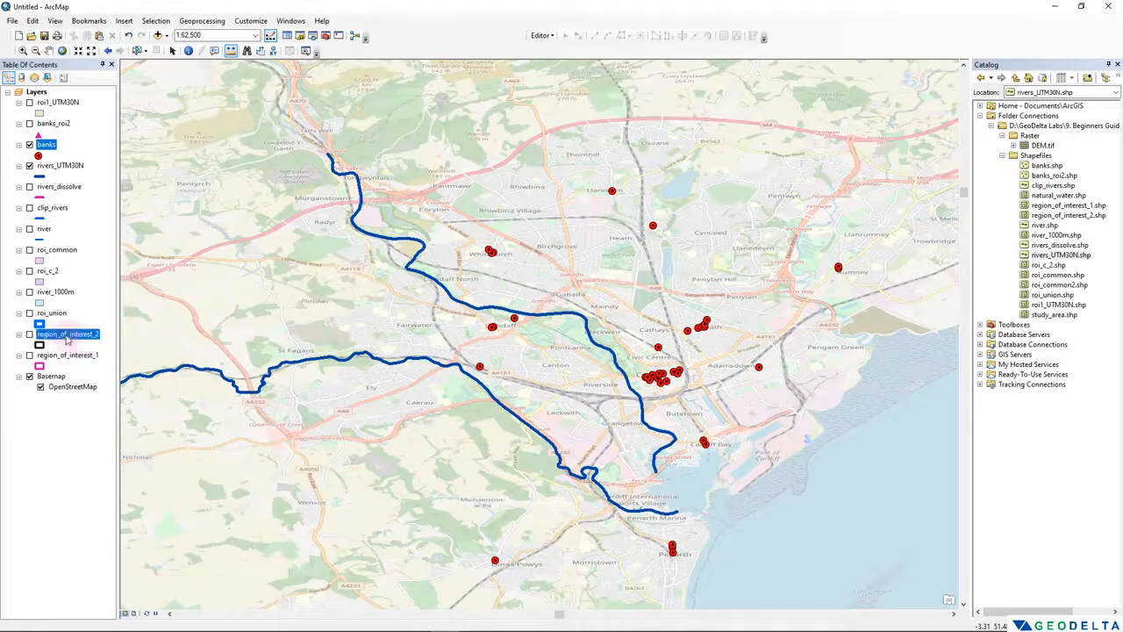
{"action": "left_click", "coordinate": [55, 292]}
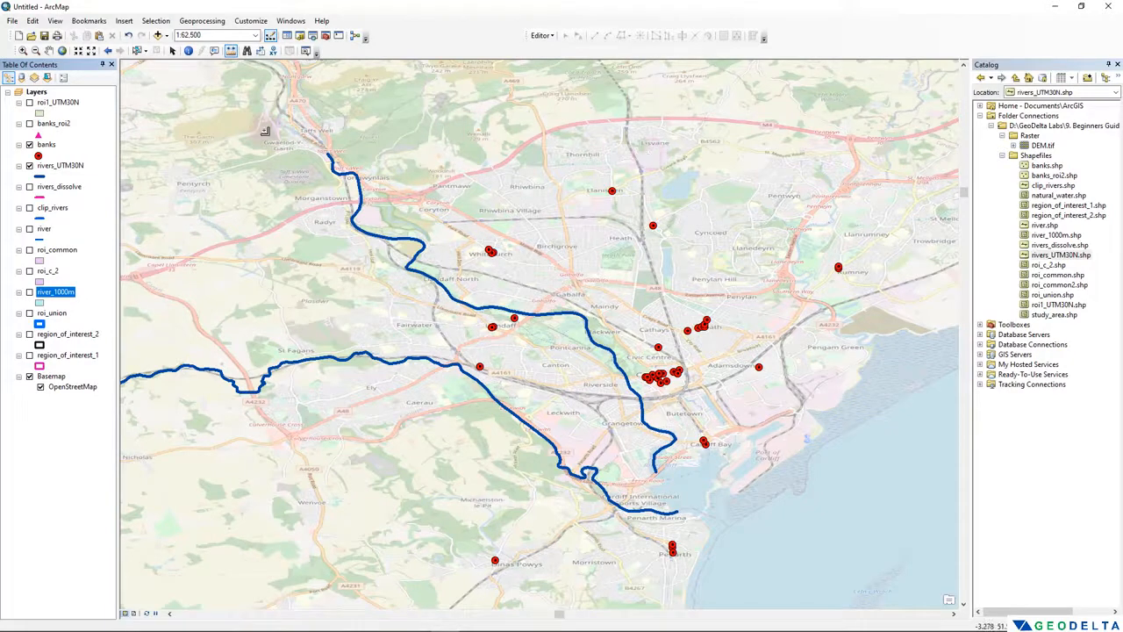
- Open the coordinate system settings of the Layers data frame and collapse the Geographic Coordinate Systems folder
{"action": "left_click", "coordinate": [31, 92]}
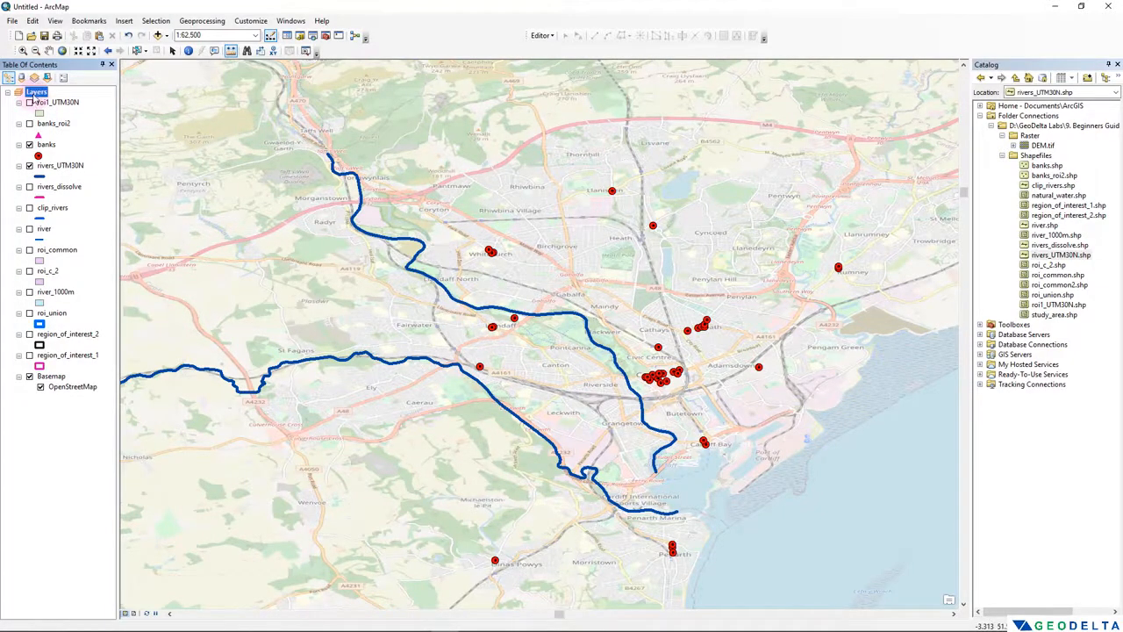
{"action": "right_click", "coordinate": [32, 94]}
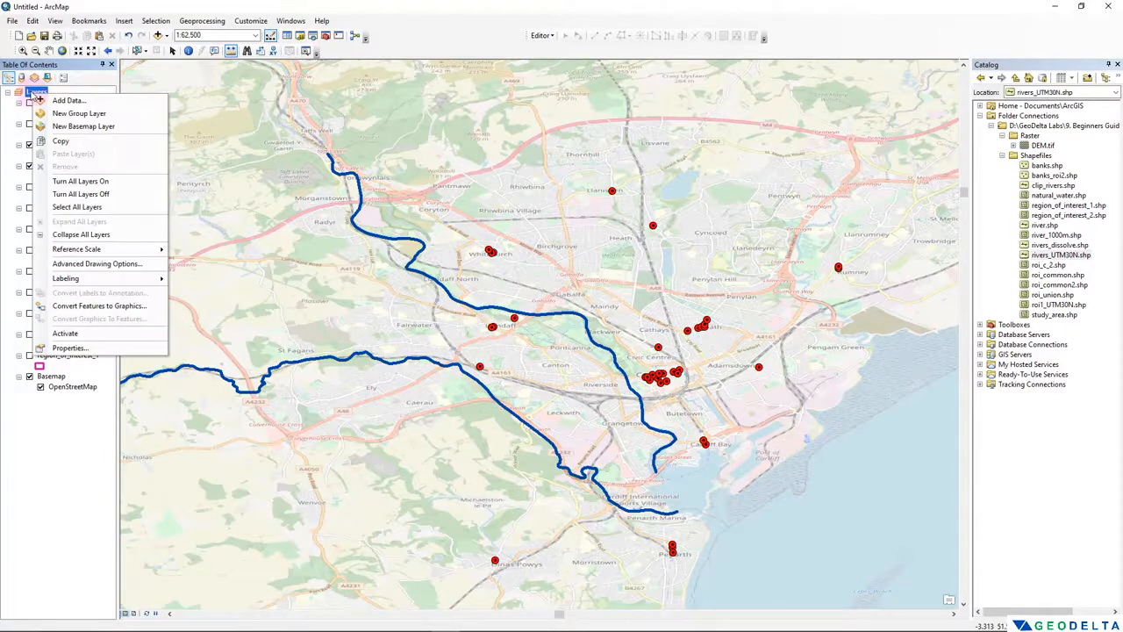
{"action": "left_click", "coordinate": [68, 347]}
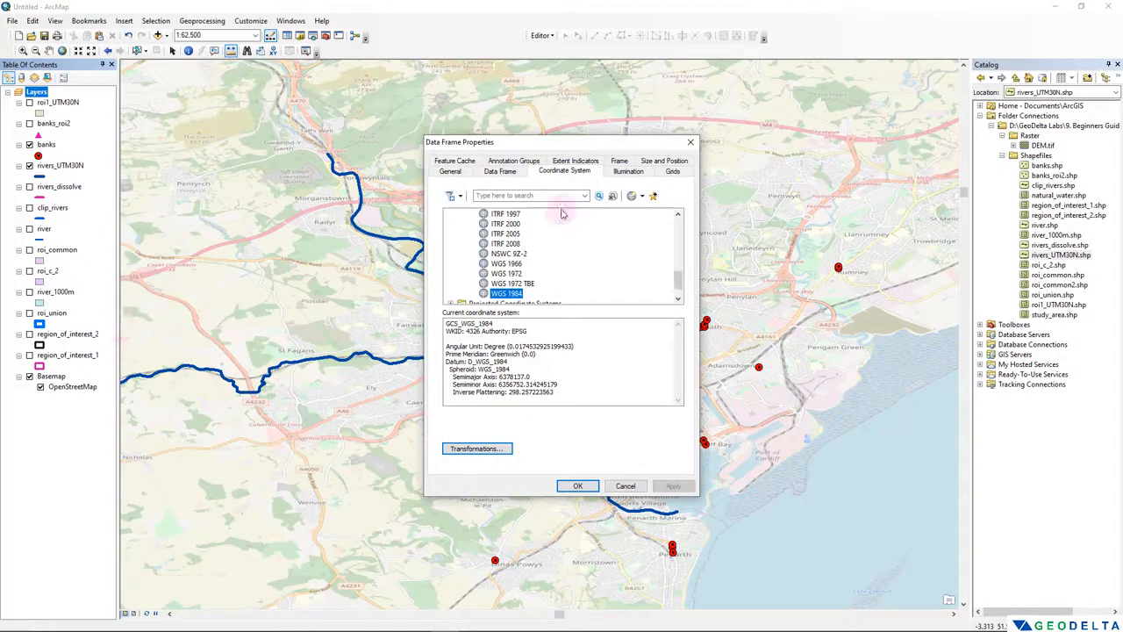
{"action": "left_click_drag", "start_coordinate": [679, 277], "coordinate": [680, 246]}
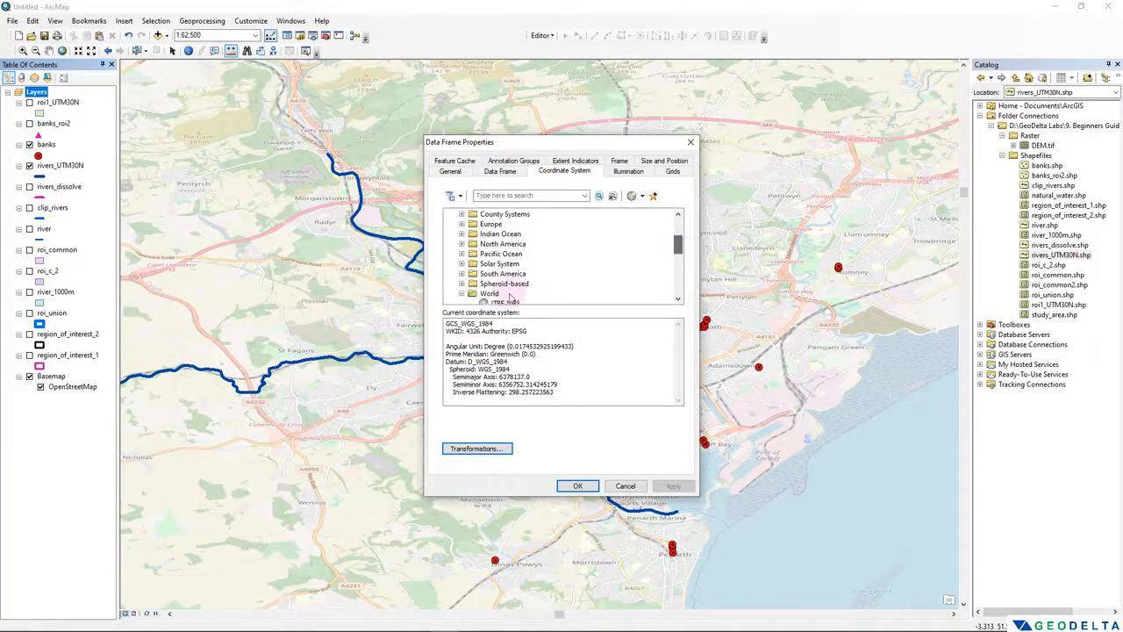
{"action": "left_click", "coordinate": [462, 294]}
{"action": "scroll", "coordinate": [509, 290], "scroll_direction": "up", "scroll_amount": 5}
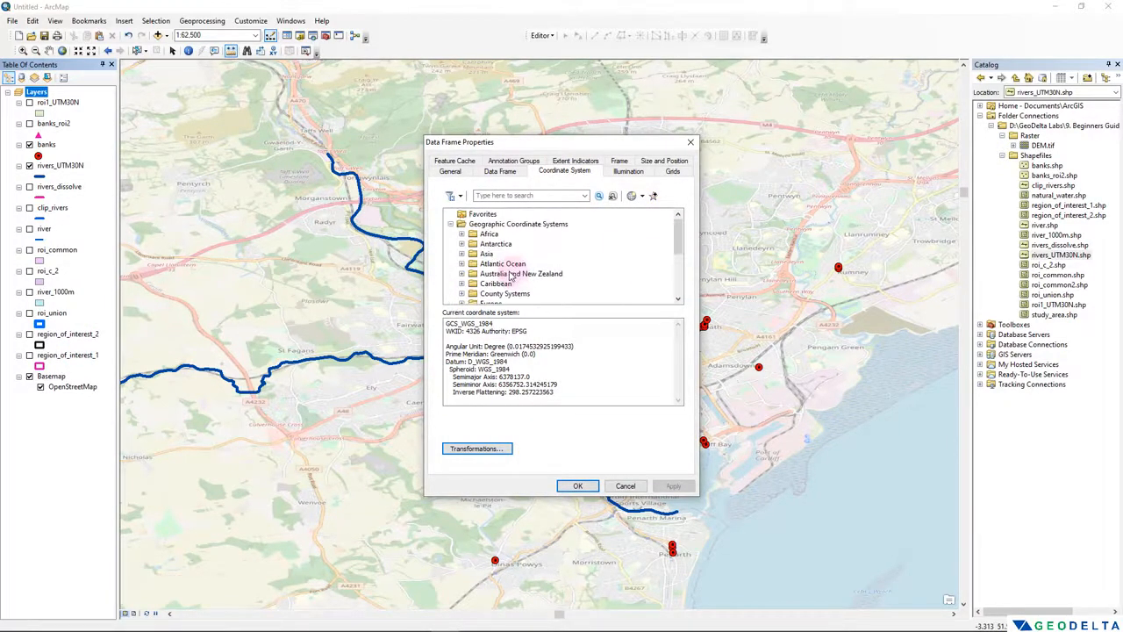
{"action": "left_click", "coordinate": [450, 223]}
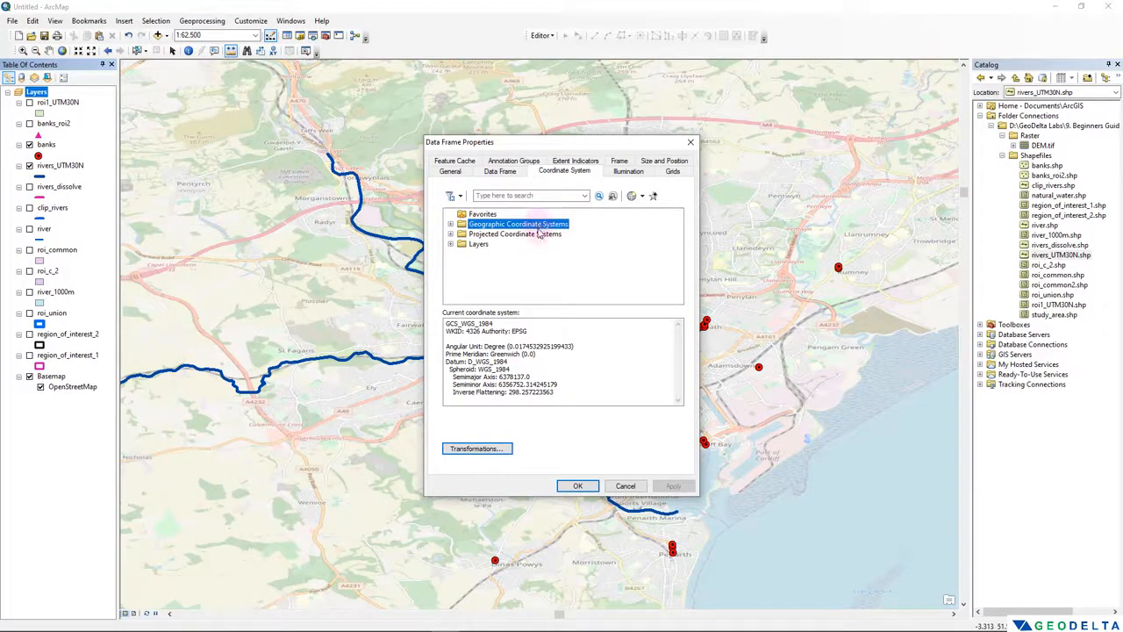
- Set the data frame's projected coordinate system to WGS 1984 Complex UTM Zone 30N from the UTM Northern Hemisphere group
{"action": "double_click", "coordinate": [527, 235]}
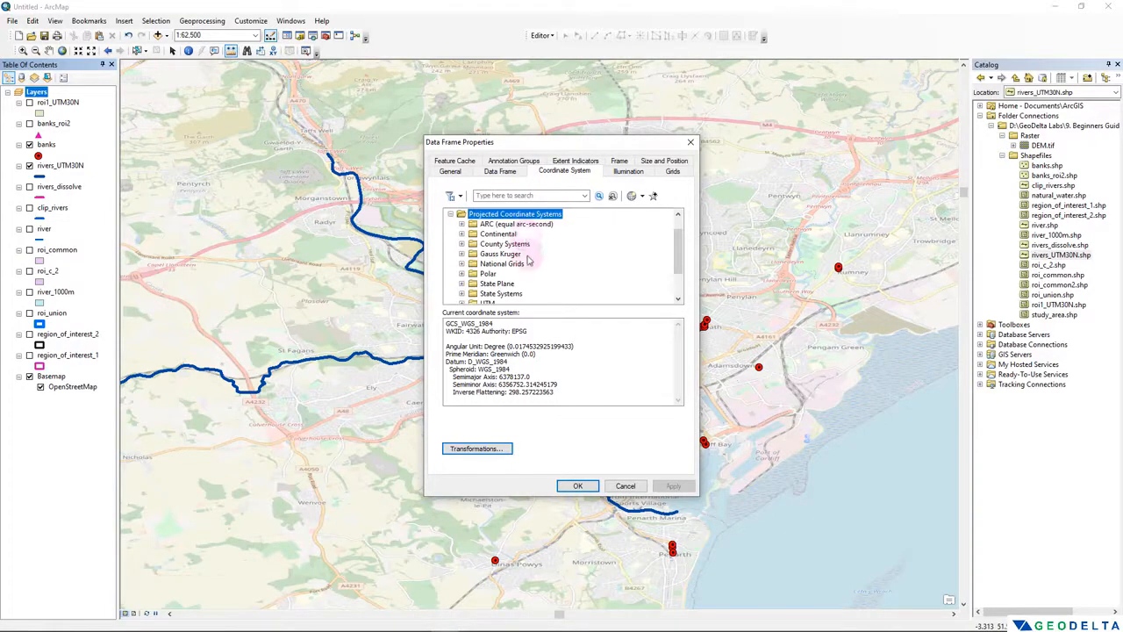
{"action": "scroll", "coordinate": [527, 255], "scroll_direction": "down", "scroll_amount": 3}
{"action": "double_click", "coordinate": [487, 263]}
{"action": "scroll", "coordinate": [526, 263], "scroll_direction": "down", "scroll_amount": 5}
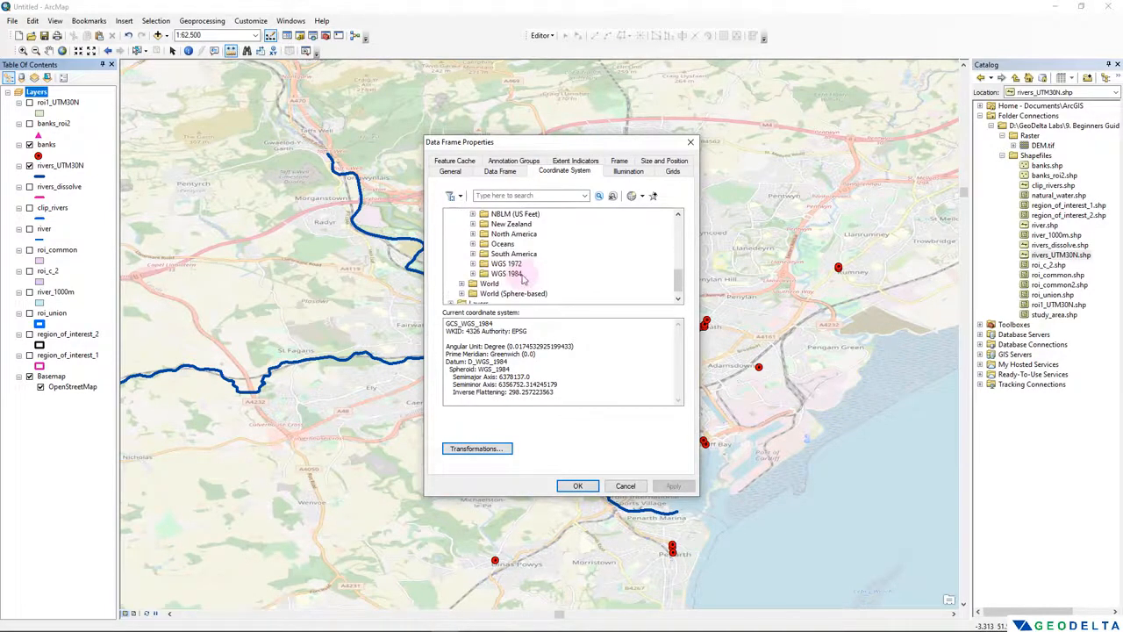
{"action": "double_click", "coordinate": [507, 263]}
{"action": "double_click", "coordinate": [535, 253]}
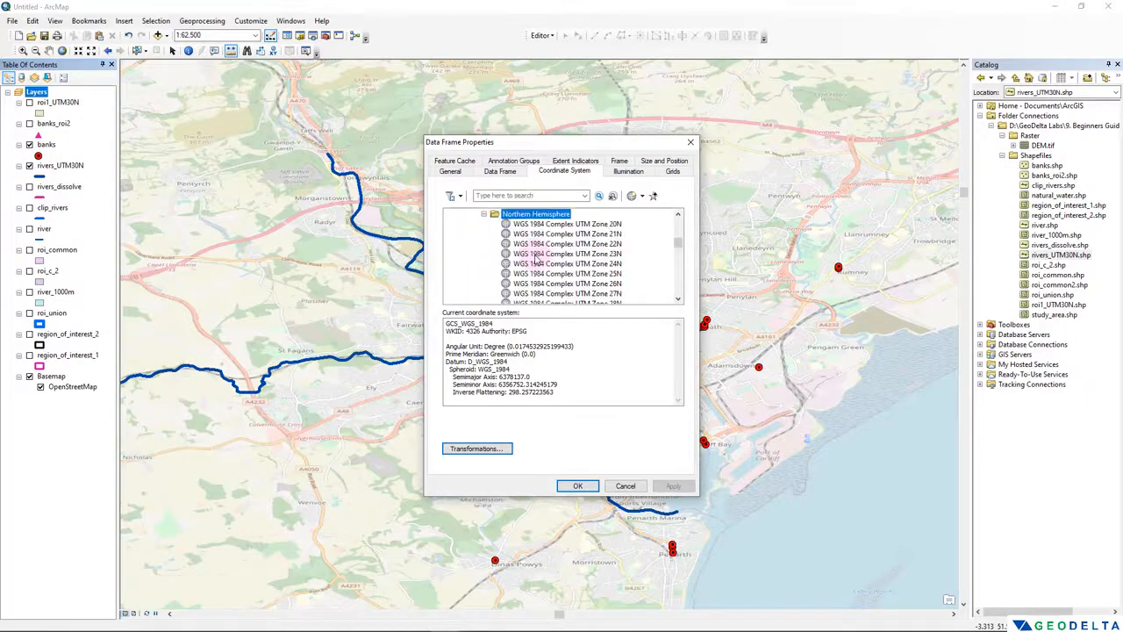
{"action": "scroll", "coordinate": [561, 272], "scroll_direction": "down", "scroll_amount": 5}
{"action": "left_click", "coordinate": [609, 294]}
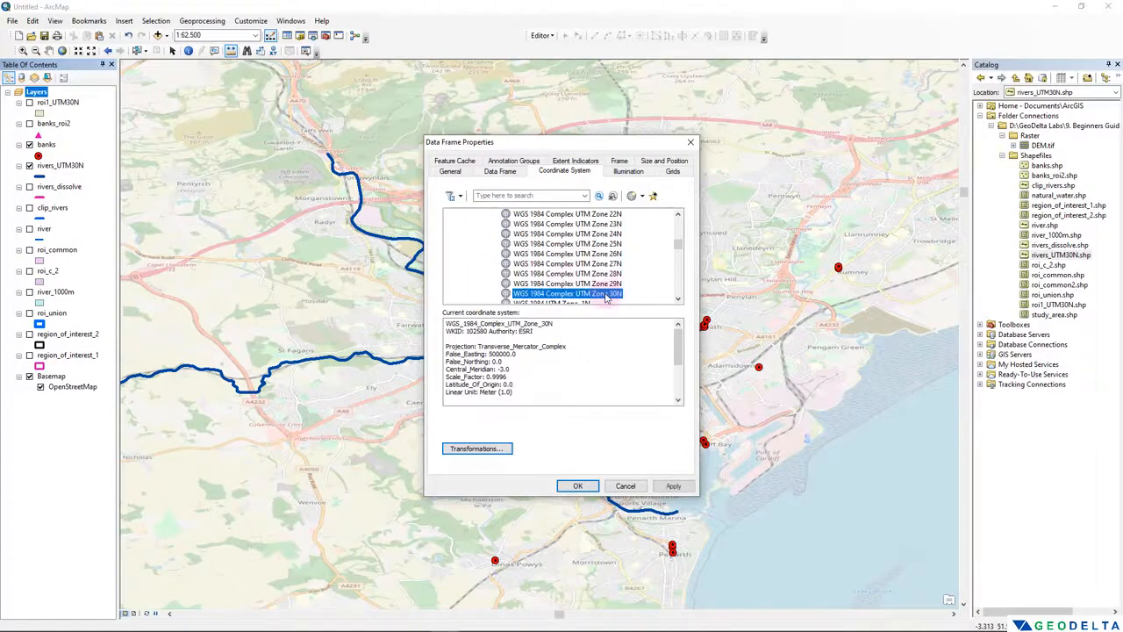
{"action": "left_click", "coordinate": [673, 487]}
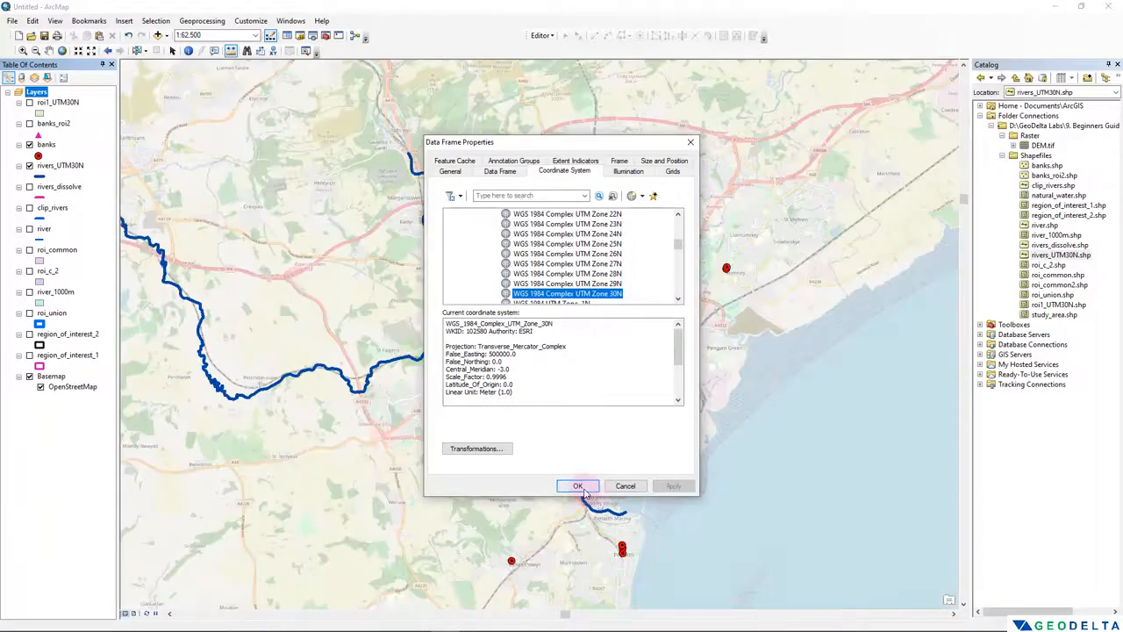
{"action": "left_click", "coordinate": [579, 486]}
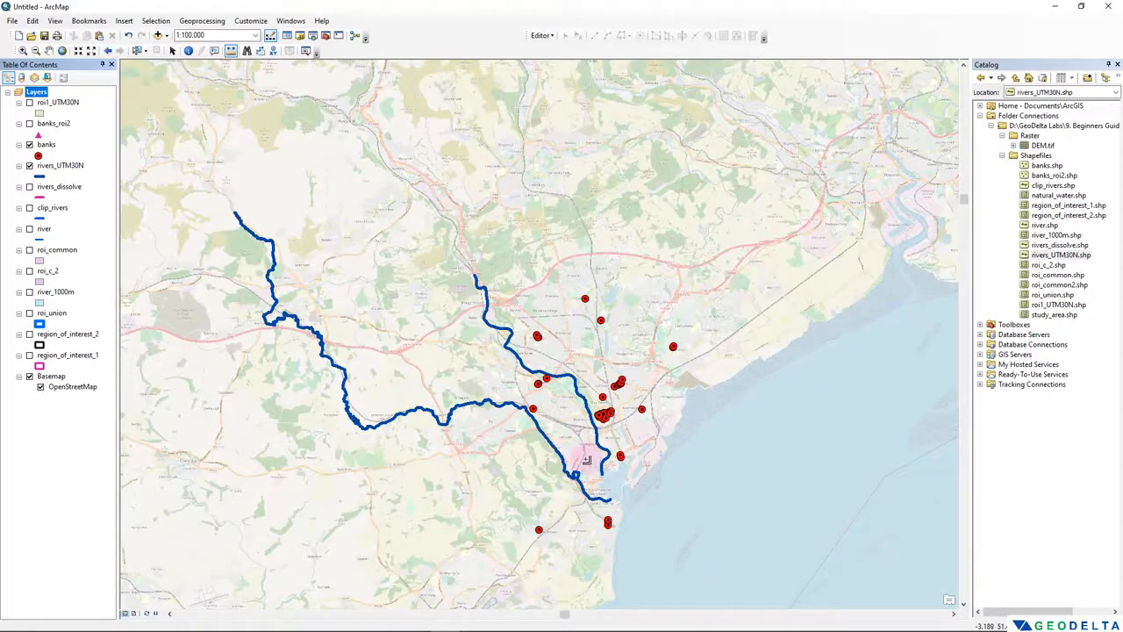
{"action": "scroll", "coordinate": [586, 460], "scroll_direction": "up", "scroll_amount": 5}
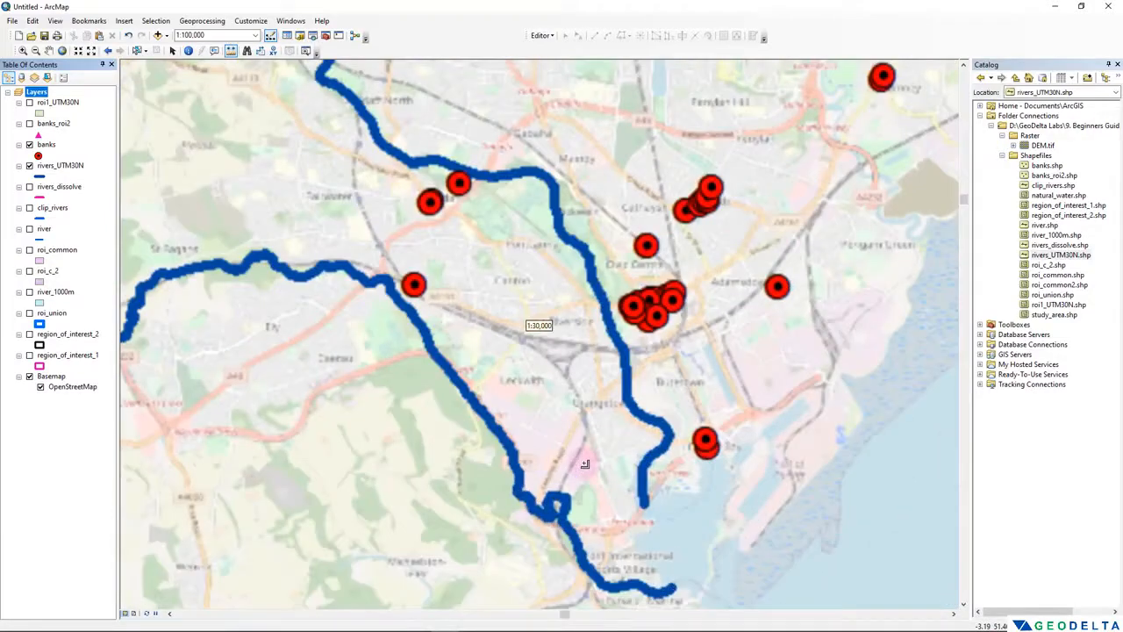
{"action": "scroll", "coordinate": [585, 464], "scroll_direction": "down", "scroll_amount": 2}
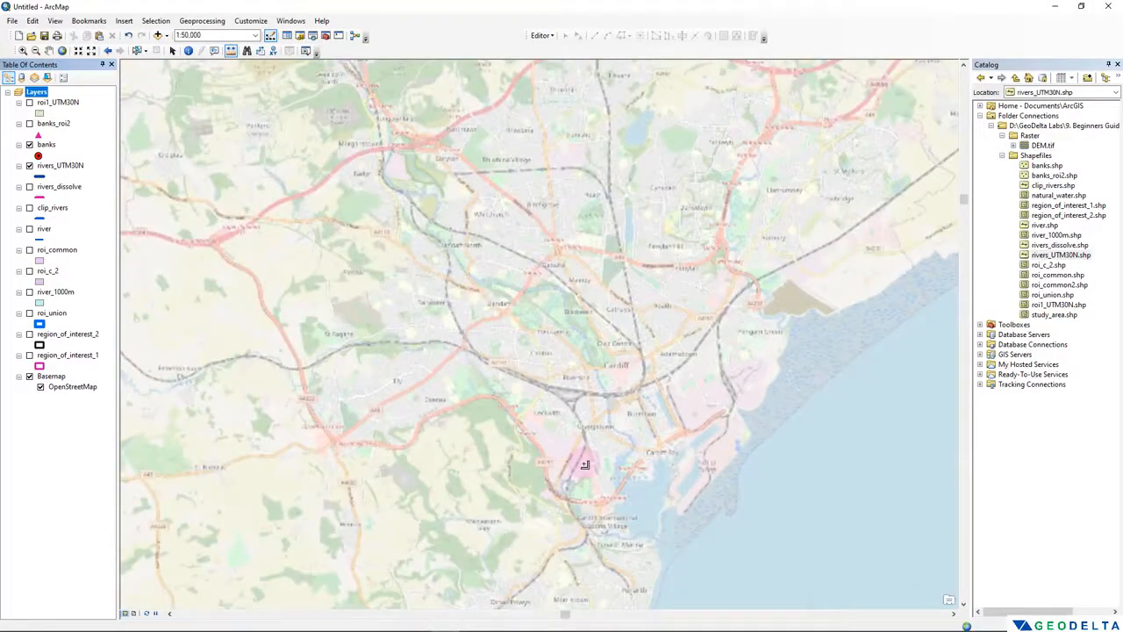
{"action": "left_click", "coordinate": [585, 464]}
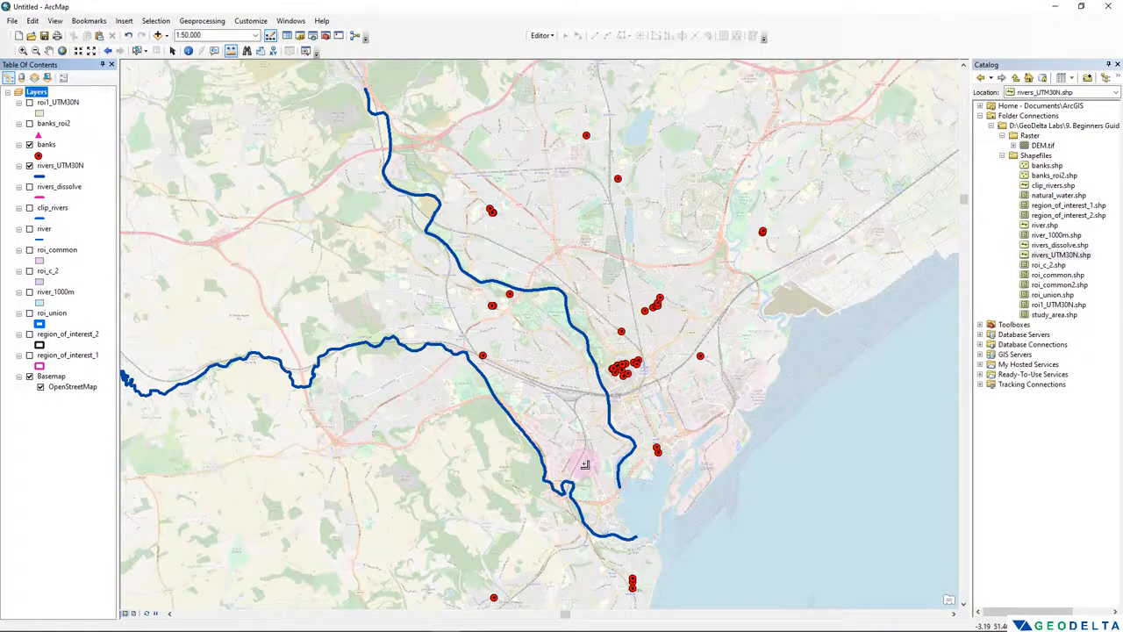
{"action": "left_click_drag", "start_coordinate": [399, 302], "coordinate": [482, 279]}
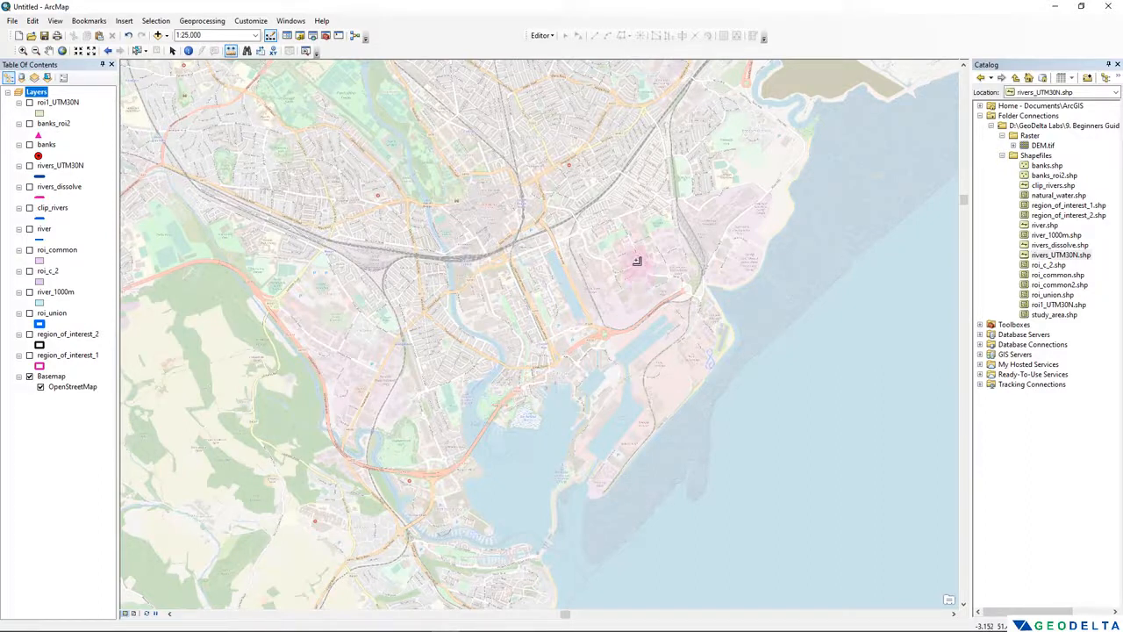
- Set the transparency of the Basemap group layer to 0% and apply the change
{"action": "left_click", "coordinate": [51, 377]}
{"action": "right_click", "coordinate": [53, 378]}
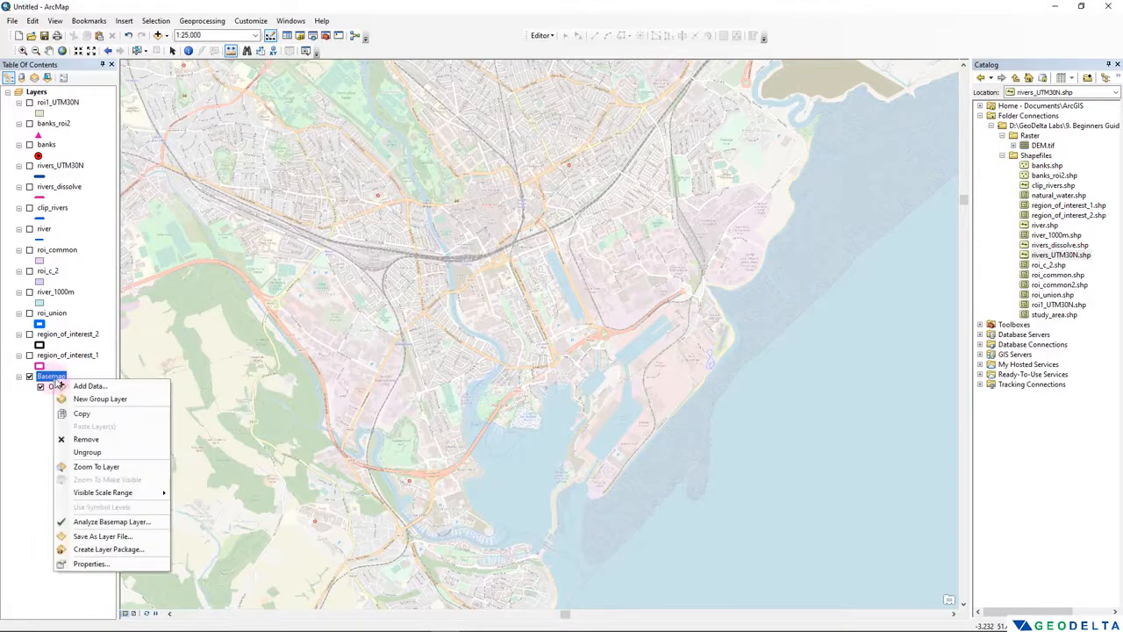
{"action": "left_click", "coordinate": [88, 568]}
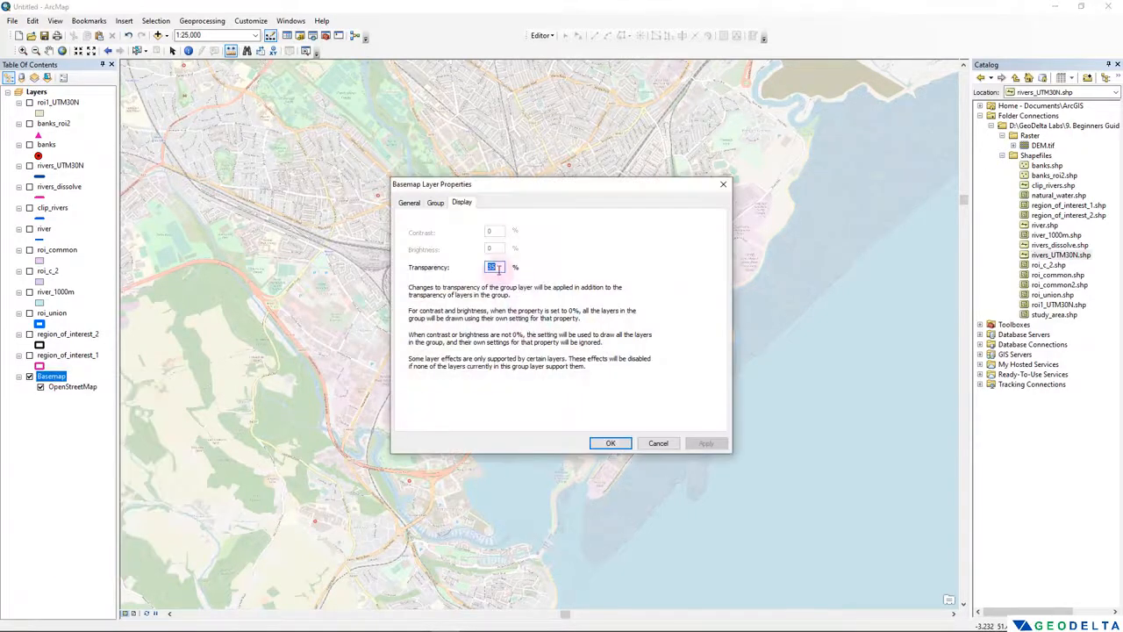
{"action": "type", "text": "50"}
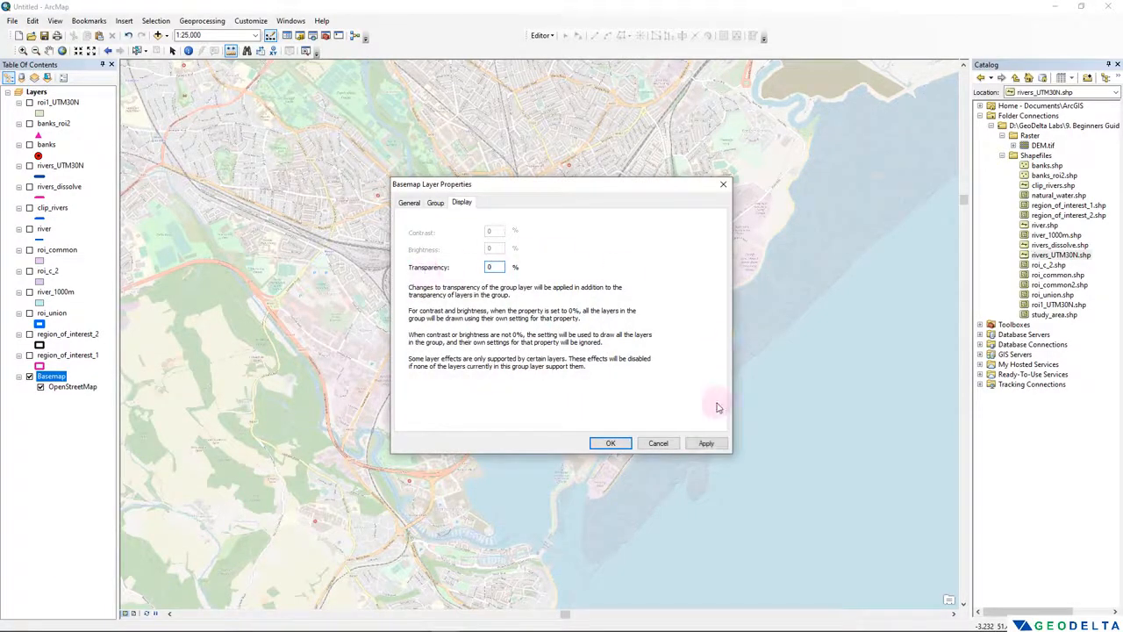
{"action": "left_click", "coordinate": [707, 442]}
{"action": "left_click", "coordinate": [611, 442]}
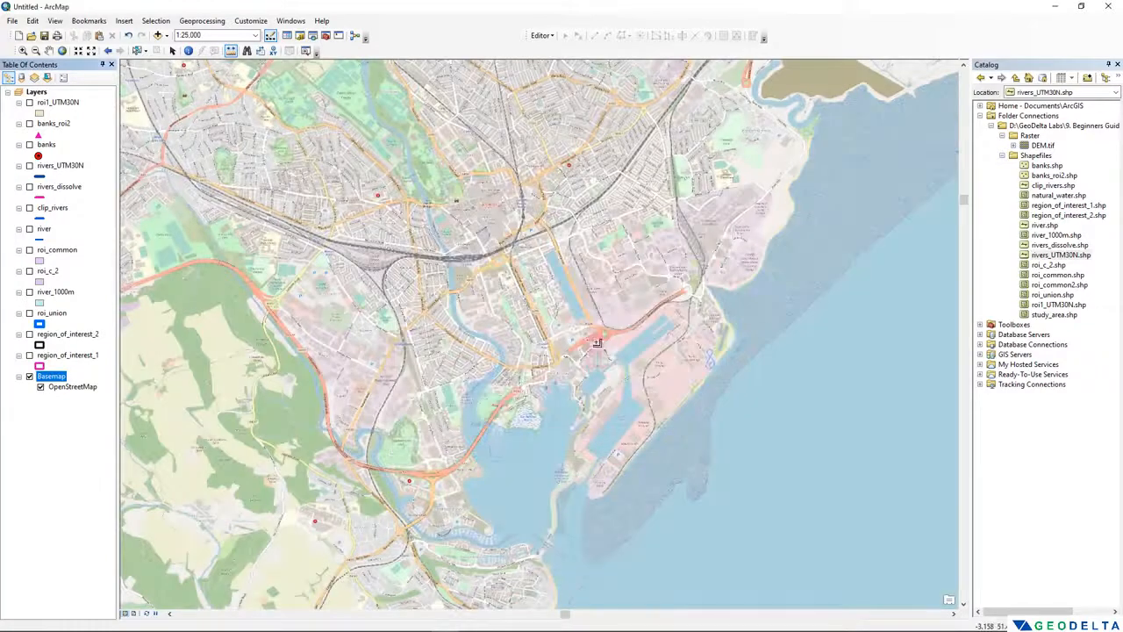
- Frame Bute East Dock on the map at a scale of 1:6,000 and activate the Select Elements tool
{"action": "scroll", "coordinate": [555, 291], "scroll_direction": "up", "scroll_amount": 3}
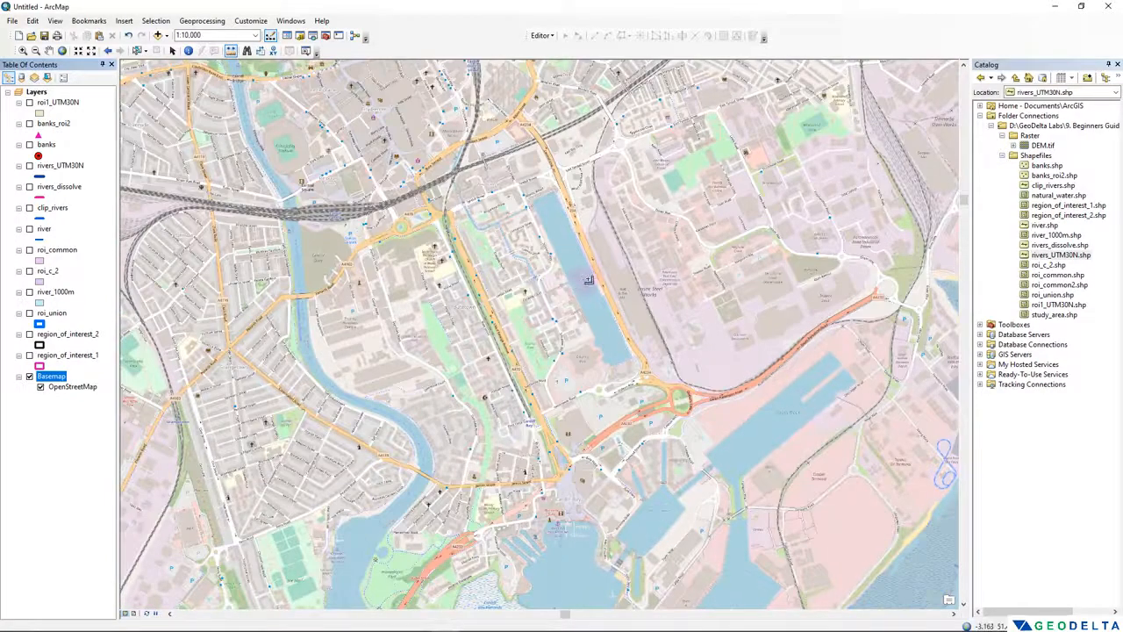
{"action": "scroll", "coordinate": [592, 284], "scroll_direction": "up", "scroll_amount": 3}
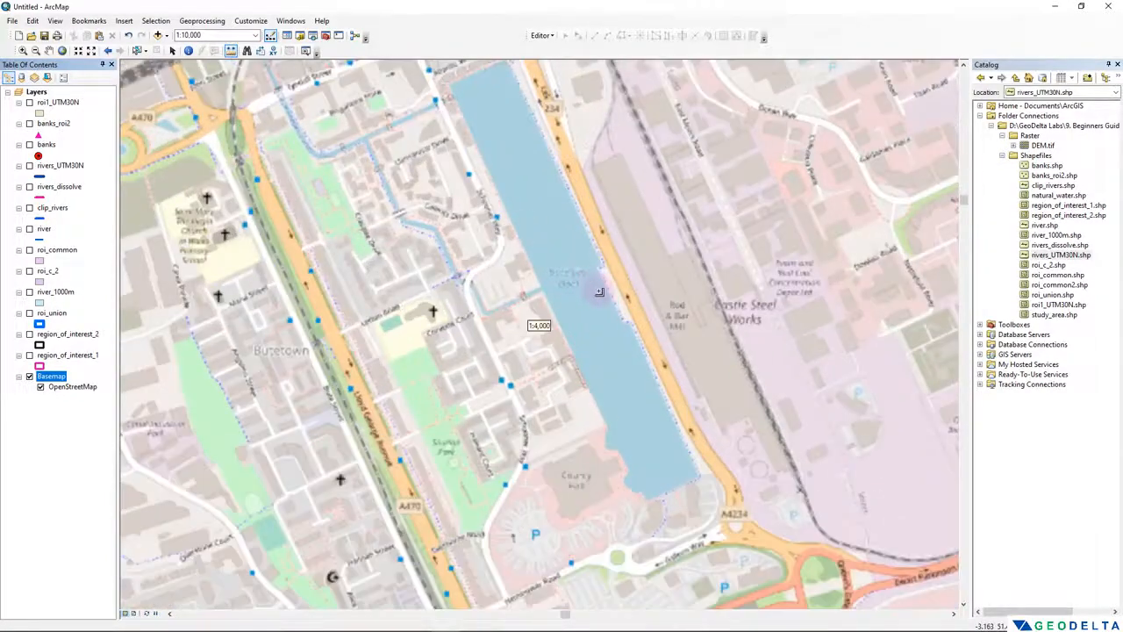
{"action": "scroll", "coordinate": [599, 292], "scroll_direction": "down", "scroll_amount": 2}
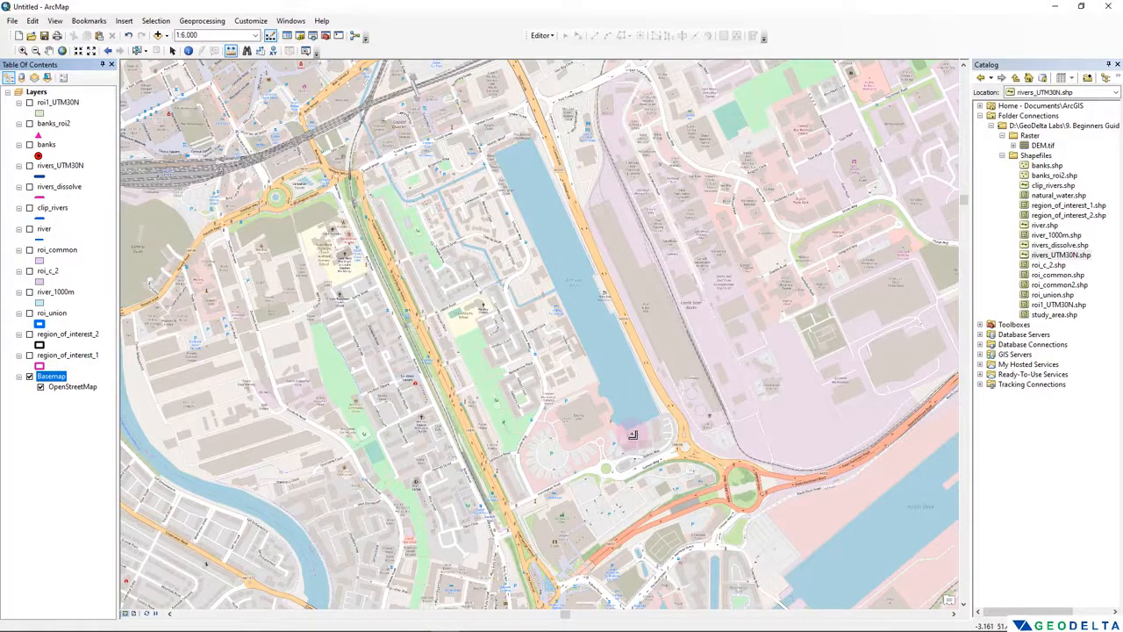
{"action": "left_click", "coordinate": [173, 51]}
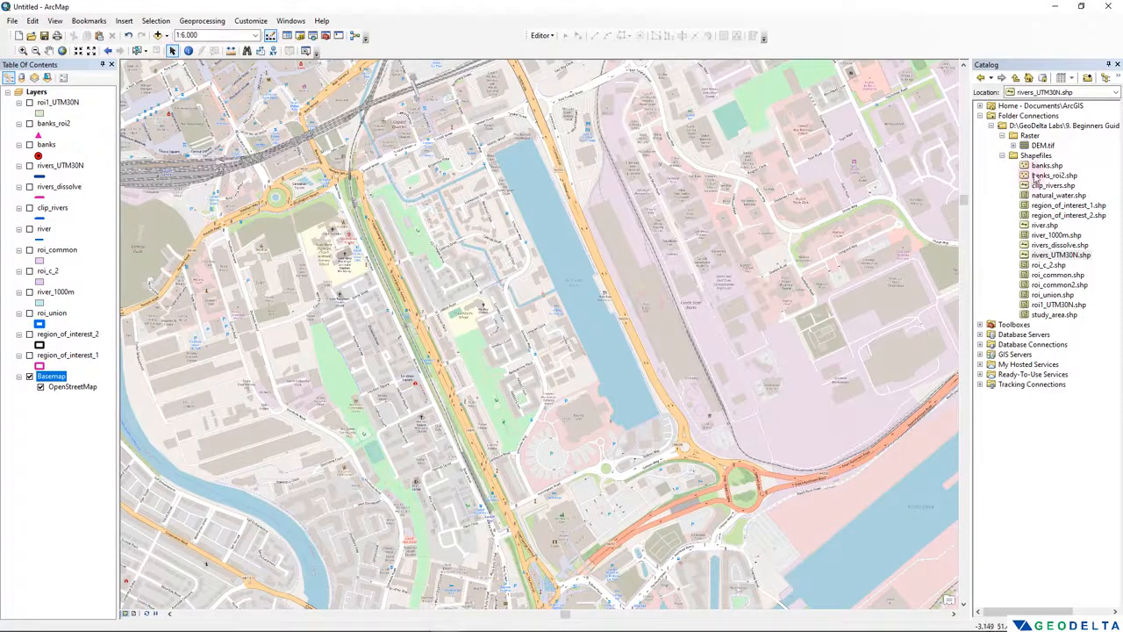
- Start a new shapefile in the Shapefiles folder, naming it "bute east dock" and choosing Polygon as its feature type
{"action": "left_click", "coordinate": [1037, 155]}
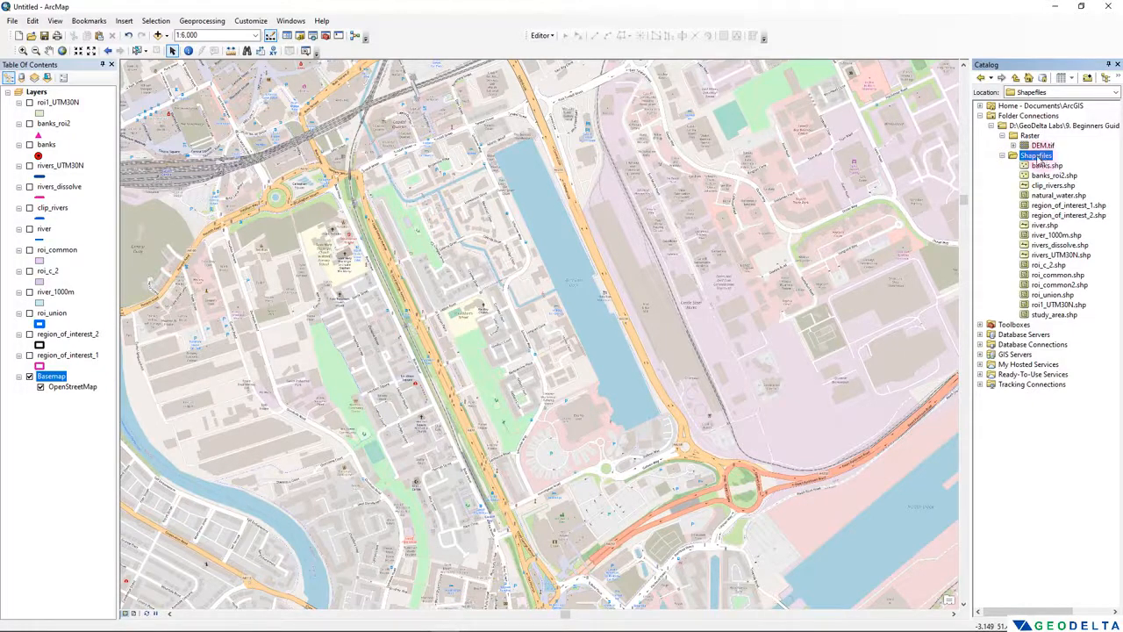
{"action": "right_click", "coordinate": [1037, 159]}
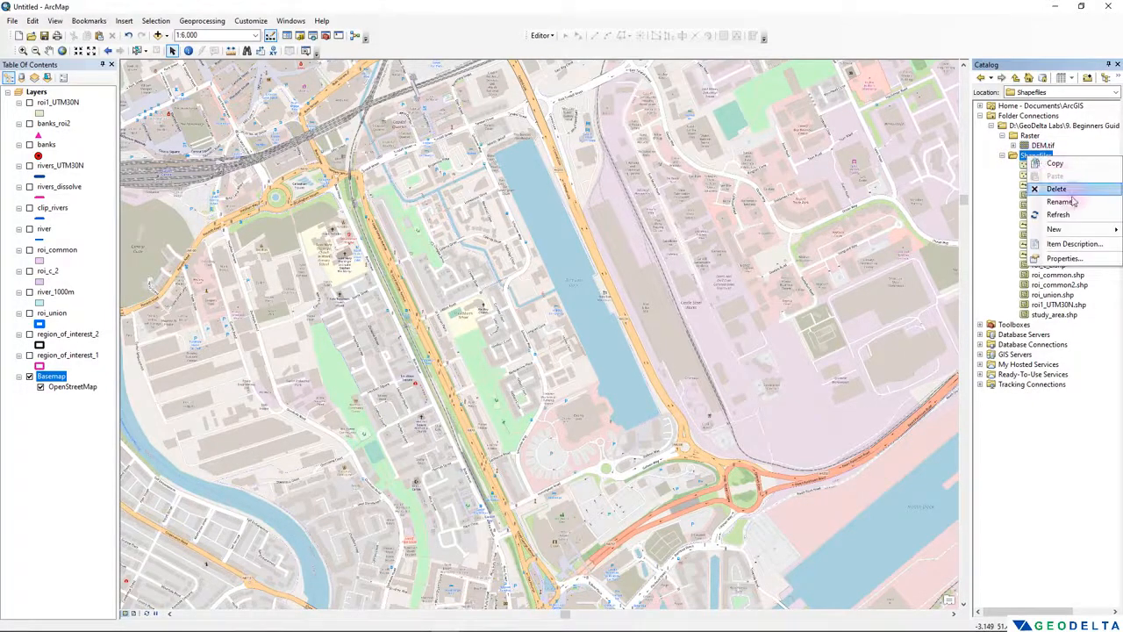
{"action": "mouse_move", "coordinate": [1071, 232]}
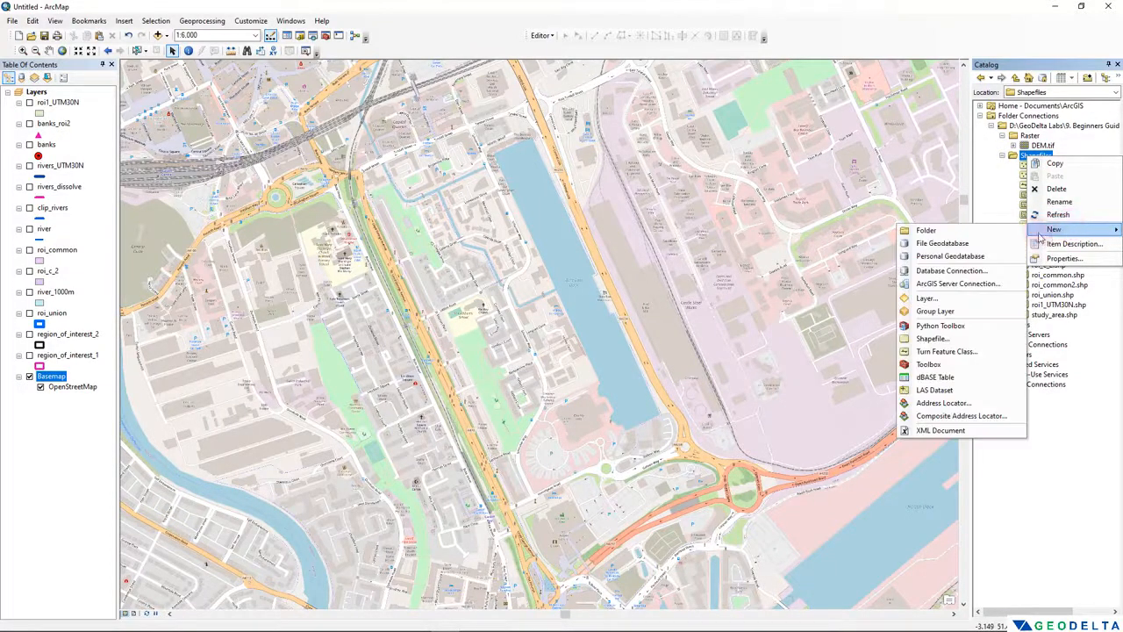
{"action": "left_click", "coordinate": [932, 338]}
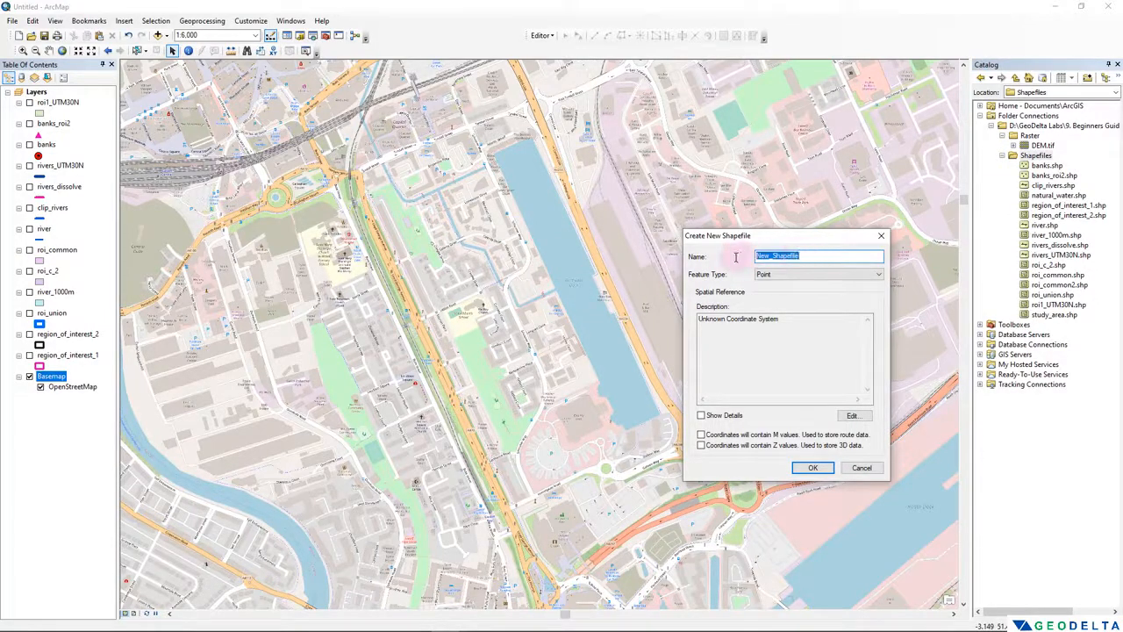
{"action": "type", "text": "bute east dock"}
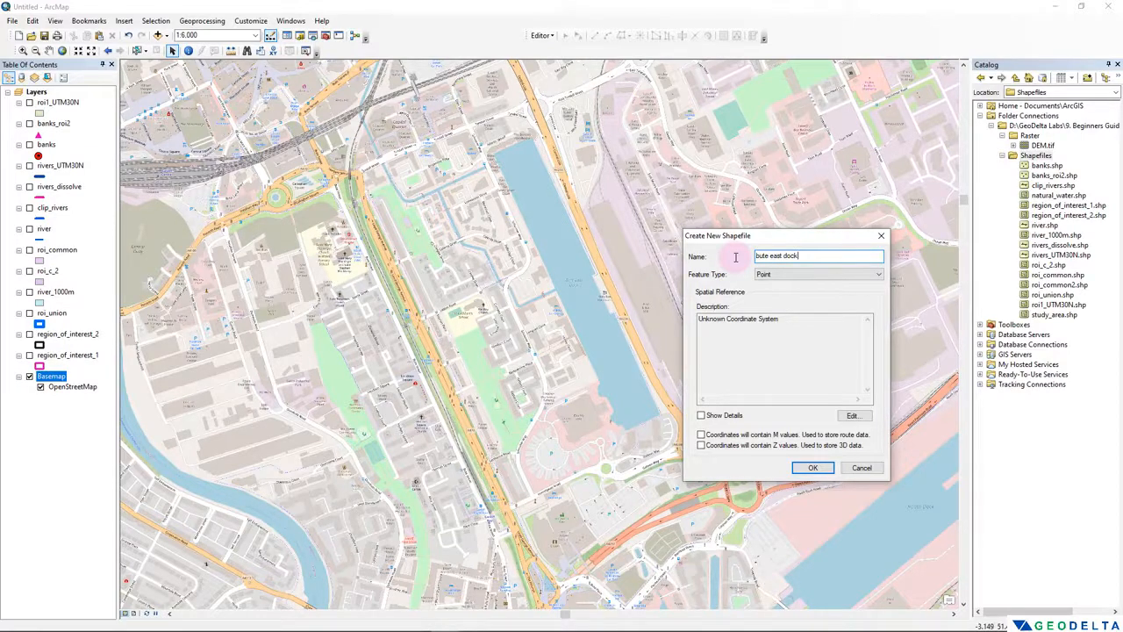
{"action": "left_click", "coordinate": [788, 280]}
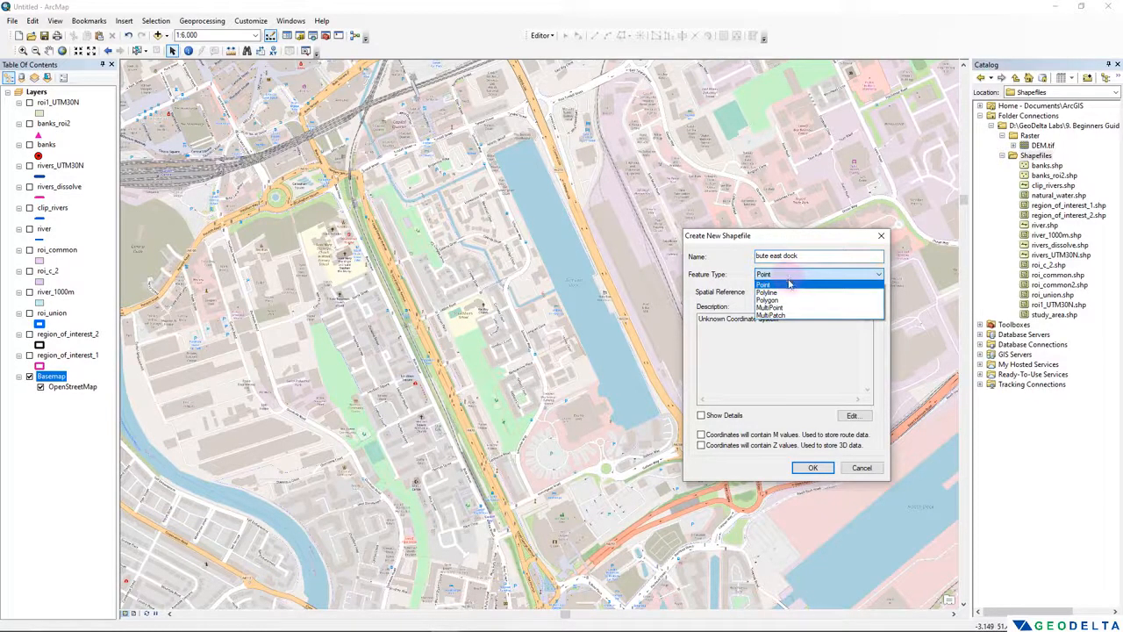
{"action": "left_click", "coordinate": [790, 299]}
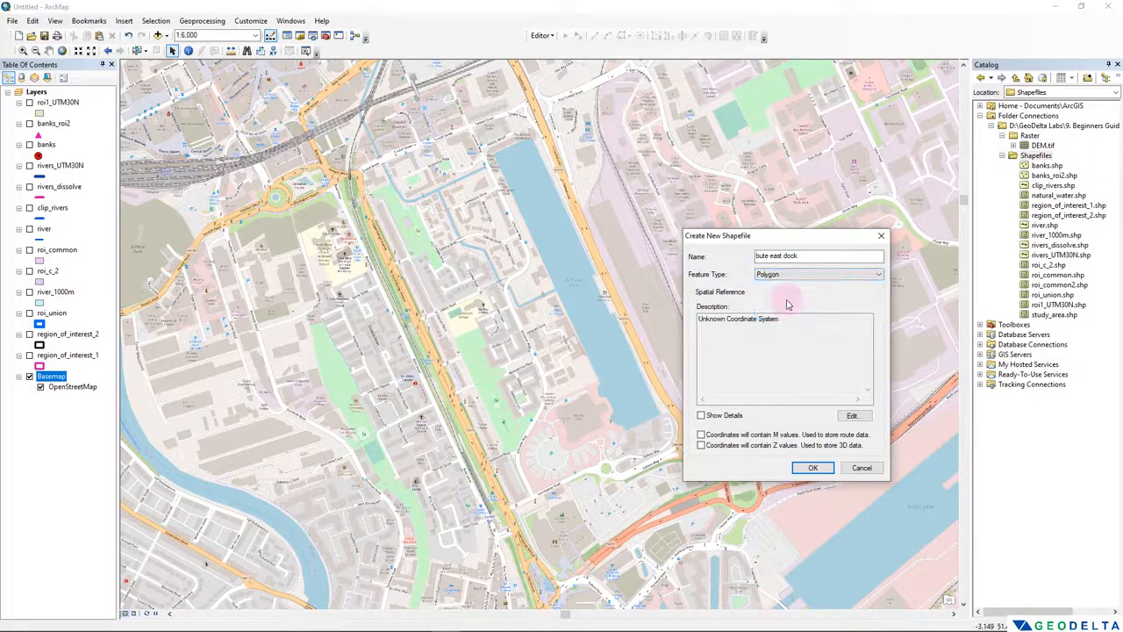
- Open the spatial reference settings of the new shapefile and expand the UTM group of projected coordinate systems
{"action": "left_click", "coordinate": [760, 318]}
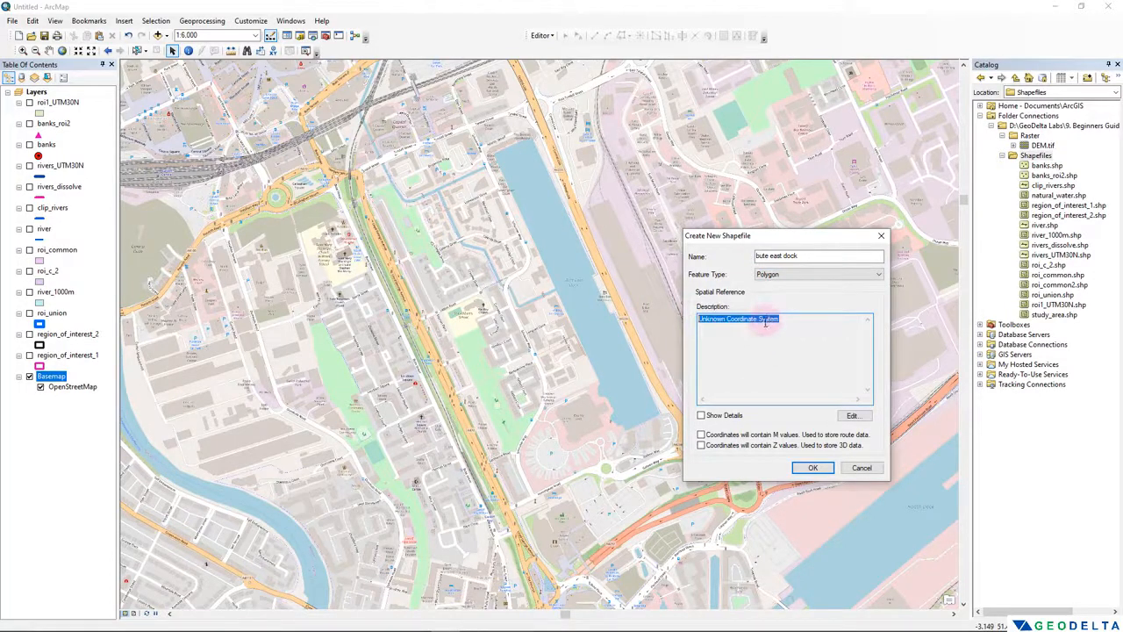
{"action": "left_click", "coordinate": [852, 415]}
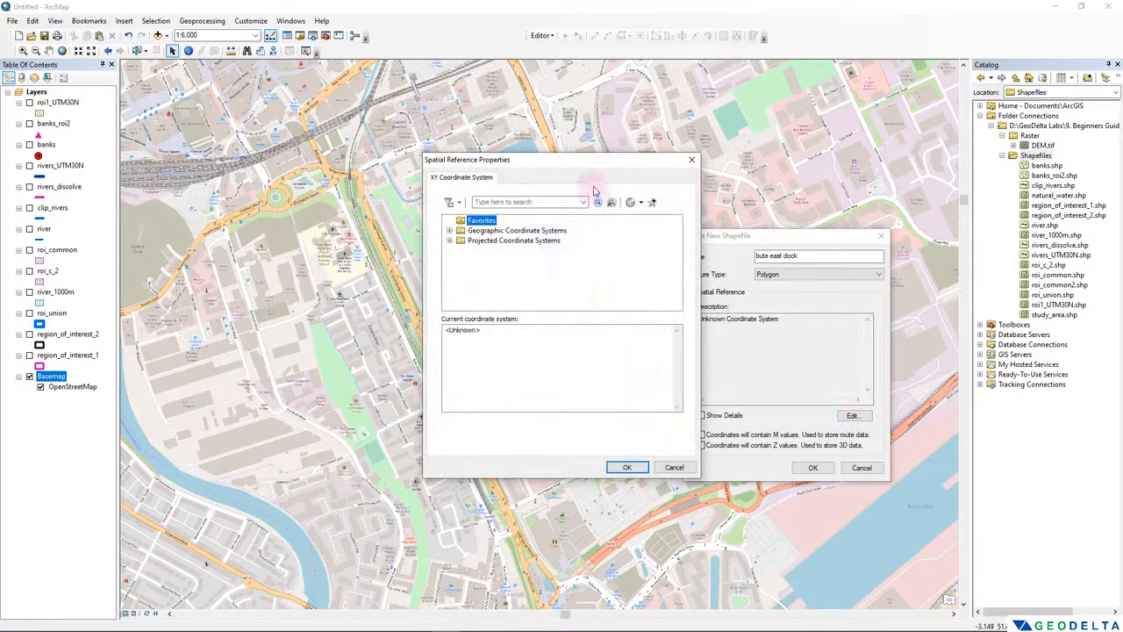
{"action": "left_click_drag", "start_coordinate": [596, 161], "coordinate": [389, 166]}
{"action": "double_click", "coordinate": [307, 244]}
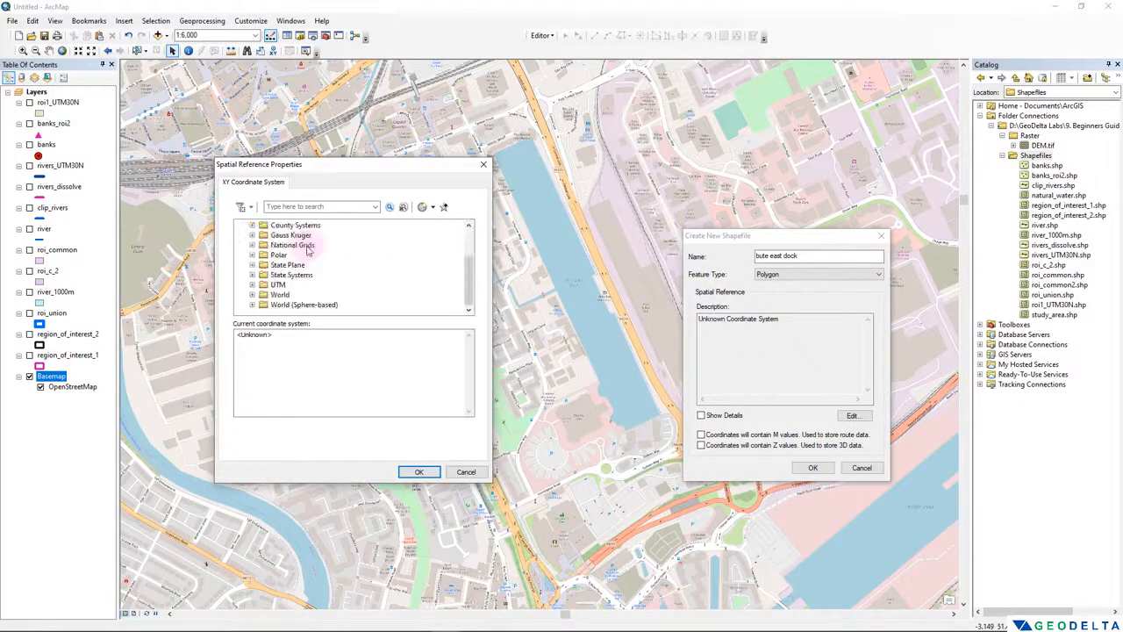
{"action": "double_click", "coordinate": [276, 287]}
{"action": "scroll", "coordinate": [311, 284], "scroll_direction": "down", "scroll_amount": 3}
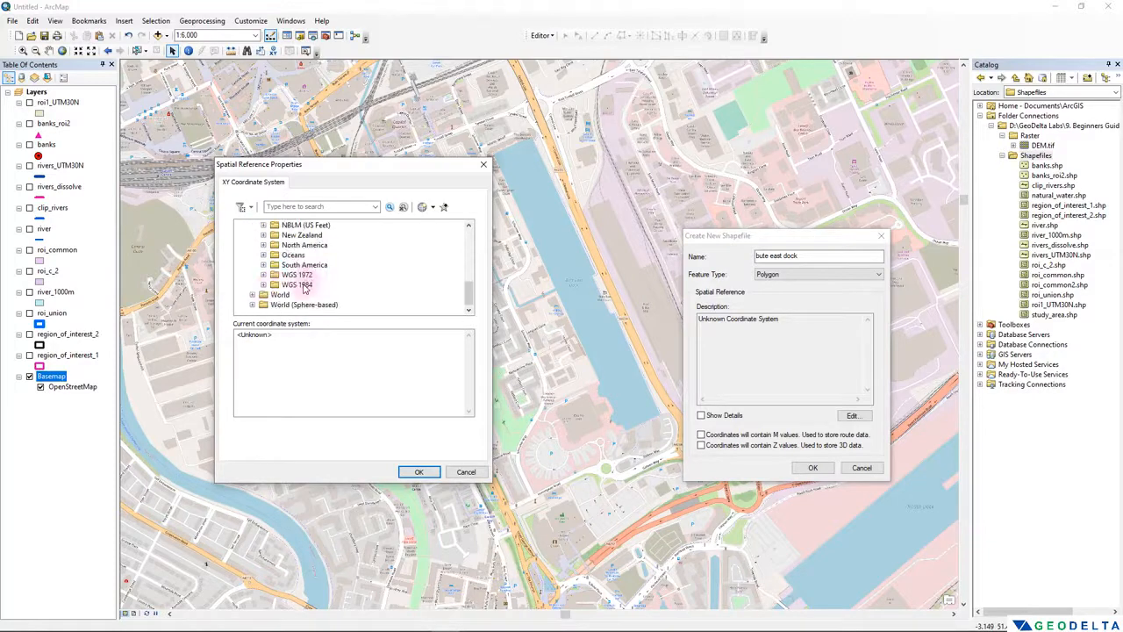
- Assign WGS 1984 Complex UTM Zone 30N from the WGS 1984 Northern Hemisphere group and create the shapefile
{"action": "left_click", "coordinate": [304, 286]}
{"action": "double_click", "coordinate": [309, 285]}
{"action": "left_click", "coordinate": [323, 276]}
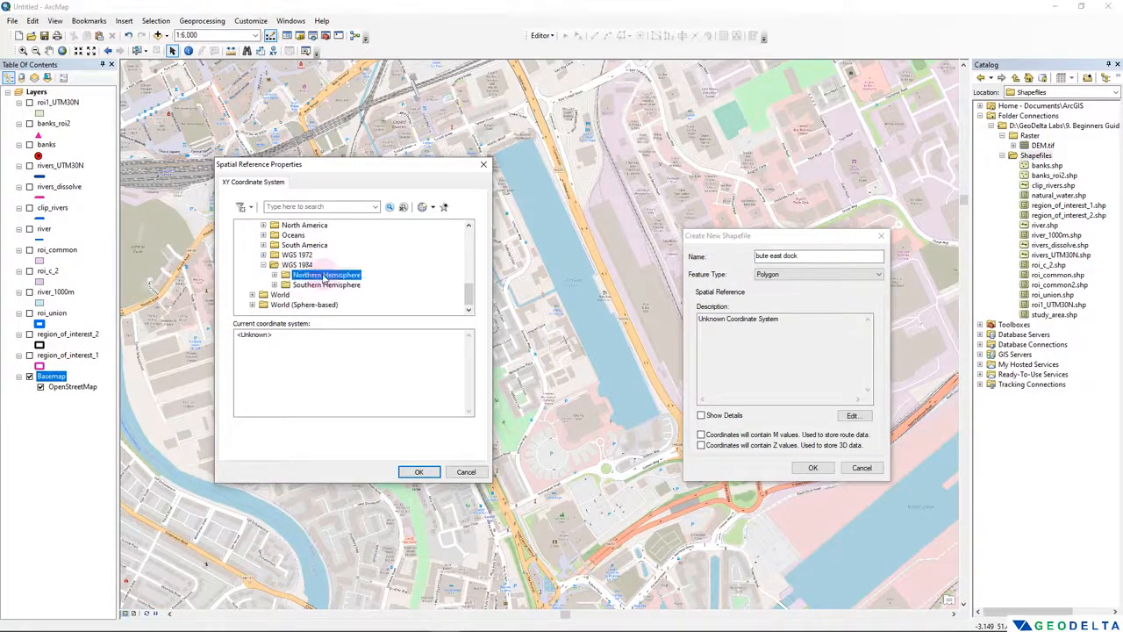
{"action": "double_click", "coordinate": [322, 276]}
{"action": "scroll", "coordinate": [325, 276], "scroll_direction": "down", "scroll_amount": 2}
{"action": "left_click", "coordinate": [391, 274]}
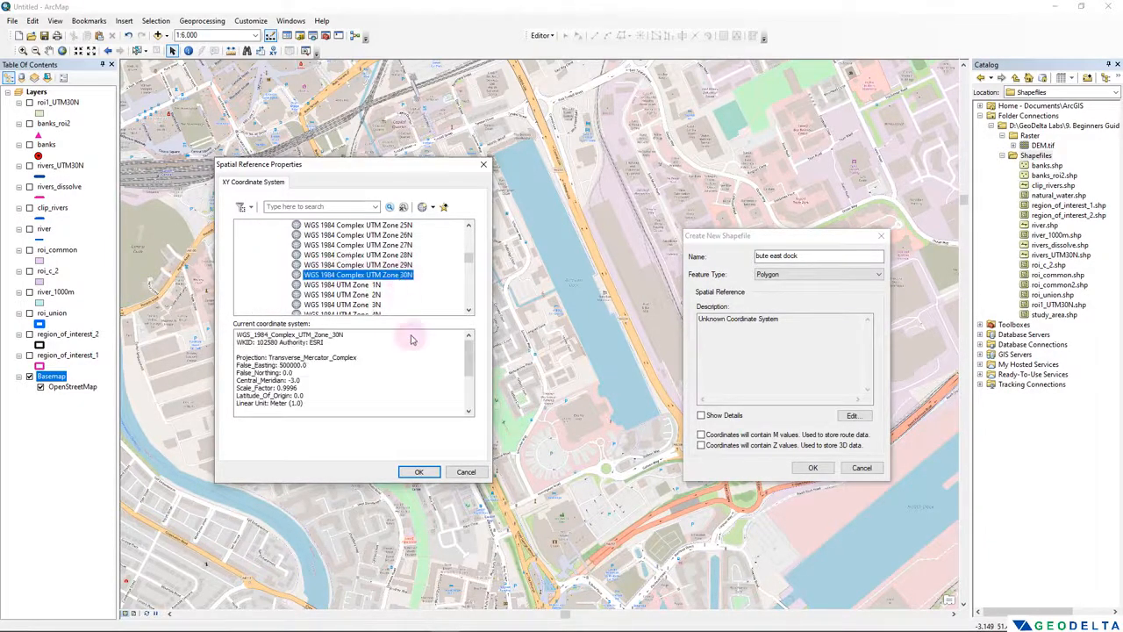
{"action": "left_click", "coordinate": [419, 471]}
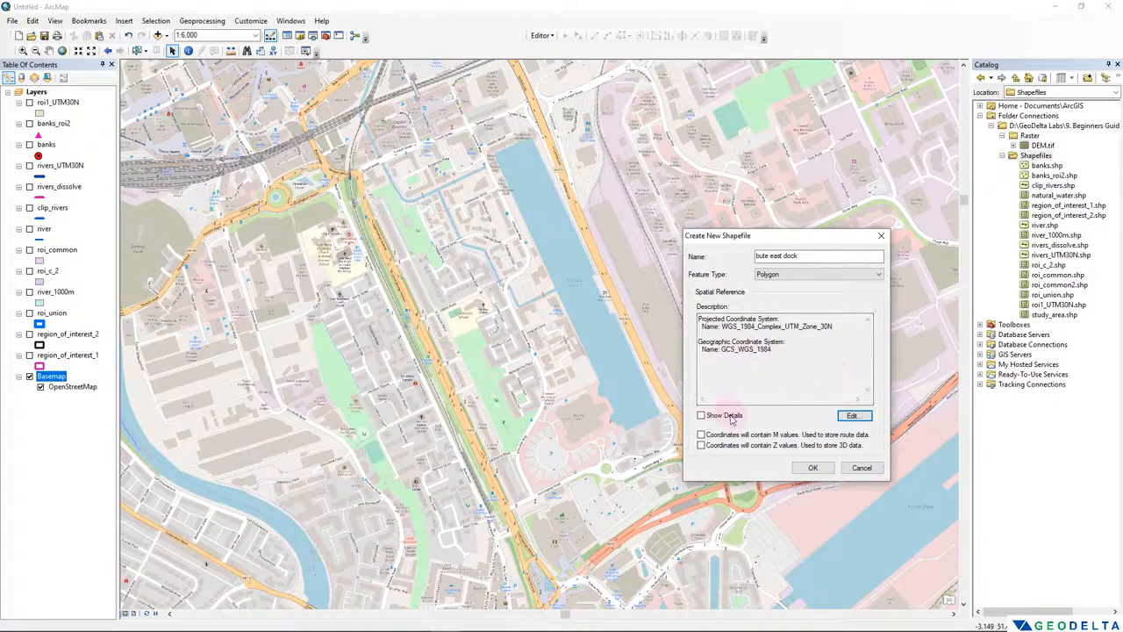
{"action": "left_click", "coordinate": [813, 469]}
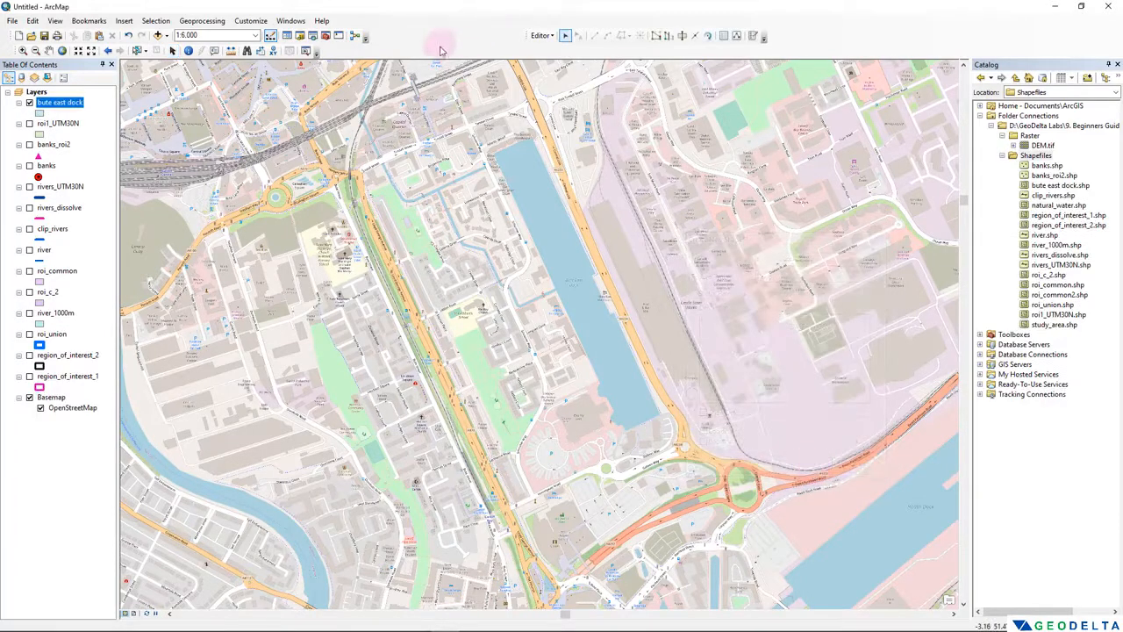
- Check the attribute table of the bute east dock layer for existing records and close it
{"action": "right_click", "coordinate": [50, 105]}
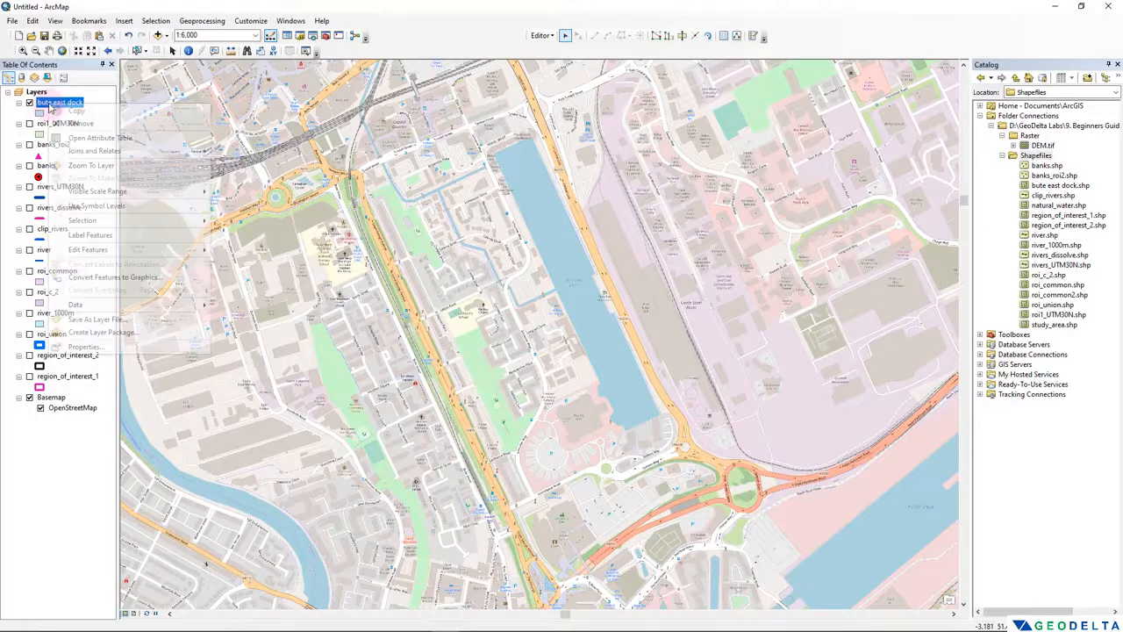
{"action": "left_click", "coordinate": [88, 138]}
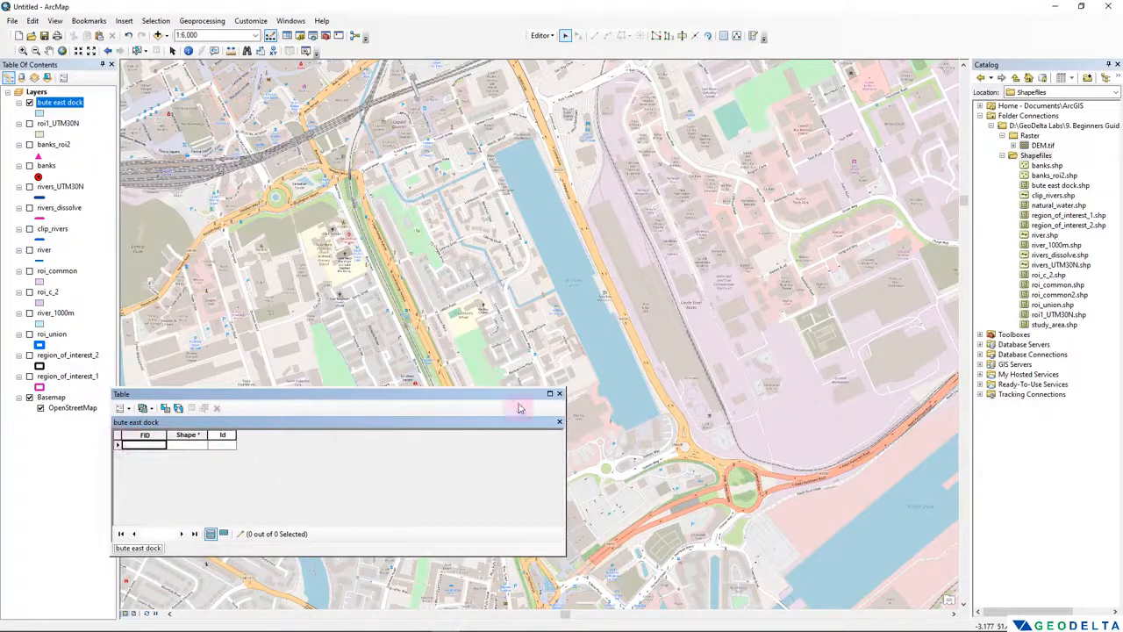
{"action": "left_click", "coordinate": [559, 393]}
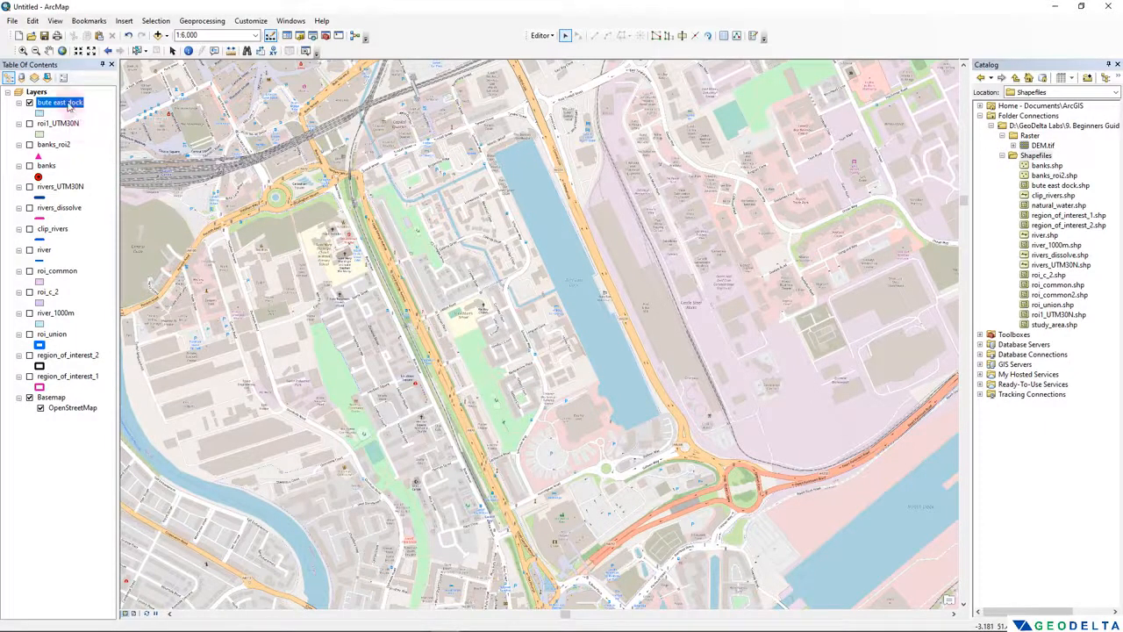
- Start an editing session on the bute east dock layer, continuing past the spatial reference warnings
{"action": "right_click", "coordinate": [61, 105]}
{"action": "mouse_move", "coordinate": [167, 250]}
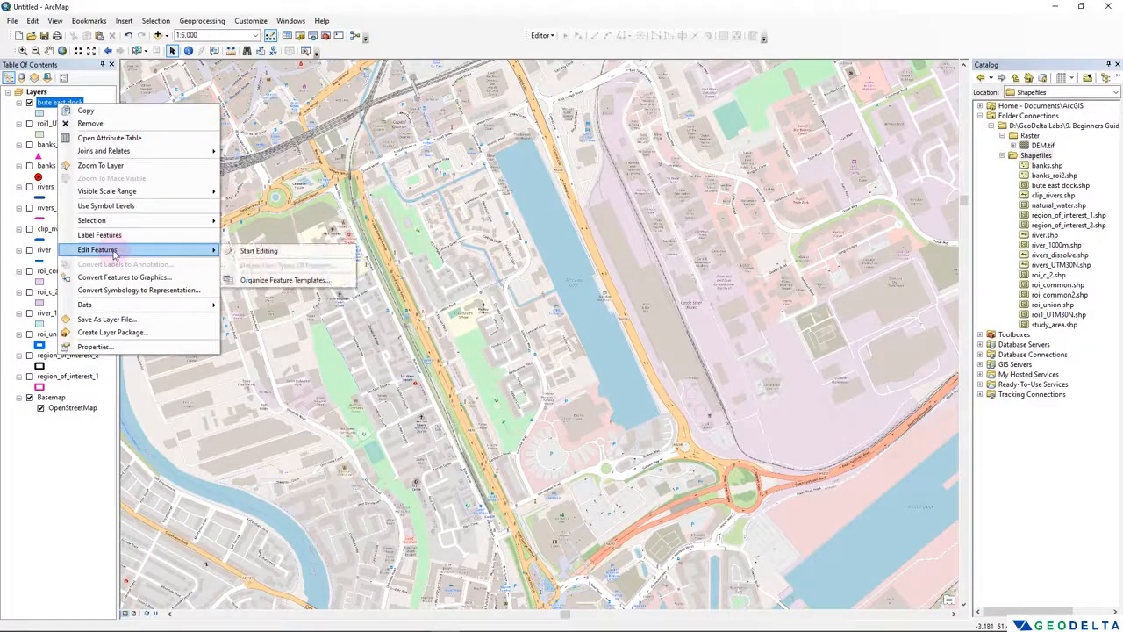
{"action": "left_click", "coordinate": [256, 252]}
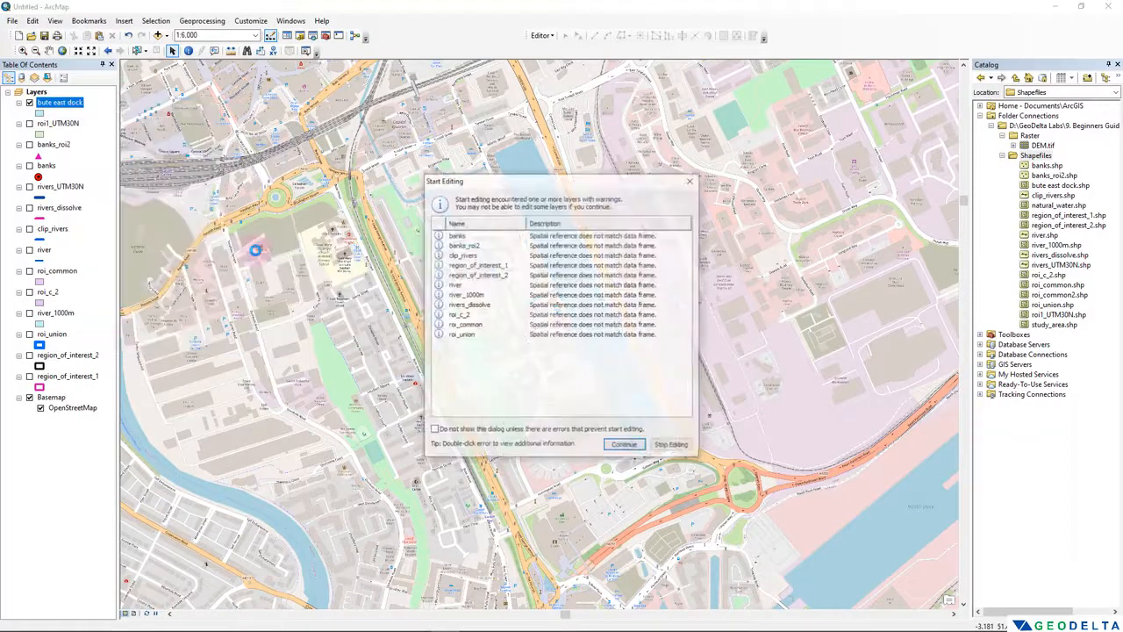
{"action": "left_click", "coordinate": [625, 447]}
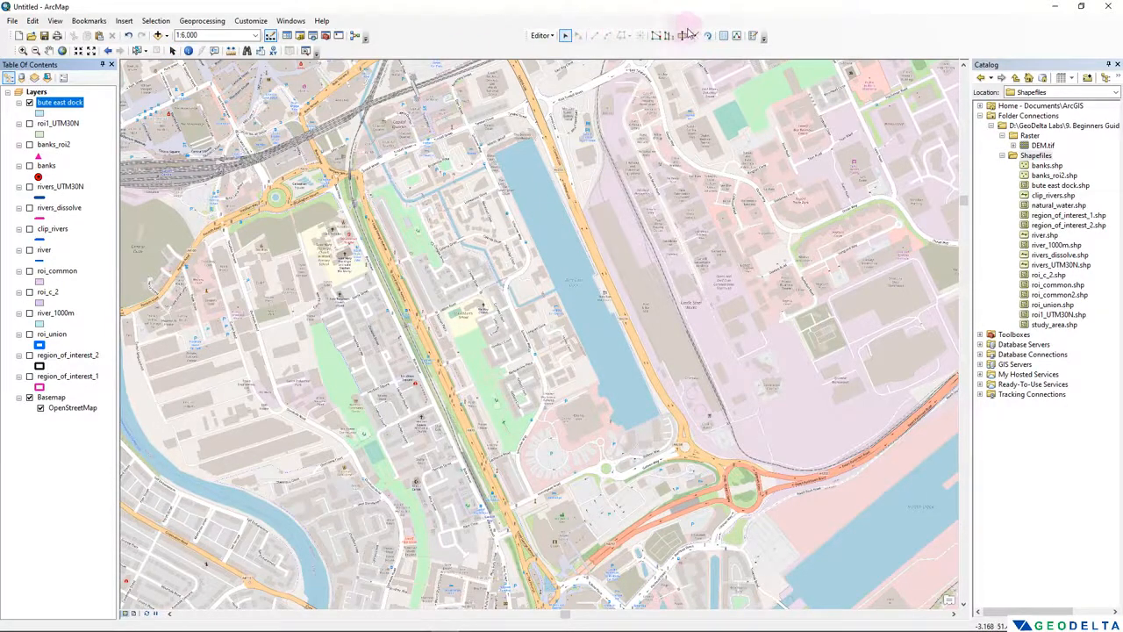
- Float the Editor toolbar over the map, close it and display it again
{"action": "left_click_drag", "start_coordinate": [527, 36], "coordinate": [451, 129]}
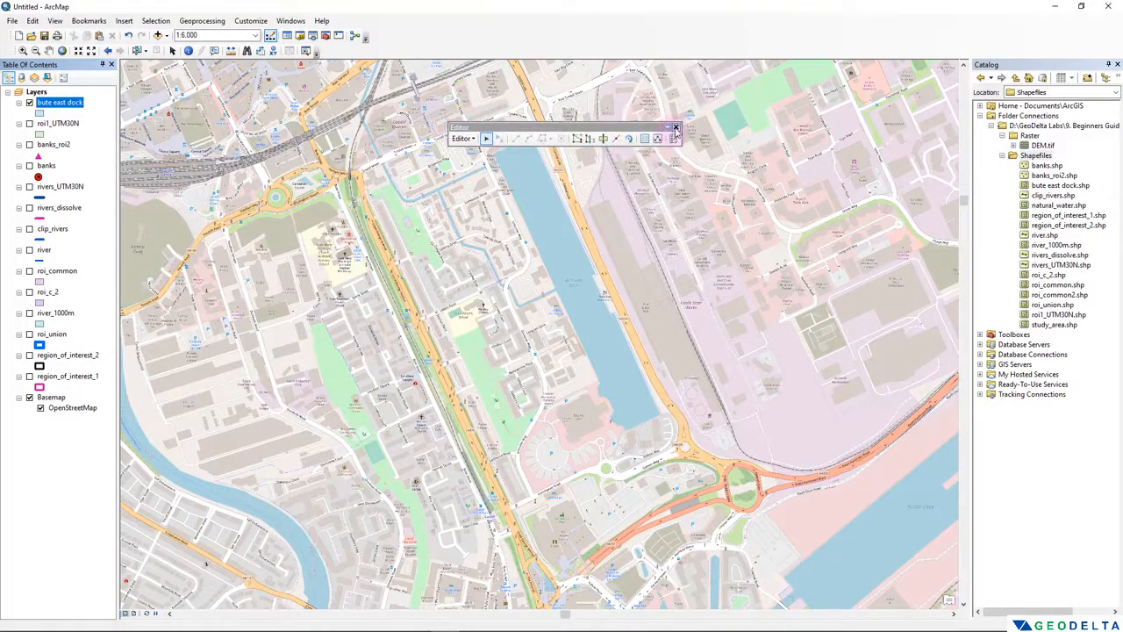
{"action": "left_click", "coordinate": [675, 129]}
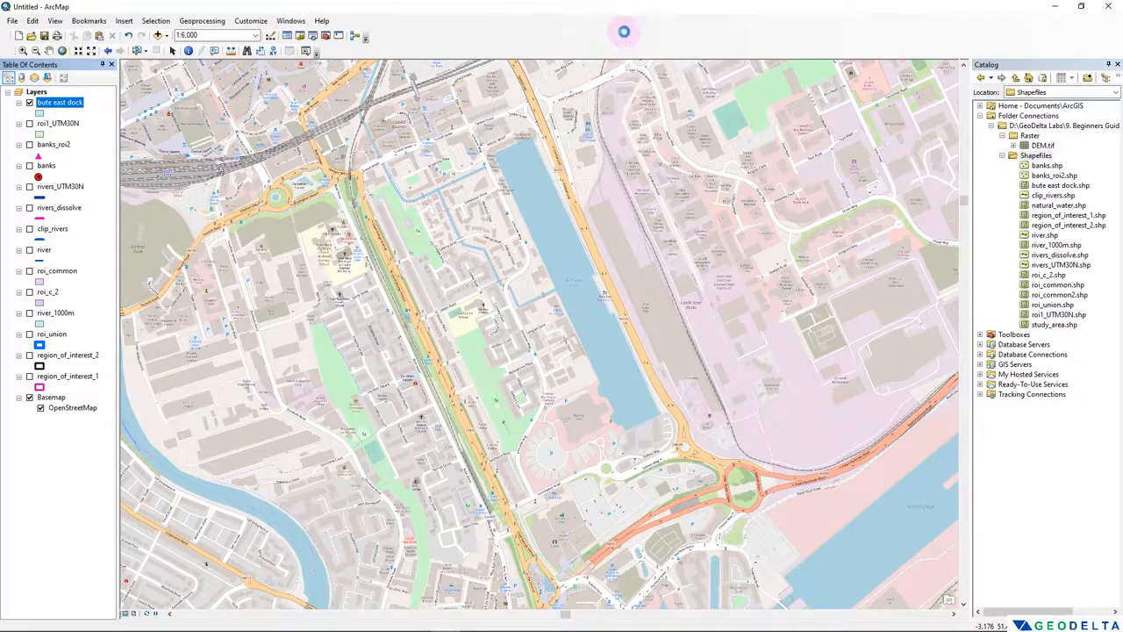
{"action": "right_click", "coordinate": [624, 32]}
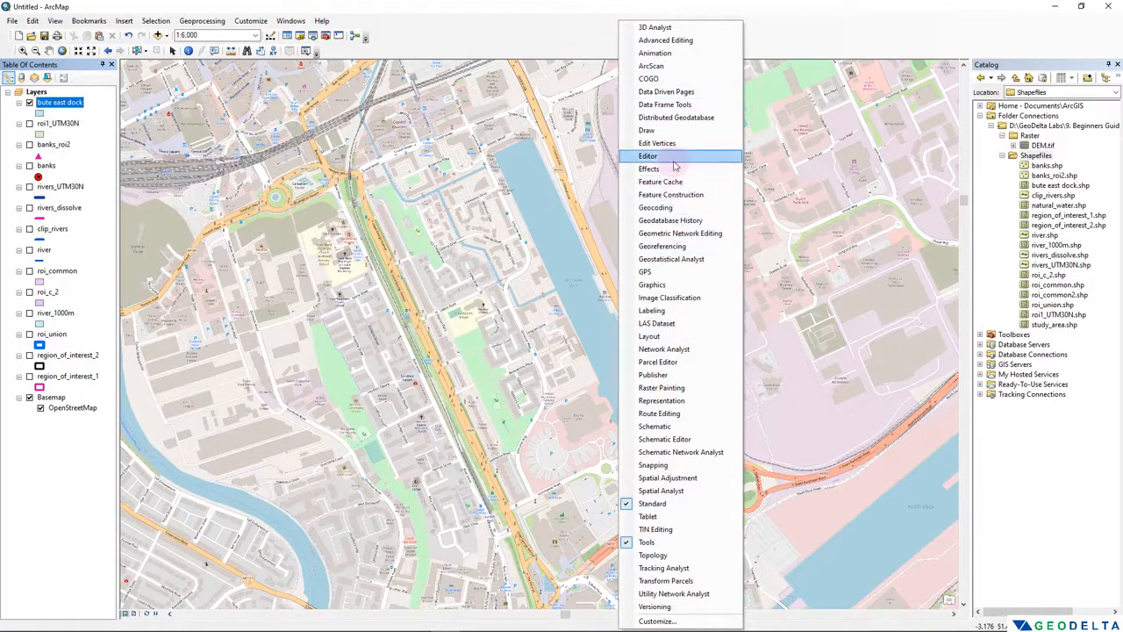
{"action": "left_click", "coordinate": [673, 159]}
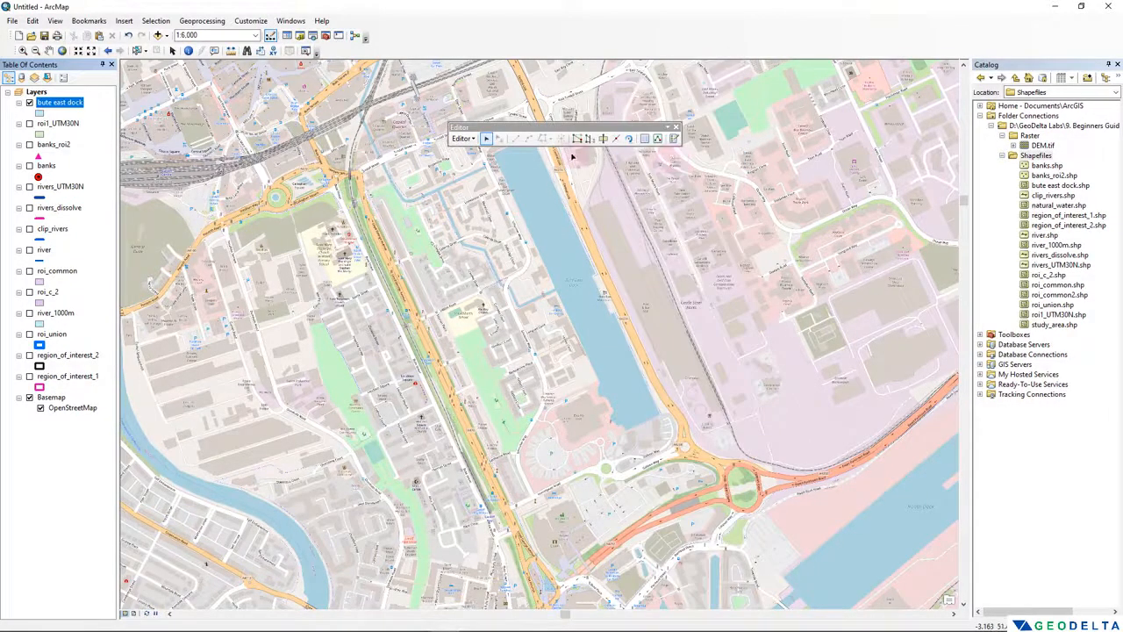
- Close the floating Editor toolbar, show it again and dock it alongside the standard toolbar
{"action": "left_click", "coordinate": [676, 128]}
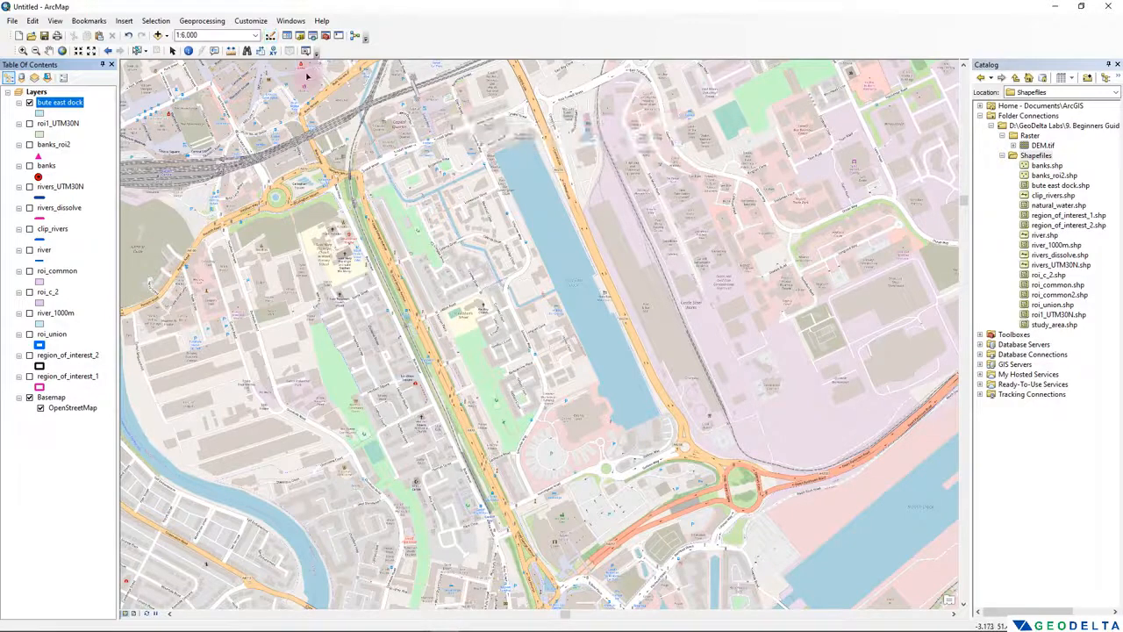
{"action": "left_click", "coordinate": [261, 23]}
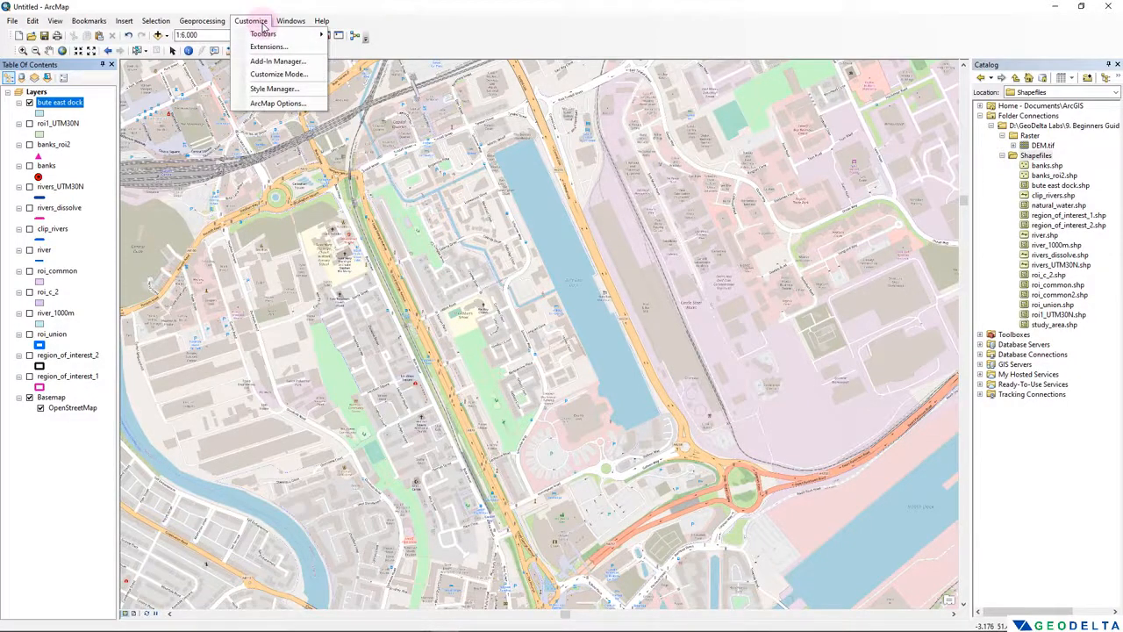
{"action": "mouse_move", "coordinate": [263, 33]}
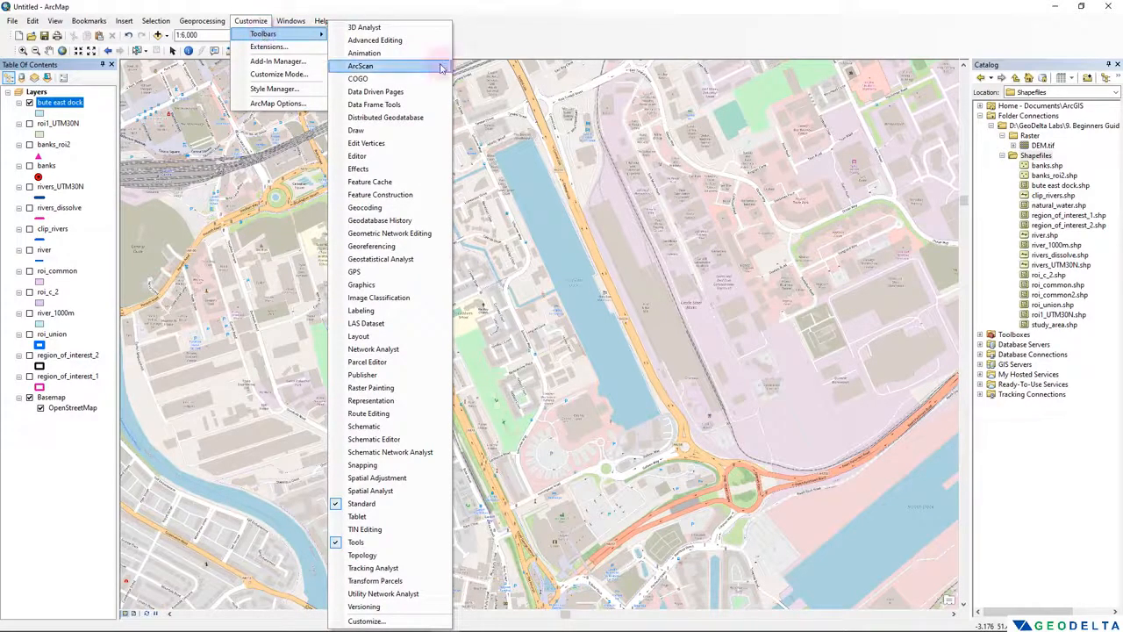
{"action": "left_click", "coordinate": [357, 157]}
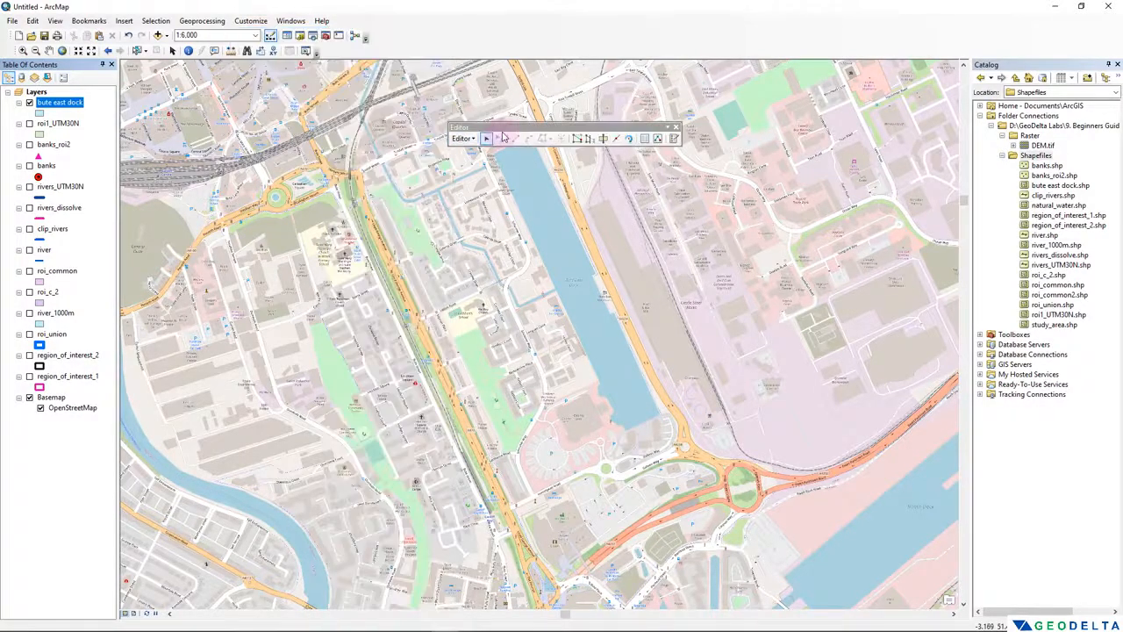
{"action": "left_click_drag", "start_coordinate": [504, 132], "coordinate": [509, 35]}
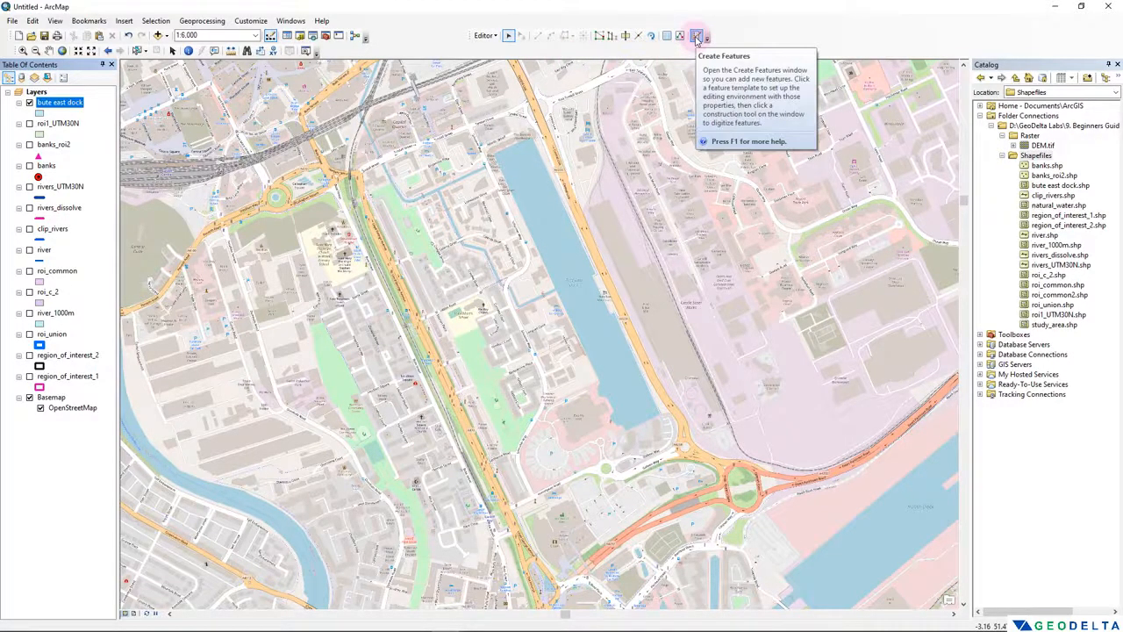
- Open the Create Features window and choose the bute east dock template with the Polygon construction tool
{"action": "left_click", "coordinate": [698, 38]}
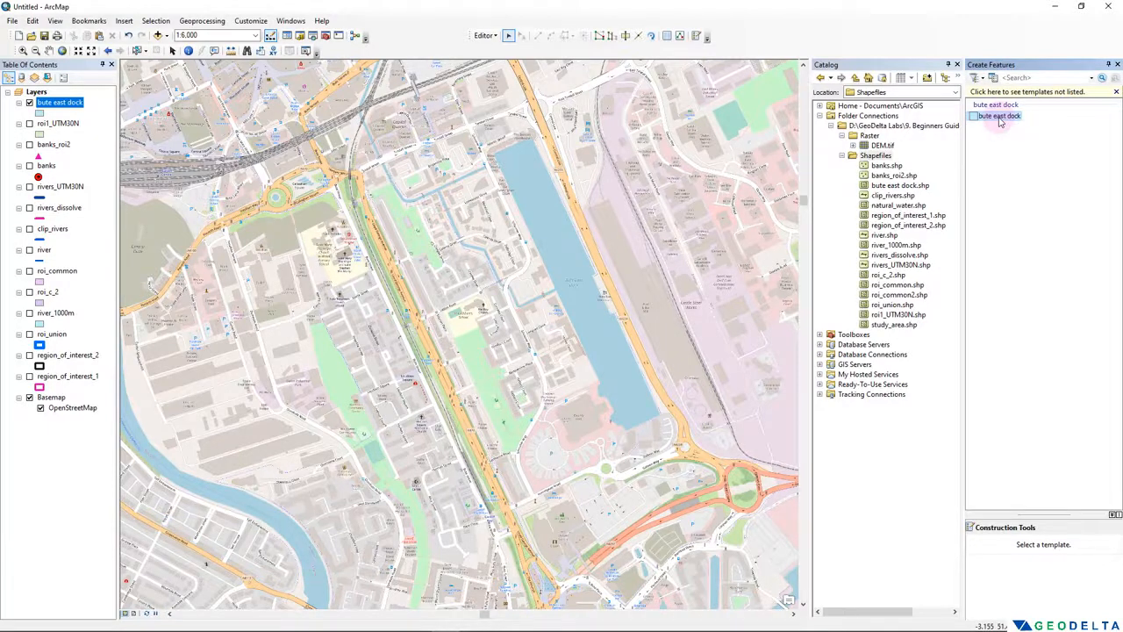
{"action": "left_click", "coordinate": [1001, 118]}
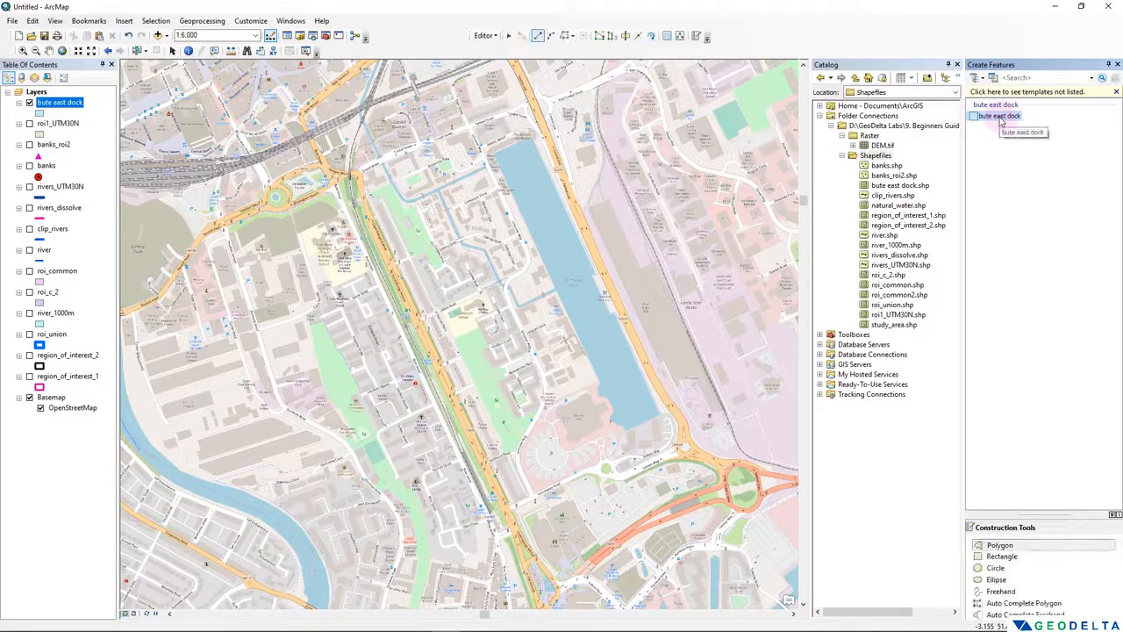
{"action": "left_click", "coordinate": [1014, 547]}
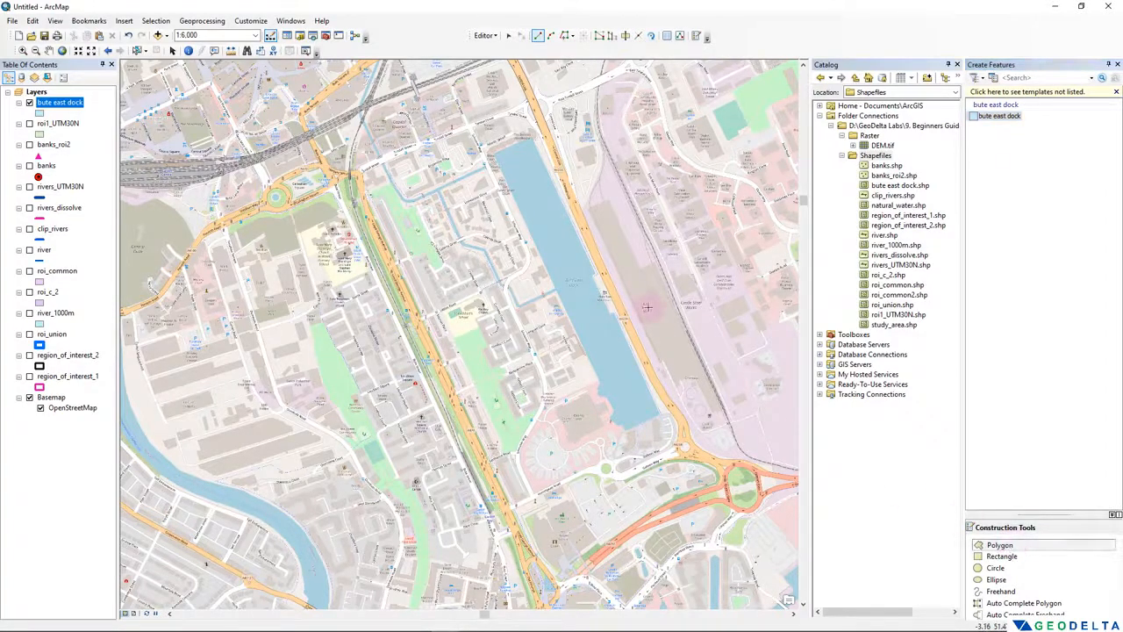
- Digitize the dock's eastern edge from its northeast corner to its southeast corner, following the jogs in the waterline
{"action": "left_click_drag", "start_coordinate": [571, 280], "coordinate": [408, 312]}
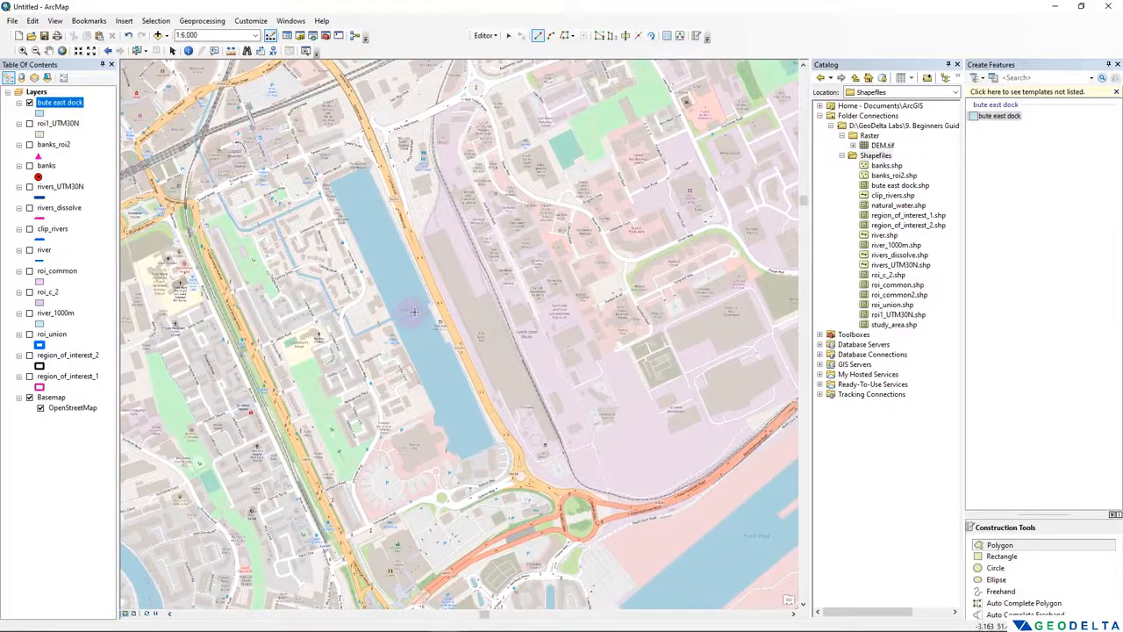
{"action": "scroll", "coordinate": [415, 311], "scroll_direction": "up", "scroll_amount": 1}
{"action": "scroll", "coordinate": [414, 311], "scroll_direction": "down", "scroll_amount": 3}
{"action": "scroll", "coordinate": [414, 311], "scroll_direction": "up", "scroll_amount": 1}
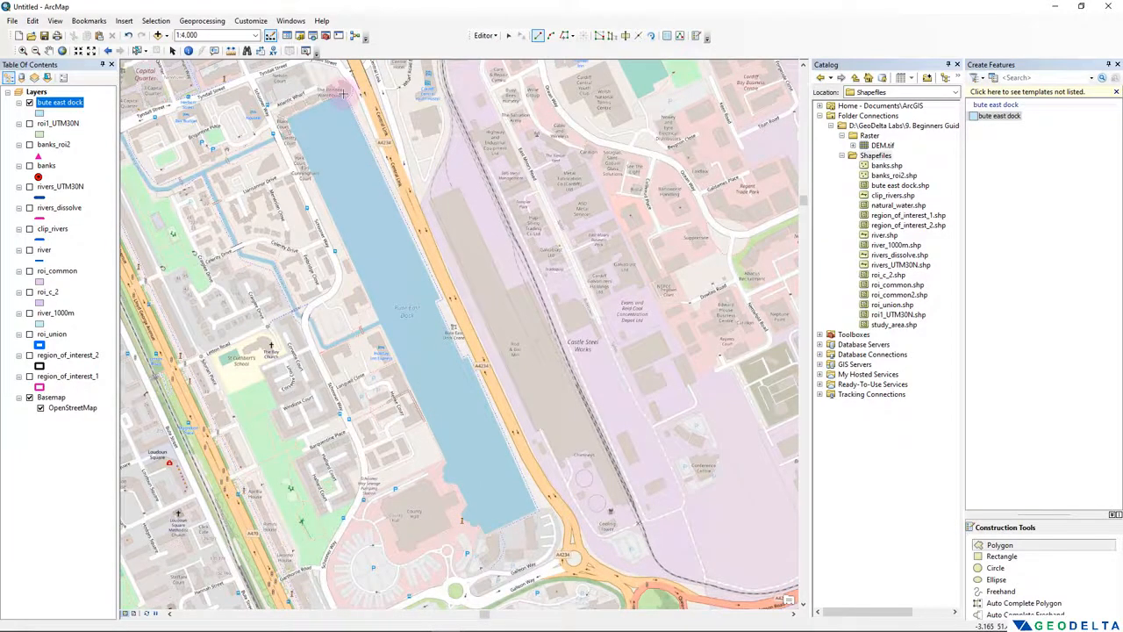
{"action": "left_click", "coordinate": [343, 92]}
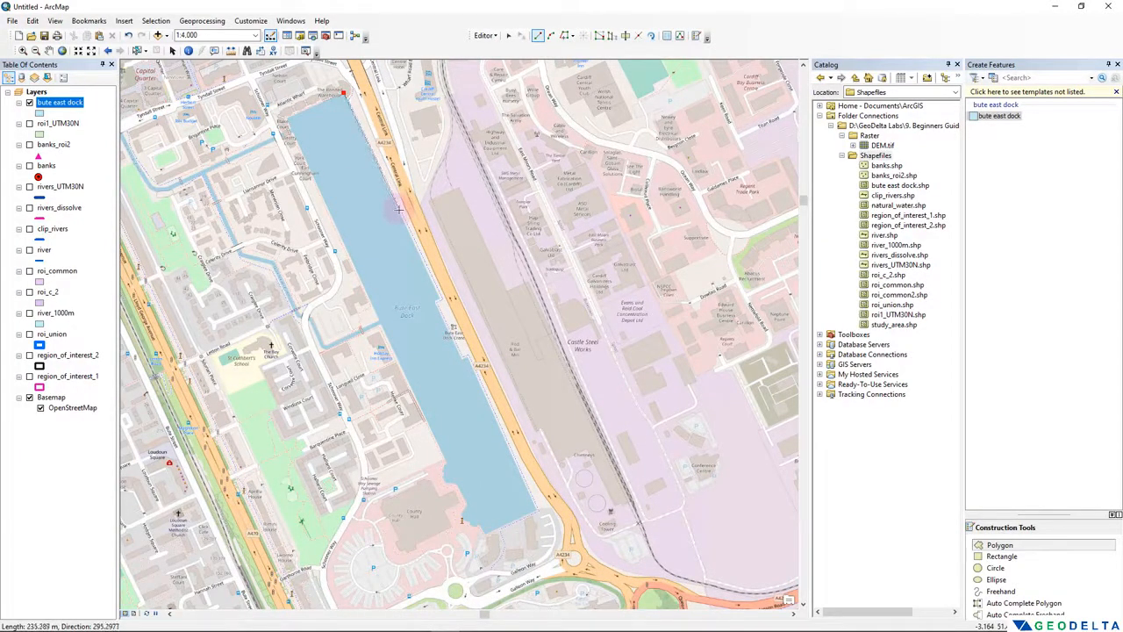
{"action": "left_click", "coordinate": [399, 209]}
{"action": "left_click", "coordinate": [429, 275]}
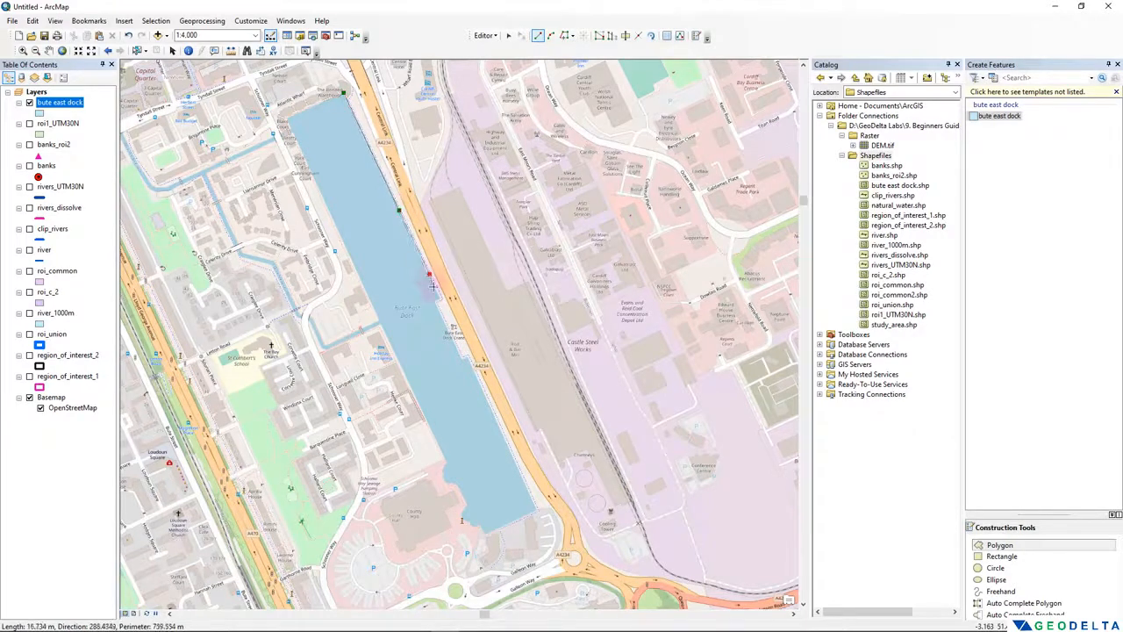
{"action": "left_click", "coordinate": [461, 359]}
{"action": "left_click", "coordinate": [495, 419]}
{"action": "left_click", "coordinate": [536, 509]}
- Continue the polygon along the dock's southern edge and around the first shoreline indentation east of County Hall at 1:1,000
{"action": "left_click_drag", "start_coordinate": [482, 534], "coordinate": [431, 279]}
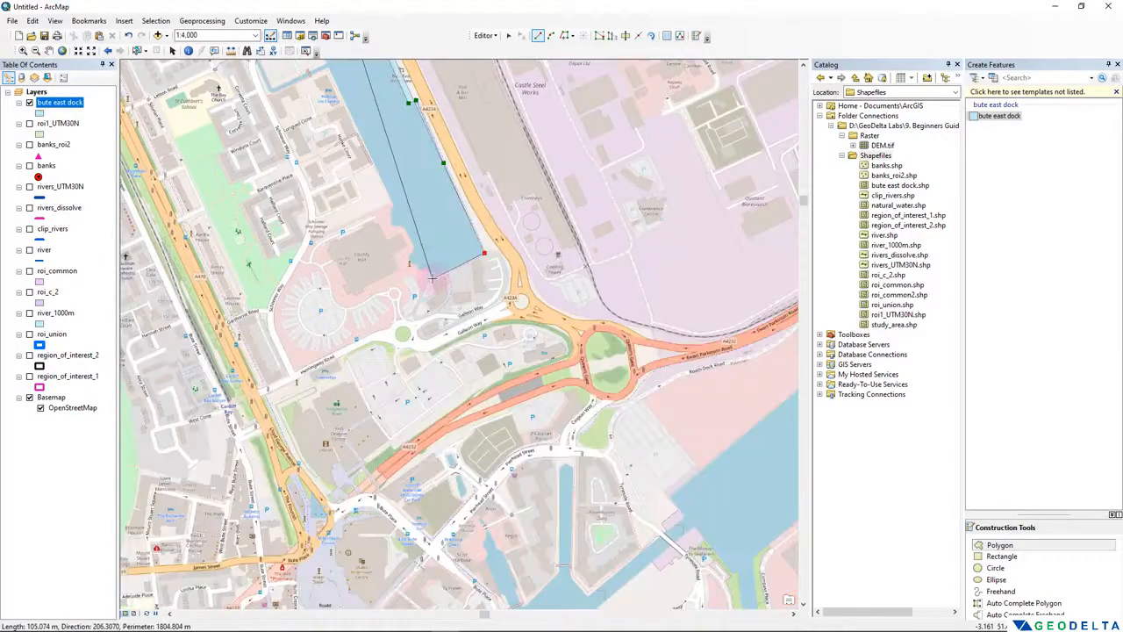
{"action": "scroll", "coordinate": [431, 279], "scroll_direction": "up", "scroll_amount": 4}
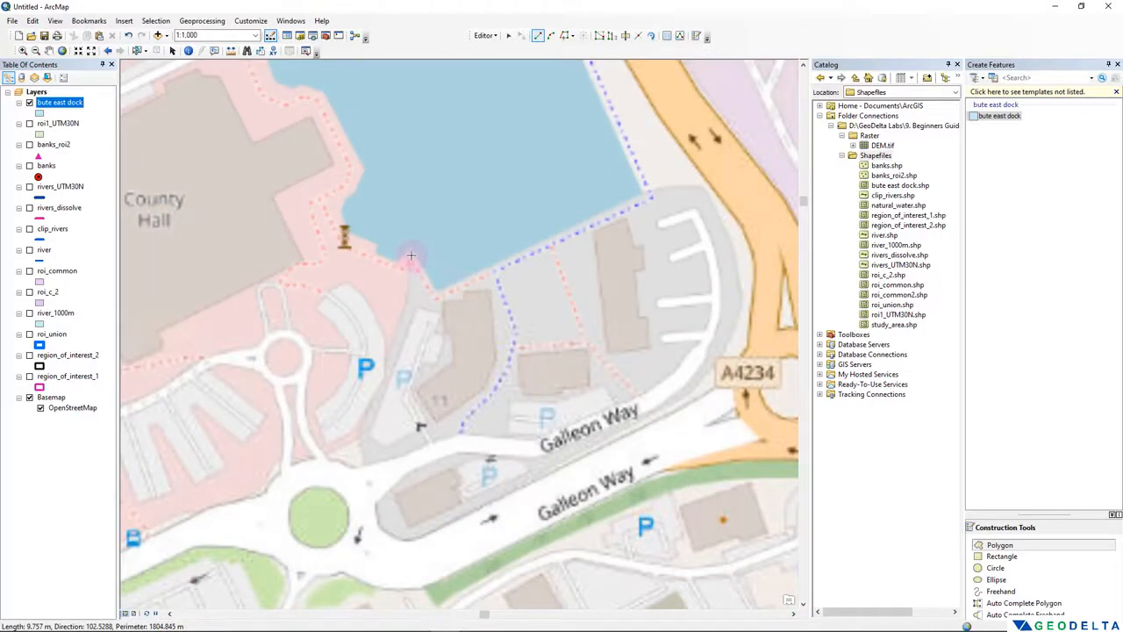
{"action": "left_click", "coordinate": [411, 255]}
{"action": "left_click", "coordinate": [398, 261]}
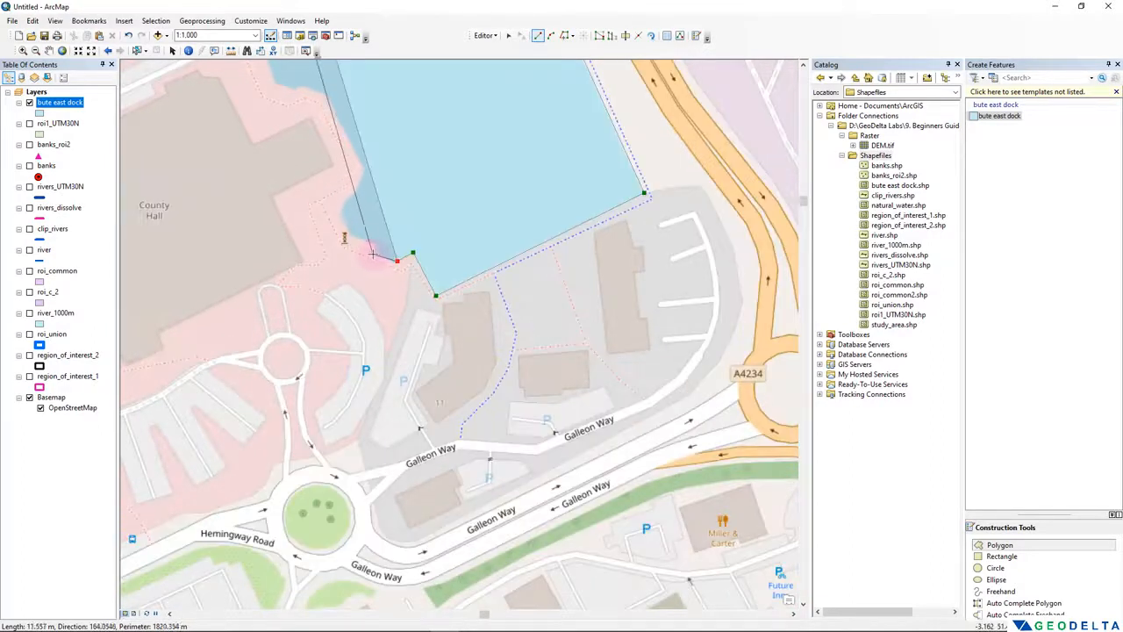
{"action": "left_click", "coordinate": [376, 255]}
{"action": "left_click", "coordinate": [380, 243]}
{"action": "left_click", "coordinate": [351, 233]}
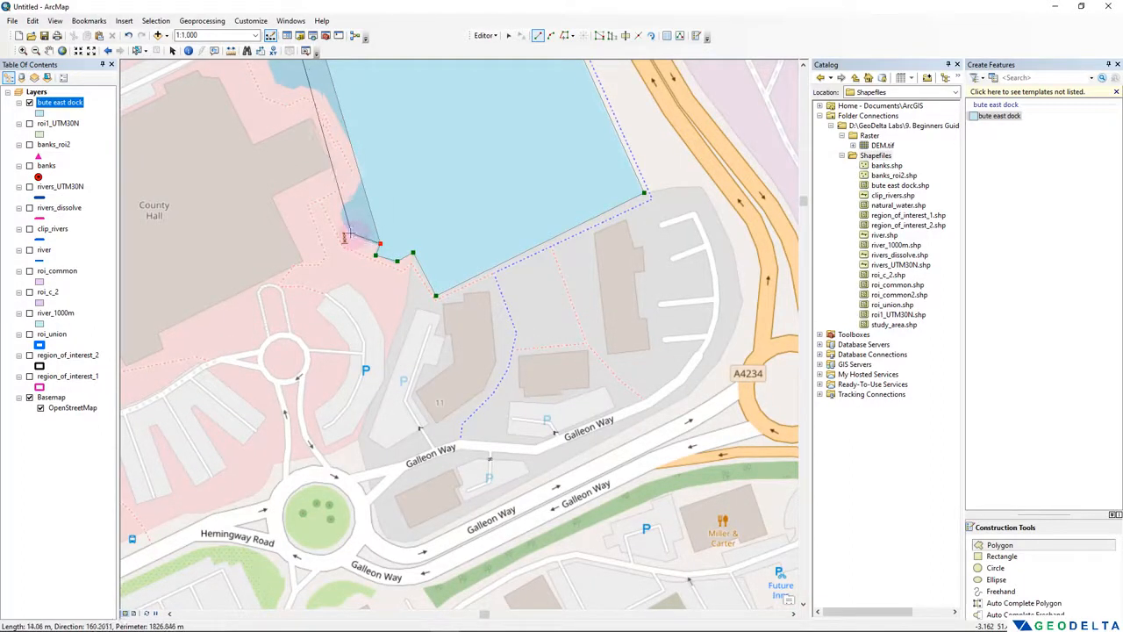
{"action": "left_click", "coordinate": [343, 212]}
{"action": "left_click", "coordinate": [349, 197]}
{"action": "left_click", "coordinate": [358, 191]}
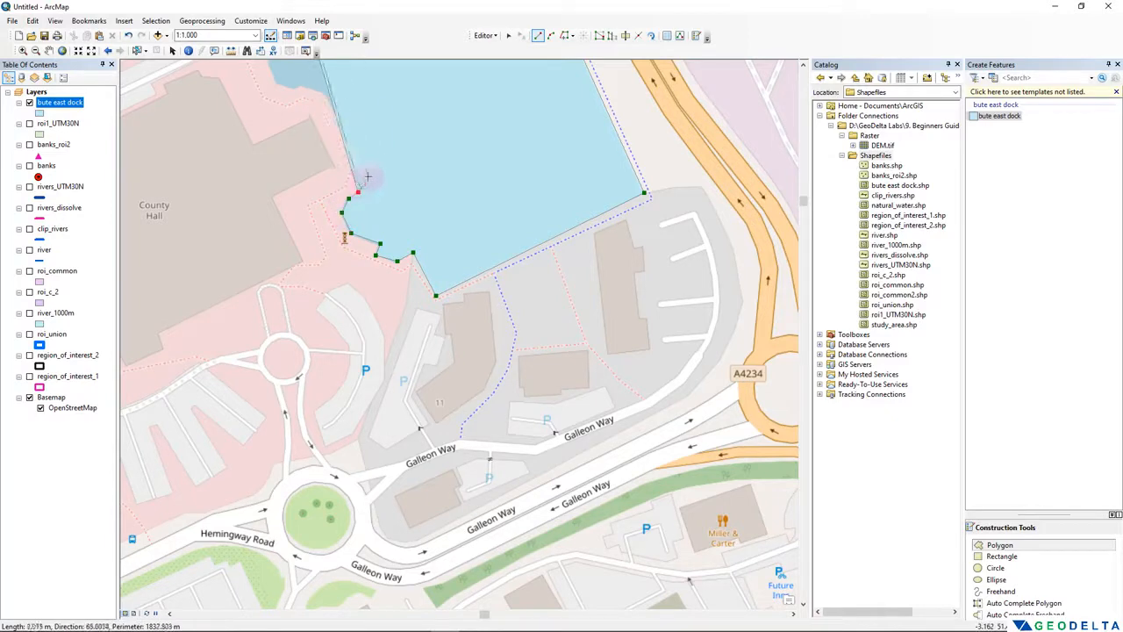
{"action": "left_click", "coordinate": [363, 169]}
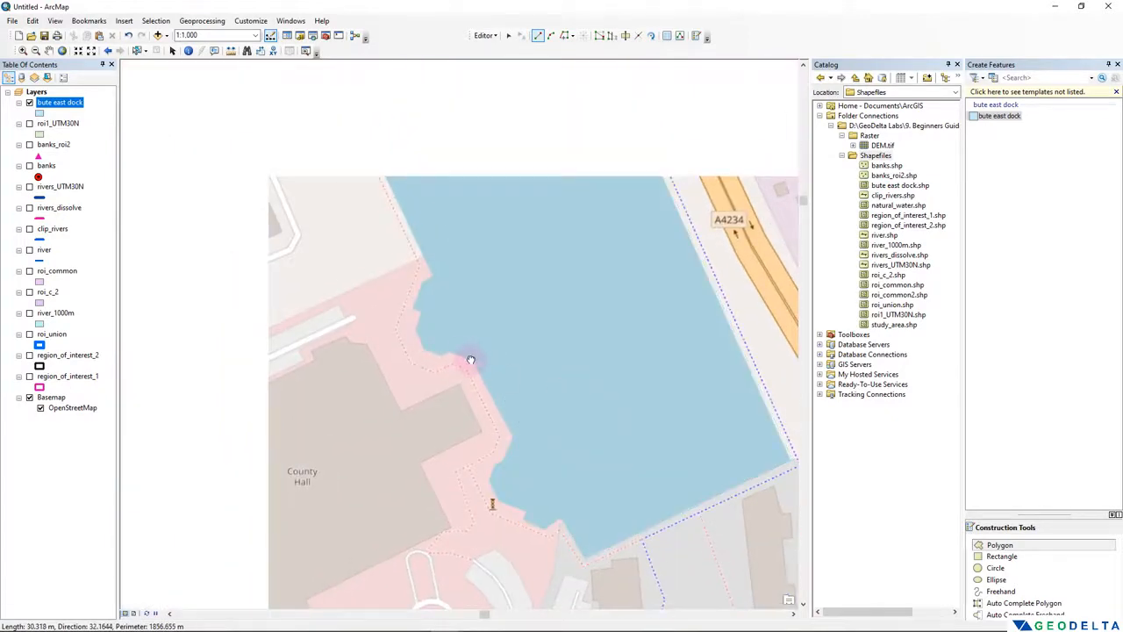
- Trace the second shoreline indentation near the northeast corner of County Hall, up to the start of the straight western bank
{"action": "left_click", "coordinate": [471, 359]}
{"action": "left_click", "coordinate": [450, 352]}
{"action": "left_click", "coordinate": [434, 355]}
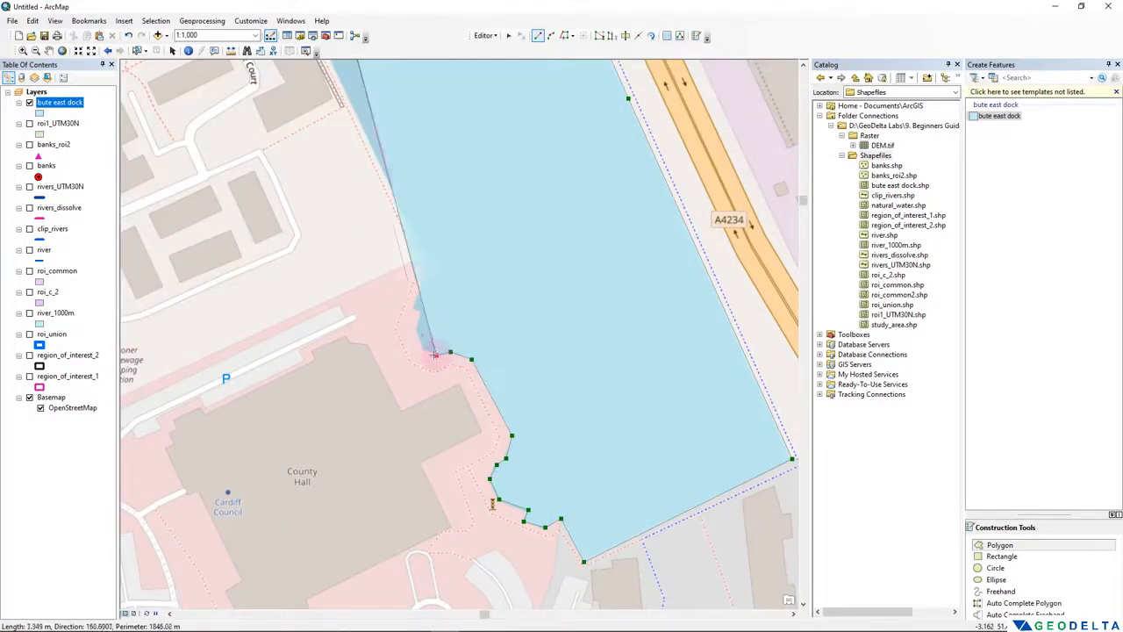
{"action": "left_click", "coordinate": [425, 350]}
{"action": "left_click", "coordinate": [414, 328]}
{"action": "left_click", "coordinate": [421, 314]}
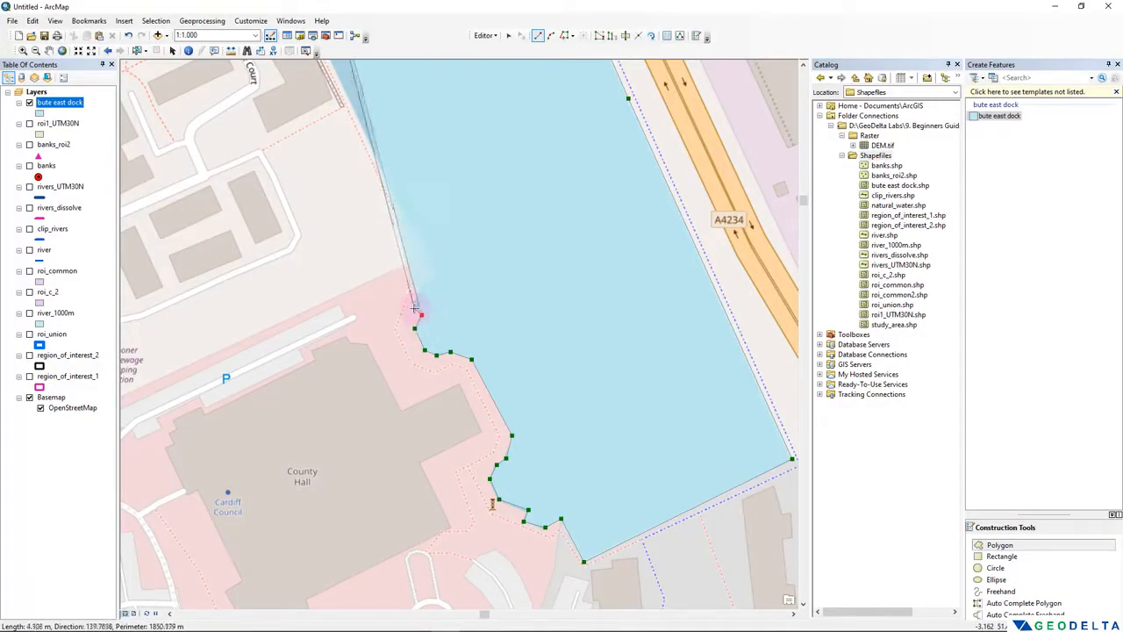
{"action": "left_click", "coordinate": [415, 308]}
{"action": "left_click", "coordinate": [424, 281]}
{"action": "left_click", "coordinate": [434, 276]}
- Digitize the straight western bank up to the dock's northwest corner and finish the polygon along the northern edge
{"action": "mouse_move", "coordinate": [485, 268]}
{"action": "left_mouse_down"}
{"action": "mouse_move", "coordinate": [559, 482]}
{"action": "mouse_move", "coordinate": [605, 565]}
{"action": "left_mouse_up"}
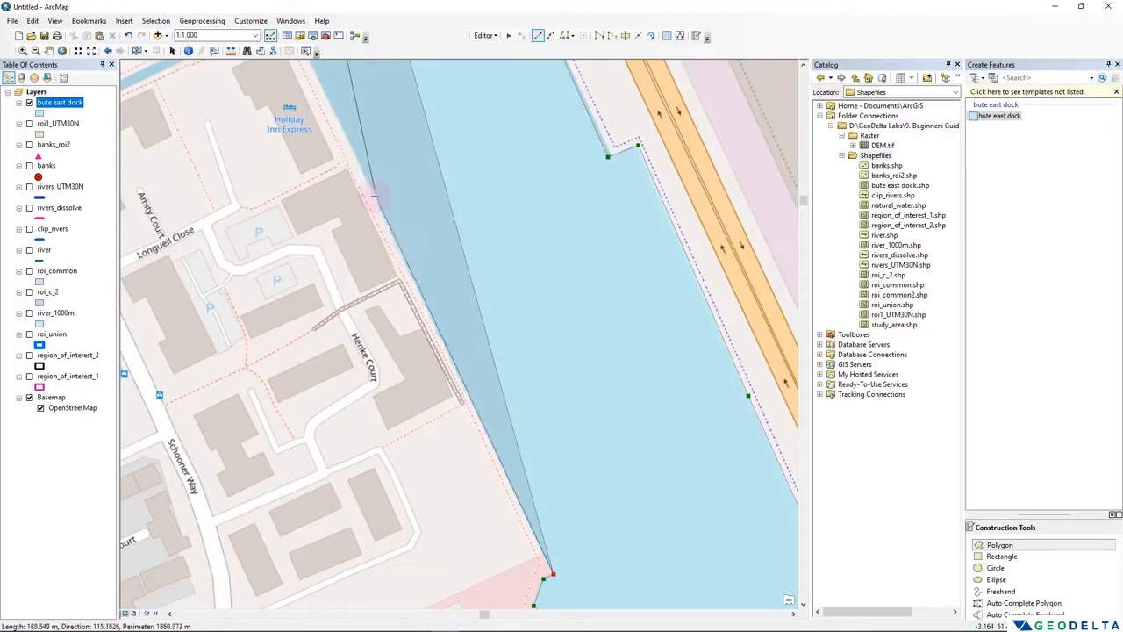
{"action": "scroll", "coordinate": [371, 193], "scroll_direction": "down", "scroll_amount": 2}
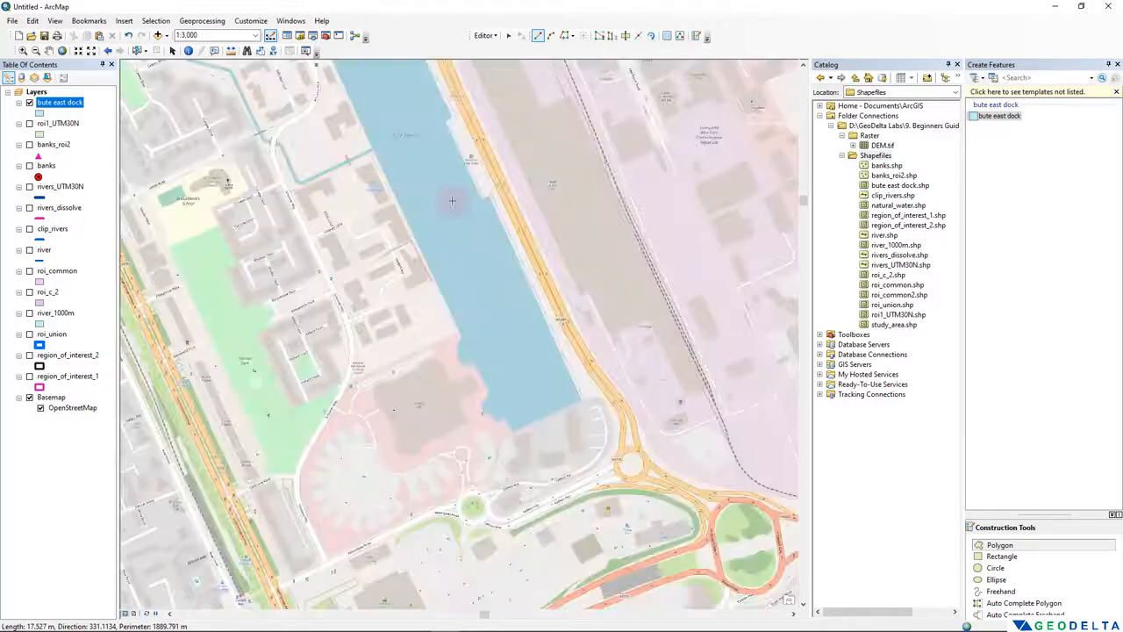
{"action": "left_click_drag", "start_coordinate": [355, 154], "coordinate": [433, 298]}
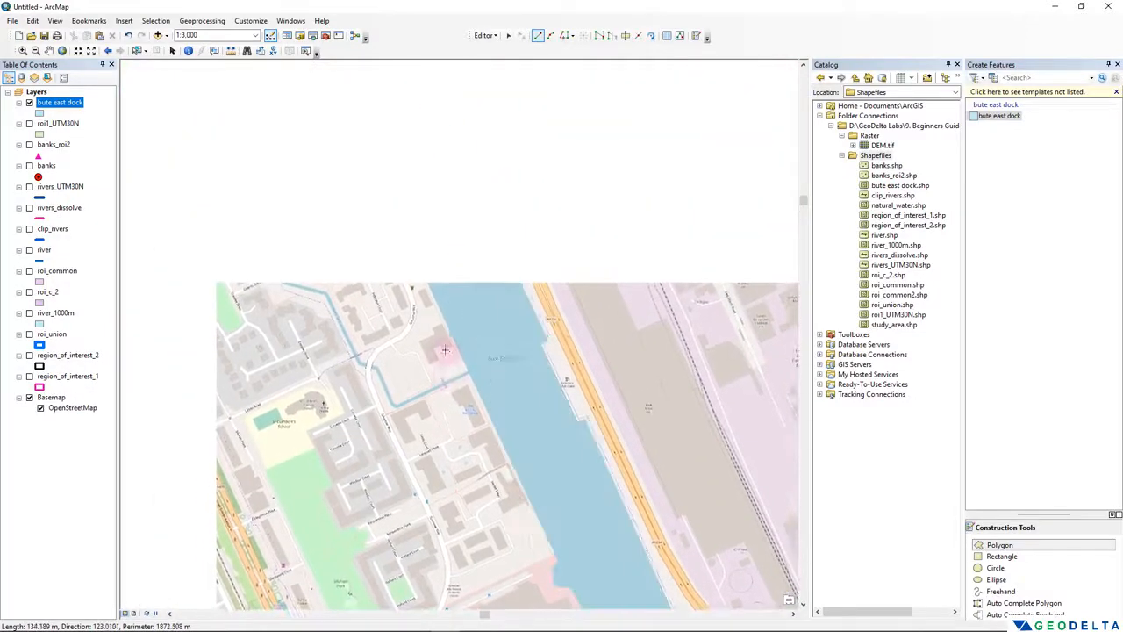
{"action": "left_click", "coordinate": [422, 271]}
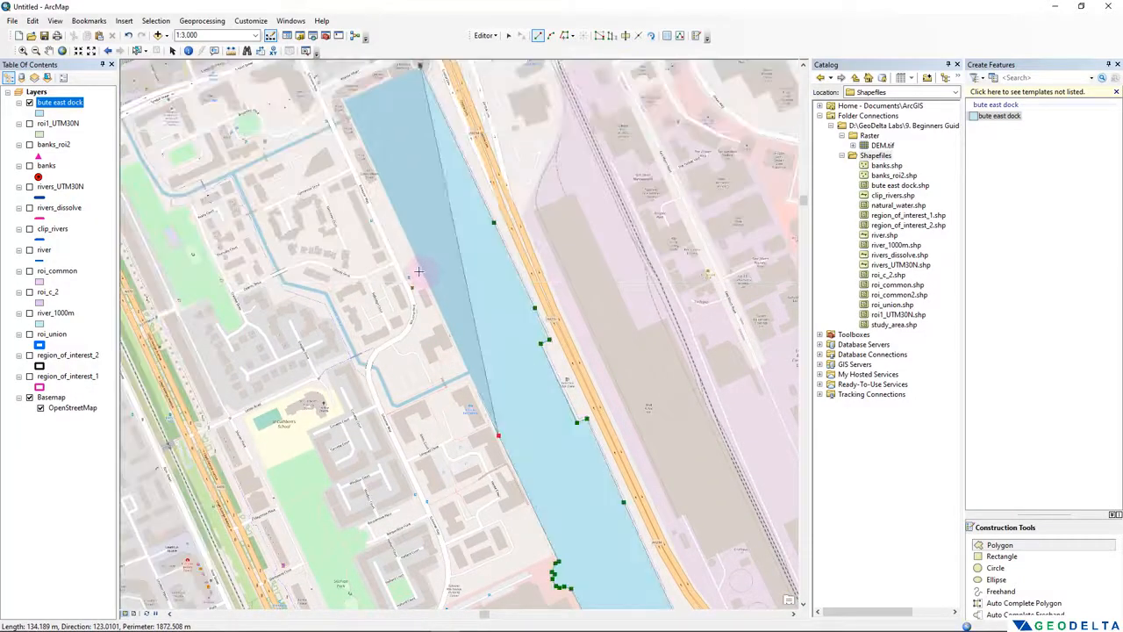
{"action": "left_click", "coordinate": [353, 121]}
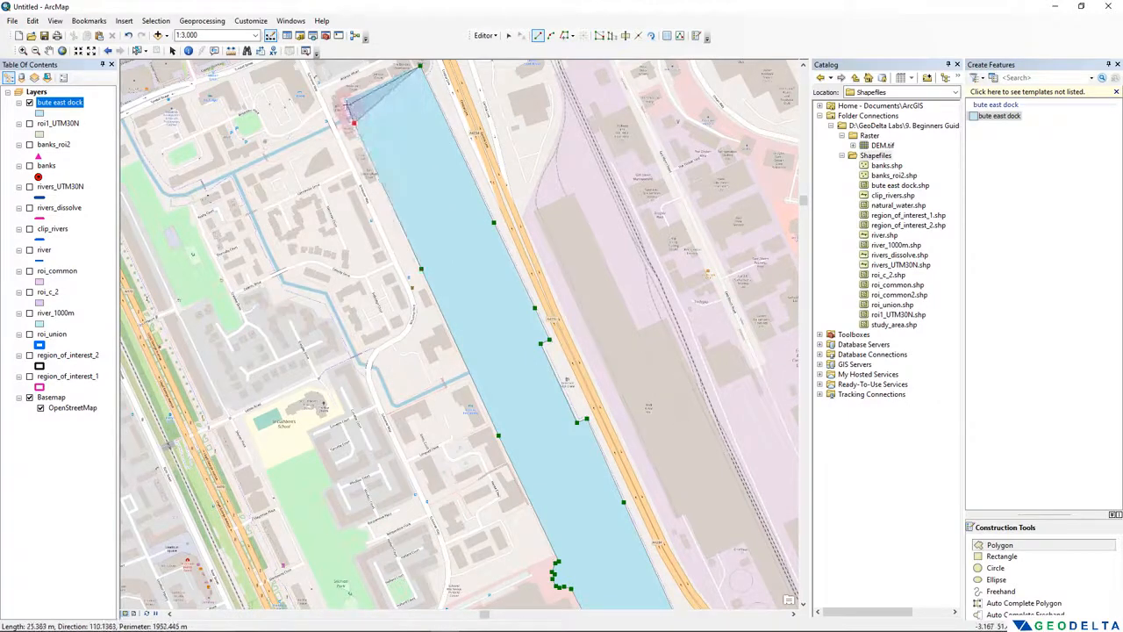
{"action": "left_click", "coordinate": [345, 99]}
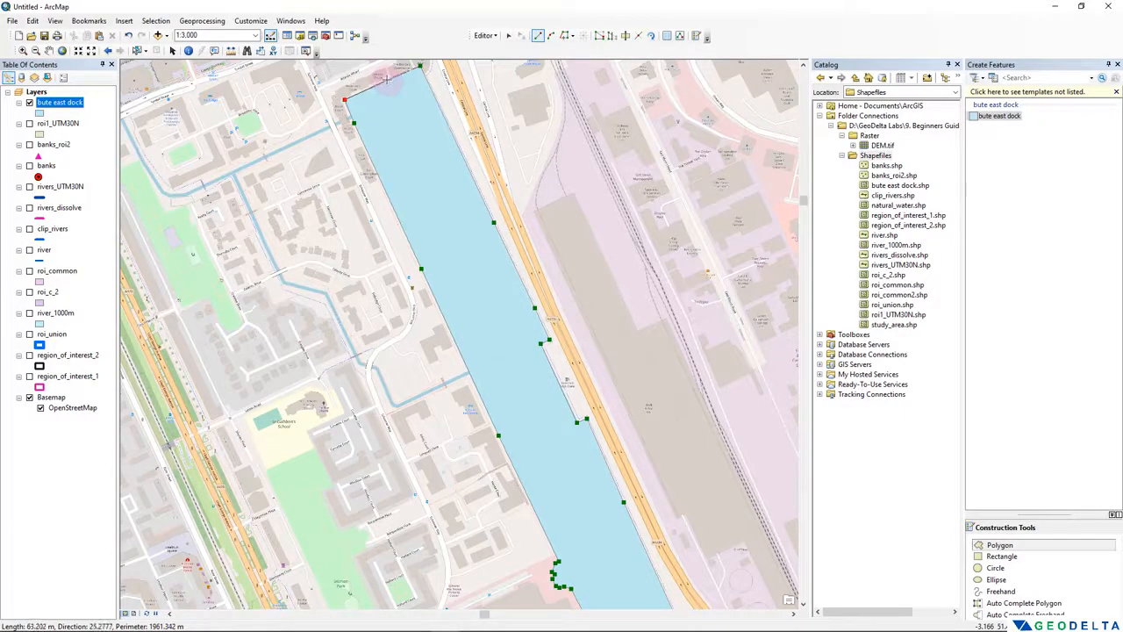
{"action": "double_click", "coordinate": [387, 80]}
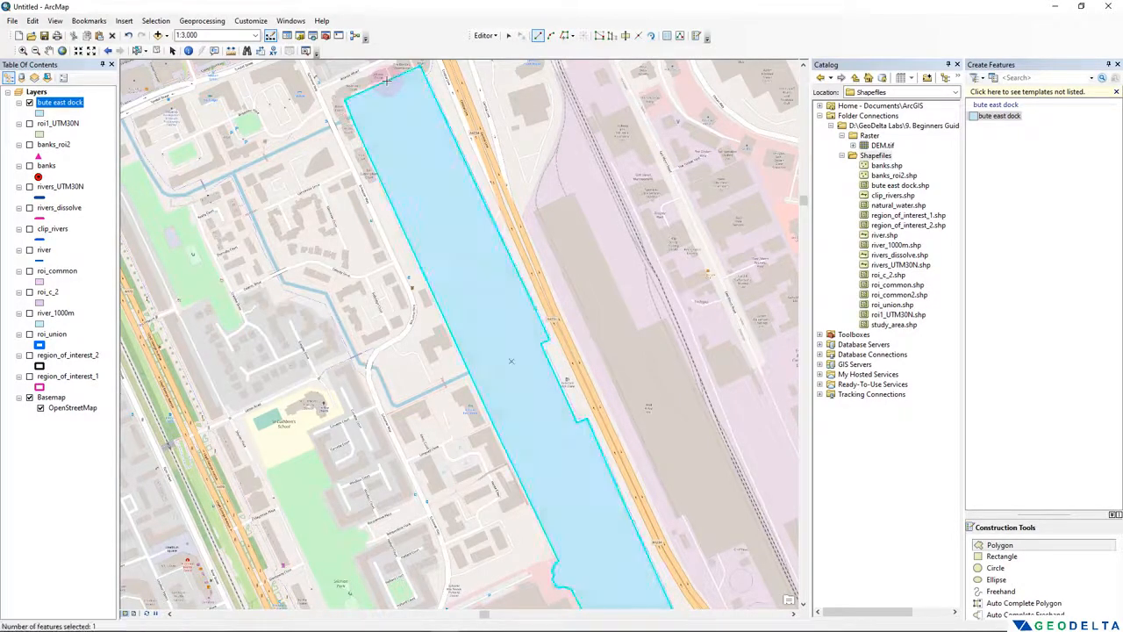
- View the whole digitized dock polygon and check its record in the bute east dock attribute table
{"action": "scroll", "coordinate": [609, 333], "scroll_direction": "up", "scroll_amount": 2}
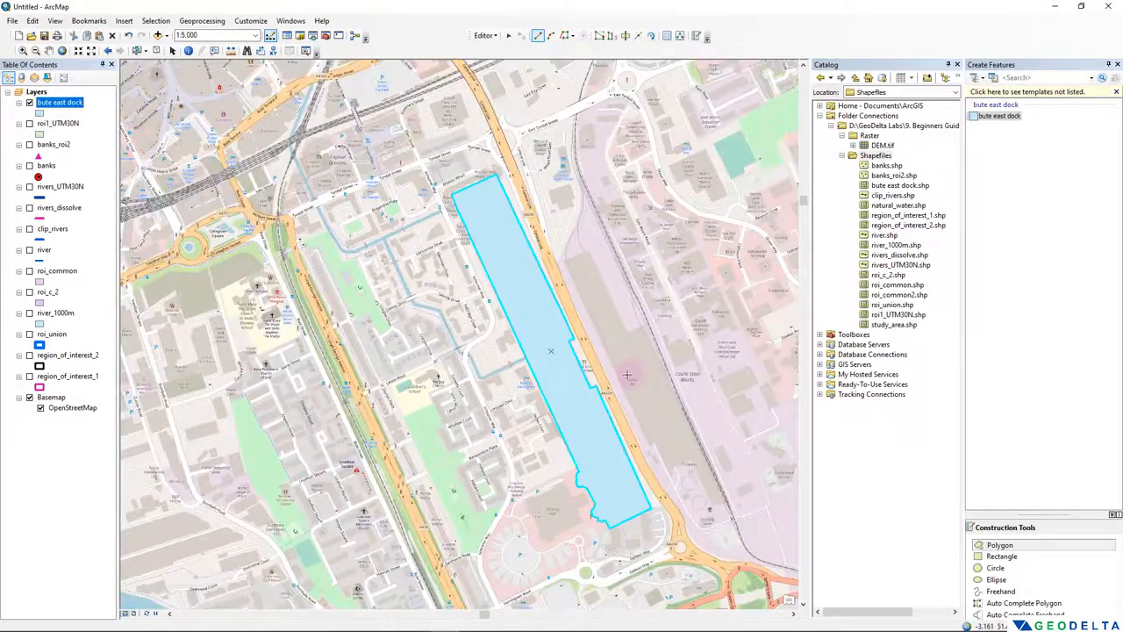
{"action": "left_click_drag", "start_coordinate": [628, 375], "coordinate": [551, 344]}
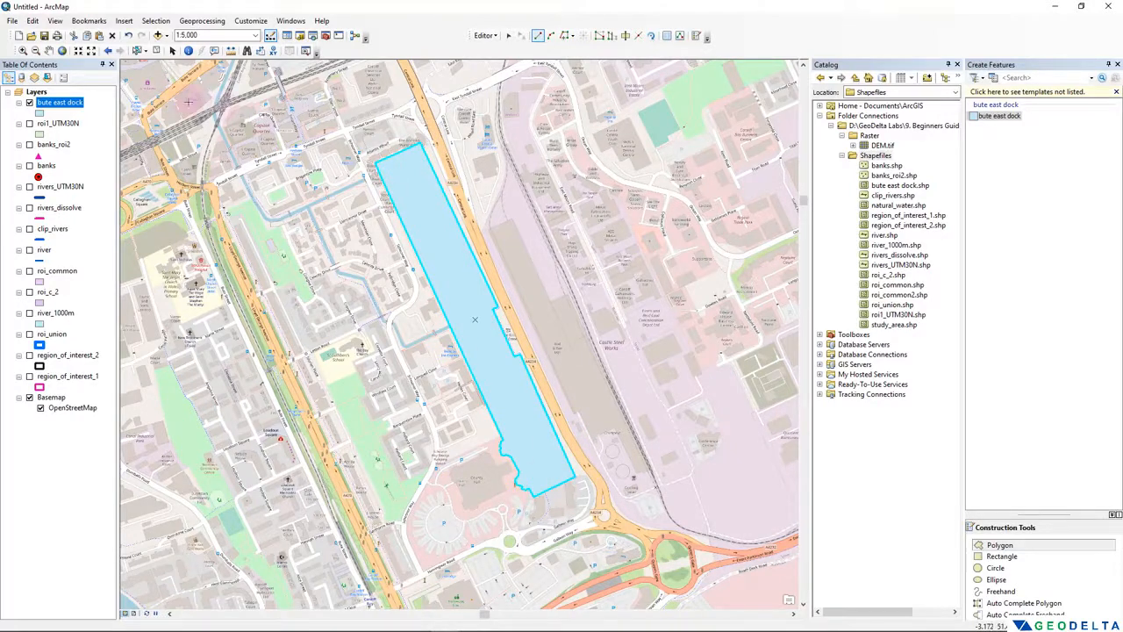
{"action": "right_click", "coordinate": [68, 103]}
{"action": "left_click", "coordinate": [114, 136]}
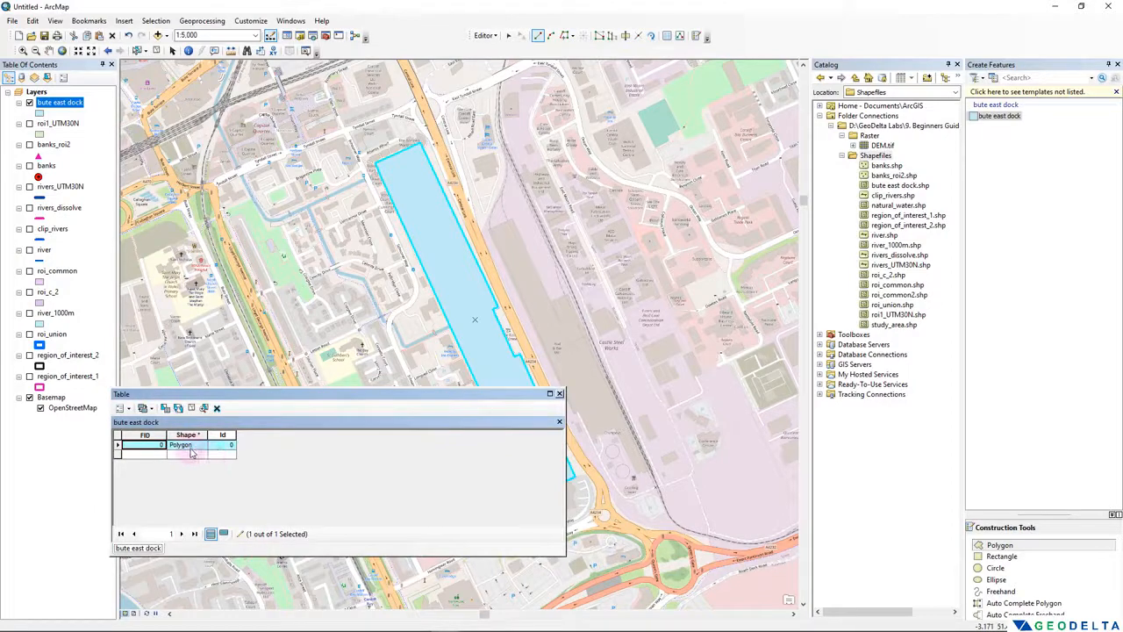
{"action": "left_click", "coordinate": [119, 448]}
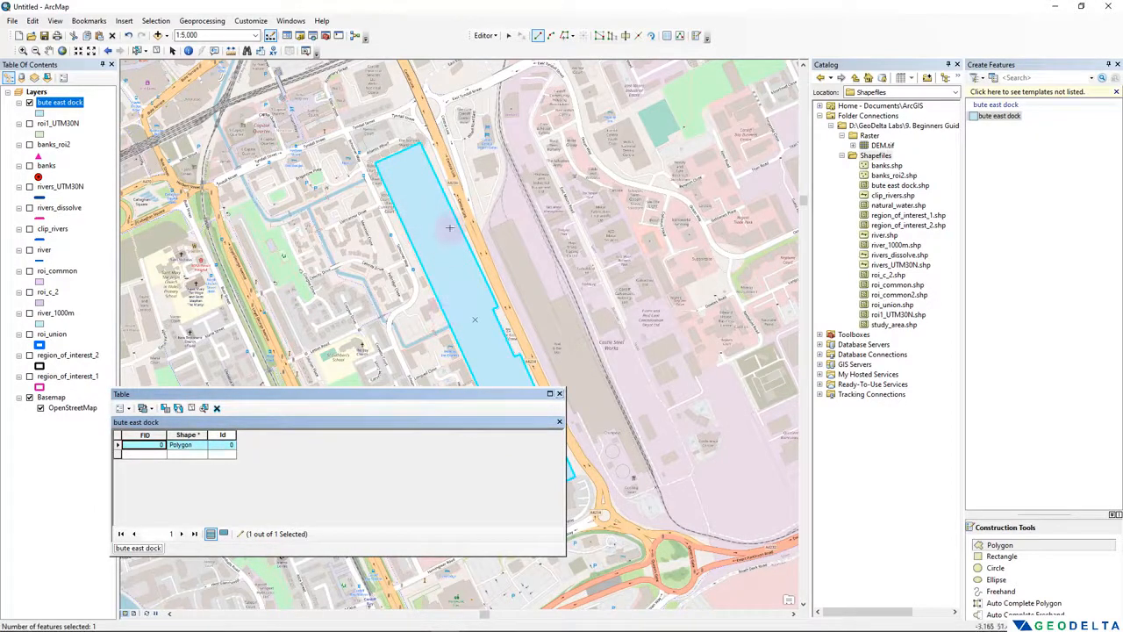
- Close the attribute table, save the digitized Bute East Dock polygon and end the edit session
{"action": "left_click", "coordinate": [559, 393]}
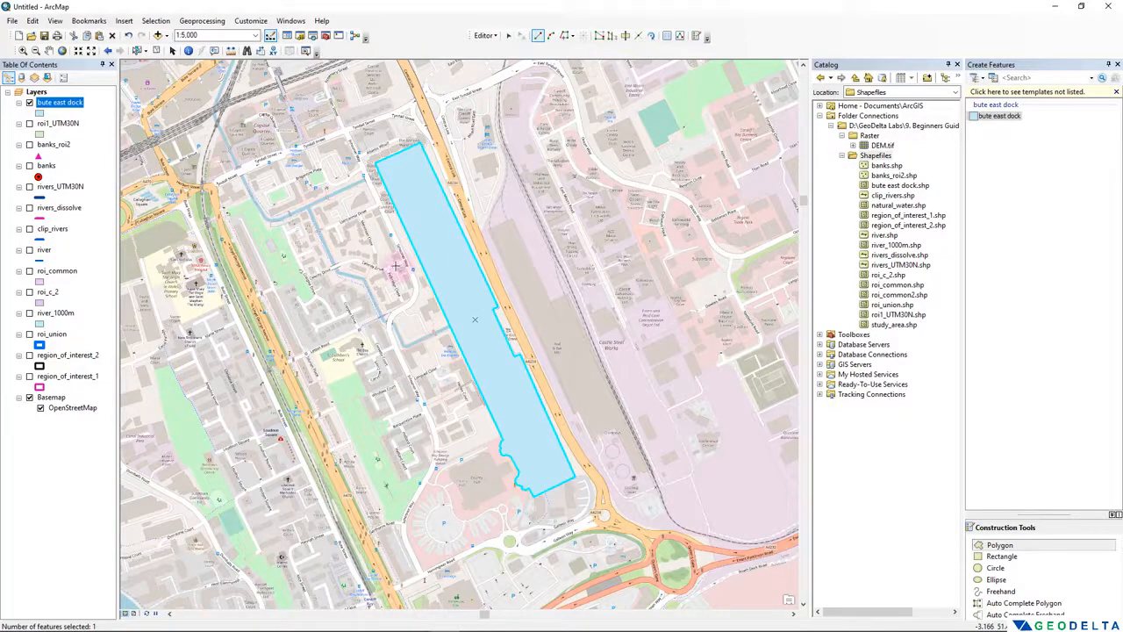
{"action": "left_click", "coordinate": [485, 37]}
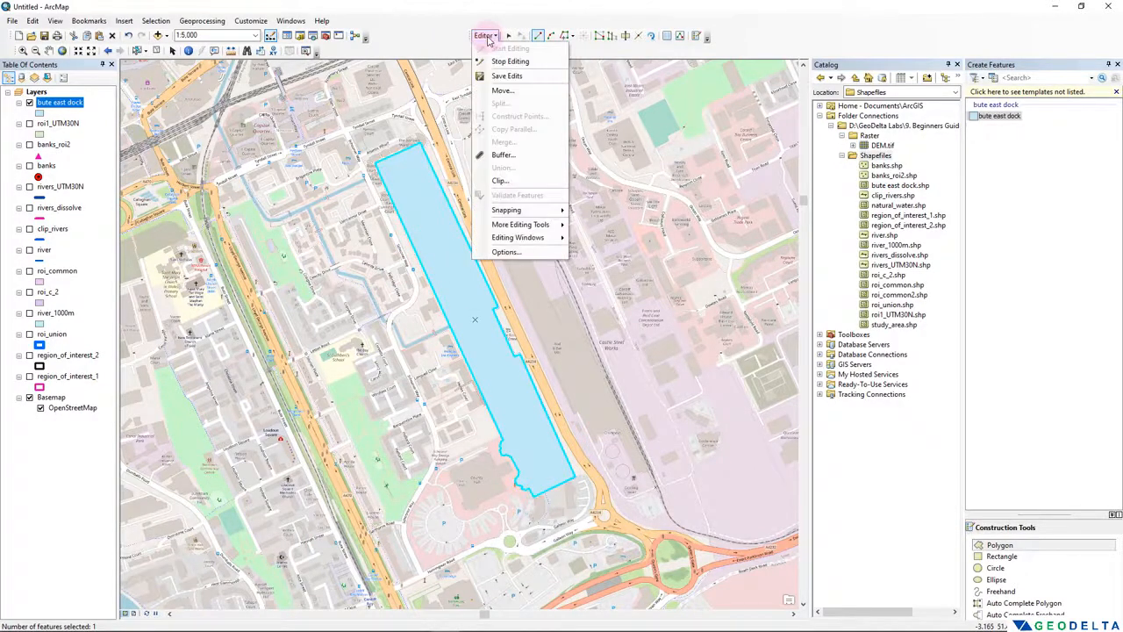
{"action": "left_click", "coordinate": [512, 78]}
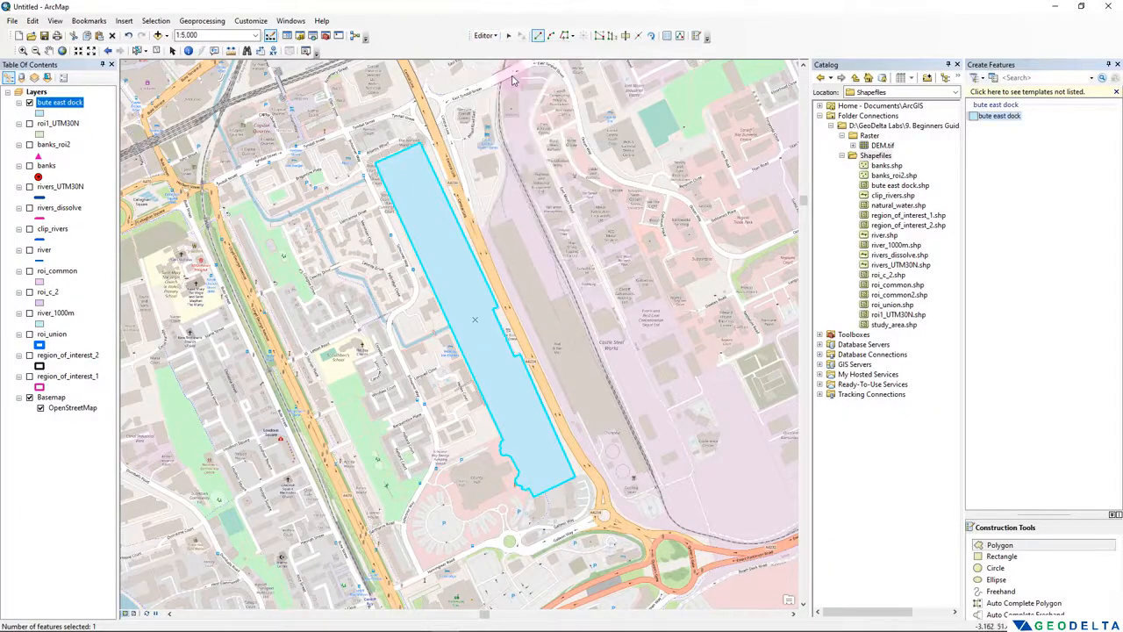
{"action": "left_click", "coordinate": [478, 37]}
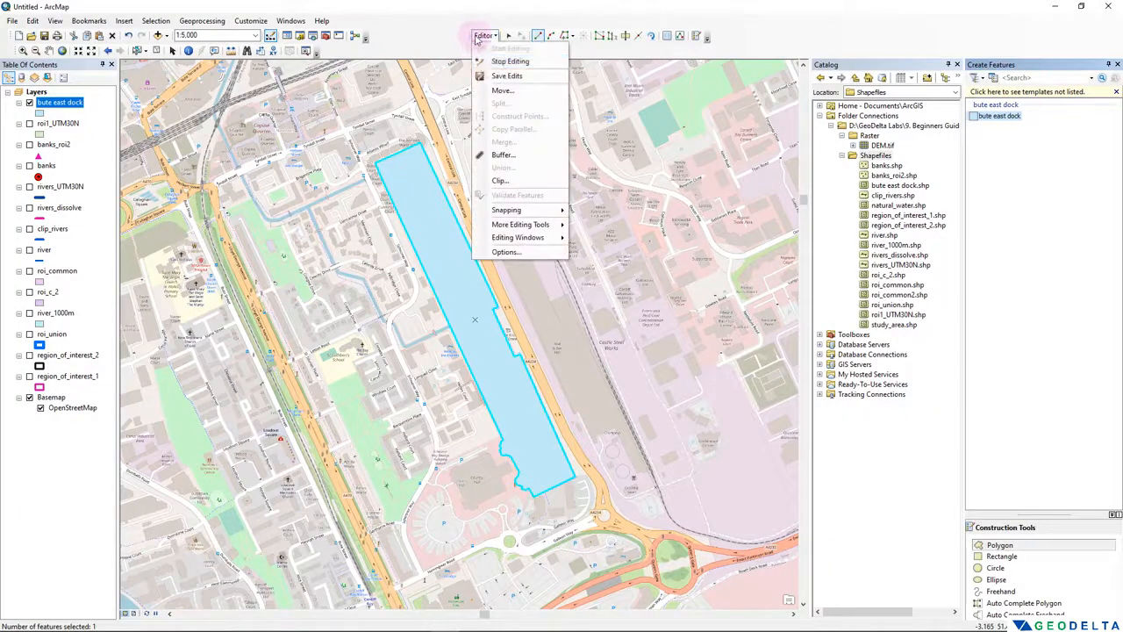
{"action": "left_click", "coordinate": [493, 62]}
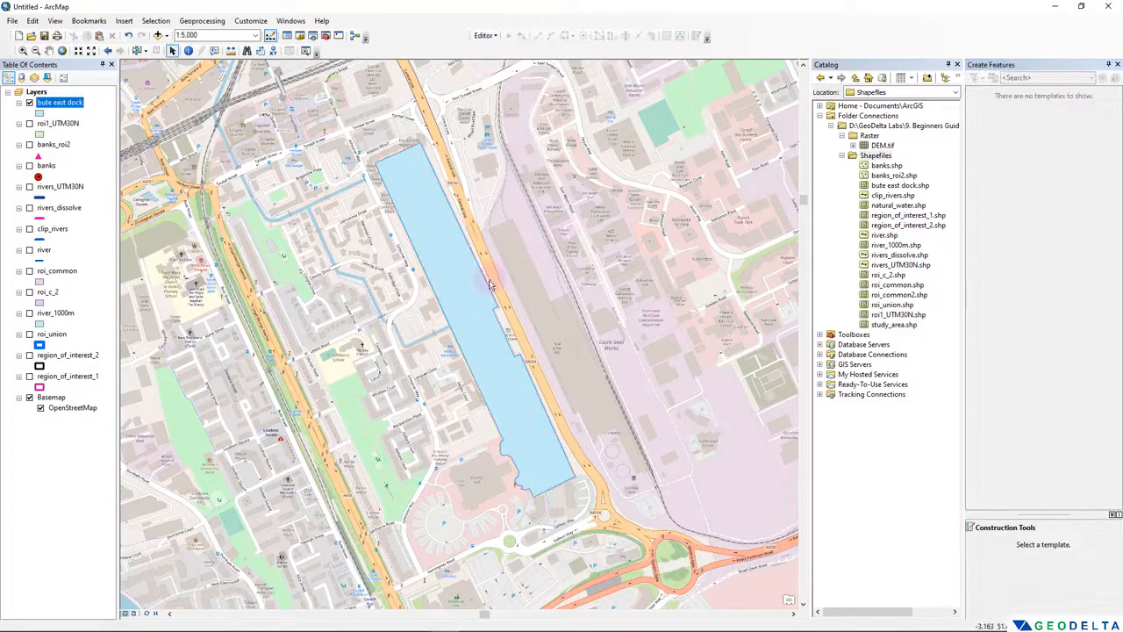
{"action": "scroll", "coordinate": [490, 285], "scroll_direction": "down", "scroll_amount": 2}
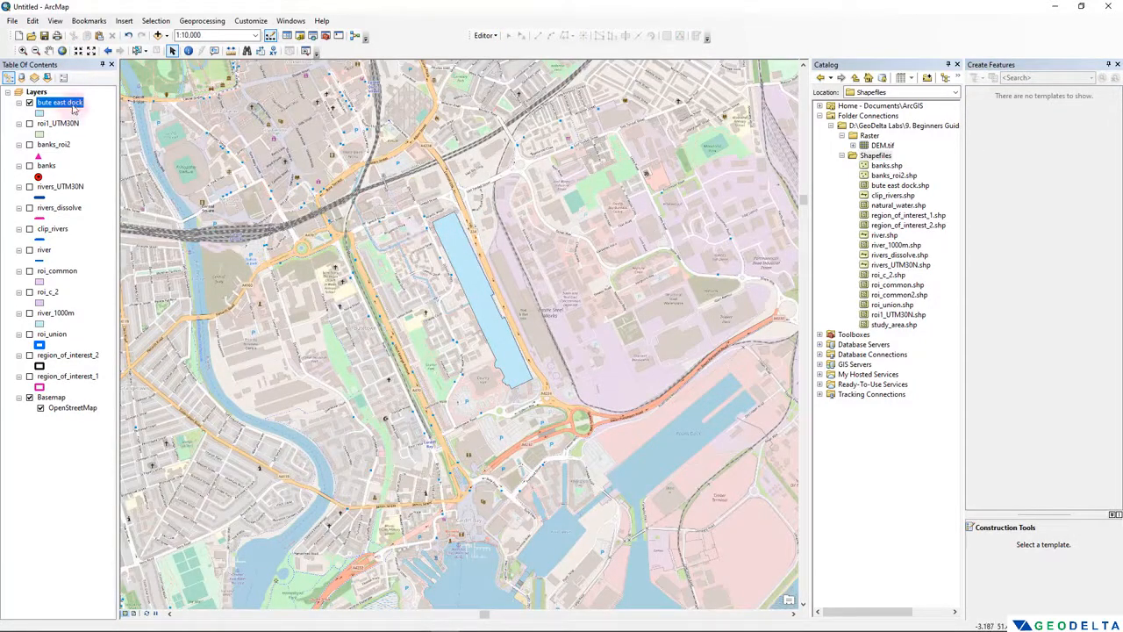
- Refresh the Shapefiles folder, locate bute east dock.shp in it, and close the Create Features window
{"action": "right_click", "coordinate": [875, 155]}
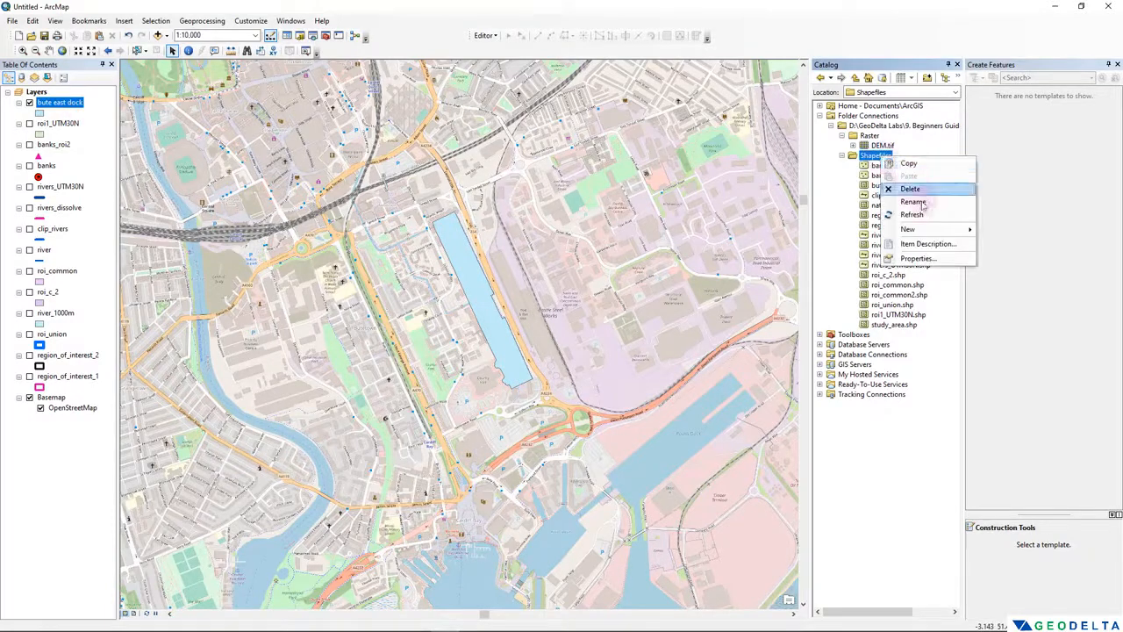
{"action": "left_click", "coordinate": [924, 215]}
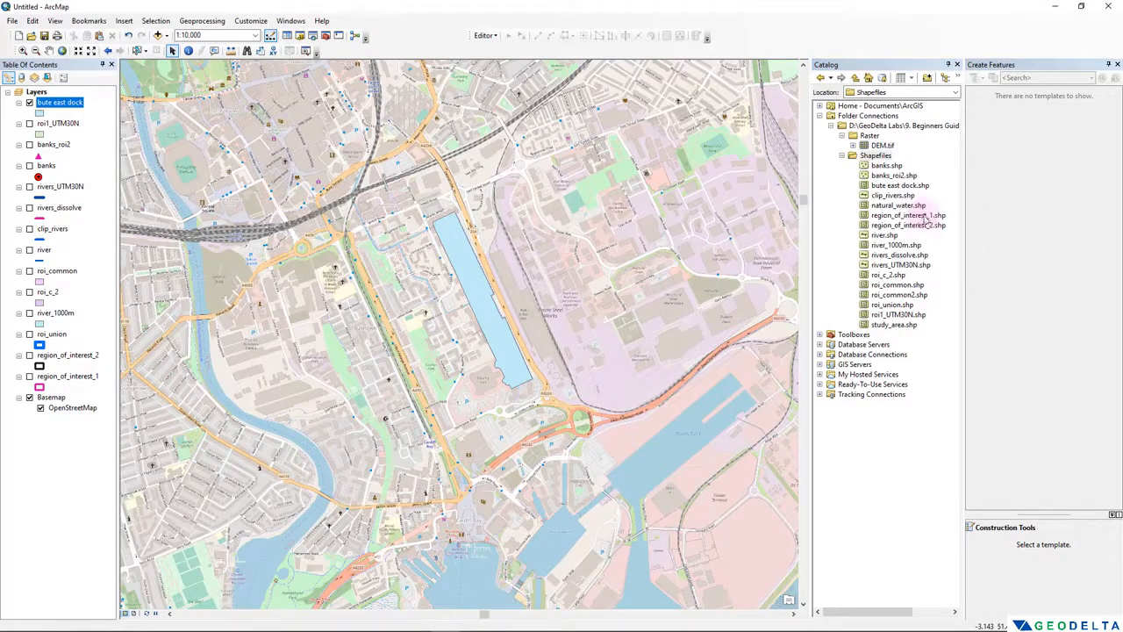
{"action": "left_click", "coordinate": [902, 186]}
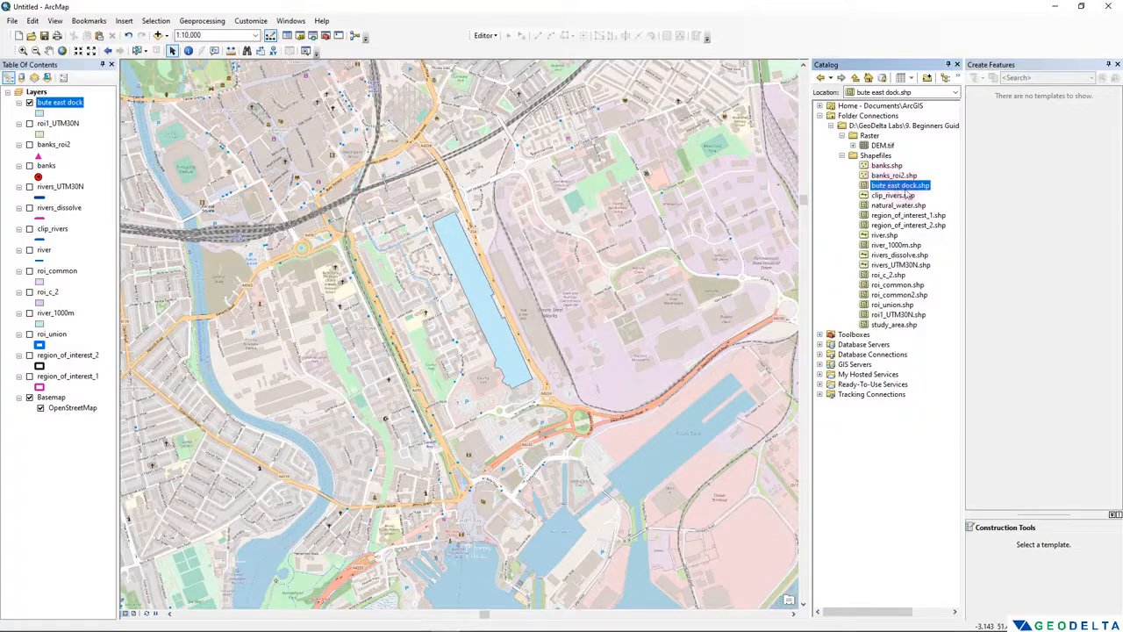
{"action": "left_click", "coordinate": [875, 156]}
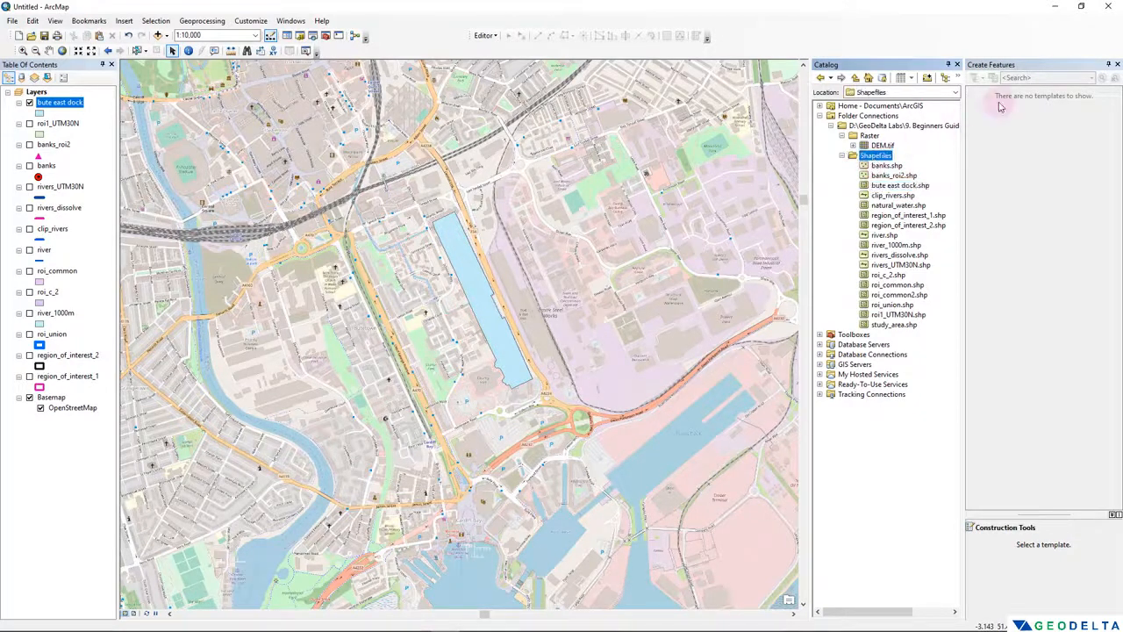
{"action": "left_click", "coordinate": [1117, 64]}
- Add a Text field called name to the bute east dock attribute table
{"action": "right_click", "coordinate": [59, 102]}
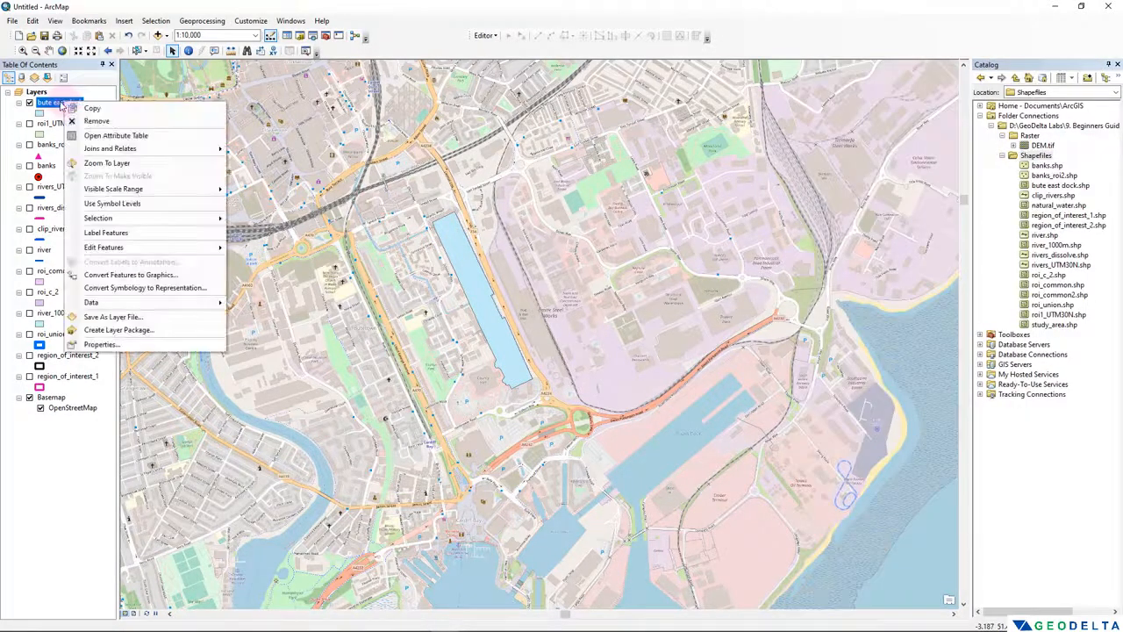
{"action": "left_click", "coordinate": [94, 133]}
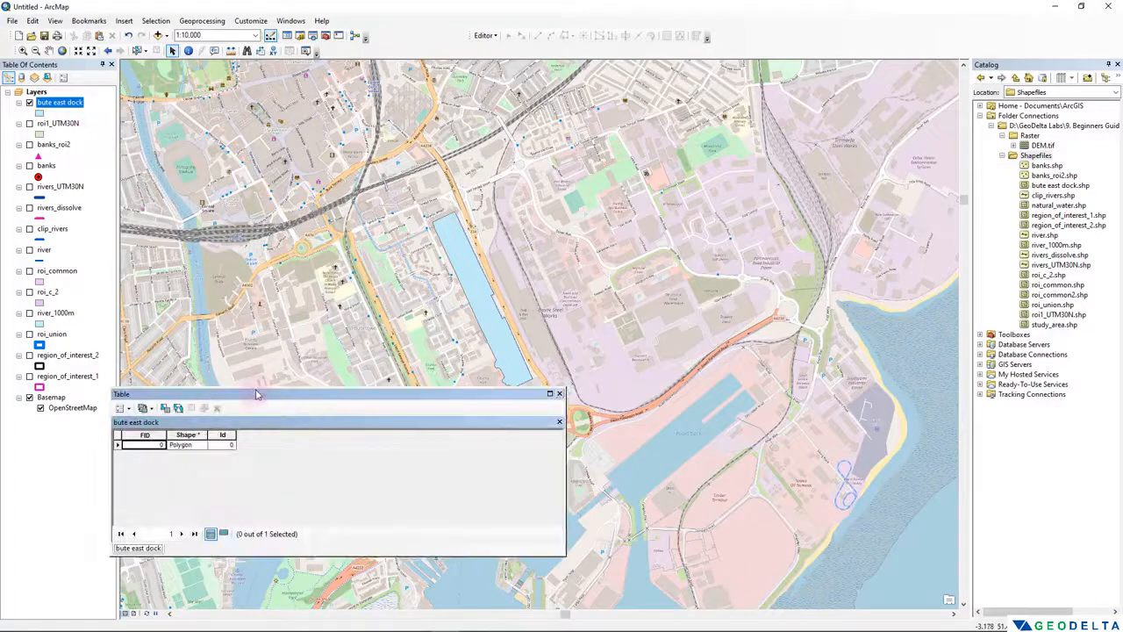
{"action": "left_click_drag", "start_coordinate": [256, 394], "coordinate": [347, 417]}
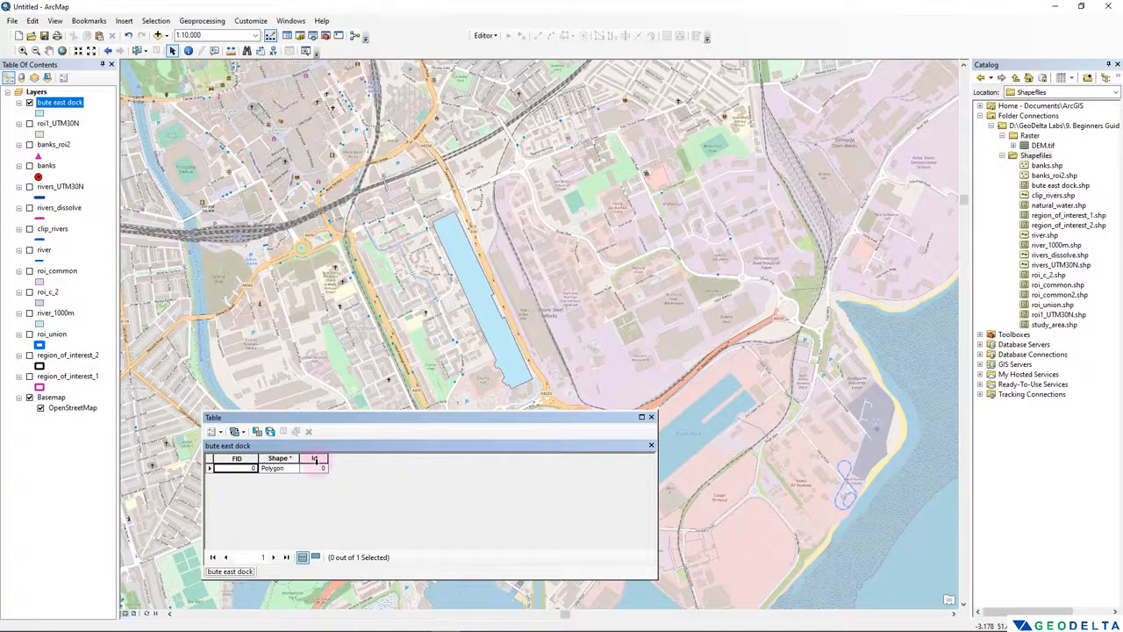
{"action": "left_click", "coordinate": [213, 431]}
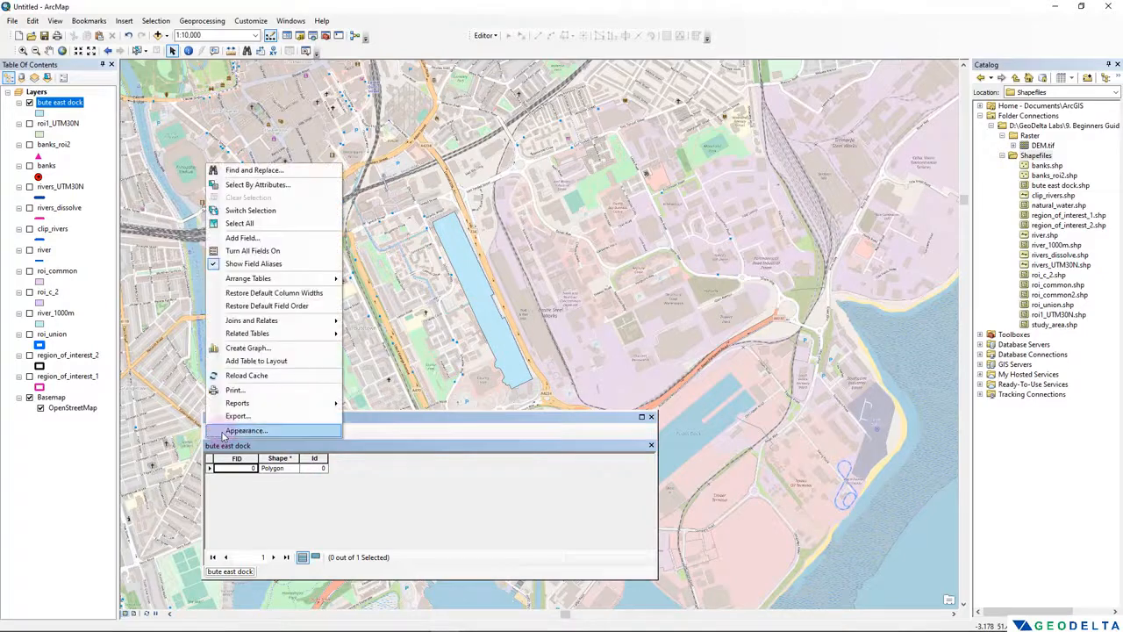
{"action": "left_click", "coordinate": [236, 238]}
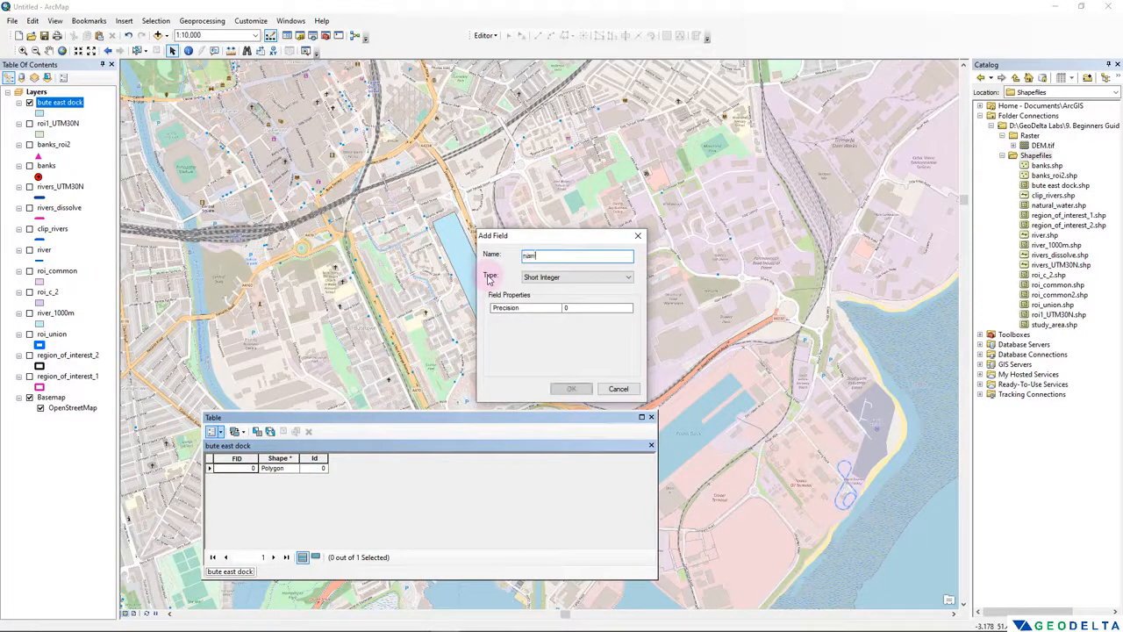
{"action": "left_click", "coordinate": [559, 277]}
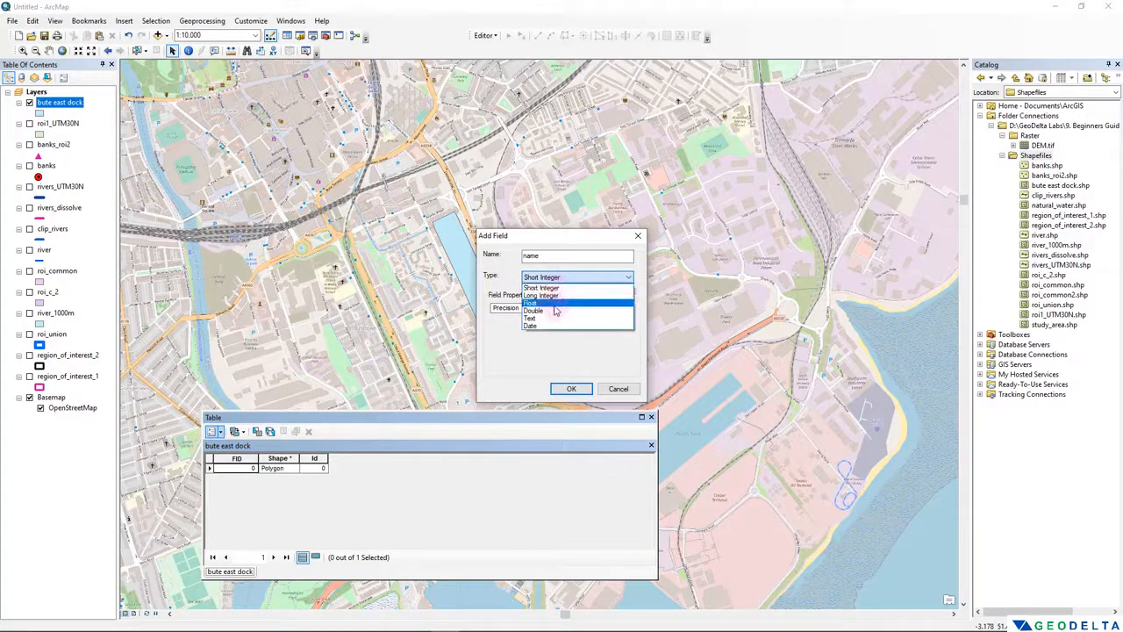
{"action": "left_click", "coordinate": [533, 322]}
{"action": "left_click", "coordinate": [570, 389]}
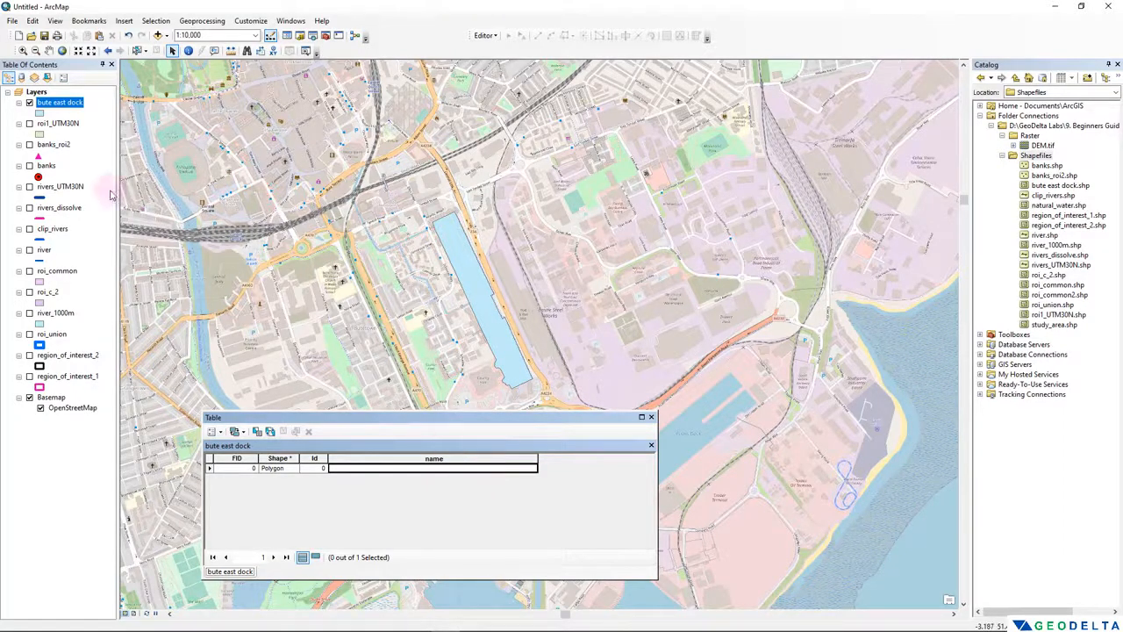
- Start editing the bute east dock layer and enter Bute East Dock in the polygon's name field
{"action": "right_click", "coordinate": [67, 102]}
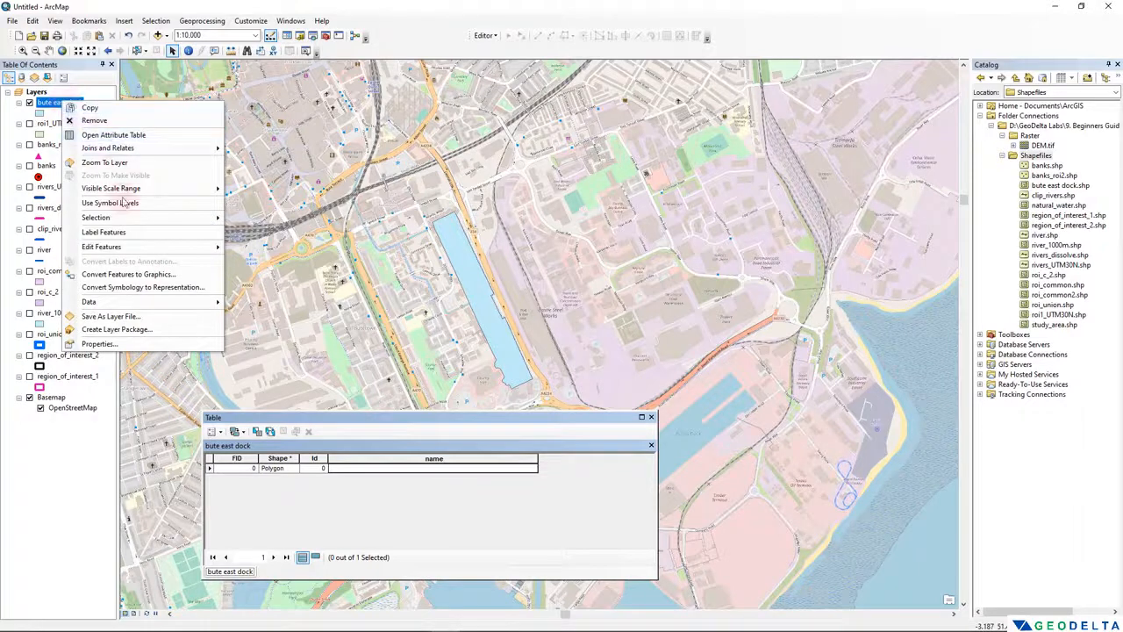
{"action": "mouse_move", "coordinate": [125, 249]}
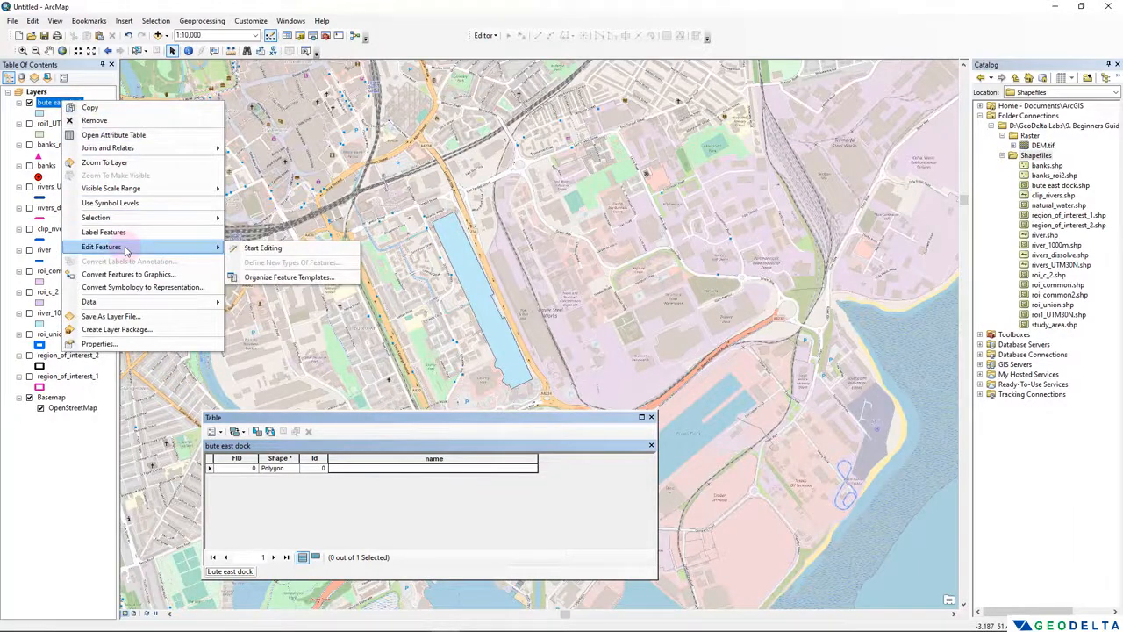
{"action": "left_click", "coordinate": [263, 249]}
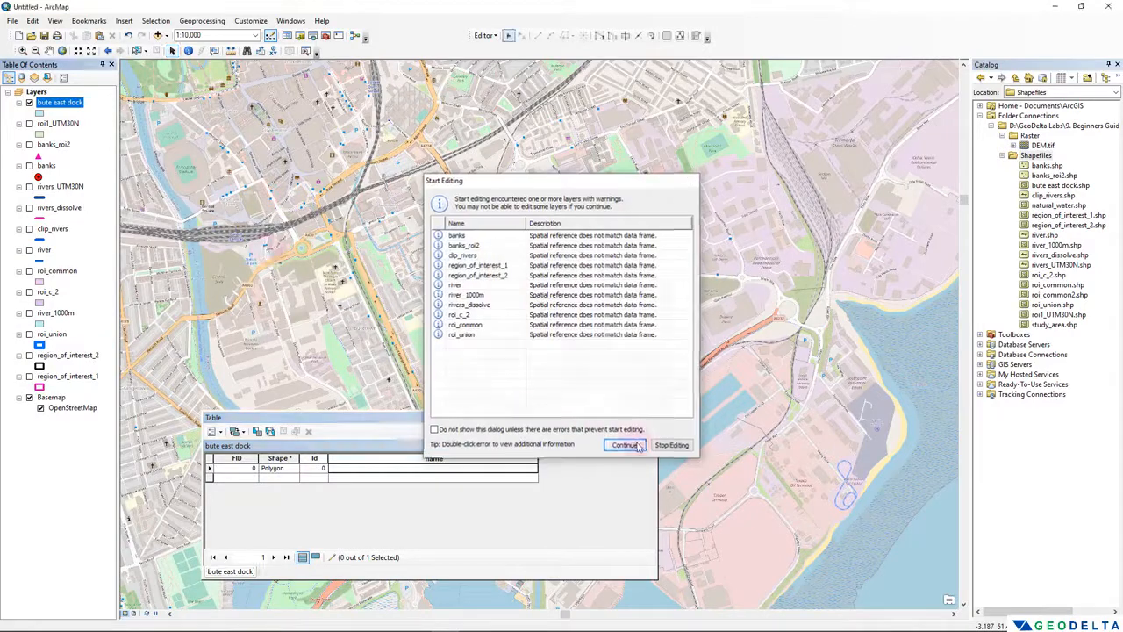
{"action": "left_click", "coordinate": [623, 444]}
{"action": "left_click", "coordinate": [417, 467]}
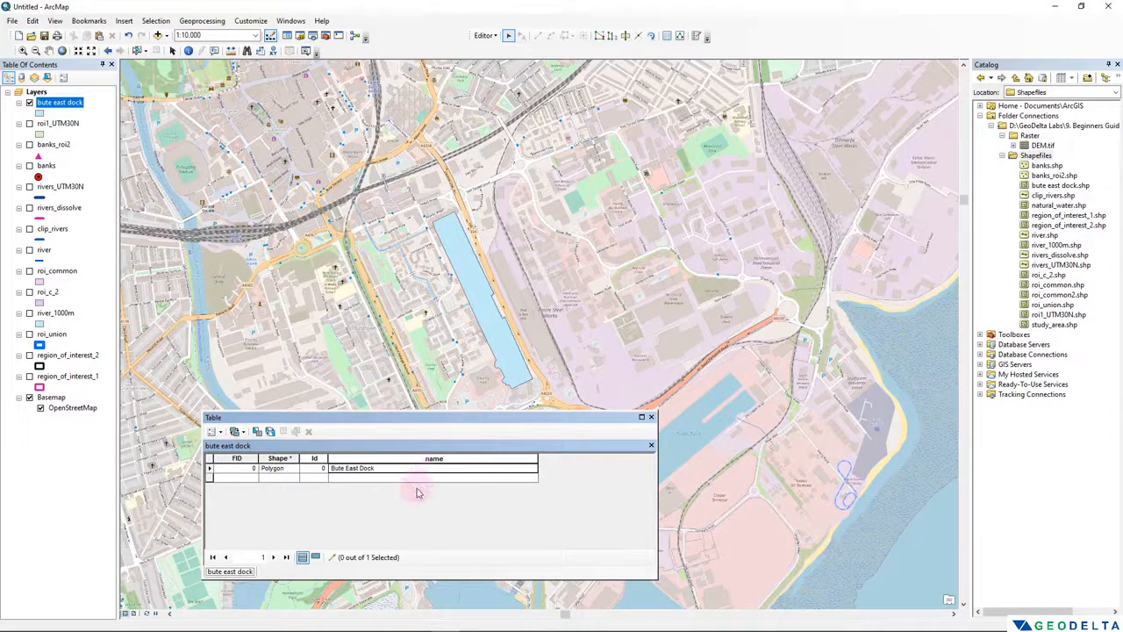
- End the edit session with the name edit saved and close the attribute table
{"action": "left_click", "coordinate": [484, 35]}
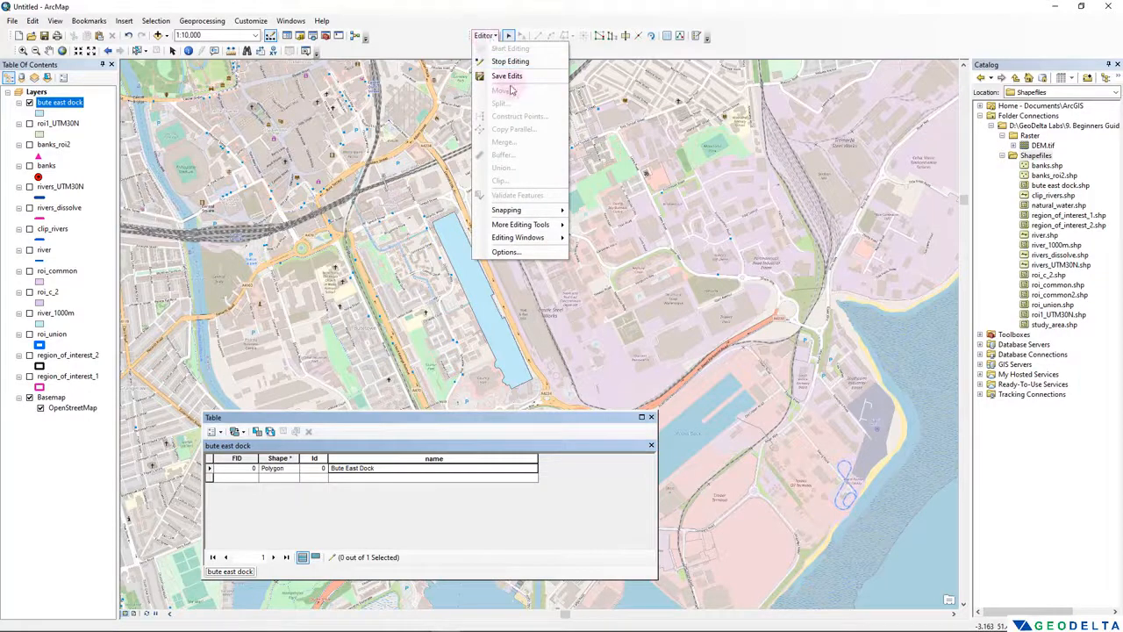
{"action": "left_click", "coordinate": [510, 61]}
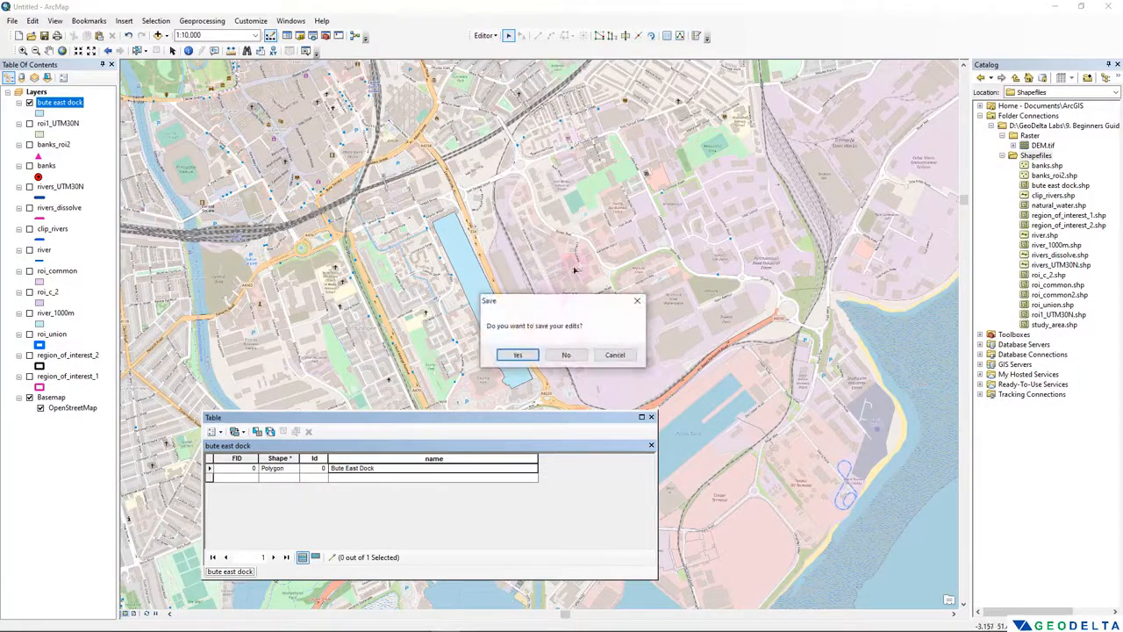
{"action": "left_click", "coordinate": [519, 356]}
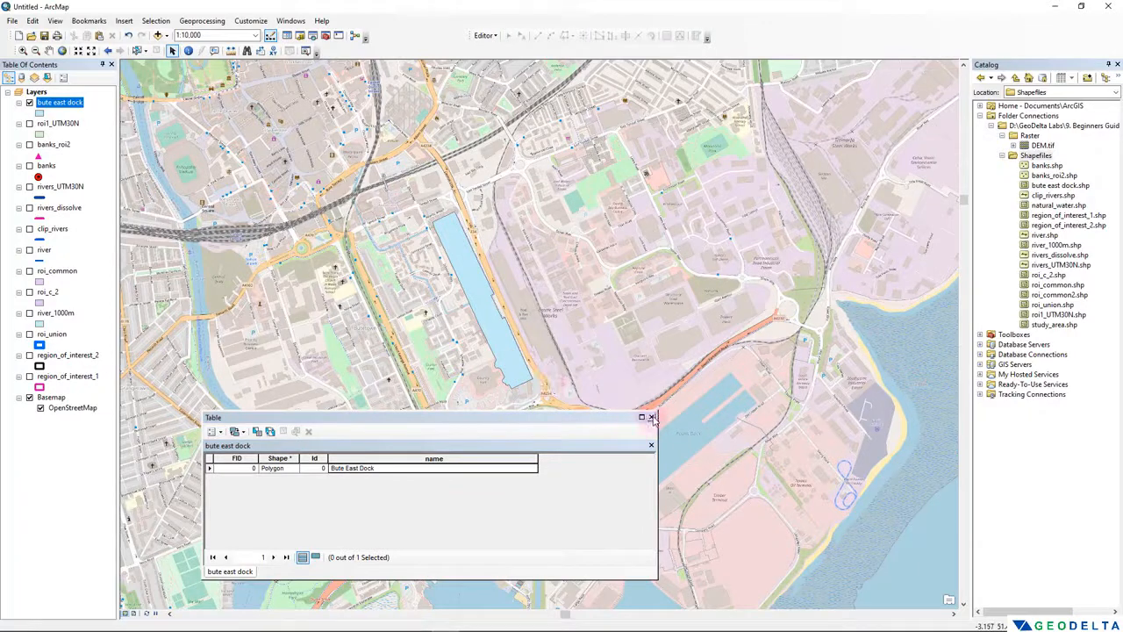
{"action": "left_click", "coordinate": [651, 418]}
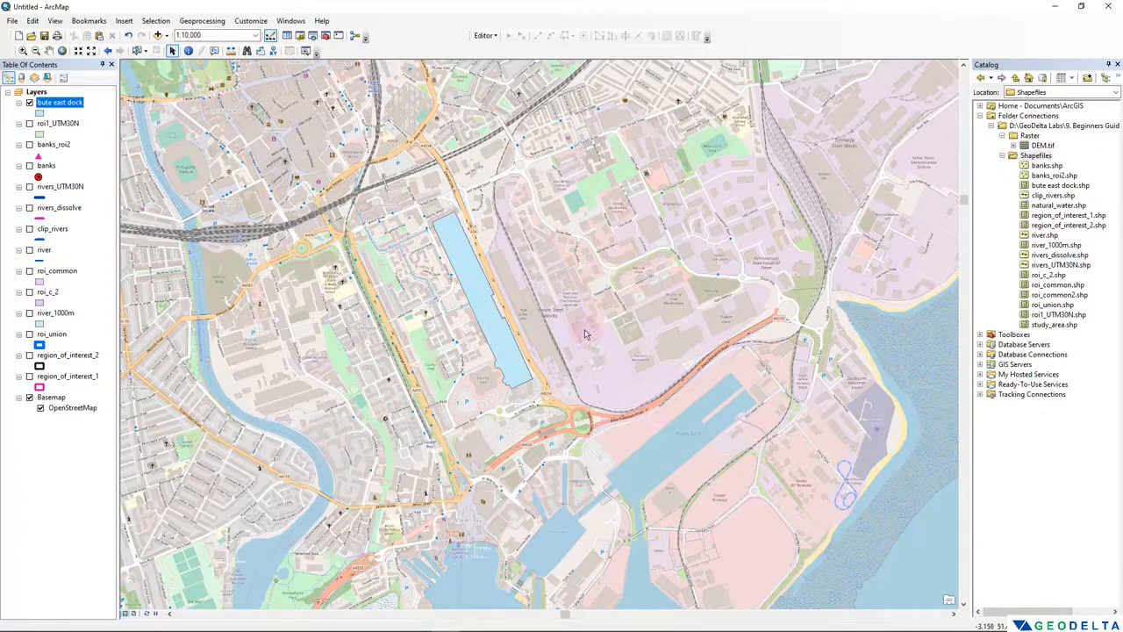
- Hide the OpenStreetMap basemap and label the bute east dock layer with its name field in bold Arial 8
{"action": "left_click", "coordinate": [29, 398]}
{"action": "left_click", "coordinate": [40, 408]}
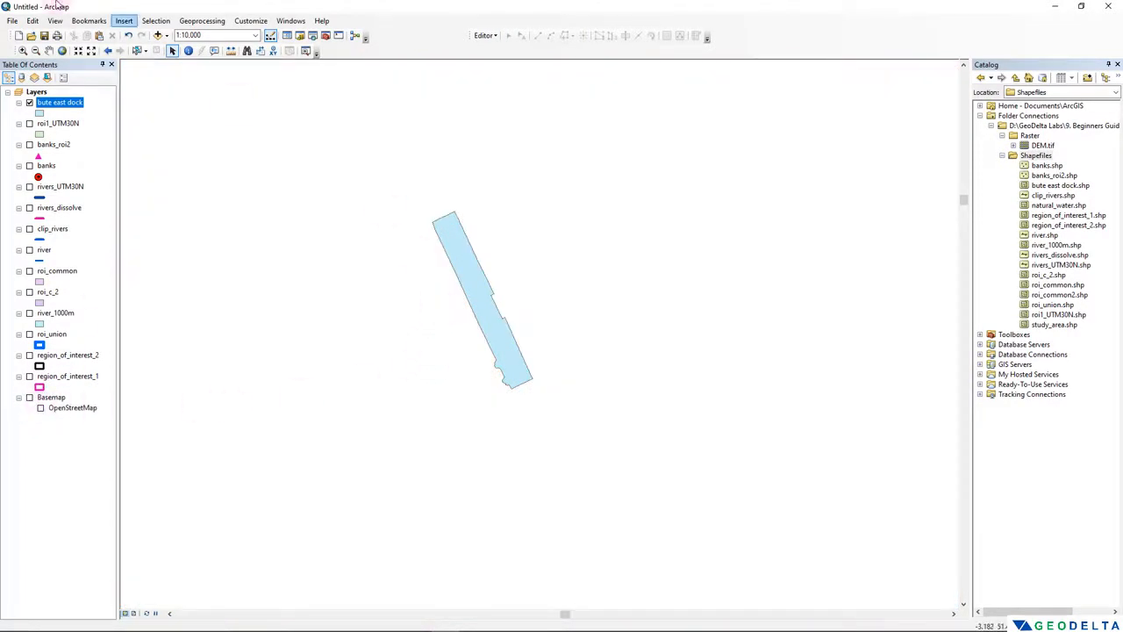
{"action": "right_click", "coordinate": [65, 109]}
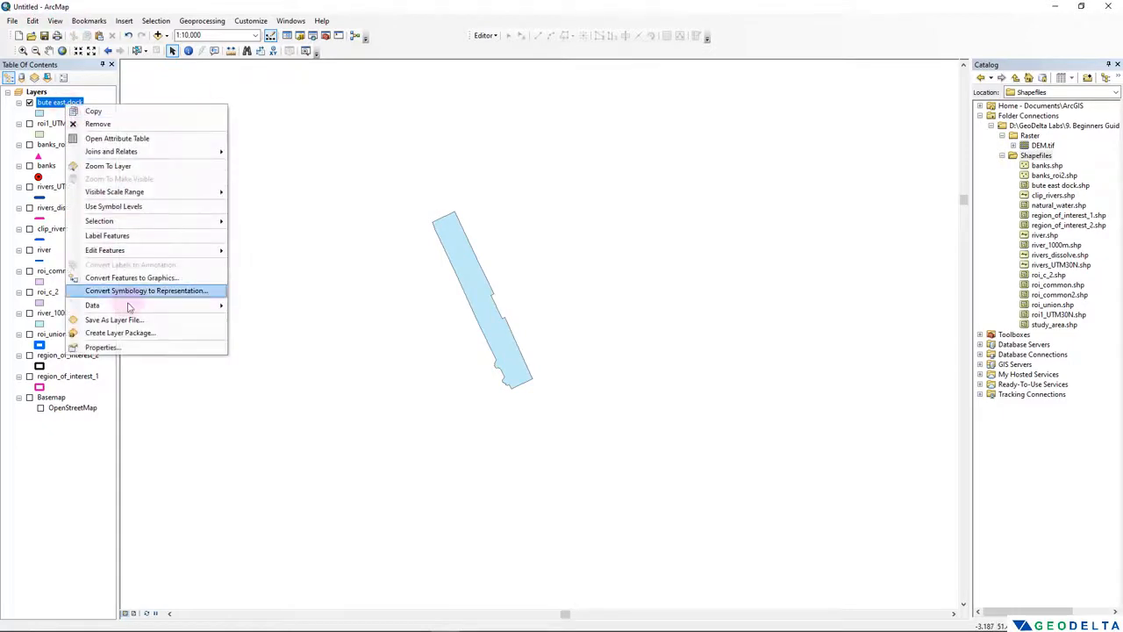
{"action": "left_click", "coordinate": [136, 346]}
{"action": "left_click_drag", "start_coordinate": [542, 174], "coordinate": [201, 232]}
{"action": "left_click", "coordinate": [271, 252]}
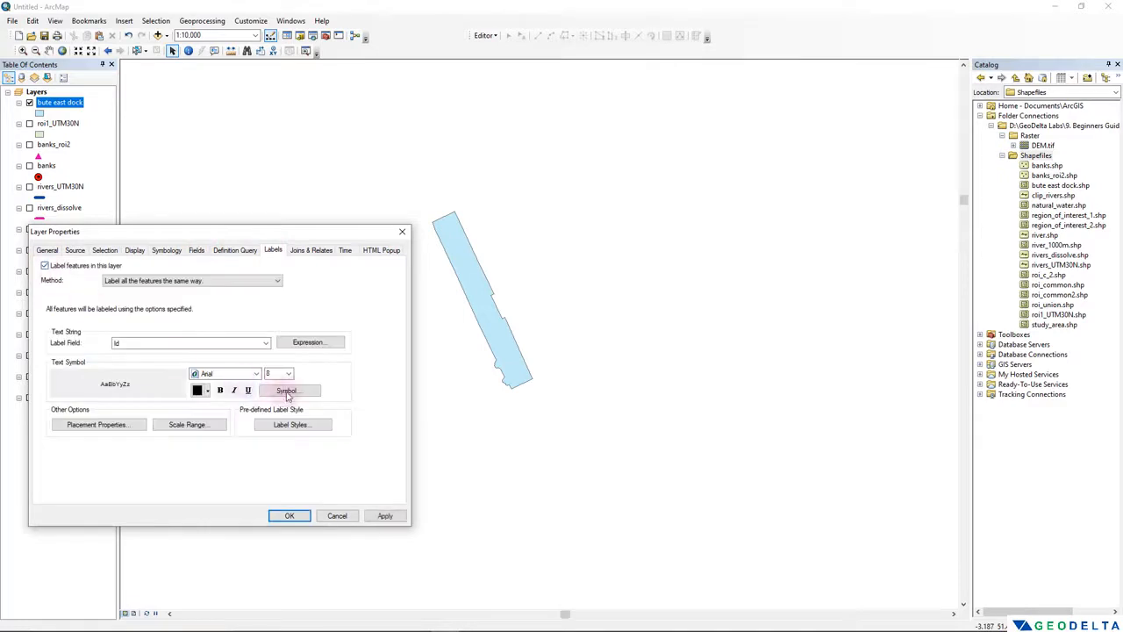
{"action": "left_click", "coordinate": [256, 344]}
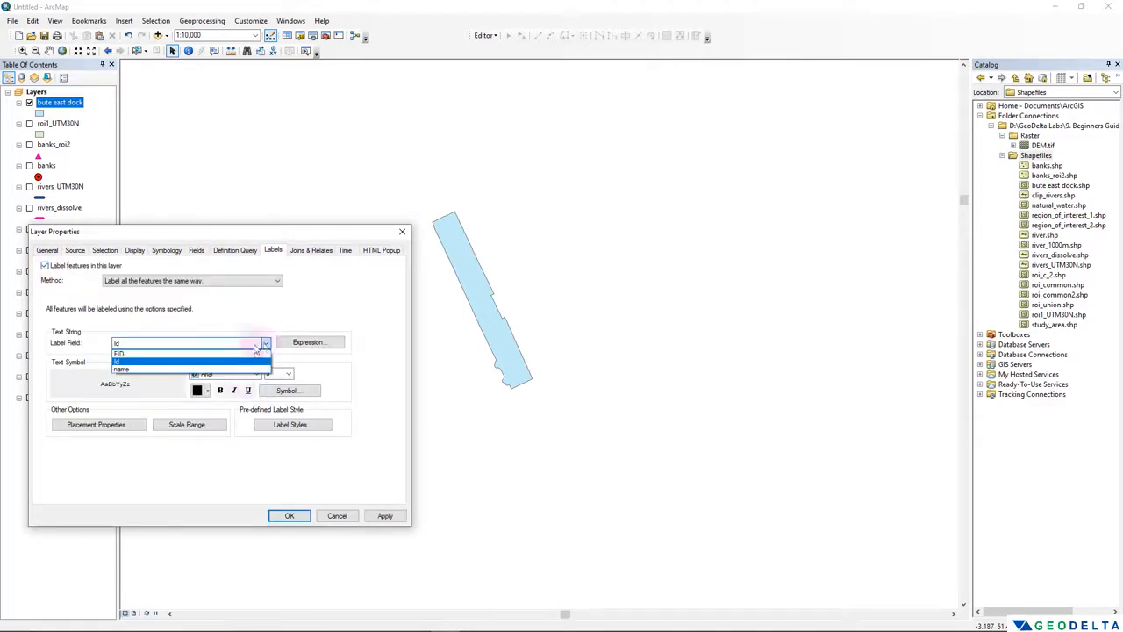
{"action": "left_click", "coordinate": [127, 370]}
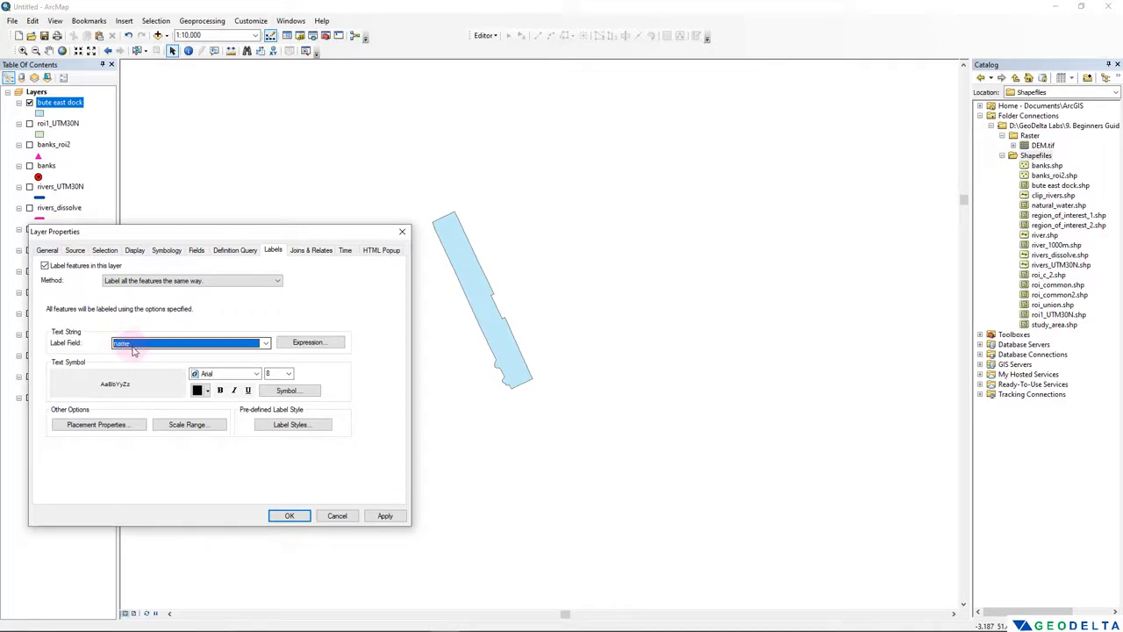
{"action": "left_click", "coordinate": [219, 390]}
{"action": "left_click", "coordinate": [385, 517]}
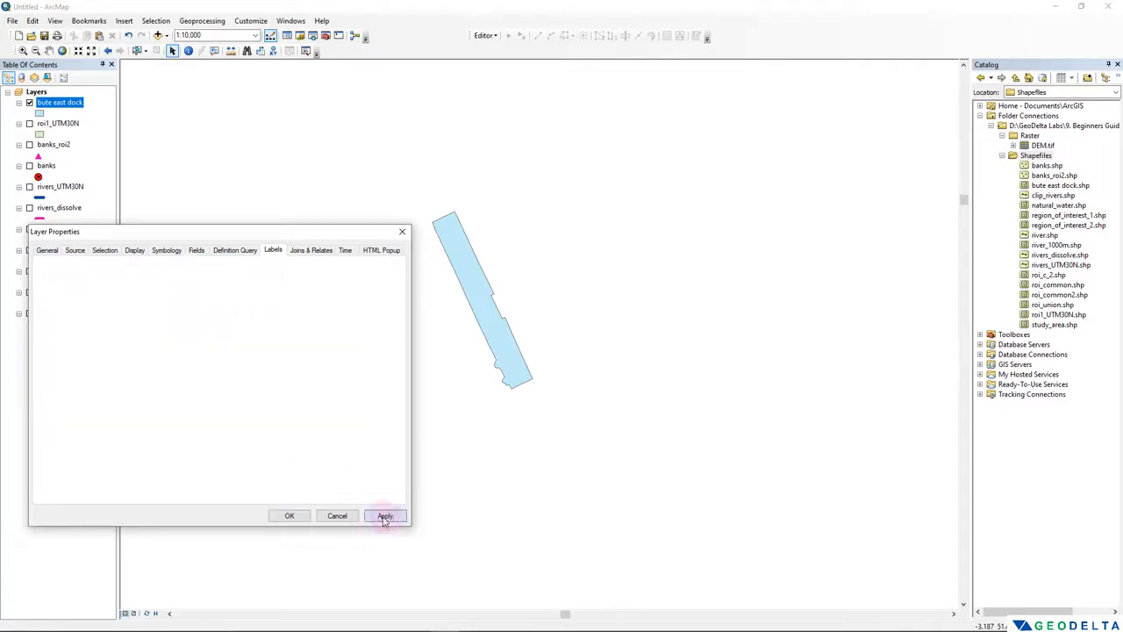
{"action": "left_click", "coordinate": [287, 515]}
- Inspect the dock label at different scales and show the OpenStreetMap basemap again beneath the polygon
{"action": "scroll", "coordinate": [495, 325], "scroll_direction": "up", "scroll_amount": 2}
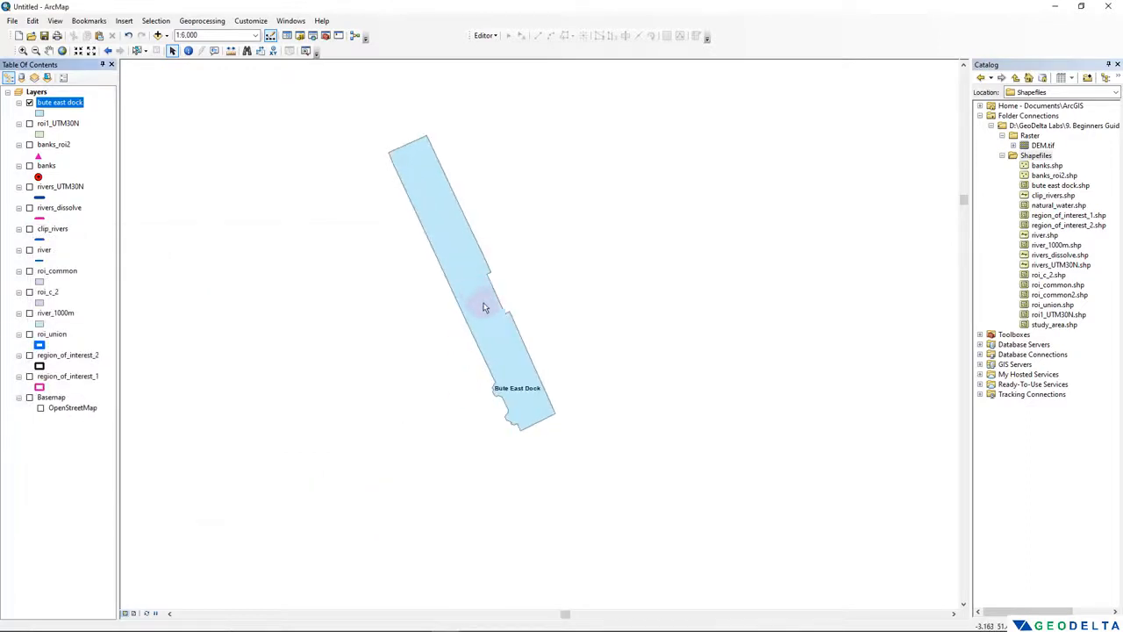
{"action": "scroll", "coordinate": [499, 351], "scroll_direction": "down", "scroll_amount": 2}
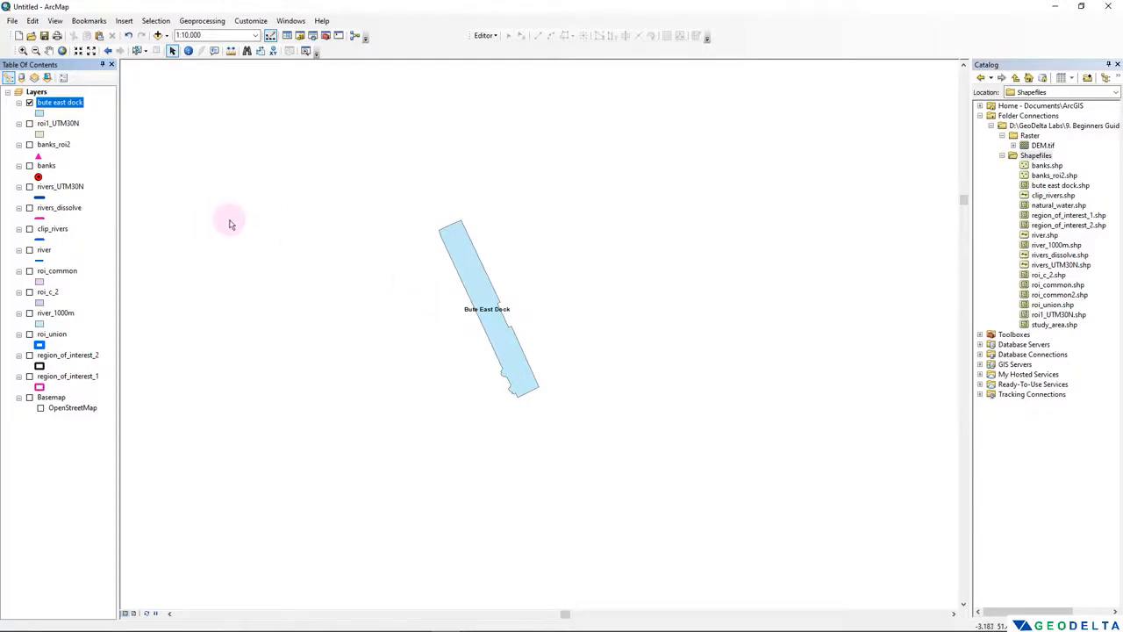
{"action": "left_click", "coordinate": [40, 408]}
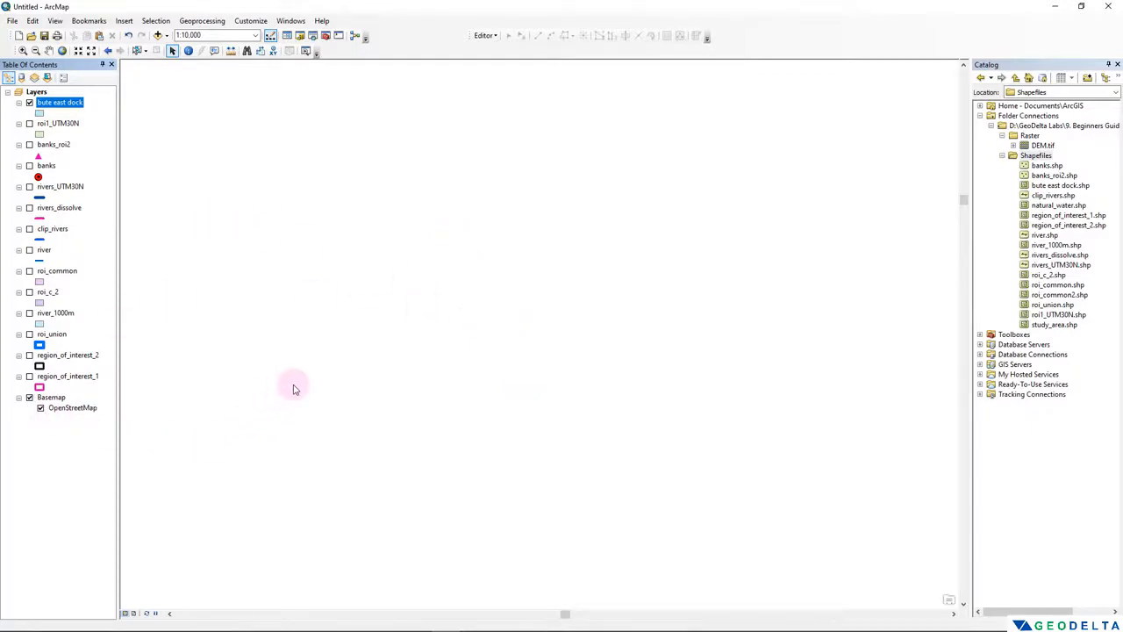
{"action": "scroll", "coordinate": [516, 375], "scroll_direction": "up", "scroll_amount": 1}
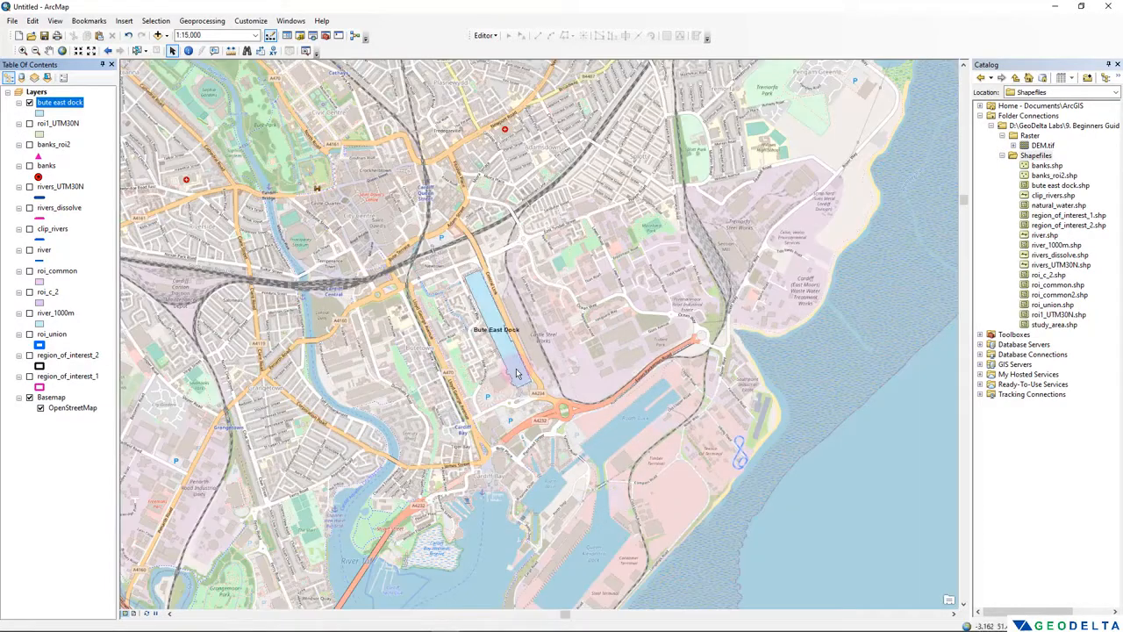
- Define a new Polygon shapefile named Buildings in the Shapefiles folder, with the map on the industrial area around Hadfield Road
{"action": "left_click_drag", "start_coordinate": [446, 330], "coordinate": [700, 305]}
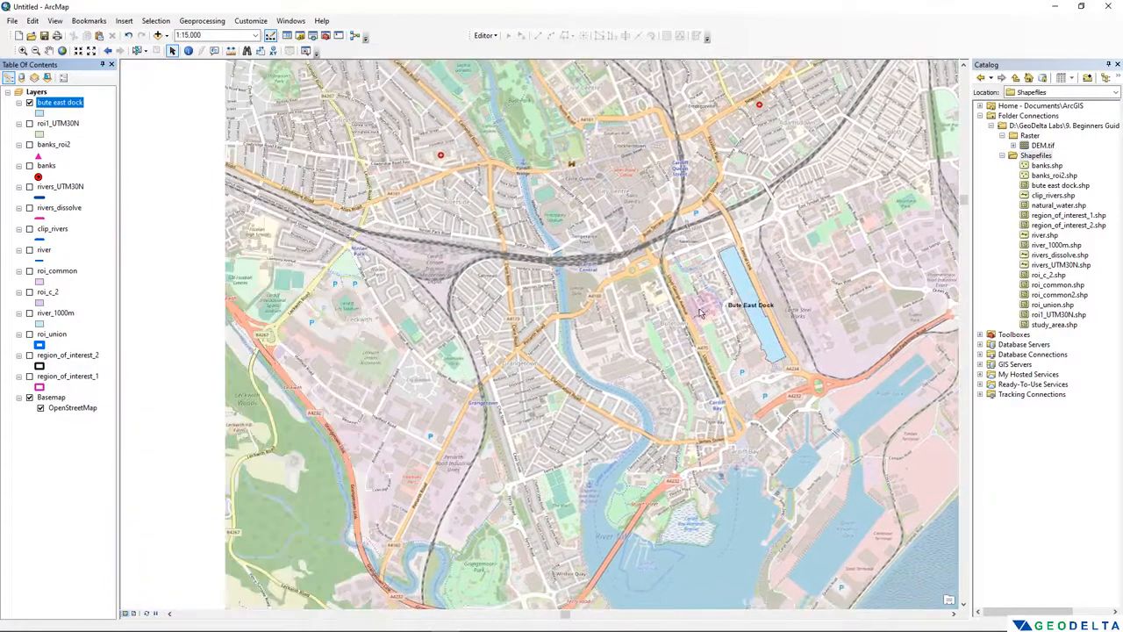
{"action": "left_click_drag", "start_coordinate": [404, 308], "coordinate": [479, 381]}
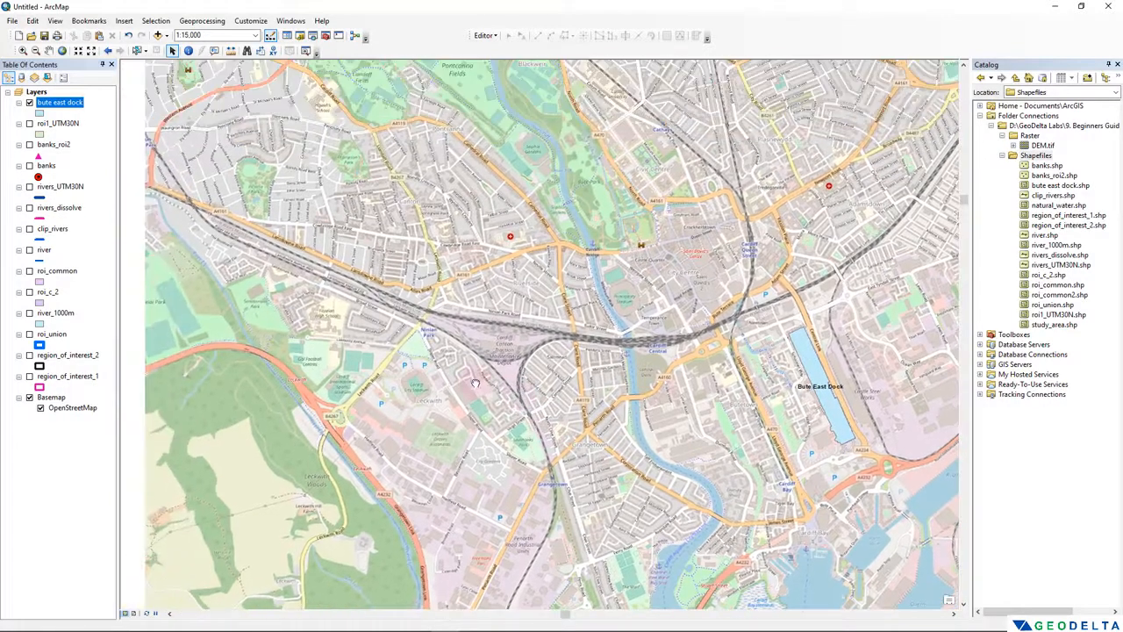
{"action": "scroll", "coordinate": [465, 411], "scroll_direction": "up", "scroll_amount": 3}
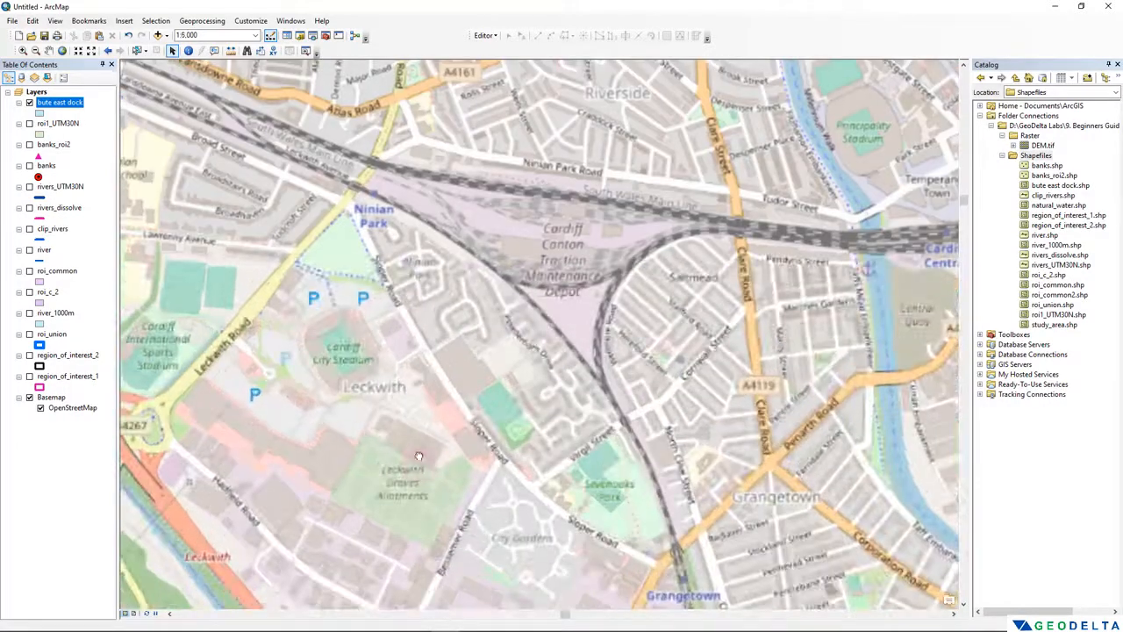
{"action": "left_click", "coordinate": [431, 342]}
{"action": "scroll", "coordinate": [433, 343], "scroll_direction": "up", "scroll_amount": 1}
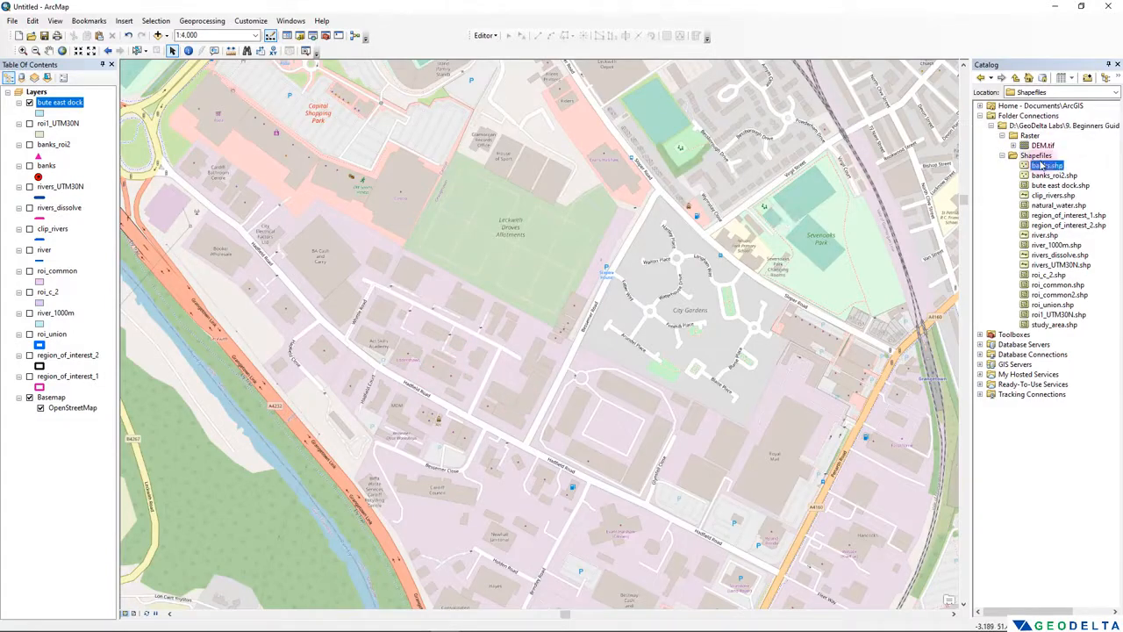
{"action": "left_click", "coordinate": [1036, 155]}
{"action": "right_click", "coordinate": [1034, 157]}
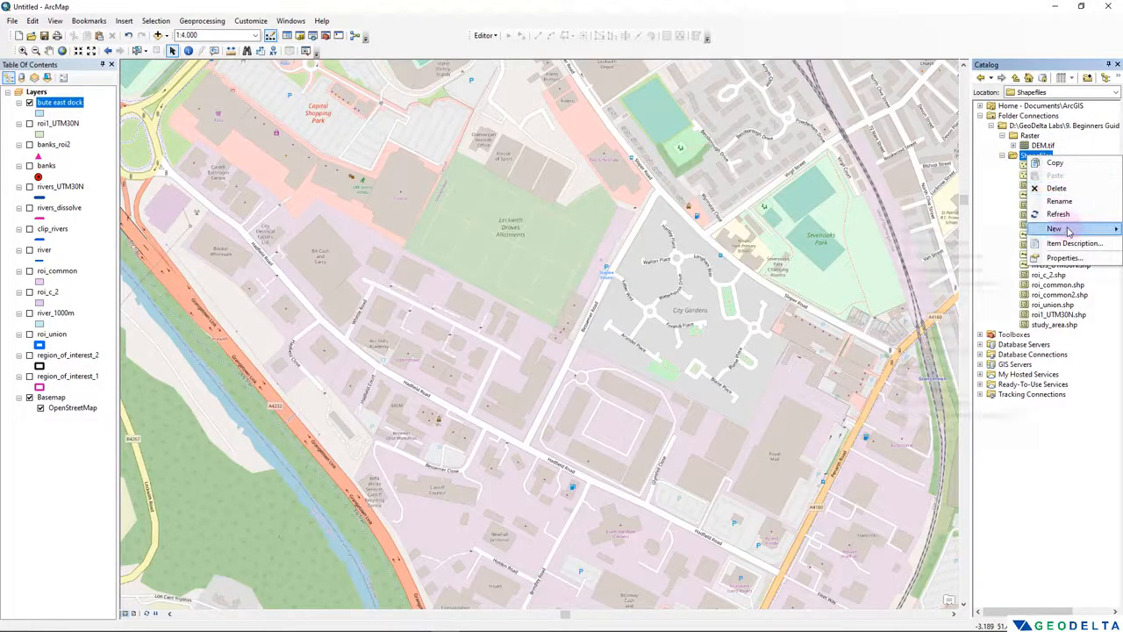
{"action": "mouse_move", "coordinate": [1055, 229]}
{"action": "left_click", "coordinate": [930, 341]}
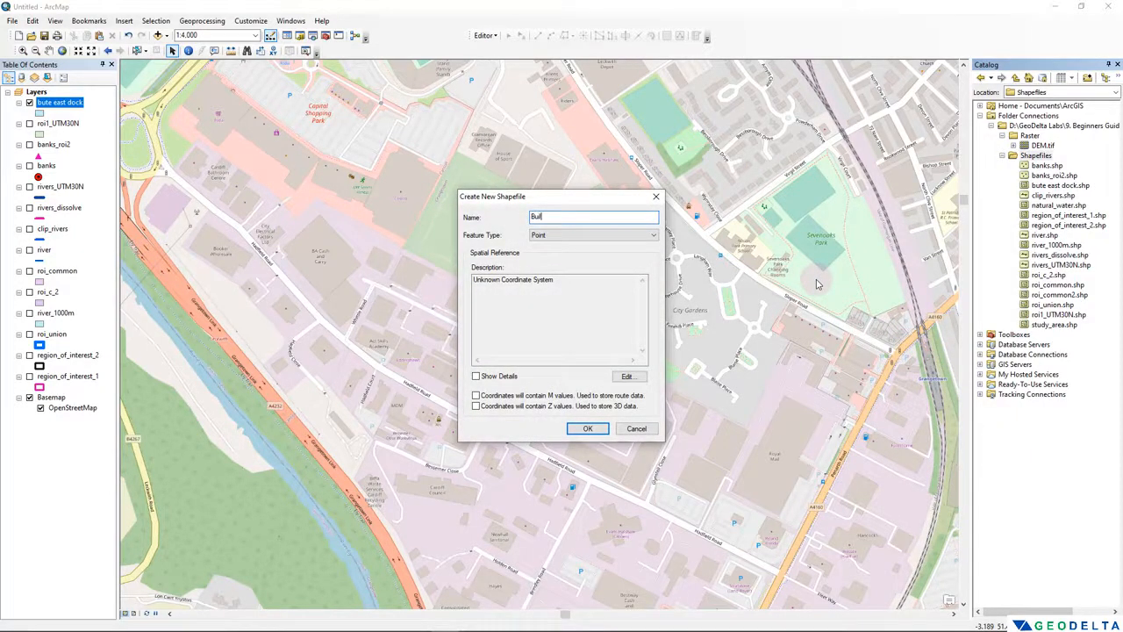
{"action": "left_click", "coordinate": [589, 234]}
{"action": "left_click", "coordinate": [570, 264]}
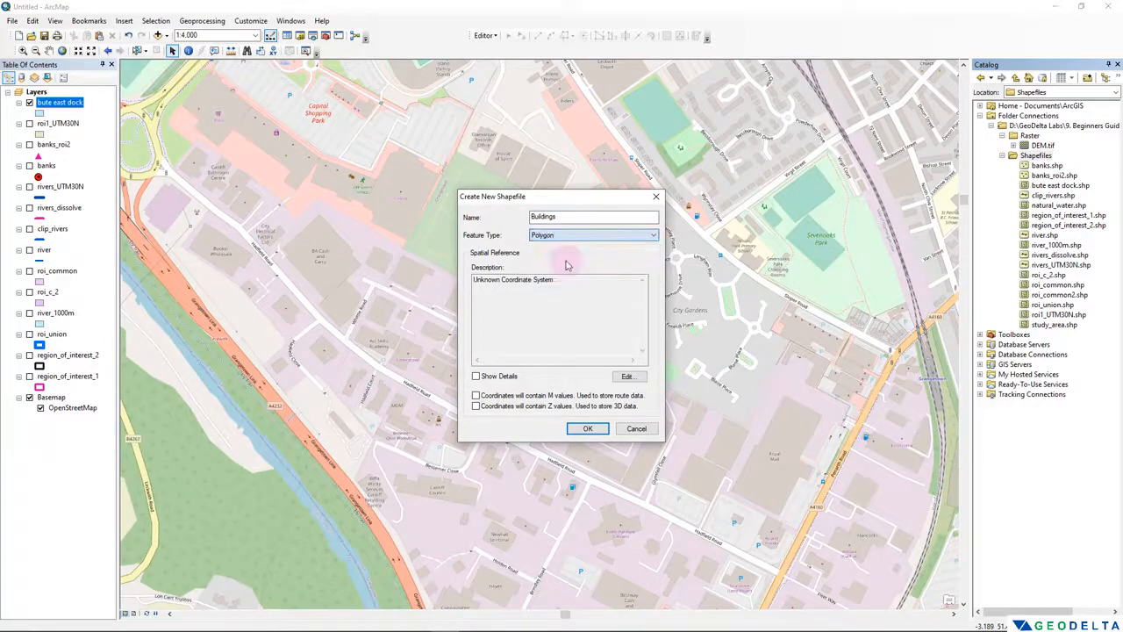
- Assign the WGS 1984 Complex UTM Zone 30N projected coordinate system to the Buildings shapefile and create it
{"action": "left_click", "coordinate": [626, 376]}
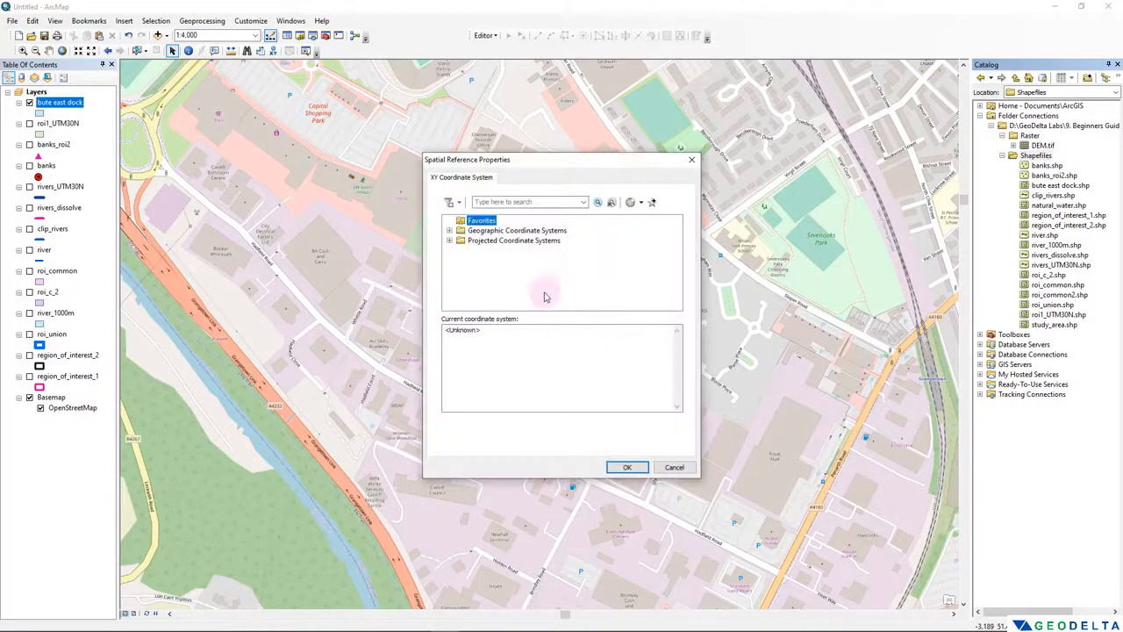
{"action": "double_click", "coordinate": [514, 242]}
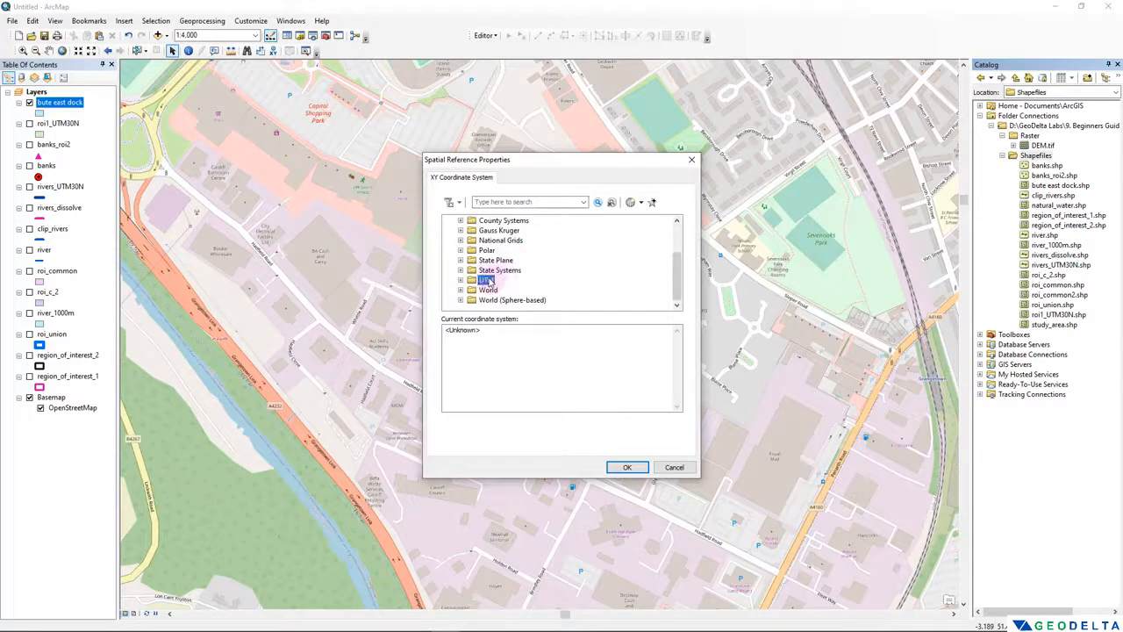
{"action": "double_click", "coordinate": [505, 280]}
{"action": "double_click", "coordinate": [504, 280]}
{"action": "double_click", "coordinate": [526, 270]}
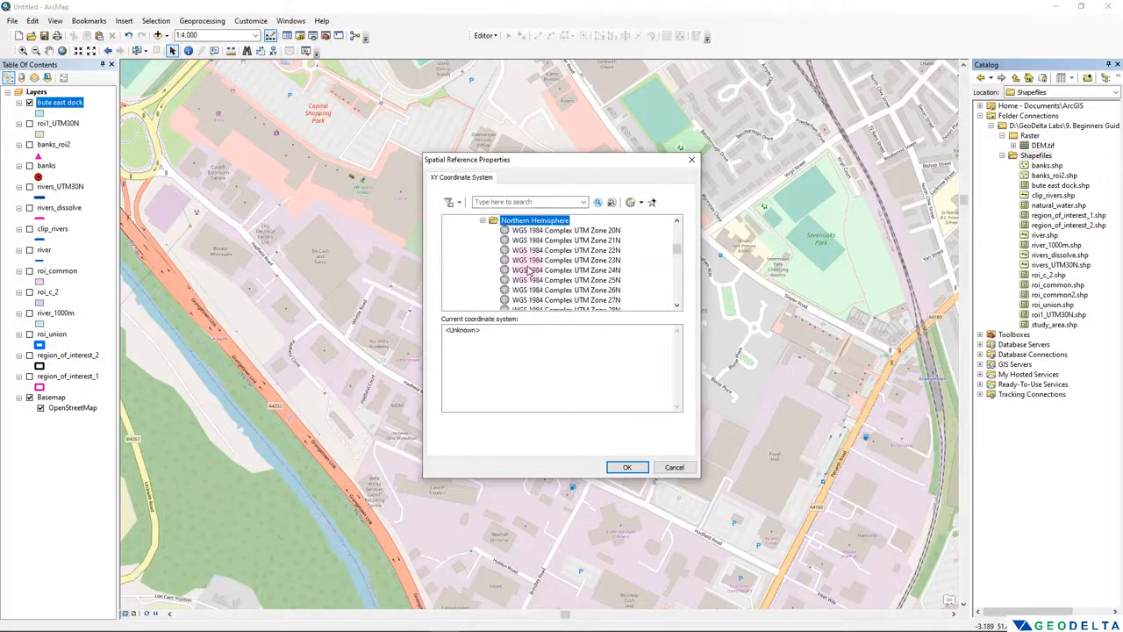
{"action": "scroll", "coordinate": [606, 274], "scroll_direction": "down", "scroll_amount": 9}
{"action": "left_click", "coordinate": [610, 272]}
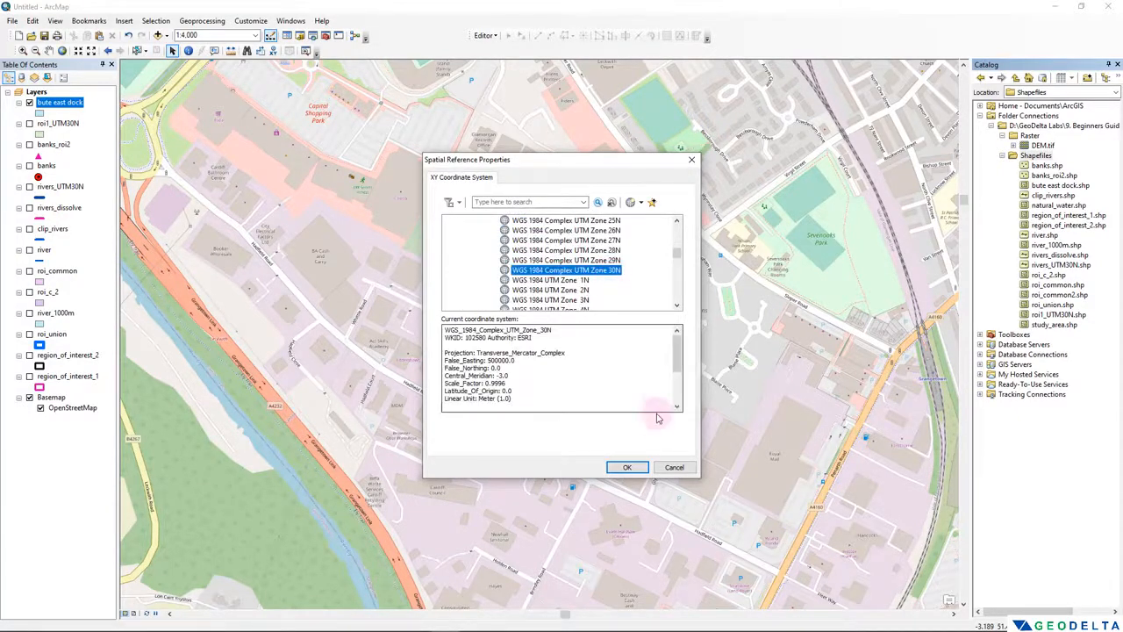
{"action": "left_click", "coordinate": [627, 467]}
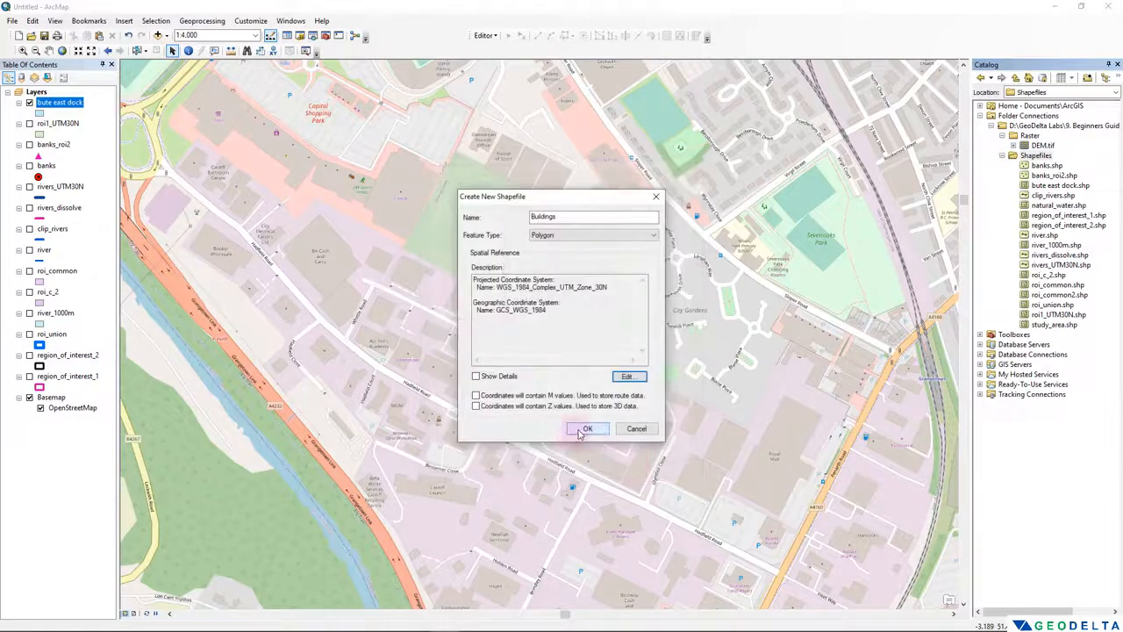
{"action": "left_click", "coordinate": [577, 428]}
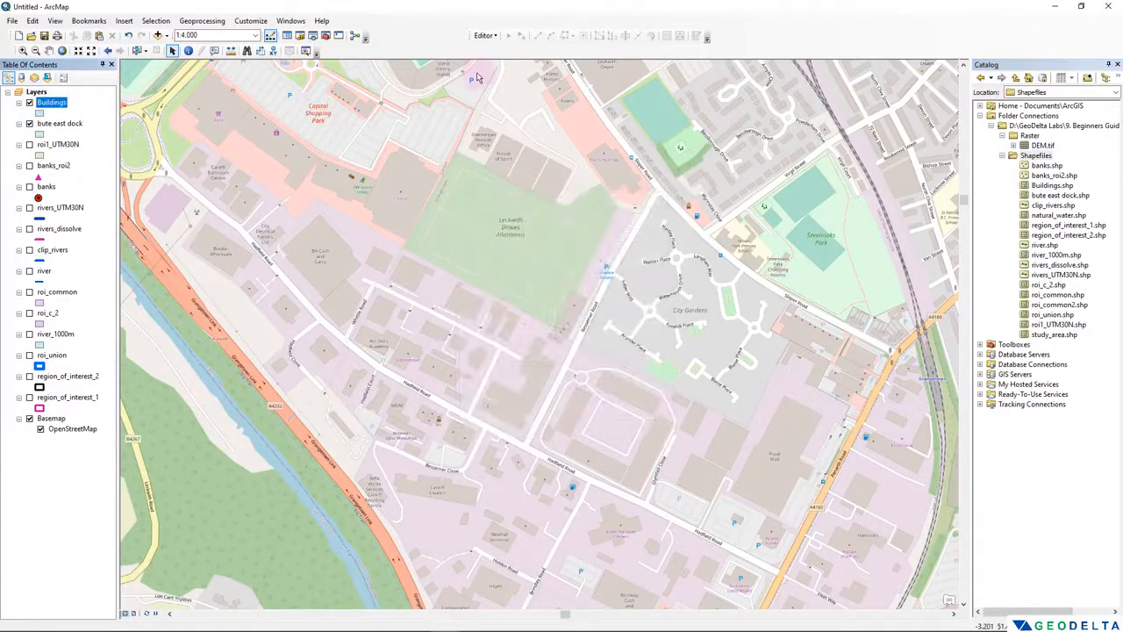
- Start editing the Buildings layer despite the spatial reference warnings and show the feature templates in place of the catalog
{"action": "right_click", "coordinate": [52, 105]}
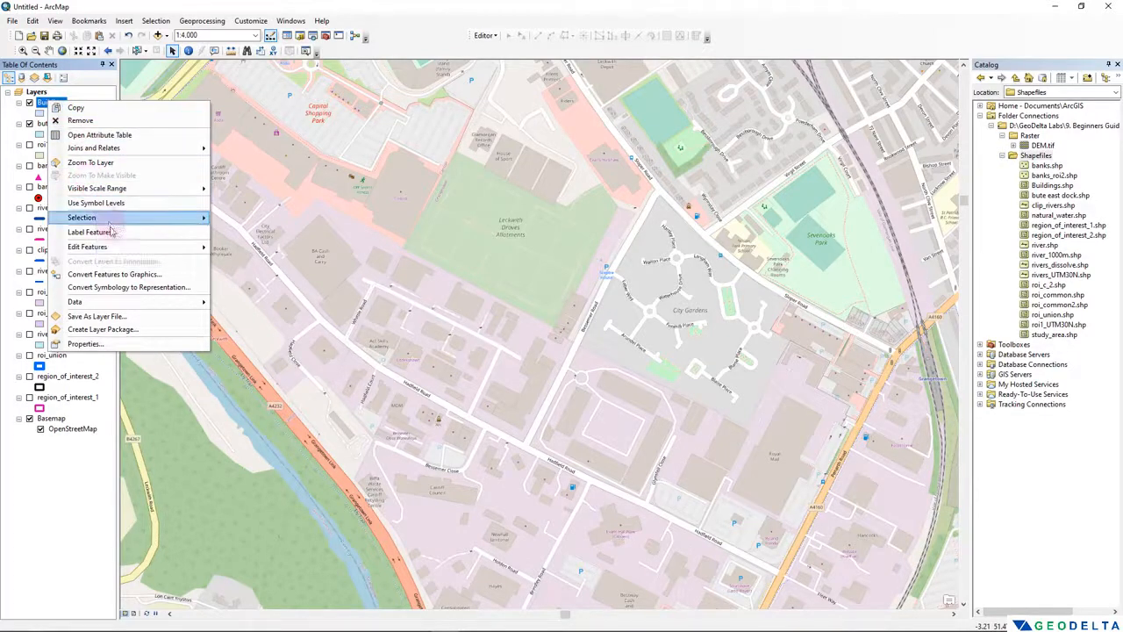
{"action": "mouse_move", "coordinate": [108, 252]}
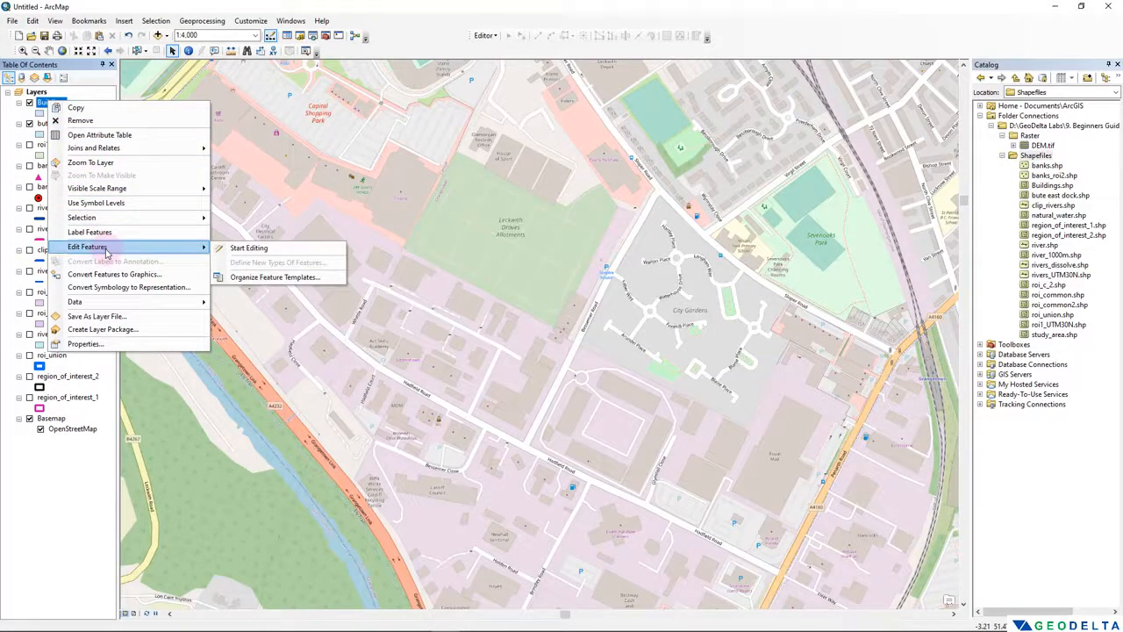
{"action": "left_click", "coordinate": [250, 248]}
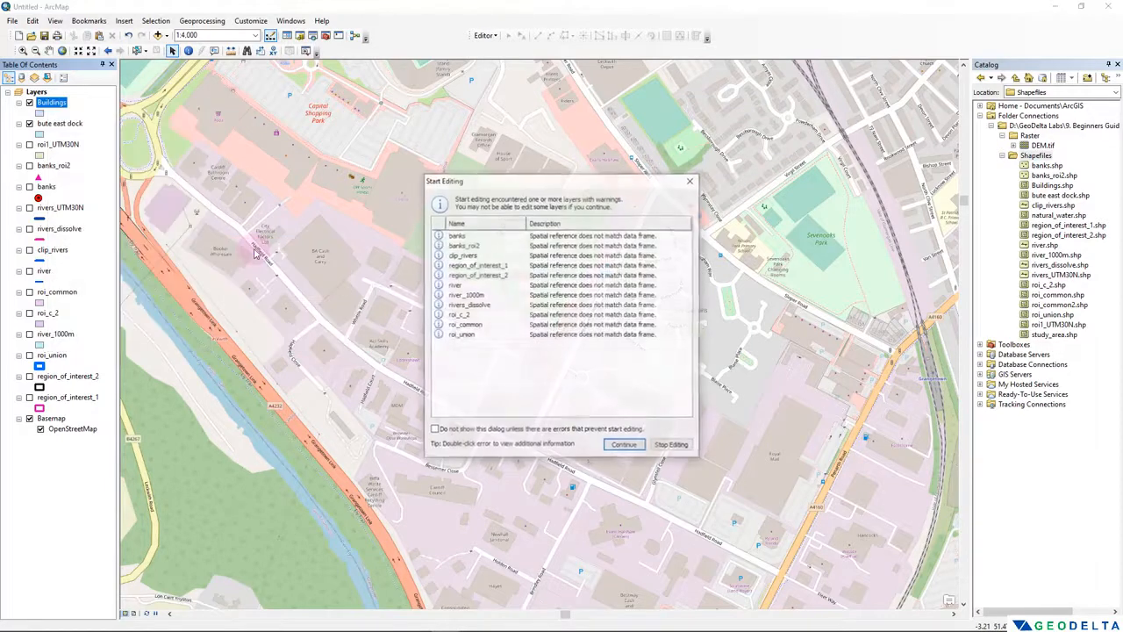
{"action": "left_click", "coordinate": [624, 446]}
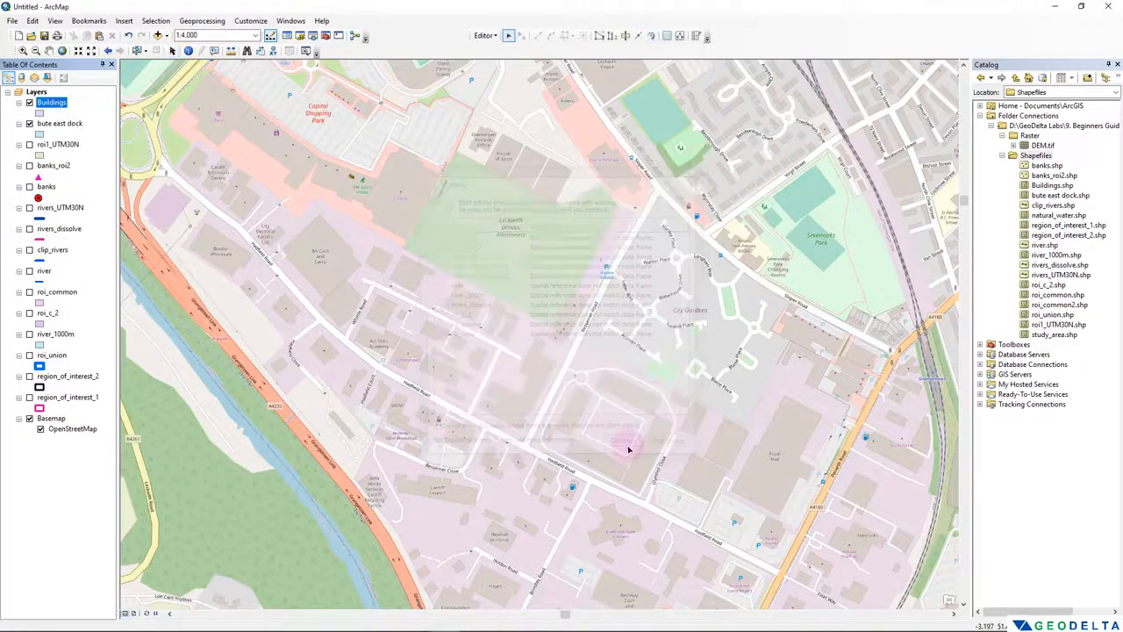
{"action": "left_click", "coordinate": [697, 37]}
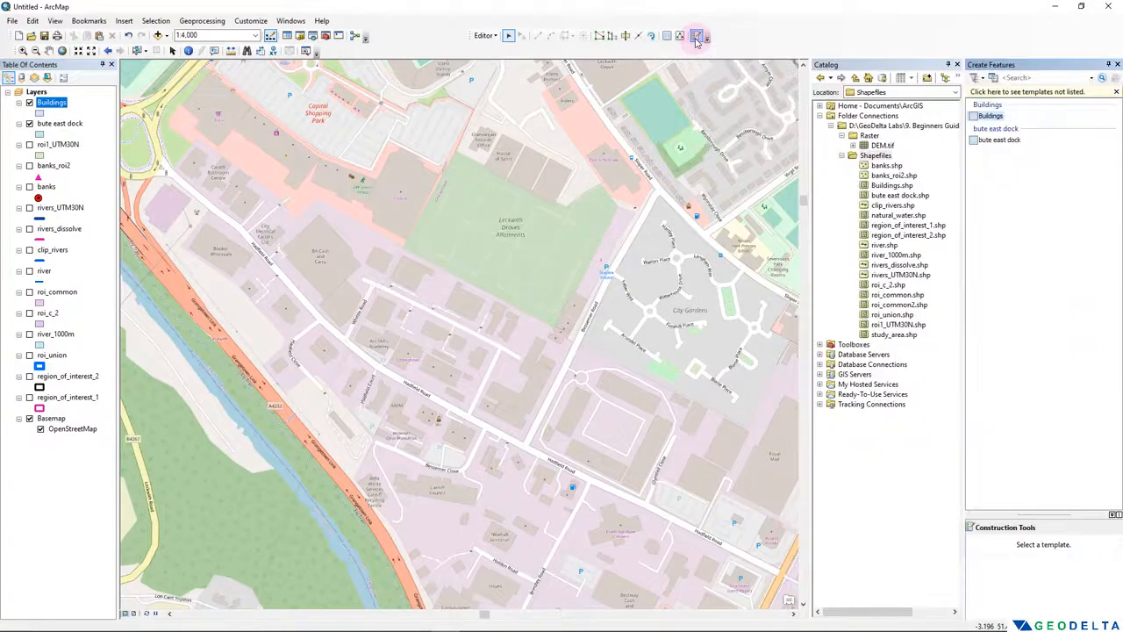
{"action": "left_click", "coordinate": [957, 64]}
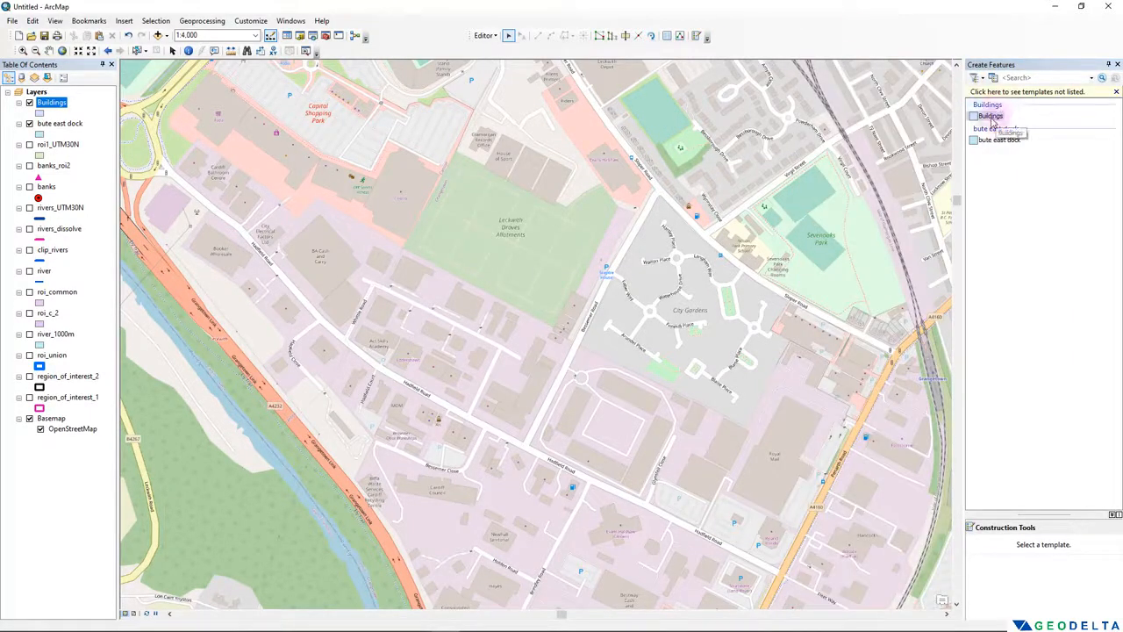
- Digitize the footprint of the Act Skills Academy building on Hadfield Road as a polygon in the Buildings layer
{"action": "left_click", "coordinate": [993, 117]}
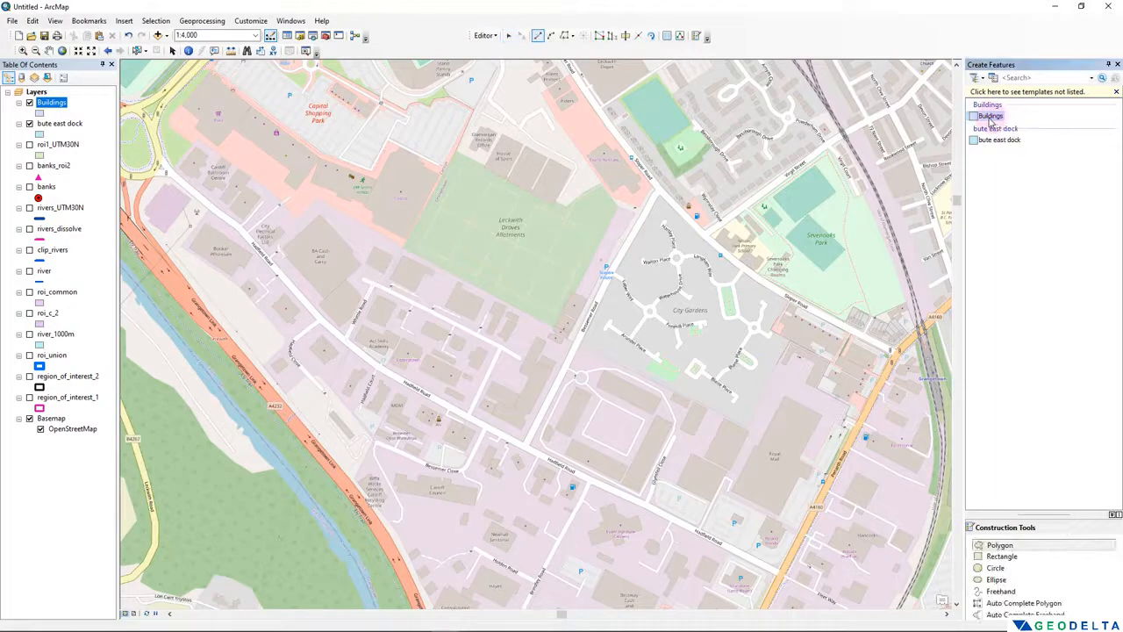
{"action": "left_click", "coordinate": [1009, 547]}
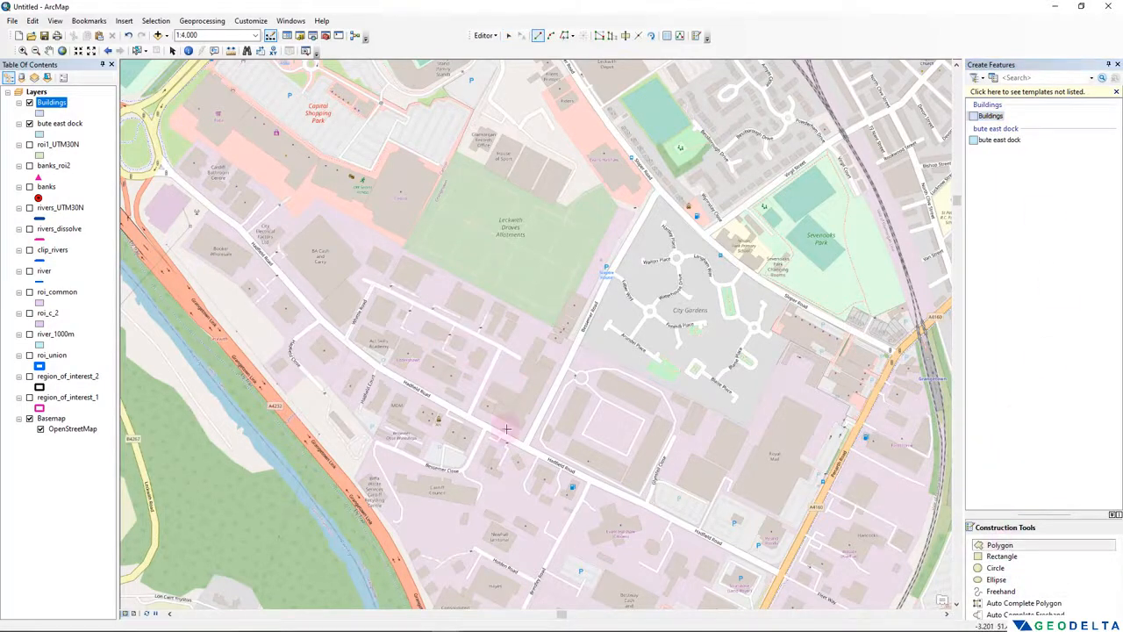
{"action": "scroll", "coordinate": [446, 365], "scroll_direction": "up", "scroll_amount": 2}
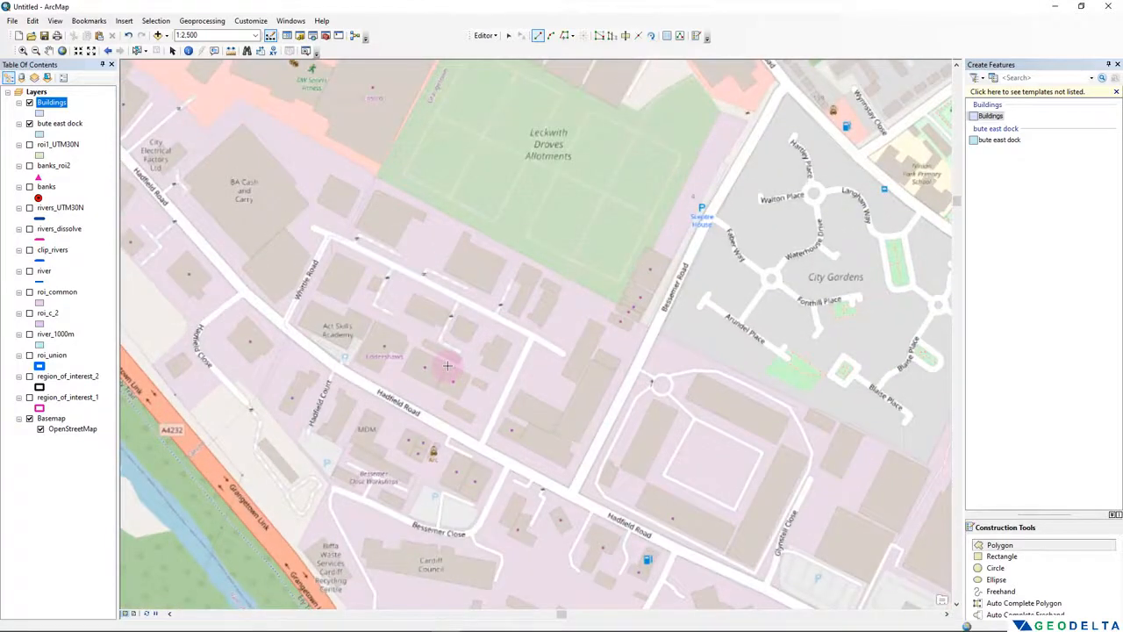
{"action": "scroll", "coordinate": [446, 365], "scroll_direction": "up", "scroll_amount": 1}
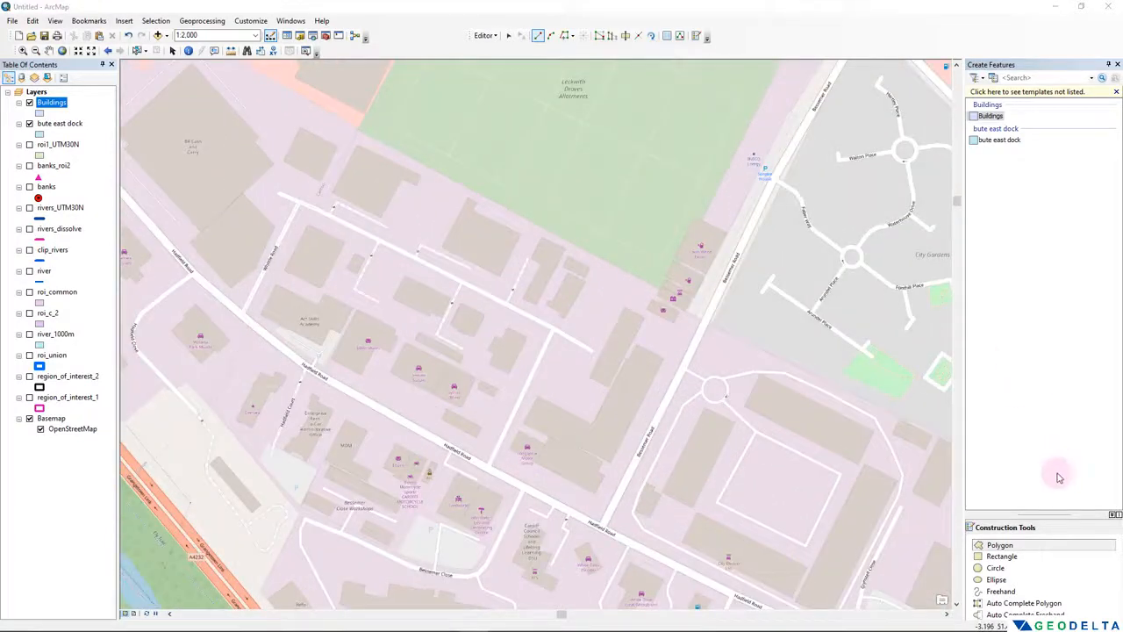
{"action": "left_click", "coordinate": [1033, 549]}
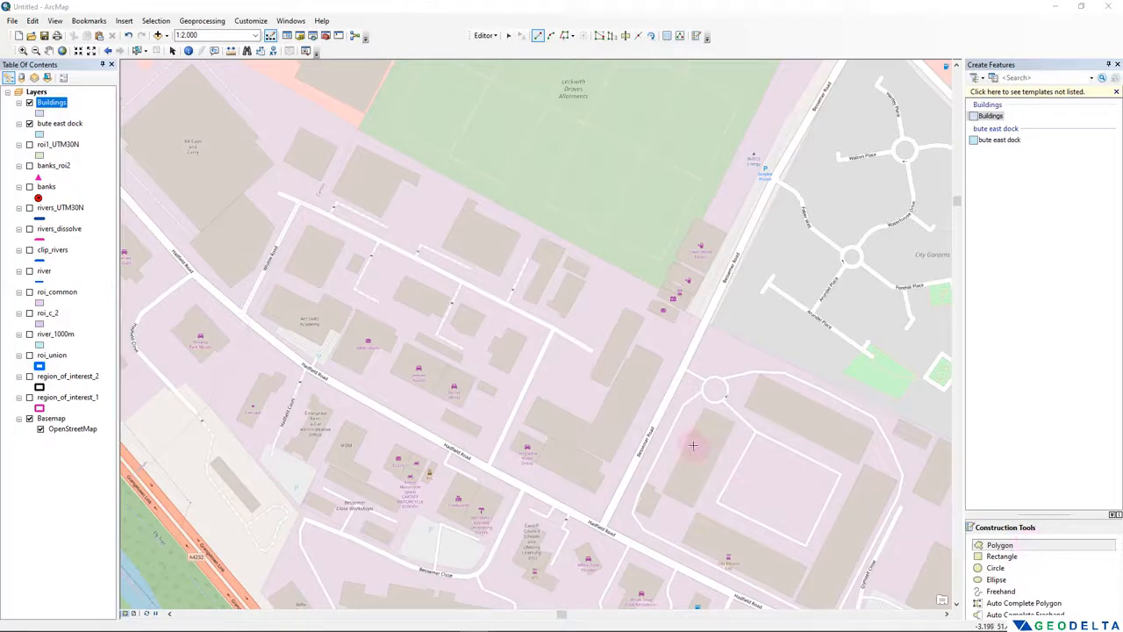
{"action": "left_click", "coordinate": [329, 330]}
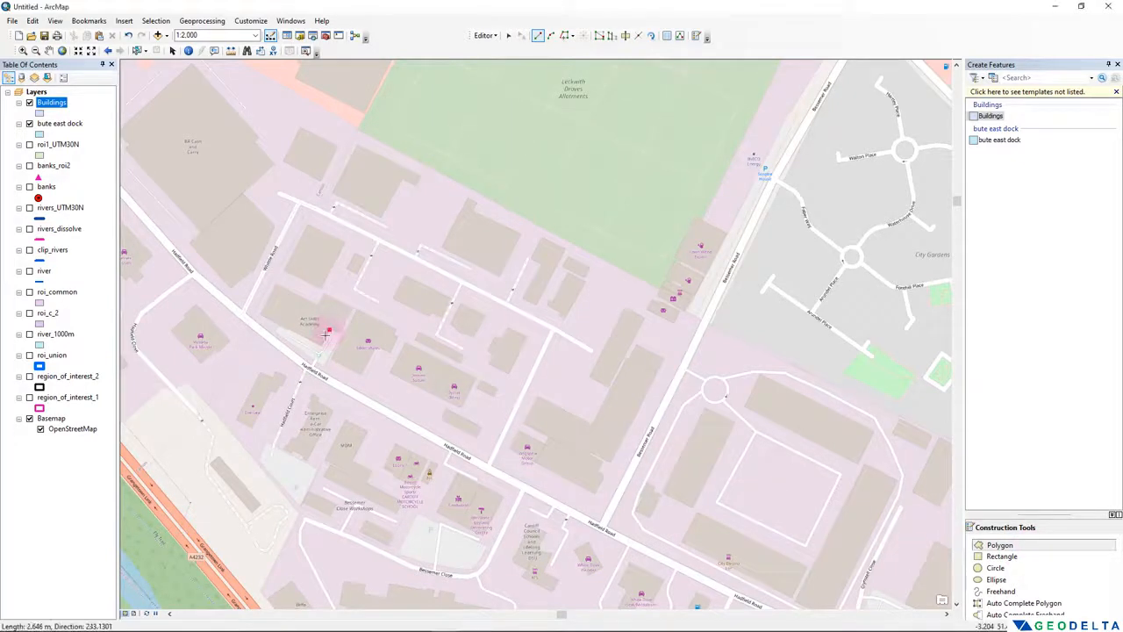
{"action": "left_click", "coordinate": [321, 345]}
{"action": "left_click", "coordinate": [260, 313]}
{"action": "left_click", "coordinate": [277, 283]}
{"action": "left_click", "coordinate": [318, 305]}
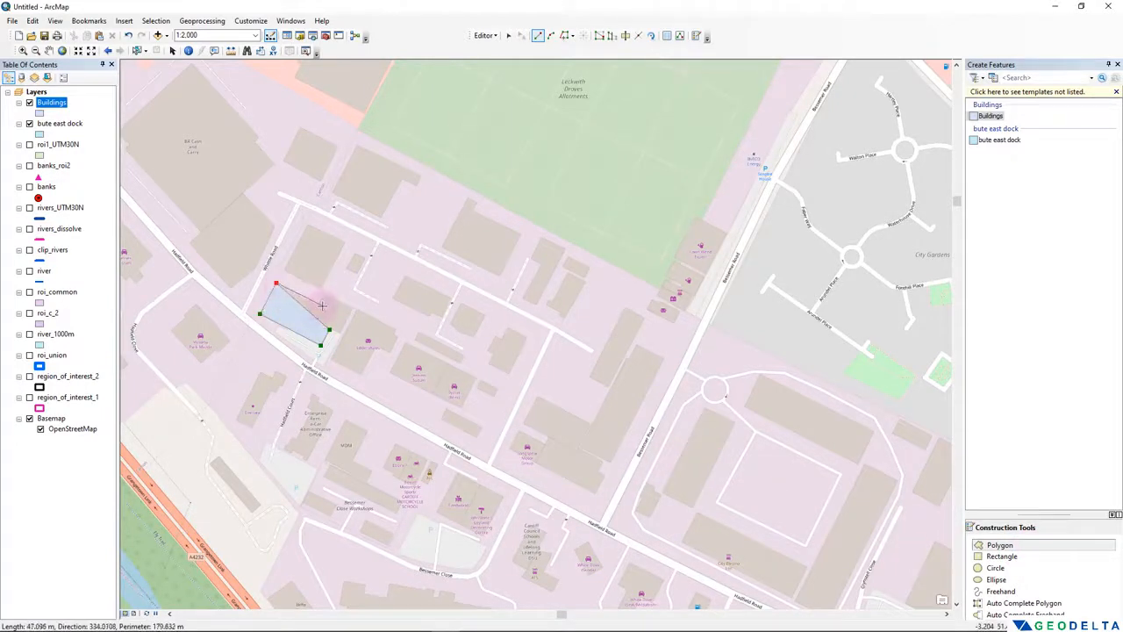
{"action": "left_click", "coordinate": [324, 294]}
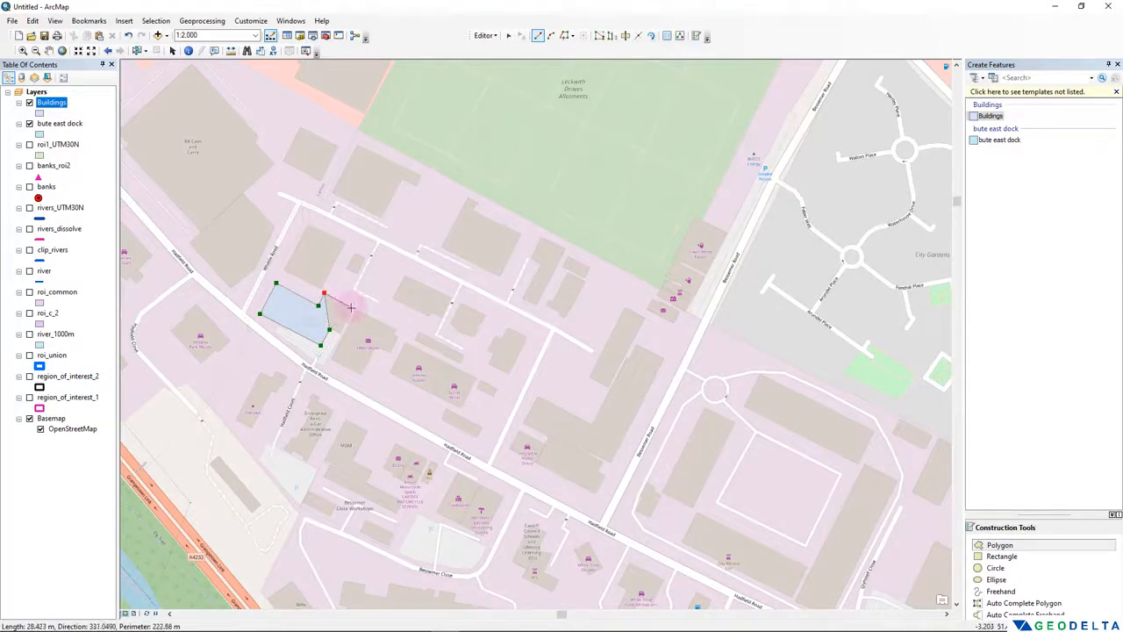
{"action": "left_click", "coordinate": [351, 309]}
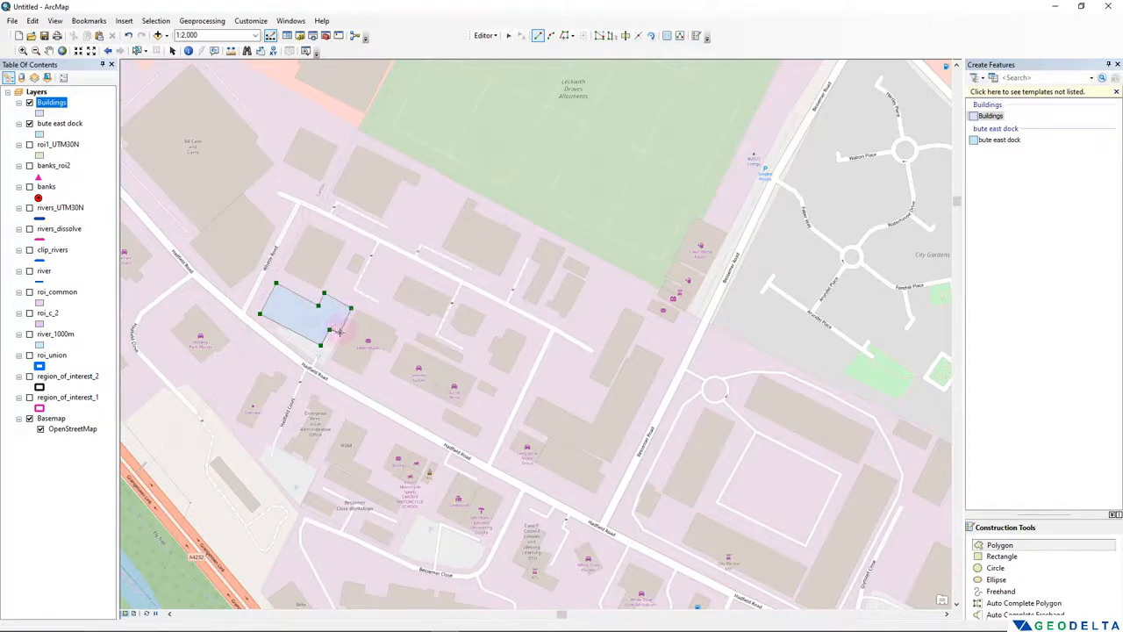
{"action": "left_click", "coordinate": [337, 331]}
{"action": "double_click", "coordinate": [336, 331]}
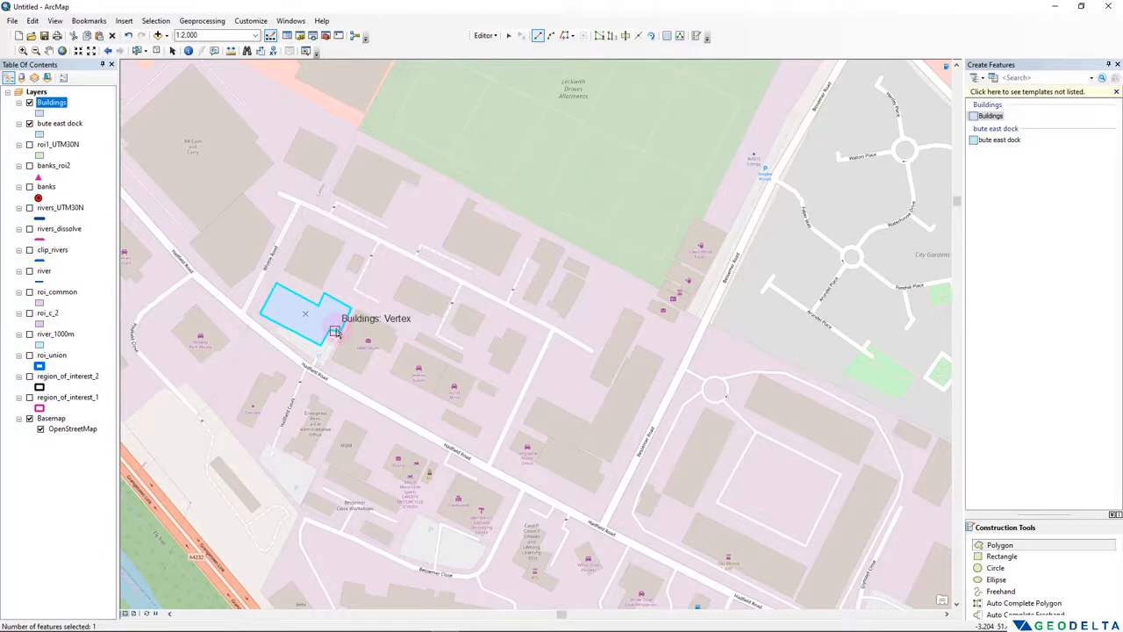
- Digitize the four-cornered building just north of the first polygon, beside Whittle Road, as a second Buildings polygon
{"action": "left_click", "coordinate": [284, 271]}
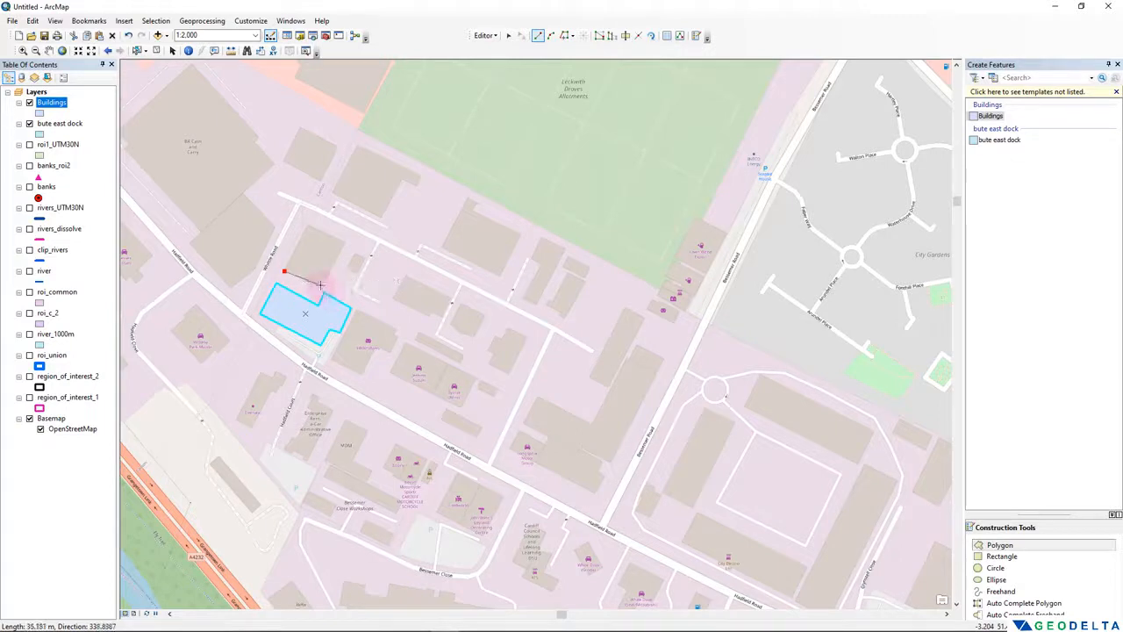
{"action": "left_click", "coordinate": [321, 286]}
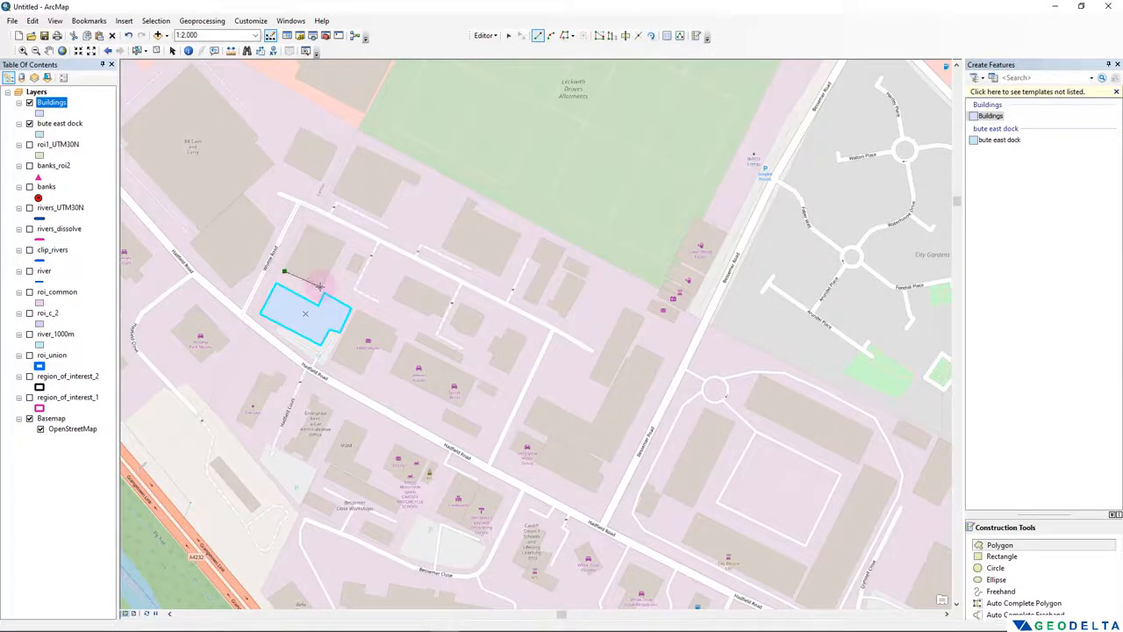
{"action": "left_click", "coordinate": [344, 243]}
{"action": "left_click", "coordinate": [308, 227]}
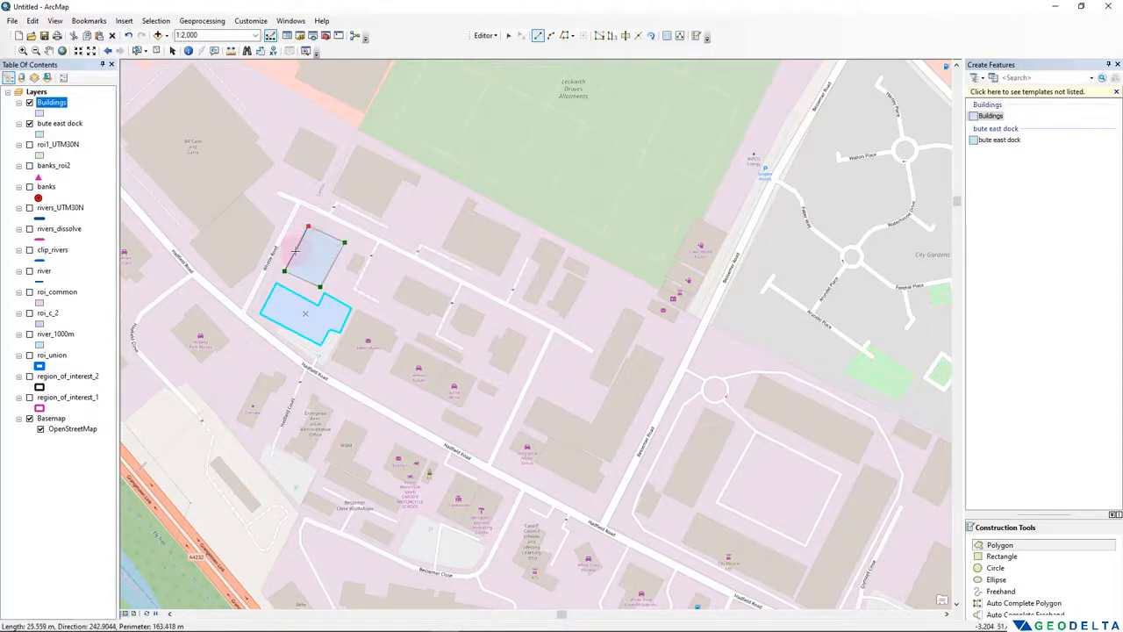
{"action": "double_click", "coordinate": [295, 252]}
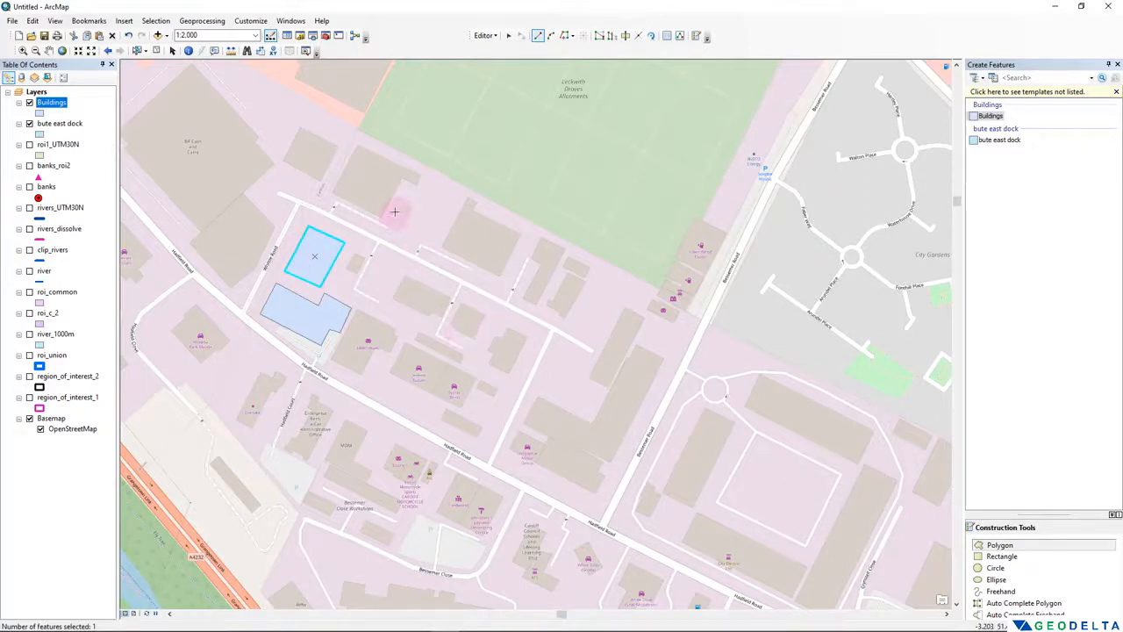
- Open the Buildings attribute table, shrink it and place it clear of the digitized polygons
{"action": "left_click", "coordinate": [48, 103]}
{"action": "right_click", "coordinate": [45, 104]}
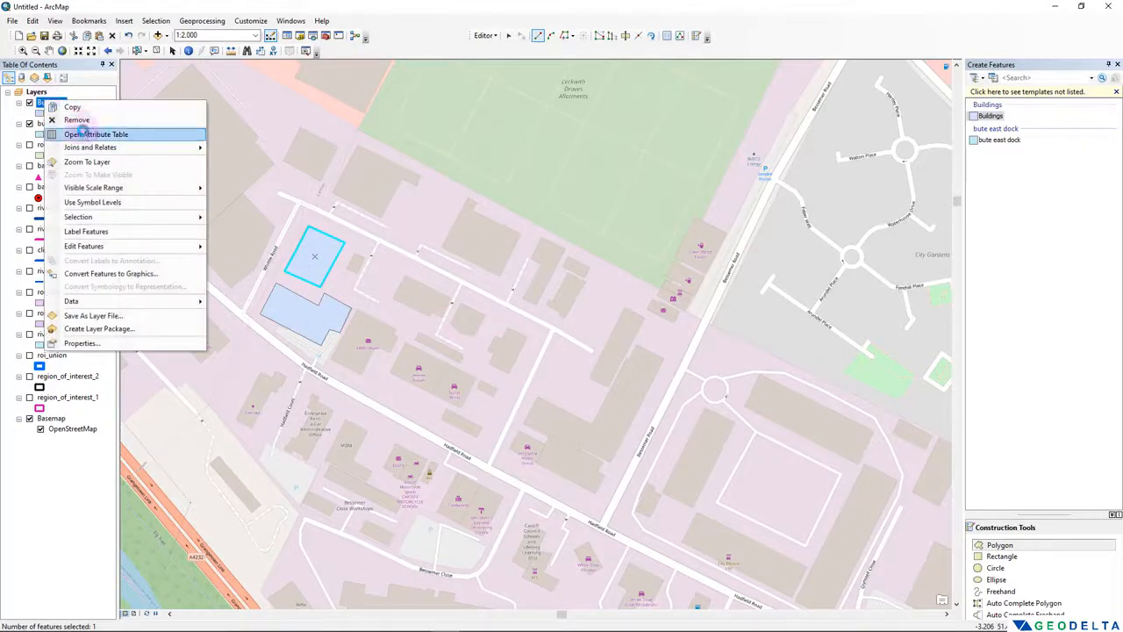
{"action": "left_click", "coordinate": [83, 133]}
{"action": "left_click_drag", "start_coordinate": [302, 418], "coordinate": [688, 198]}
{"action": "left_click_drag", "start_coordinate": [585, 240], "coordinate": [802, 241]}
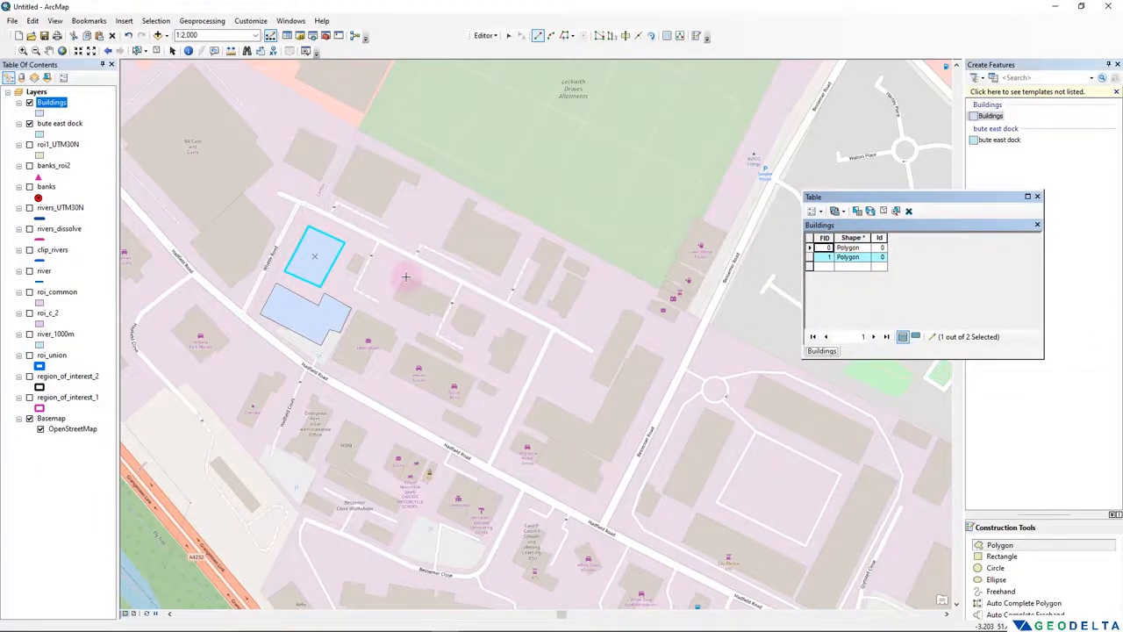
- Digitize the notched building east of the second polygon and the larger building beside the Leckwith Droves Allotments as two more Buildings polygons
{"action": "left_click", "coordinate": [405, 276]}
{"action": "left_click", "coordinate": [392, 299]}
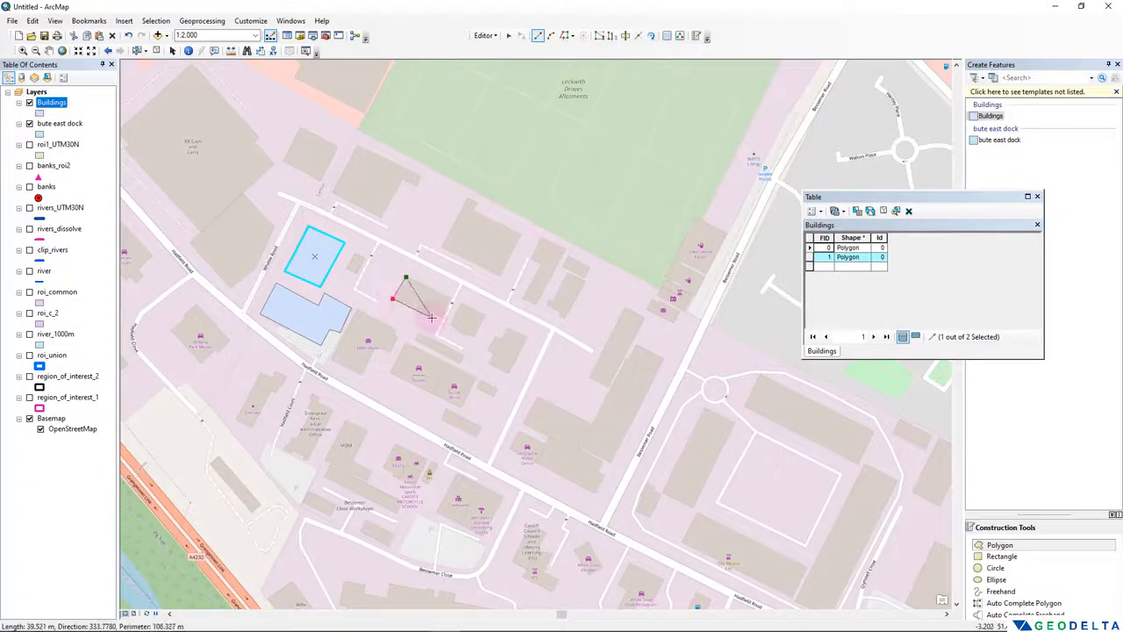
{"action": "left_click", "coordinate": [432, 317]}
{"action": "left_click", "coordinate": [434, 311]}
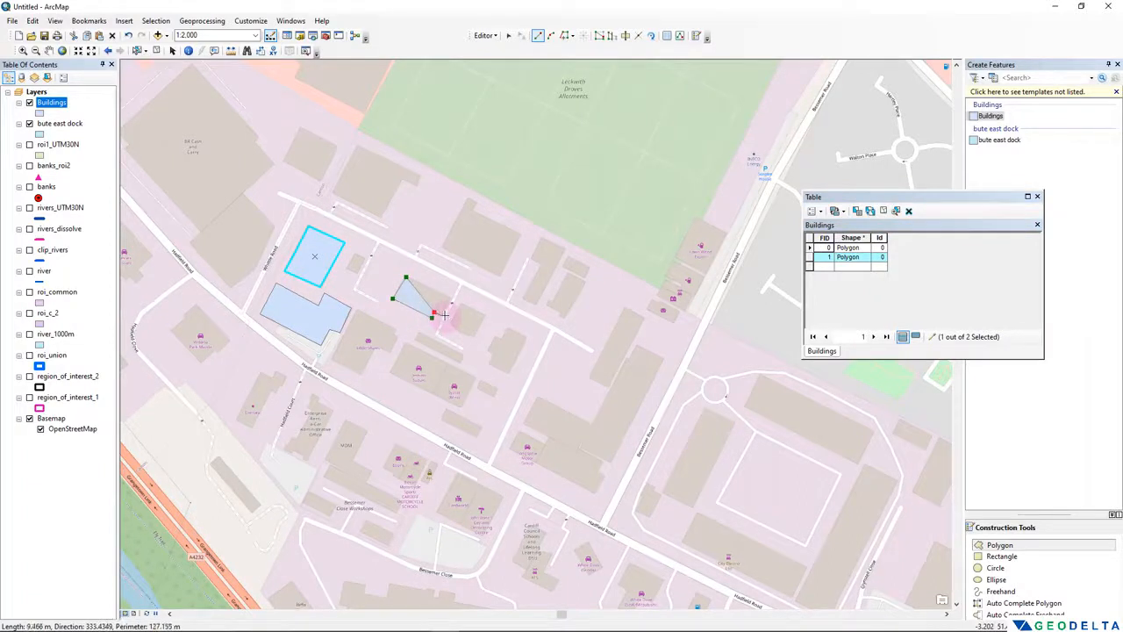
{"action": "left_click", "coordinate": [443, 314]}
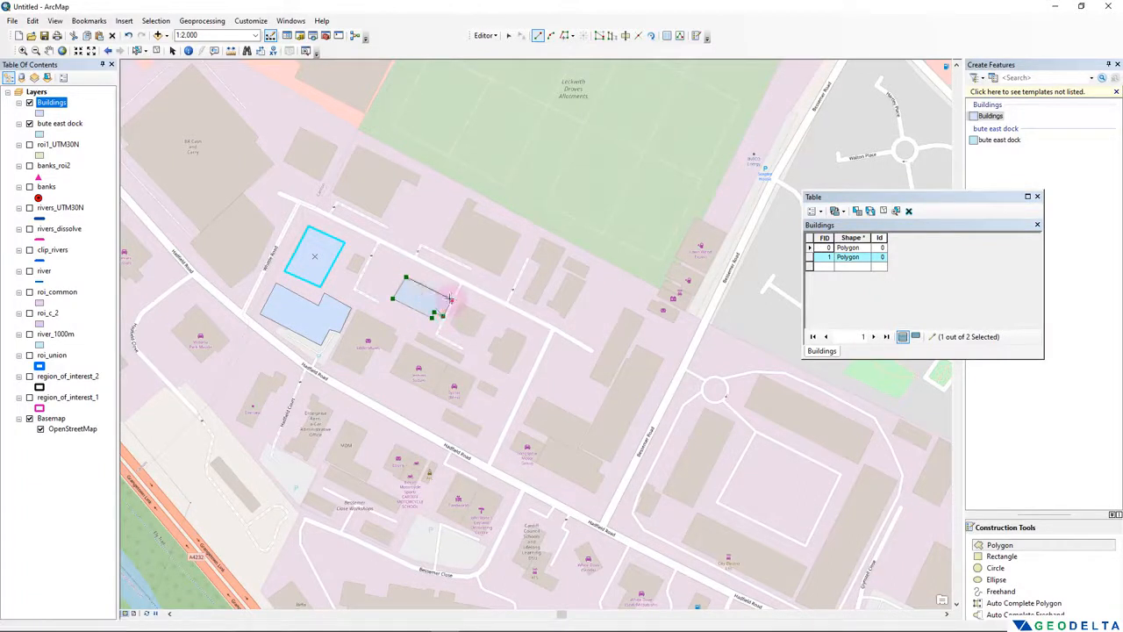
{"action": "left_click", "coordinate": [450, 300]}
{"action": "double_click", "coordinate": [430, 288]}
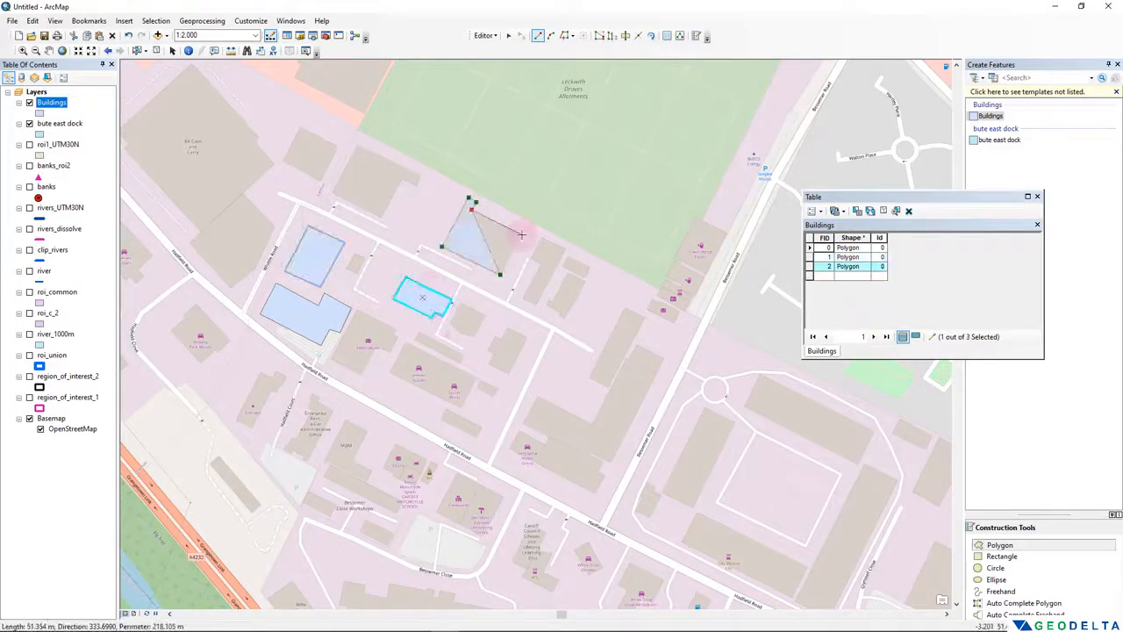
{"action": "left_click", "coordinate": [521, 234]}
{"action": "double_click", "coordinate": [508, 260]}
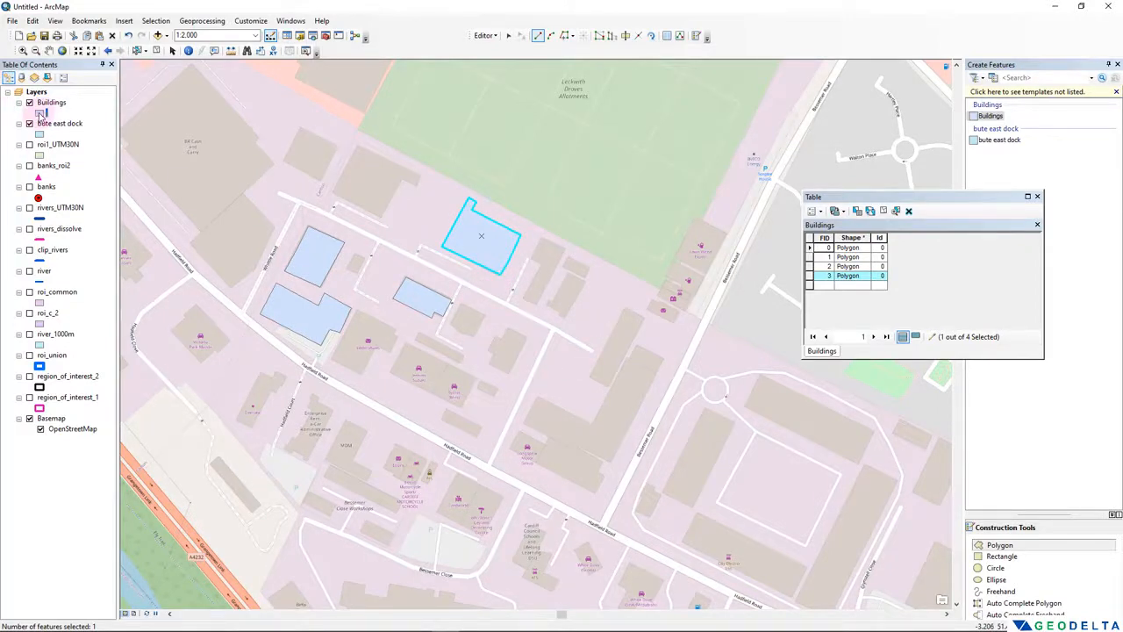
- Symbolize the Buildings layer with no fill color and a red outline of width 2
{"action": "left_click", "coordinate": [39, 113]}
{"action": "left_click", "coordinate": [293, 304]}
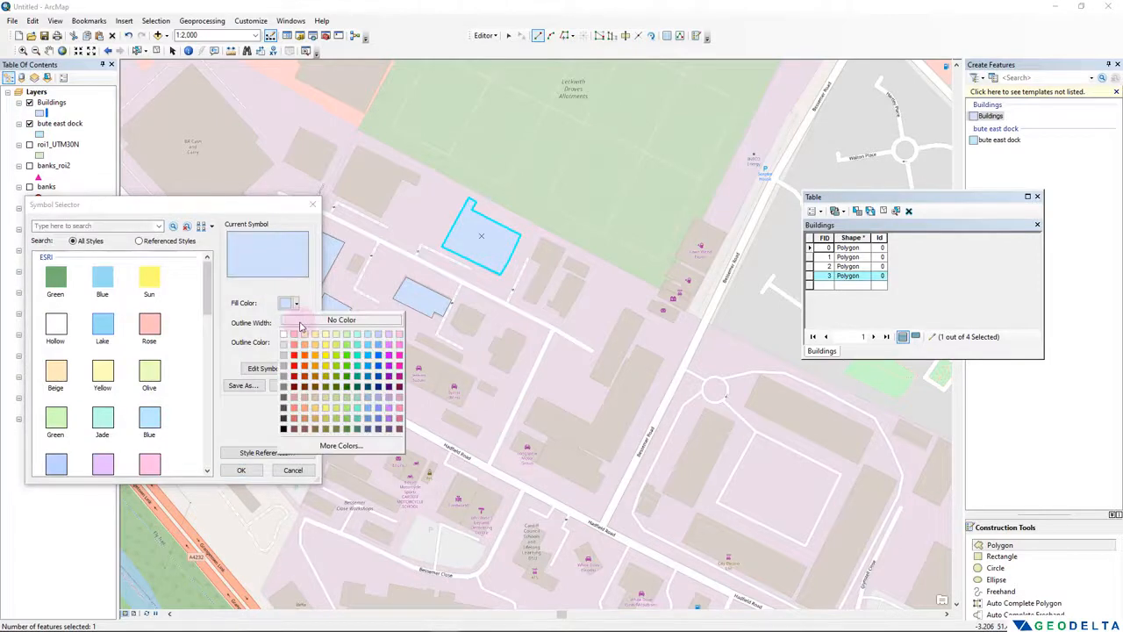
{"action": "left_click", "coordinate": [302, 321]}
{"action": "left_click", "coordinate": [296, 343]}
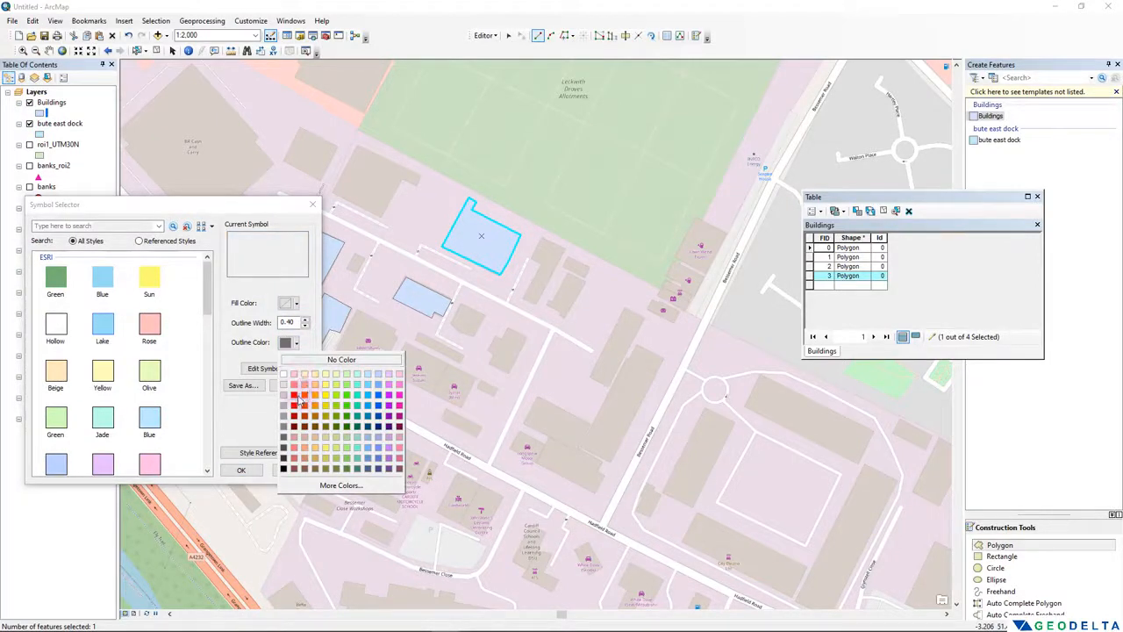
{"action": "left_click", "coordinate": [295, 395]}
{"action": "double_click", "coordinate": [286, 322]}
{"action": "type", "text": "2"}
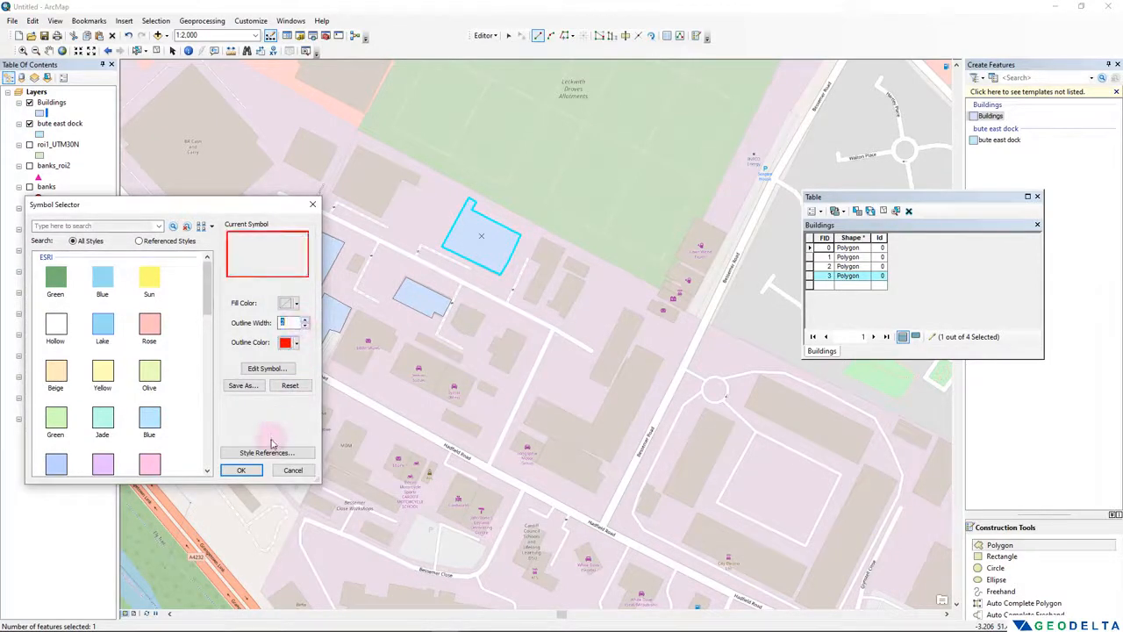
{"action": "left_click", "coordinate": [242, 470]}
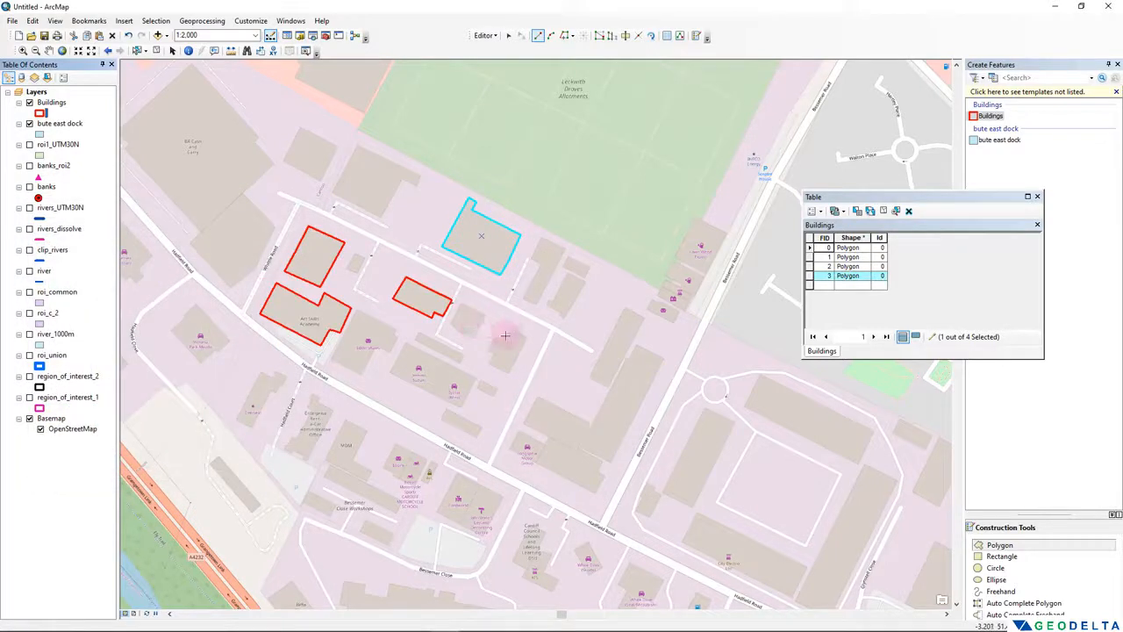
- Digitize the long four-cornered building south of the notched one, along the north side of Hadfield Road, as a Buildings polygon
{"action": "left_click", "coordinate": [405, 343]}
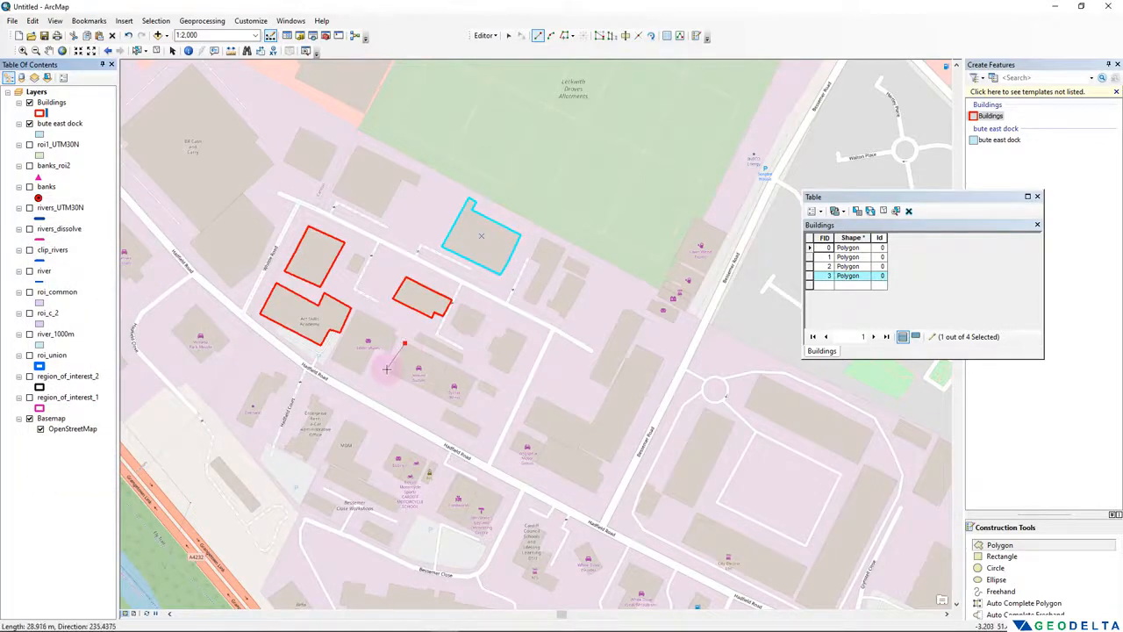
{"action": "left_click", "coordinate": [389, 373]}
{"action": "left_click", "coordinate": [460, 405]}
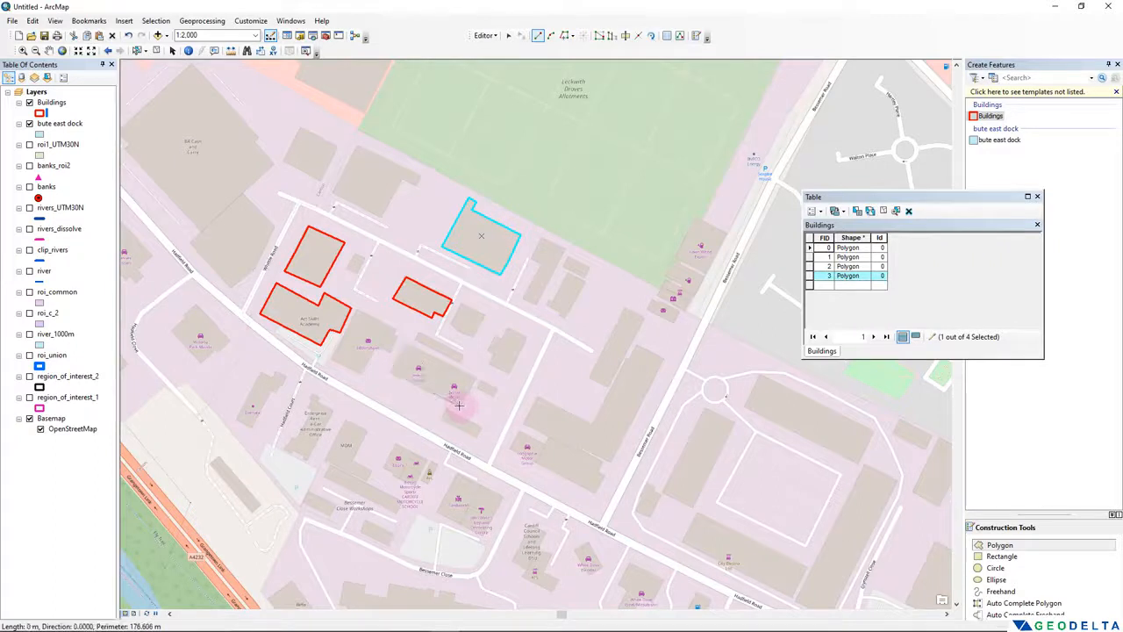
{"action": "left_click", "coordinate": [473, 378]}
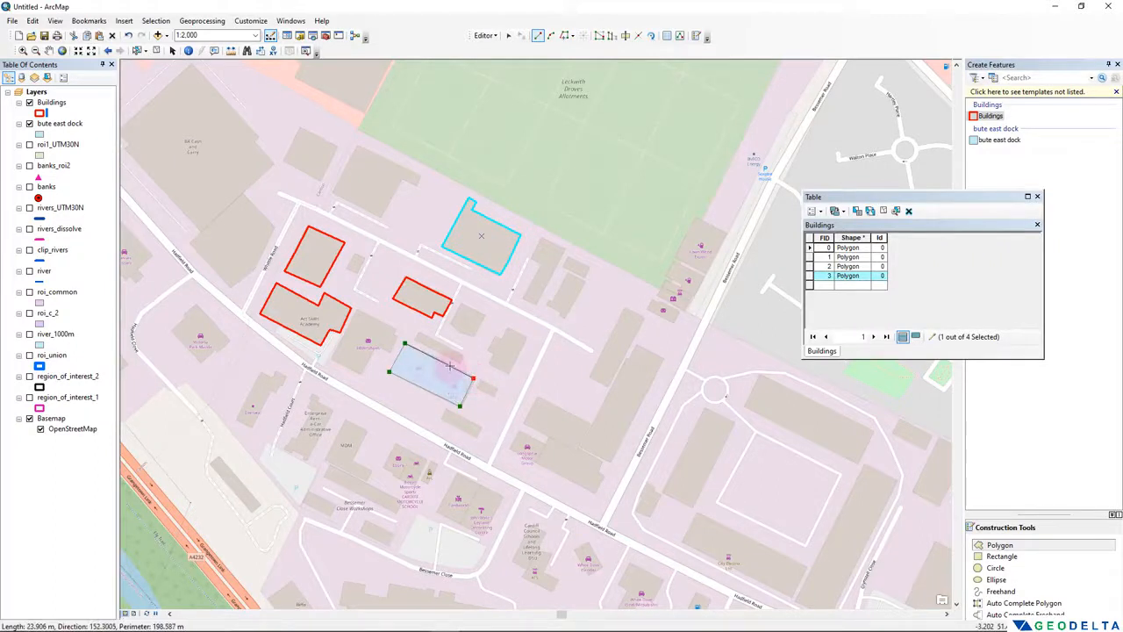
{"action": "double_click", "coordinate": [450, 366]}
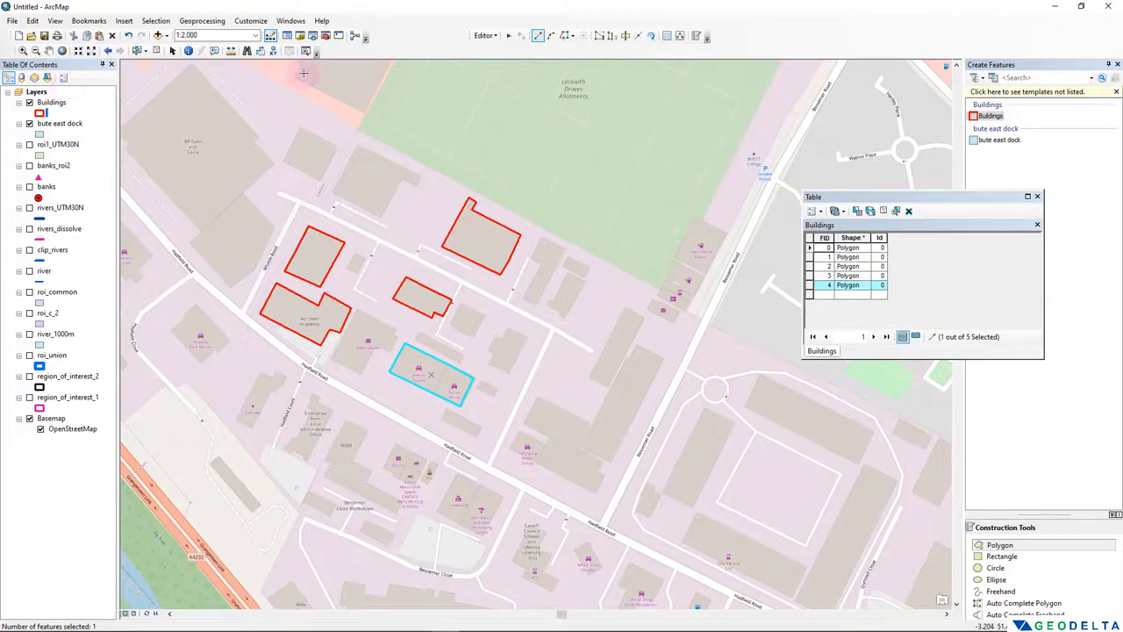
- Stop the editing session and save the digitized building polygons
{"action": "left_click", "coordinate": [483, 35]}
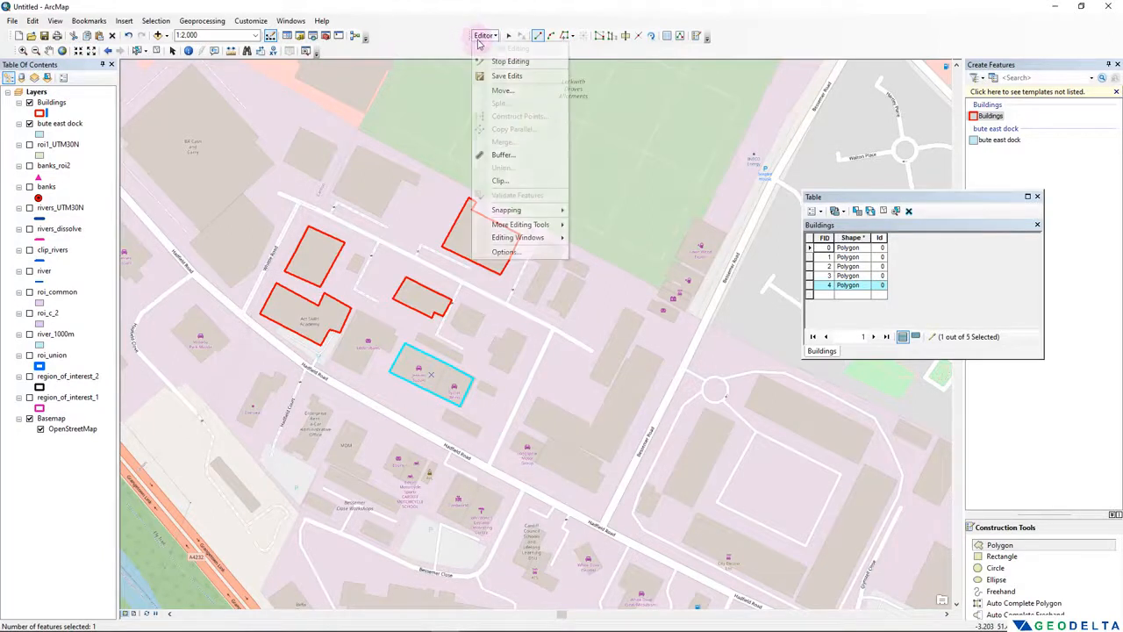
{"action": "left_click", "coordinate": [529, 62]}
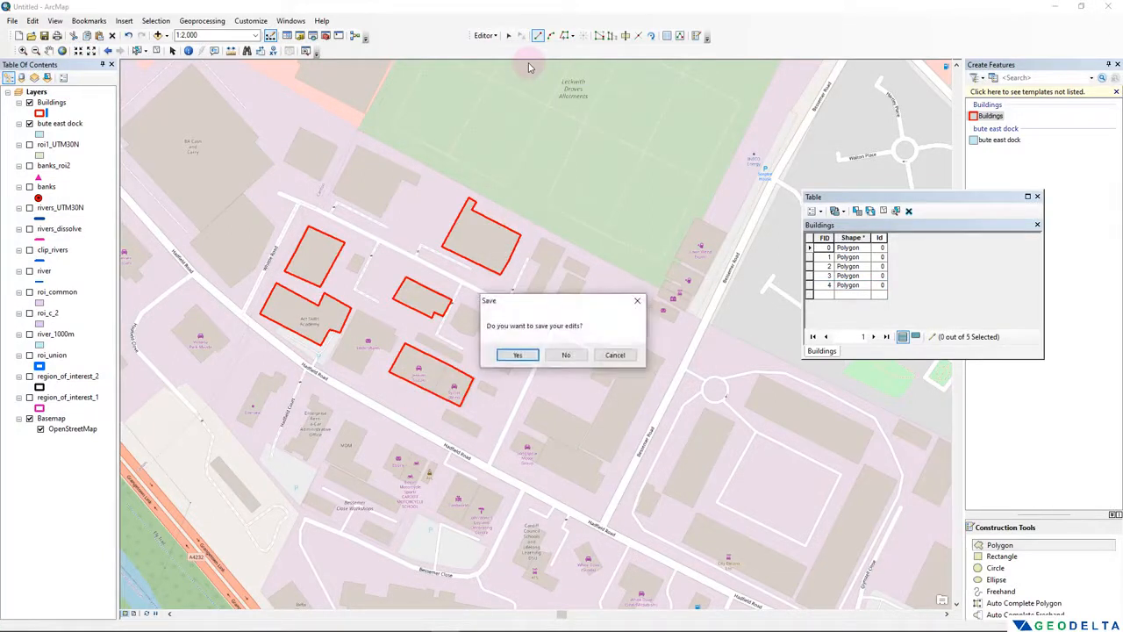
{"action": "left_click", "coordinate": [518, 355]}
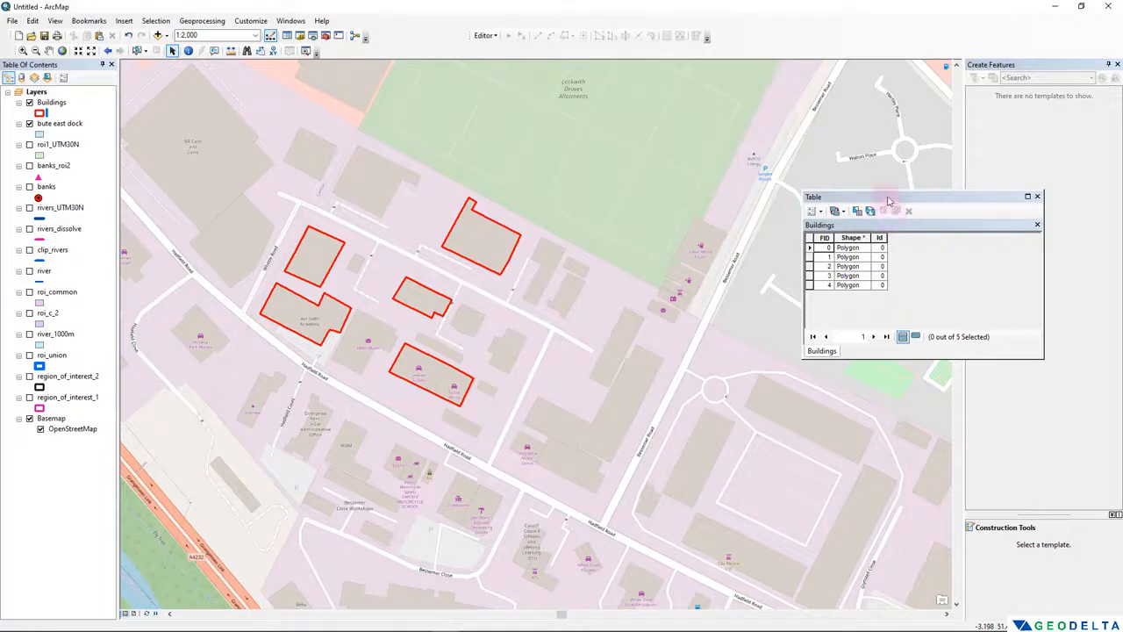
- Add a Text field called name to the Buildings attribute table and widen the table window to show the whole column
{"action": "left_click_drag", "start_coordinate": [886, 199], "coordinate": [848, 201]}
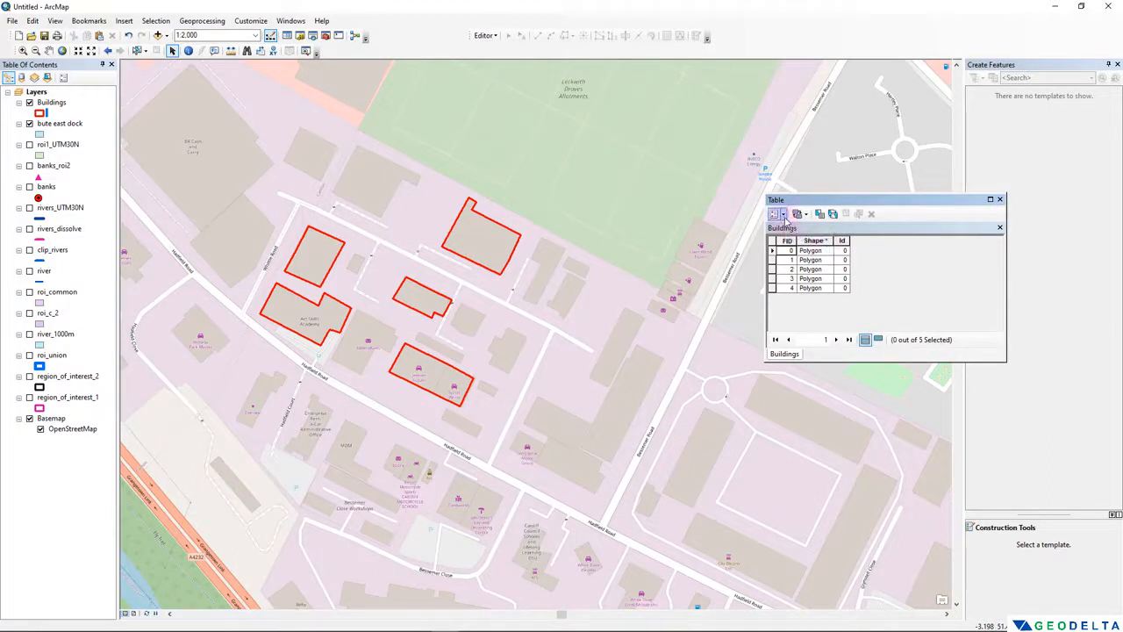
{"action": "left_click", "coordinate": [791, 214]}
{"action": "left_click", "coordinate": [779, 309]}
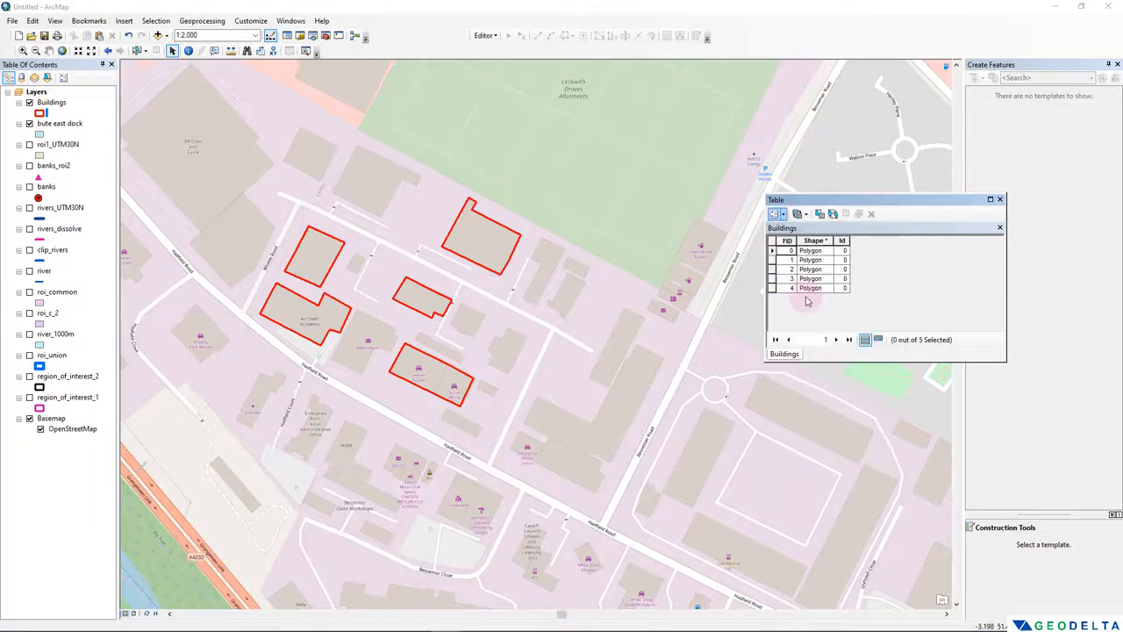
{"action": "type", "text": "name"}
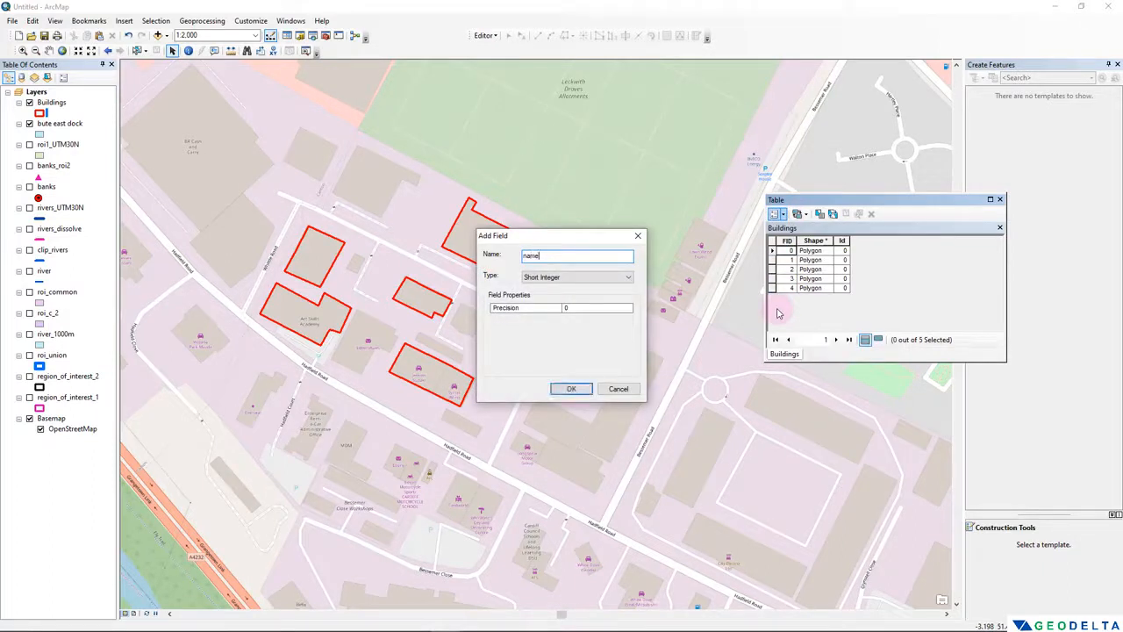
{"action": "left_click", "coordinate": [583, 278]}
{"action": "left_click", "coordinate": [578, 320]}
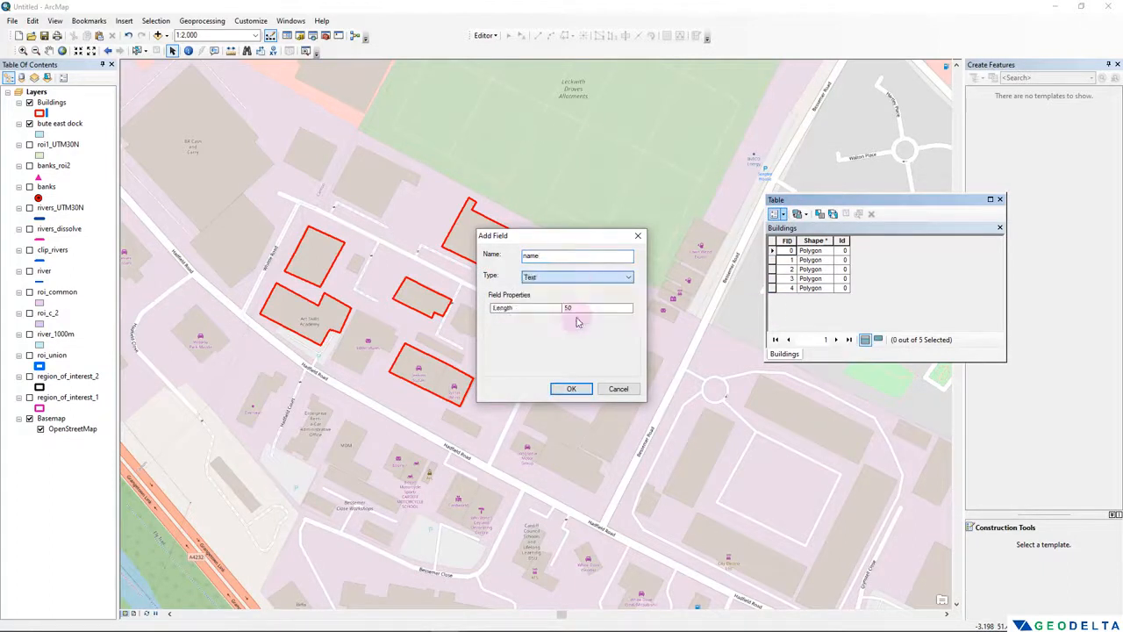
{"action": "left_click", "coordinate": [571, 388]}
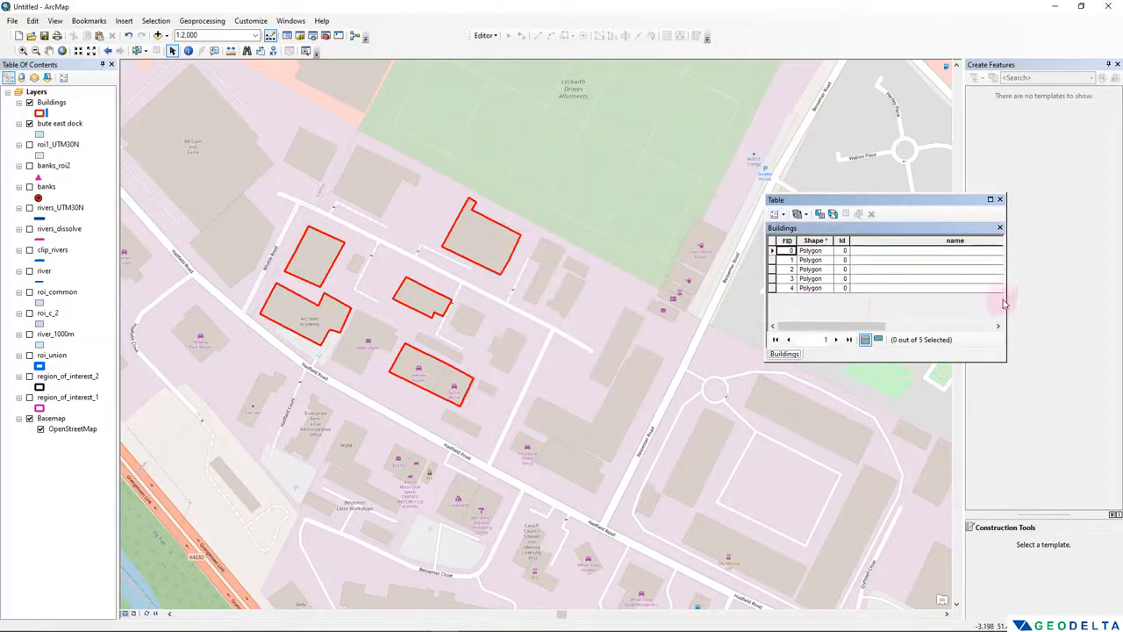
{"action": "left_click_drag", "start_coordinate": [1006, 299], "coordinate": [1103, 299]}
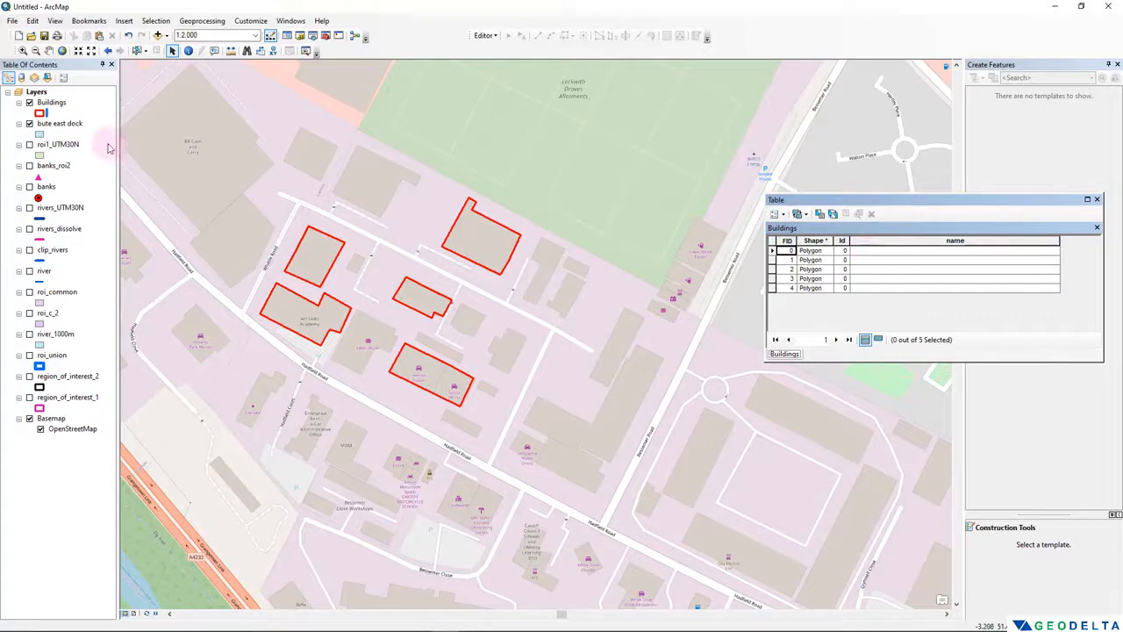
- Start editing the Buildings layer again, continuing past the spatial reference warnings
{"action": "right_click", "coordinate": [51, 103]}
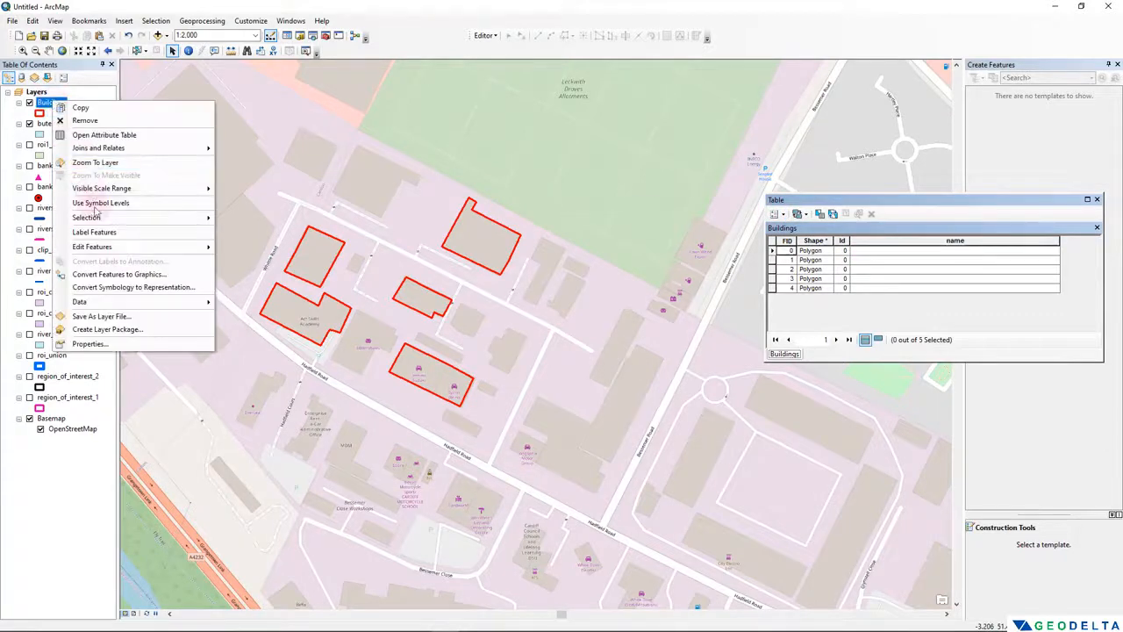
{"action": "mouse_move", "coordinate": [104, 247]}
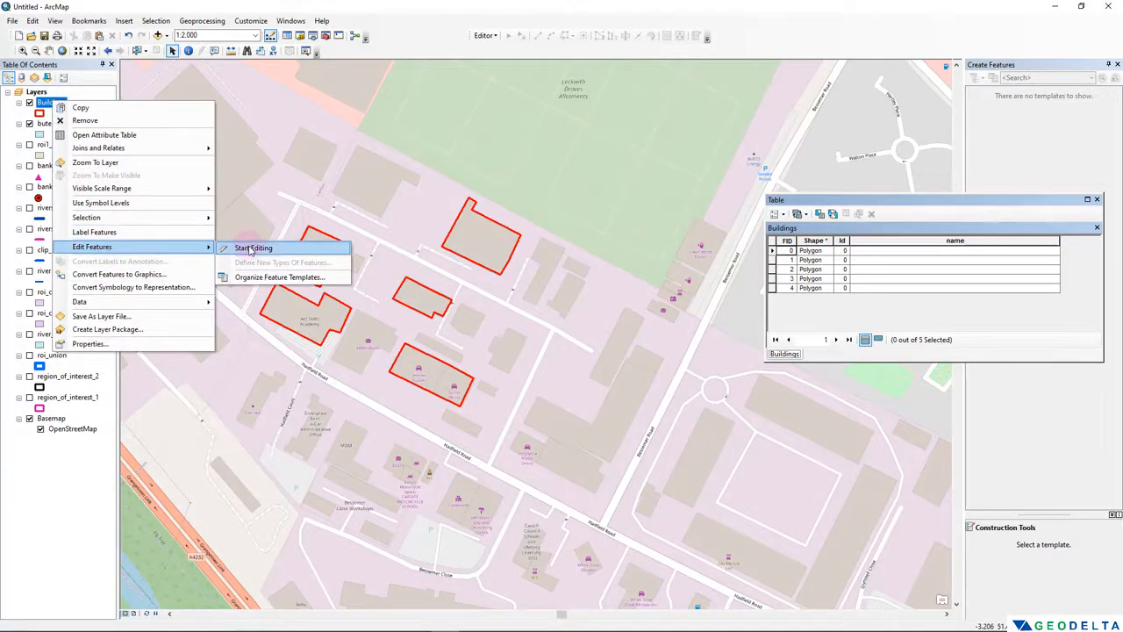
{"action": "left_click", "coordinate": [251, 249]}
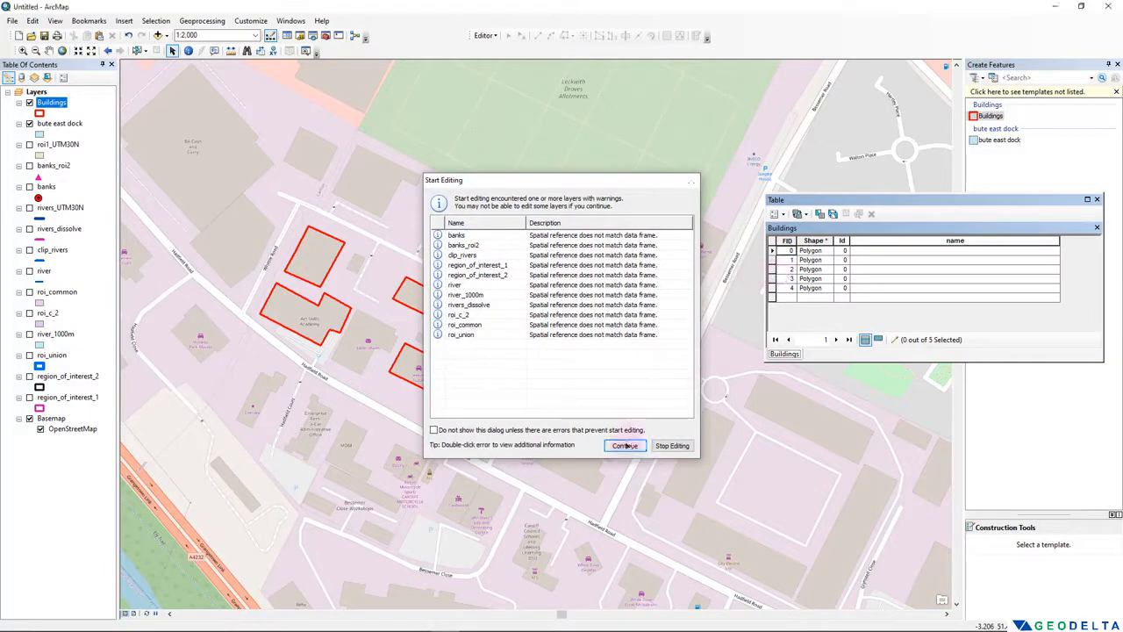
{"action": "left_click", "coordinate": [623, 444]}
- Fill the name field for FID 0 to 4 with Building 1, Building 2, Building 3, Building 4 and Building 5
{"action": "left_click", "coordinate": [868, 250]}
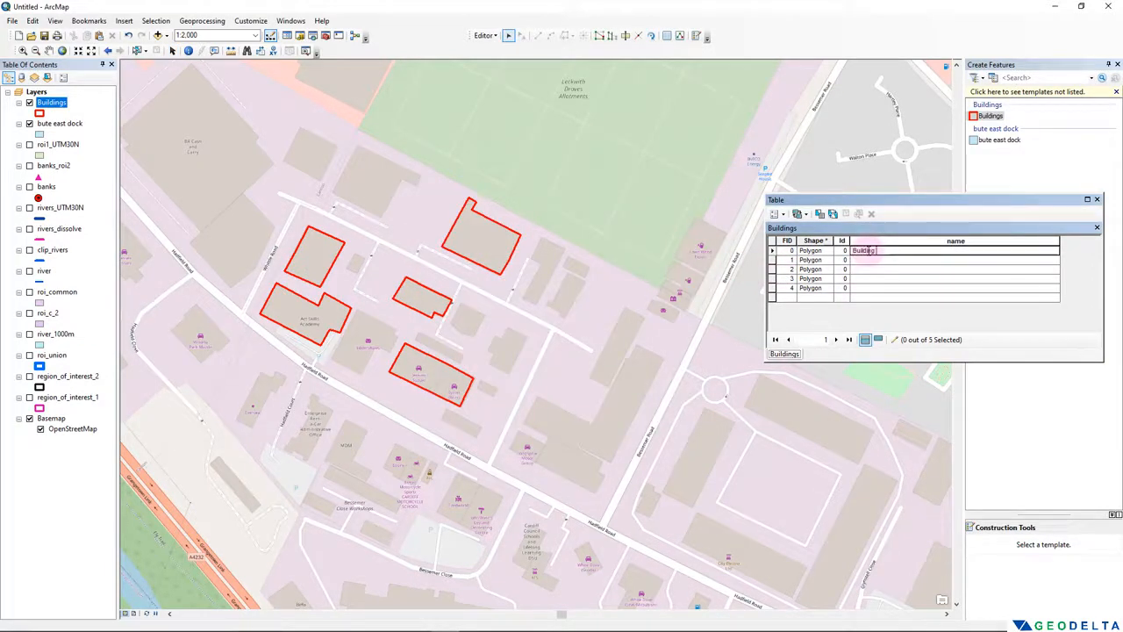
{"action": "left_click", "coordinate": [878, 261]}
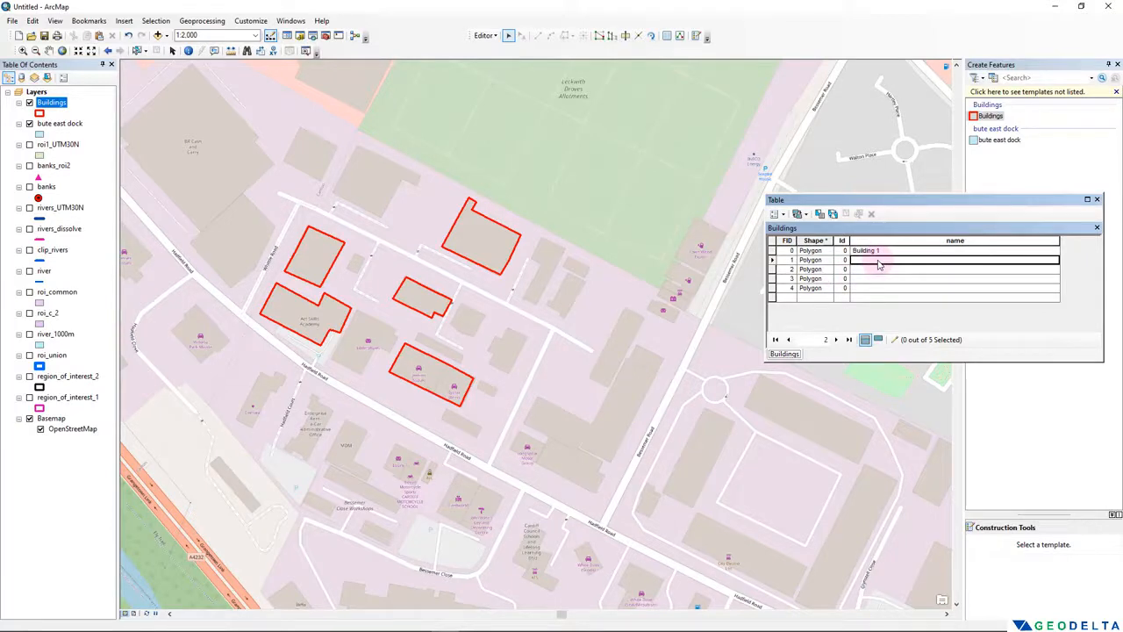
{"action": "type", "text": "Building 2"}
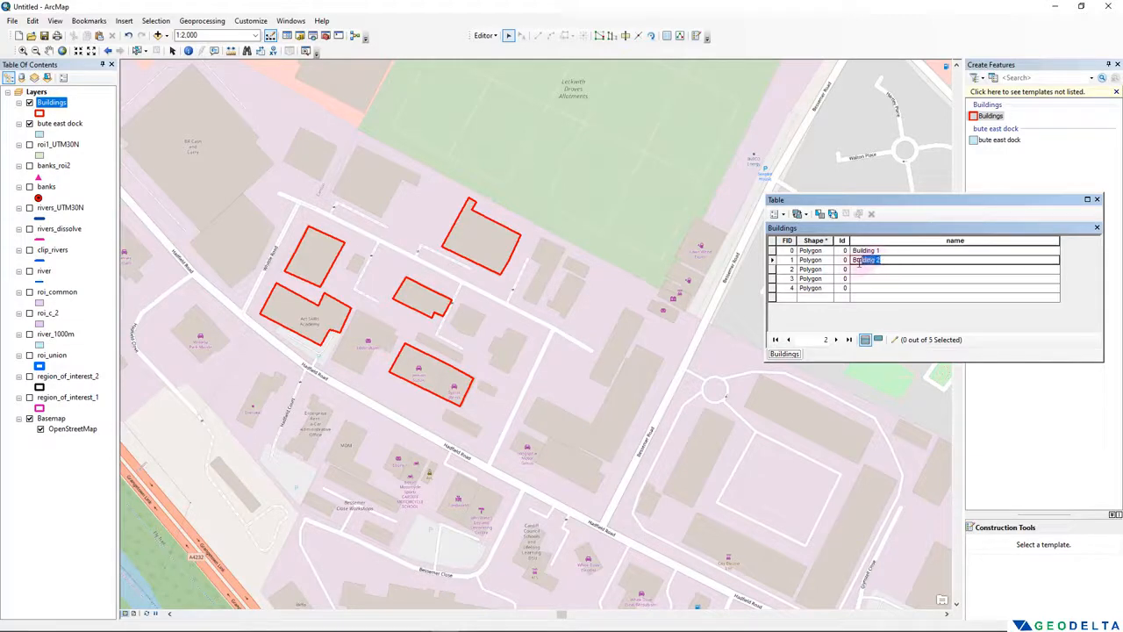
{"action": "left_click", "coordinate": [876, 270]}
{"action": "type", "text": "Building 2"}
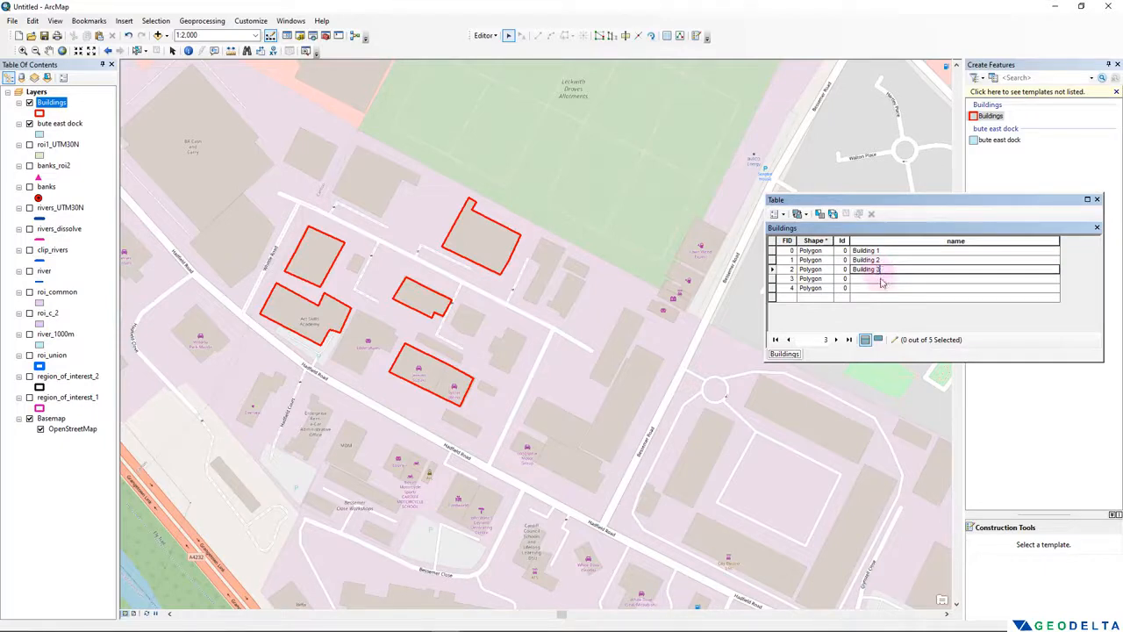
{"action": "left_click", "coordinate": [882, 280]}
{"action": "left_click", "coordinate": [882, 280]}
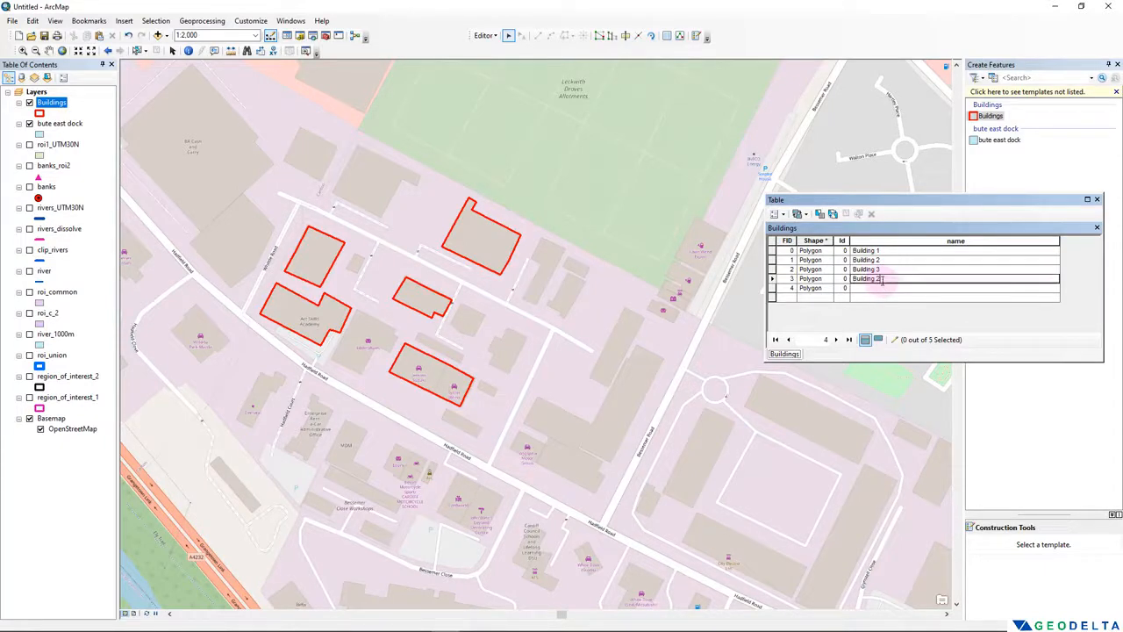
{"action": "type", "text": "4"}
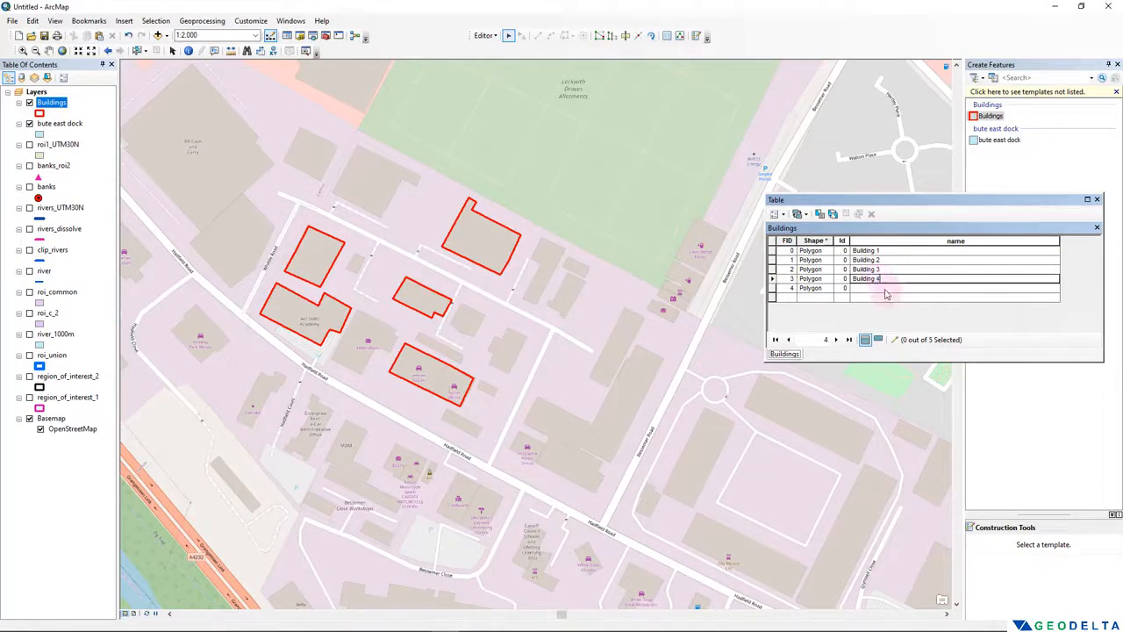
{"action": "left_click", "coordinate": [885, 289]}
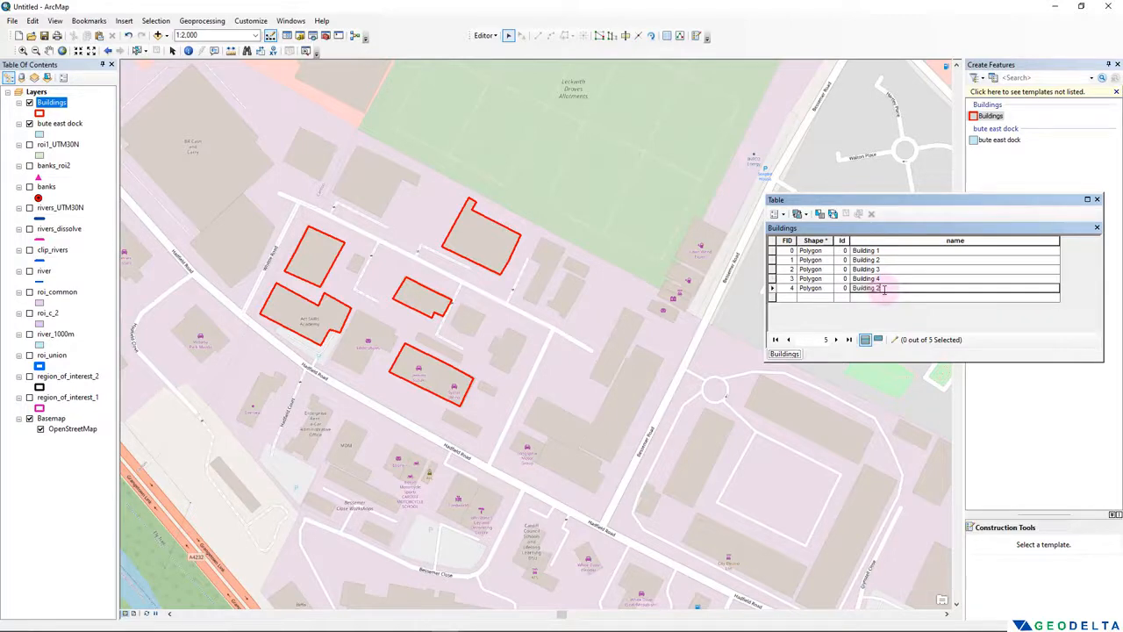
{"action": "left_click", "coordinate": [885, 297]}
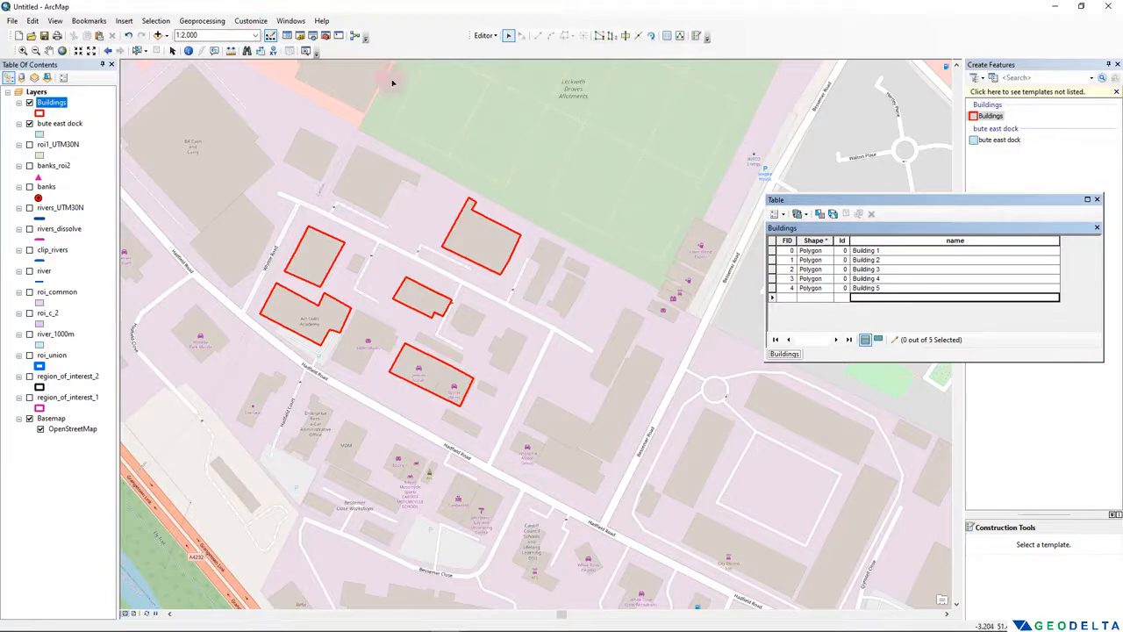
- Save the building name edits, stop the editing session and close the Buildings attribute table
{"action": "left_click", "coordinate": [484, 35]}
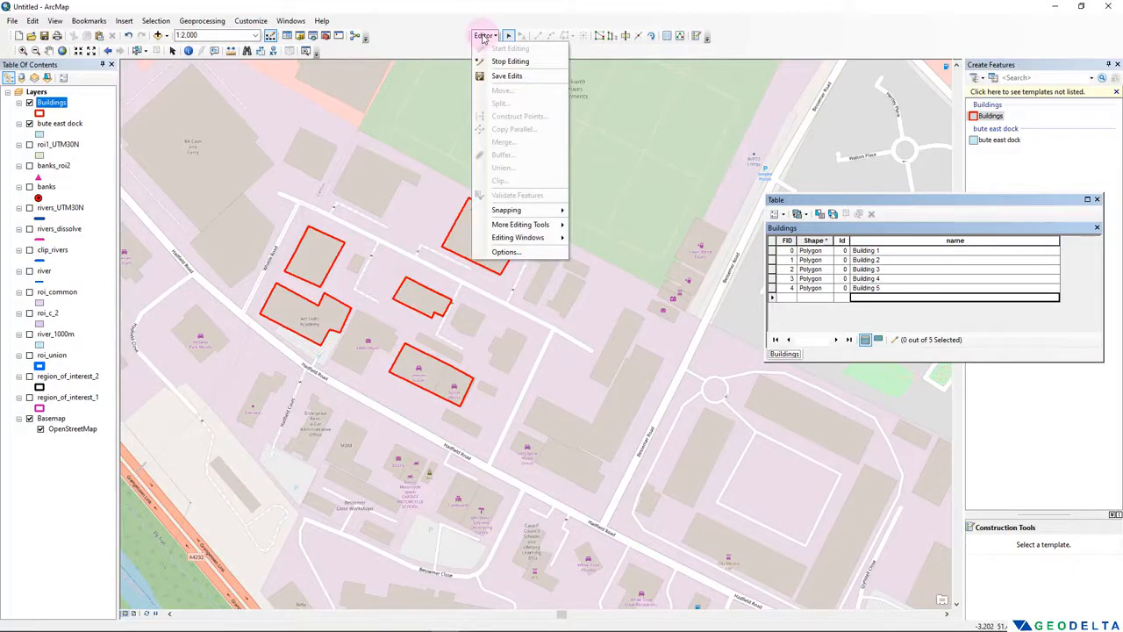
{"action": "left_click", "coordinate": [500, 76]}
{"action": "left_click", "coordinate": [488, 36]}
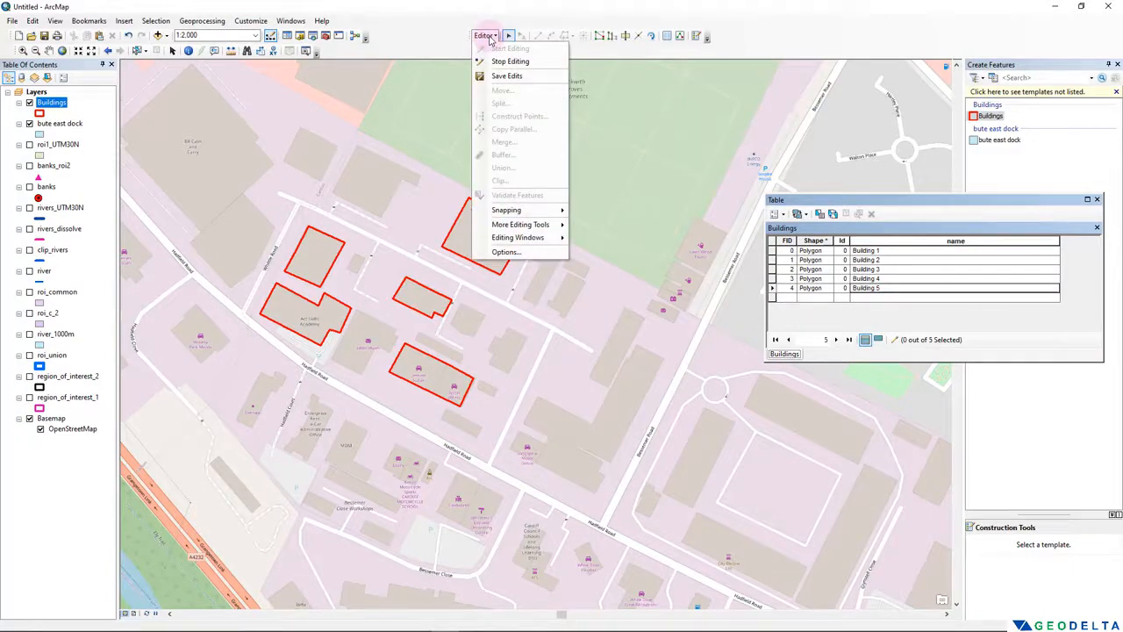
{"action": "left_click", "coordinate": [509, 61]}
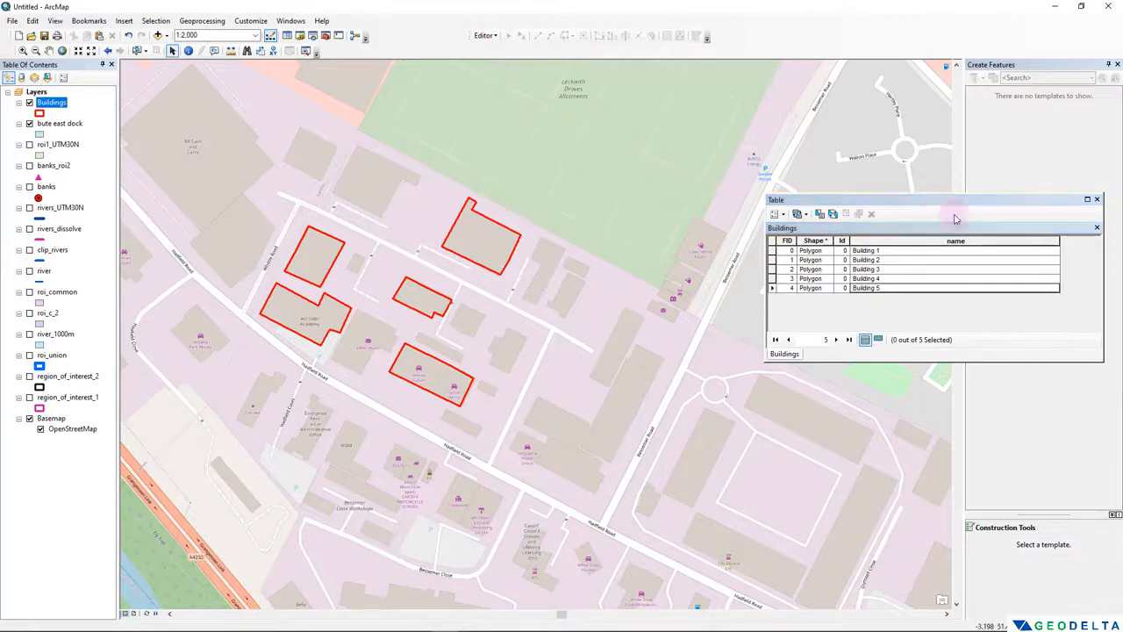
{"action": "left_click", "coordinate": [1097, 199]}
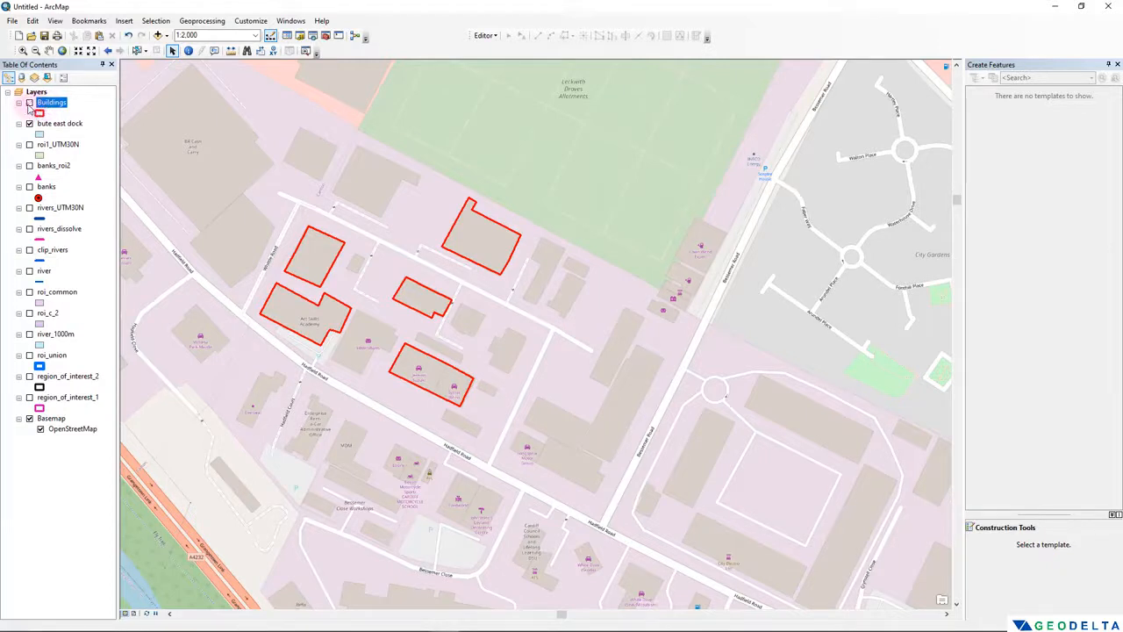
- Toggle the Buildings layer's visibility off and on to compare the digitized outlines with the basemap
{"action": "left_click", "coordinate": [28, 103]}
{"action": "left_click", "coordinate": [29, 104]}
{"action": "left_click", "coordinate": [29, 103]}
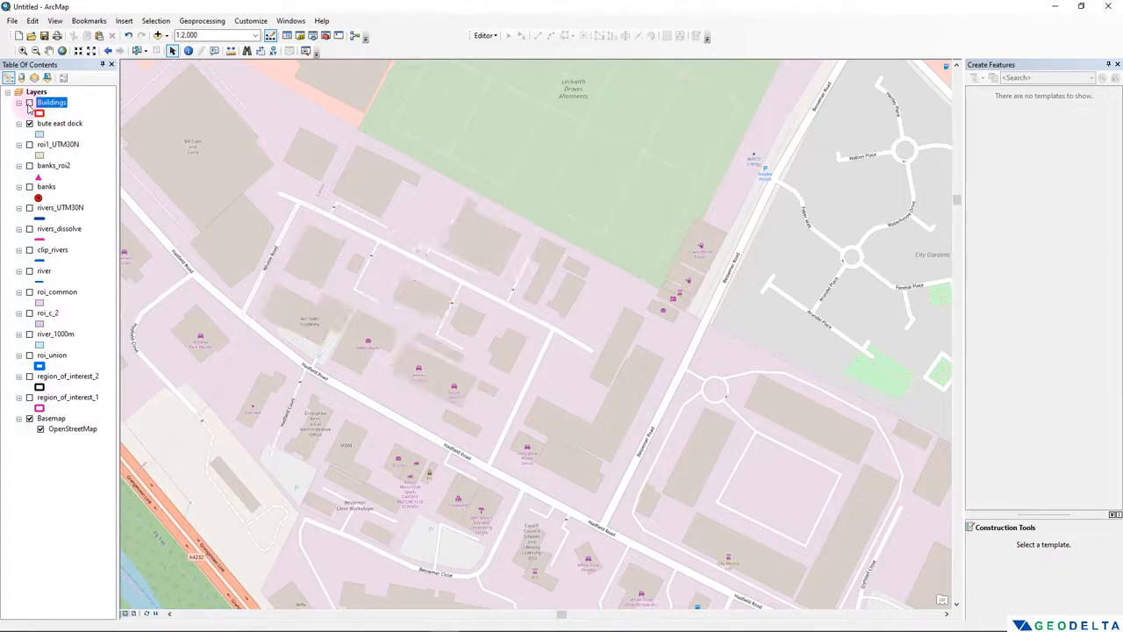
{"action": "left_click", "coordinate": [29, 103]}
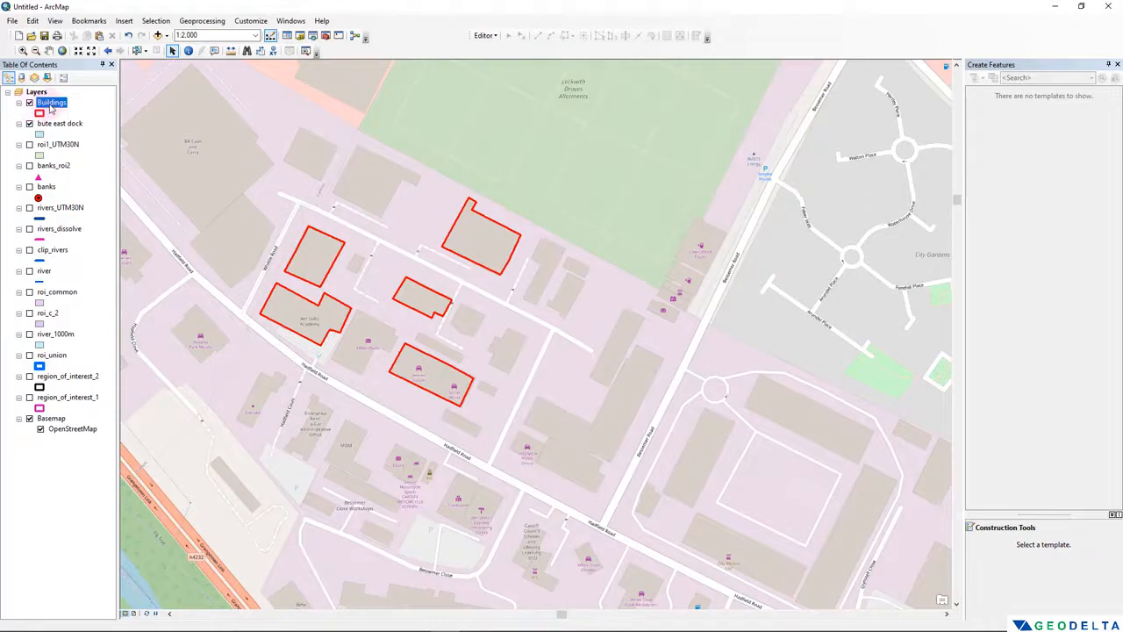
- Reopen the Buildings attribute table, reposition its window and narrow the name column
{"action": "right_click", "coordinate": [50, 104]}
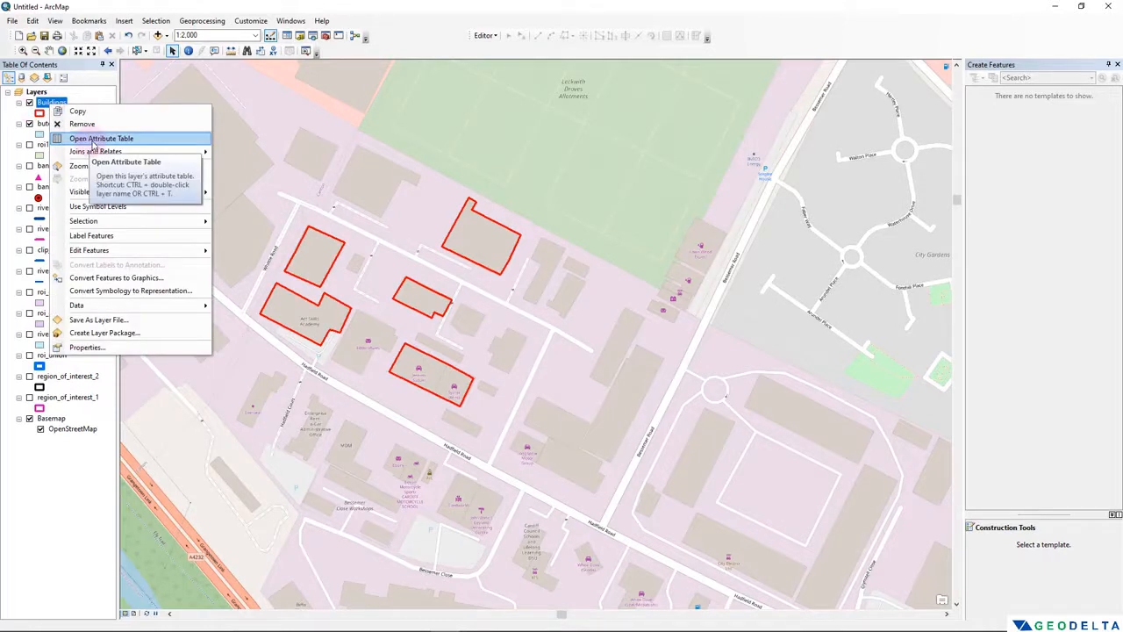
{"action": "left_click", "coordinate": [96, 140]}
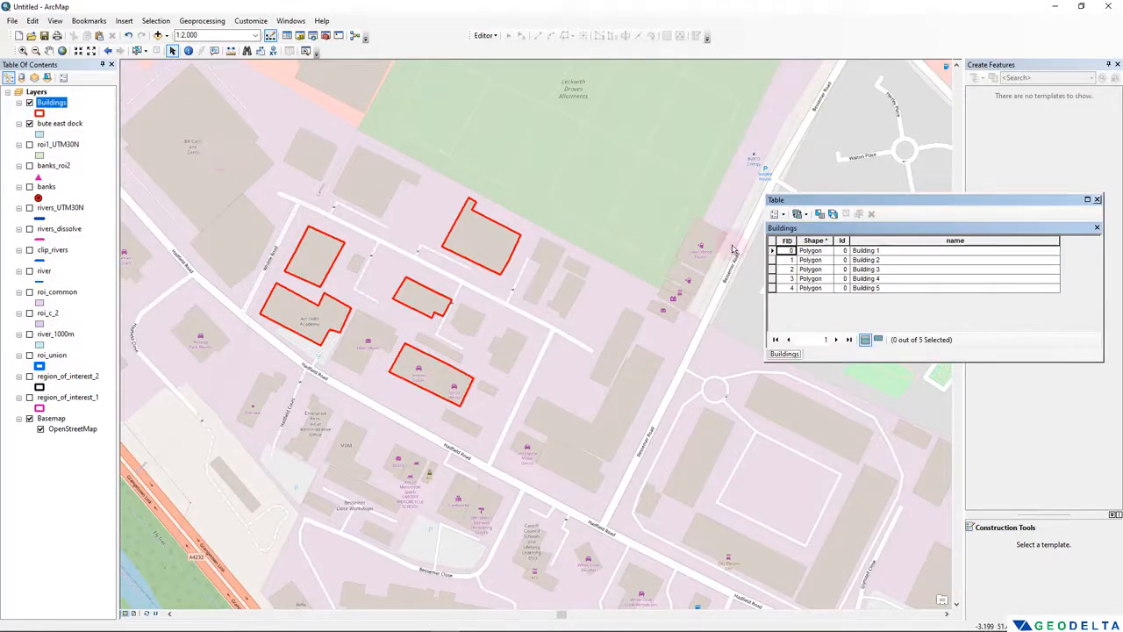
{"action": "left_click_drag", "start_coordinate": [834, 203], "coordinate": [729, 203]}
{"action": "left_click_drag", "start_coordinate": [957, 252], "coordinate": [804, 253]}
- Add a field called area with type Double to the Buildings attribute table
{"action": "left_click", "coordinate": [678, 217]}
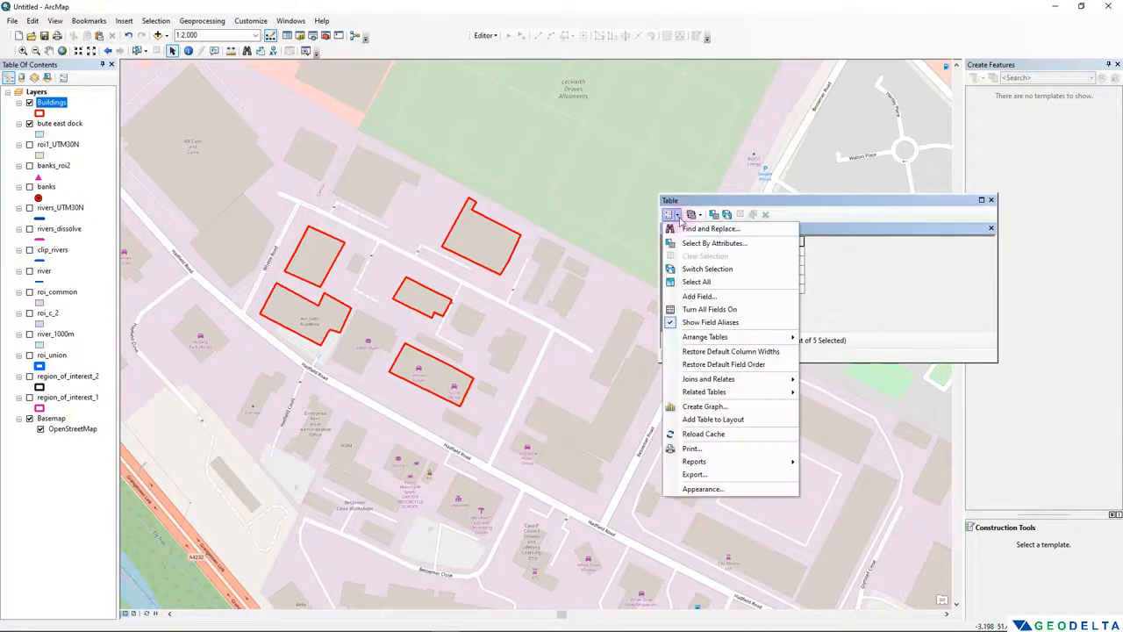
{"action": "left_click", "coordinate": [742, 293]}
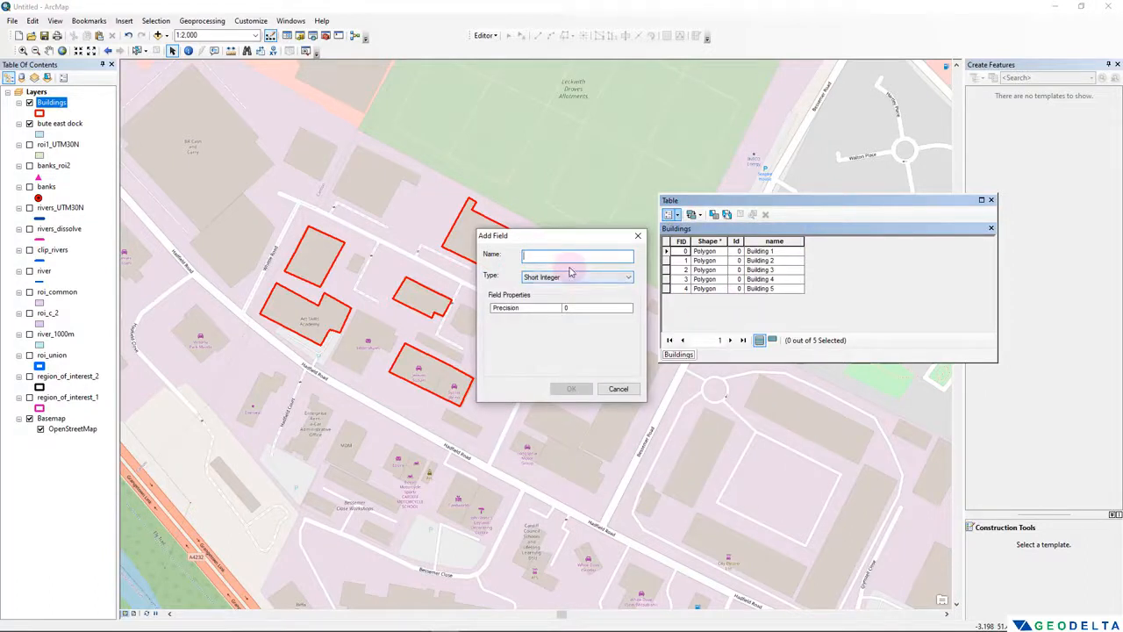
{"action": "type", "text": "area"}
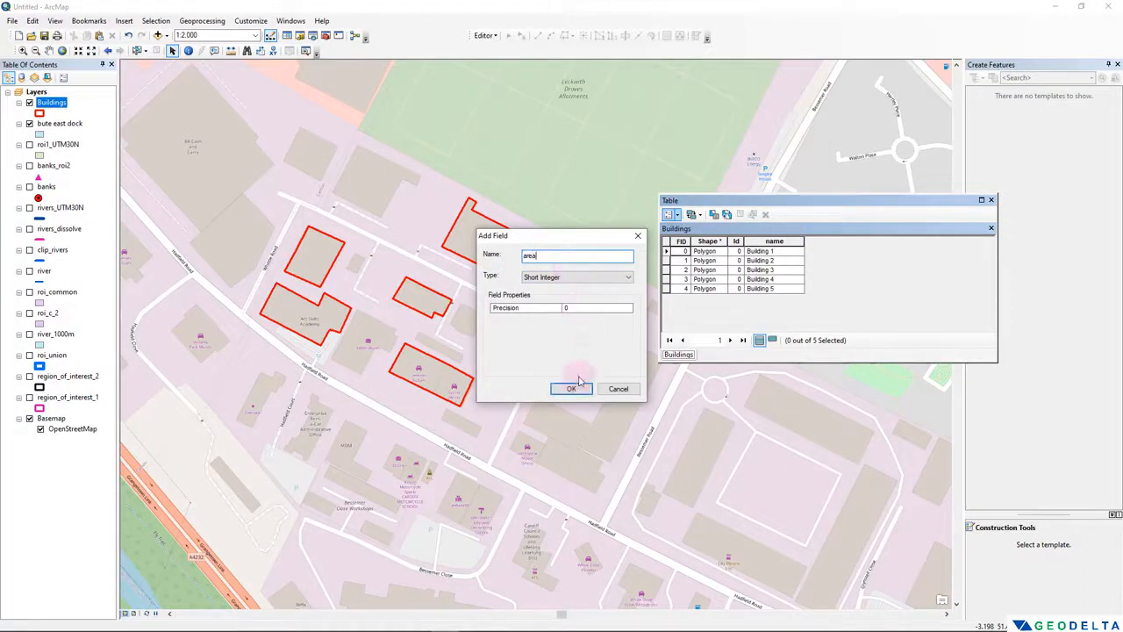
{"action": "left_click", "coordinate": [566, 278]}
{"action": "left_click", "coordinate": [566, 316]}
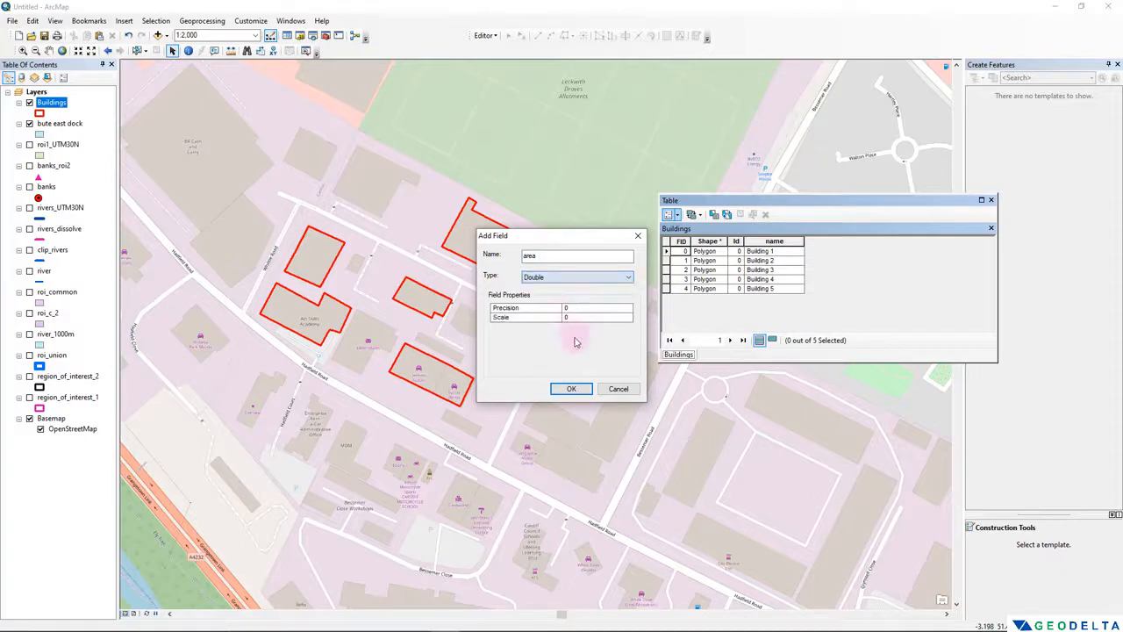
{"action": "left_click", "coordinate": [575, 391]}
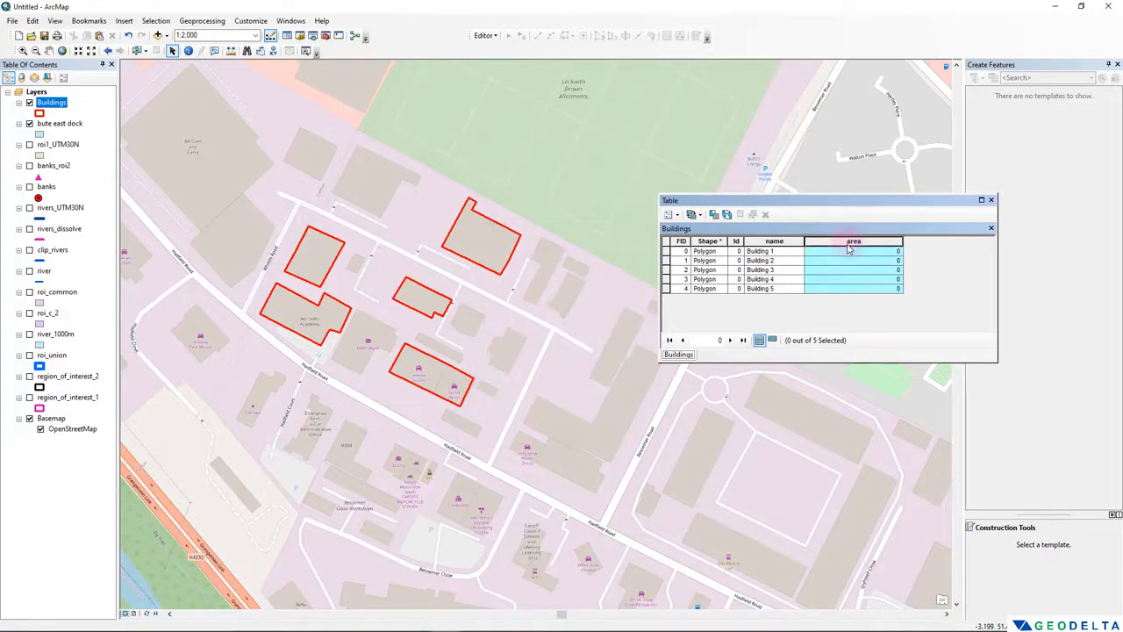
- Calculate the area field's geometry as Area in Square Meters, using the data source's coordinate system and continuing outside an edit session
{"action": "right_click", "coordinate": [850, 249]}
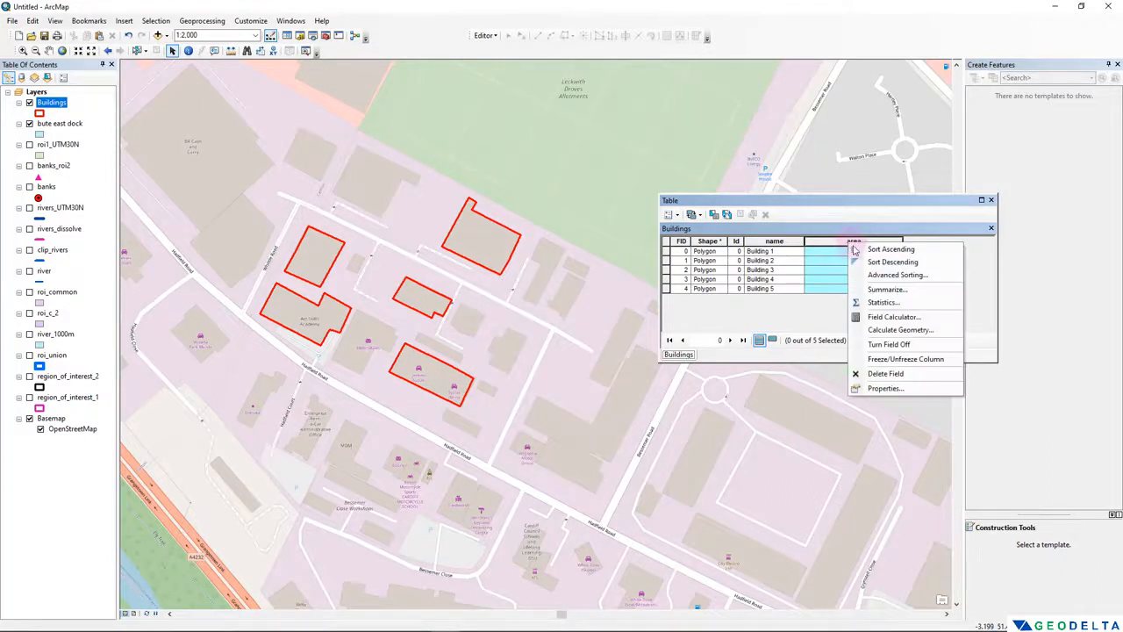
{"action": "left_click", "coordinate": [885, 331]}
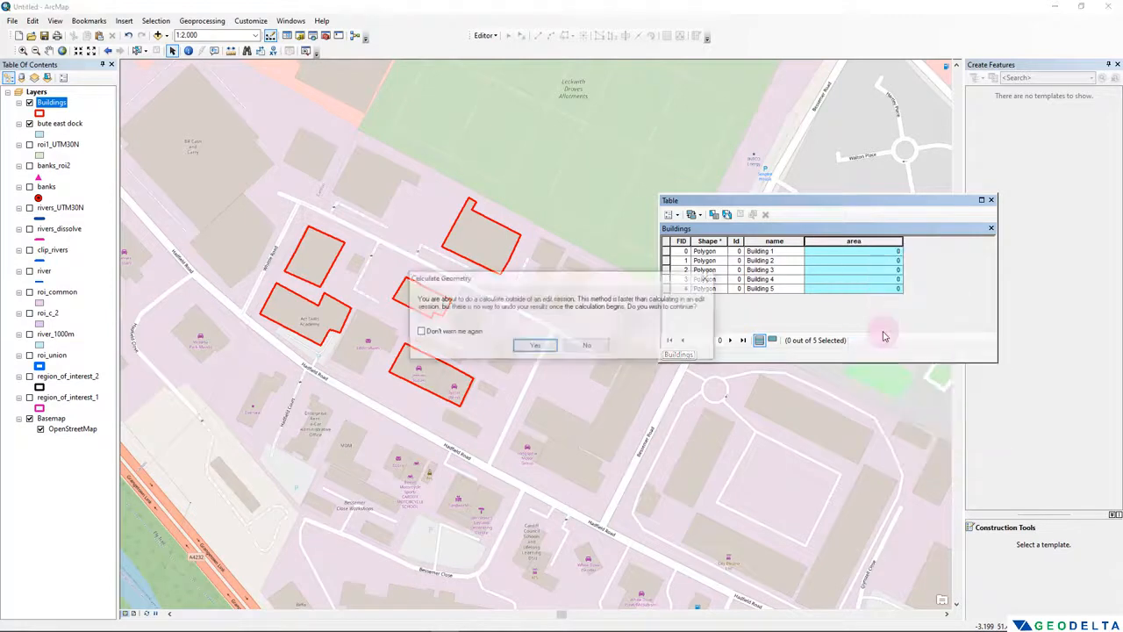
{"action": "left_click", "coordinate": [535, 346]}
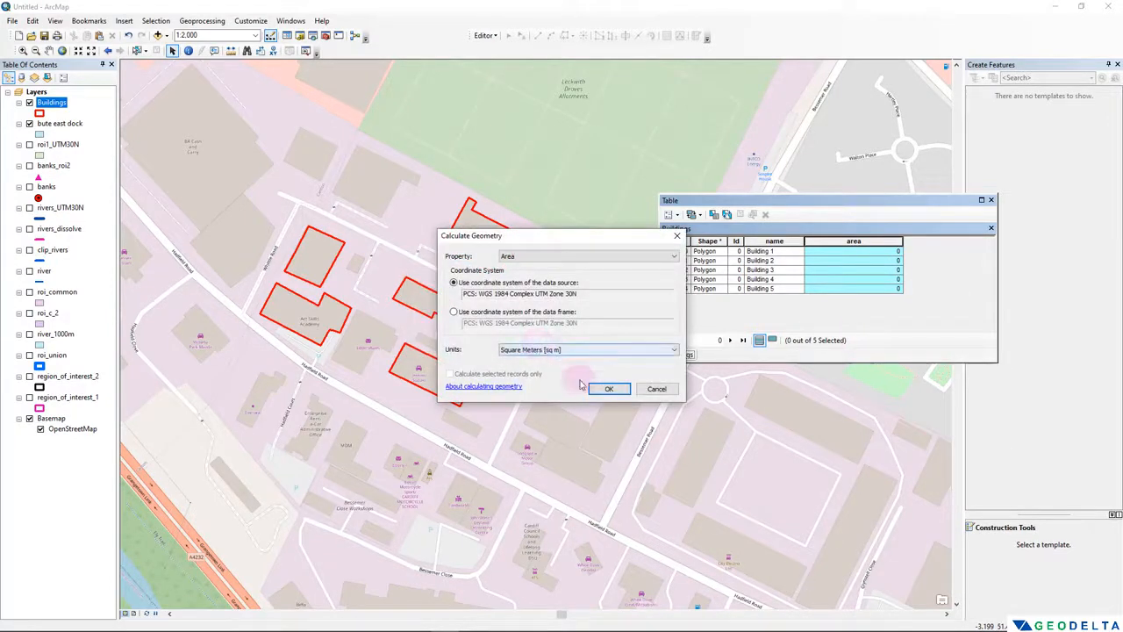
{"action": "left_click", "coordinate": [570, 351]}
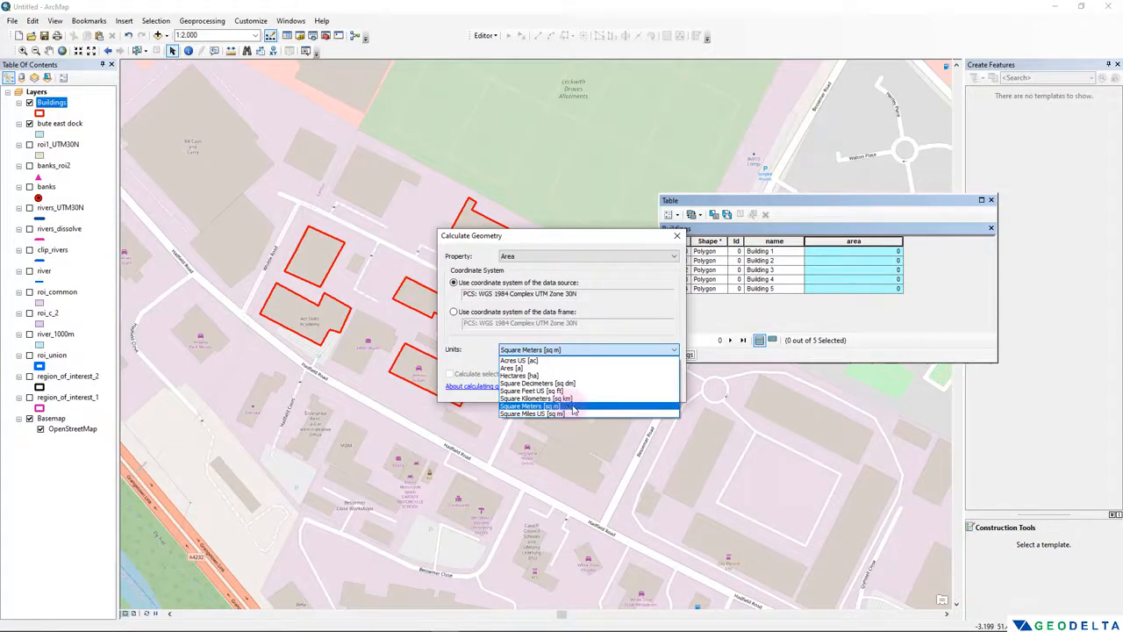
{"action": "left_click", "coordinate": [574, 409]}
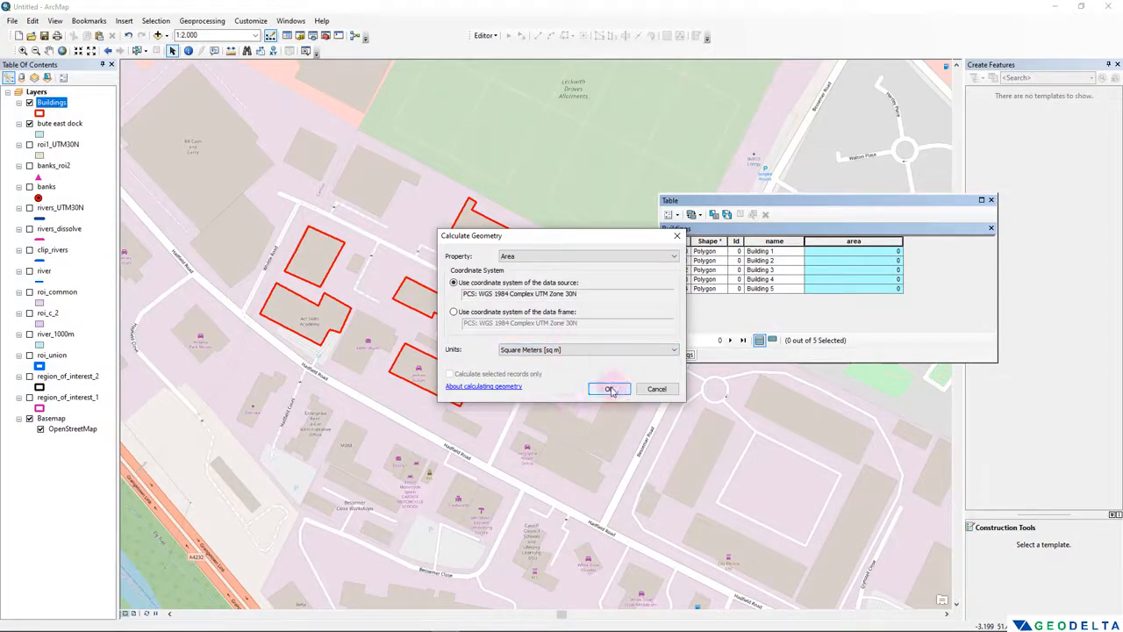
{"action": "left_click", "coordinate": [611, 390]}
{"action": "left_click", "coordinate": [537, 350]}
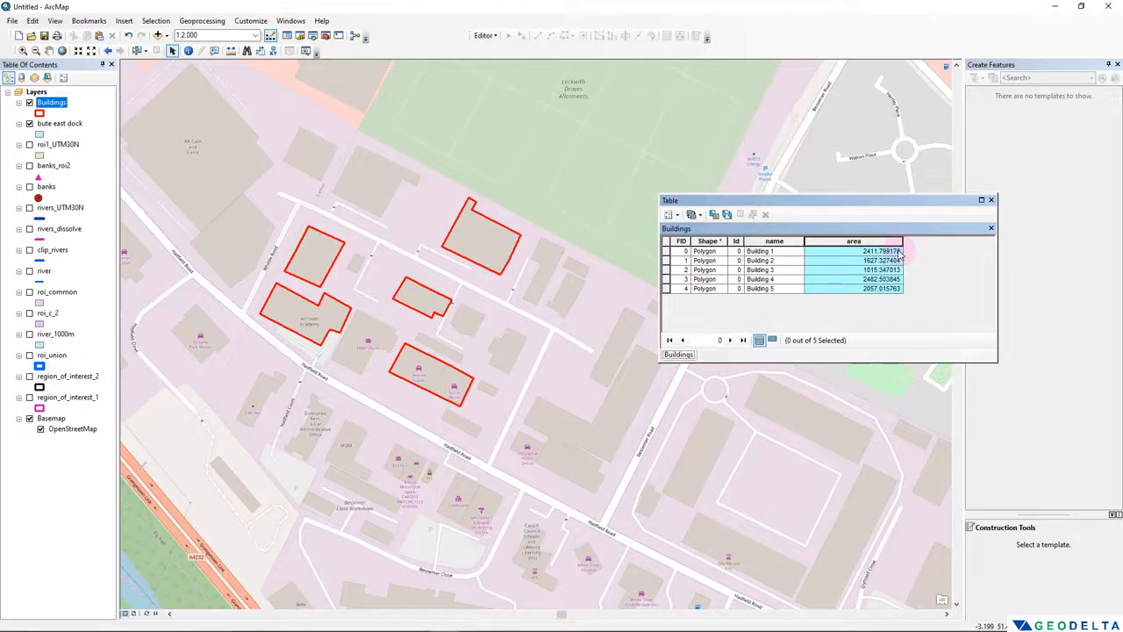
- Set the area field's numeric format to 1 decimal place and apply it to the Buildings table
{"action": "right_click", "coordinate": [873, 244]}
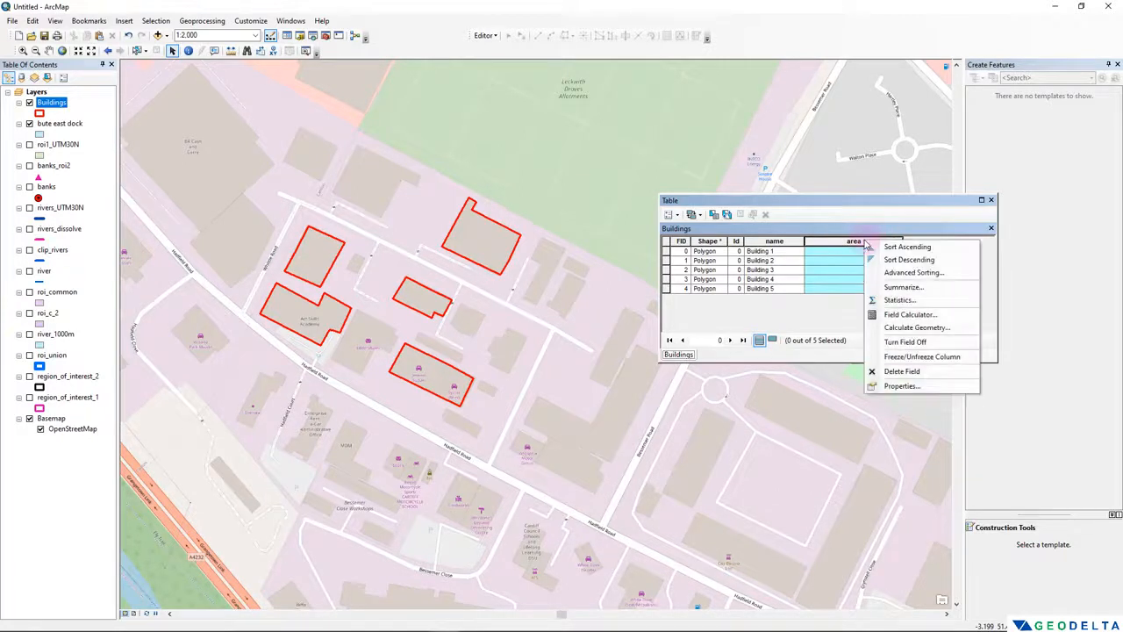
{"action": "left_click", "coordinate": [909, 386]}
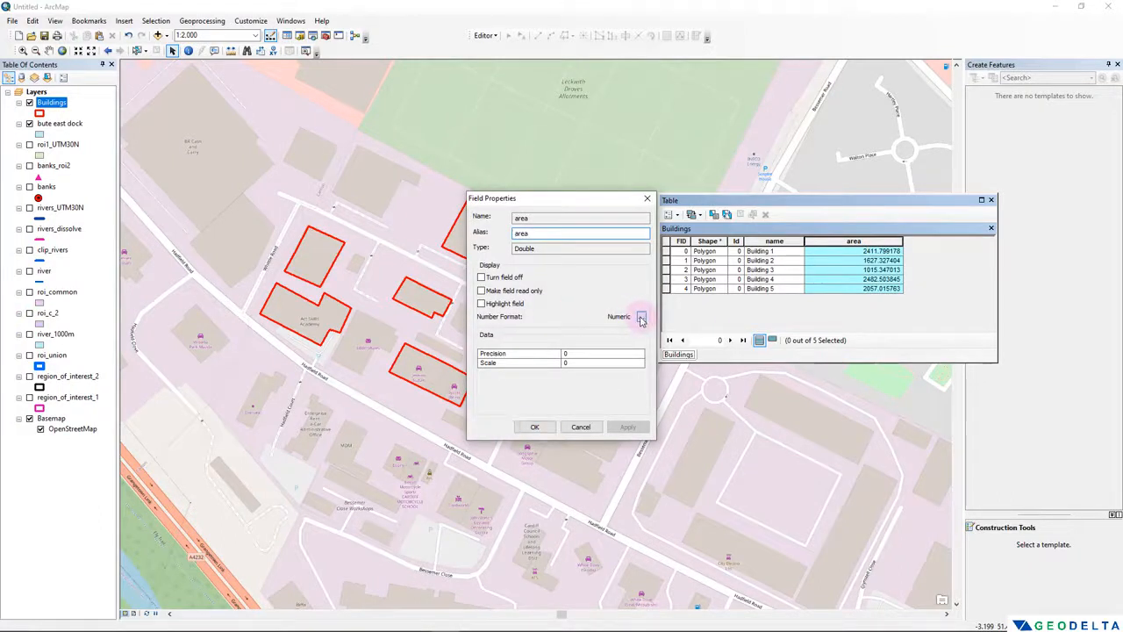
{"action": "left_click", "coordinate": [642, 318]}
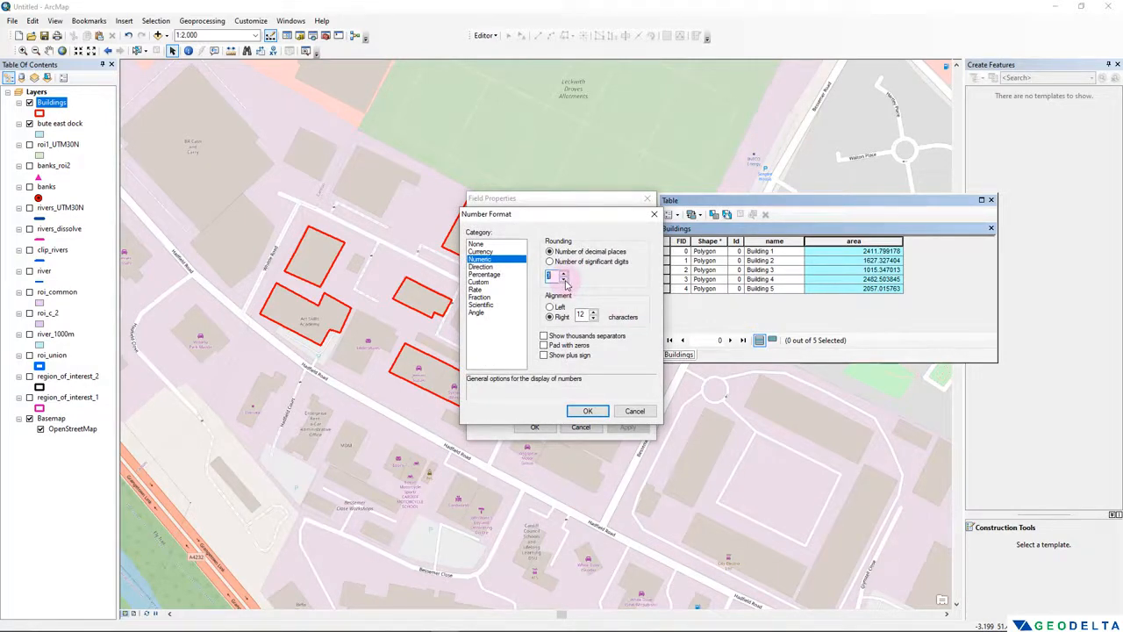
{"action": "left_click", "coordinate": [588, 410]}
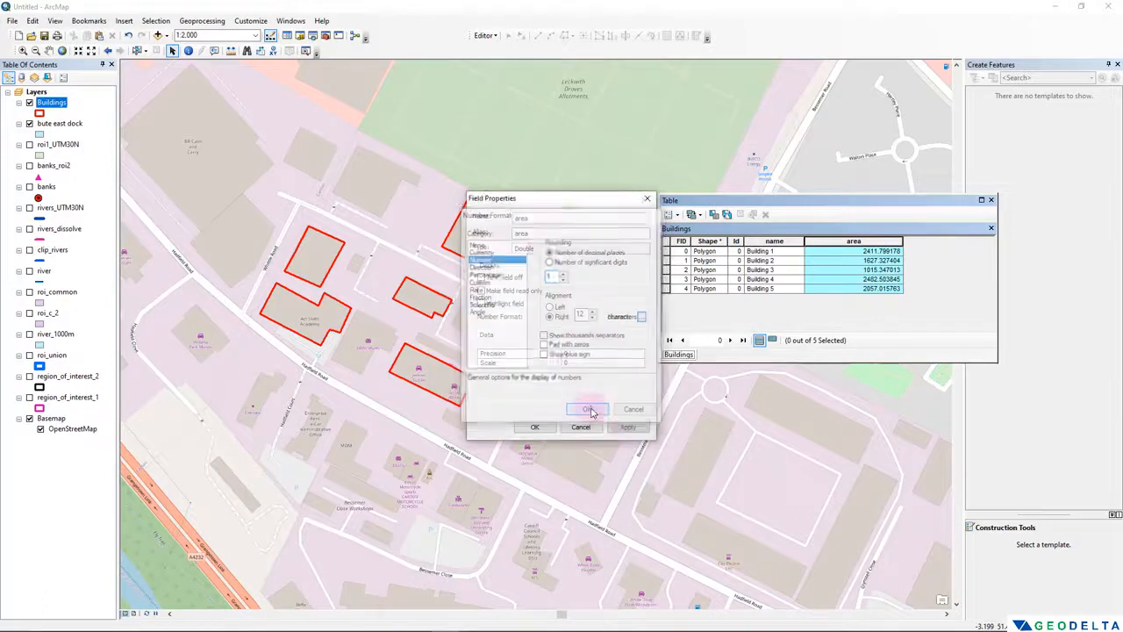
{"action": "left_click", "coordinate": [628, 428]}
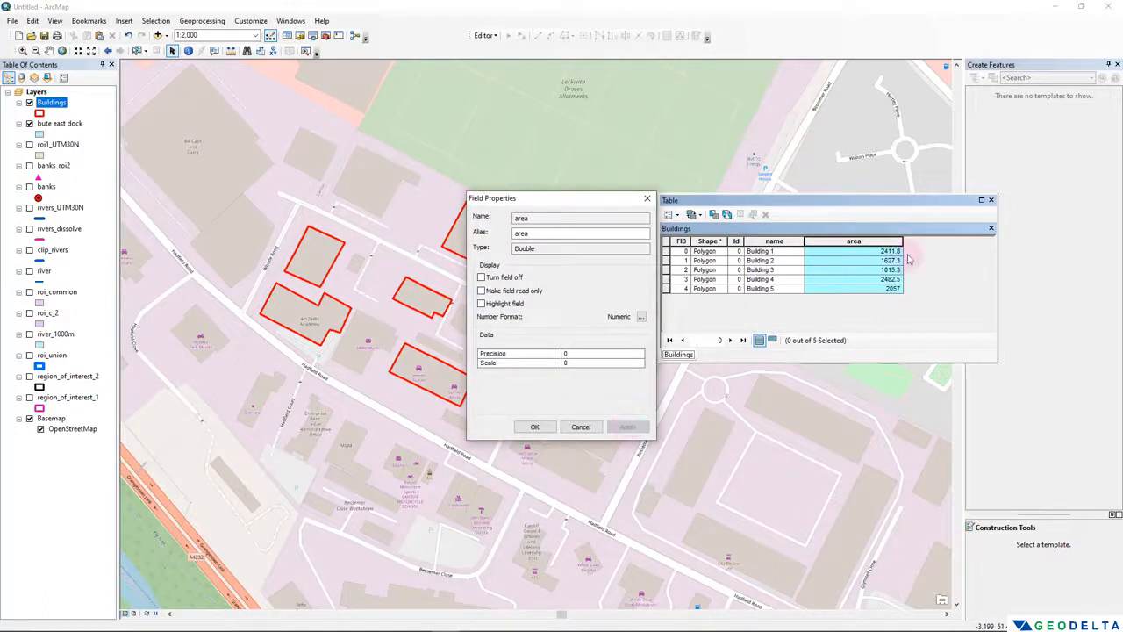
{"action": "left_click", "coordinate": [534, 427]}
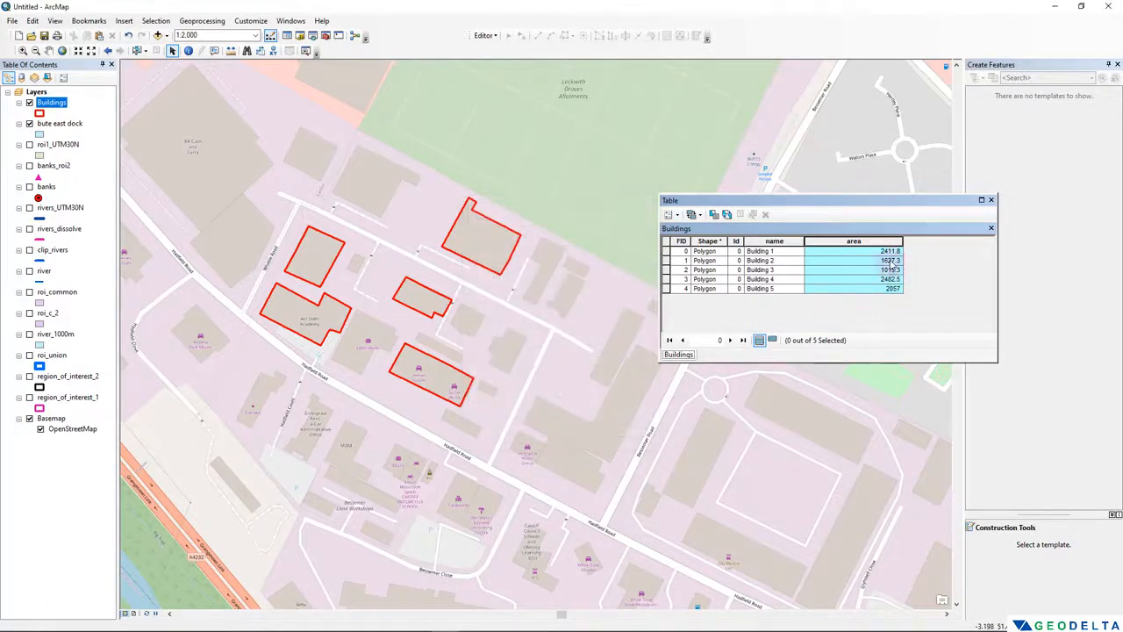
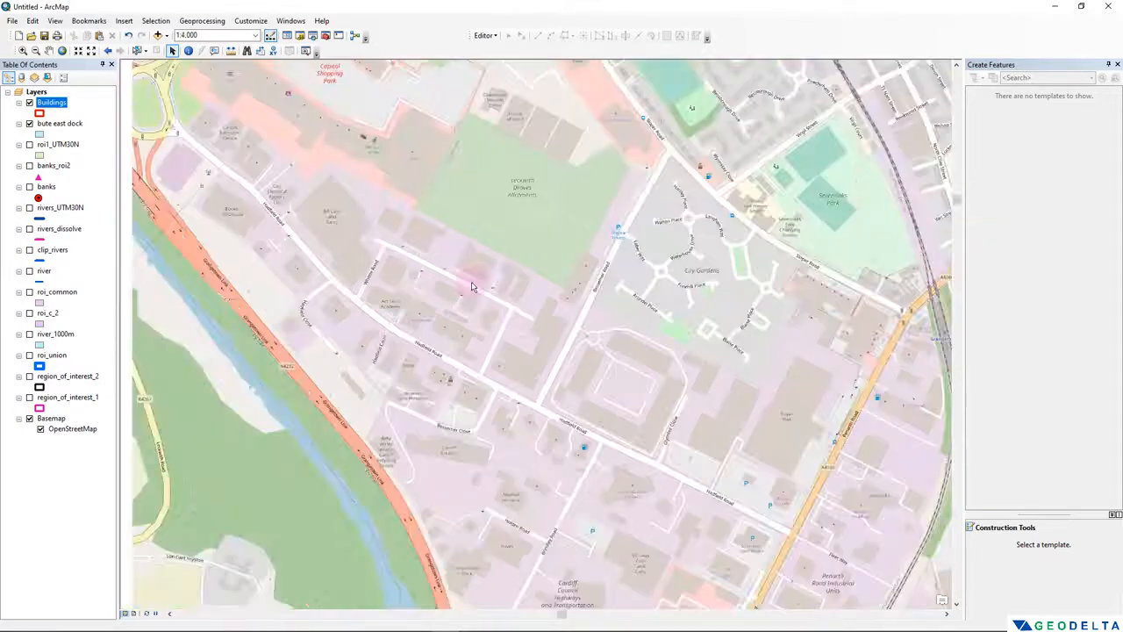
- Start a new shapefile named road in the Shapefiles folder, with Polyline as its feature type
{"action": "scroll", "coordinate": [471, 285], "scroll_direction": "up", "scroll_amount": 1}
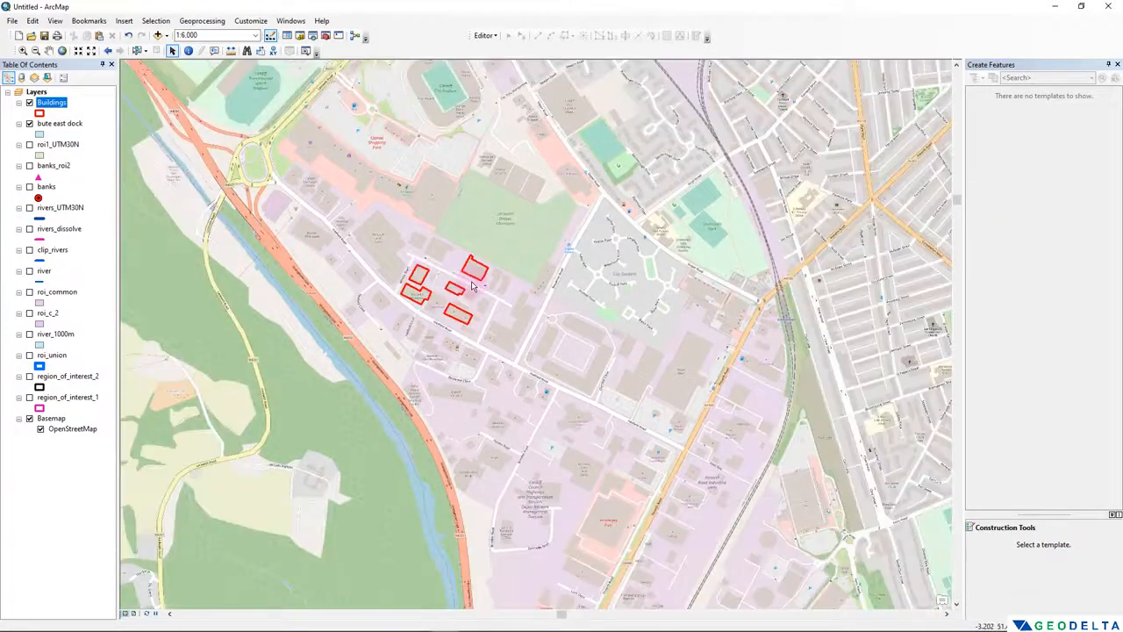
{"action": "scroll", "coordinate": [472, 285], "scroll_direction": "up", "scroll_amount": 1}
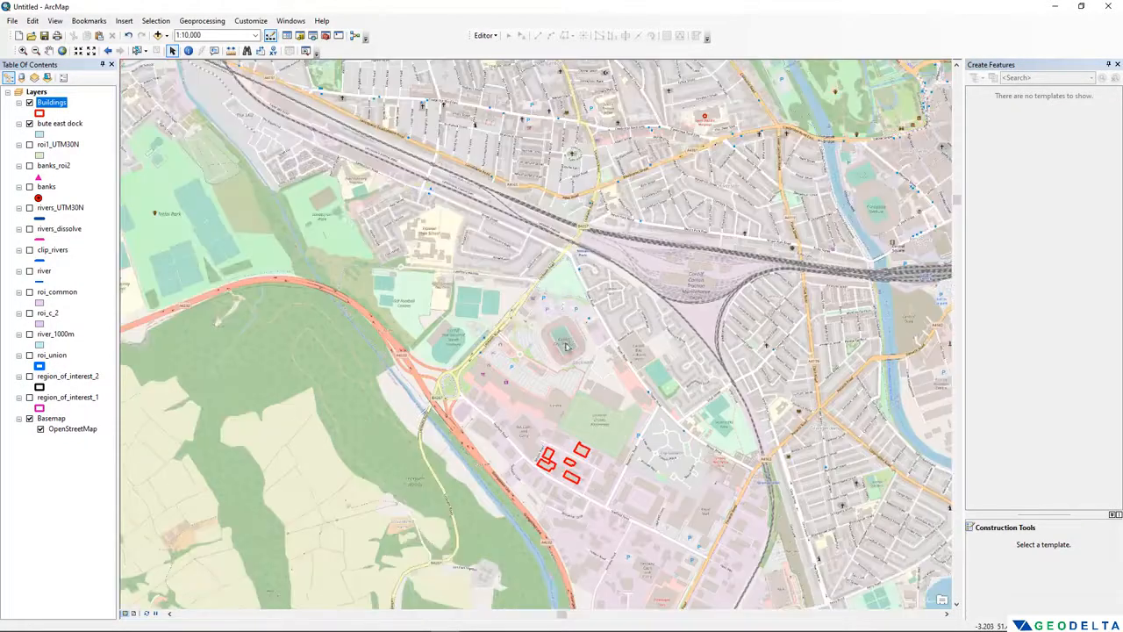
{"action": "scroll", "coordinate": [552, 300], "scroll_direction": "down", "scroll_amount": 2}
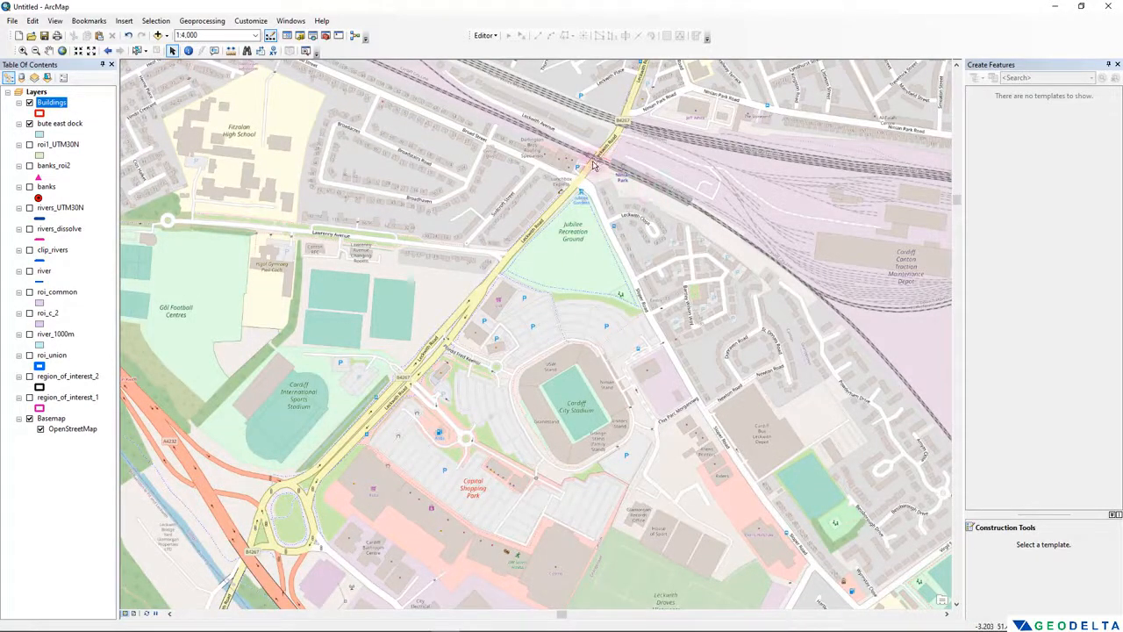
{"action": "left_click", "coordinate": [300, 36]}
{"action": "left_click", "coordinate": [1117, 64]}
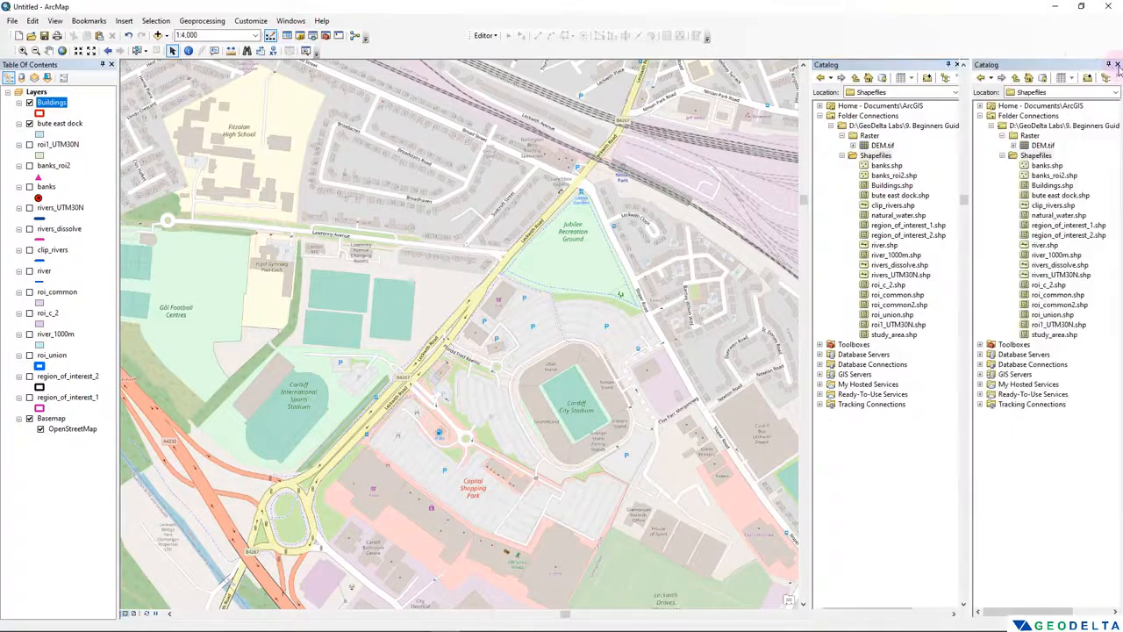
{"action": "right_click", "coordinate": [1039, 160]}
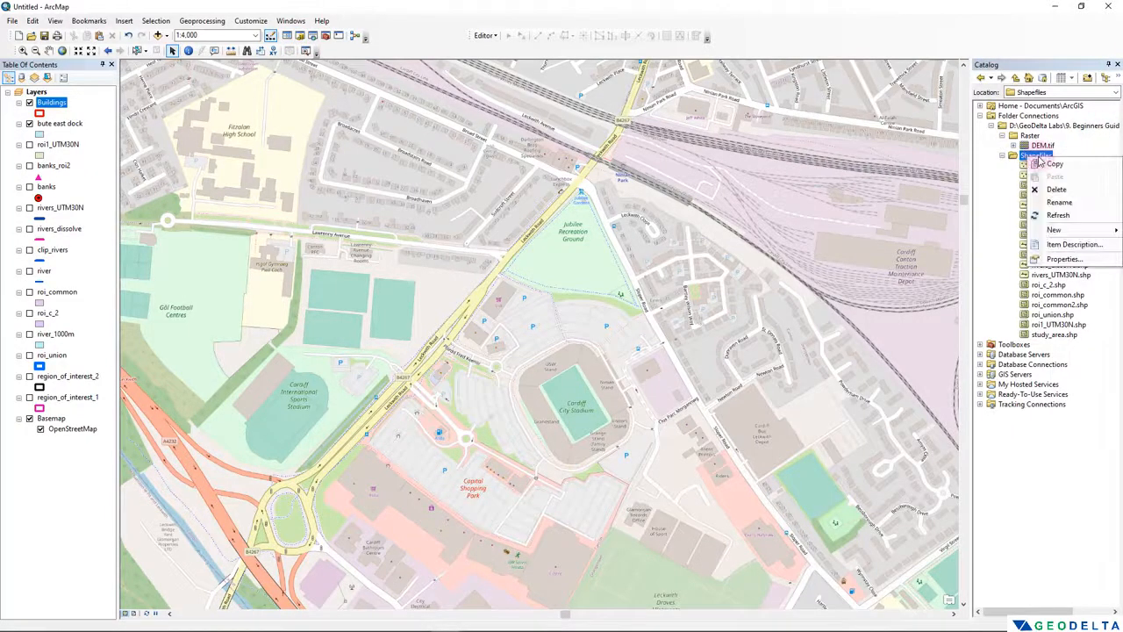
{"action": "mouse_move", "coordinate": [1081, 233]}
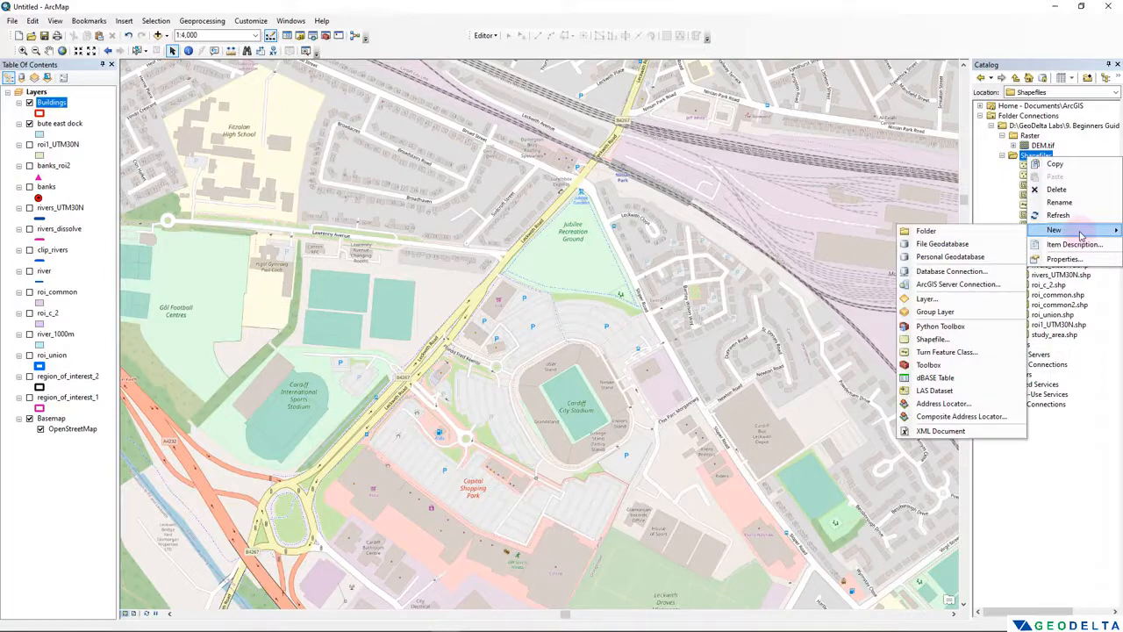
{"action": "left_click", "coordinate": [932, 339]}
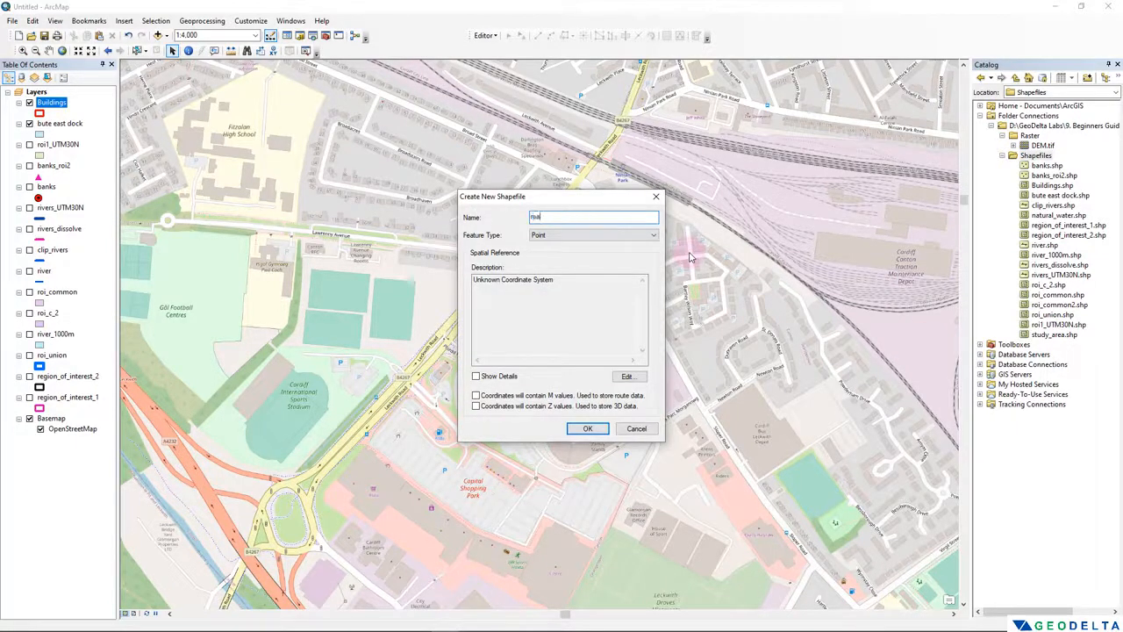
{"action": "type", "text": "road"}
{"action": "left_click", "coordinate": [597, 235]}
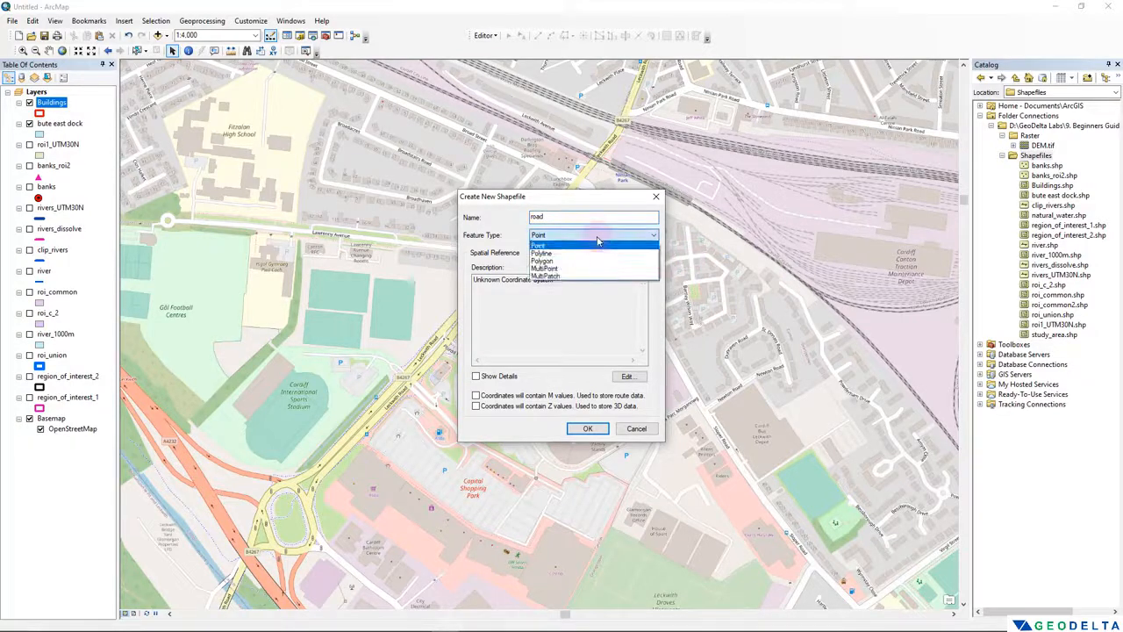
{"action": "left_click", "coordinate": [555, 254]}
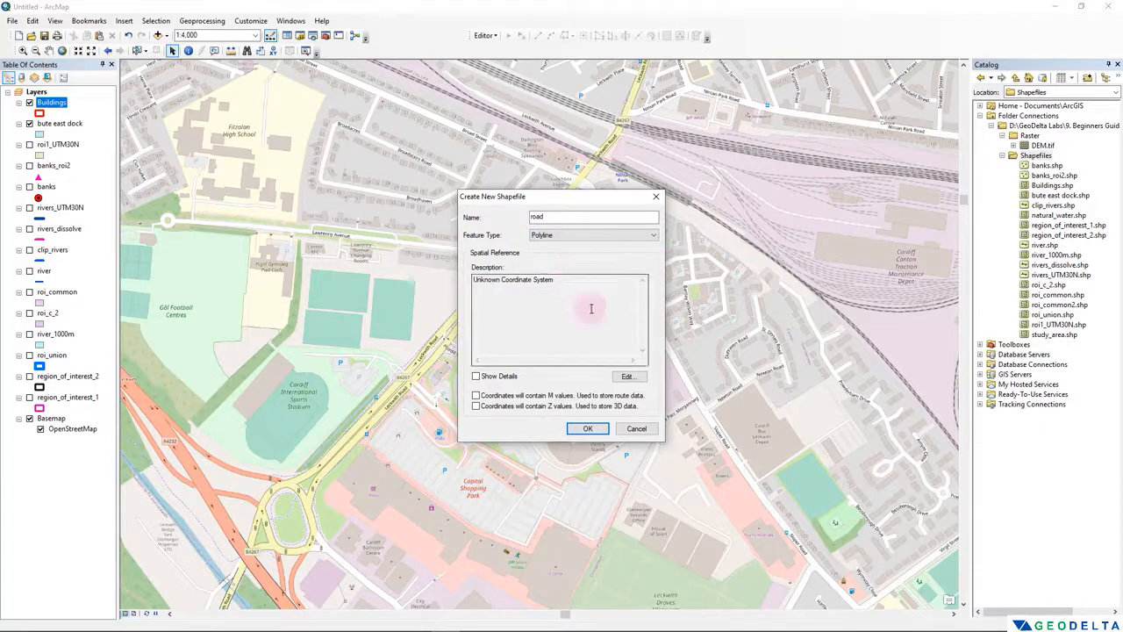
- Assign the projected coordinate system WGS 1984 Complex UTM Zone 30N to the road shapefile and create it
{"action": "left_click", "coordinate": [627, 376]}
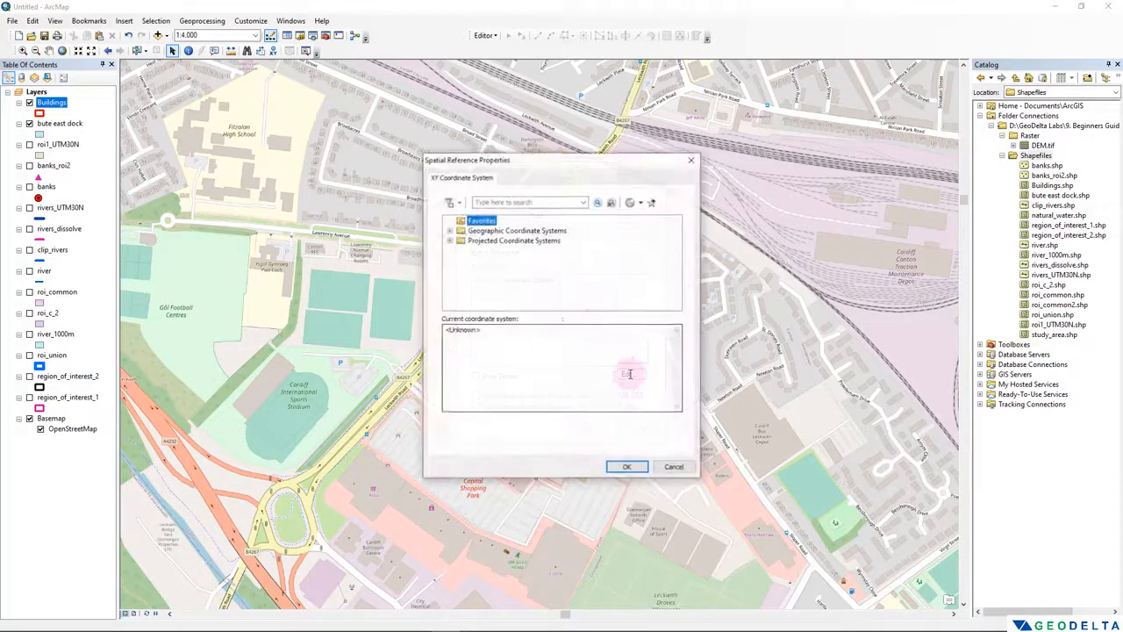
{"action": "double_click", "coordinate": [512, 241]}
{"action": "scroll", "coordinate": [505, 264], "scroll_direction": "down", "scroll_amount": 3}
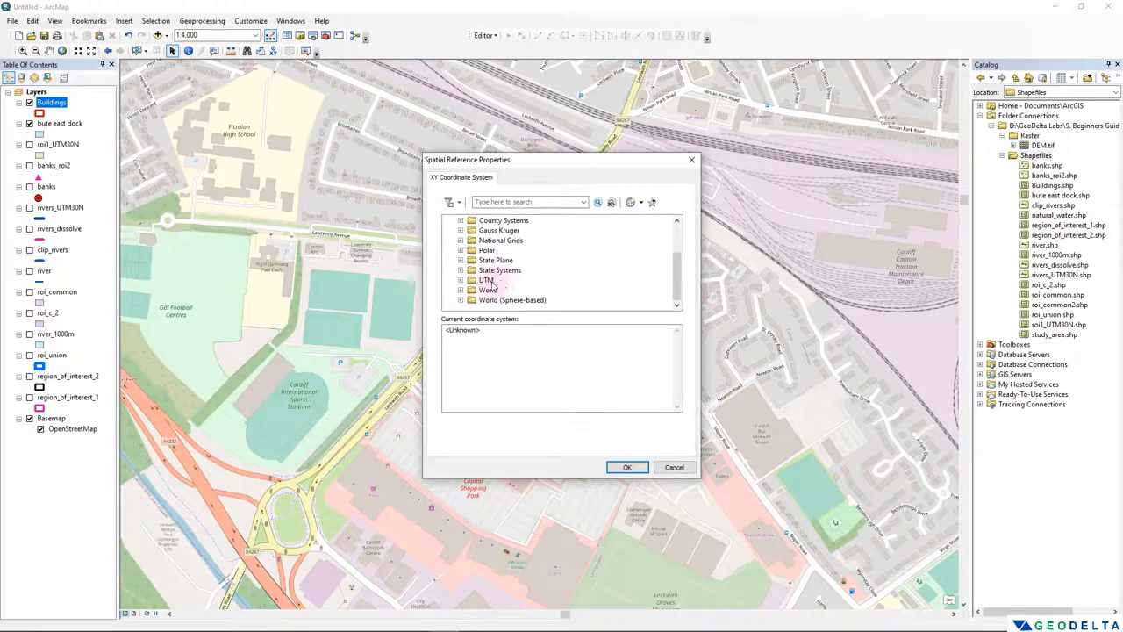
{"action": "double_click", "coordinate": [487, 280]}
{"action": "scroll", "coordinate": [495, 281], "scroll_direction": "down", "scroll_amount": 2}
{"action": "double_click", "coordinate": [505, 280]}
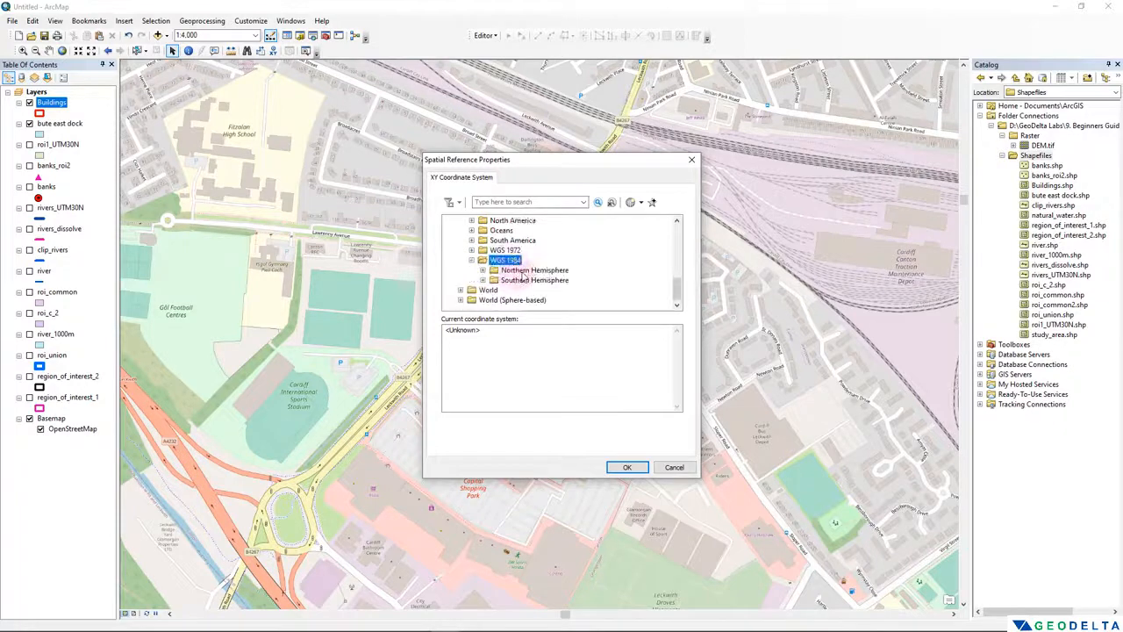
{"action": "double_click", "coordinate": [527, 270]}
{"action": "scroll", "coordinate": [562, 263], "scroll_direction": "down", "scroll_amount": 5}
{"action": "left_click", "coordinate": [602, 270]}
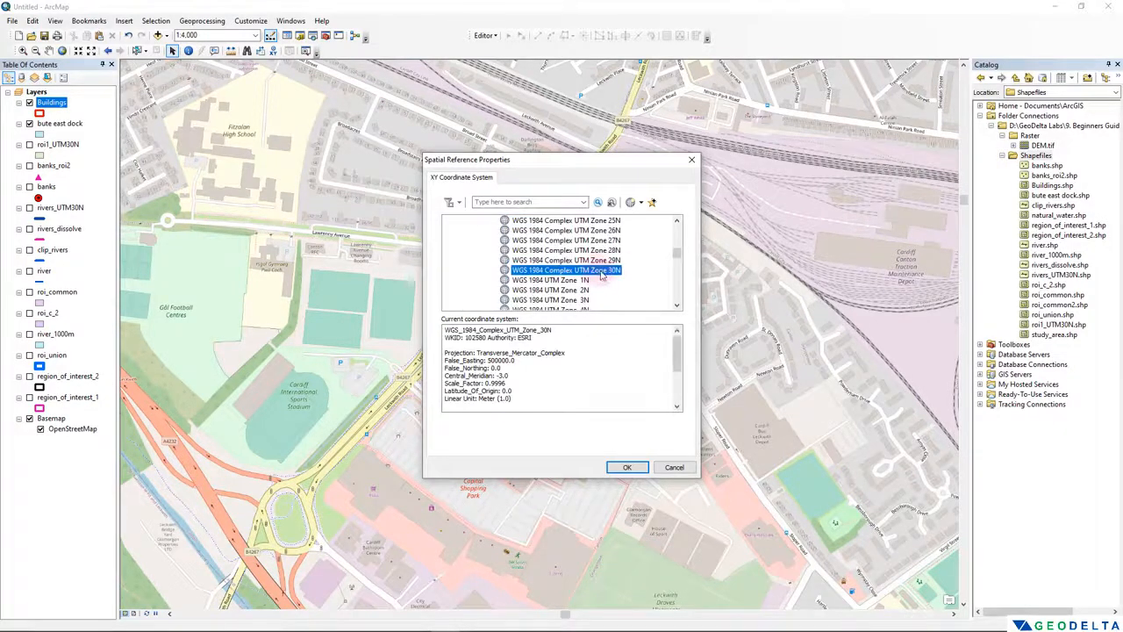
{"action": "left_click", "coordinate": [627, 466]}
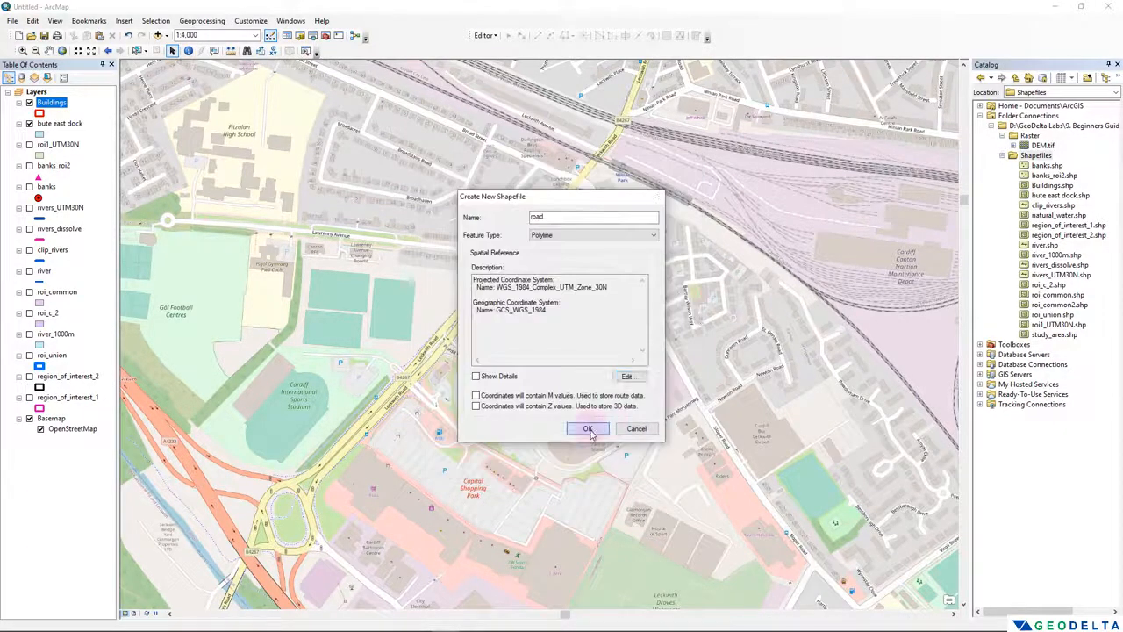
{"action": "left_click", "coordinate": [587, 429]}
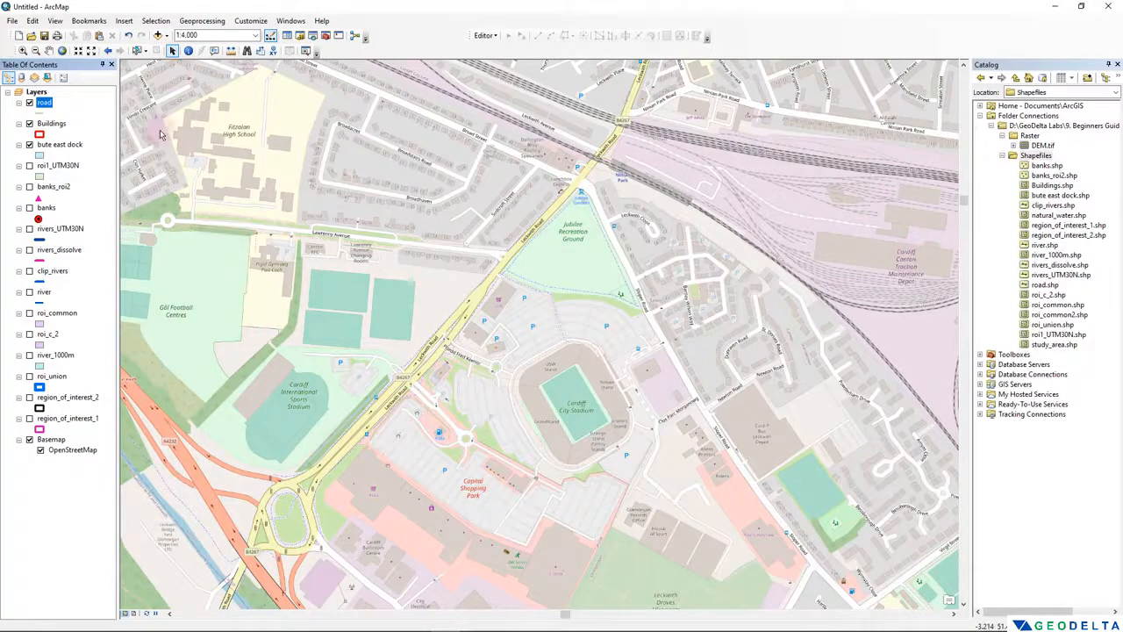
- Change the road layer's line symbol to the Expressway style
{"action": "left_click", "coordinate": [40, 112]}
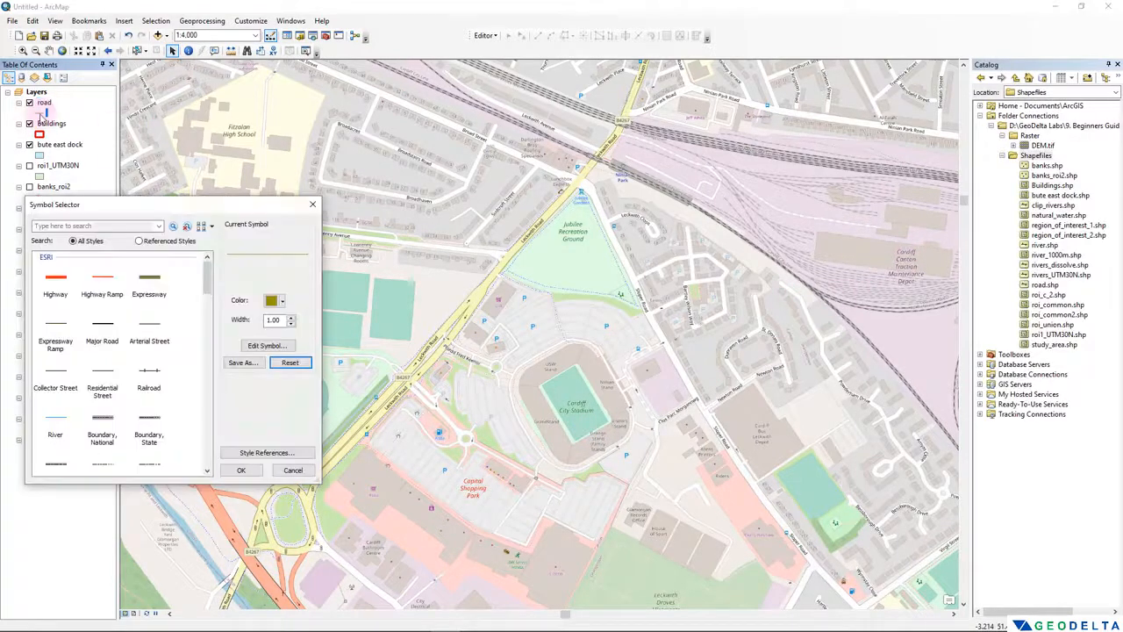
{"action": "left_click", "coordinate": [272, 302]}
{"action": "left_click", "coordinate": [242, 294]}
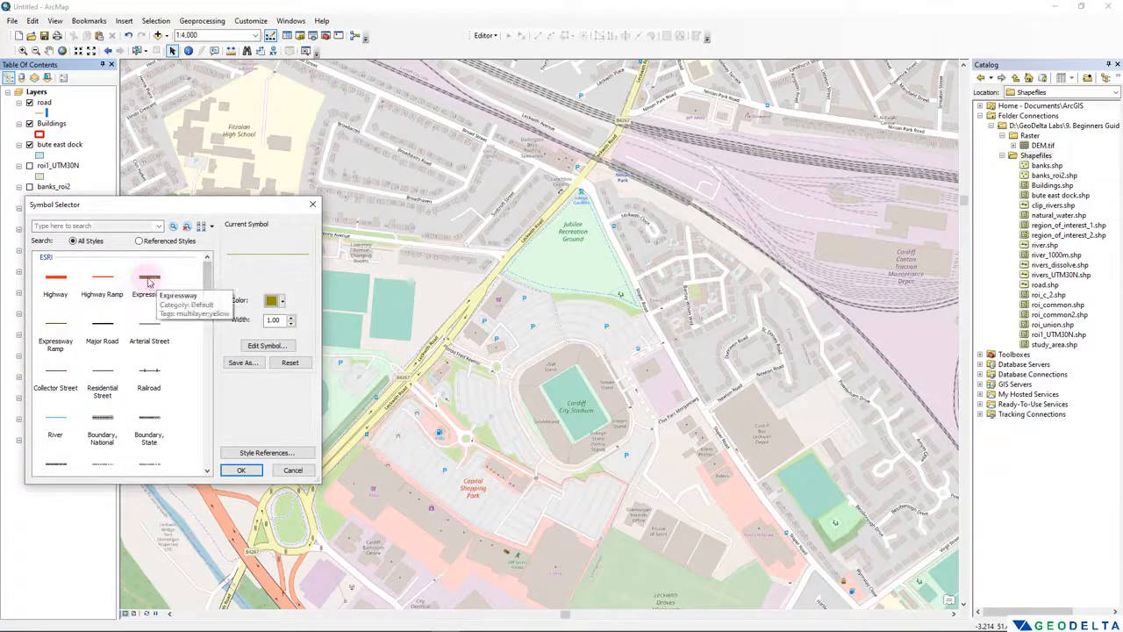
{"action": "left_click", "coordinate": [154, 284]}
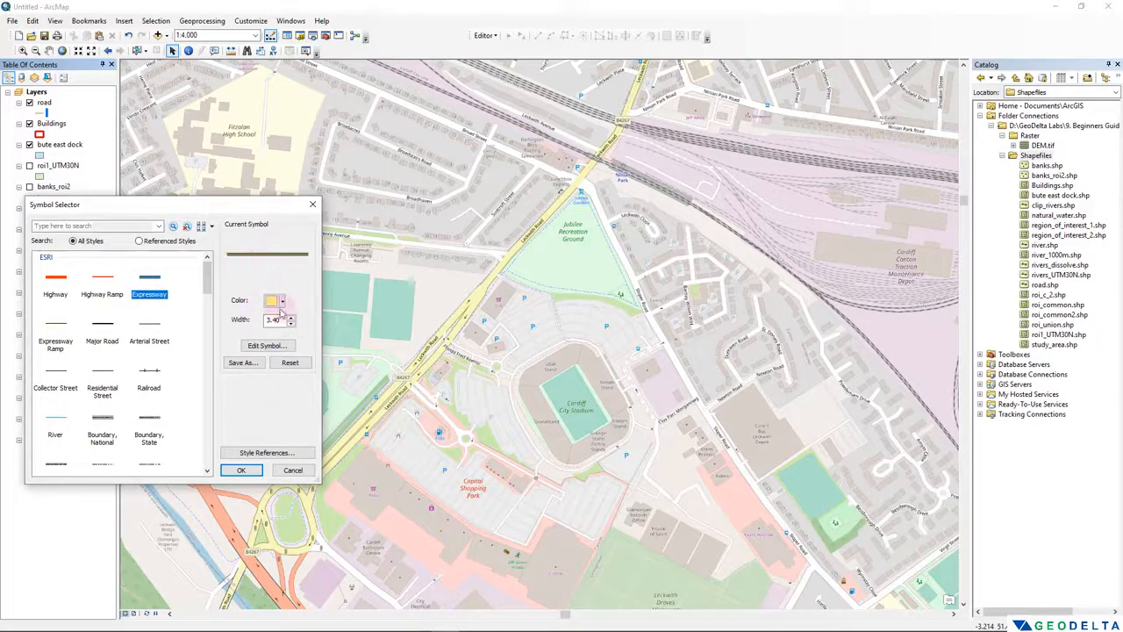
{"action": "left_click", "coordinate": [241, 470]}
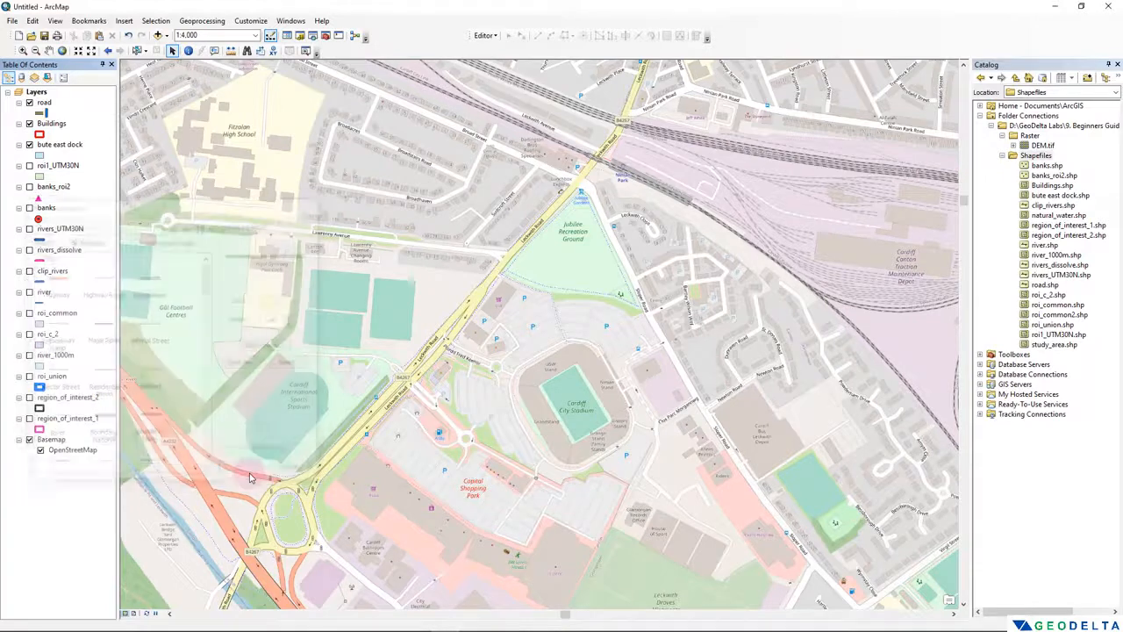
- Start an edit session on the road layer despite the spatial reference warnings and show the feature creation templates
{"action": "right_click", "coordinate": [46, 104]}
{"action": "mouse_move", "coordinate": [145, 248]}
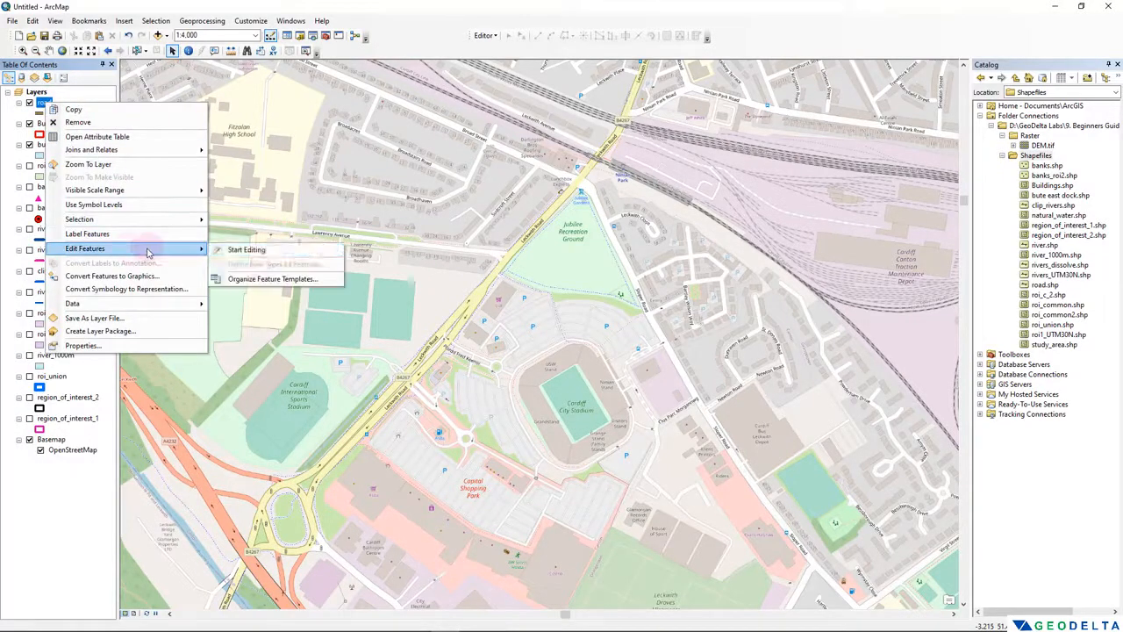
{"action": "left_click", "coordinate": [246, 251]}
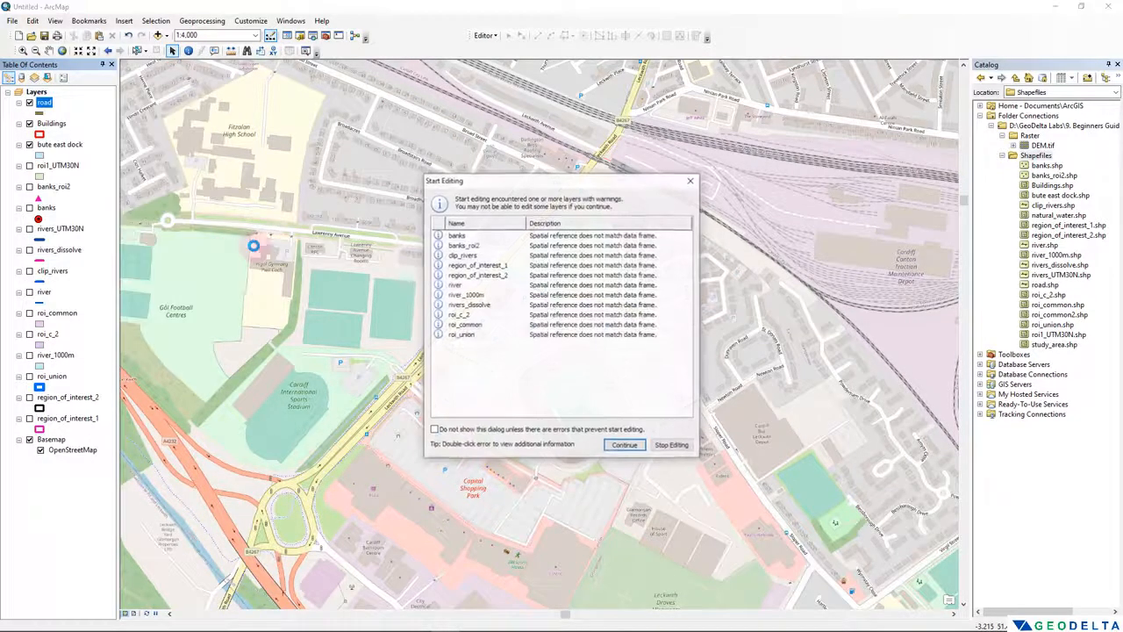
{"action": "left_click", "coordinate": [624, 445]}
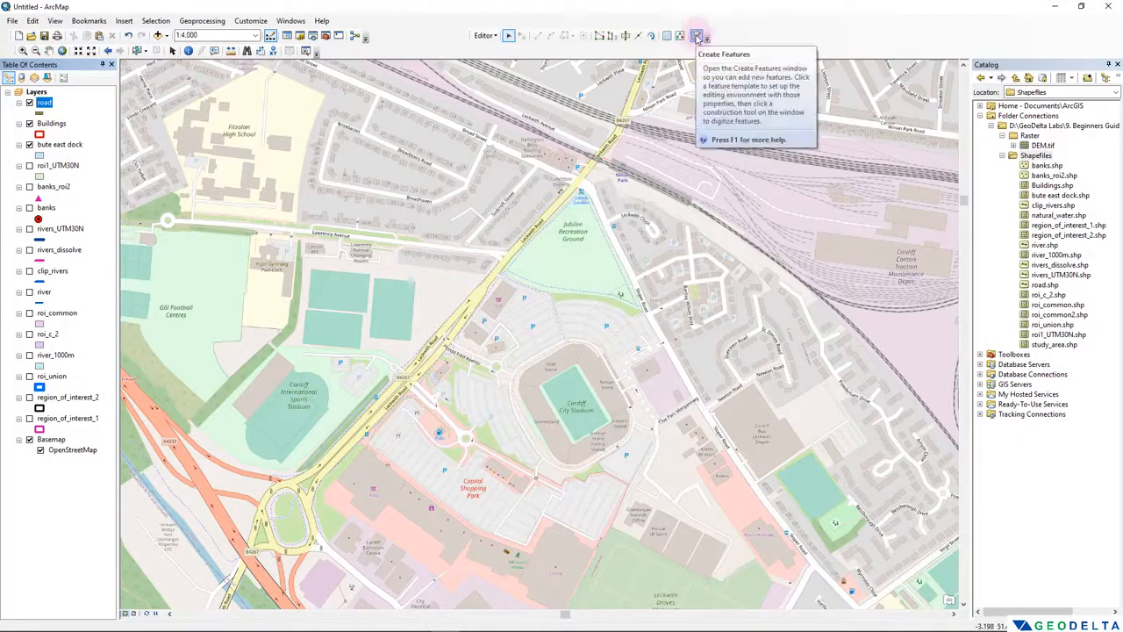
{"action": "left_click", "coordinate": [697, 36]}
{"action": "left_click", "coordinate": [956, 65]}
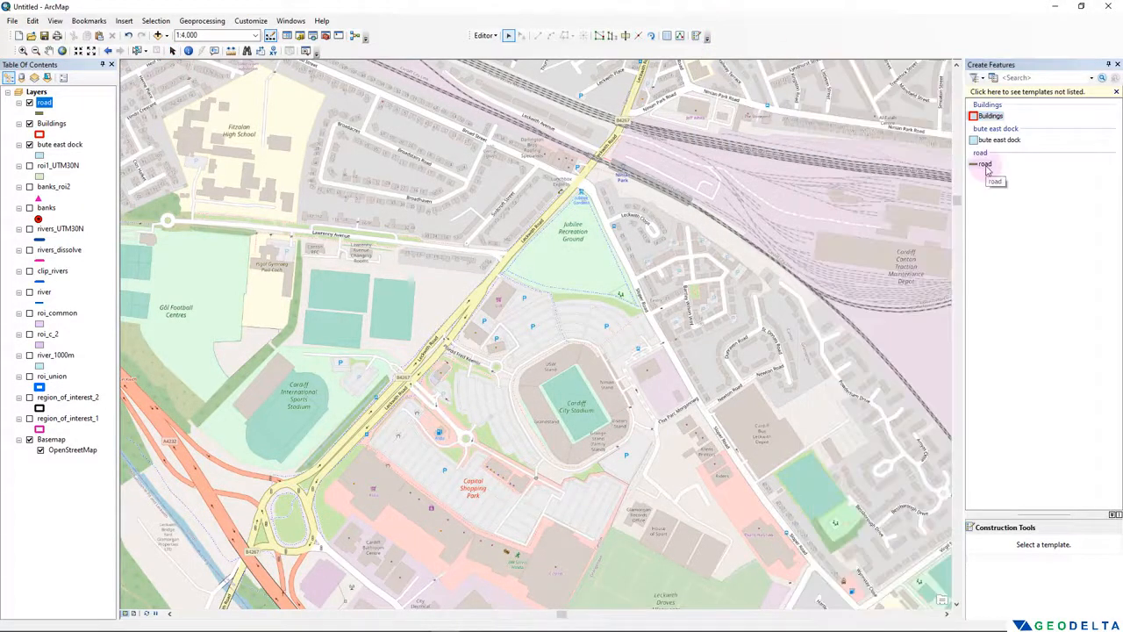
- Digitize a road line about 958 m long along Leckwith Road, from the southwestern roundabout to the railway at Ninian Park
{"action": "left_click", "coordinate": [986, 166]}
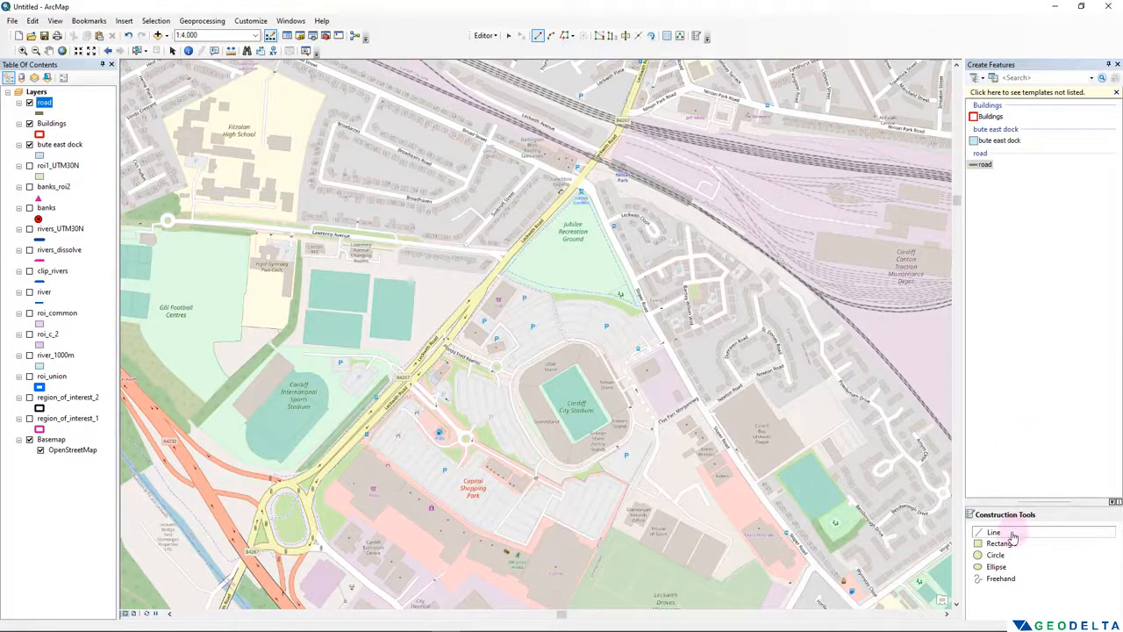
{"action": "left_click", "coordinate": [249, 549]}
{"action": "left_click", "coordinate": [267, 494]}
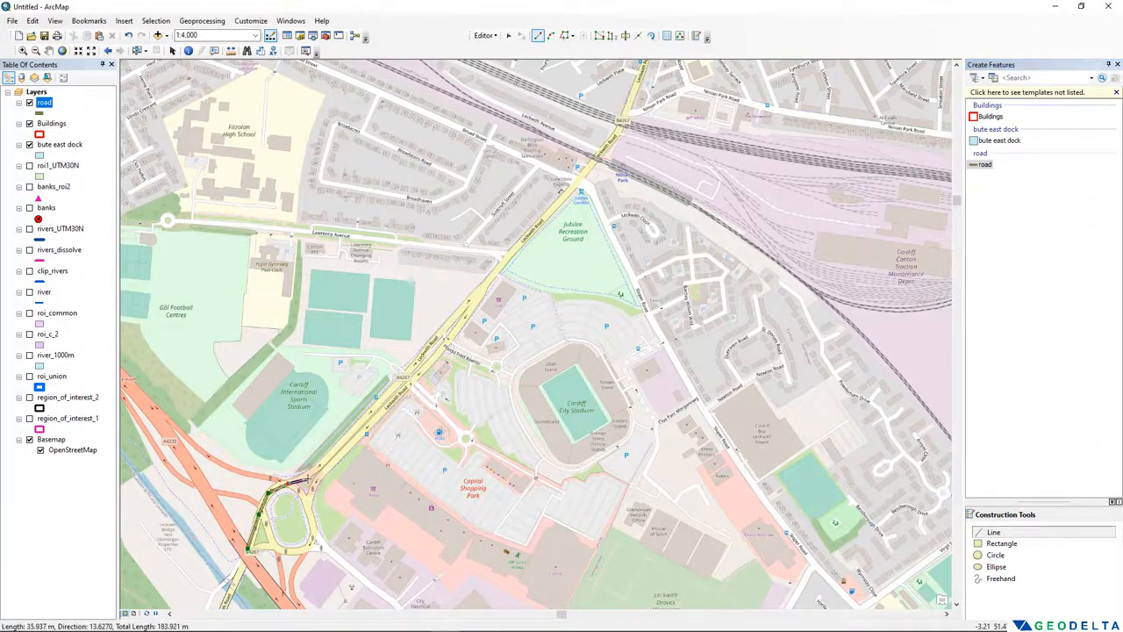
{"action": "left_click", "coordinate": [306, 476]}
{"action": "left_click", "coordinate": [343, 439]}
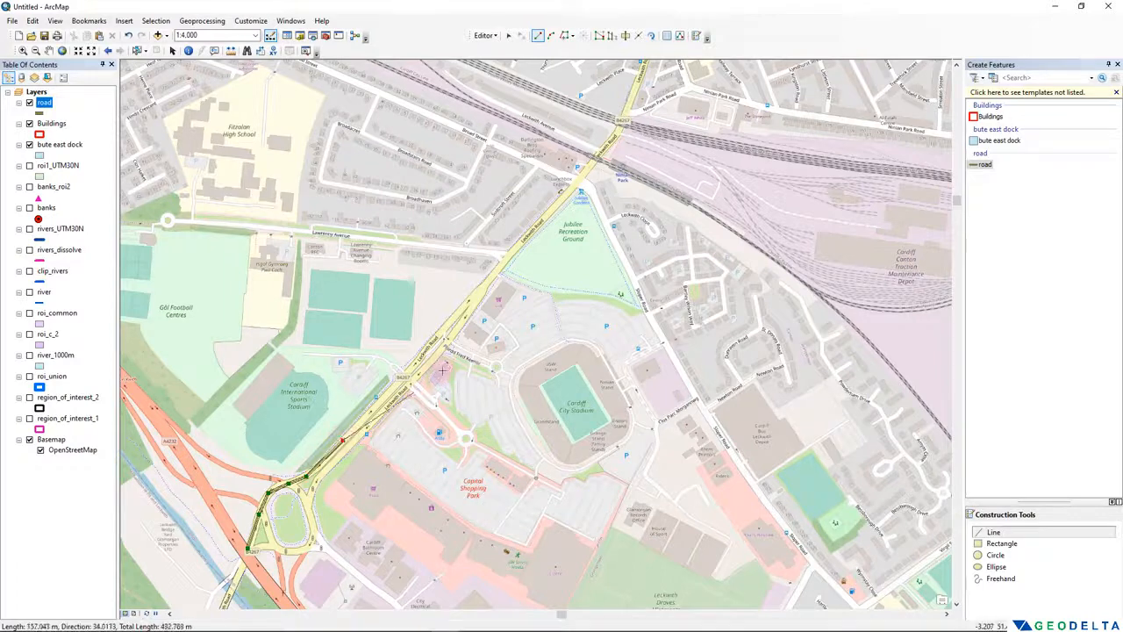
{"action": "left_click", "coordinate": [415, 362]}
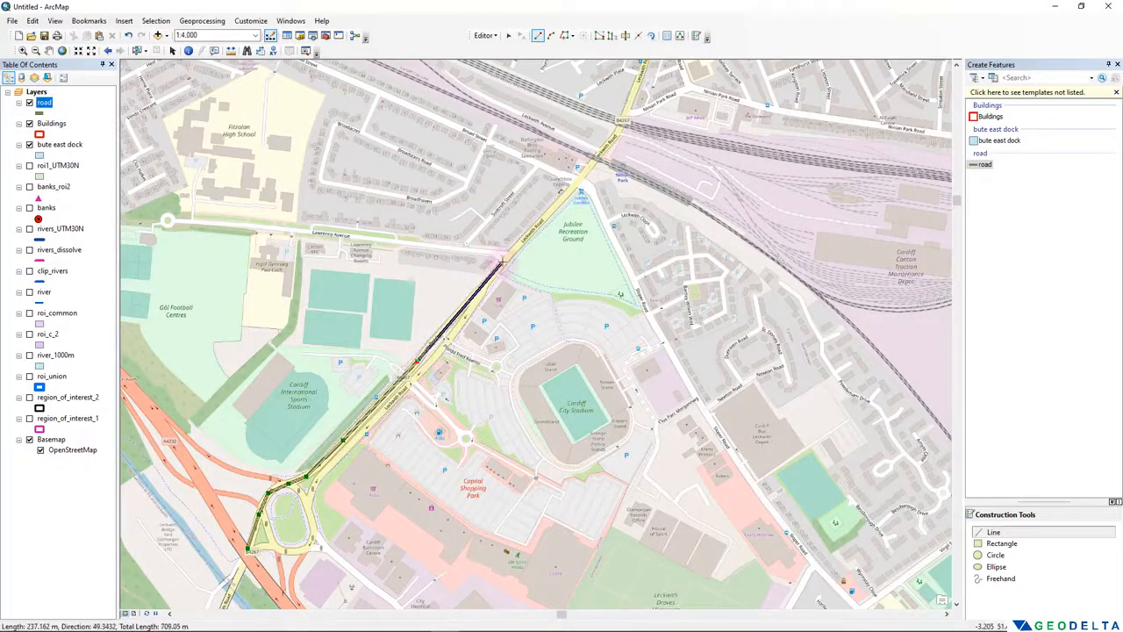
{"action": "left_click", "coordinate": [502, 261]}
{"action": "left_click", "coordinate": [572, 200]}
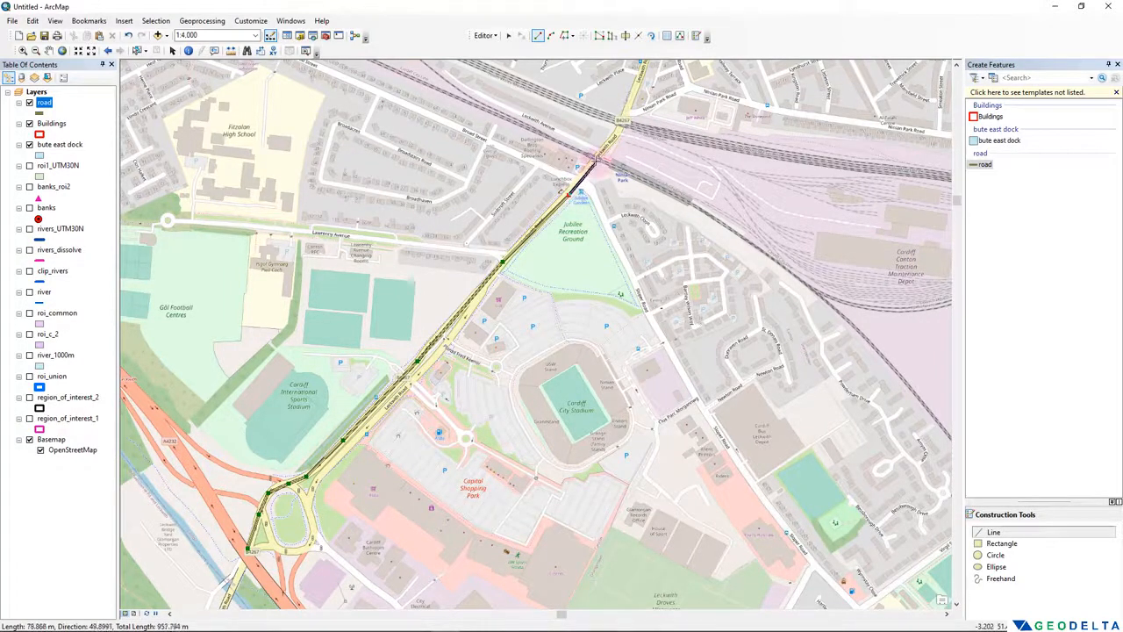
{"action": "double_click", "coordinate": [597, 161]}
- Digitize a second road line about 874 m long along the orange main road north of the railway, ending at the junction west of the river
{"action": "scroll", "coordinate": [541, 457], "scroll_direction": "down", "scroll_amount": 1}
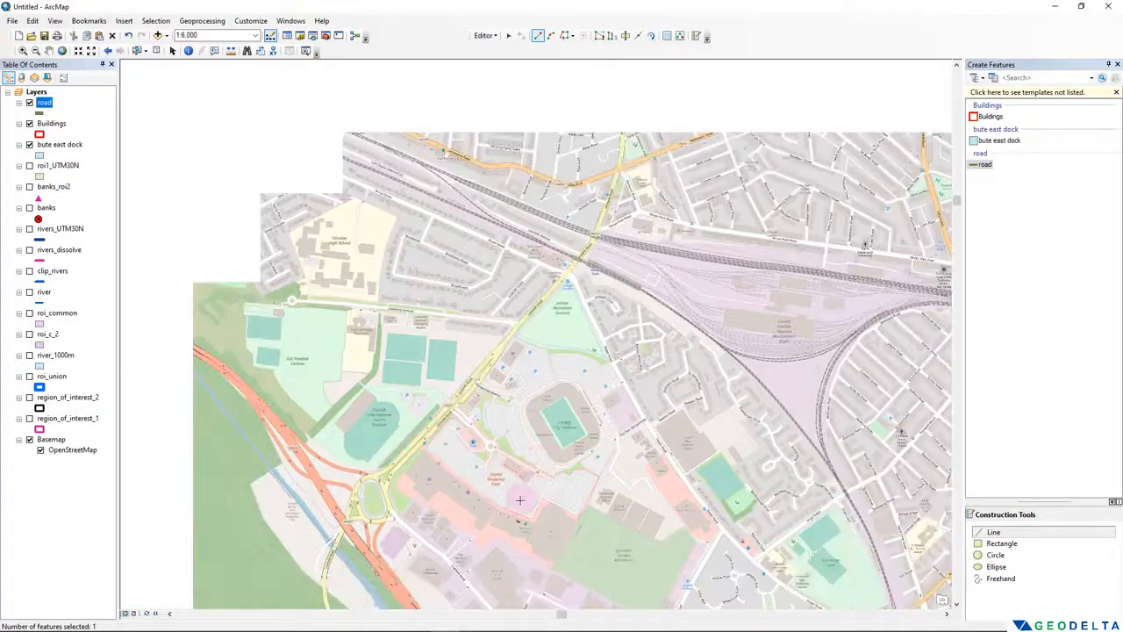
{"action": "left_click_drag", "start_coordinate": [516, 417], "coordinate": [511, 246]}
{"action": "left_click_drag", "start_coordinate": [520, 320], "coordinate": [466, 164]}
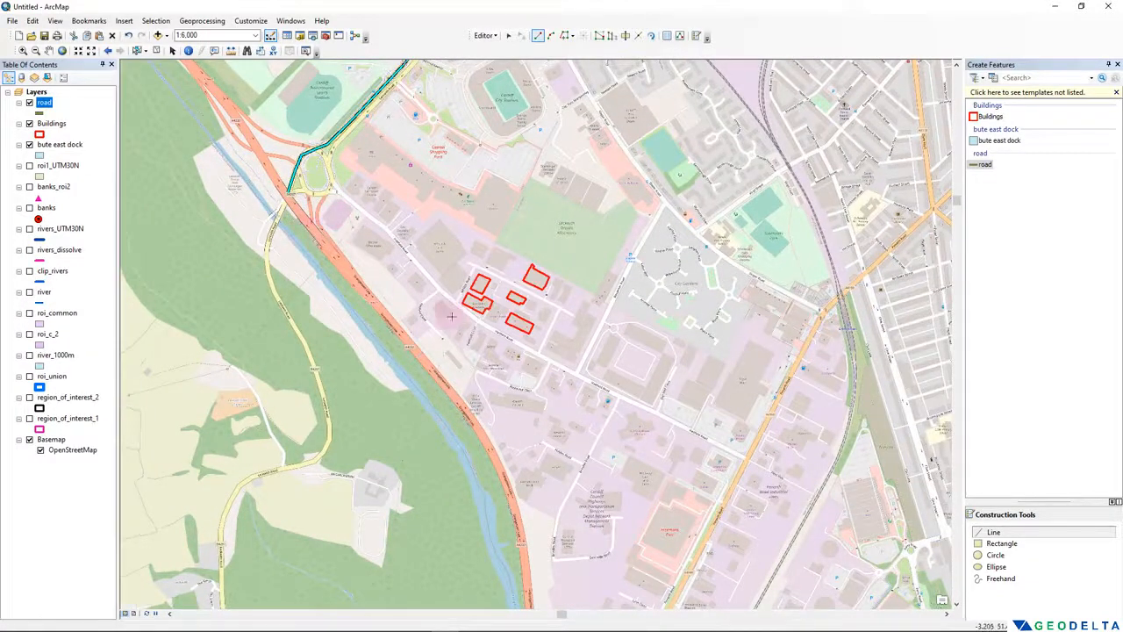
{"action": "left_click_drag", "start_coordinate": [654, 277], "coordinate": [561, 530]}
{"action": "left_click_drag", "start_coordinate": [542, 202], "coordinate": [538, 451]}
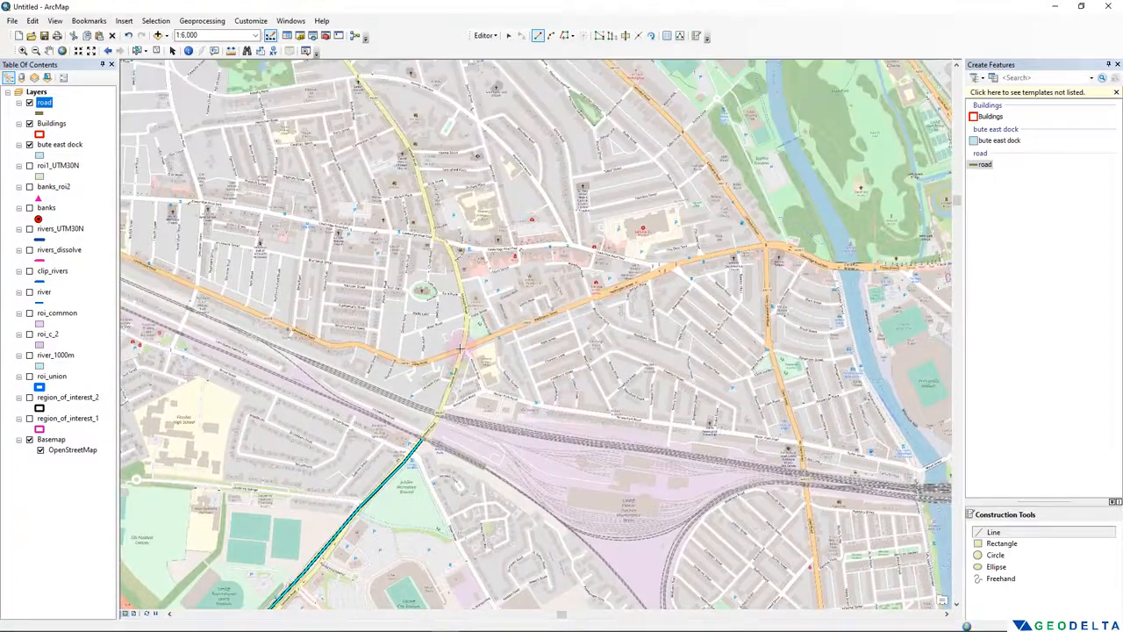
{"action": "left_click", "coordinate": [461, 349]}
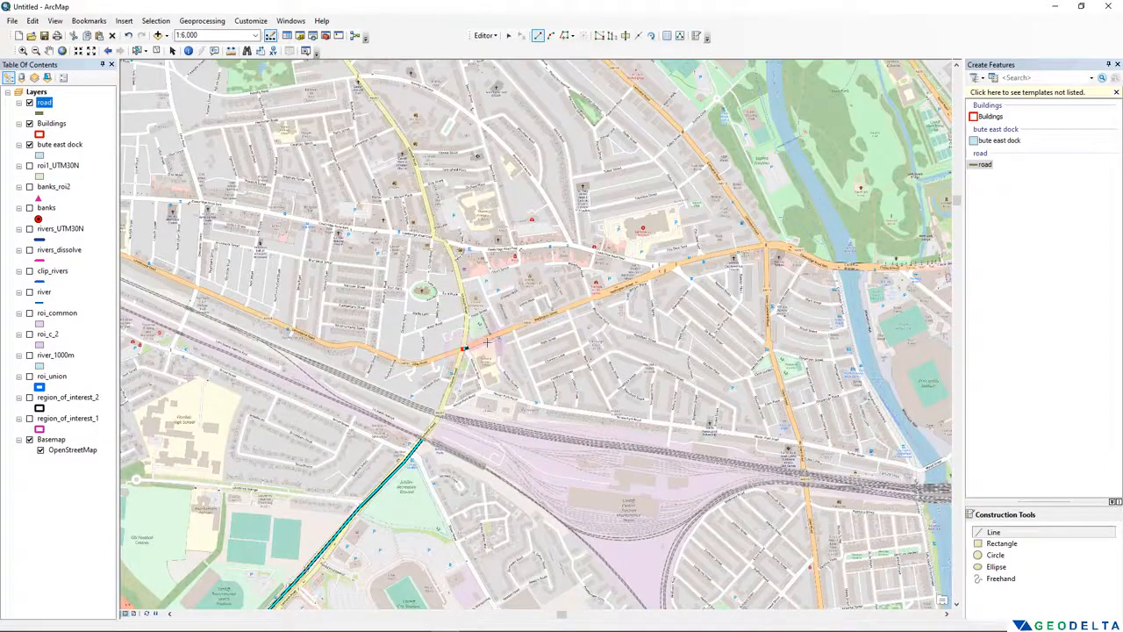
{"action": "left_click", "coordinate": [579, 304]}
{"action": "left_click", "coordinate": [661, 270]}
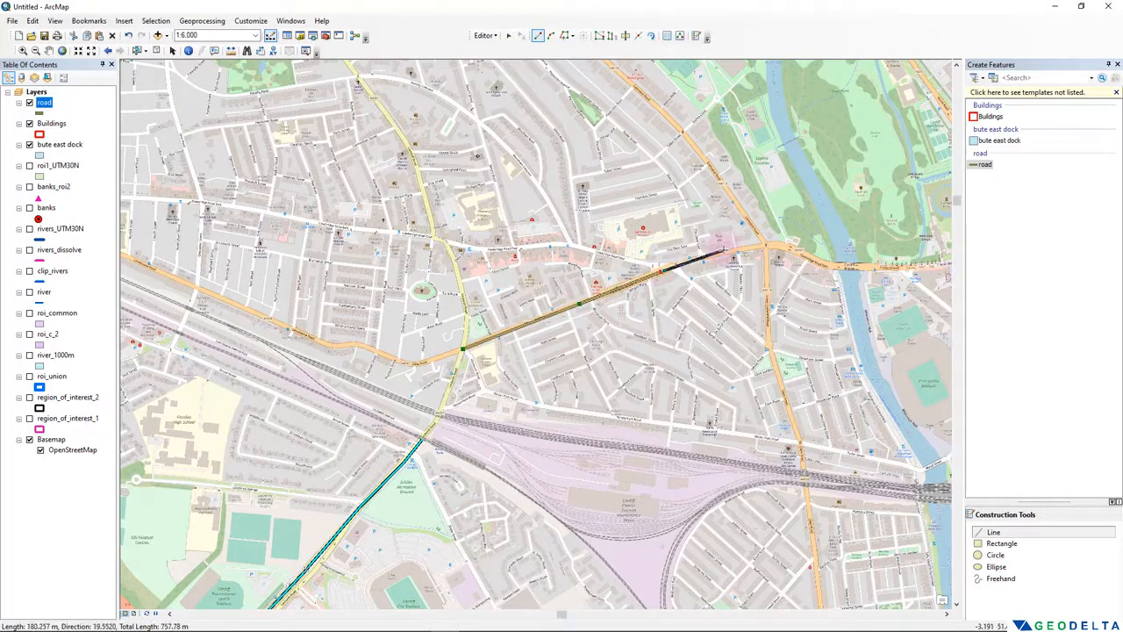
{"action": "left_click", "coordinate": [724, 253]}
{"action": "left_click", "coordinate": [758, 248]}
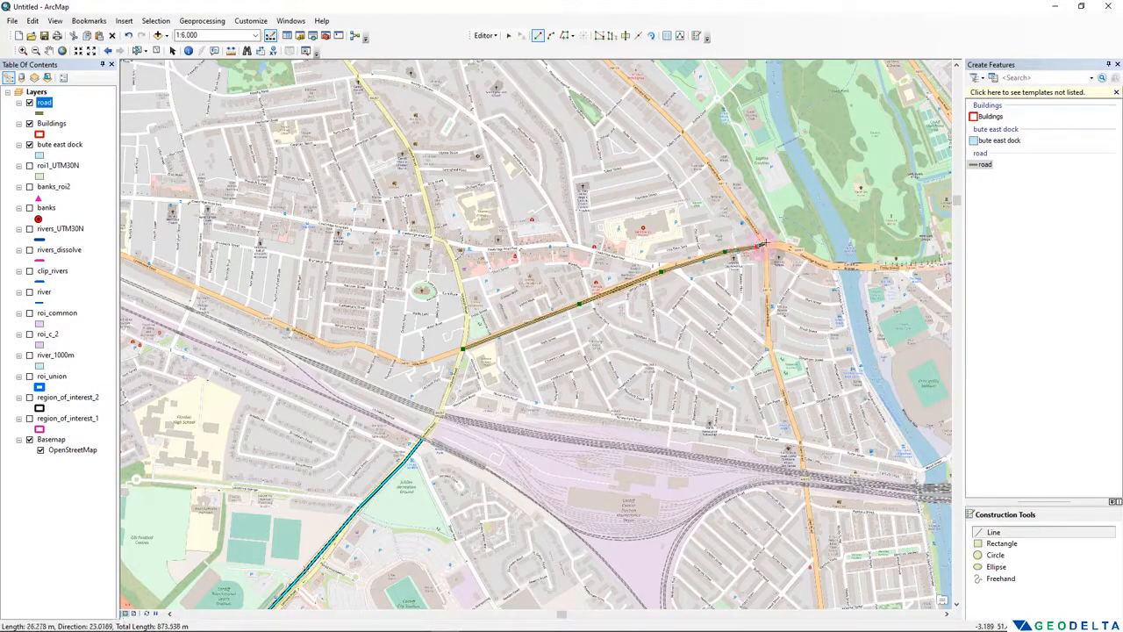
{"action": "double_click", "coordinate": [763, 248]}
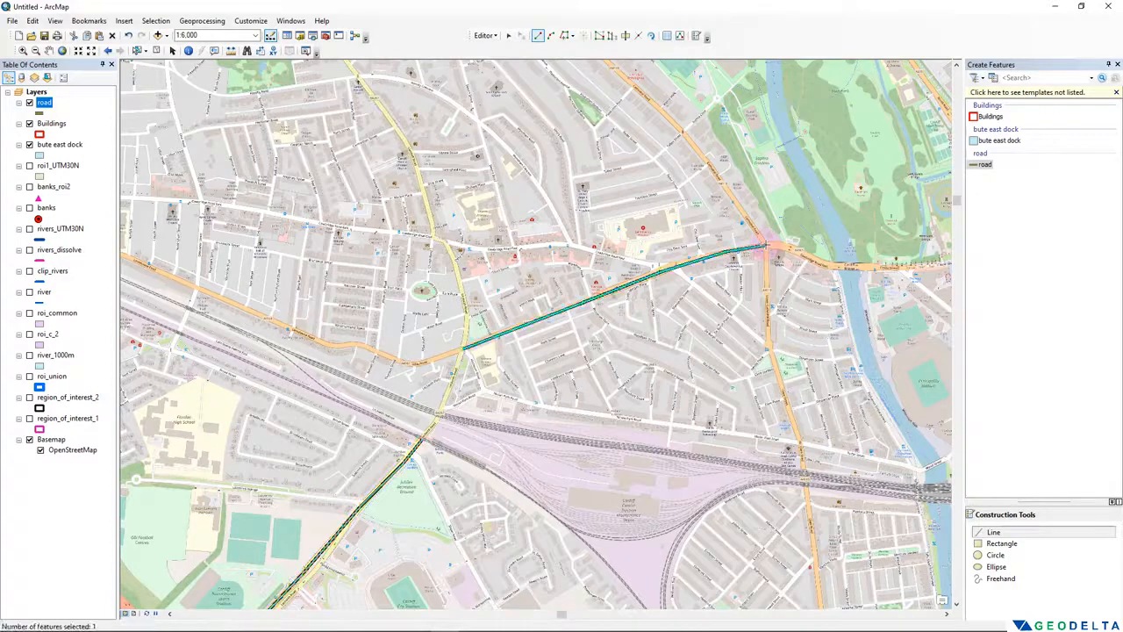
- Open the road layer's attribute table and select each record in turn to see which line it represents
{"action": "right_click", "coordinate": [43, 103]}
{"action": "left_click", "coordinate": [83, 136]}
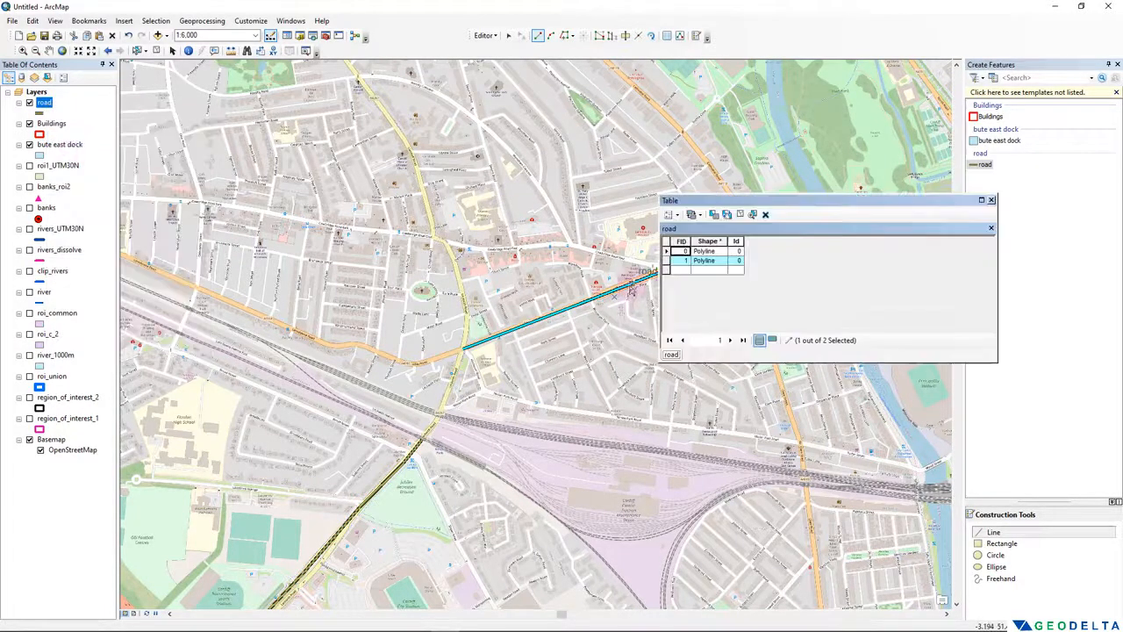
{"action": "left_click_drag", "start_coordinate": [716, 210], "coordinate": [778, 248]}
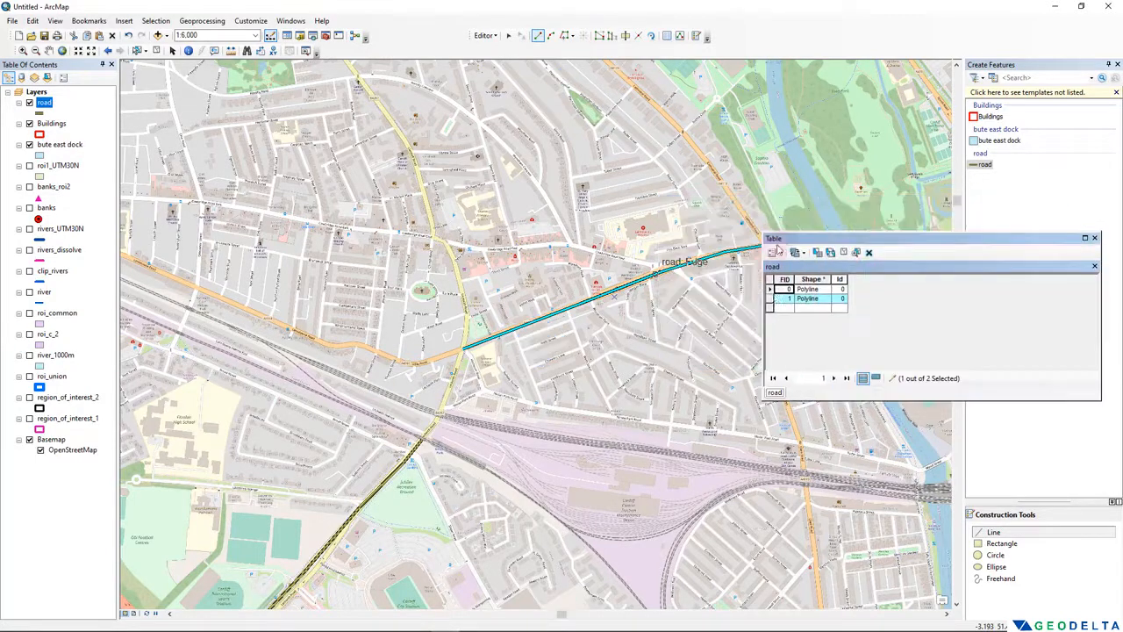
{"action": "left_click", "coordinate": [770, 291]}
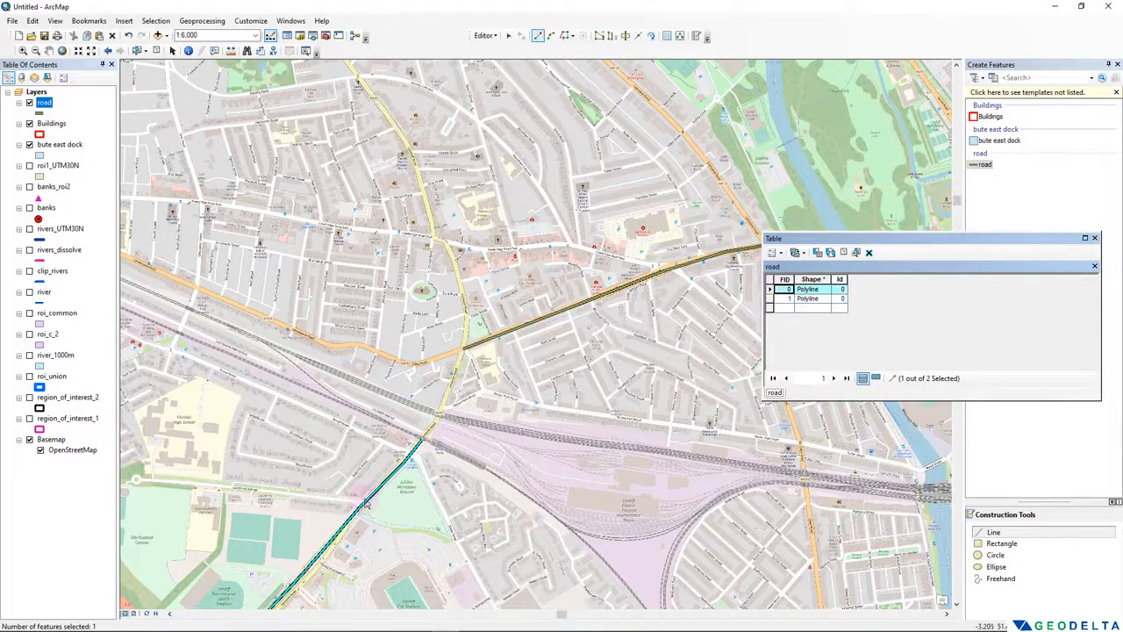
{"action": "left_click", "coordinate": [770, 299]}
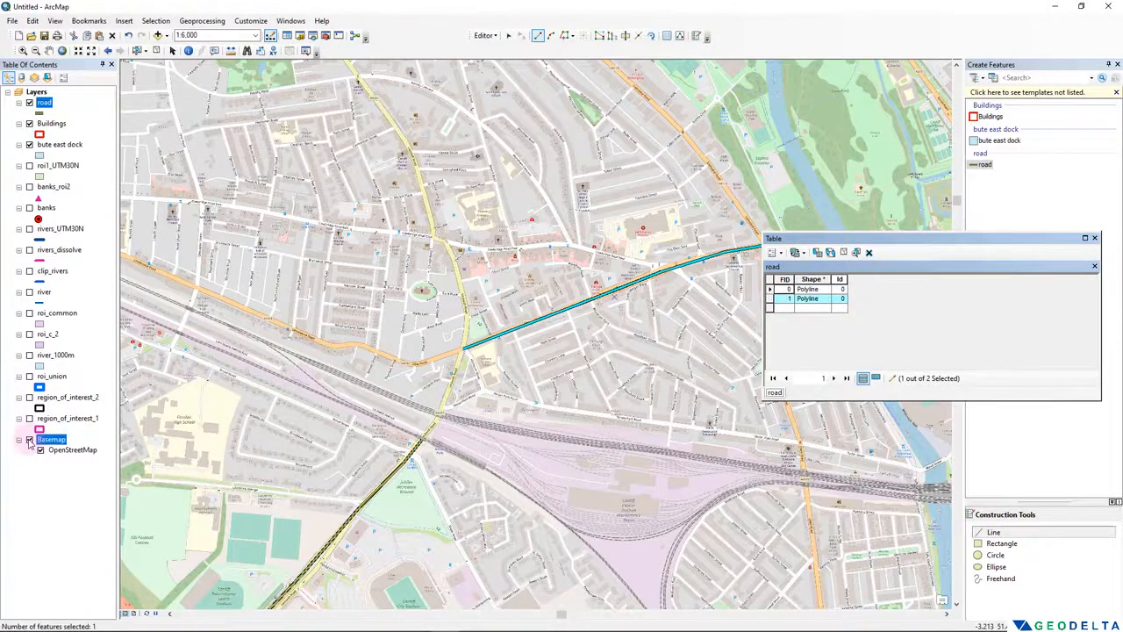
- Hide the basemap to view the digitized road lines on their own, and turn it back on
{"action": "left_click", "coordinate": [29, 440]}
{"action": "left_click_drag", "start_coordinate": [472, 456], "coordinate": [451, 326]}
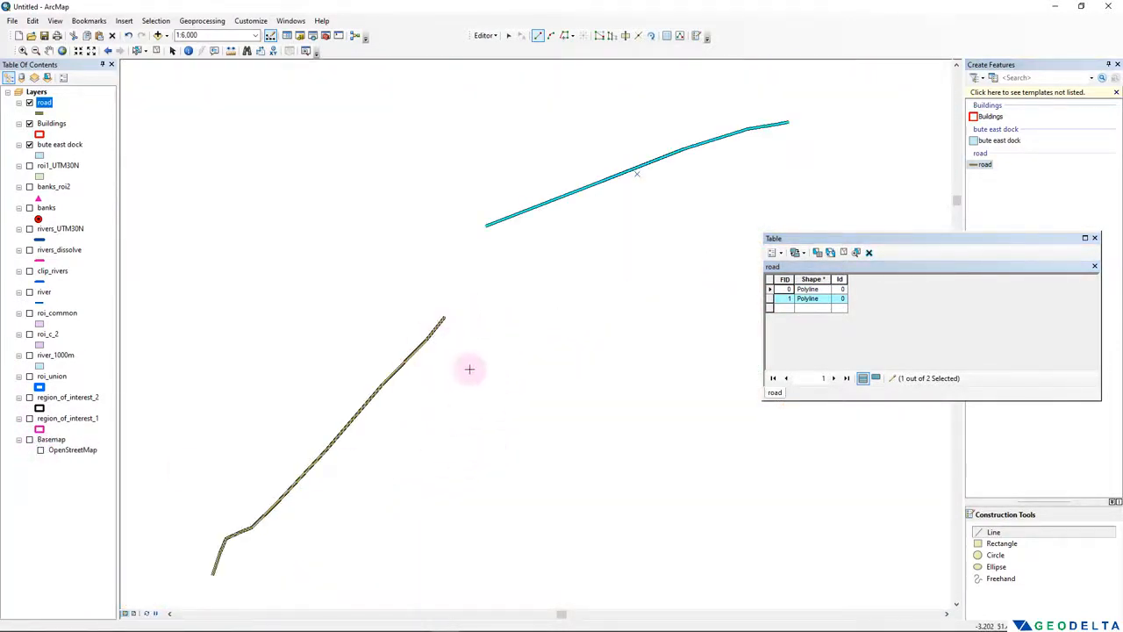
{"action": "scroll", "coordinate": [396, 431], "scroll_direction": "up", "scroll_amount": 1}
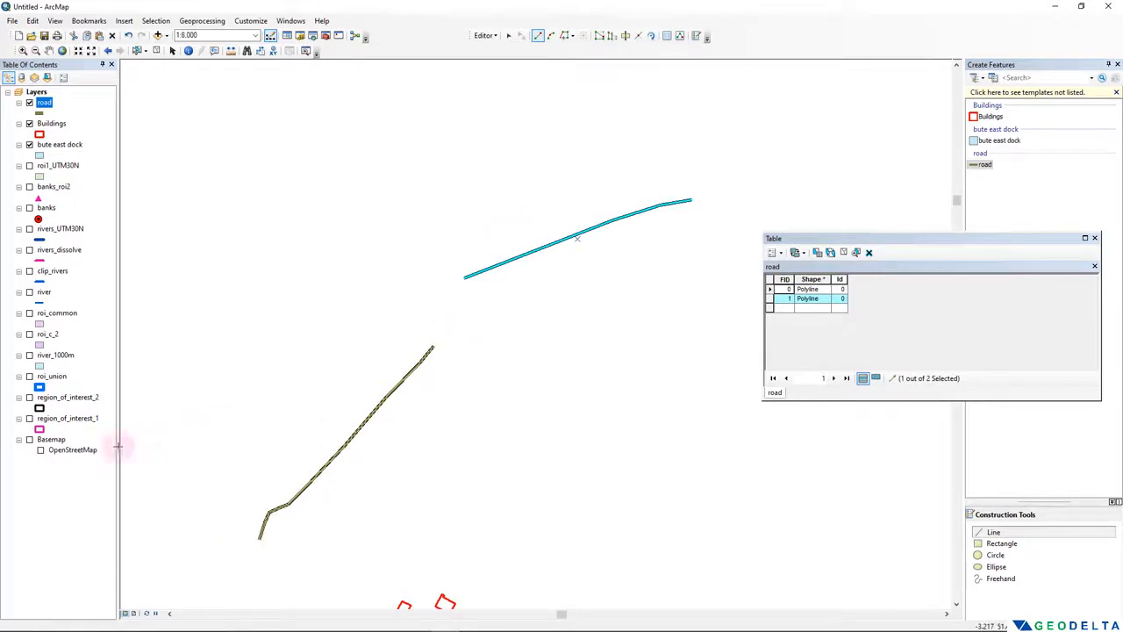
{"action": "left_click", "coordinate": [29, 439]}
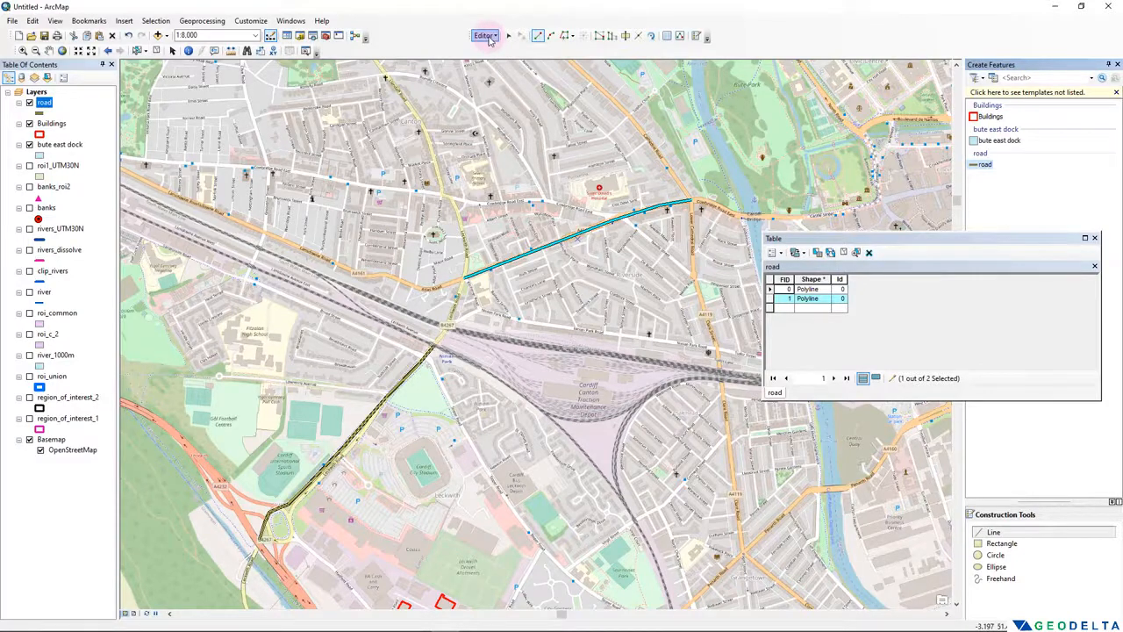
- Stop the edit session, save the road edits and close the attribute table
{"action": "left_click", "coordinate": [486, 36]}
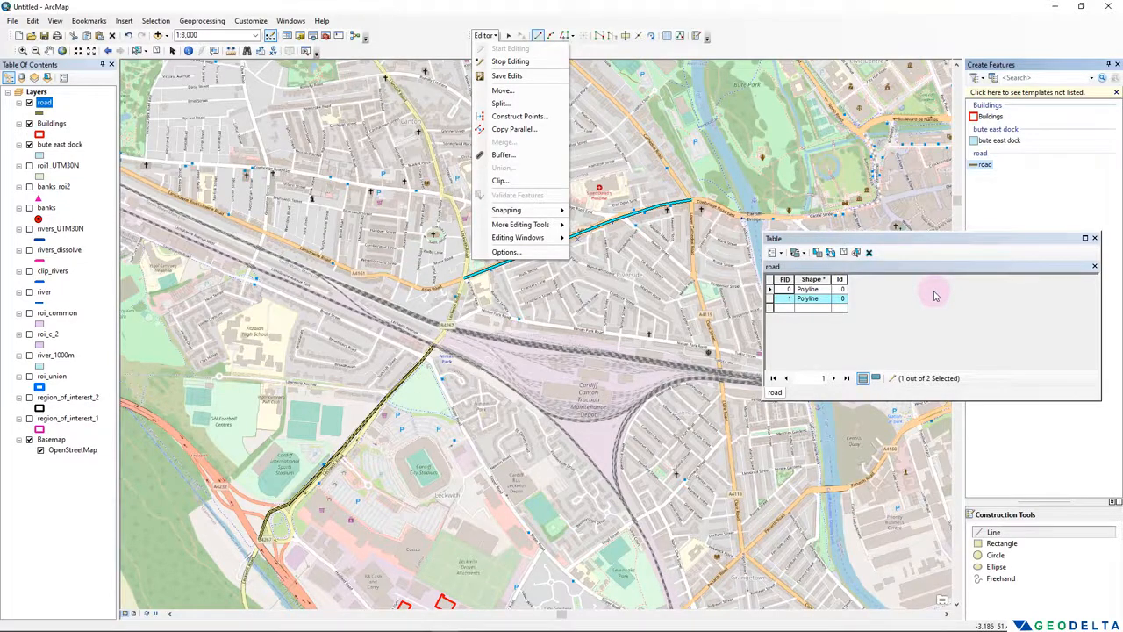
{"action": "left_click", "coordinate": [510, 61]}
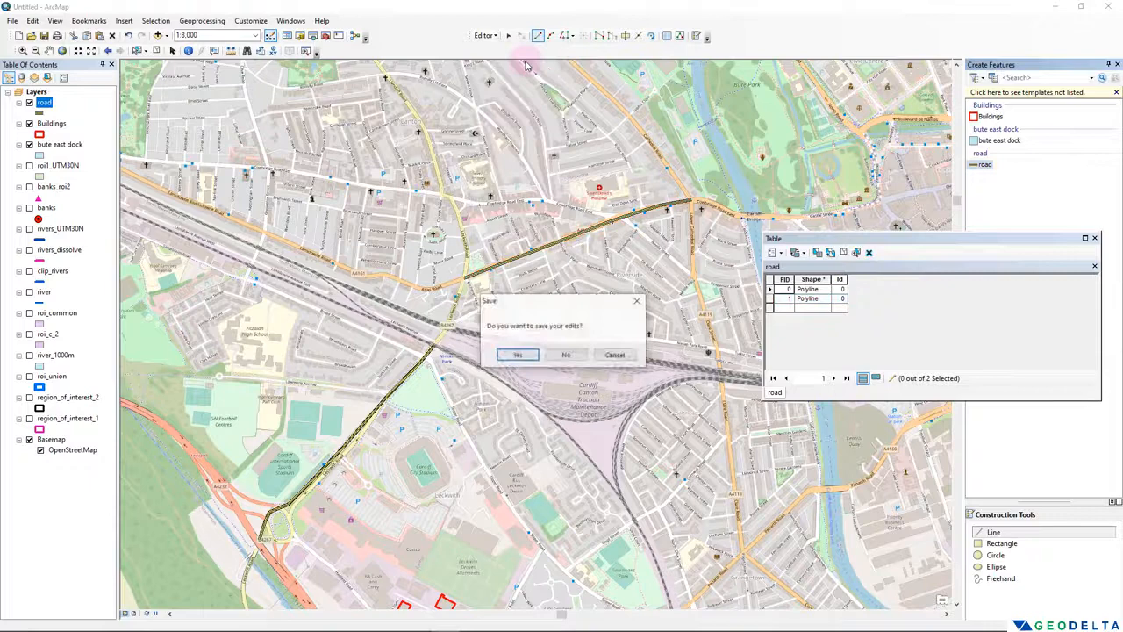
{"action": "left_click", "coordinate": [527, 355]}
{"action": "left_click", "coordinate": [1094, 238]}
- Switch to File Explorer and look through the Shapefiles folder for the road shapefile's component files
{"action": "key", "text": "alt+Tab"}
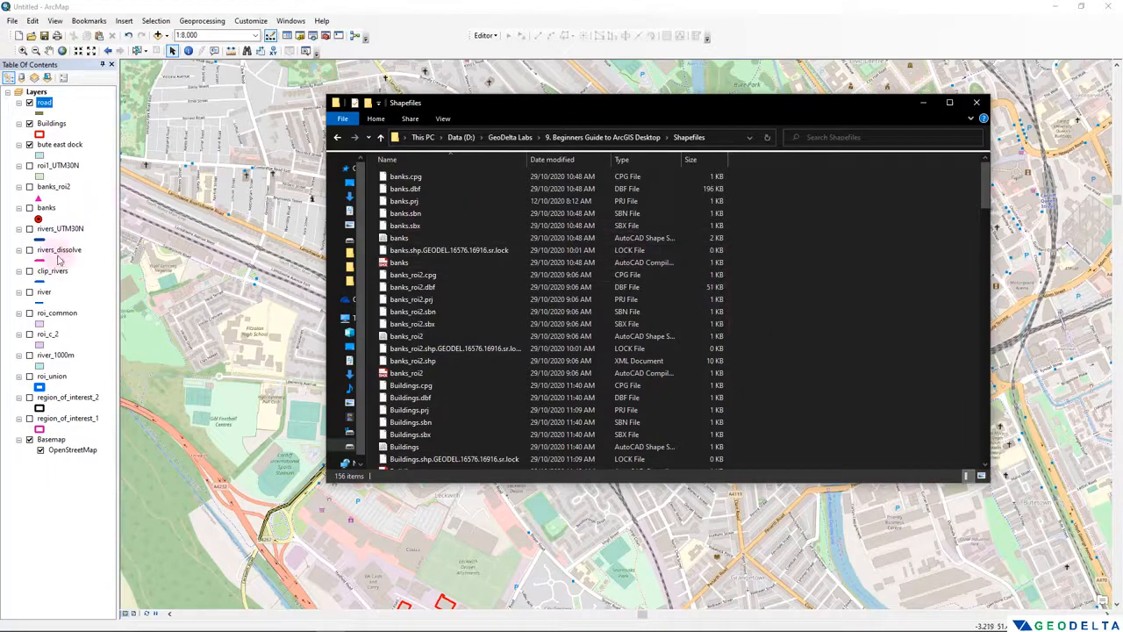
{"action": "scroll", "coordinate": [548, 343], "scroll_direction": "down", "scroll_amount": 20}
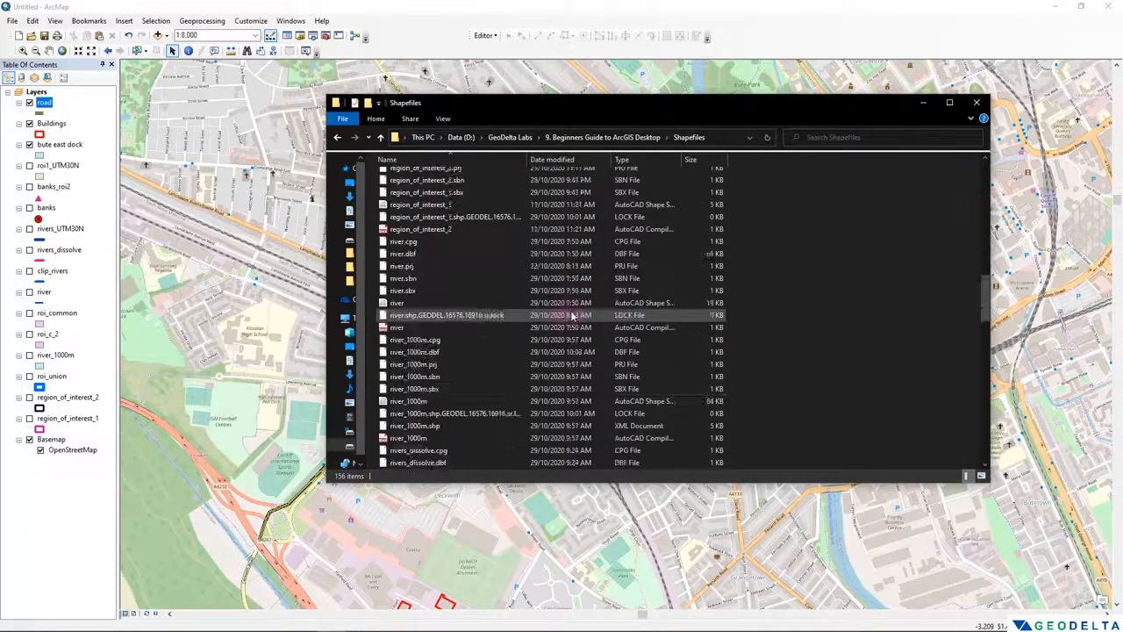
{"action": "scroll", "coordinate": [548, 343], "scroll_direction": "up", "scroll_amount": 3}
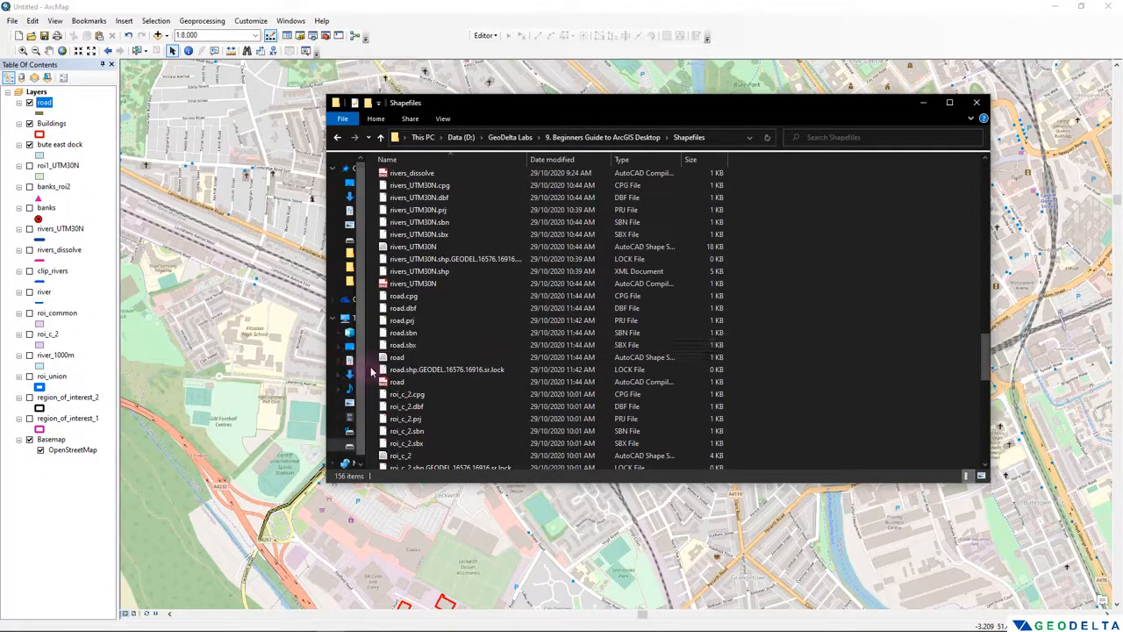
{"action": "left_click_drag", "start_coordinate": [371, 365], "coordinate": [450, 293]}
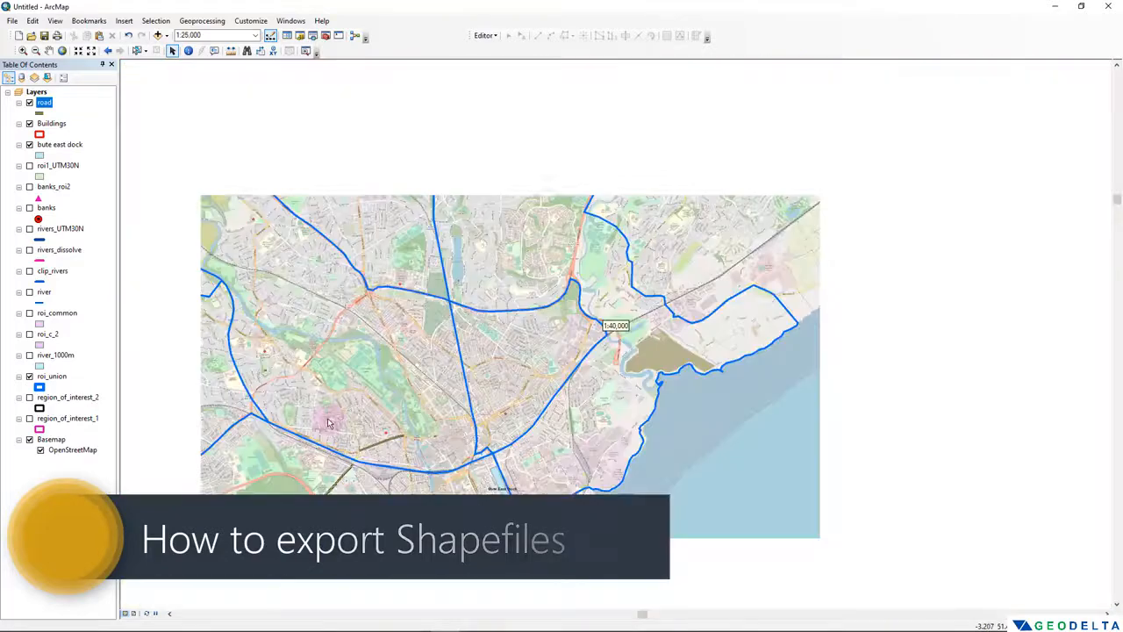
- Display the roi_union layer in full on the map and start a data export for it
{"action": "scroll", "coordinate": [299, 408], "scroll_direction": "down", "scroll_amount": 1}
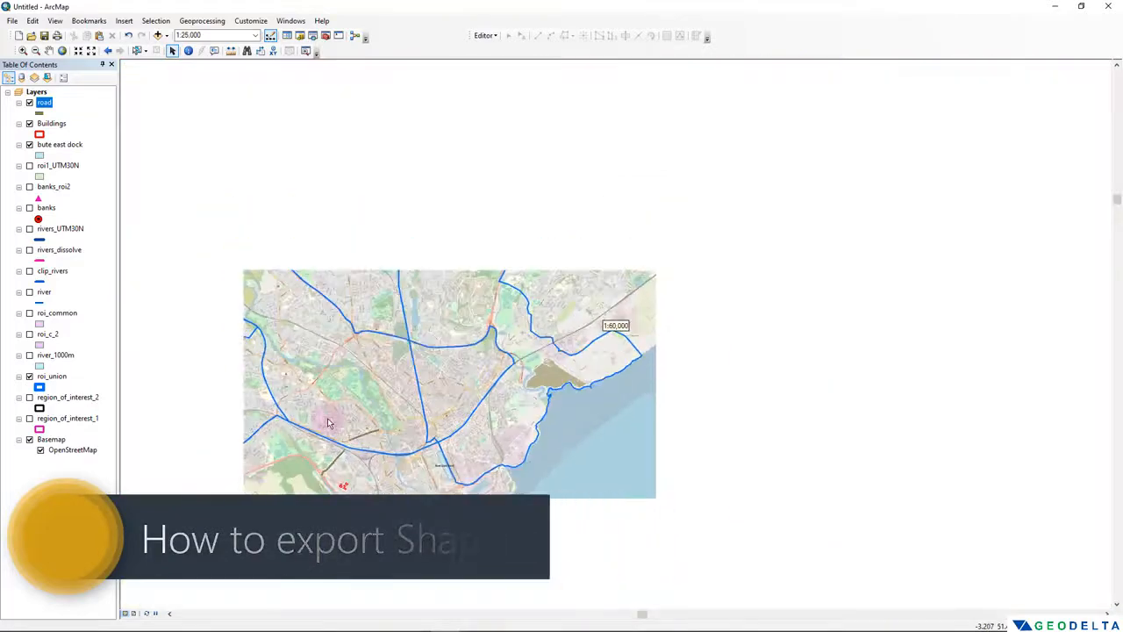
{"action": "left_click_drag", "start_coordinate": [299, 406], "coordinate": [431, 366]}
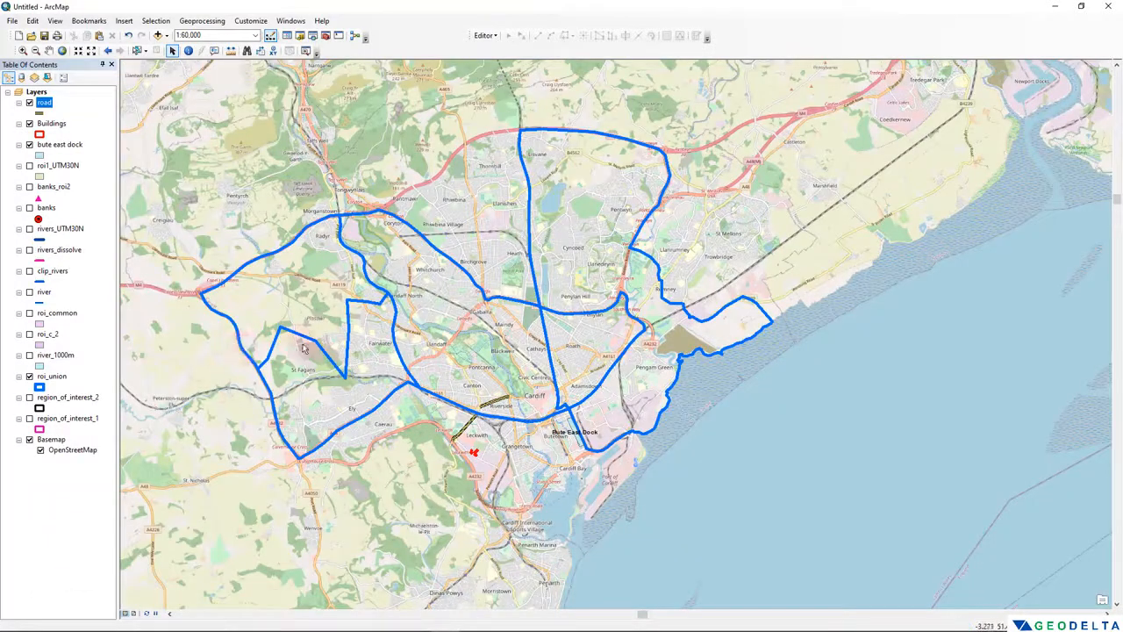
{"action": "left_click", "coordinate": [74, 405]}
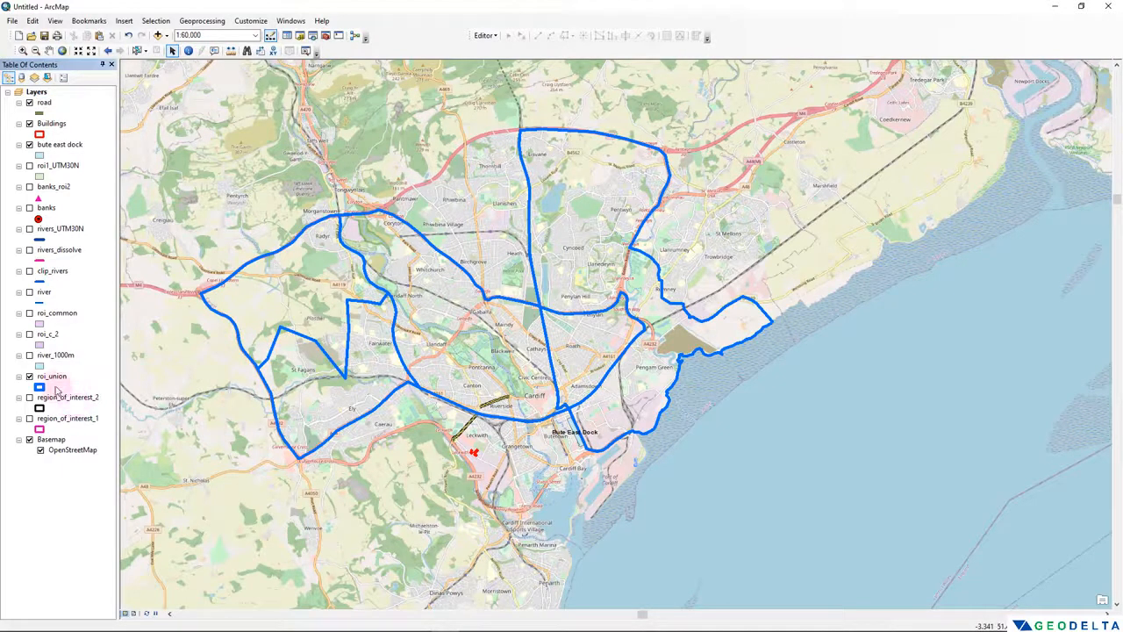
{"action": "right_click", "coordinate": [58, 384]}
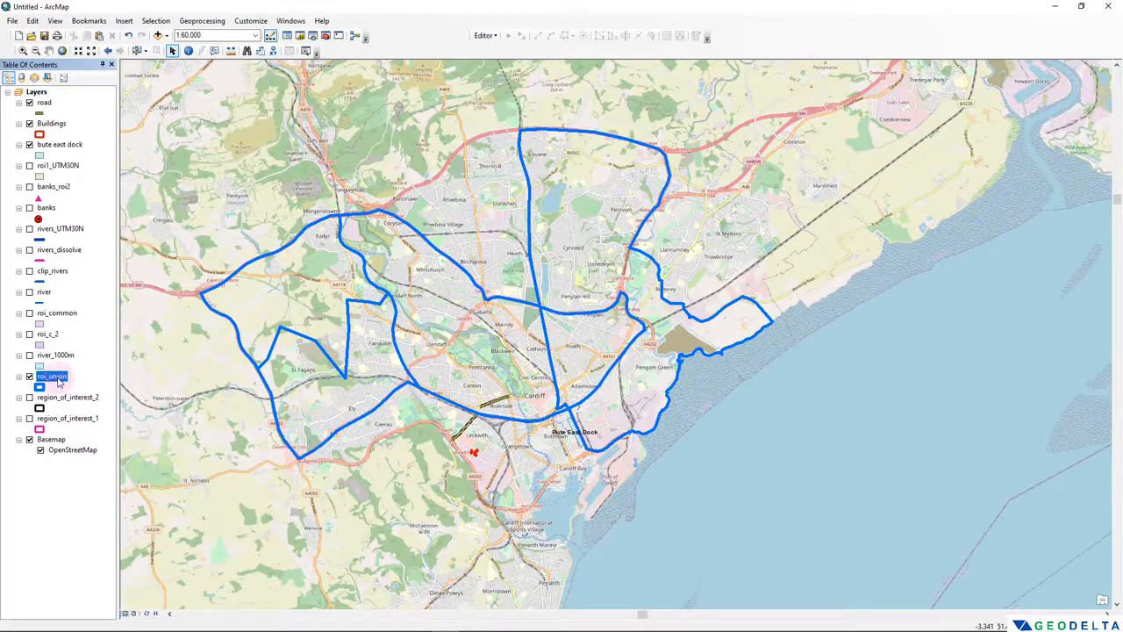
{"action": "left_click", "coordinate": [20, 478]}
{"action": "right_click", "coordinate": [54, 381]}
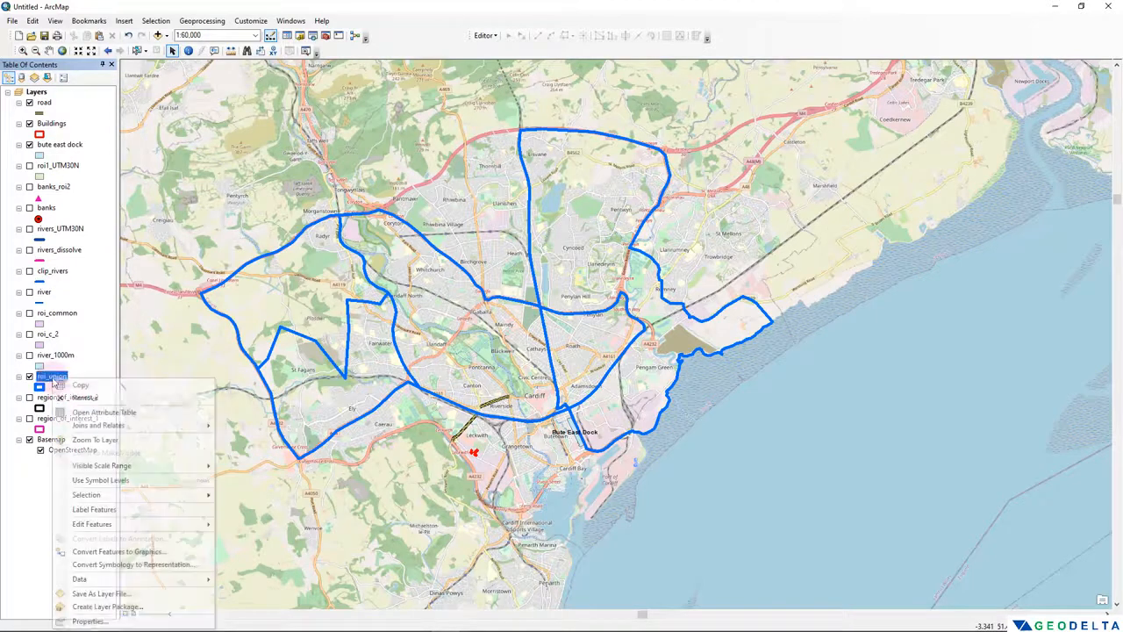
{"action": "mouse_move", "coordinate": [143, 580]}
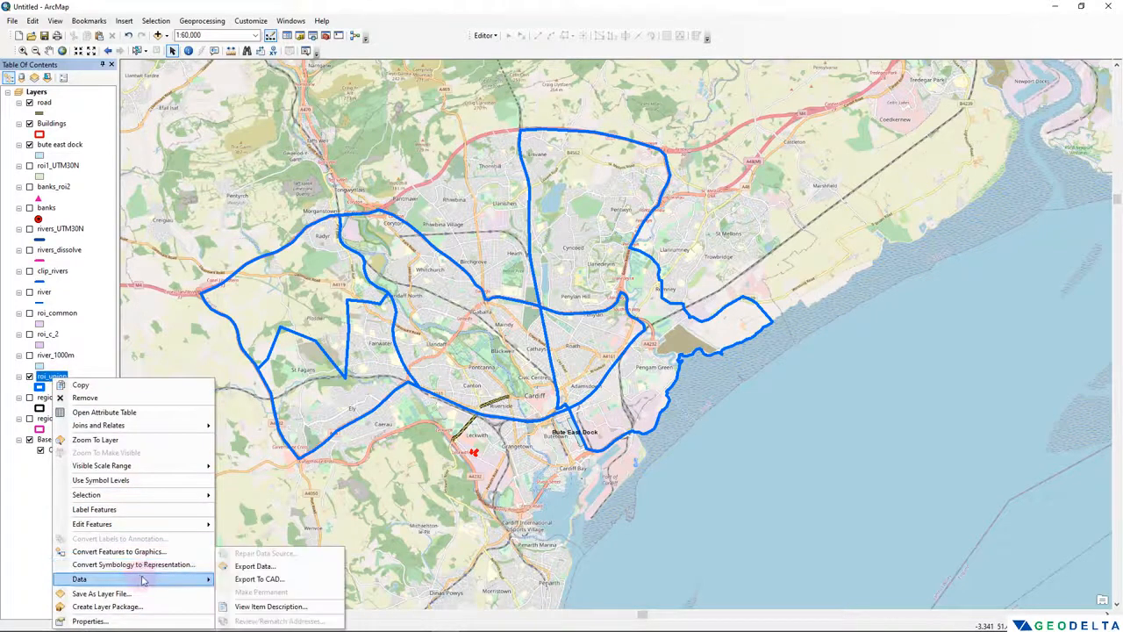
{"action": "left_click", "coordinate": [263, 568]}
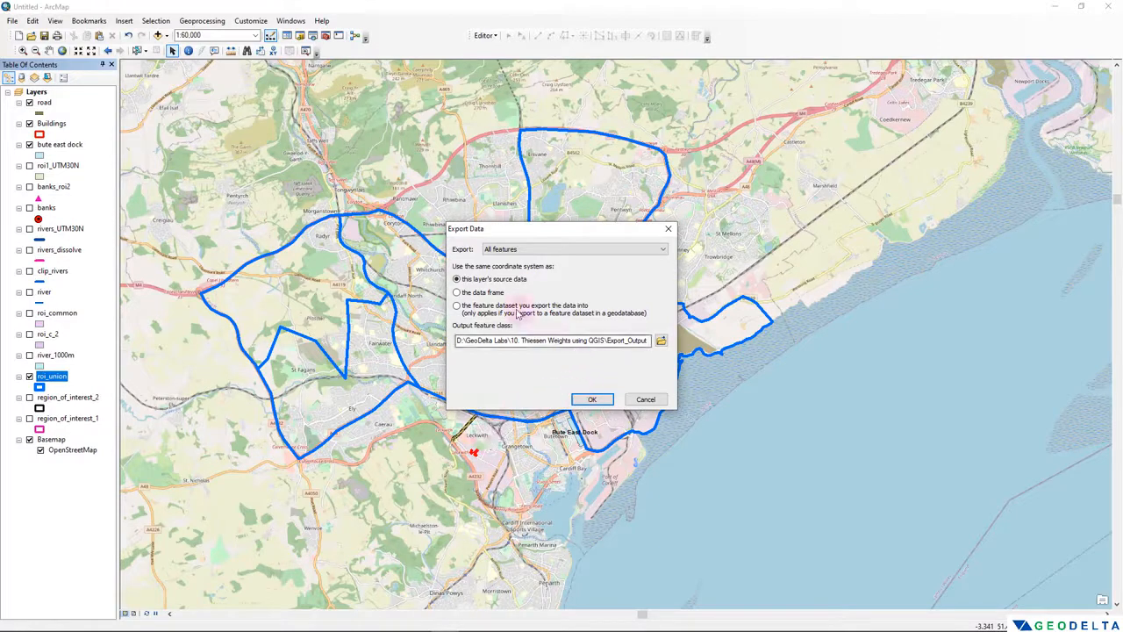
- Create a folder named Test inside the Shapefiles folder and open it as the export location
{"action": "left_click", "coordinate": [661, 342]}
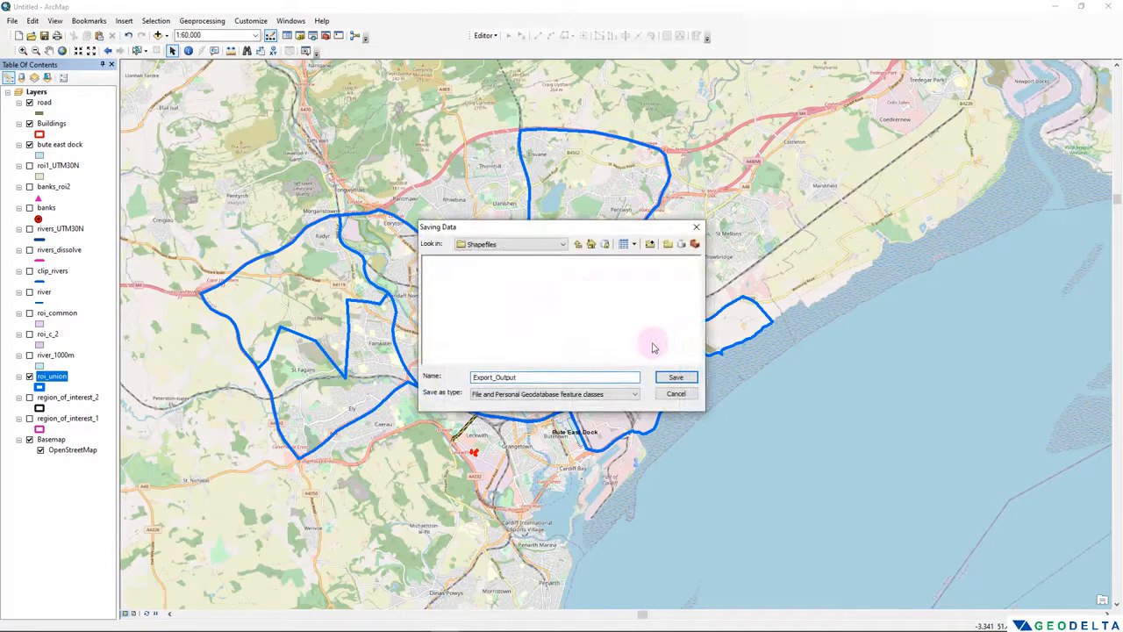
{"action": "left_click", "coordinate": [668, 245]}
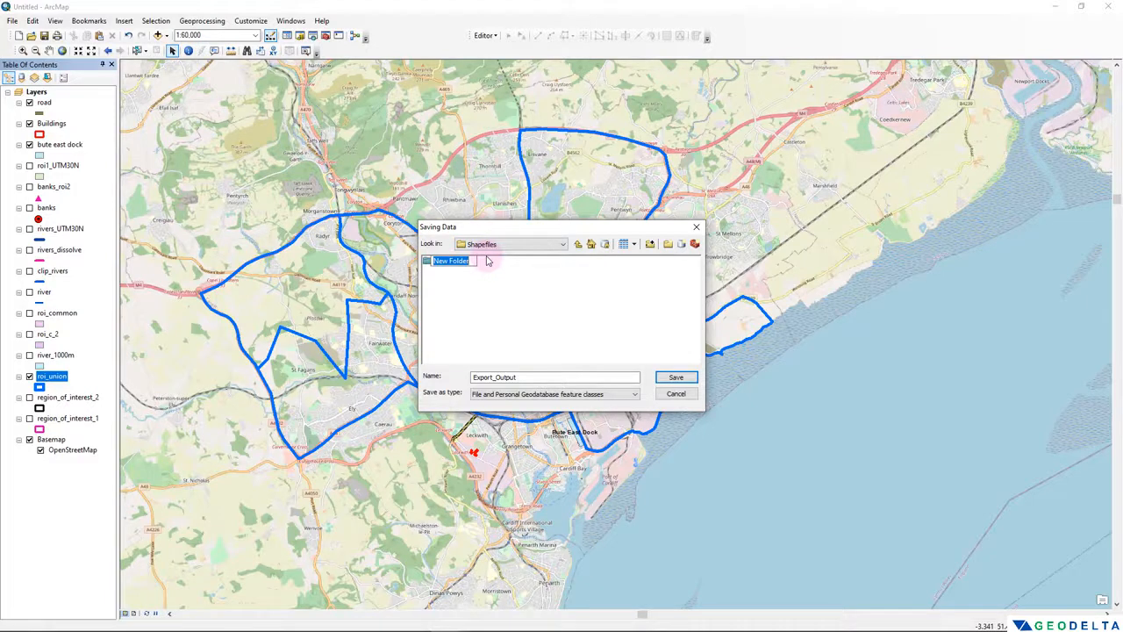
{"action": "type", "text": "Test"}
{"action": "left_click", "coordinate": [484, 289]}
{"action": "double_click", "coordinate": [438, 263]}
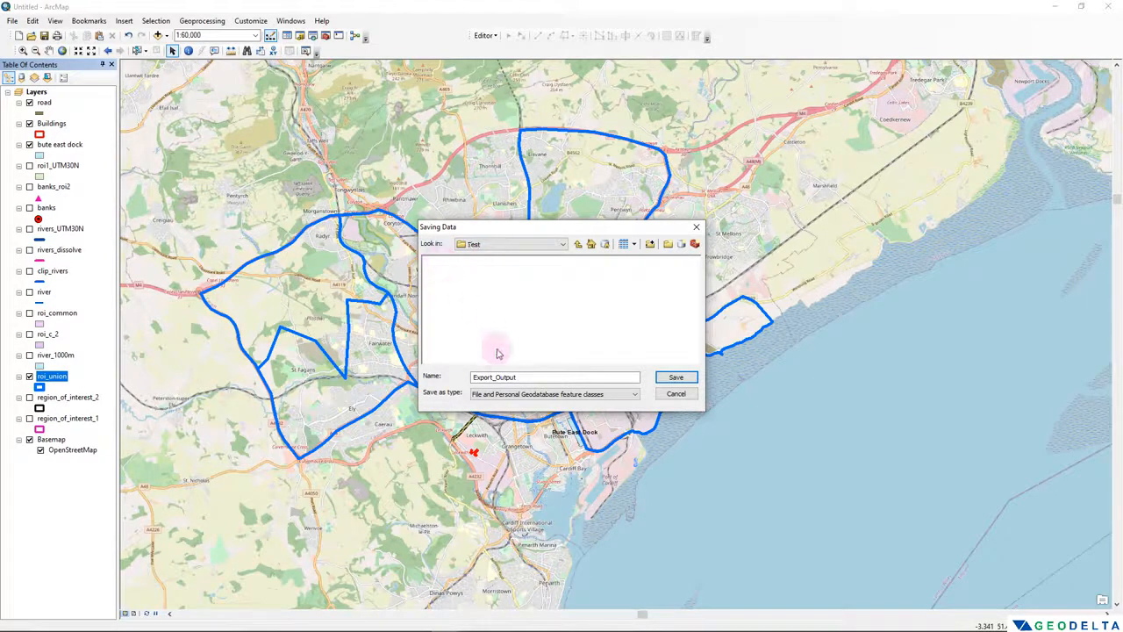
- Set the output type to Shapefile and save the output name as ROI_UNION.shp
{"action": "left_click", "coordinate": [497, 396]}
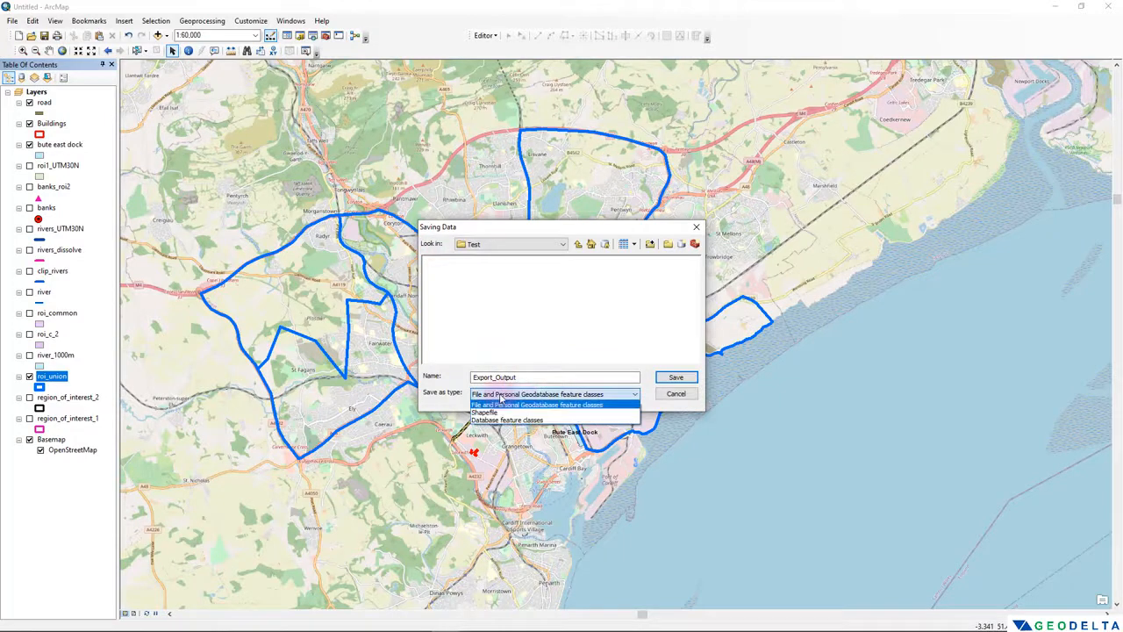
{"action": "left_click", "coordinate": [501, 412]}
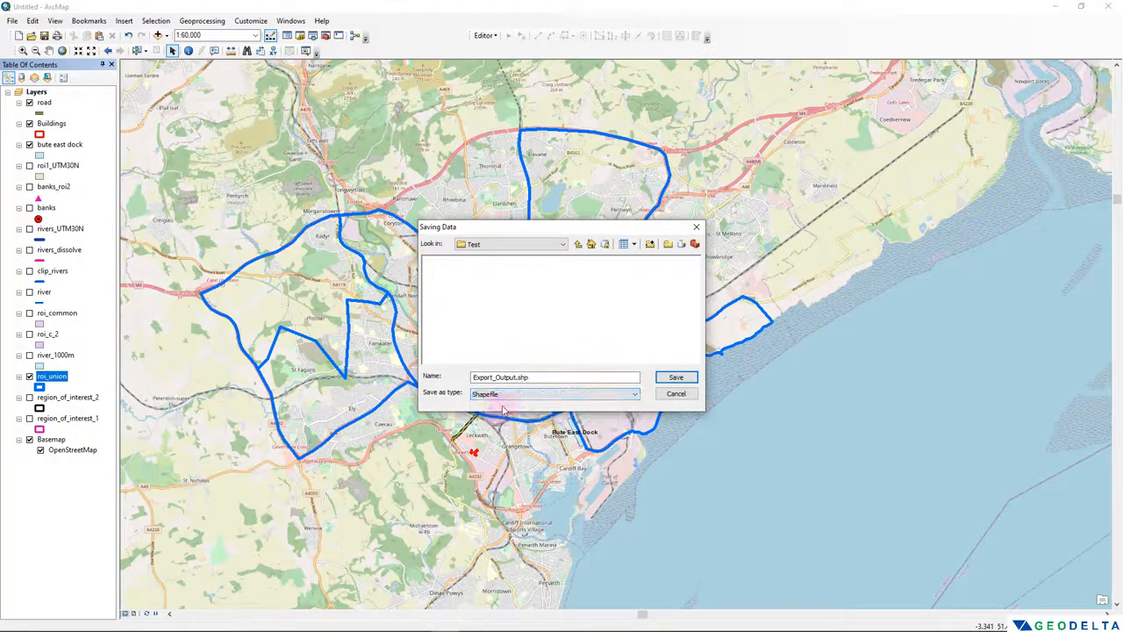
{"action": "left_click", "coordinate": [520, 377]}
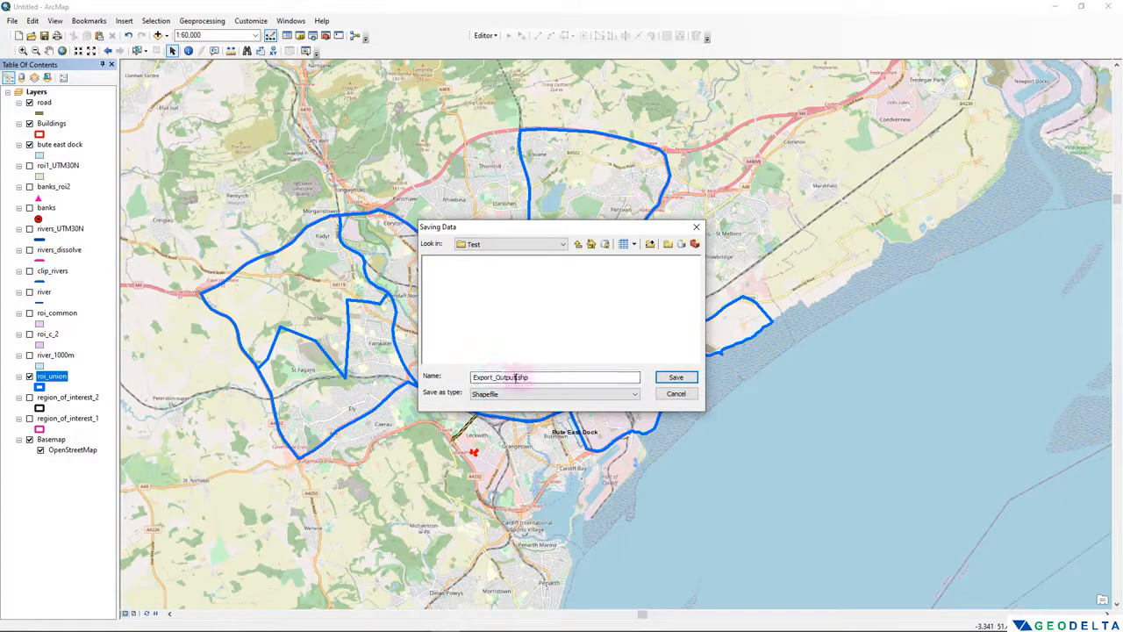
{"action": "left_click_drag", "start_coordinate": [516, 378], "coordinate": [418, 391]}
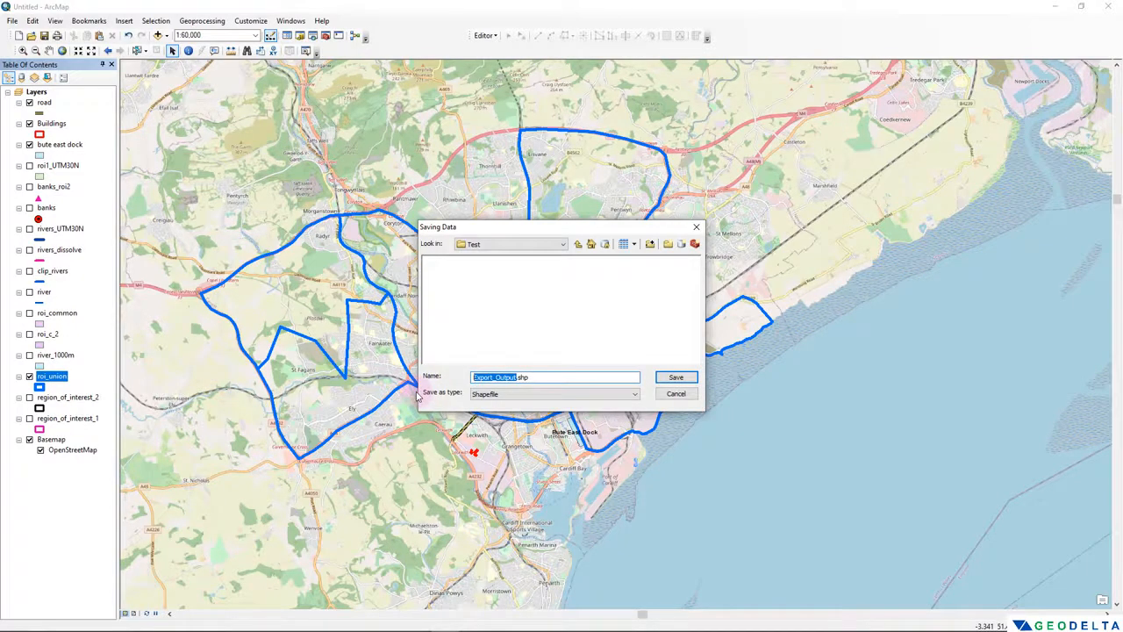
{"action": "type", "text": "ROI_UNION"}
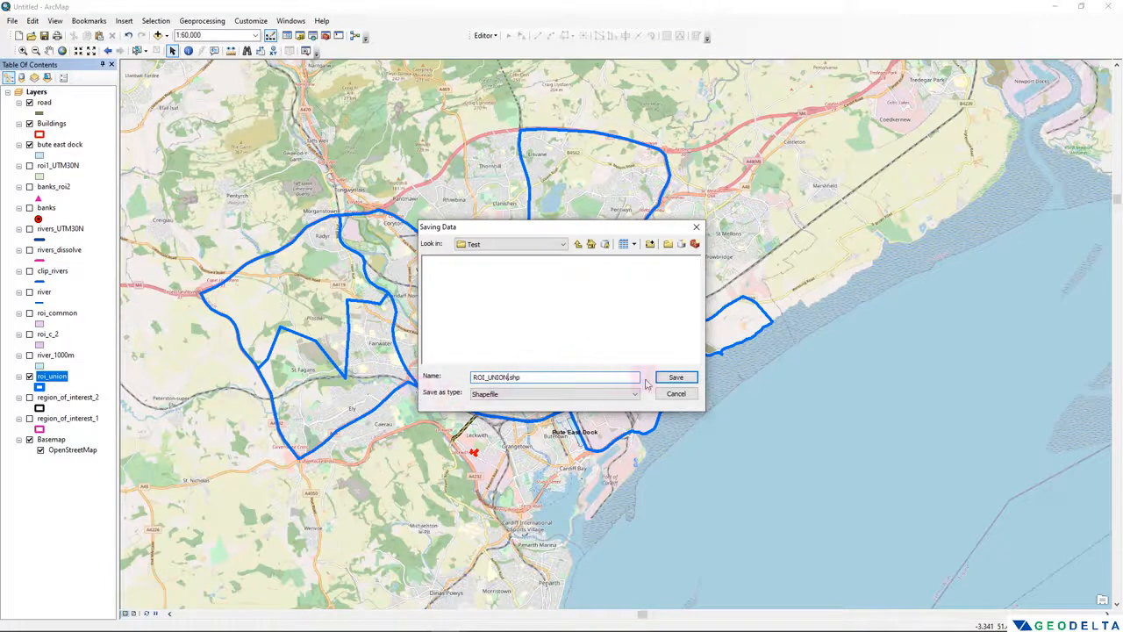
{"action": "left_click", "coordinate": [679, 378]}
- Export all roi_union features using the layer's source coordinate system, without adding the result to the map
{"action": "left_click", "coordinate": [591, 399]}
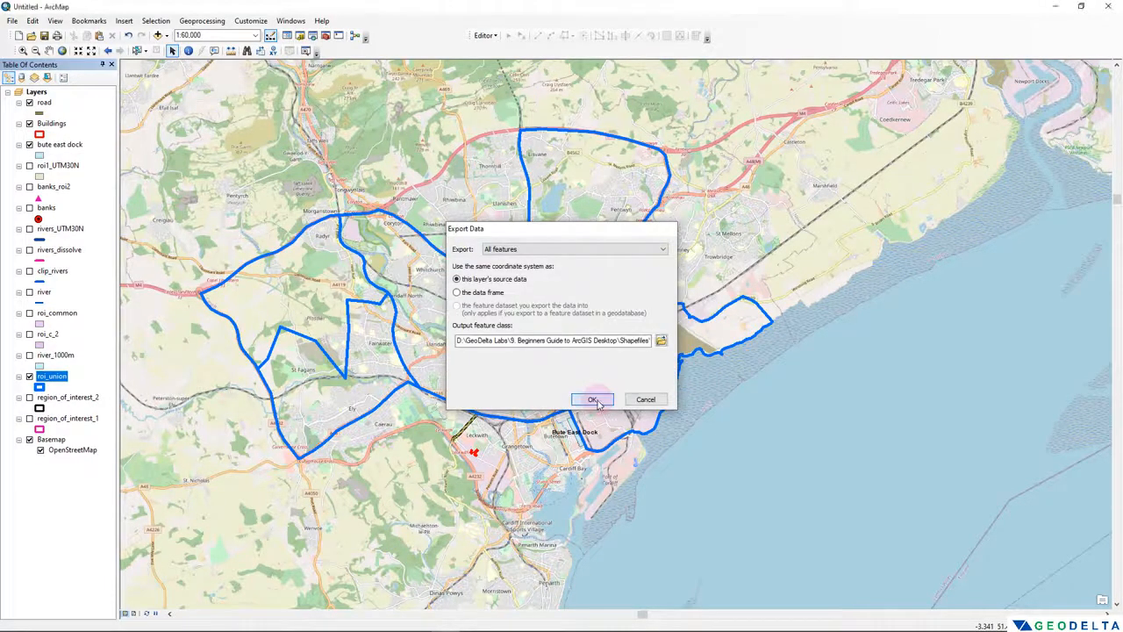
{"action": "left_click", "coordinate": [603, 363]}
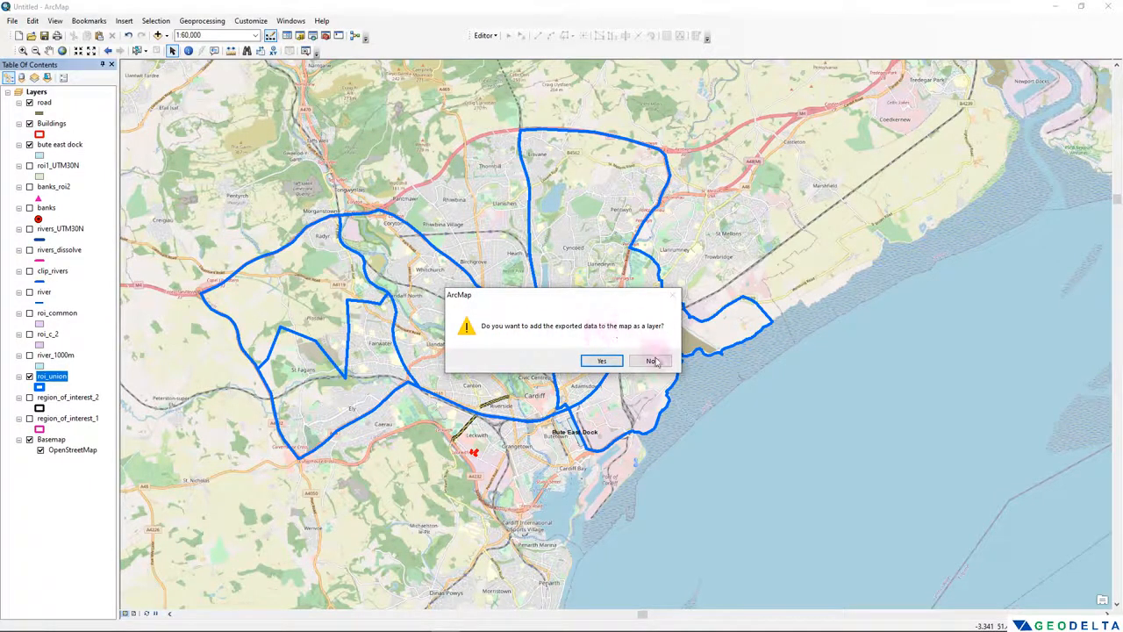
{"action": "left_click", "coordinate": [650, 362]}
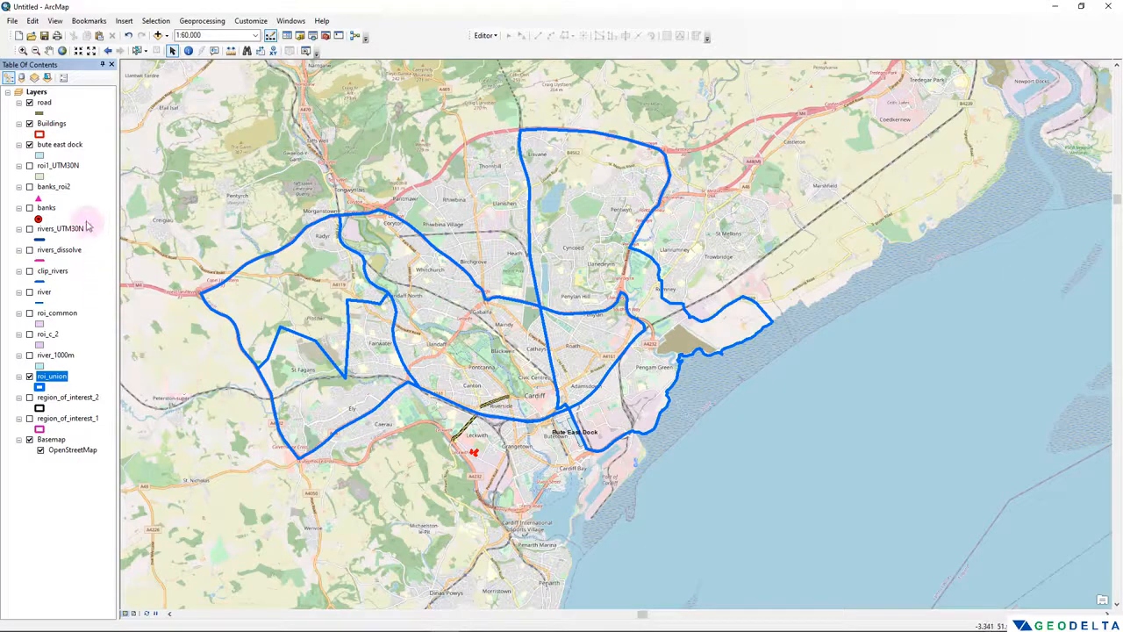
{"action": "left_click", "coordinate": [59, 229]}
{"action": "left_click", "coordinate": [58, 251]}
{"action": "left_click", "coordinate": [52, 271]}
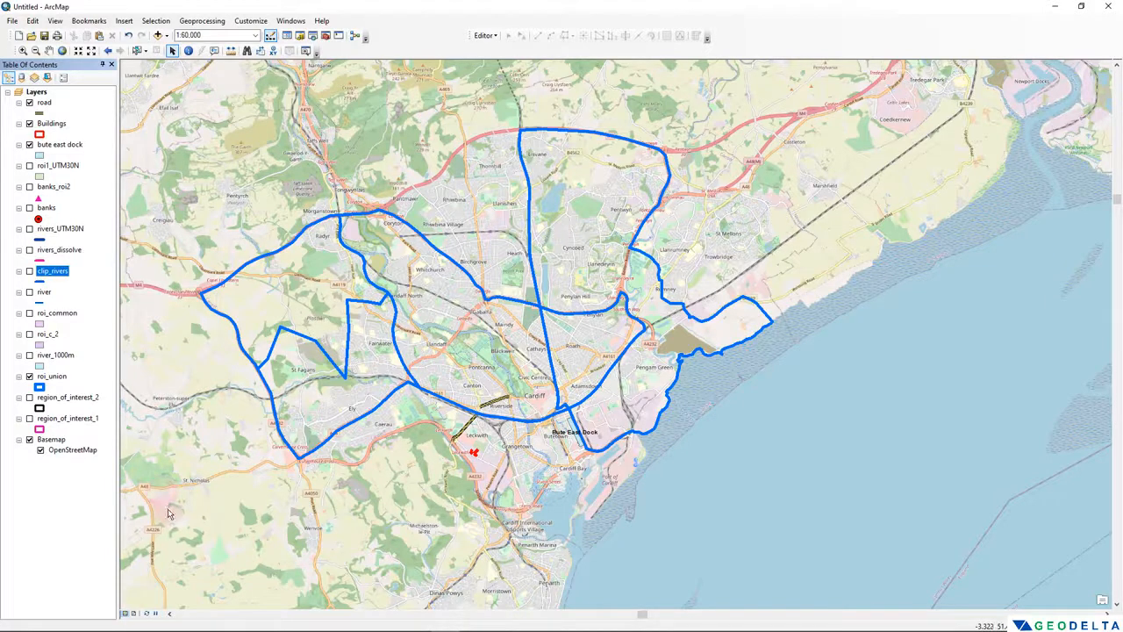
- Switch to File Explorer and open the Test folder to check the exported ROI_UNION shapefile's component files
{"action": "key", "text": "alt+Tab"}
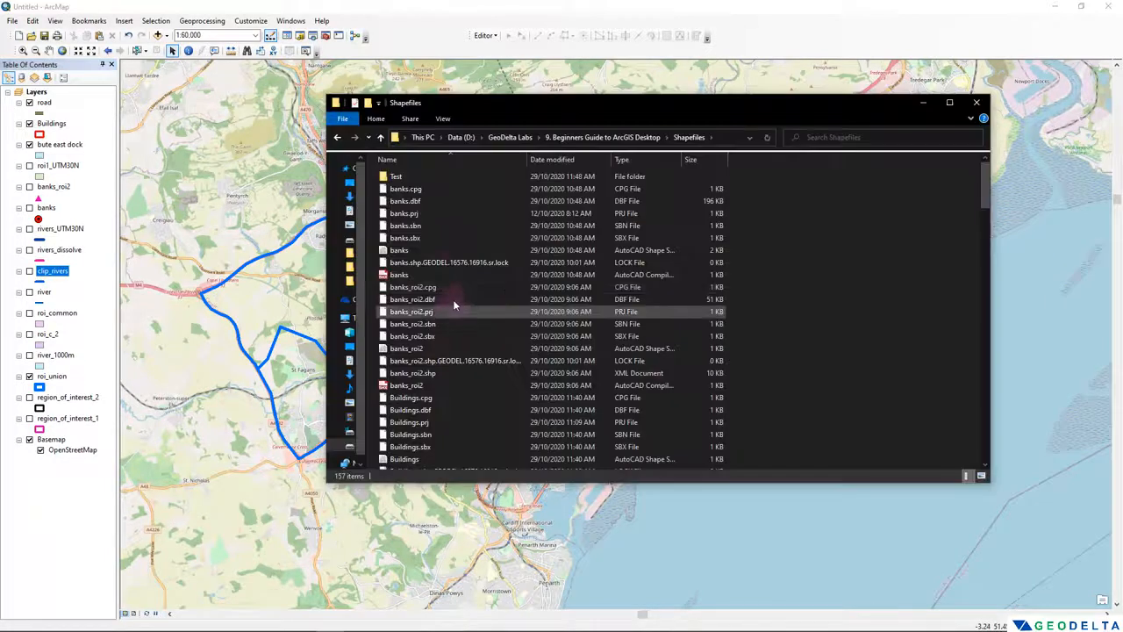
{"action": "double_click", "coordinate": [408, 179]}
{"action": "left_click_drag", "start_coordinate": [442, 315], "coordinate": [428, 172]}
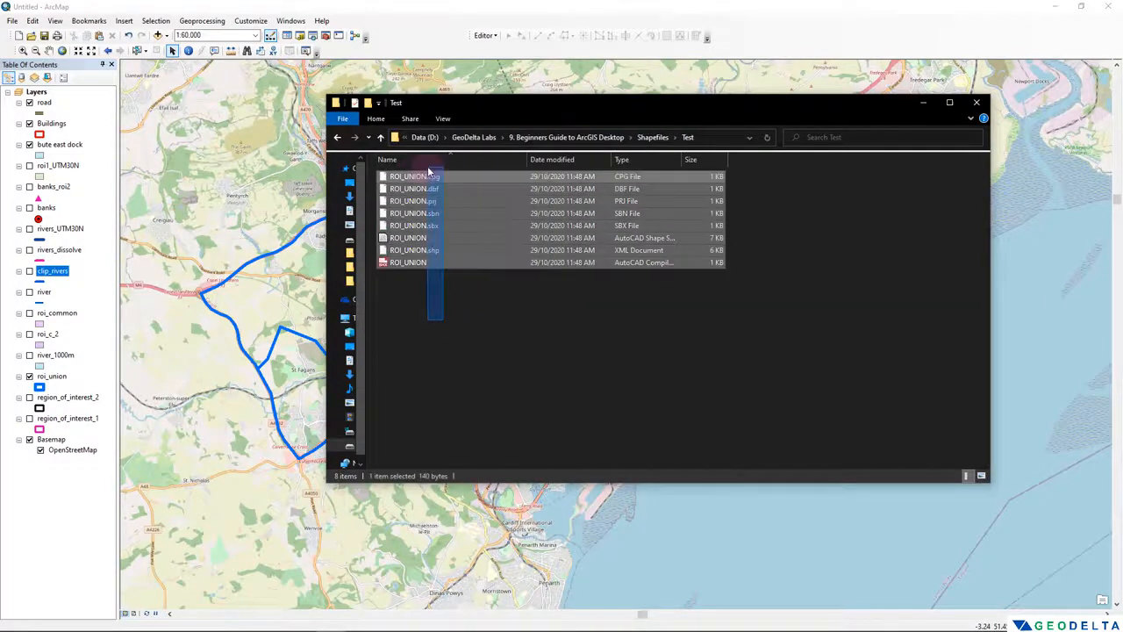
{"action": "left_click", "coordinate": [459, 307]}
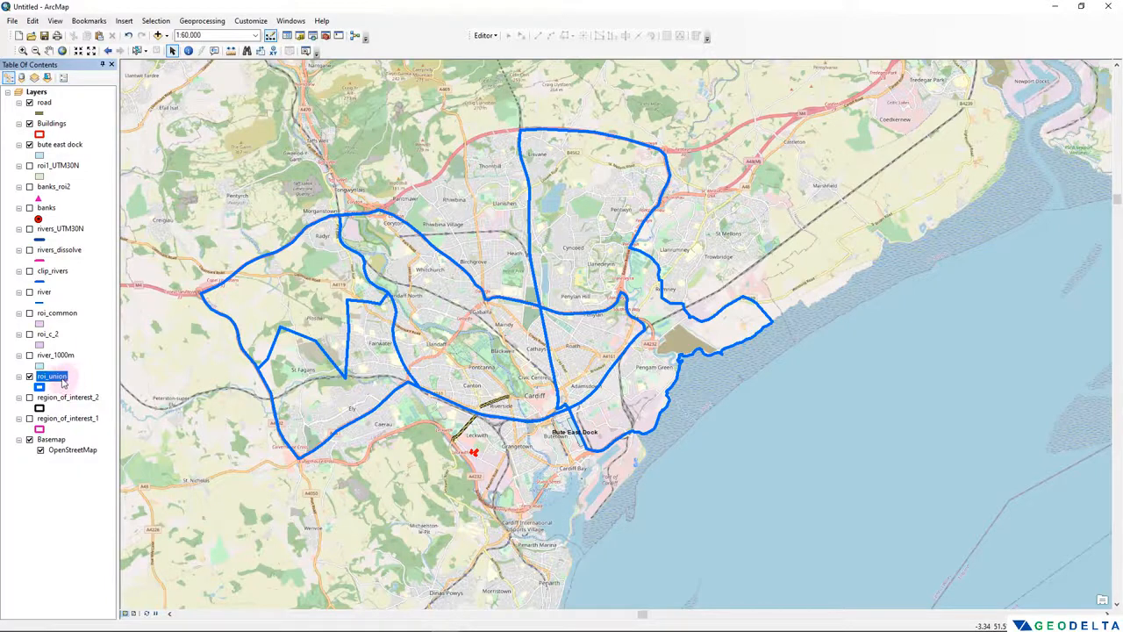
- Search for "layer to kml", open the Layer To KML tool and set roi_union as its input layer
{"action": "left_click", "coordinate": [313, 35]}
{"action": "double_click", "coordinate": [809, 116]}
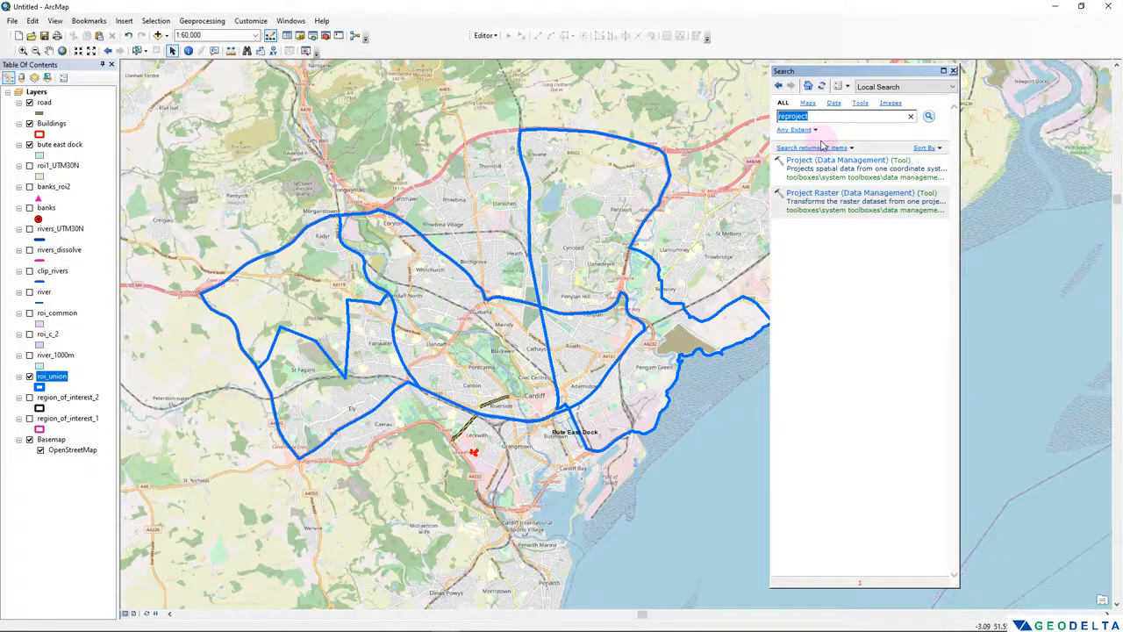
{"action": "type", "text": "layer to kml"}
{"action": "key", "text": "Return"}
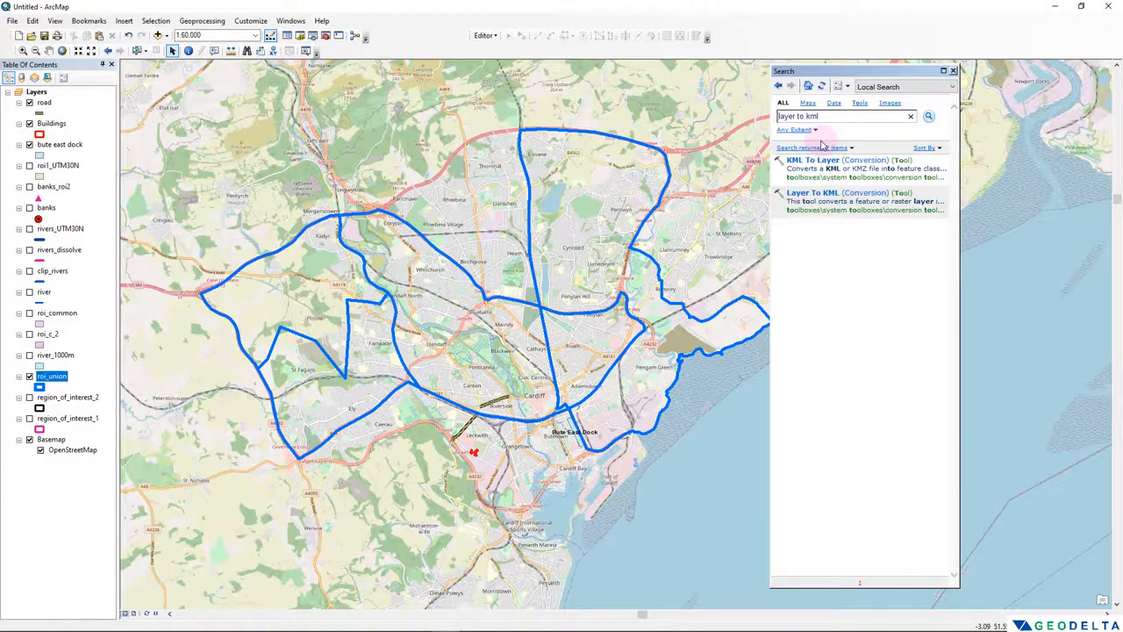
{"action": "left_click", "coordinate": [814, 193]}
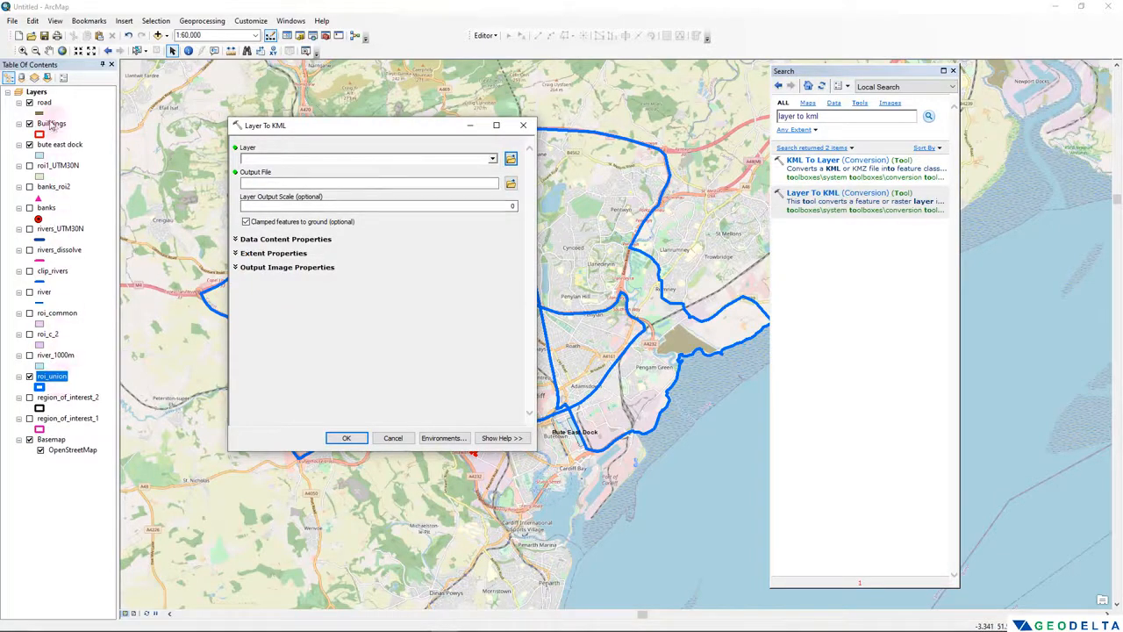
{"action": "left_click_drag", "start_coordinate": [56, 379], "coordinate": [260, 161]}
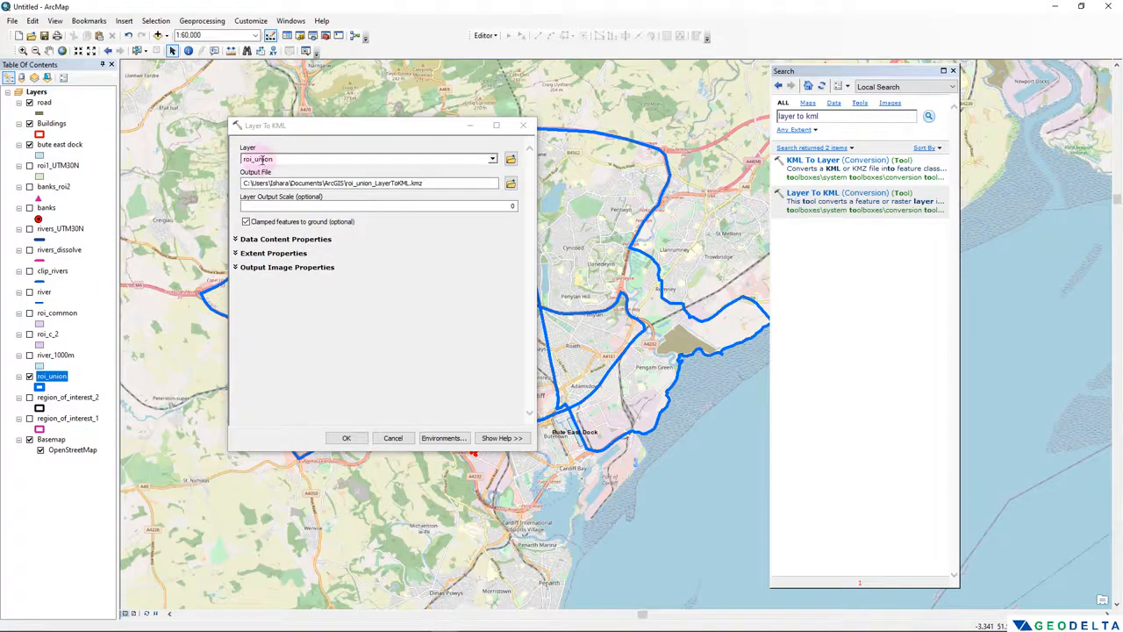
- Set the KML output file to ROI_UNION.kmz in the Test folder and run the conversion
{"action": "left_click", "coordinate": [510, 183]}
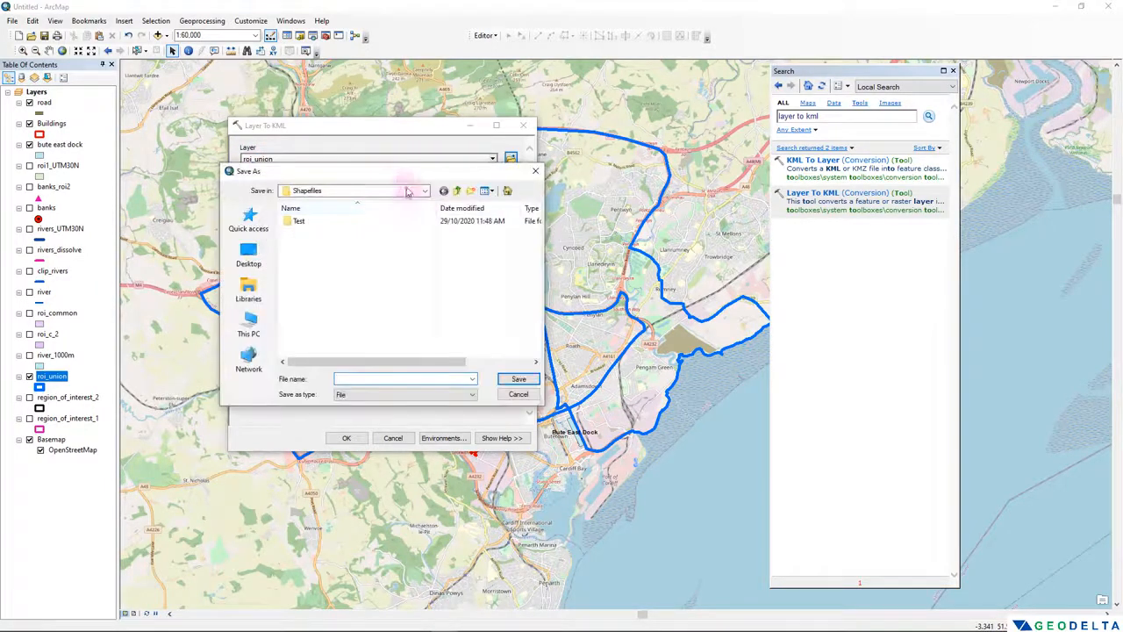
{"action": "left_click_drag", "start_coordinate": [397, 179], "coordinate": [399, 196]}
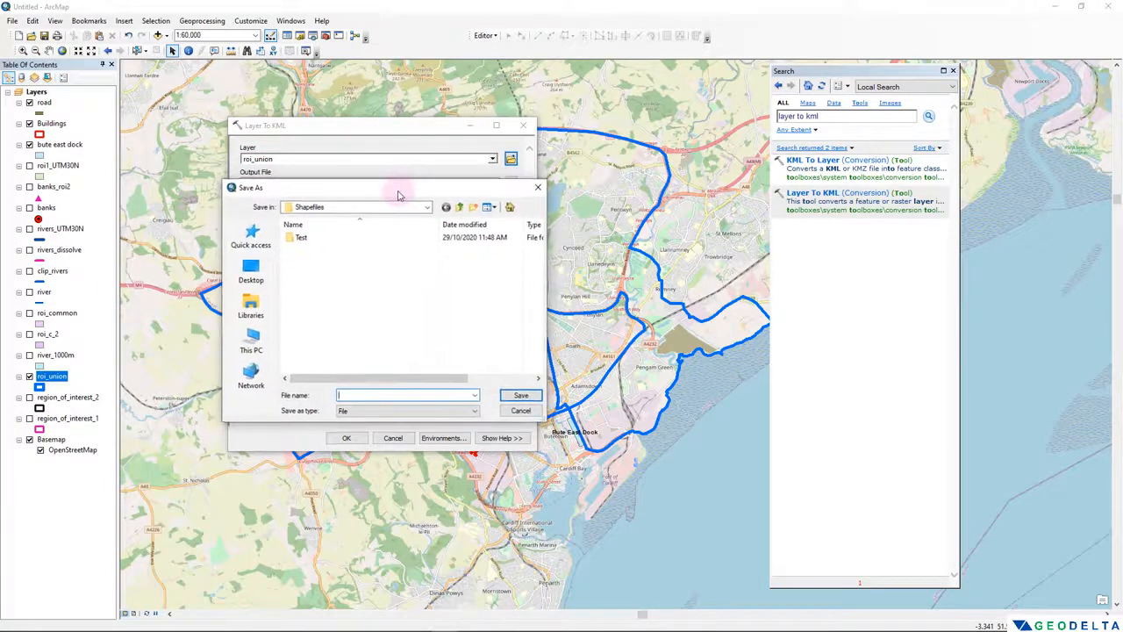
{"action": "double_click", "coordinate": [304, 237]}
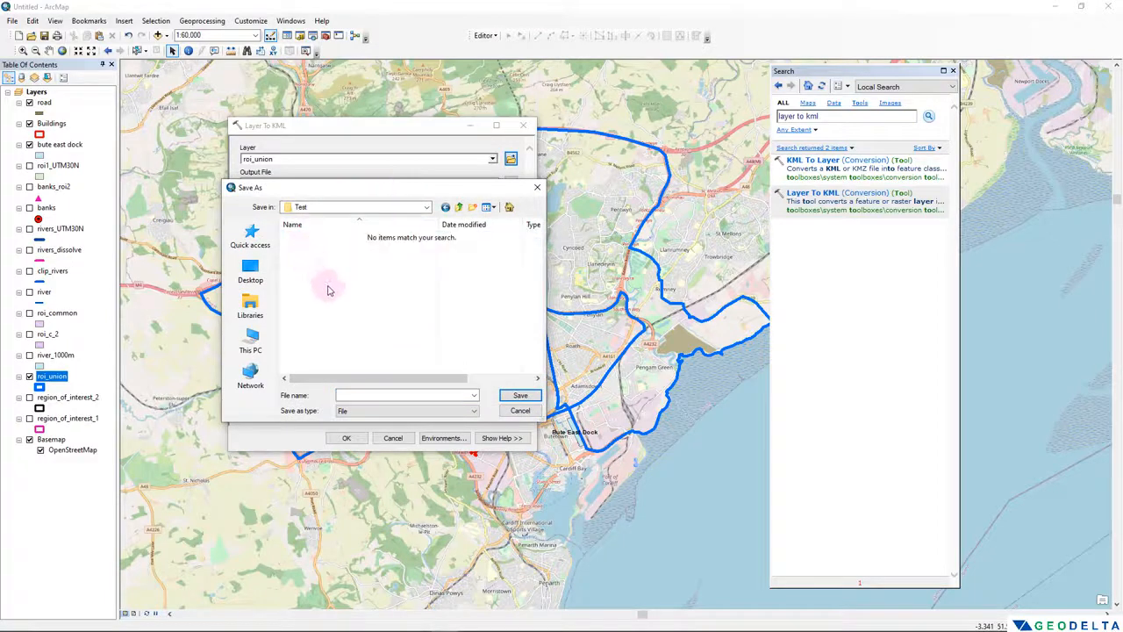
{"action": "left_click", "coordinate": [350, 395]}
{"action": "type", "text": "ROI_UNION"}
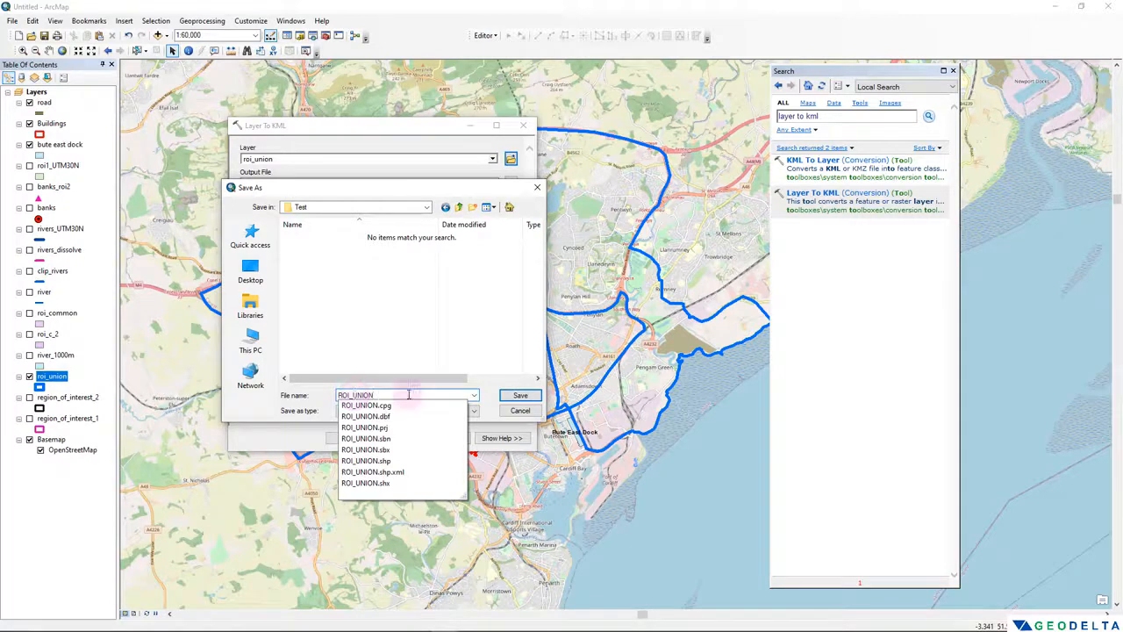
{"action": "left_click", "coordinate": [361, 330]}
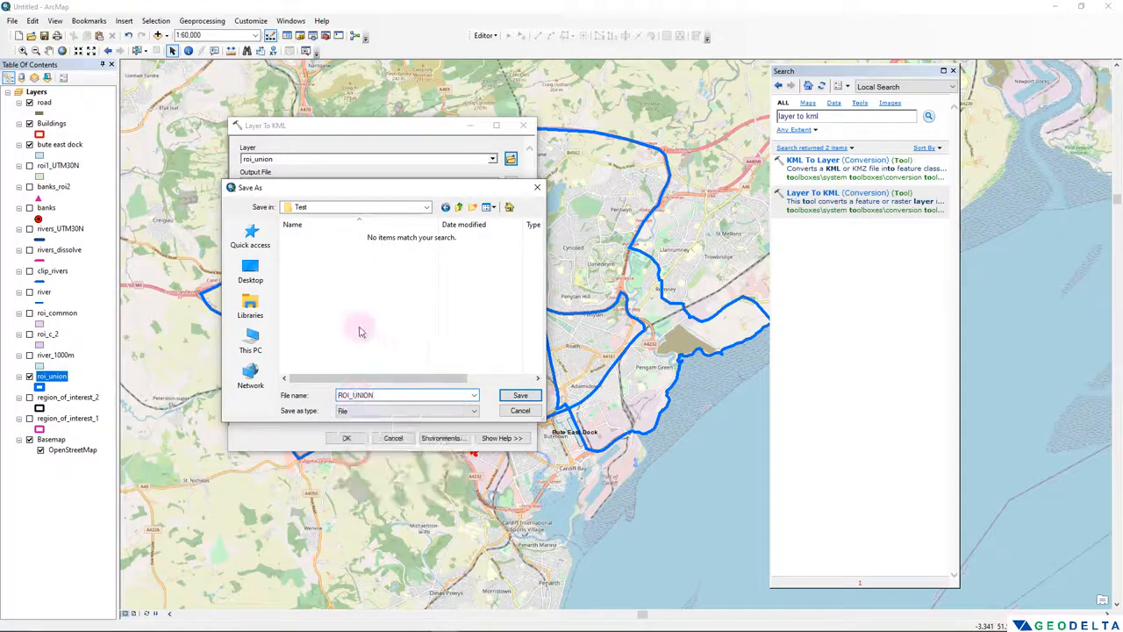
{"action": "left_click", "coordinate": [520, 395]}
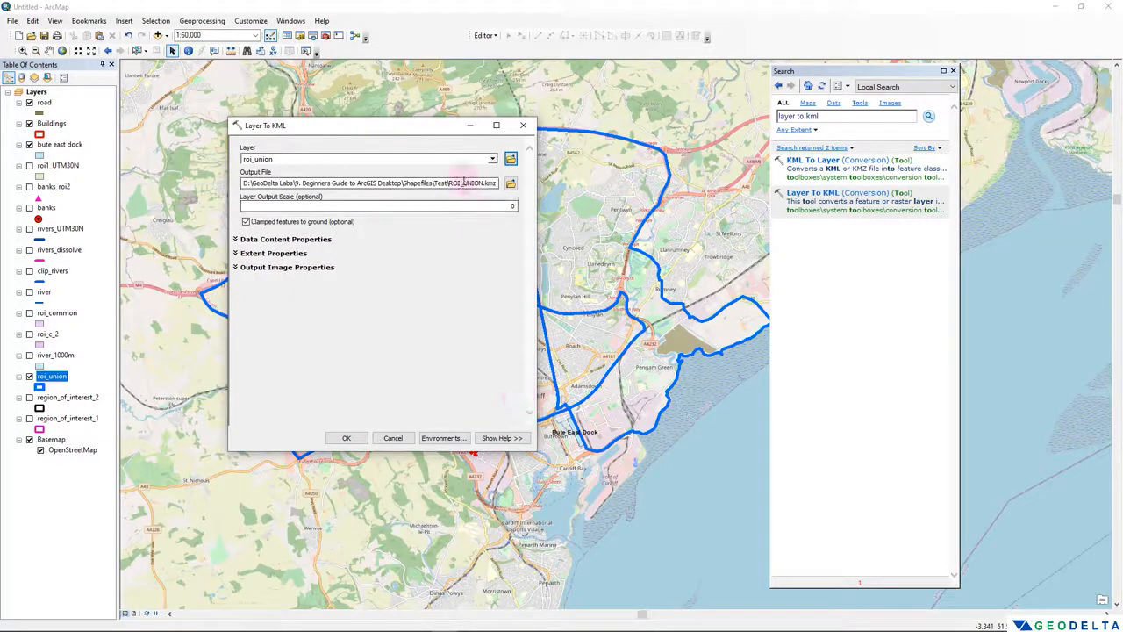
{"action": "left_click_drag", "start_coordinate": [499, 184], "coordinate": [448, 183]}
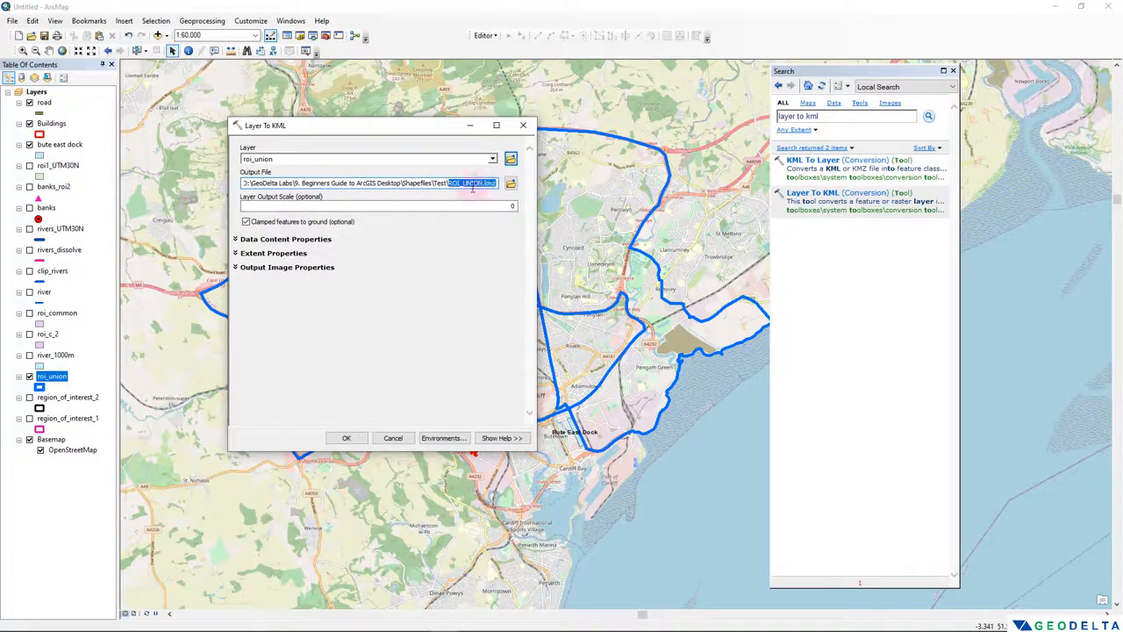
{"action": "left_click", "coordinate": [348, 438]}
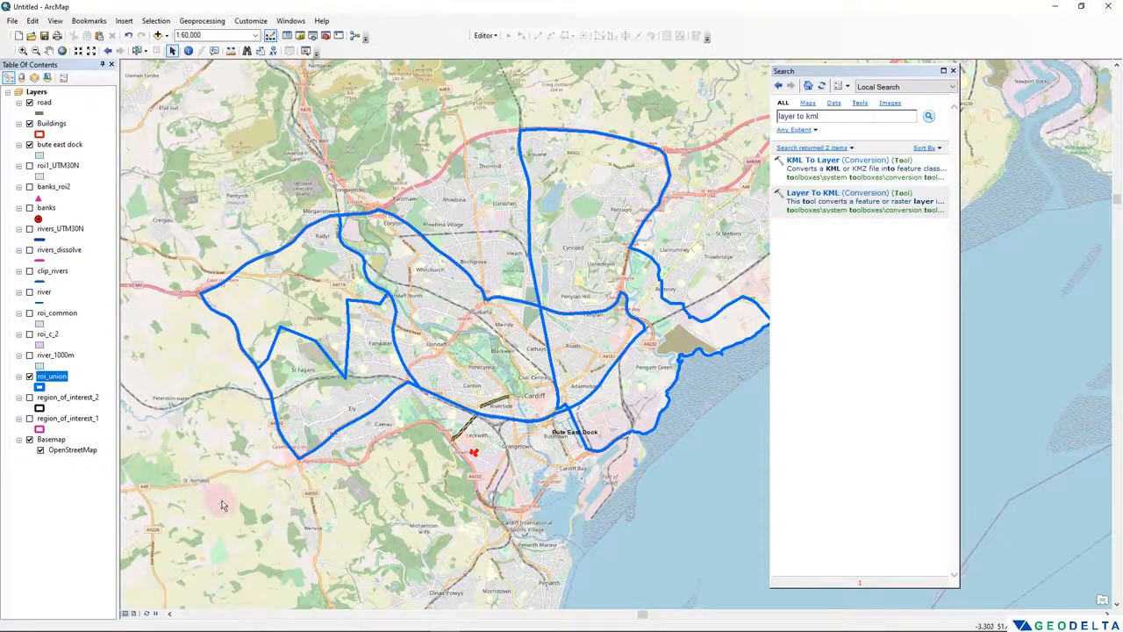
- Switch to File Explorer, sort the Test folder by date modified and open the ROI_UNION KMZ file in Google Earth Pro
{"action": "key", "text": "alt+Tab"}
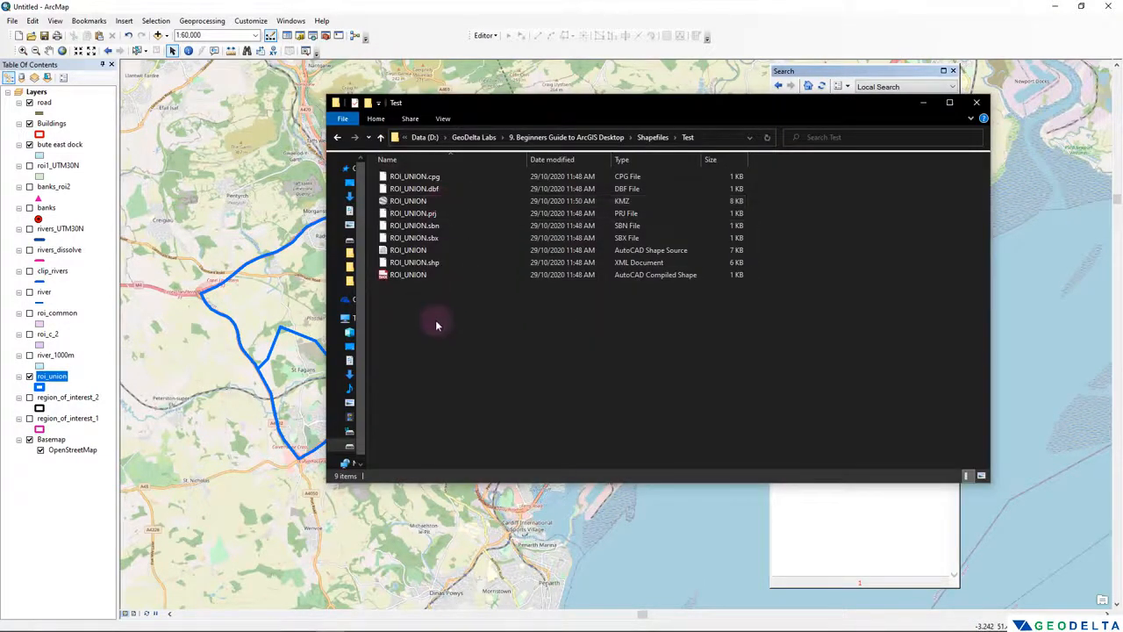
{"action": "right_click", "coordinate": [436, 323]}
{"action": "mouse_move", "coordinate": [473, 344]}
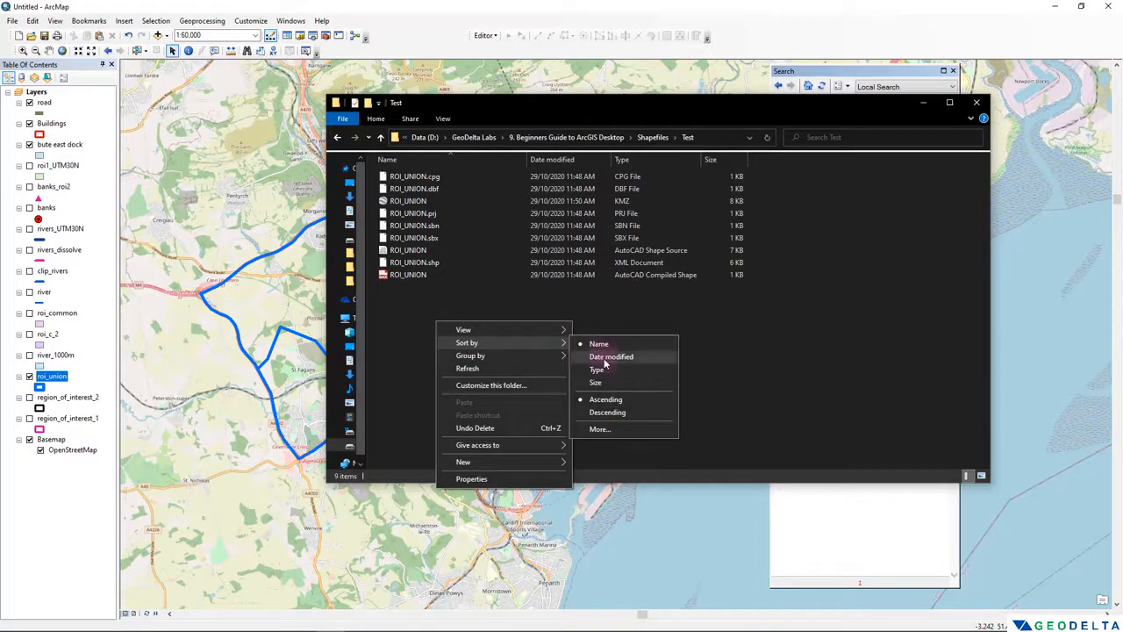
{"action": "left_click", "coordinate": [604, 360]}
{"action": "left_click", "coordinate": [409, 179]}
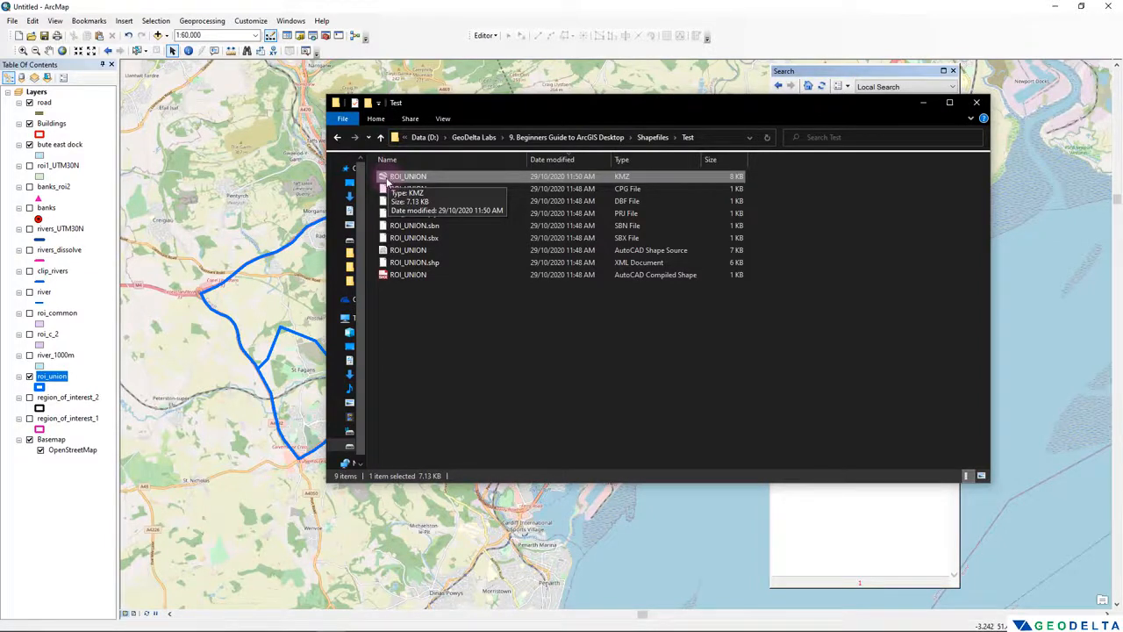
{"action": "double_click", "coordinate": [445, 179]}
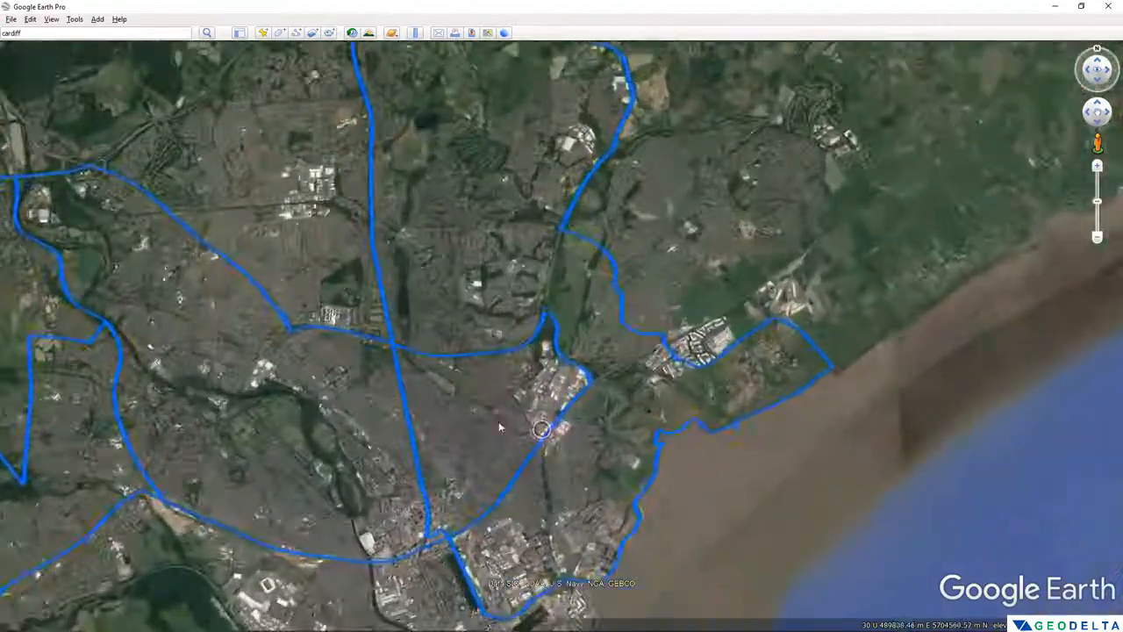
- Frame the roi_union outlines over Cardiff and inspect the attribute pop-ups of its individual polygons
{"action": "scroll", "coordinate": [654, 358], "scroll_direction": "down", "scroll_amount": 6}
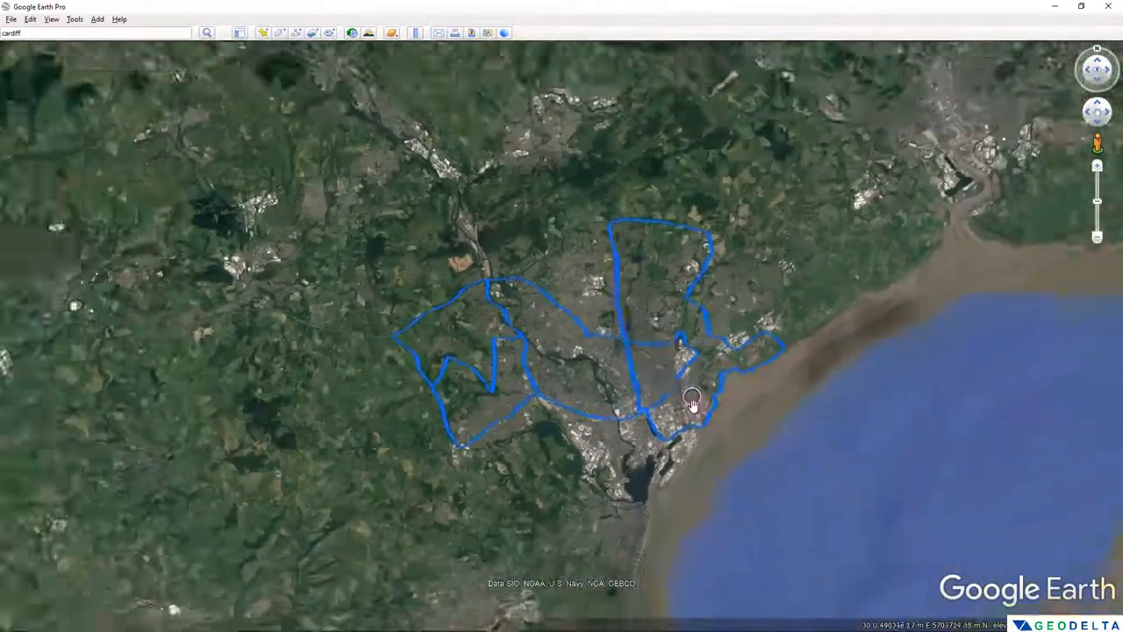
{"action": "scroll", "coordinate": [614, 449], "scroll_direction": "up", "scroll_amount": 5}
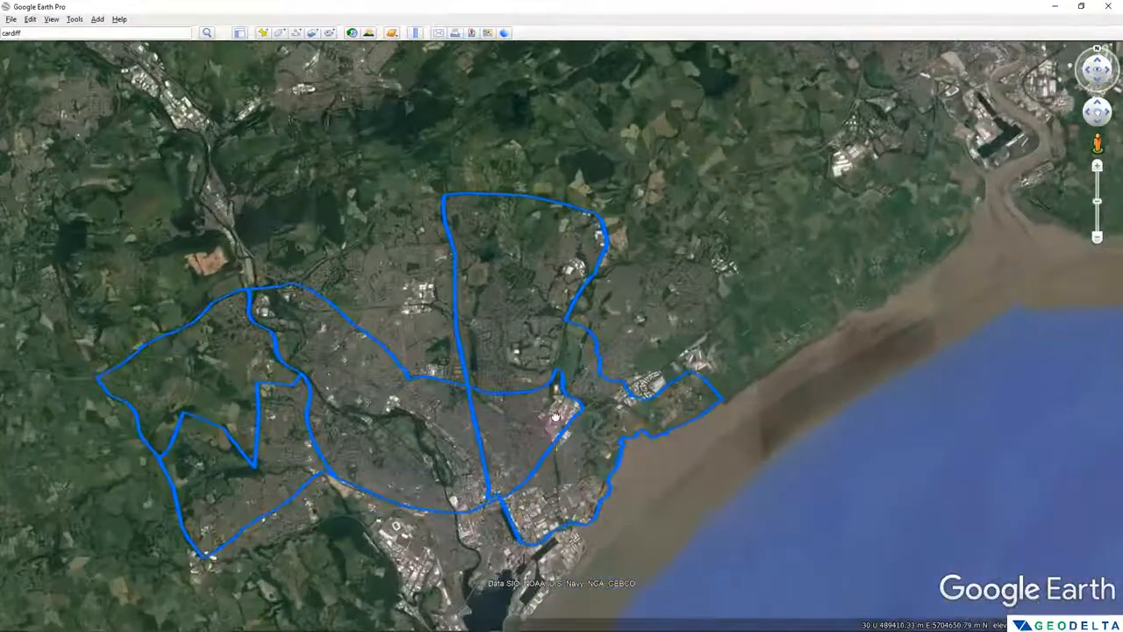
{"action": "left_click_drag", "start_coordinate": [555, 416], "coordinate": [615, 355]}
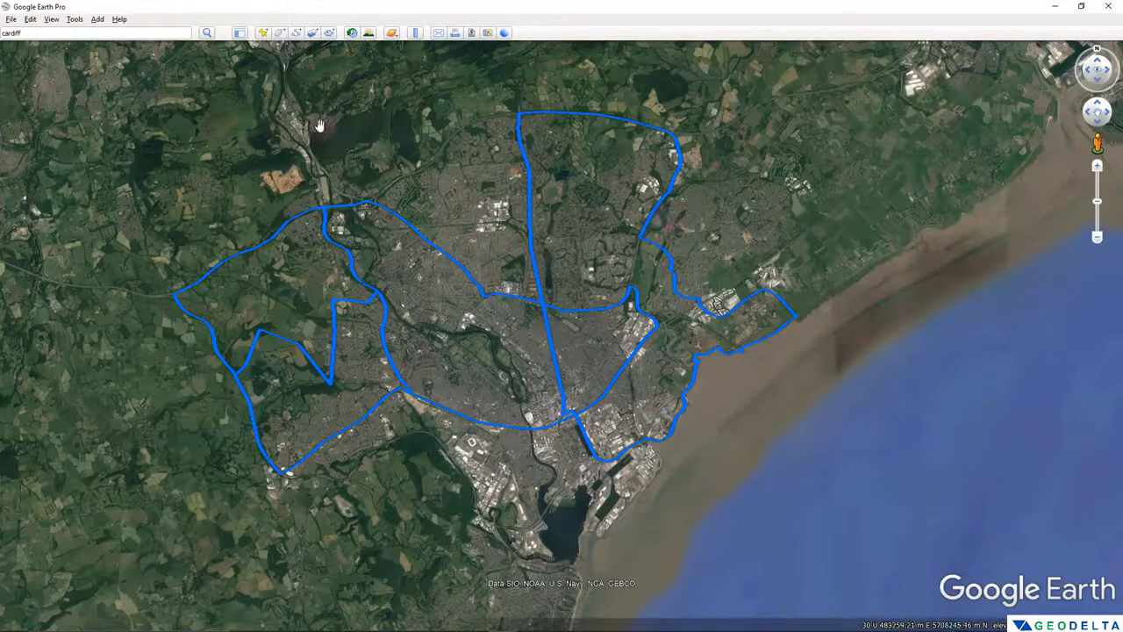
{"action": "left_click", "coordinate": [291, 233]}
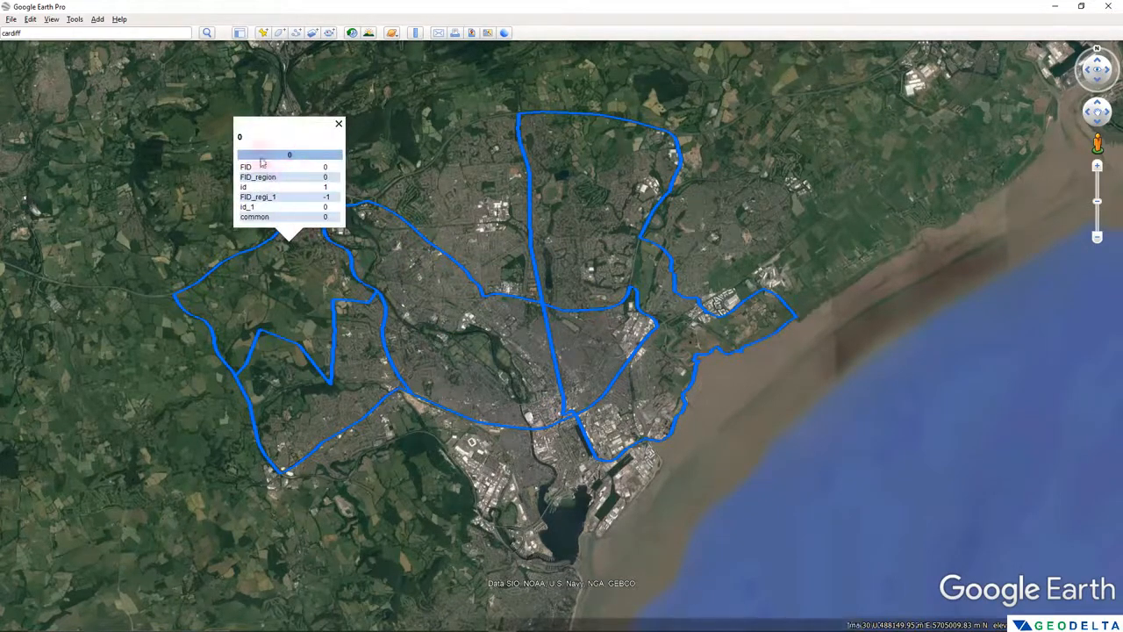
{"action": "left_click", "coordinate": [362, 322]}
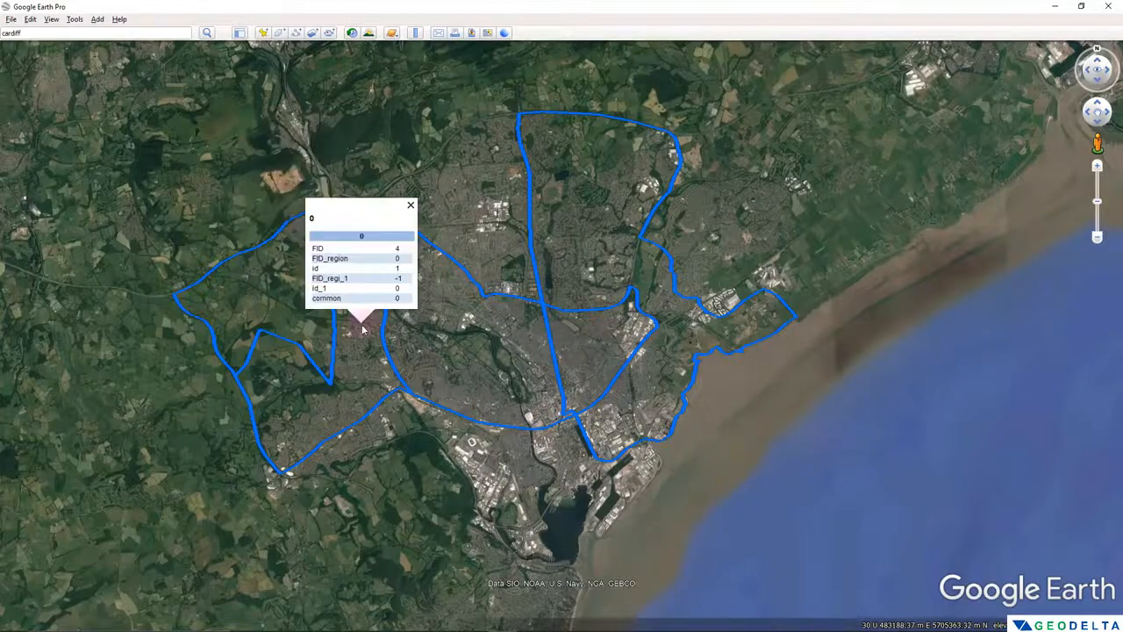
{"action": "left_click", "coordinate": [458, 325]}
{"action": "left_click", "coordinate": [584, 235]}
{"action": "left_click", "coordinate": [584, 367]}
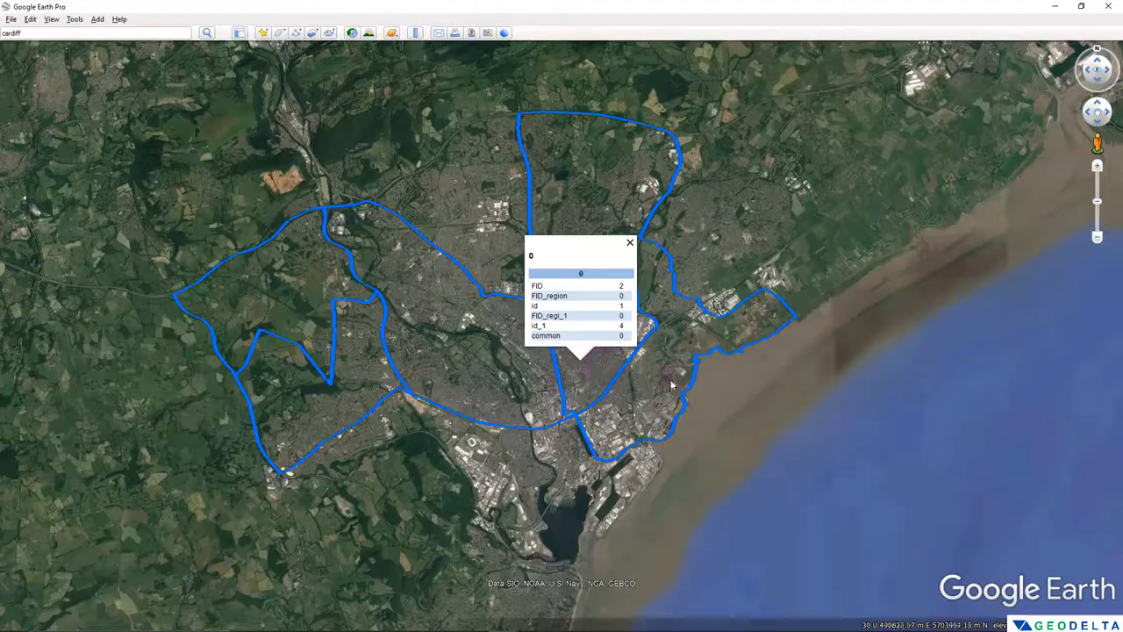
{"action": "left_click", "coordinate": [666, 365]}
- Show the sidebar and expand roi_union under Temporary Places to look through its individual polygon entries
{"action": "left_click", "coordinate": [239, 32]}
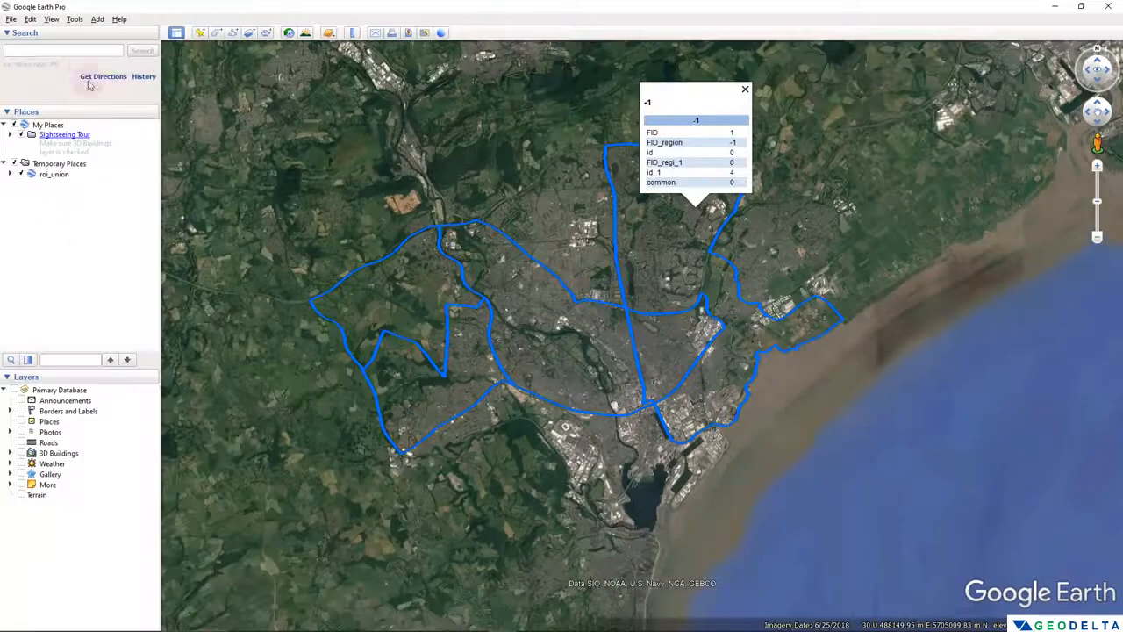
{"action": "left_click", "coordinate": [56, 177]}
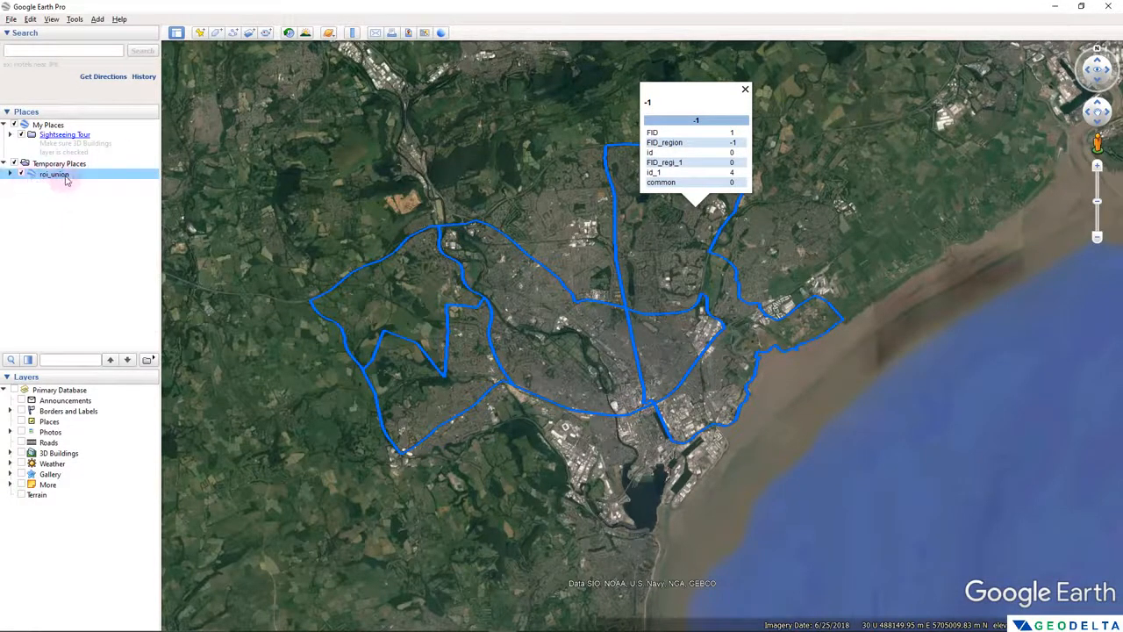
{"action": "left_click", "coordinate": [11, 175]}
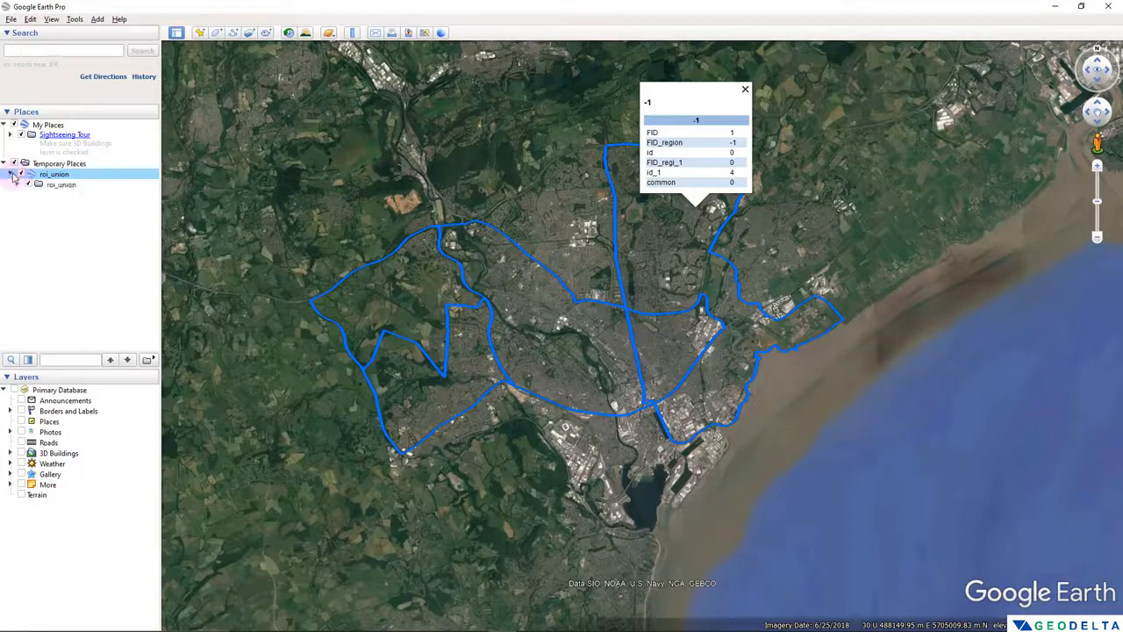
{"action": "left_click", "coordinate": [16, 185]}
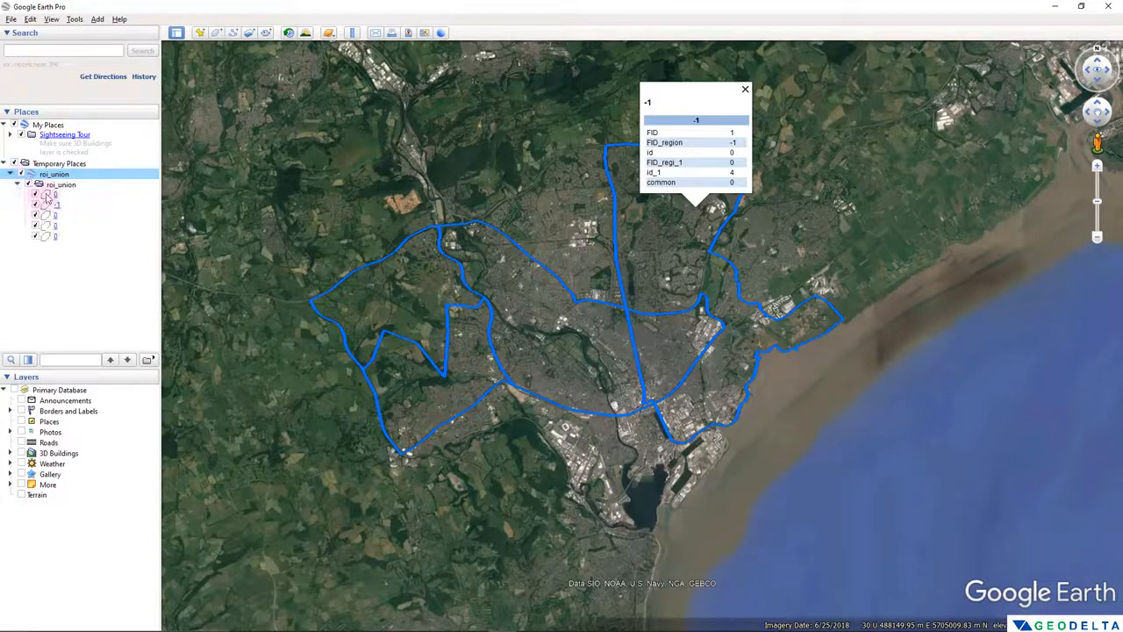
{"action": "left_click", "coordinate": [40, 196]}
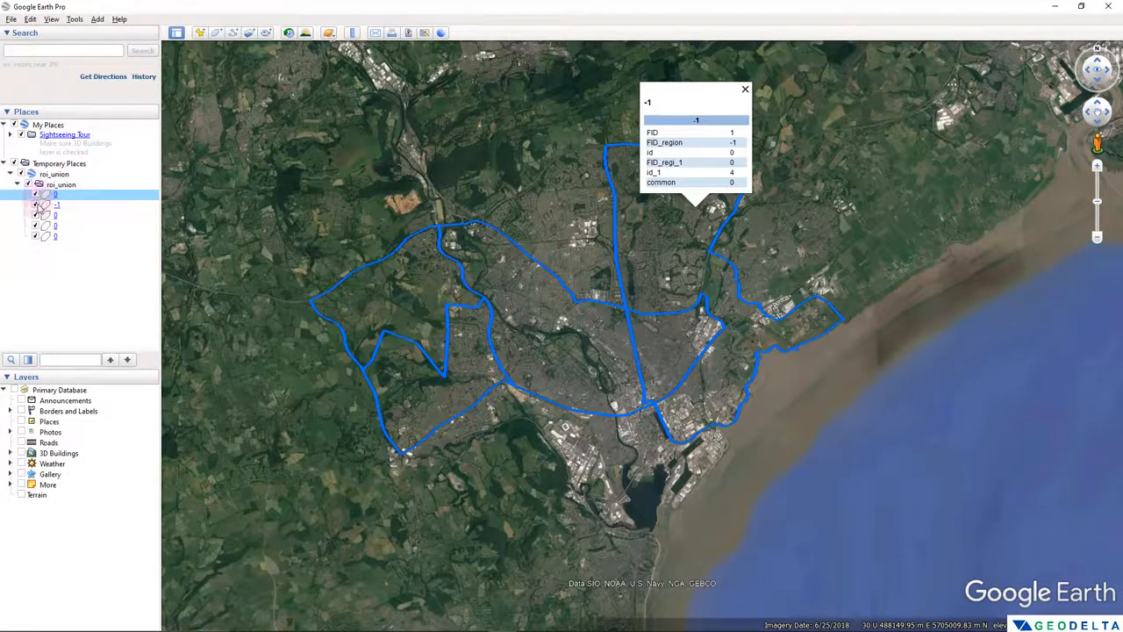
{"action": "left_click", "coordinate": [39, 206]}
{"action": "left_click", "coordinate": [39, 235]}
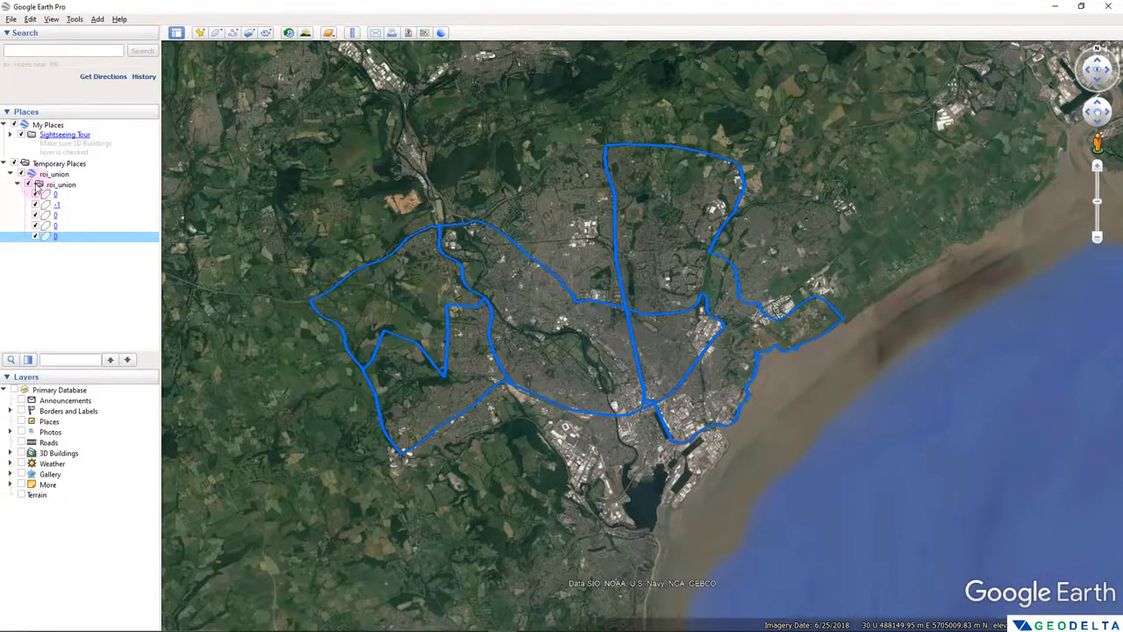
- Switch off the visibility of the roi_union polygons one by one and turn them back on to check each shape
{"action": "left_click", "coordinate": [36, 195]}
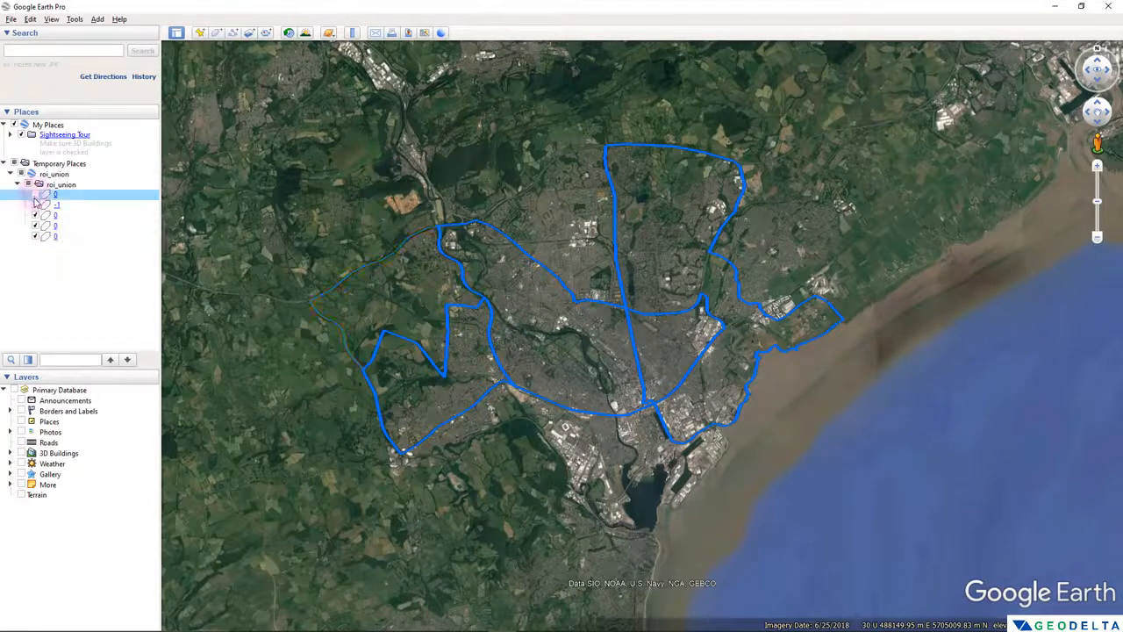
{"action": "left_click", "coordinate": [36, 205]}
{"action": "left_click", "coordinate": [36, 216]}
{"action": "left_click", "coordinate": [36, 227]}
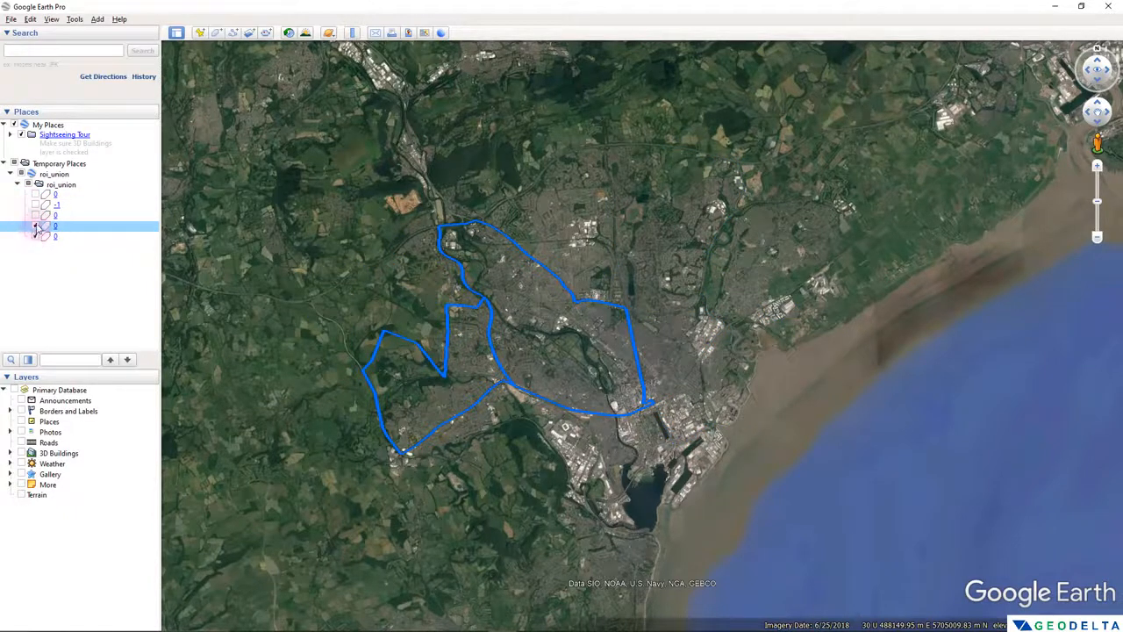
{"action": "left_click", "coordinate": [36, 228]}
{"action": "left_click", "coordinate": [36, 236]}
{"action": "left_click", "coordinate": [36, 236]}
{"action": "left_click", "coordinate": [36, 228]}
{"action": "left_click", "coordinate": [36, 216]}
{"action": "left_click", "coordinate": [36, 205]}
{"action": "left_click", "coordinate": [36, 195]}
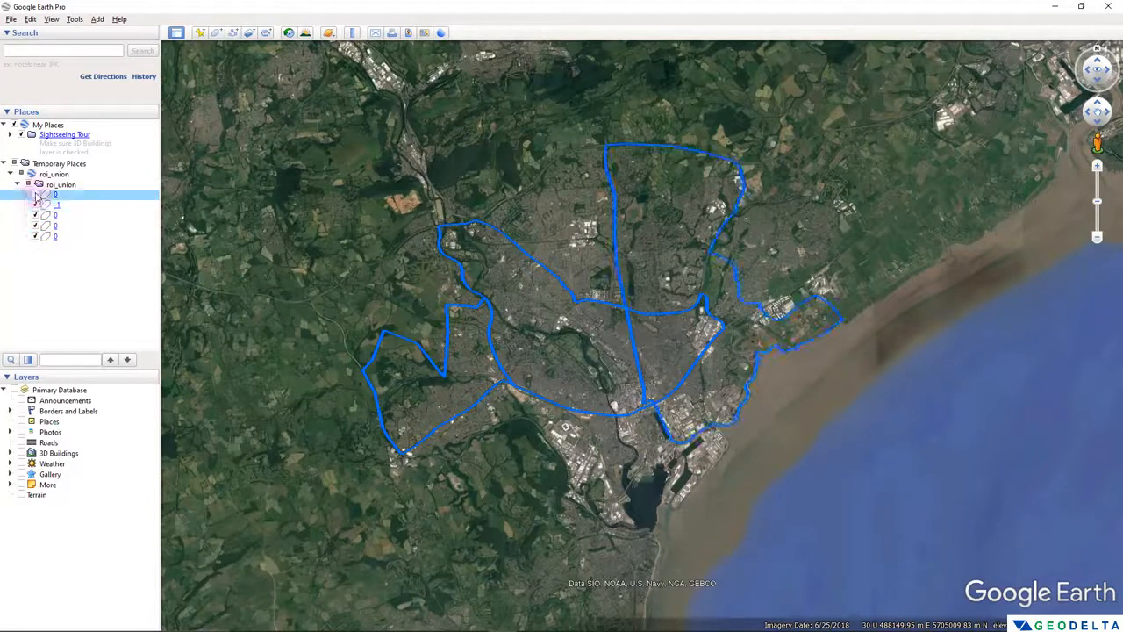